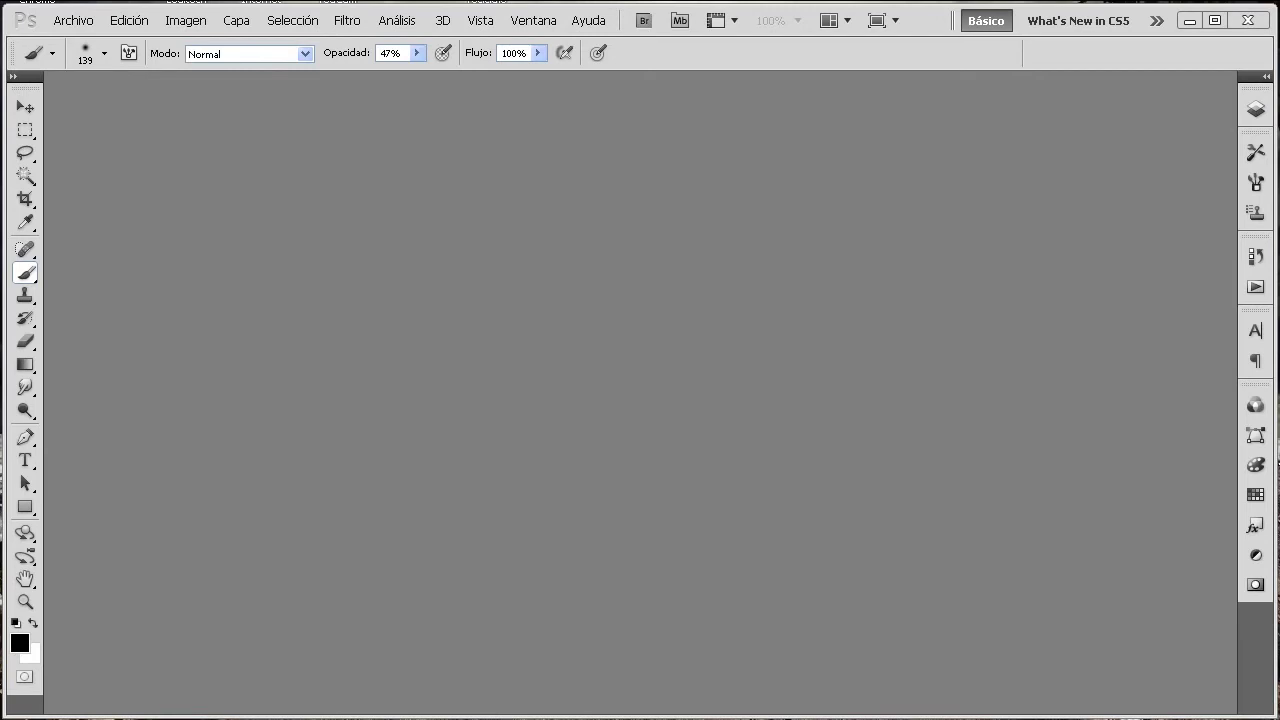
# - Create a white 297,05 × 210,06 mm, 200 ppi document and show the Layers panel
pyautogui.click(80, 28)
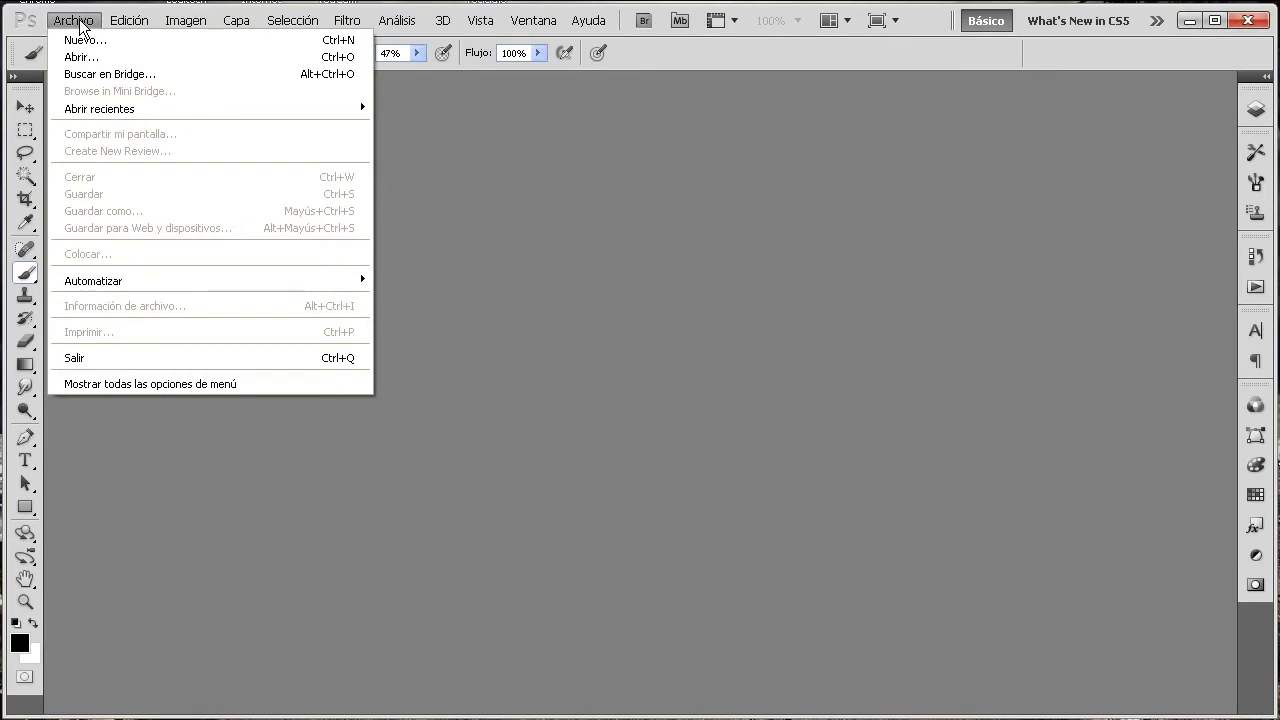
pyautogui.click(84, 42)
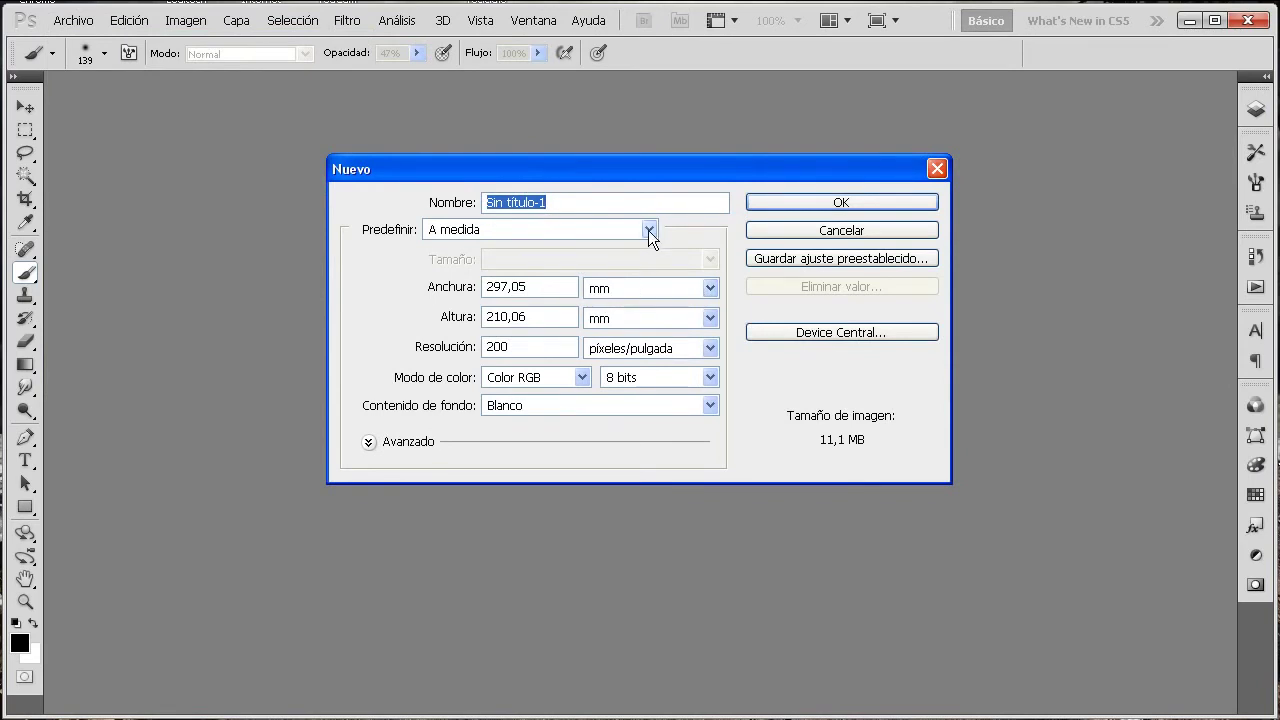
pyautogui.click(832, 206)
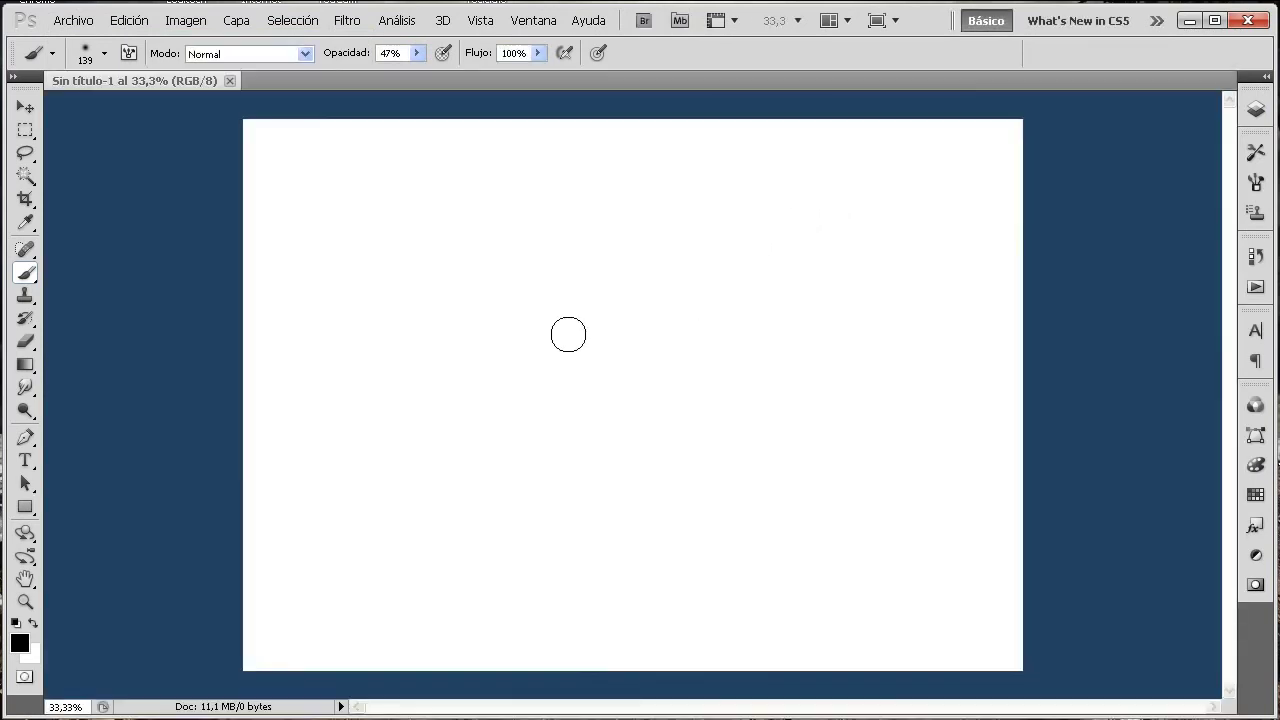
pyautogui.click(1255, 110)
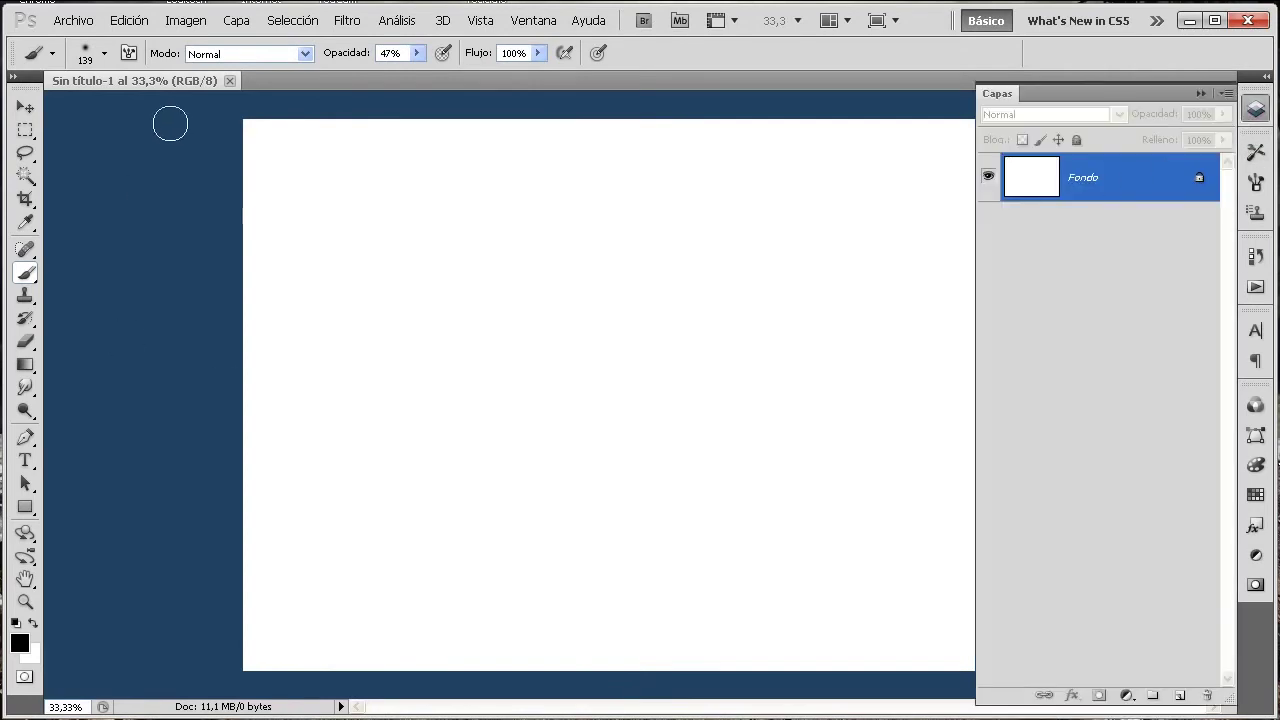
# - Place the CIMG2793 river photo from the tutorial vampira folder
pyautogui.click(73, 22)
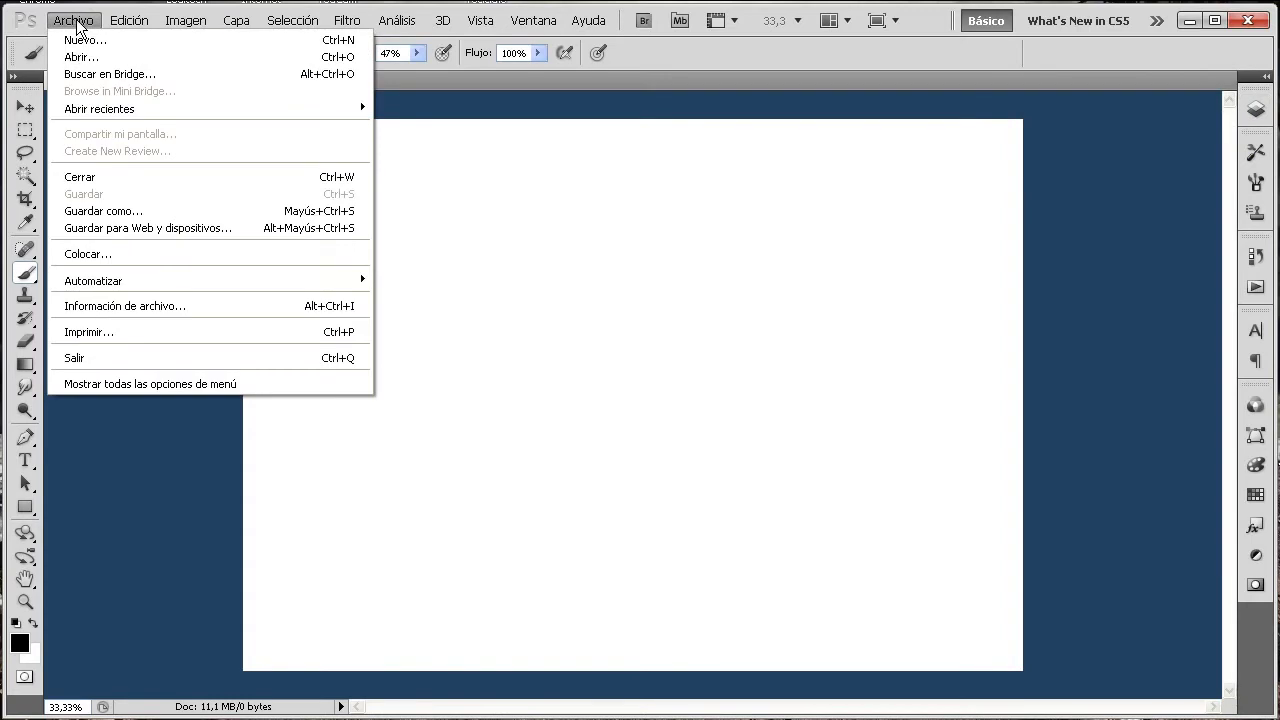
pyautogui.click(130, 255)
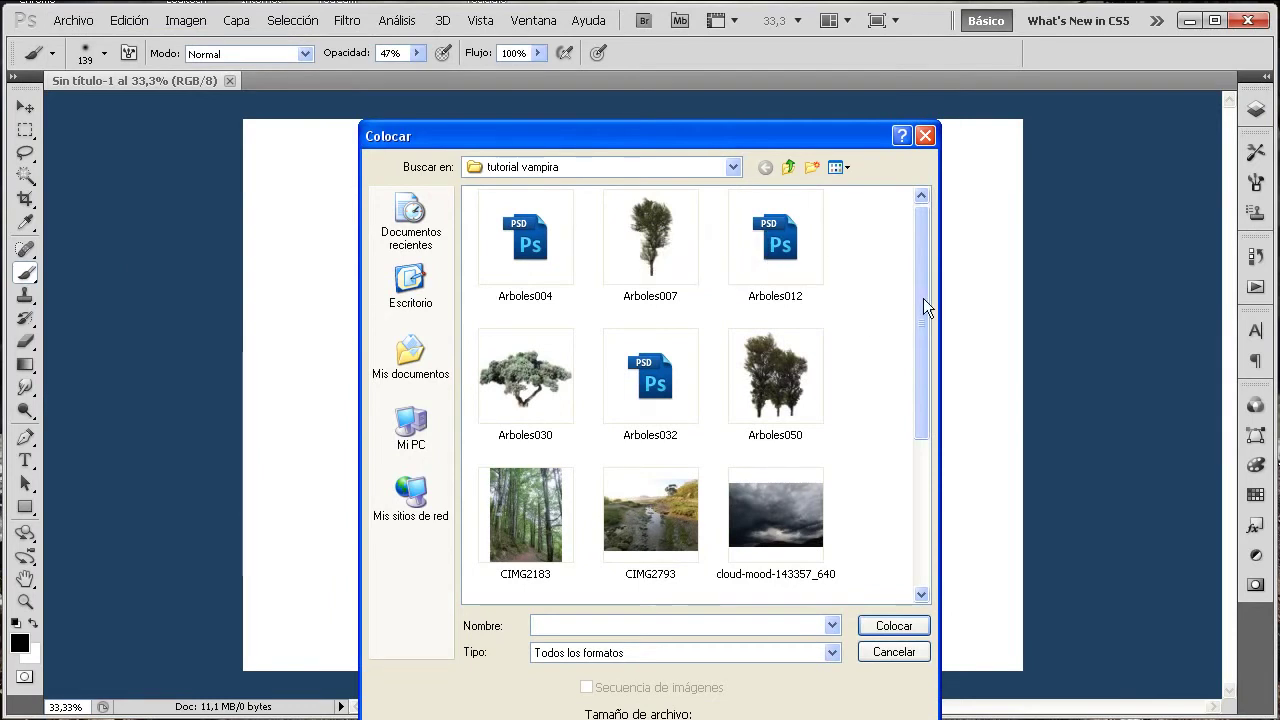
pyautogui.moveTo(923, 298); pyautogui.dragTo(923, 380)
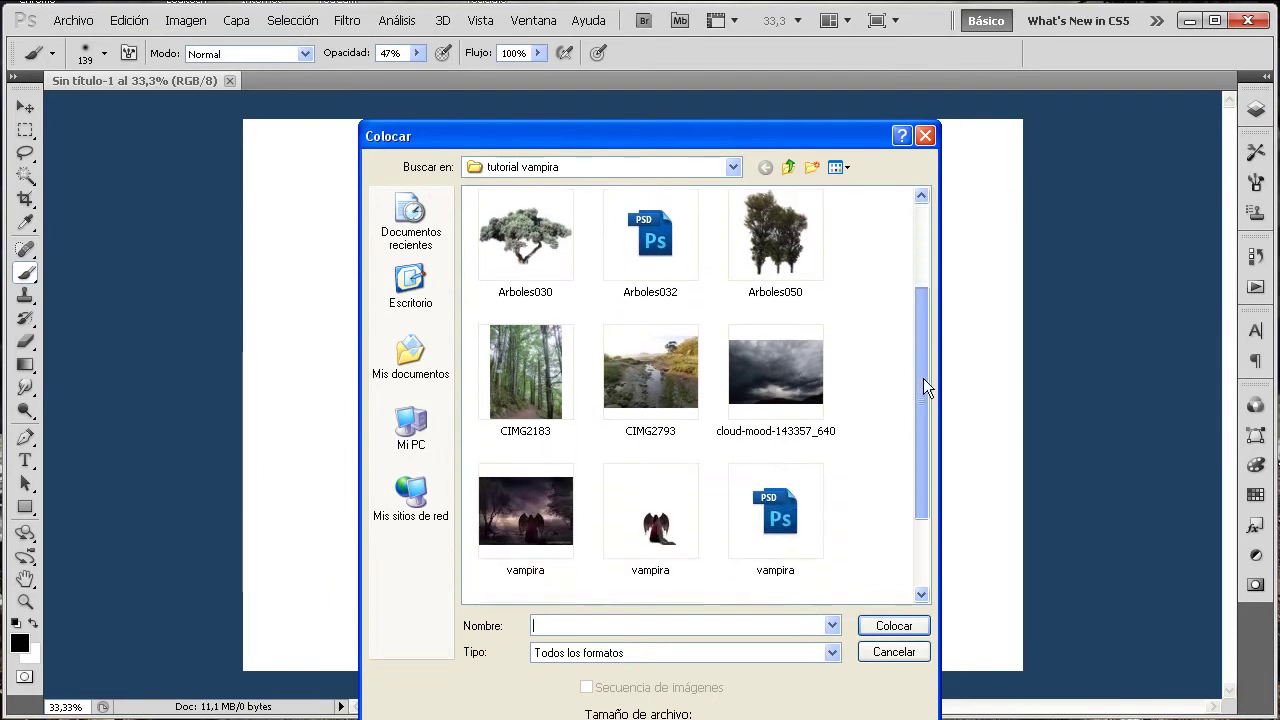
pyautogui.click(651, 368)
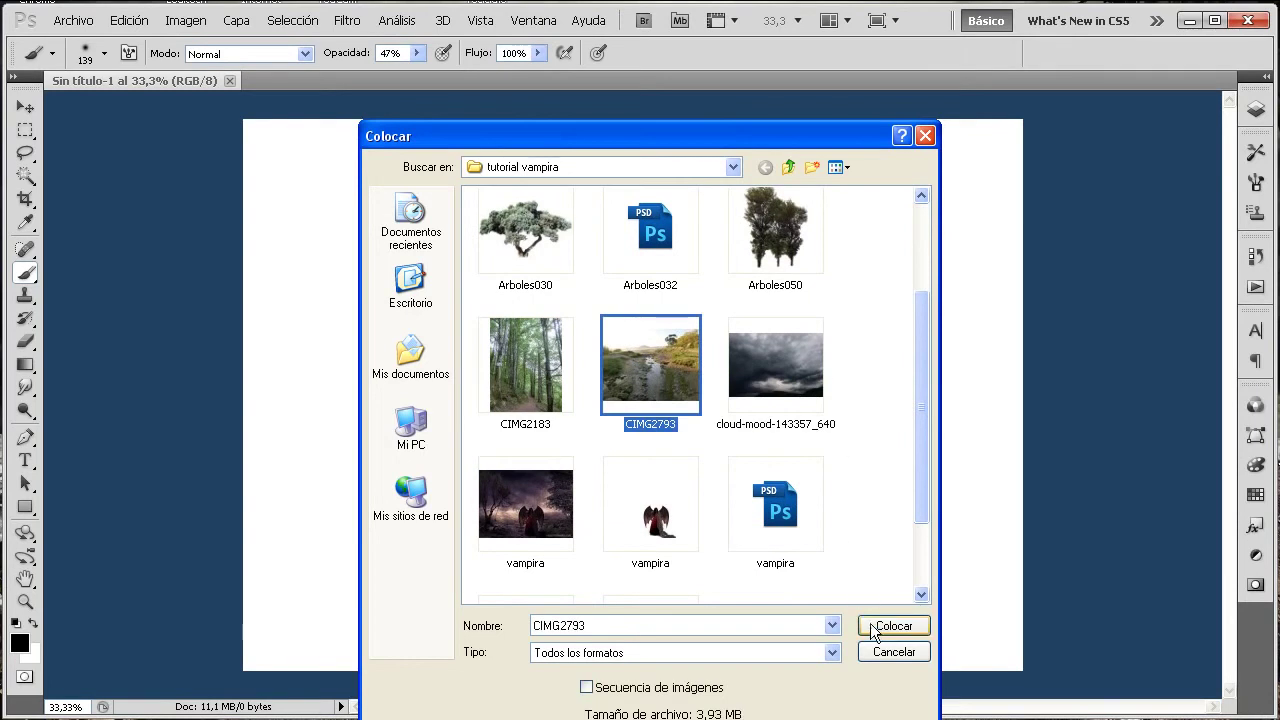
pyautogui.click(869, 623)
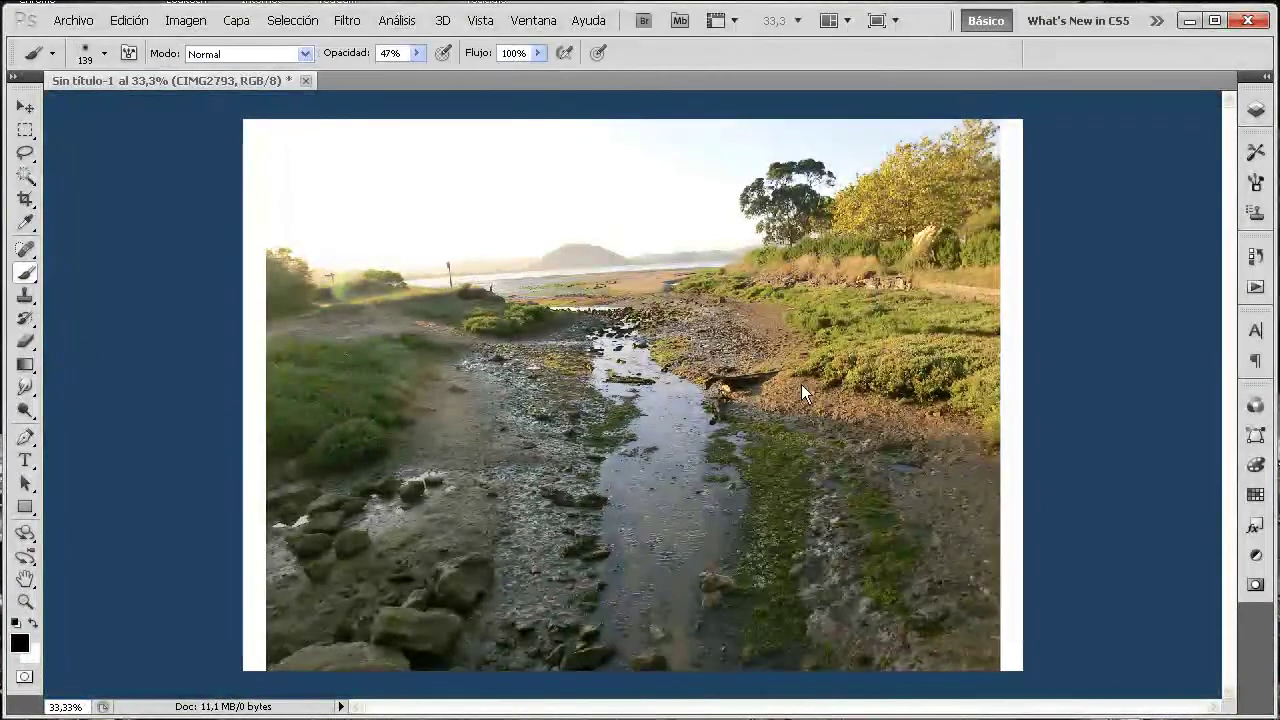
# - Rasterize the CIMG2793 river layer
pyautogui.click(1256, 110)
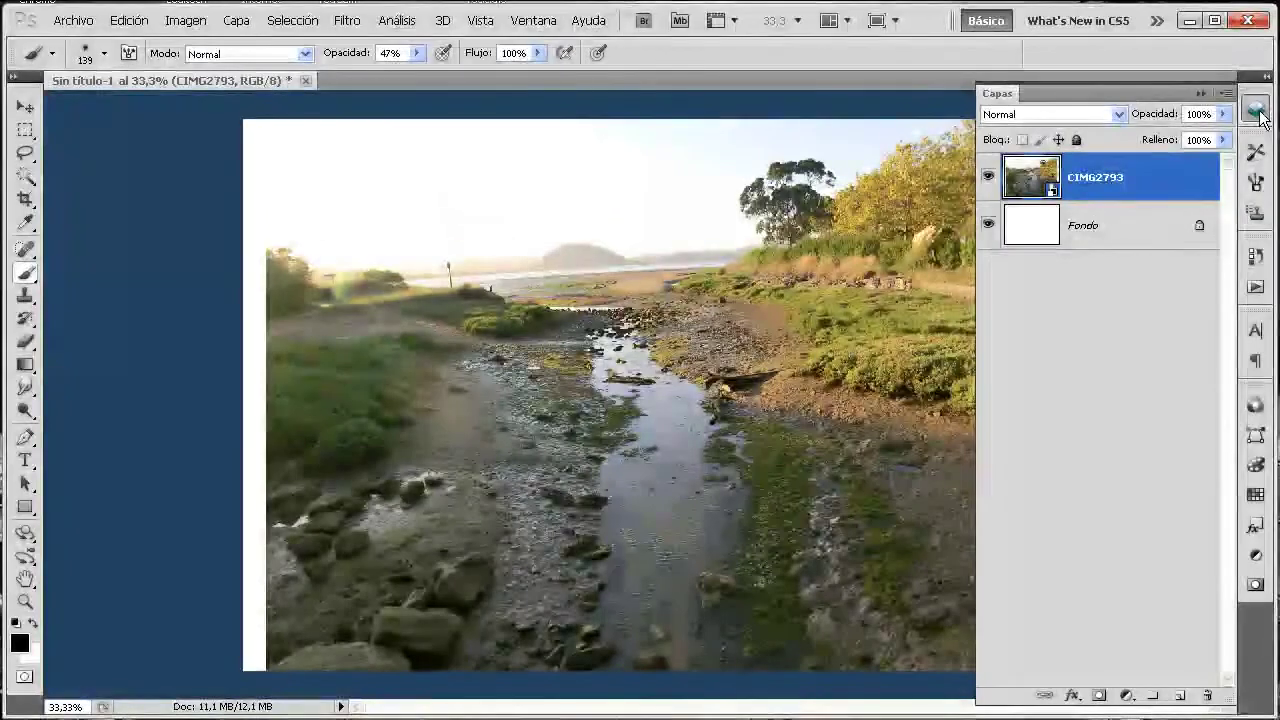
pyautogui.rightClick(1097, 180)
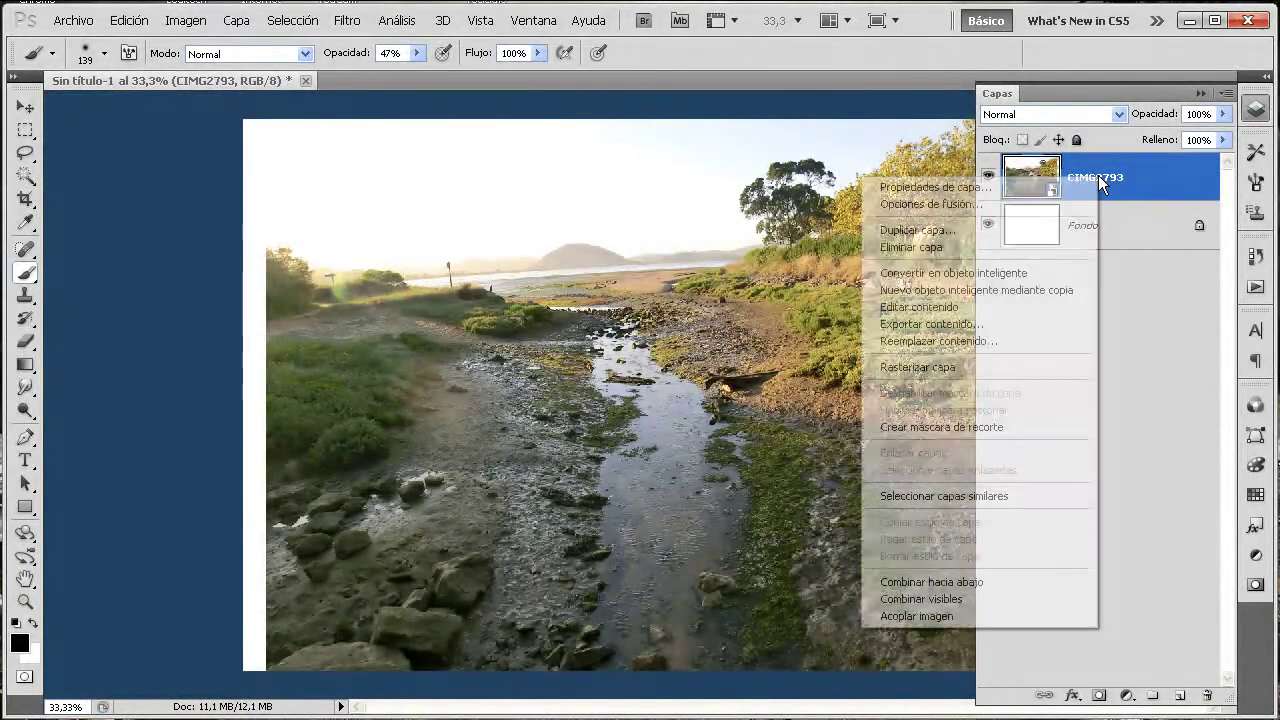
pyautogui.click(976, 368)
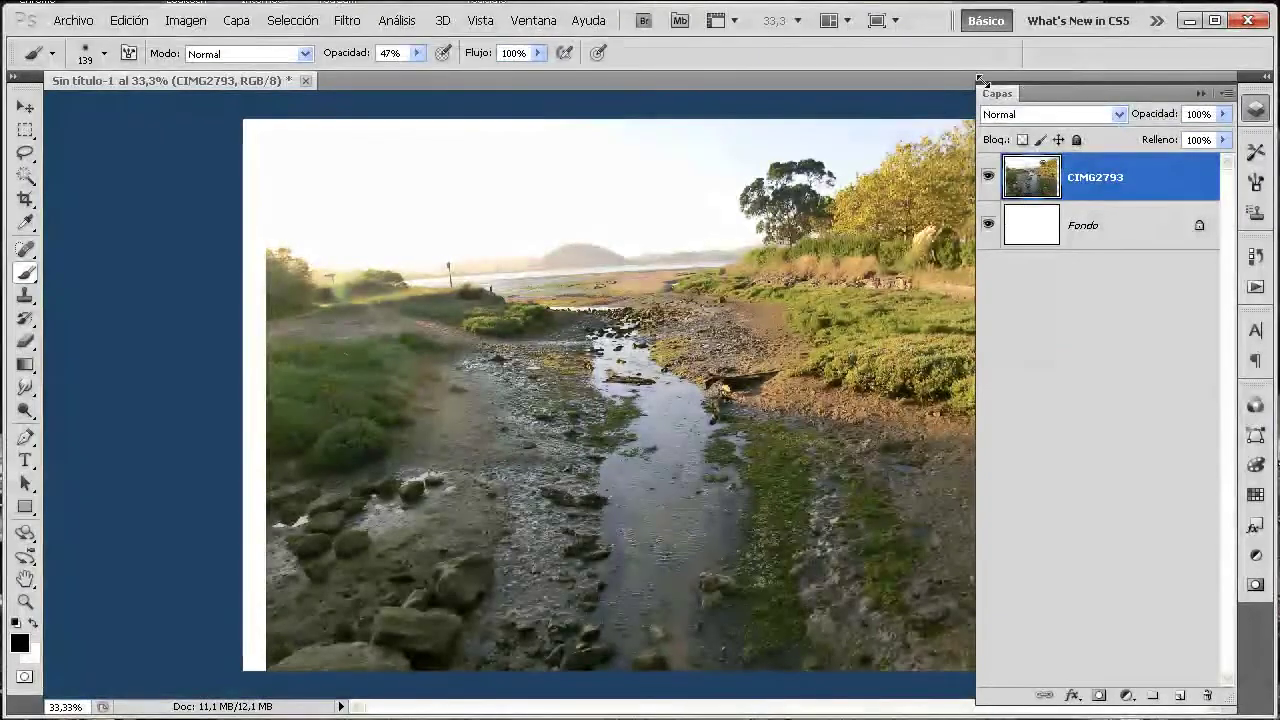
pyautogui.press('F7')
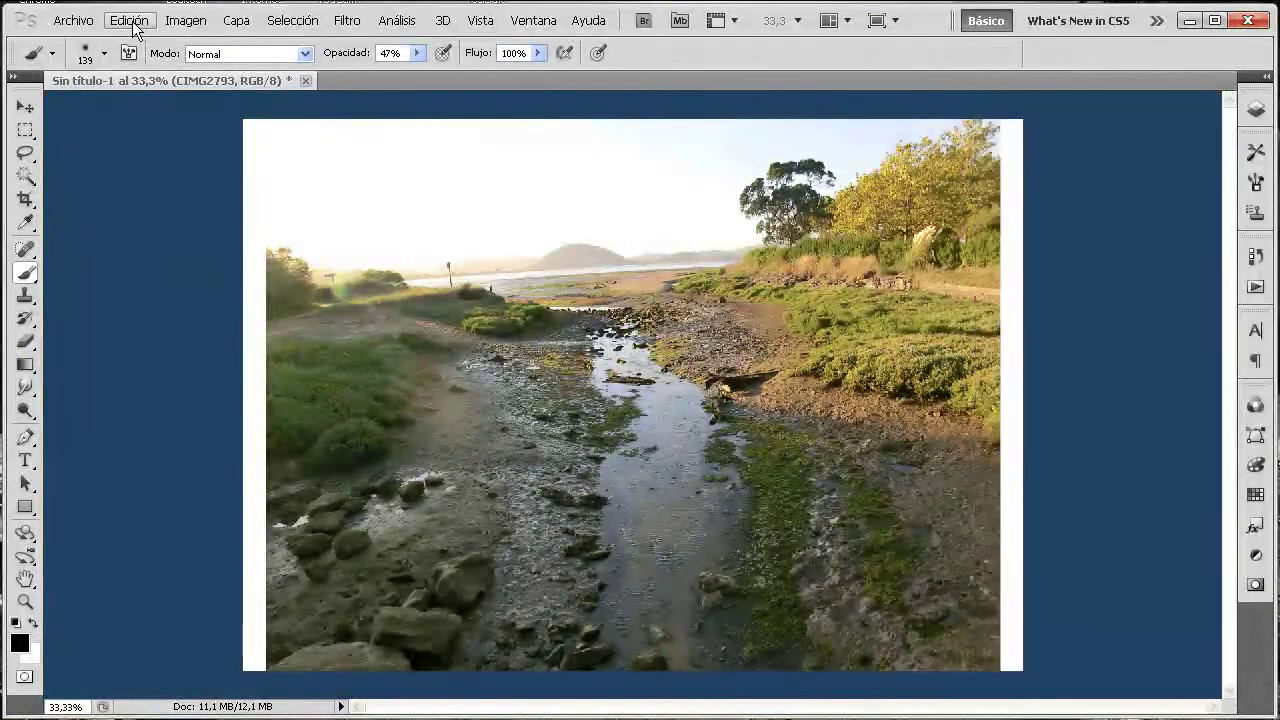
# - Free-transform the river photo into a full-width strip across the canvas's lower half
pyautogui.click(129, 20)
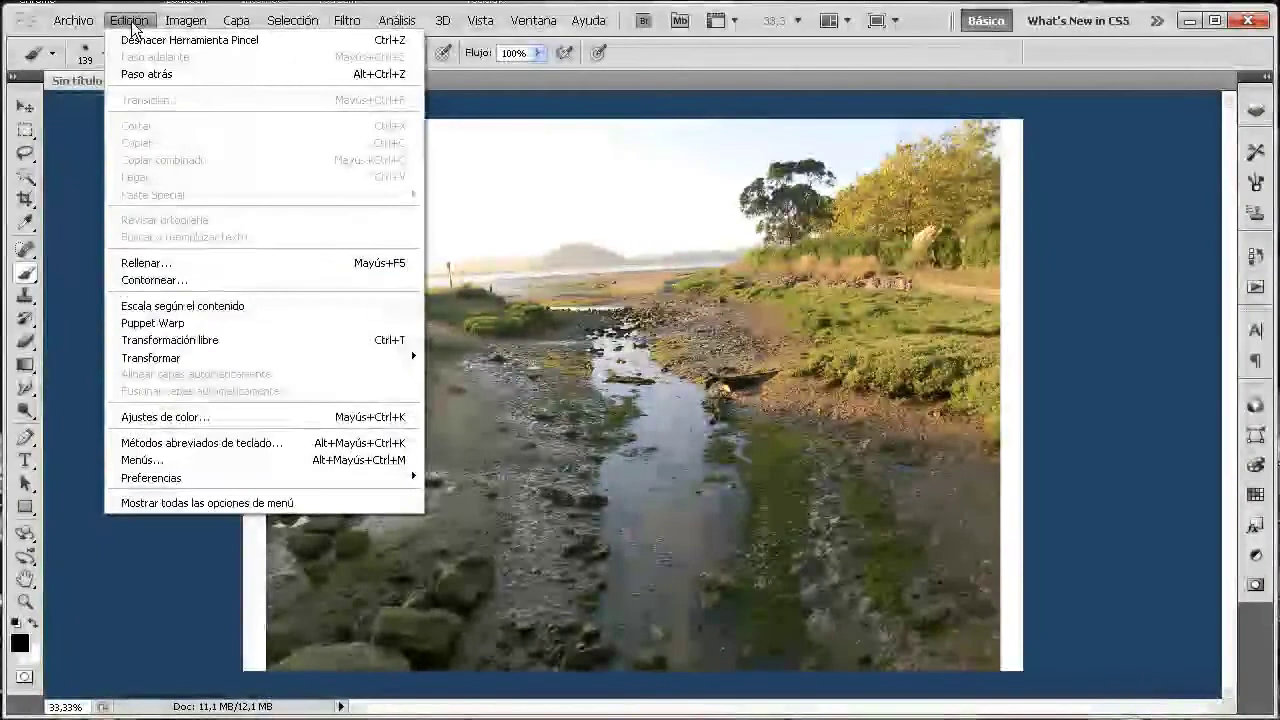
pyautogui.click(245, 340)
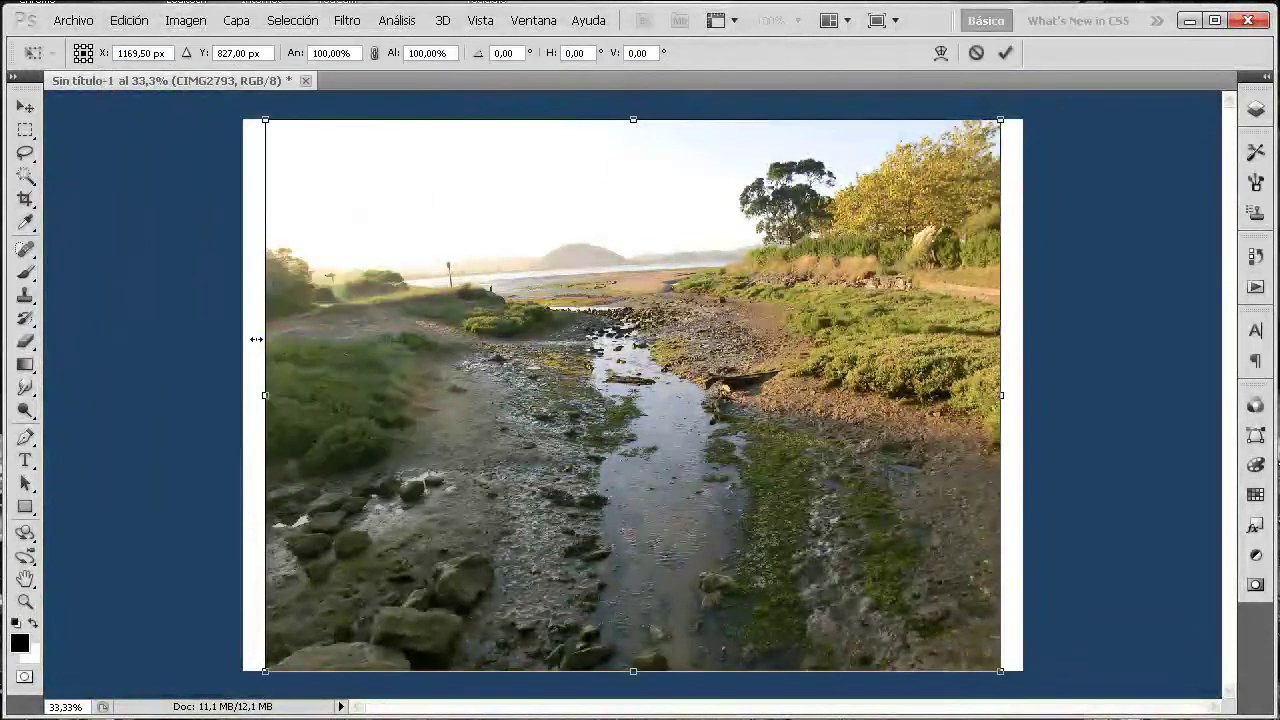
pyautogui.moveTo(633, 119)
pyautogui.mouseDown()
pyautogui.moveTo(604, 368)
pyautogui.moveTo(566, 378)
pyautogui.mouseUp()
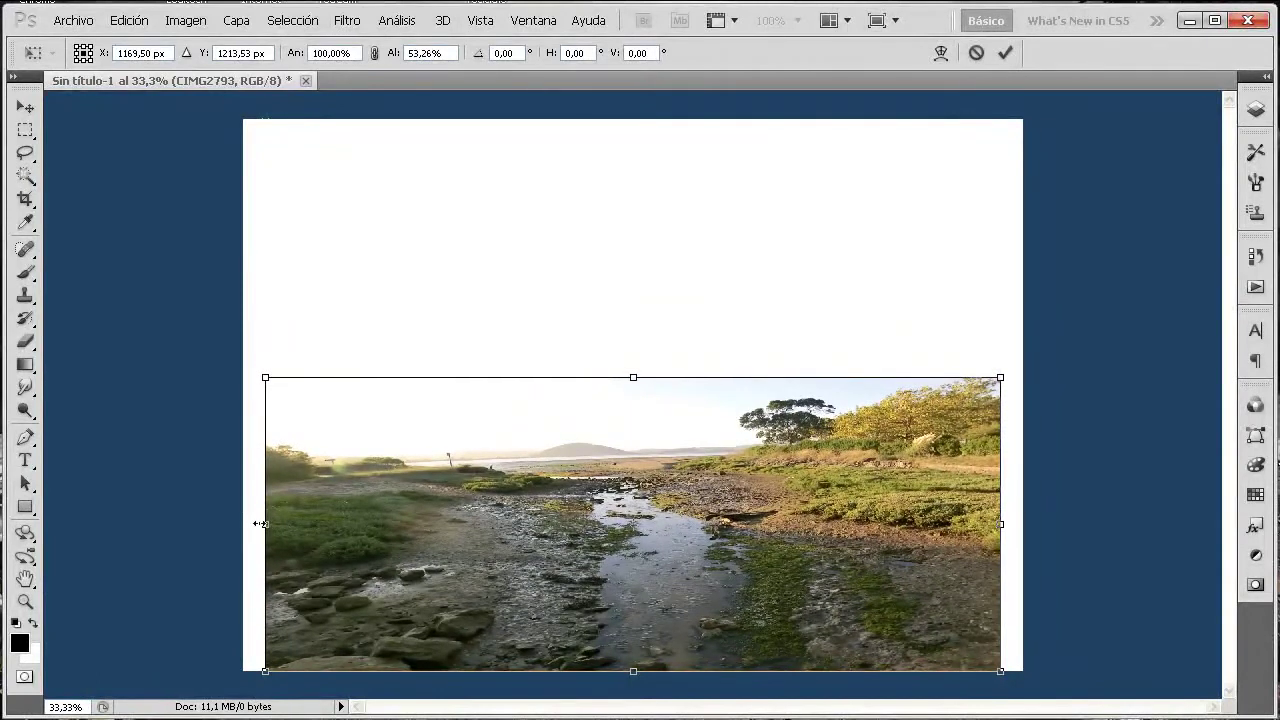
pyautogui.moveTo(265, 527); pyautogui.dragTo(232, 523)
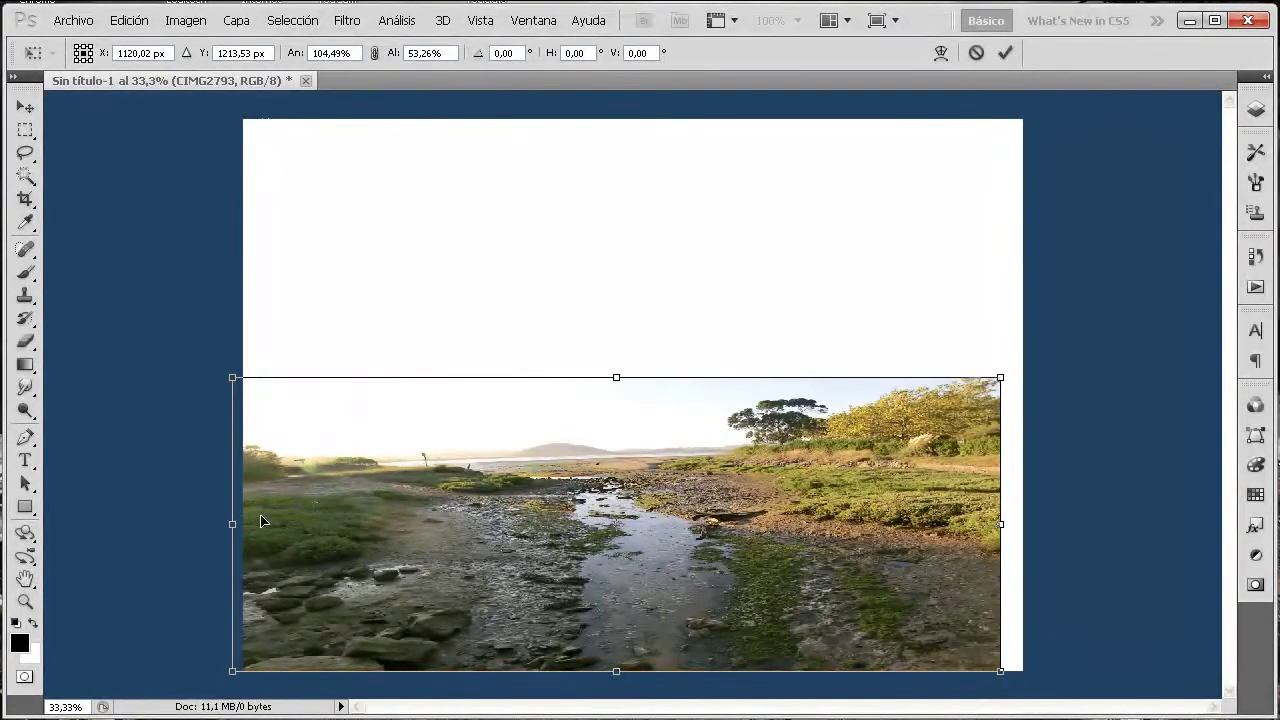
pyautogui.moveTo(1000, 523)
pyautogui.mouseDown()
pyautogui.moveTo(1028, 520)
pyautogui.moveTo(1037, 494)
pyautogui.mouseUp()
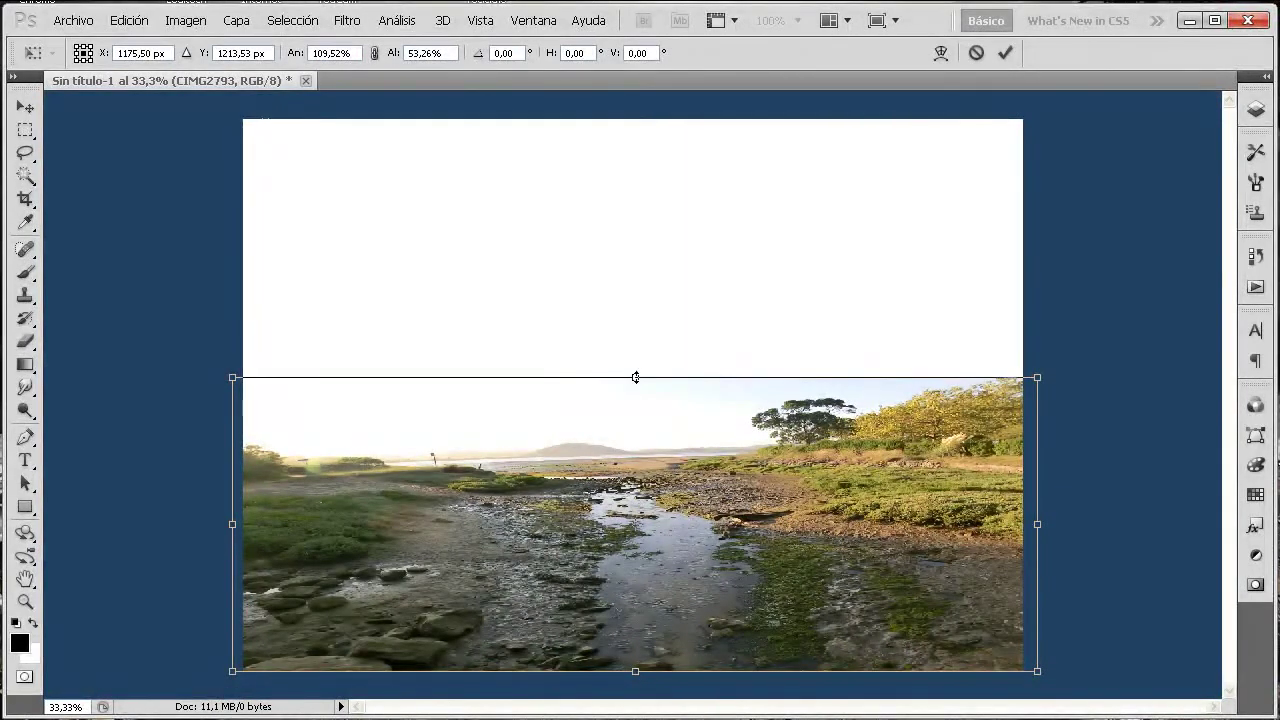
pyautogui.moveTo(635, 377); pyautogui.dragTo(635, 383)
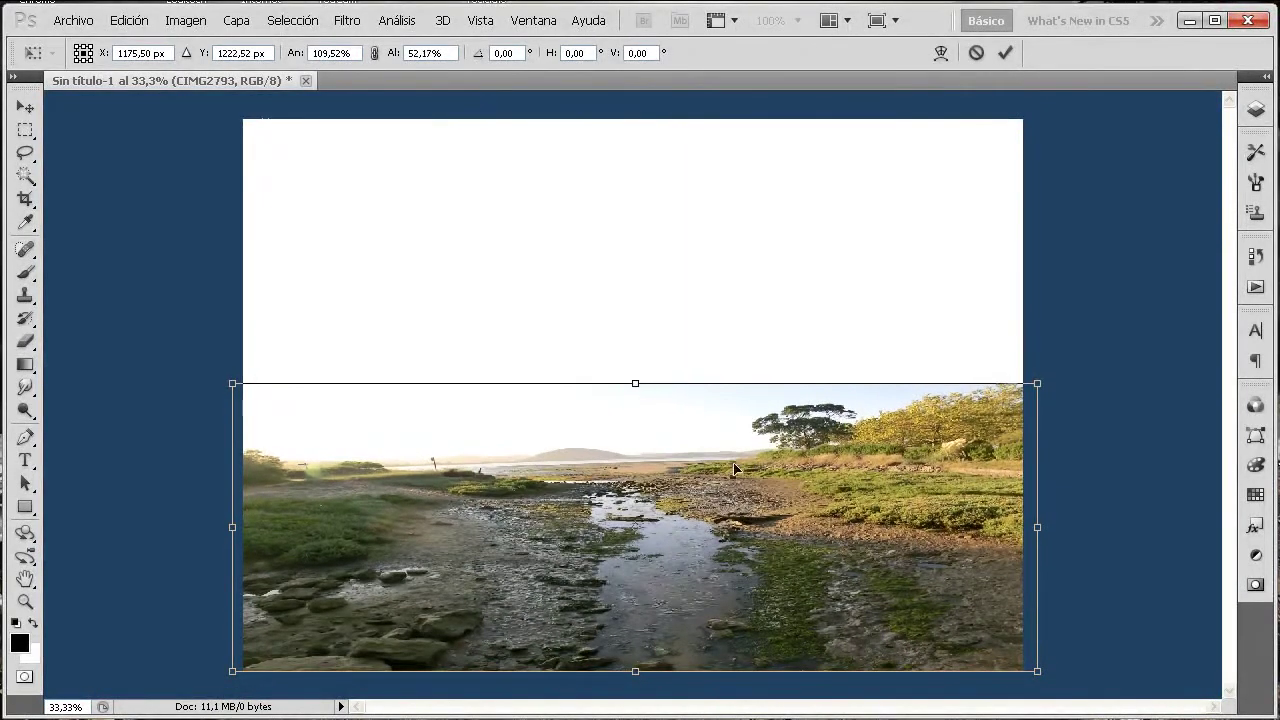
pyautogui.press('Return')
pyautogui.press('b')
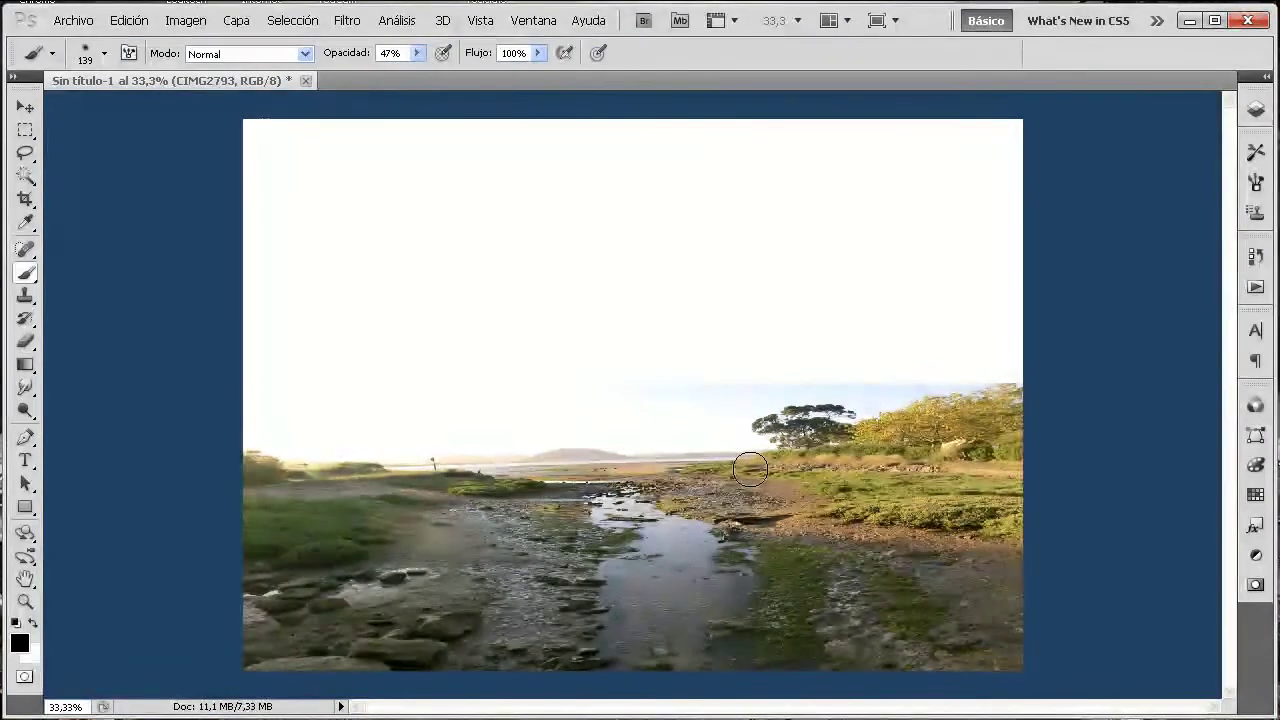
pyautogui.click(1256, 109)
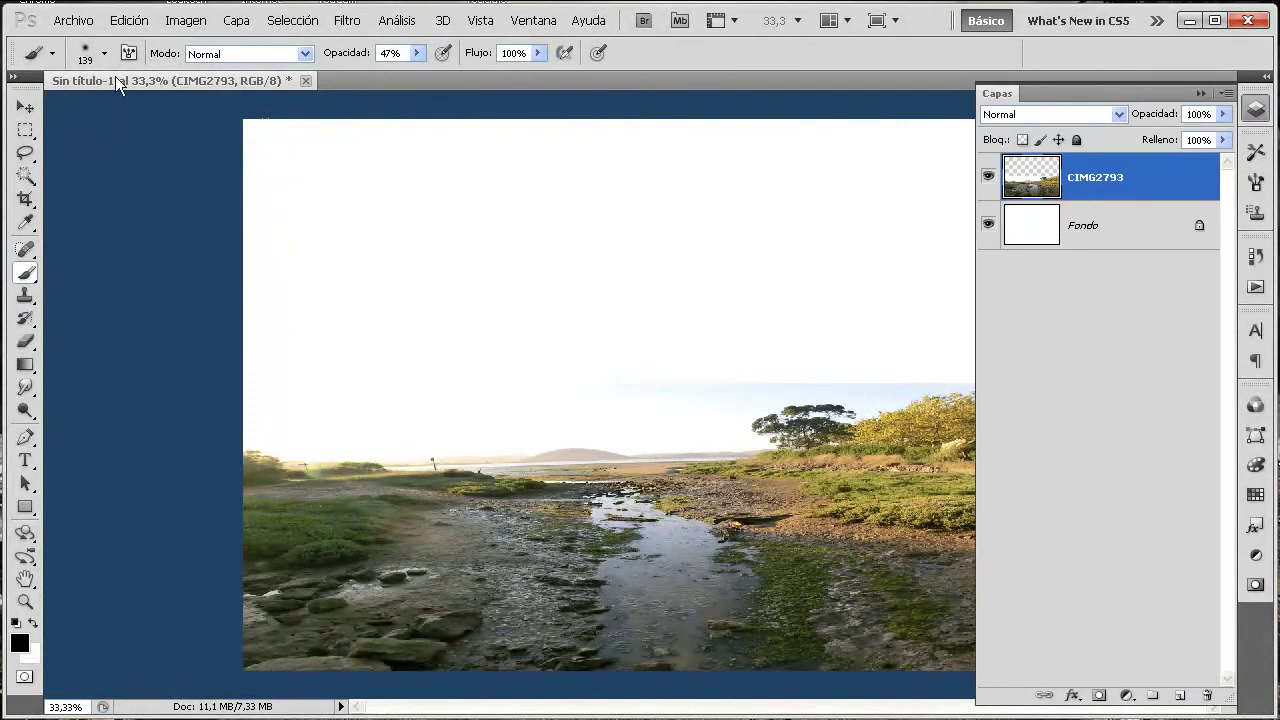
# - Place the cloud-mood-143357_640 storm image and commit it
pyautogui.click(91, 24)
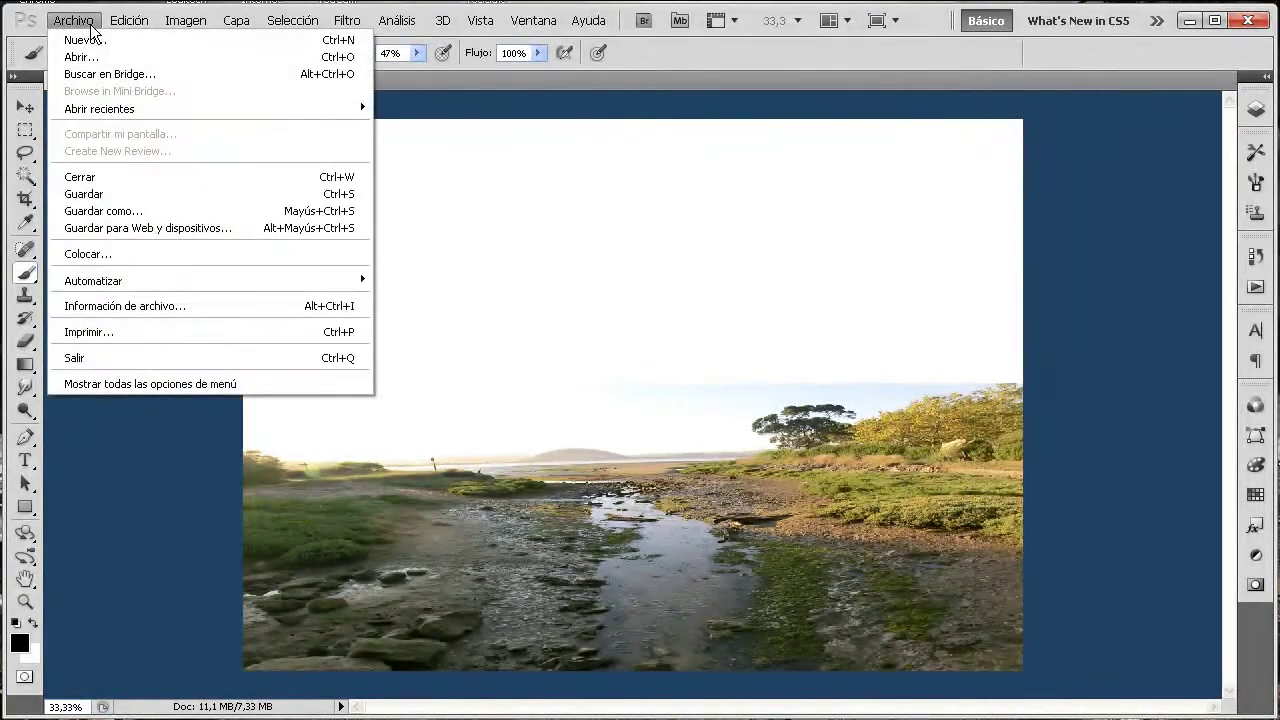
pyautogui.click(122, 256)
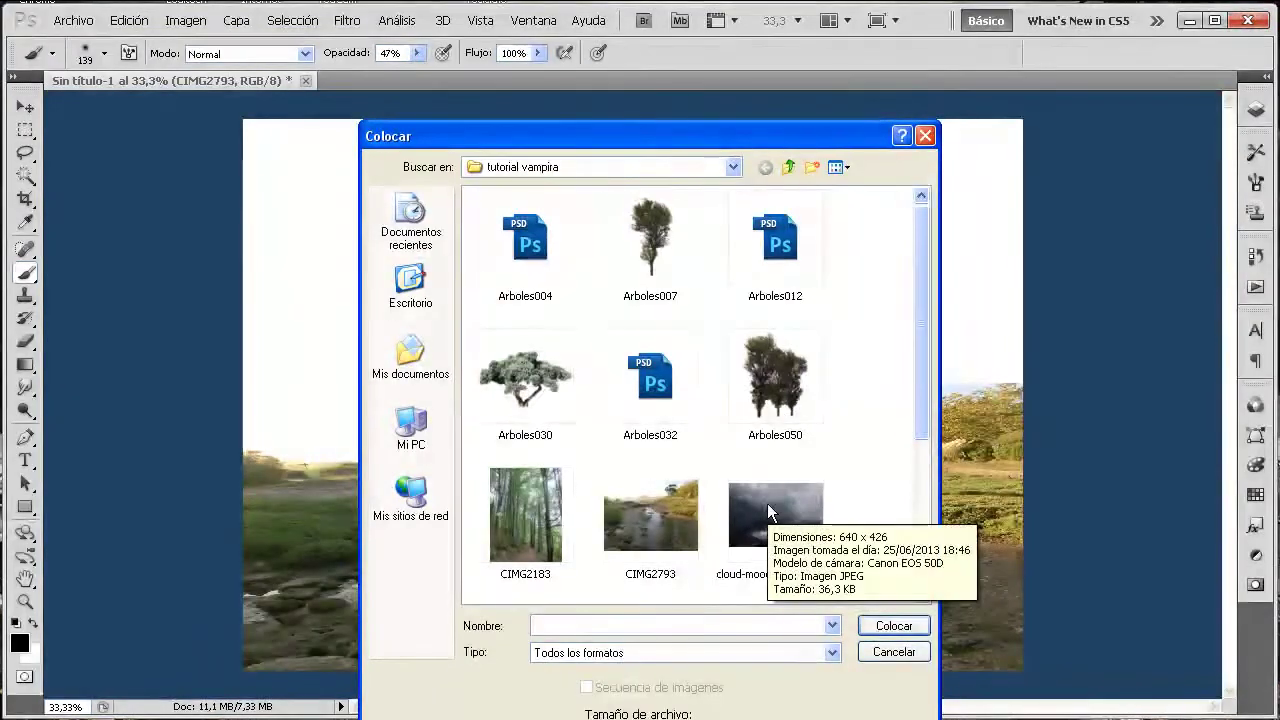
pyautogui.click(768, 505)
pyautogui.click(873, 630)
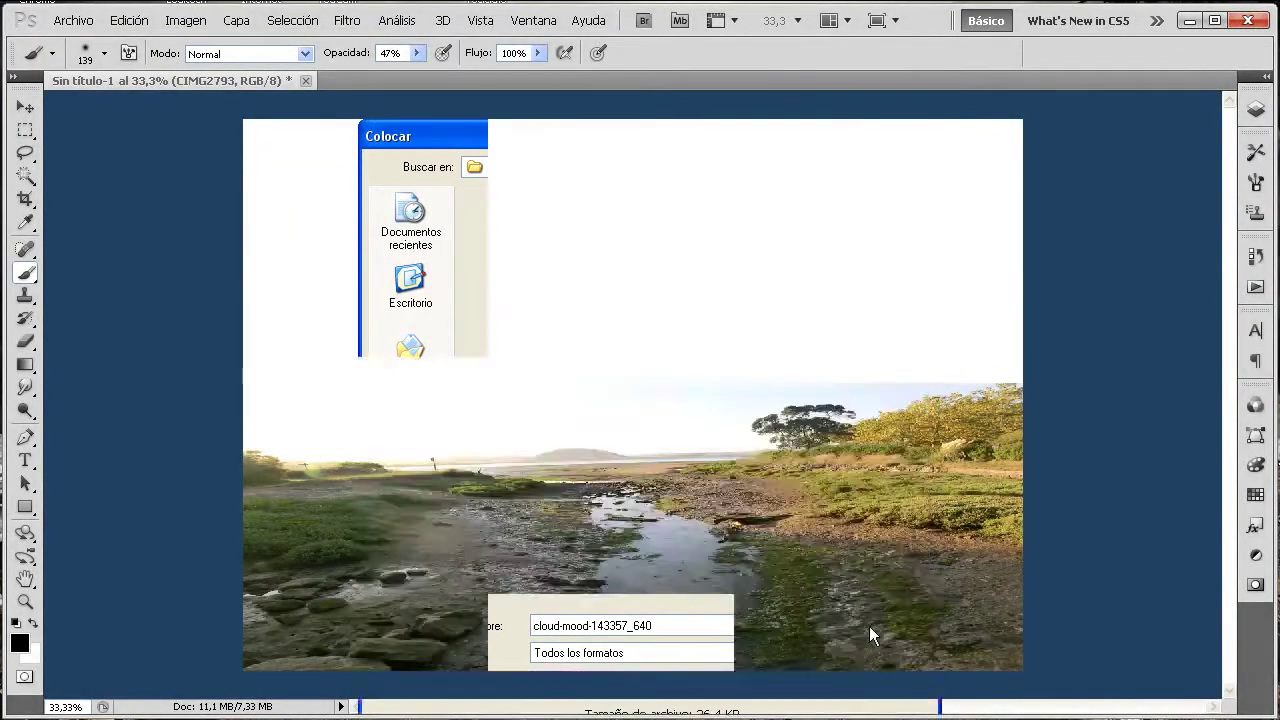
pyautogui.press('Return')
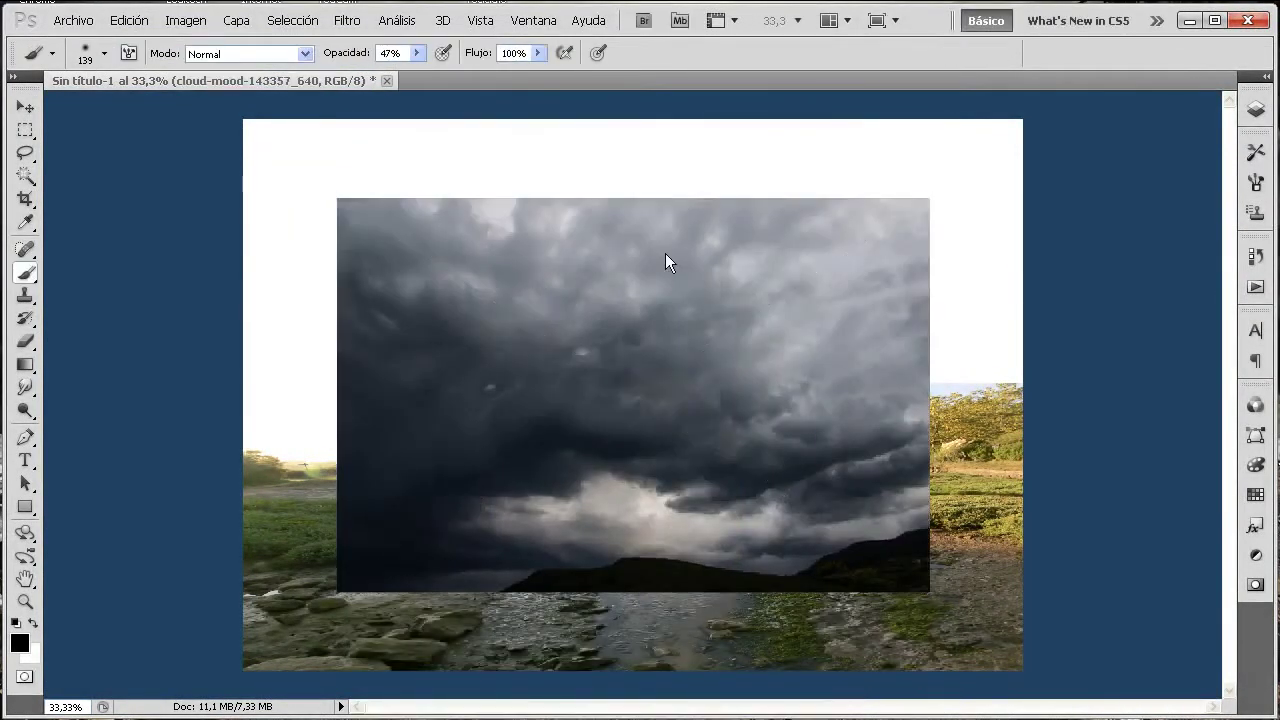
# - Rasterize the cloud-mood-143357_640 layer
pyautogui.click(1256, 110)
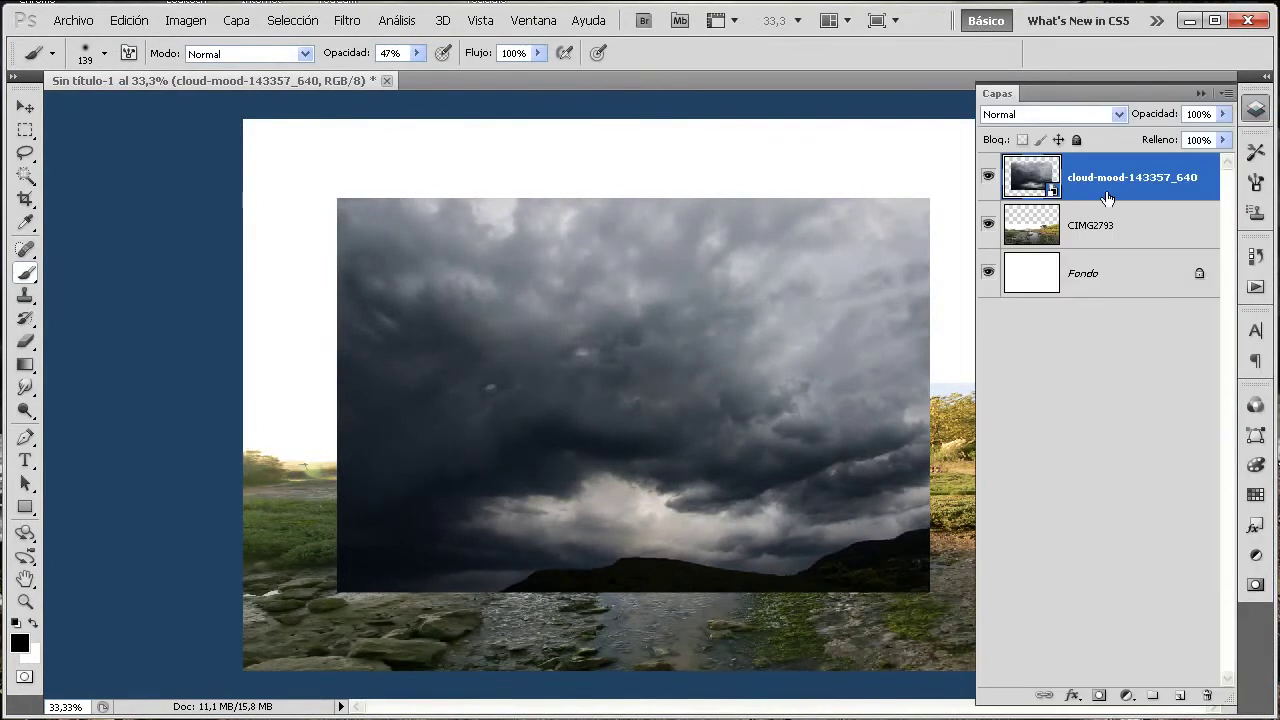
pyautogui.rightClick(1105, 180)
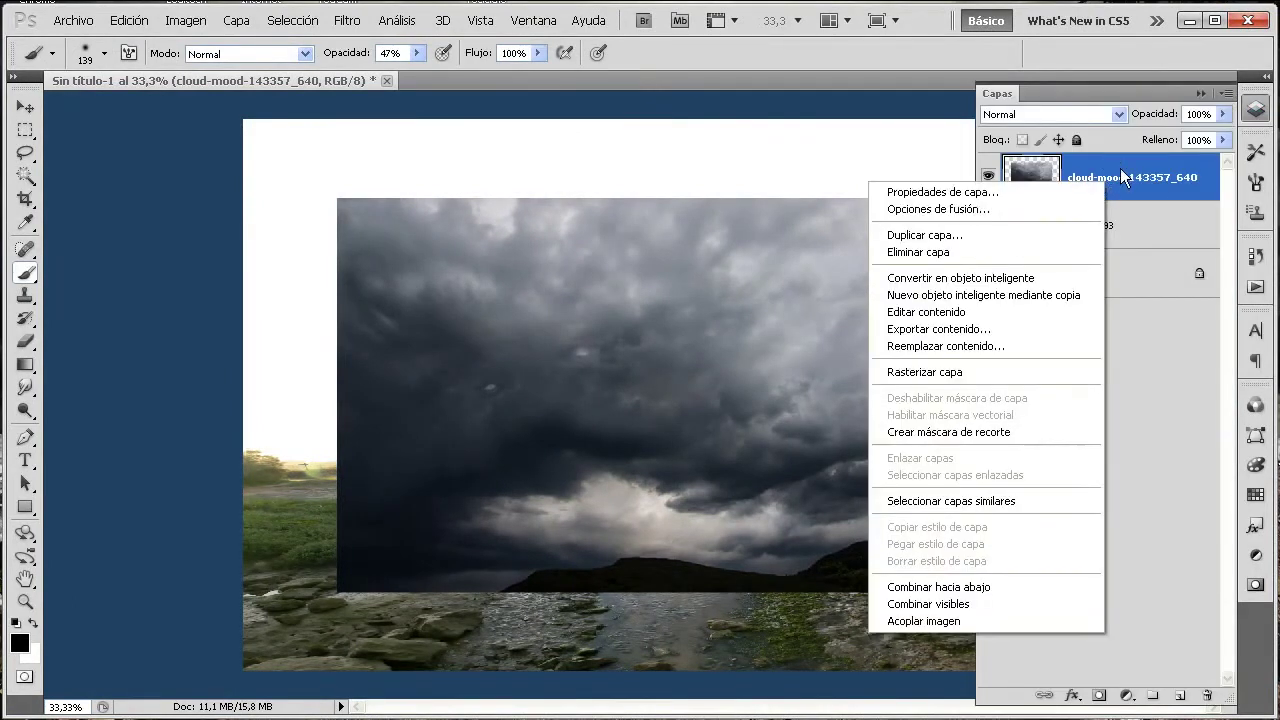
pyautogui.click(957, 371)
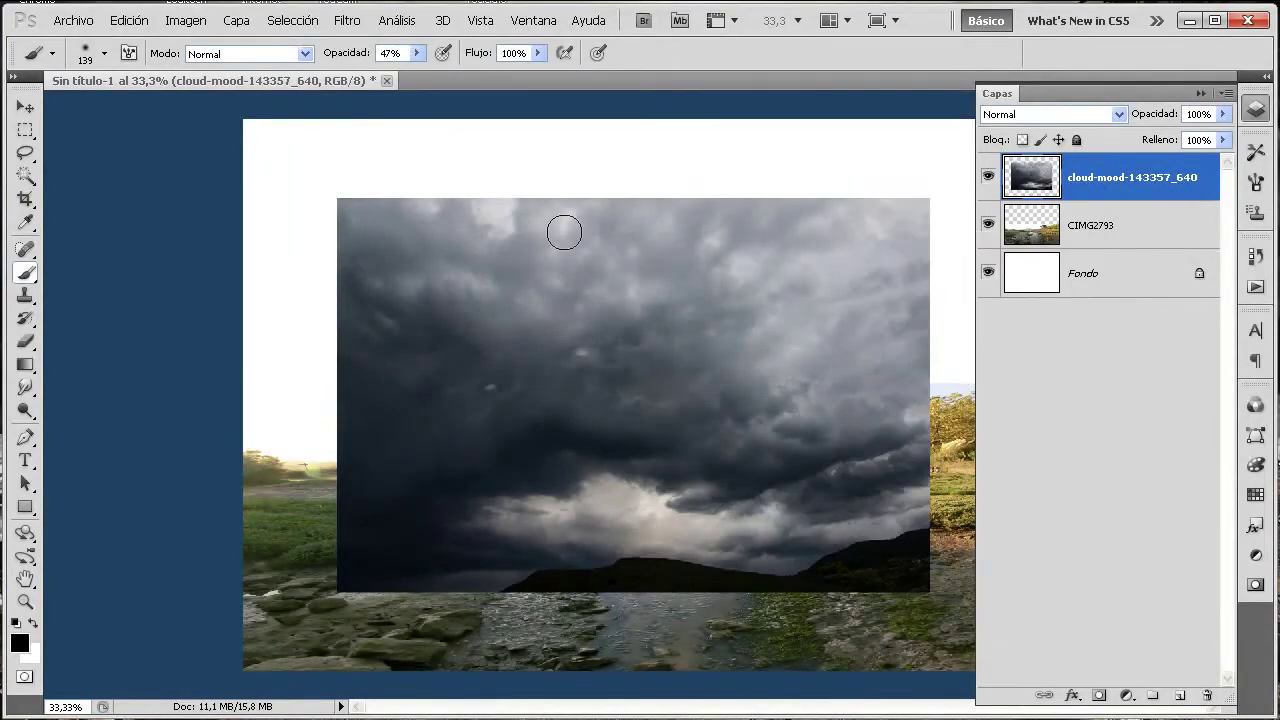
pyautogui.click(140, 24)
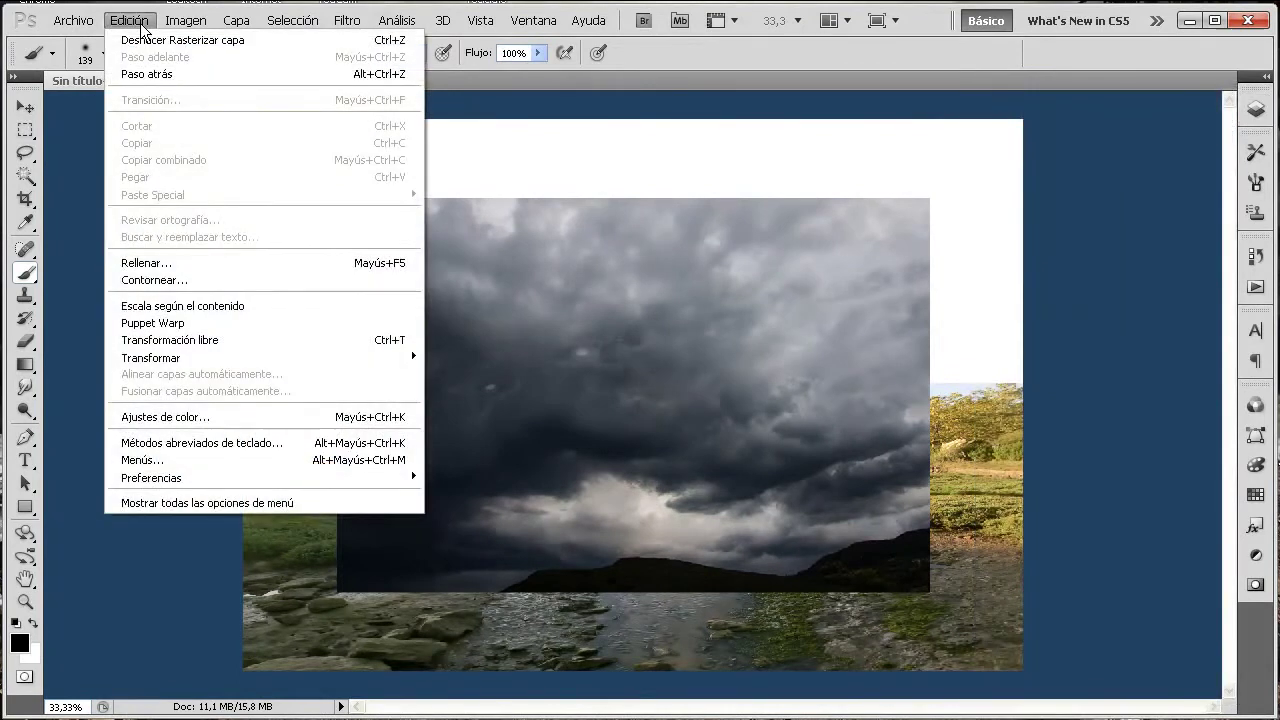
# - Stretch the cloud layer to the canvas top and sides, its bottom meeting the water
pyautogui.click(237, 341)
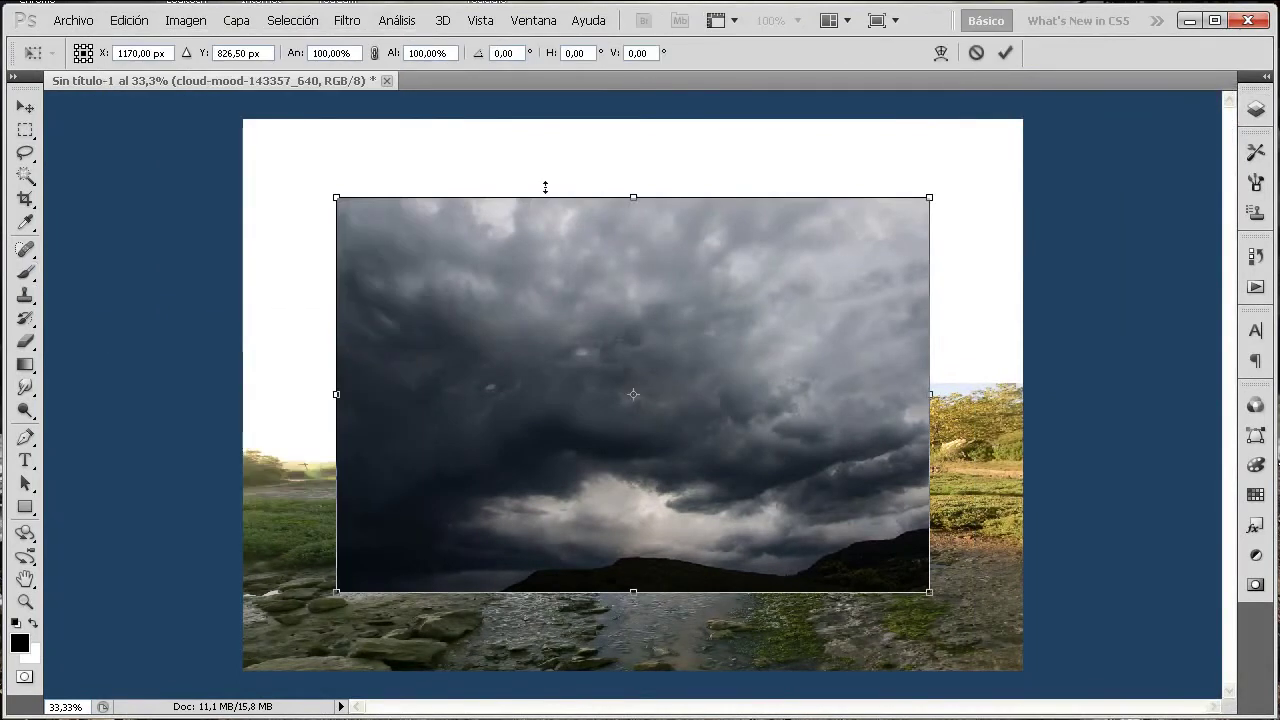
pyautogui.moveTo(635, 198); pyautogui.dragTo(629, 115)
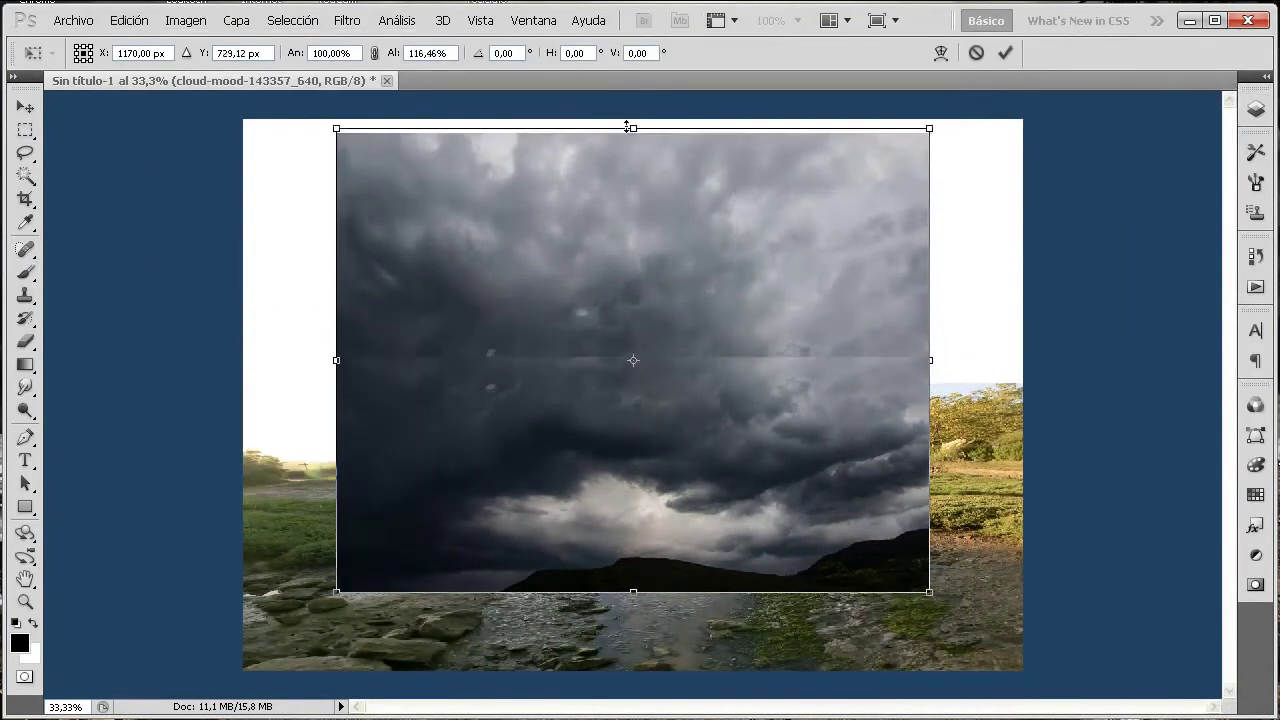
pyautogui.moveTo(338, 362); pyautogui.dragTo(237, 366)
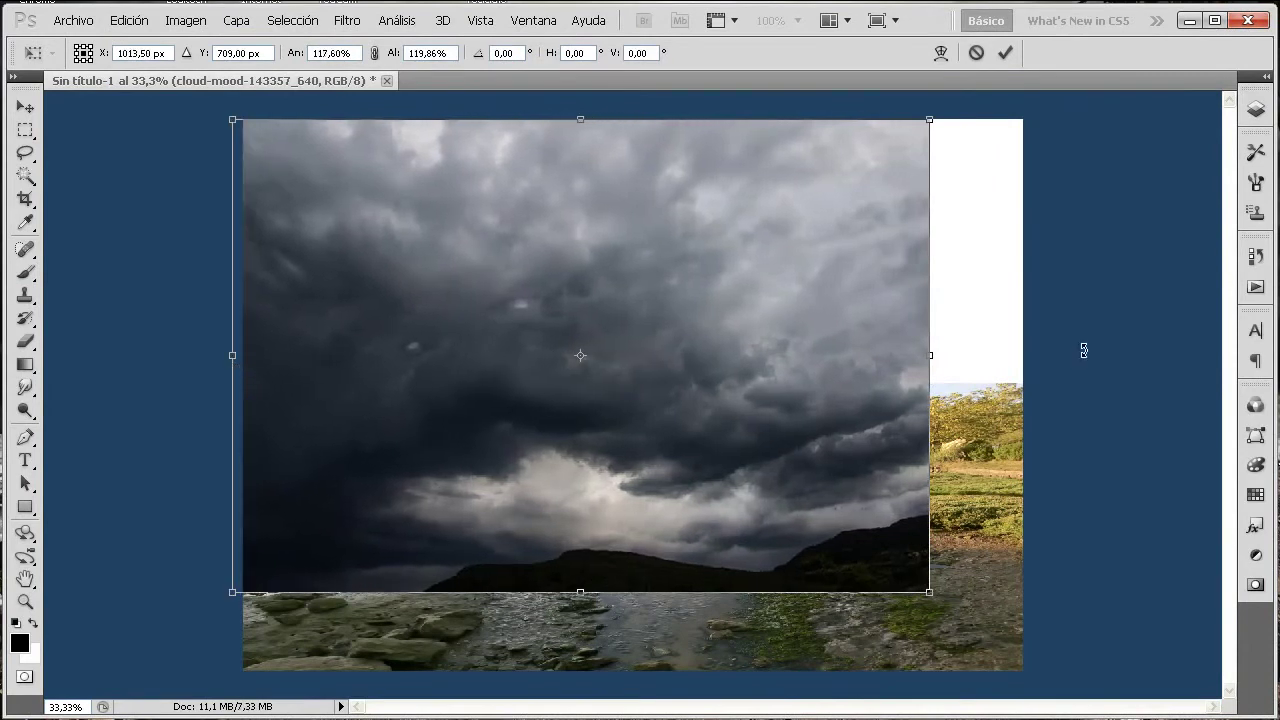
pyautogui.moveTo(930, 362); pyautogui.dragTo(1051, 340)
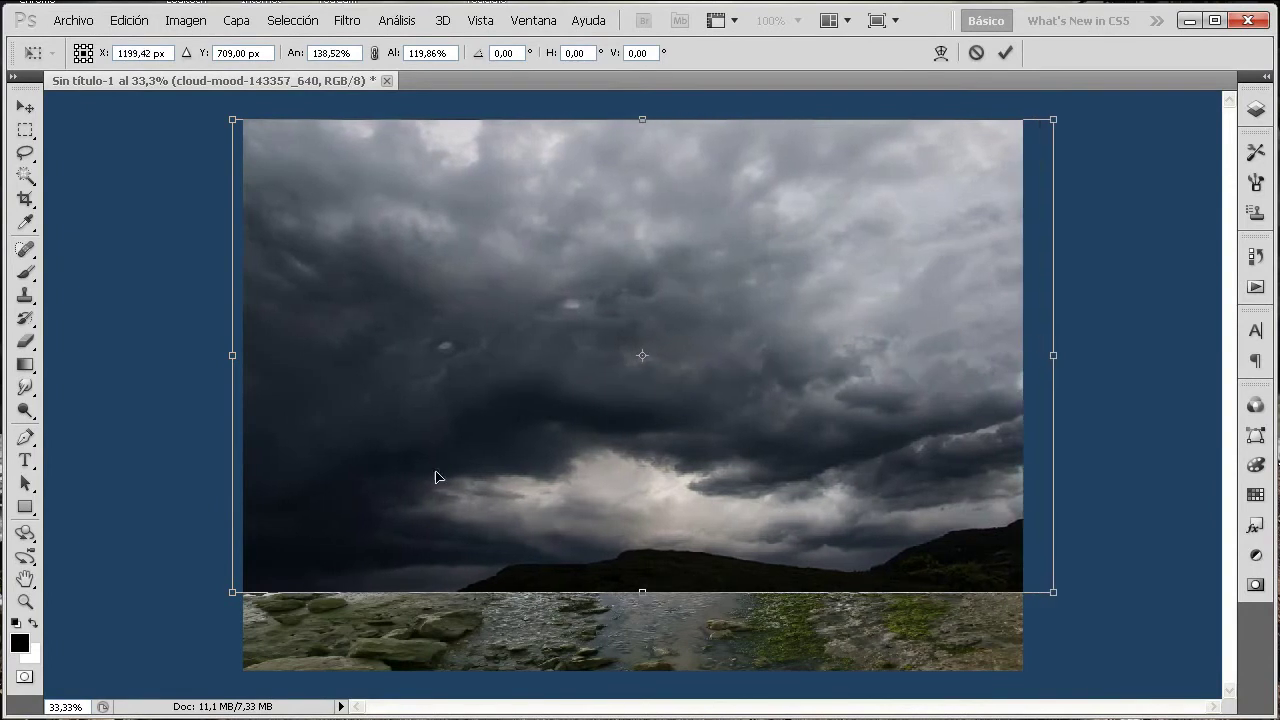
pyautogui.moveTo(643, 591); pyautogui.dragTo(647, 572)
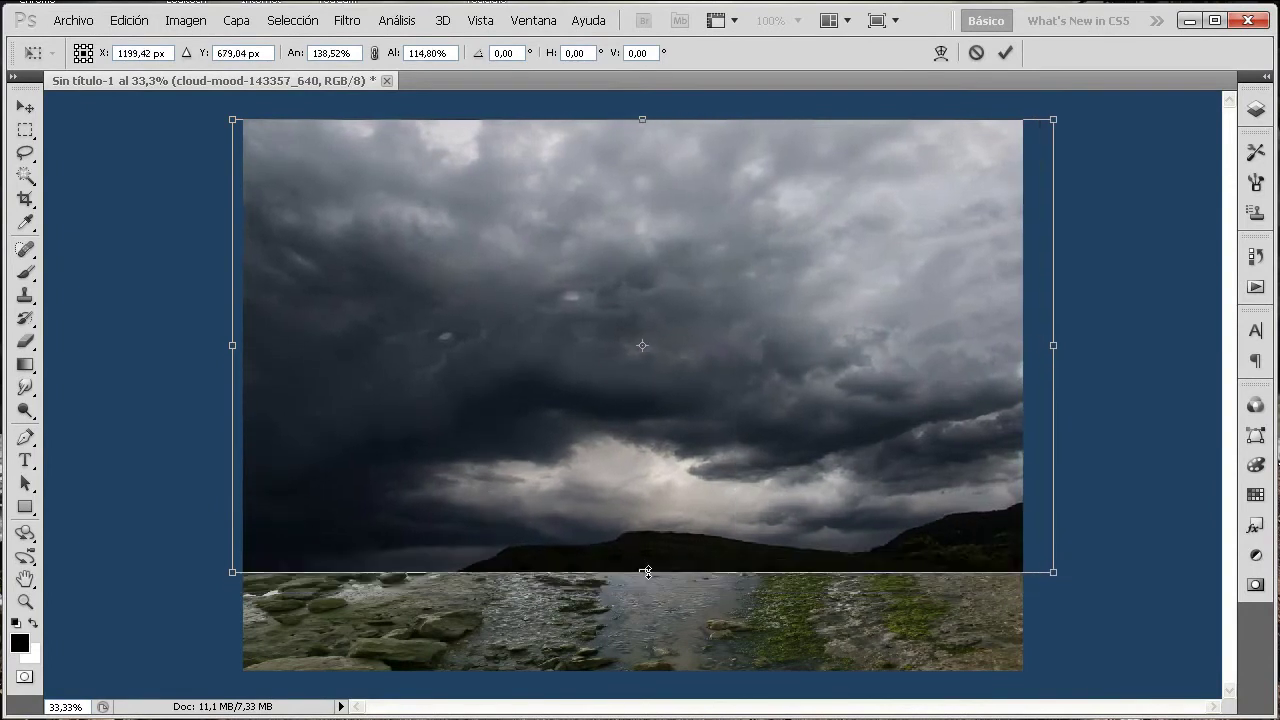
pyautogui.press('Return')
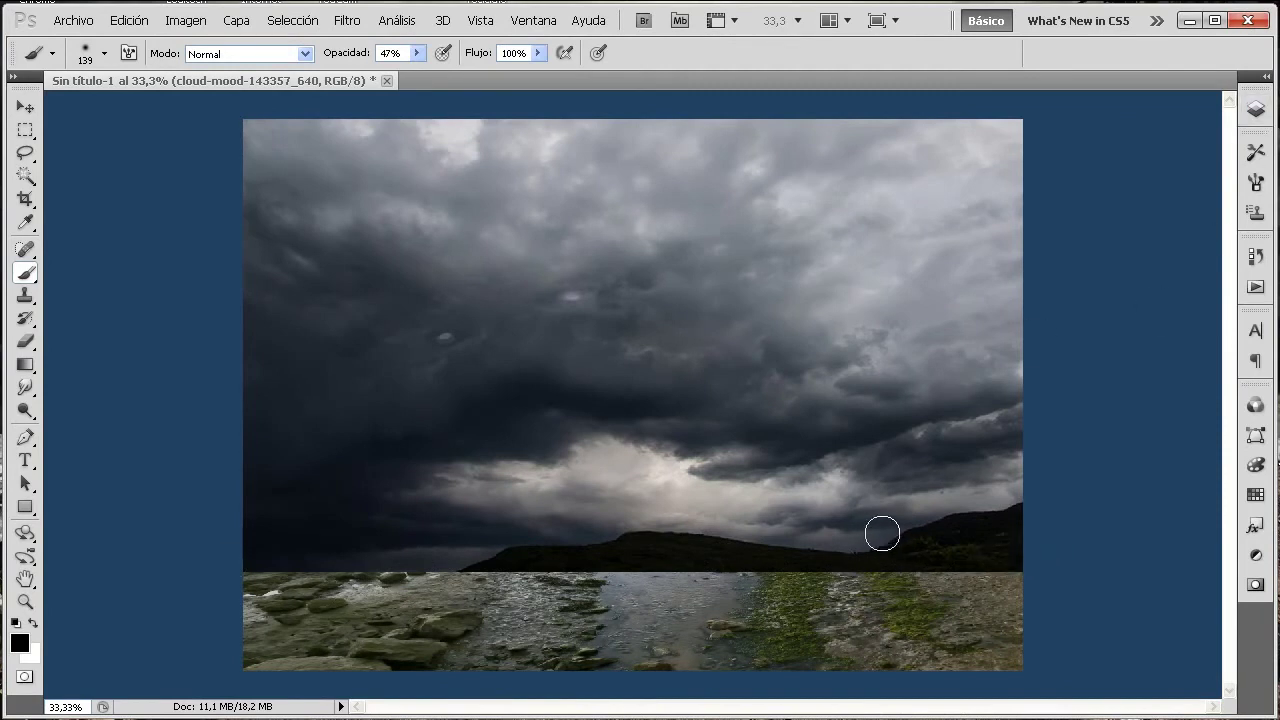
# - Add a layer mask to the cloud layer and pick the foreground-to-background Gradient tool
pyautogui.click(1255, 109)
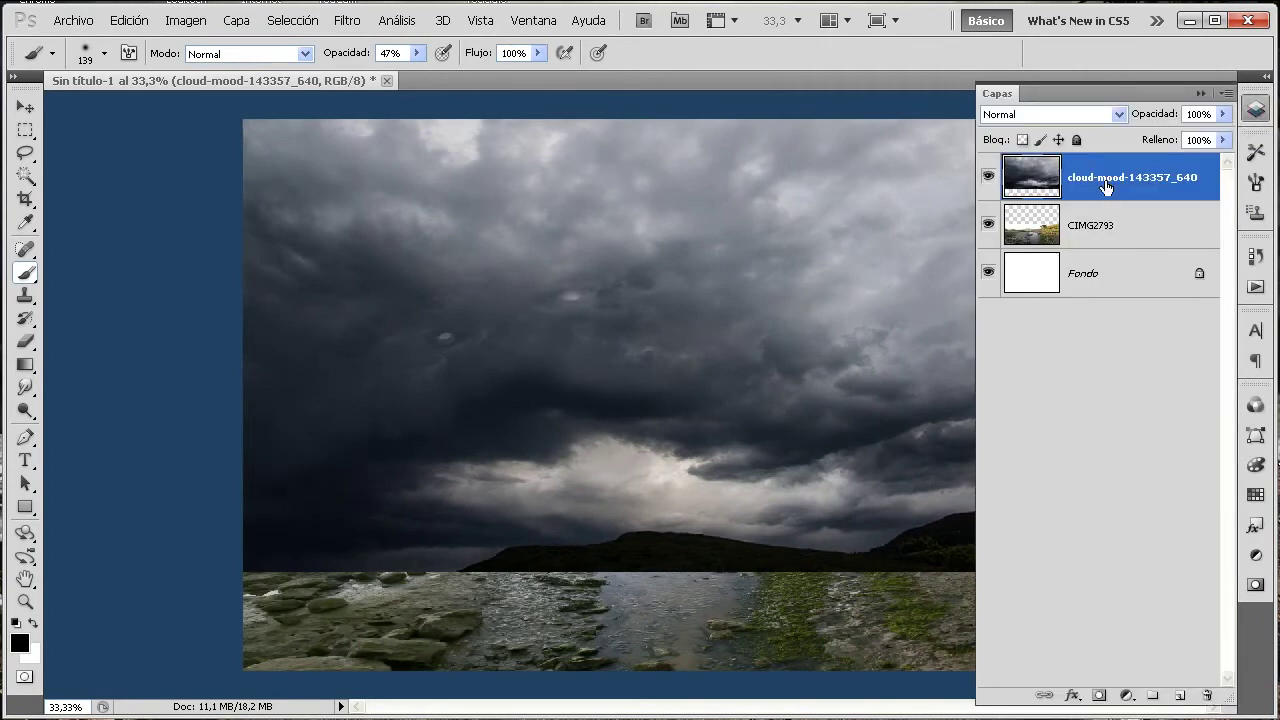
pyautogui.click(1099, 696)
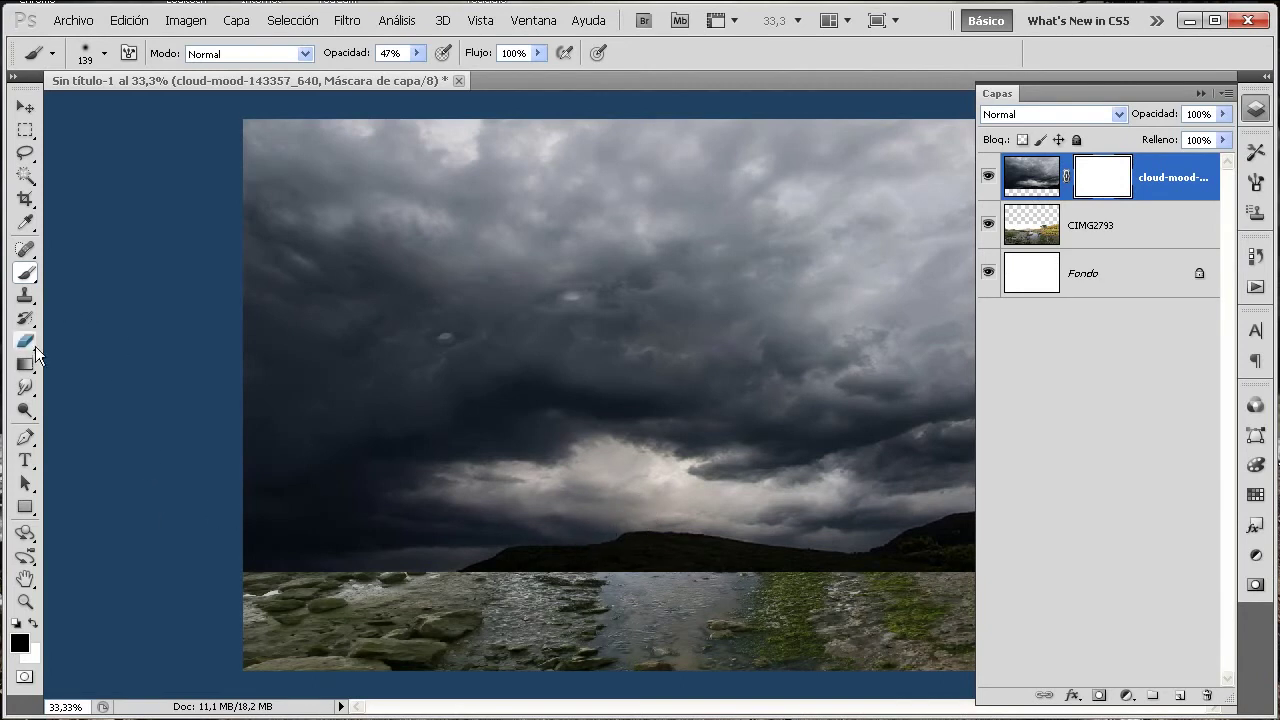
pyautogui.moveTo(25, 365); pyautogui.dragTo(143, 366)
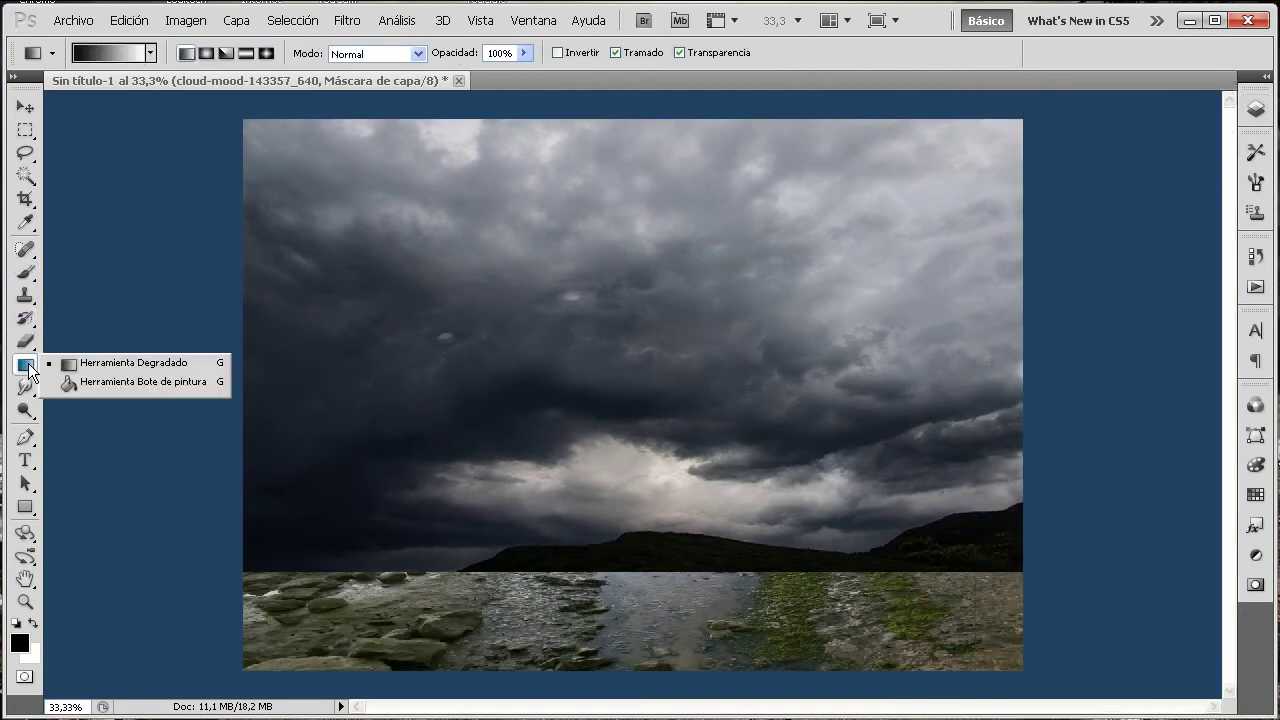
pyautogui.click(150, 364)
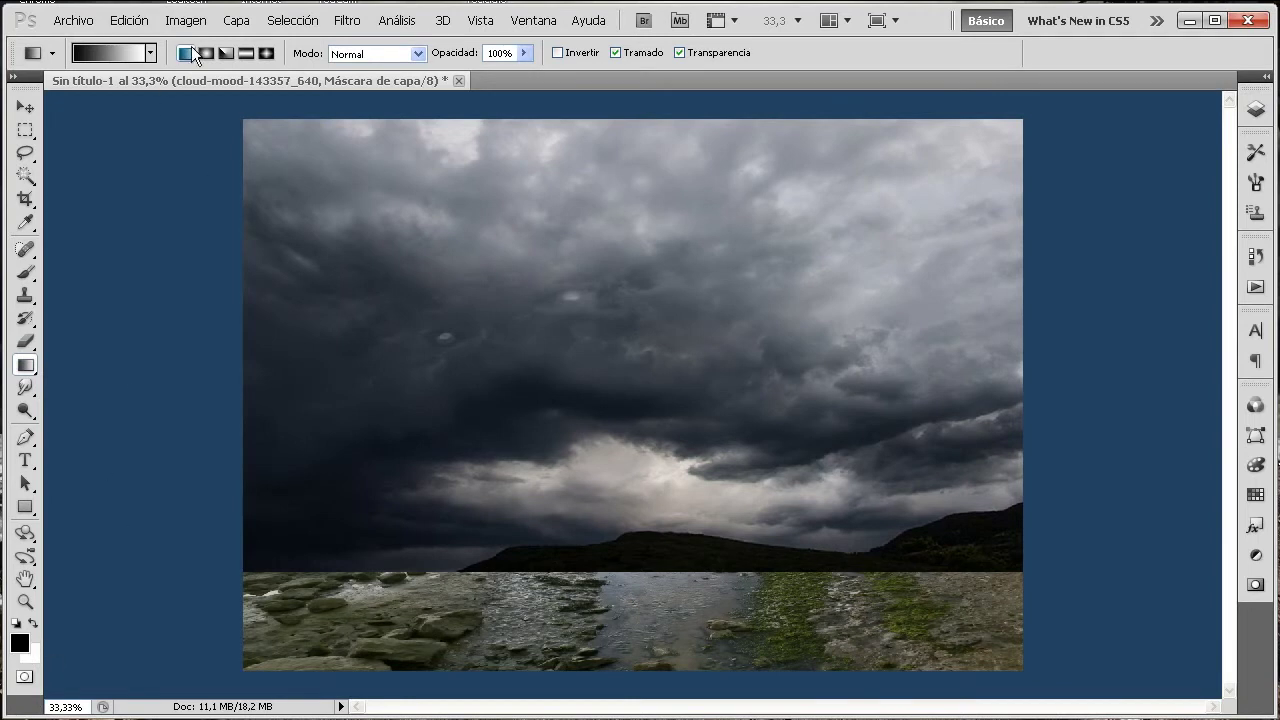
pyautogui.click(135, 54)
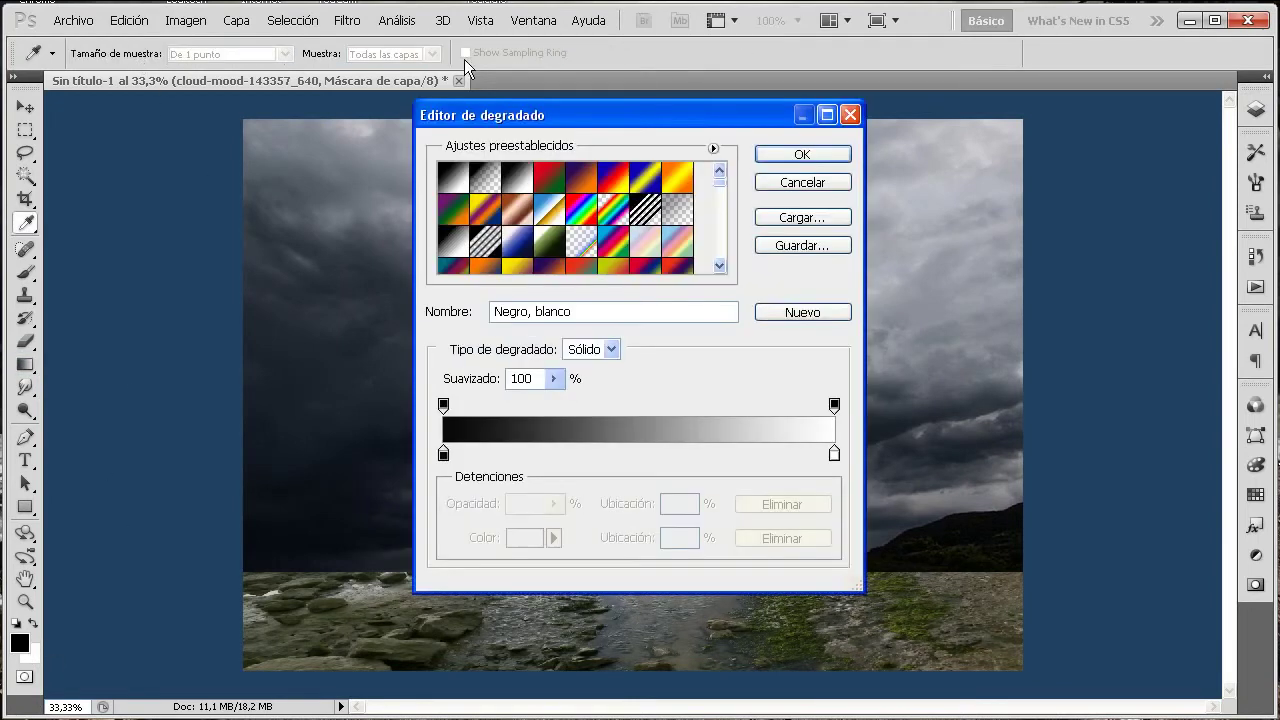
pyautogui.click(455, 177)
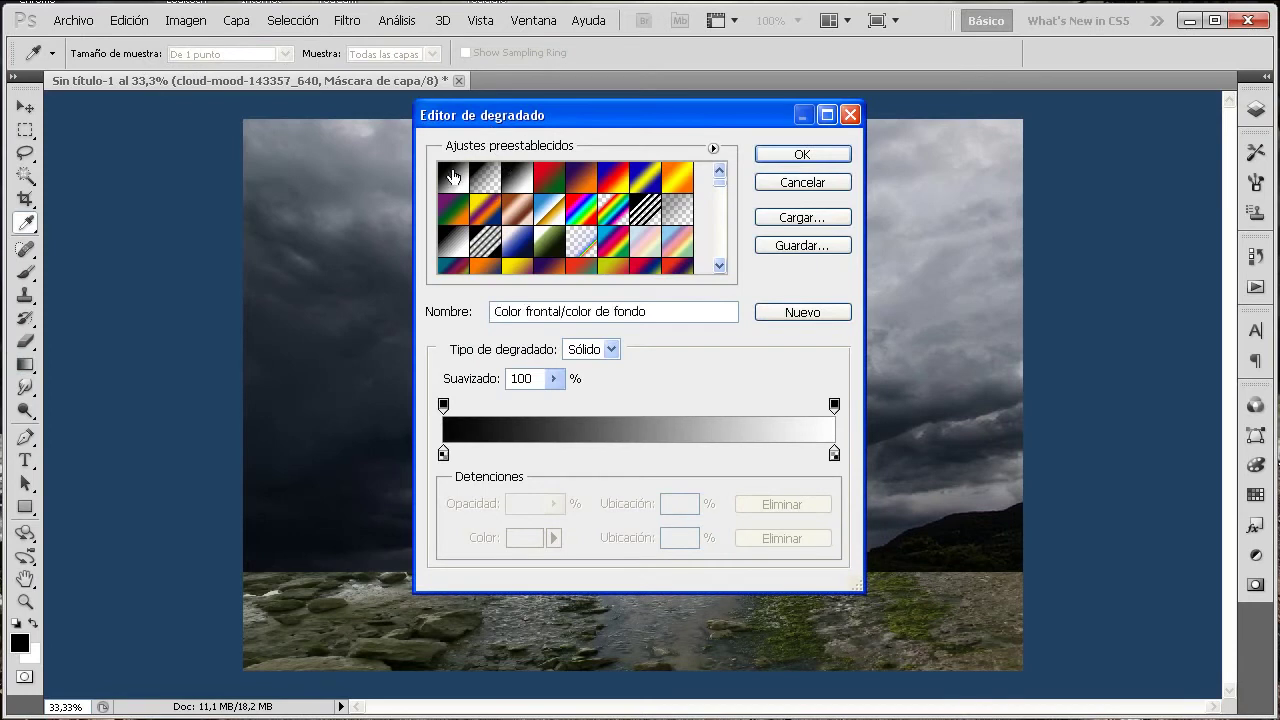
pyautogui.click(776, 157)
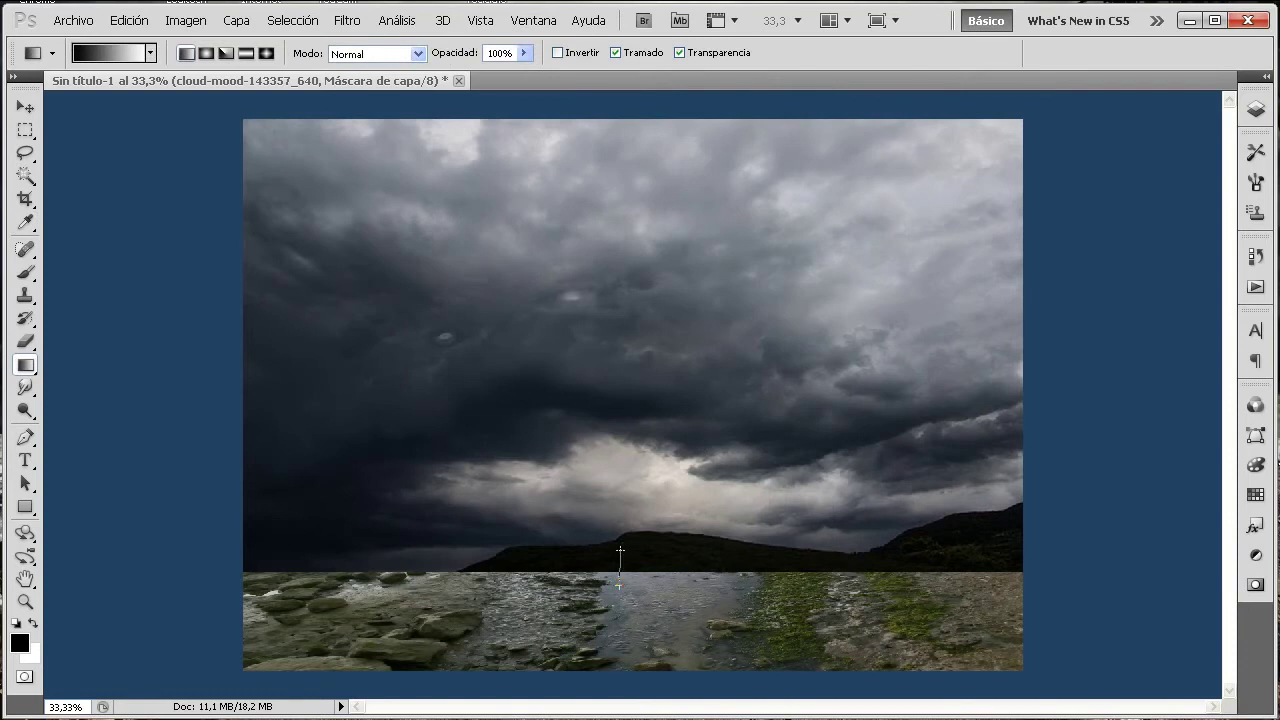
# - Drag gradients on the mask so the clouds fade softly into the river horizon
pyautogui.moveTo(618, 529); pyautogui.dragTo(628, 582)
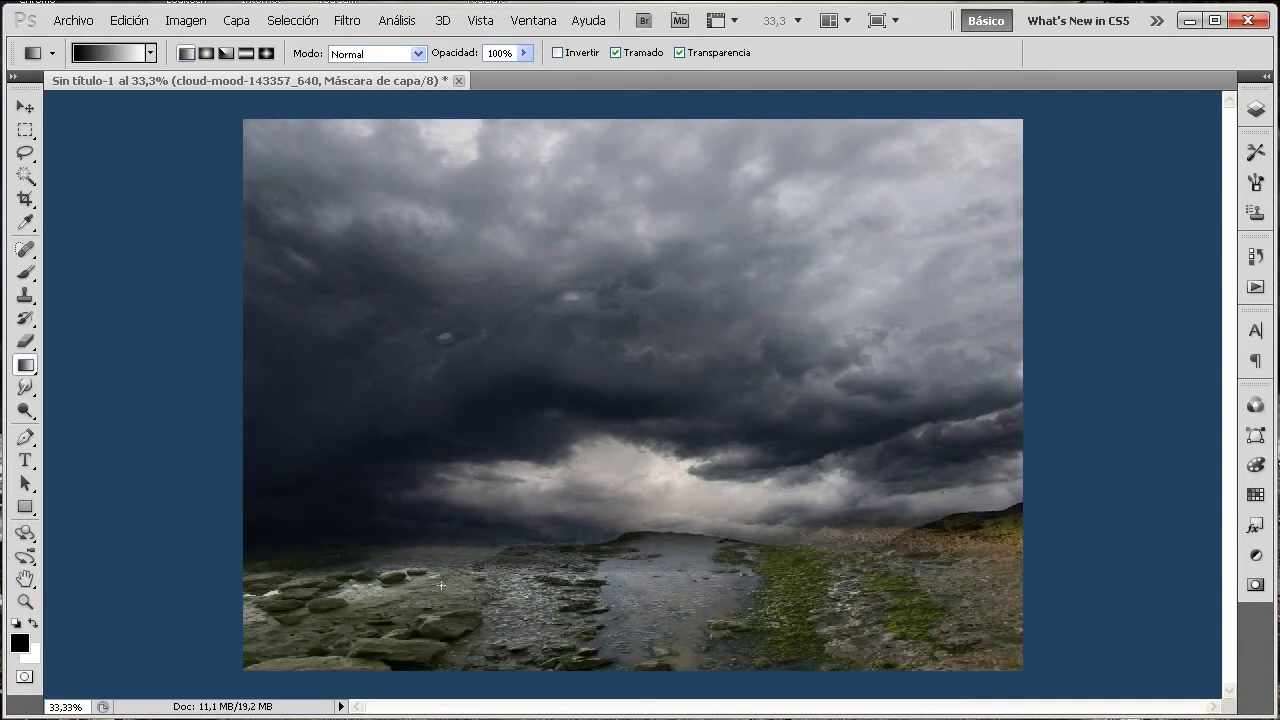
pyautogui.moveTo(450, 548); pyautogui.dragTo(444, 526)
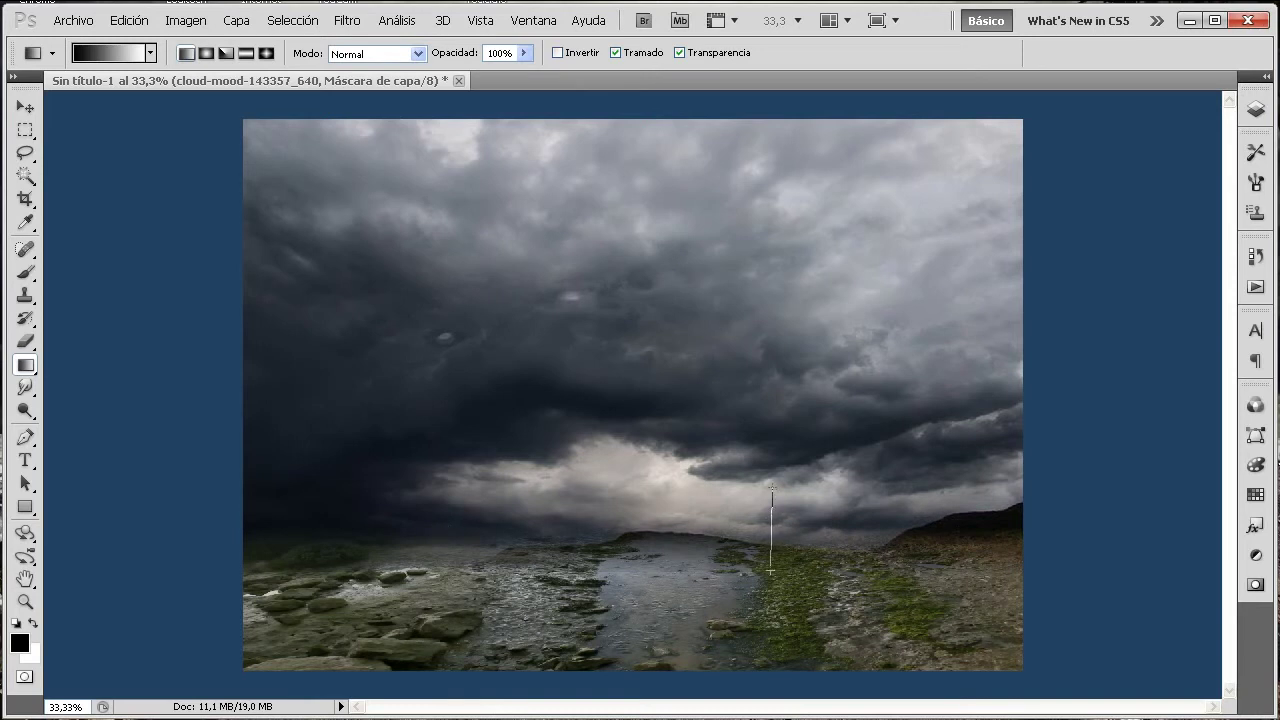
pyautogui.moveTo(771, 489); pyautogui.dragTo(771, 487)
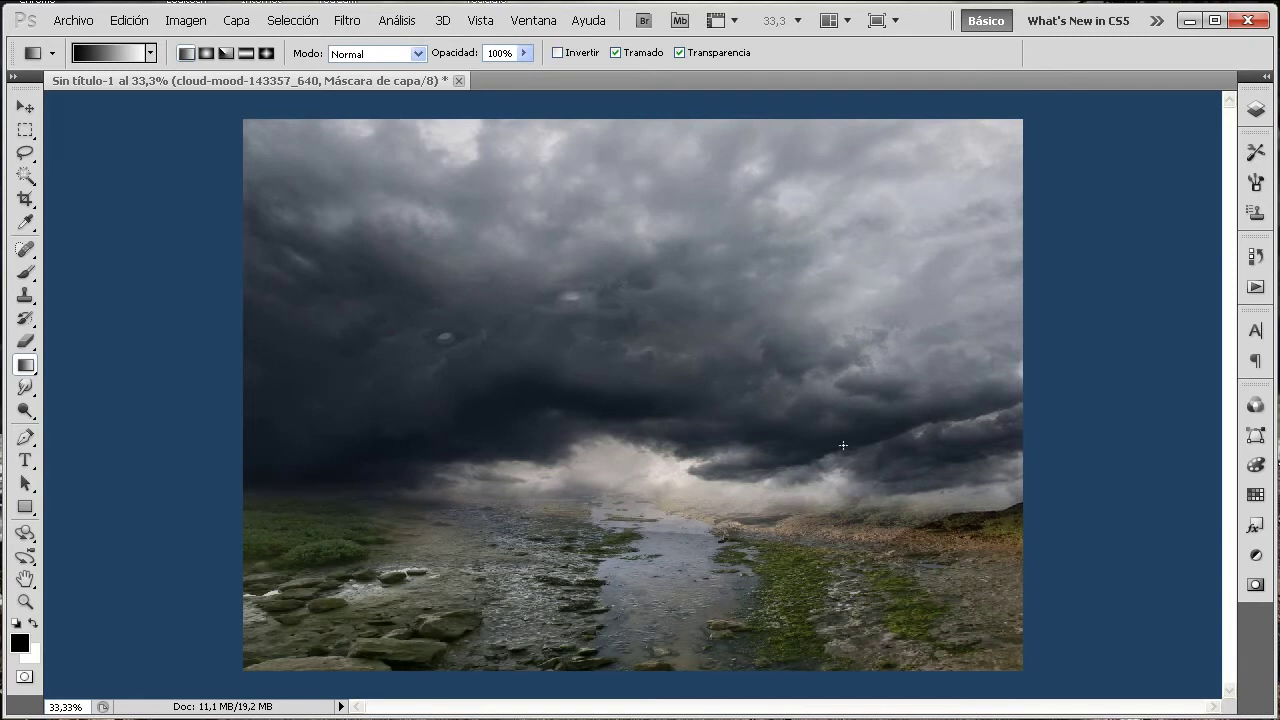
pyautogui.click(1256, 109)
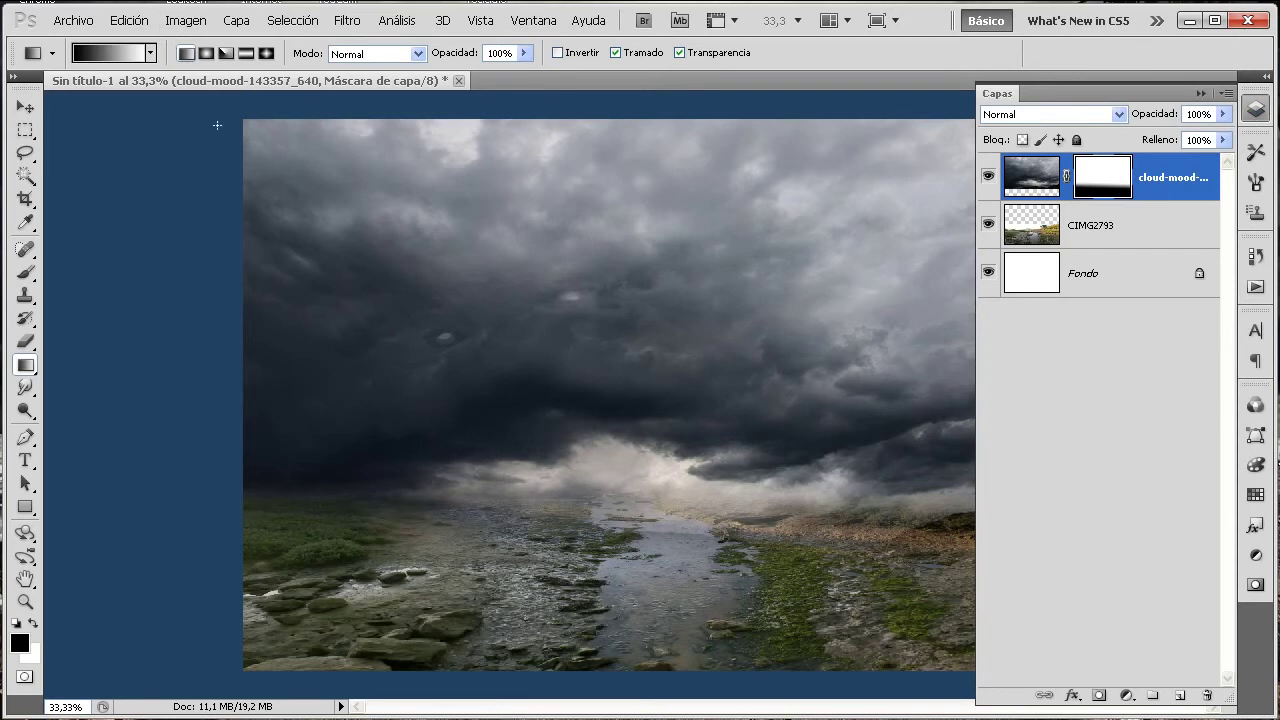
pyautogui.click(137, 22)
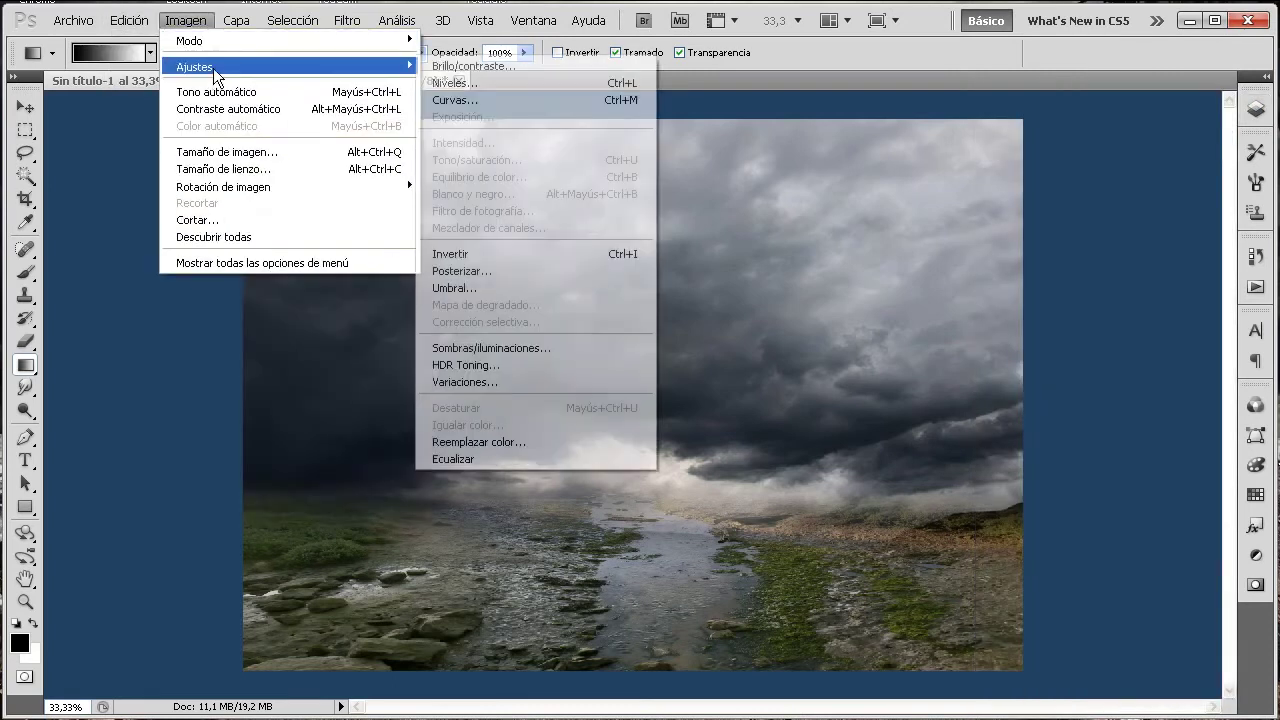
pyautogui.click(489, 82)
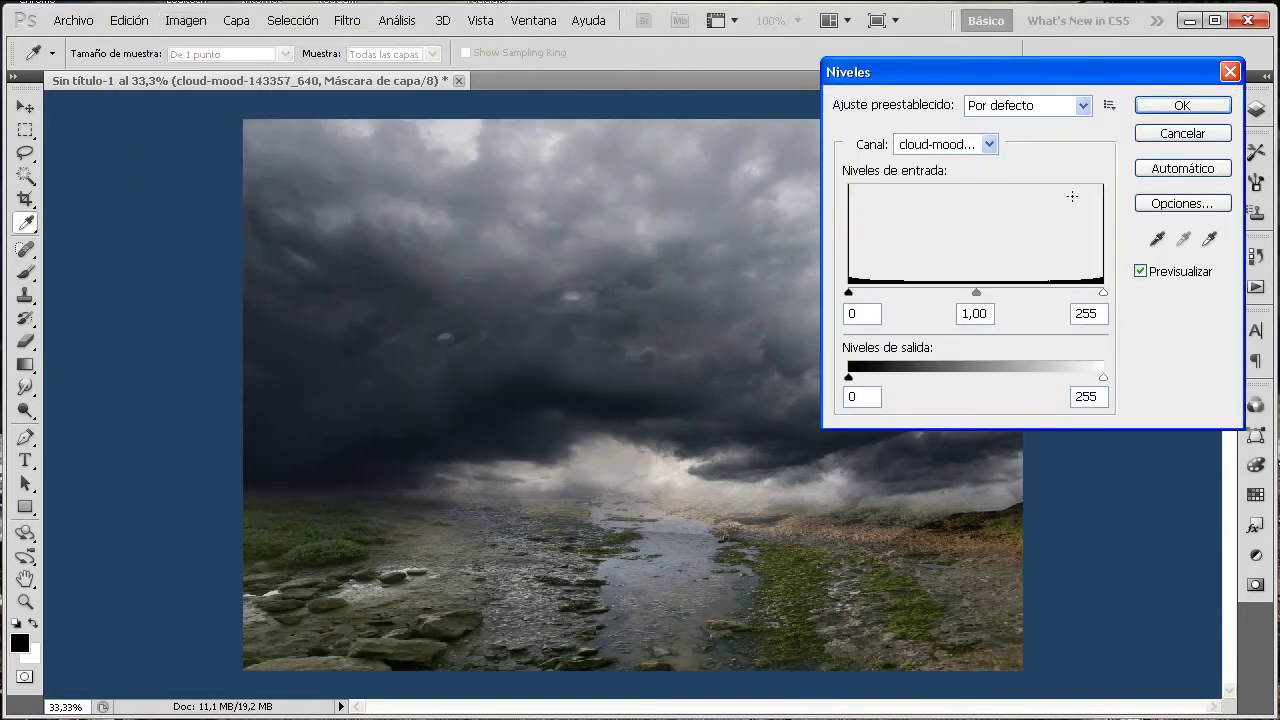
pyautogui.moveTo(972, 295); pyautogui.dragTo(871, 292)
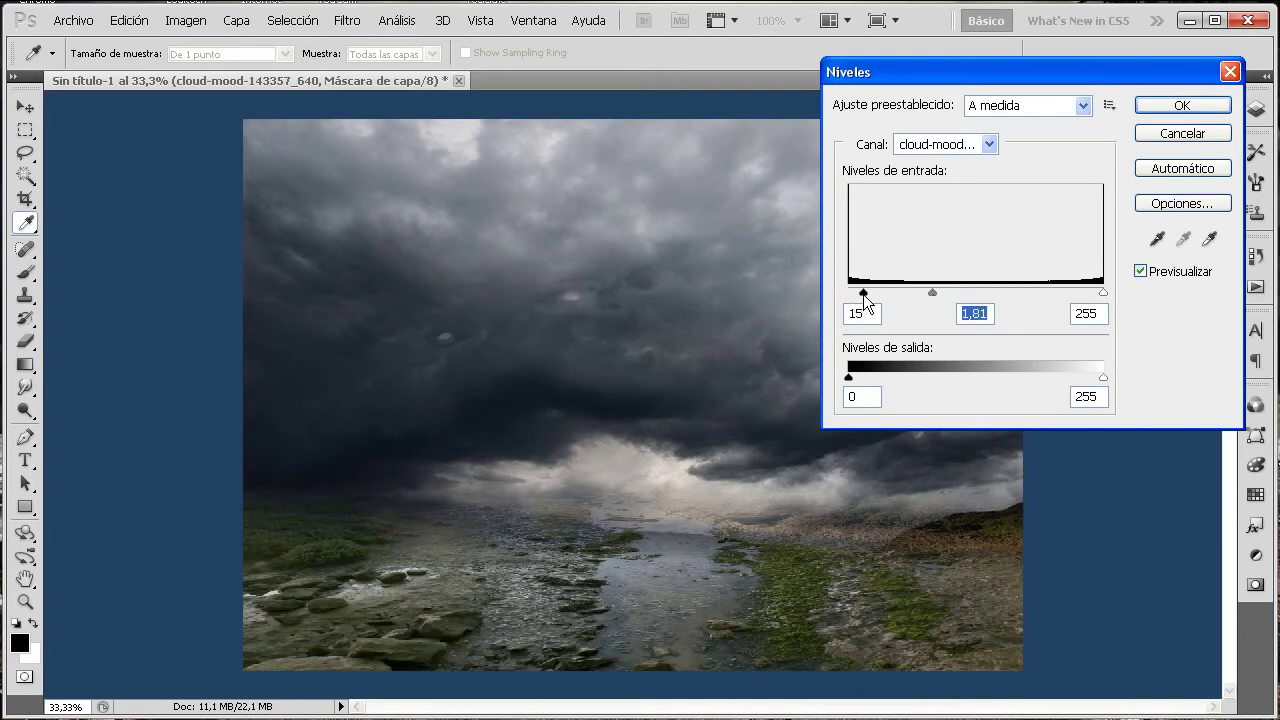
pyautogui.click(1205, 138)
pyautogui.click(1256, 110)
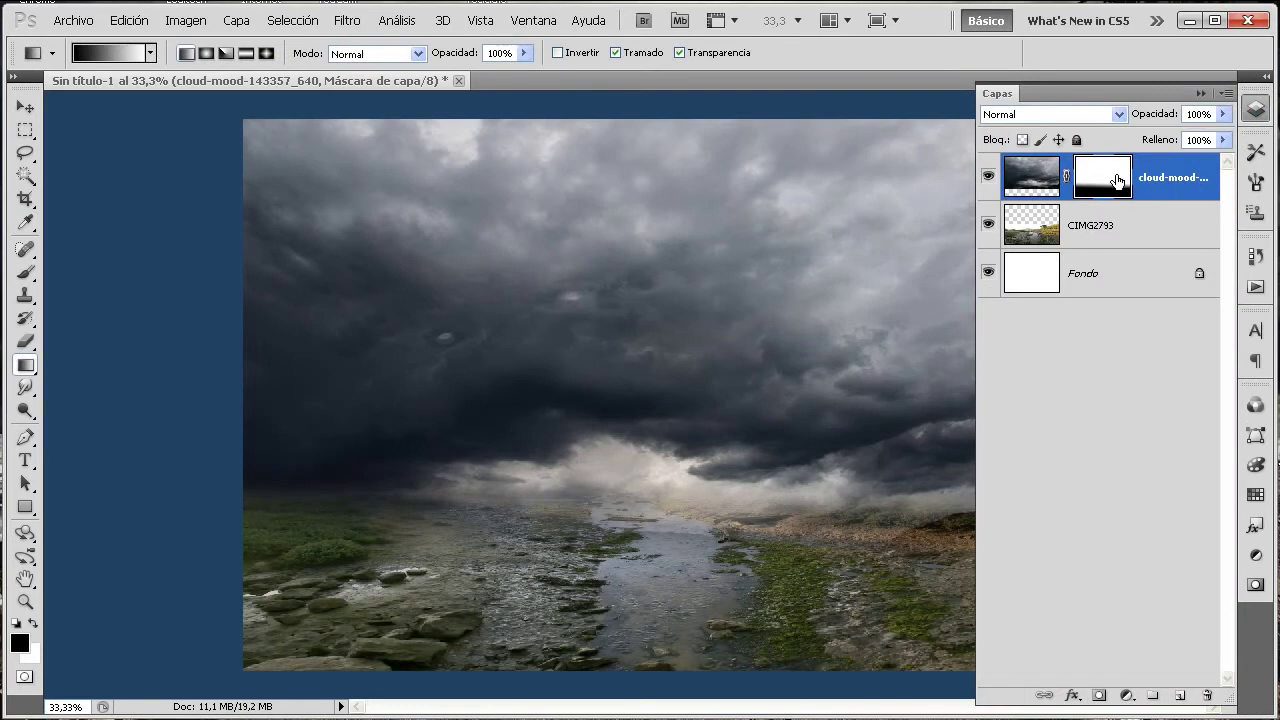
# - Apply Levels to the cloud image, darkening its midtone input to about 0,72
pyautogui.click(1035, 182)
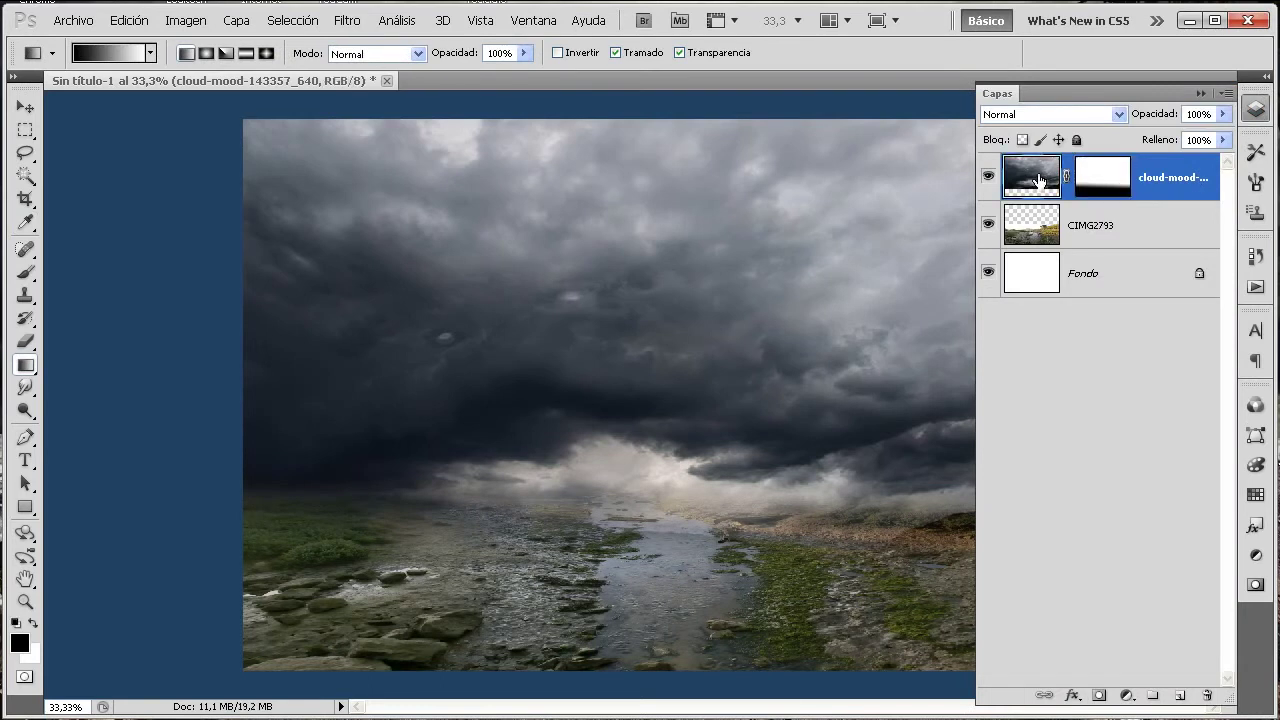
pyautogui.click(186, 20)
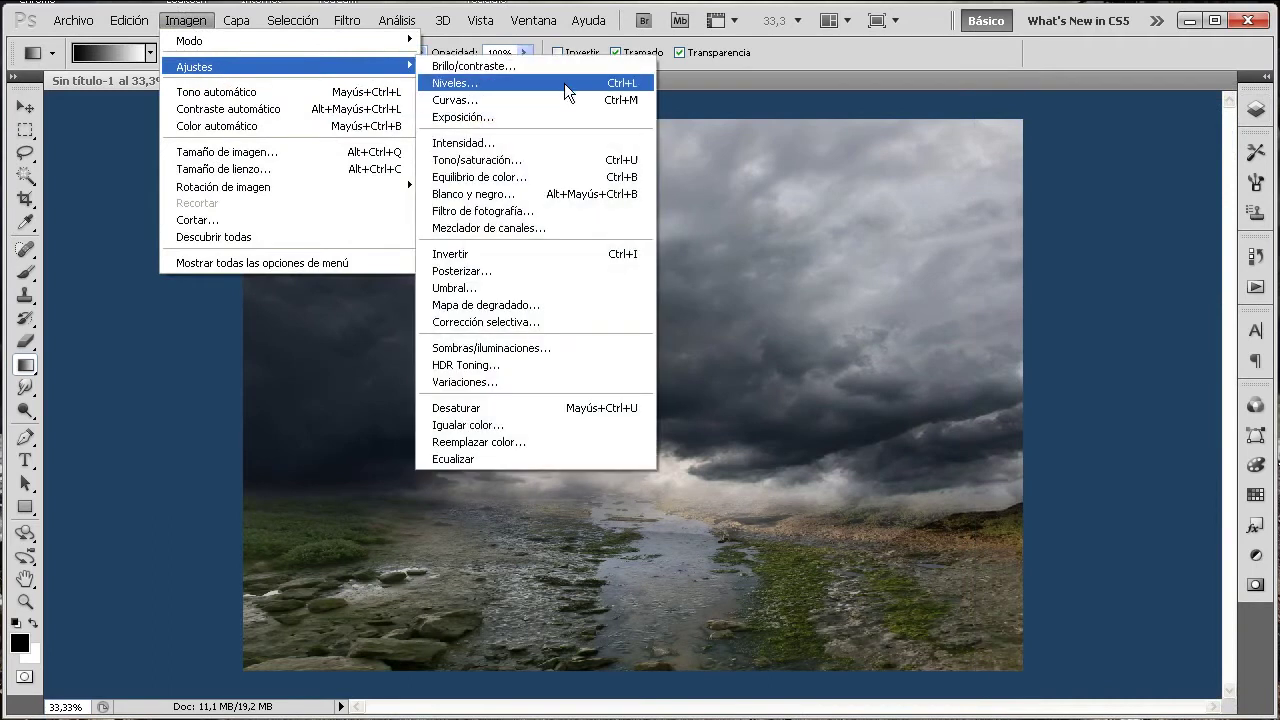
pyautogui.moveTo(194, 66)
pyautogui.click(564, 83)
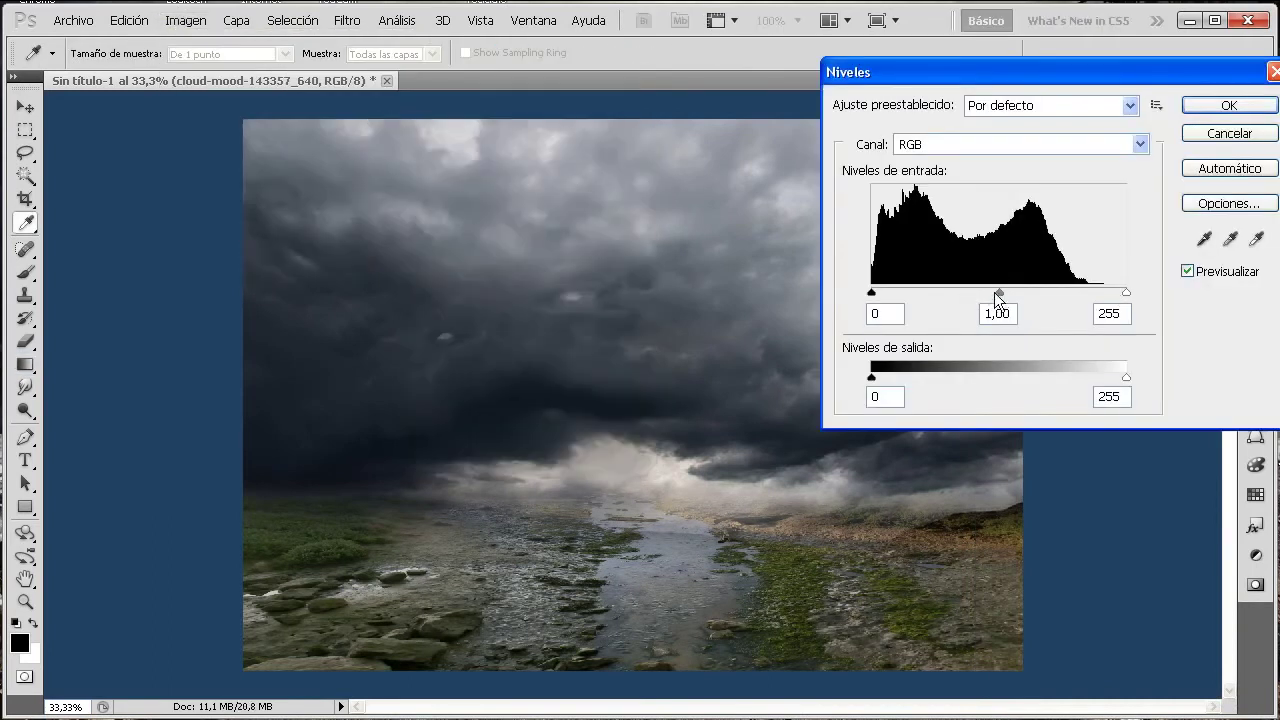
pyautogui.moveTo(999, 291); pyautogui.dragTo(1003, 290)
pyautogui.moveTo(1002, 278); pyautogui.dragTo(1021, 288)
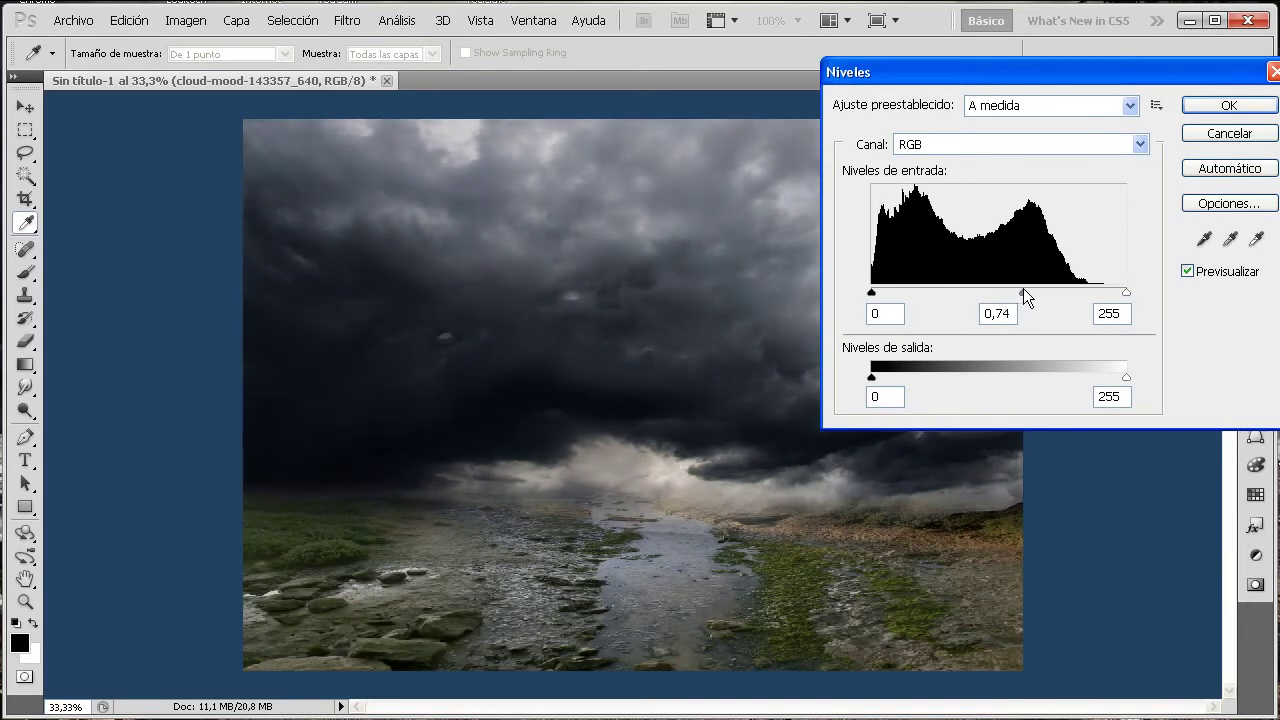
pyautogui.click(1229, 105)
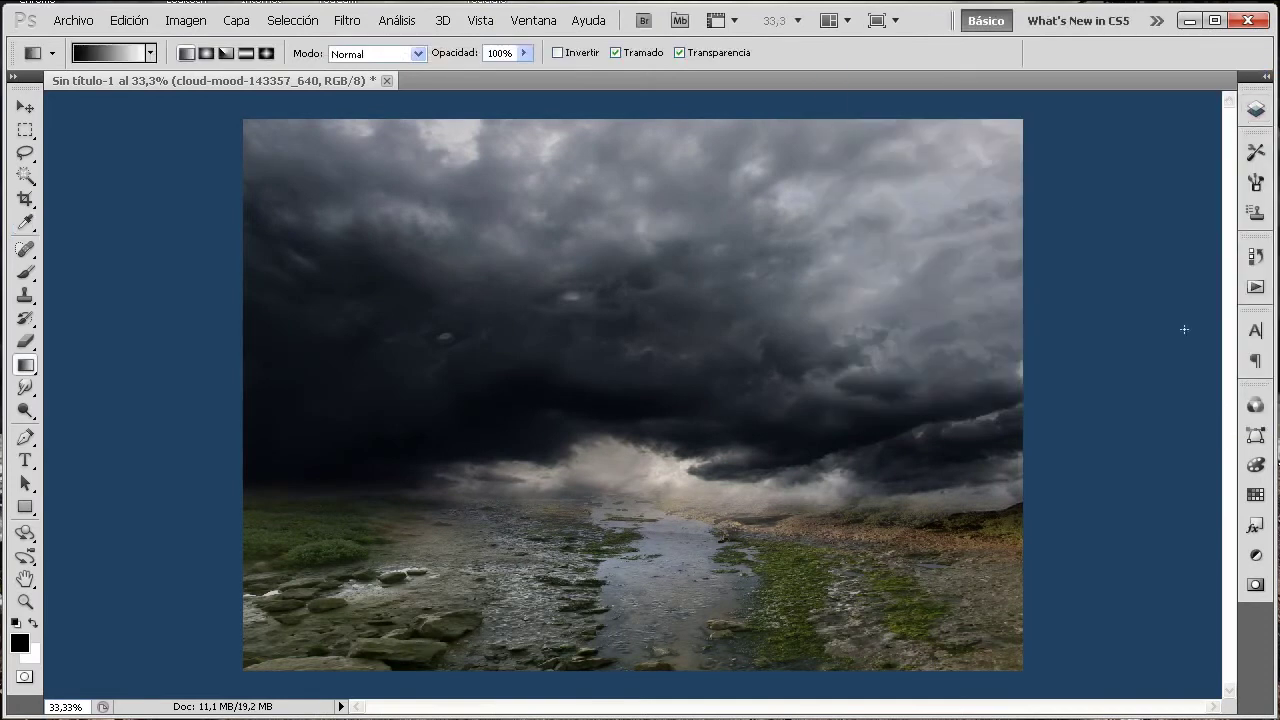
pyautogui.click(1256, 110)
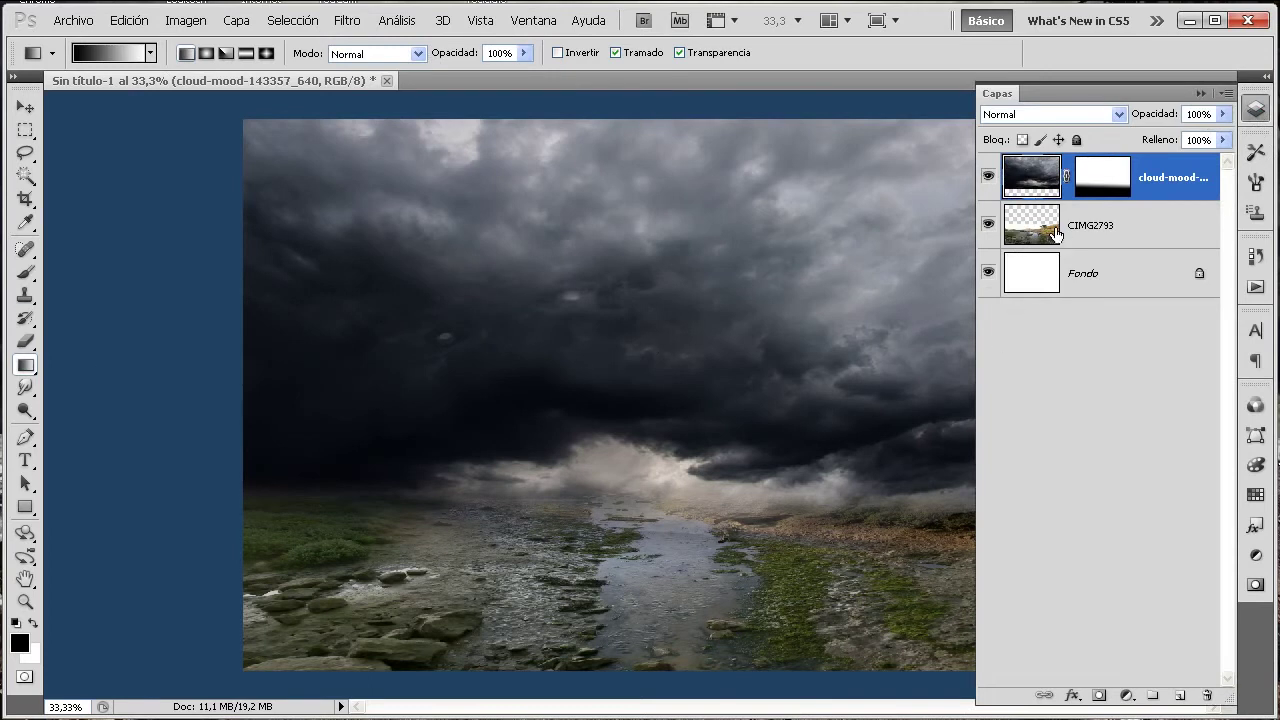
# - Select CIMG2793 and lower its Levels midtone input to 0,67
pyautogui.click(1024, 227)
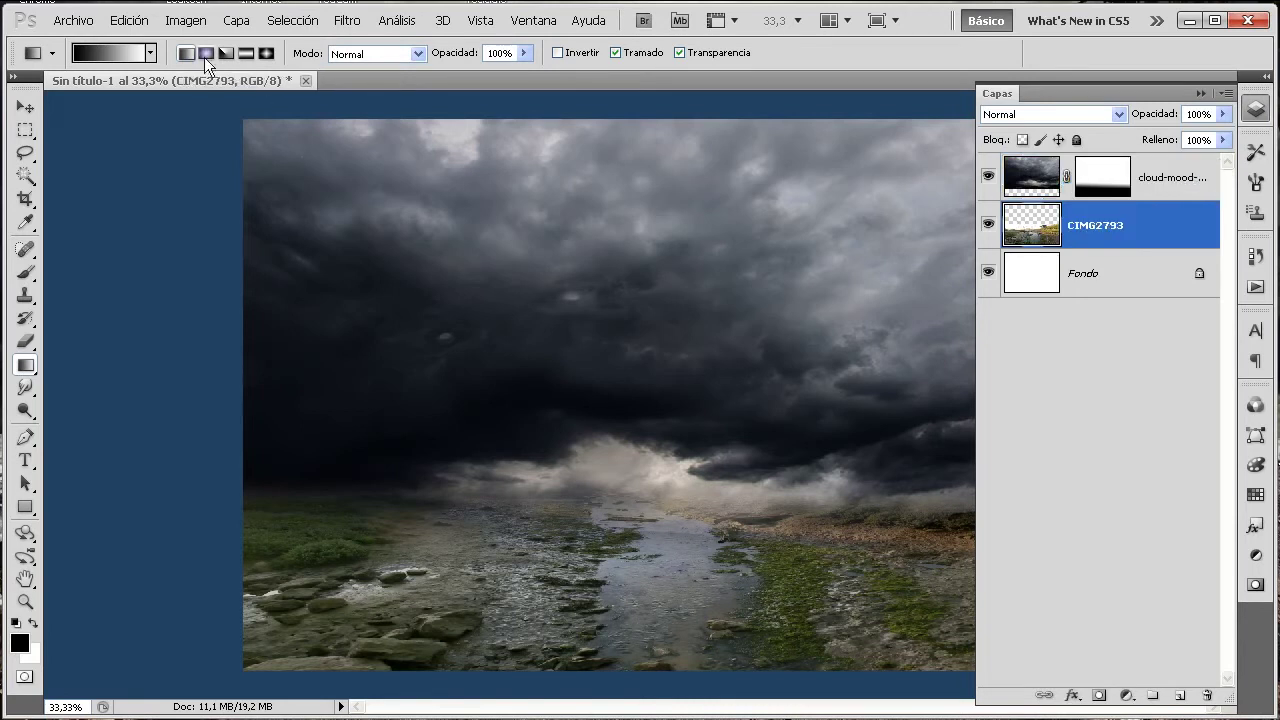
pyautogui.click(186, 20)
pyautogui.click(515, 82)
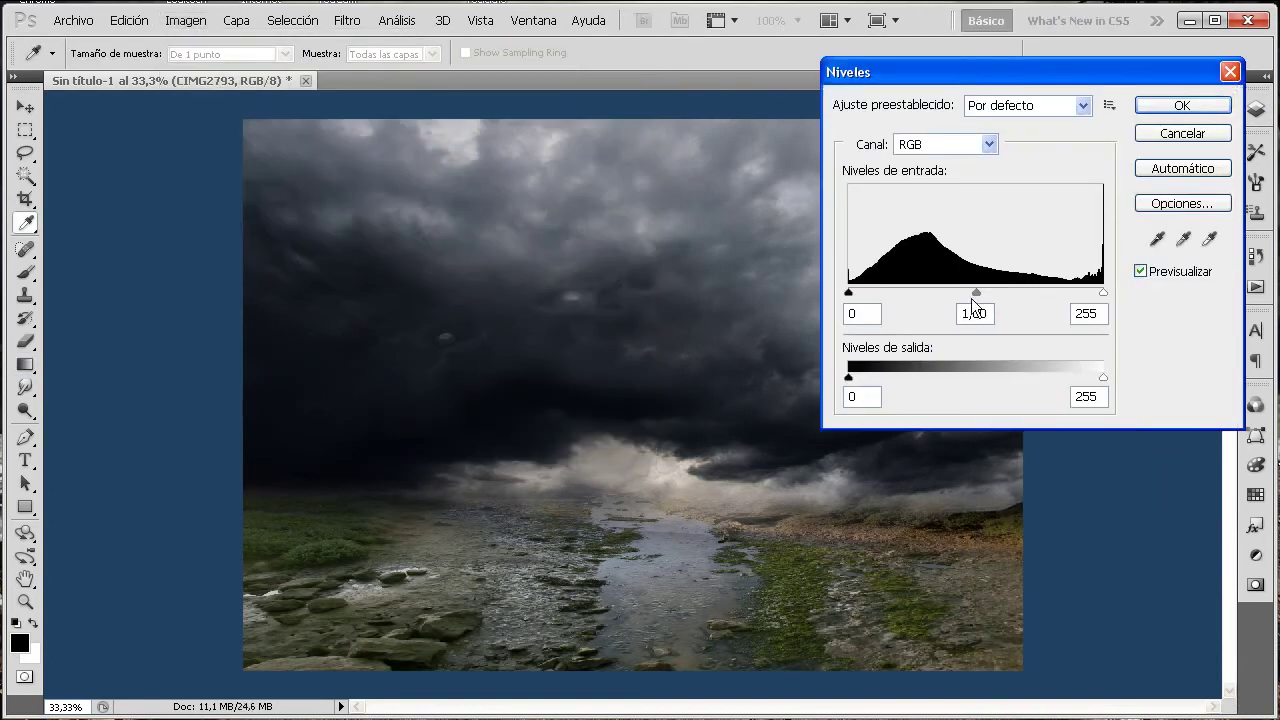
pyautogui.moveTo(977, 291); pyautogui.dragTo(1003, 288)
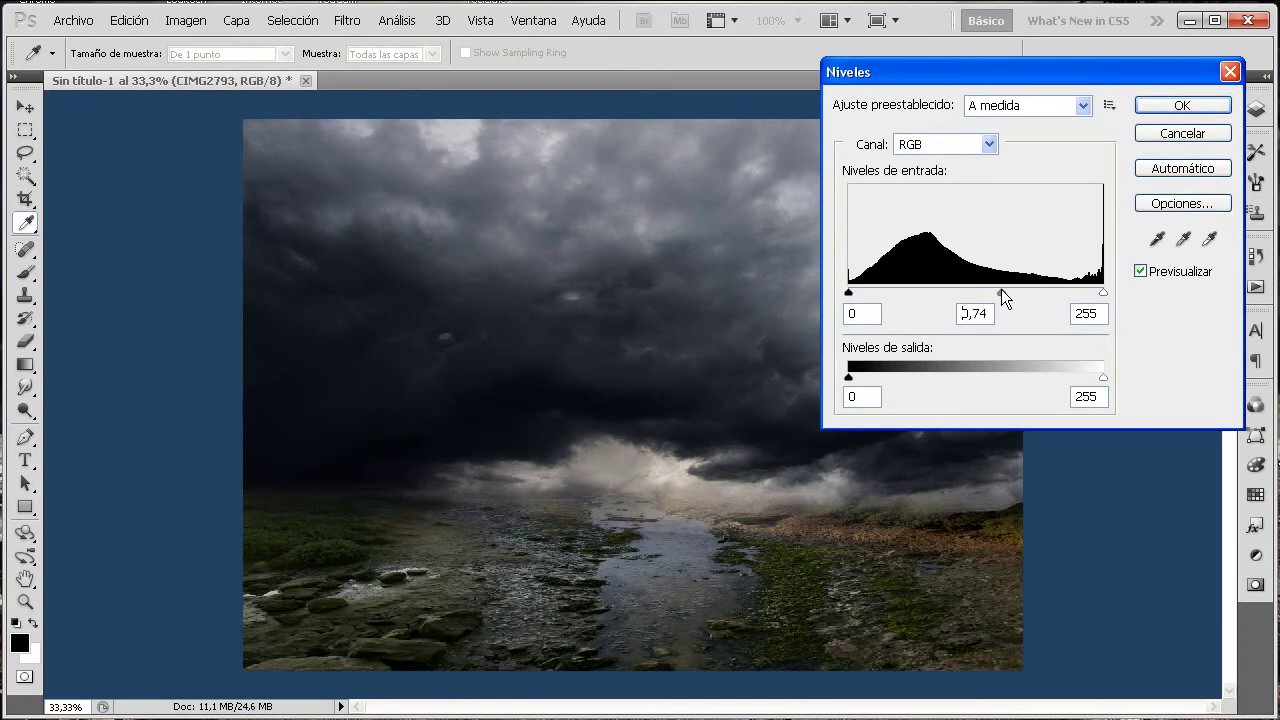
pyautogui.moveTo(1010, 289); pyautogui.dragTo(1008, 289)
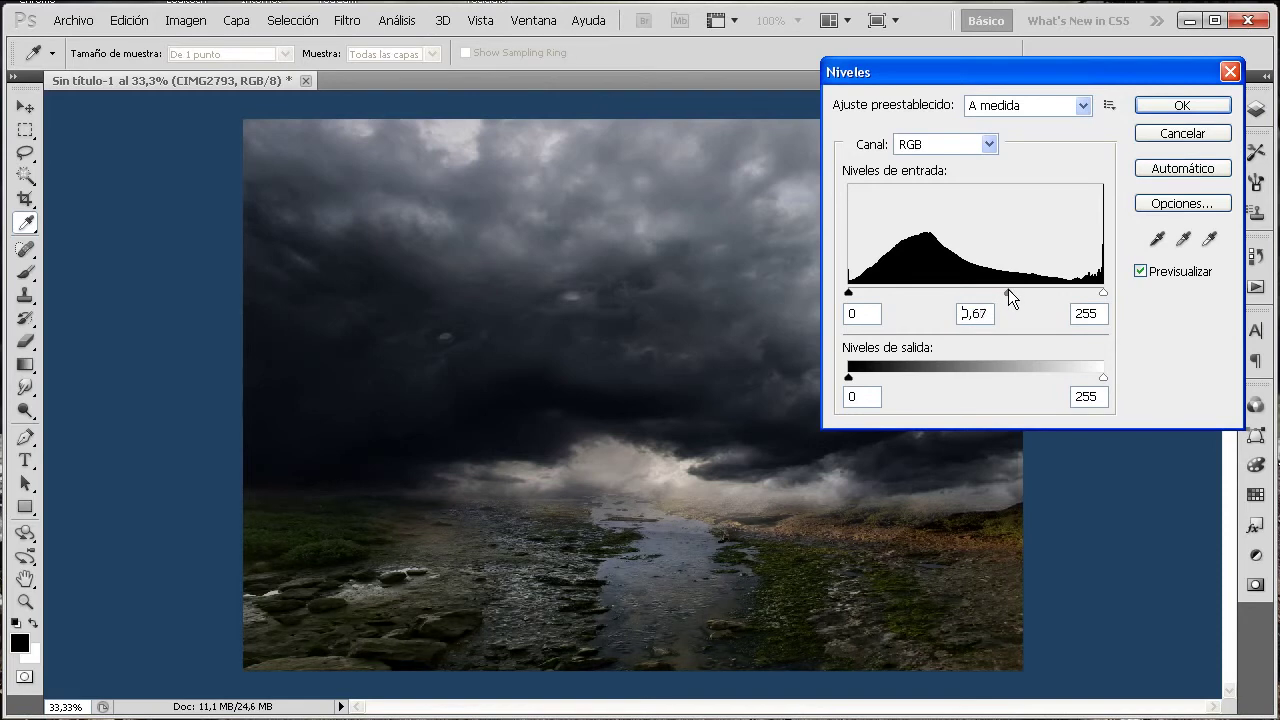
pyautogui.click(1183, 110)
# - Apply the river Levels and place the Arboles004 tree image at default size
pyautogui.press('g')
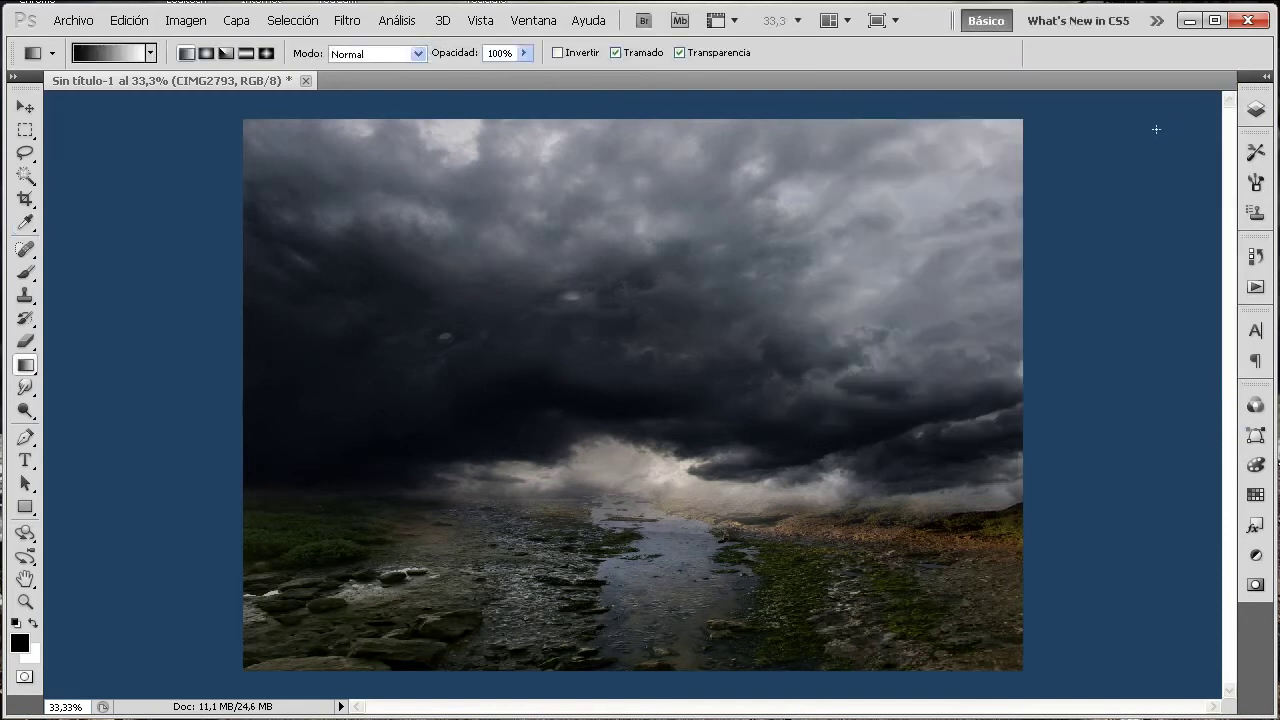
pyautogui.click(73, 20)
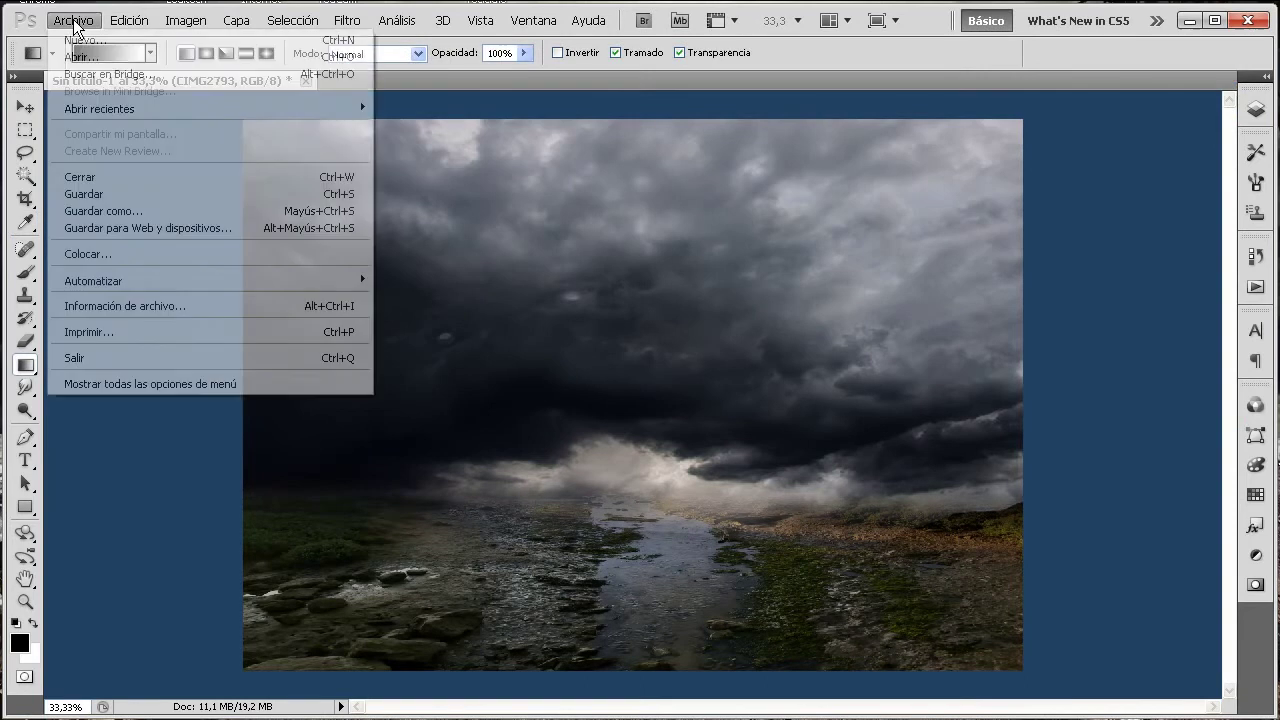
pyautogui.click(138, 255)
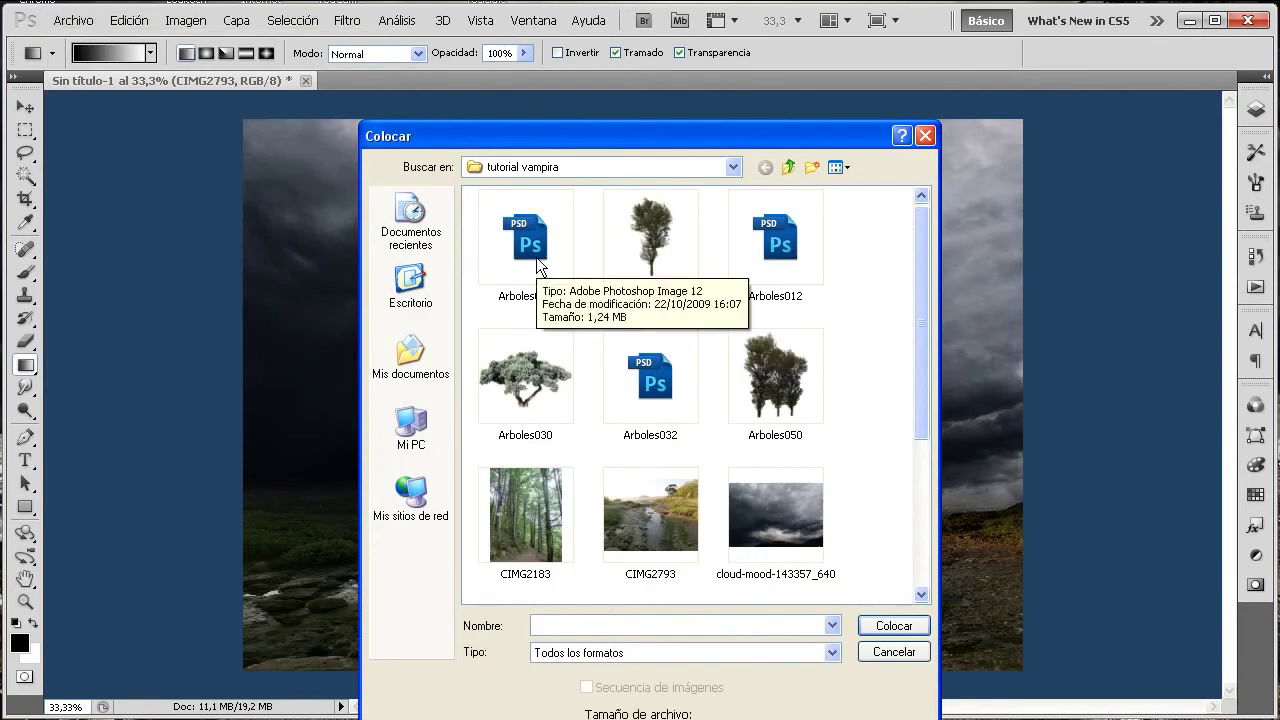
pyautogui.click(537, 265)
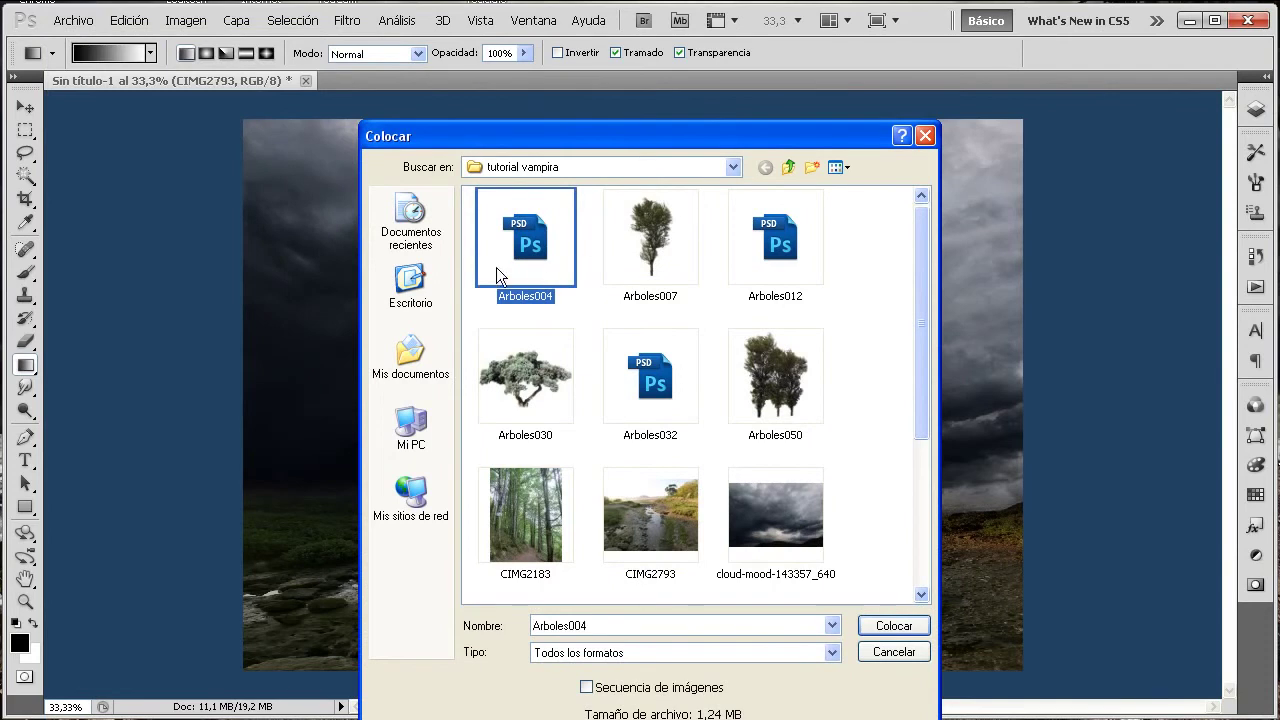
pyautogui.click(890, 626)
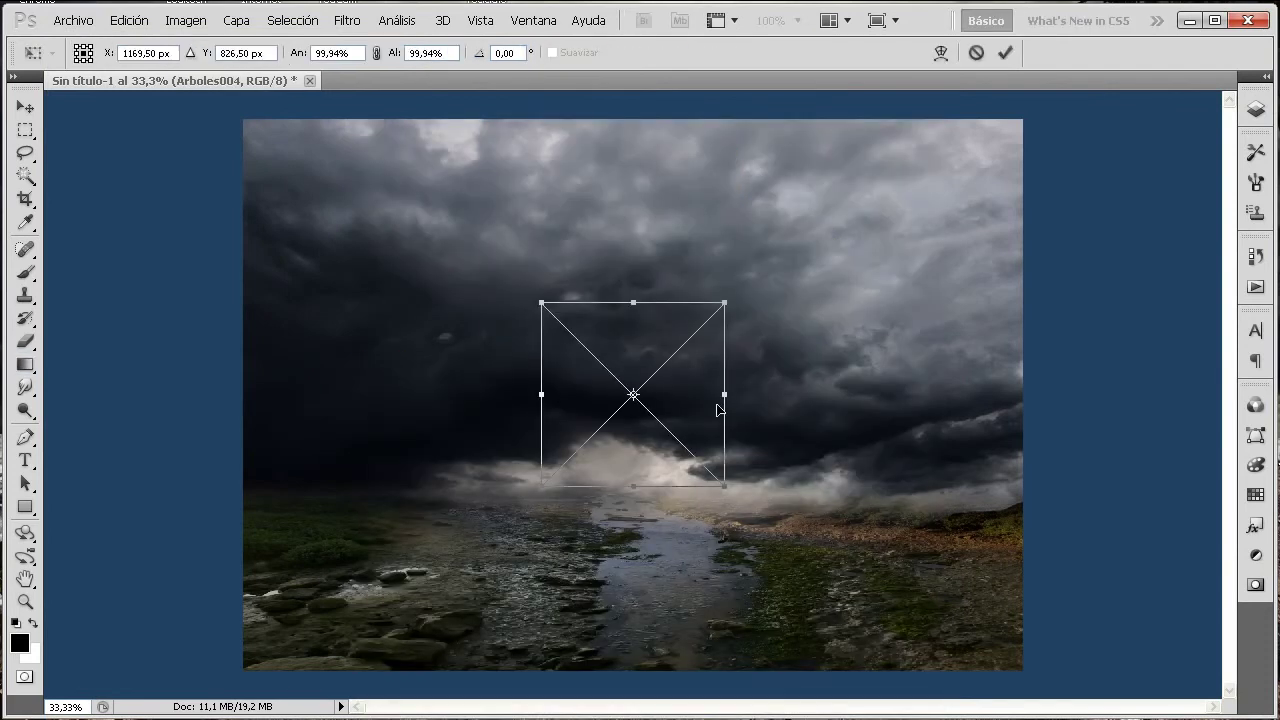
pyautogui.press('Return')
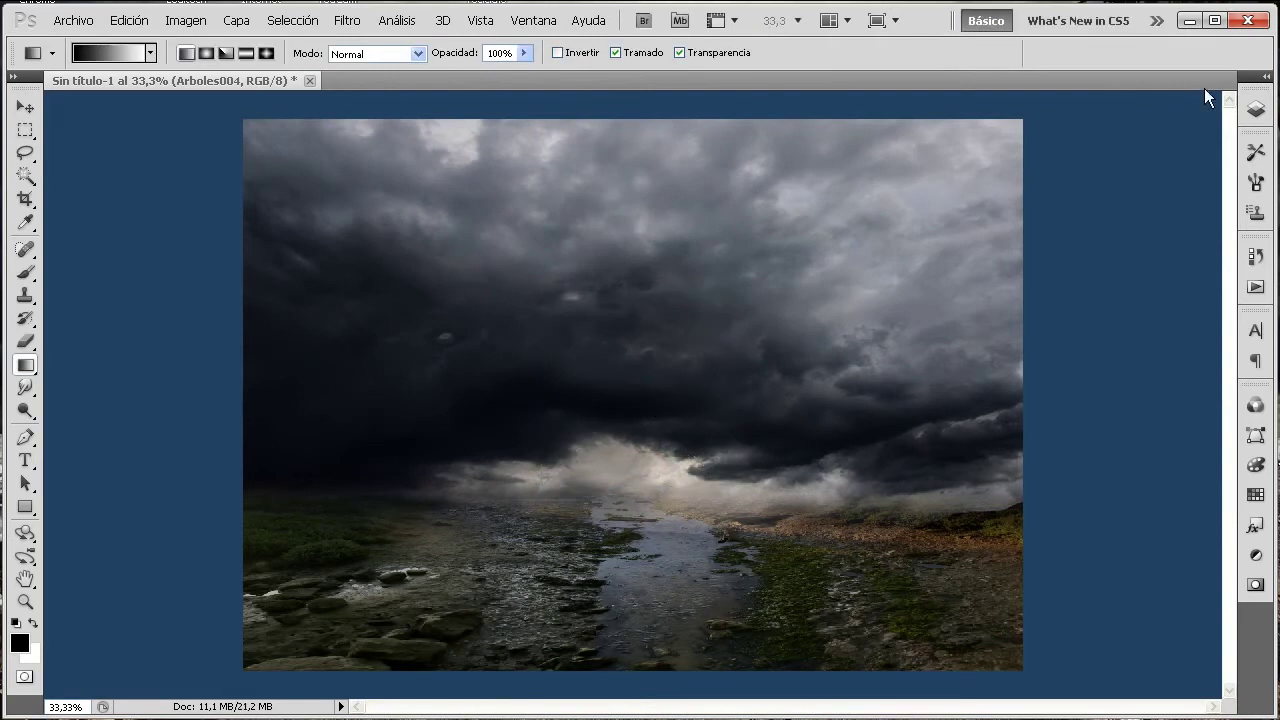
# - Move the Arboles004 layer above the cloud layer and rasterize it
pyautogui.click(1249, 112)
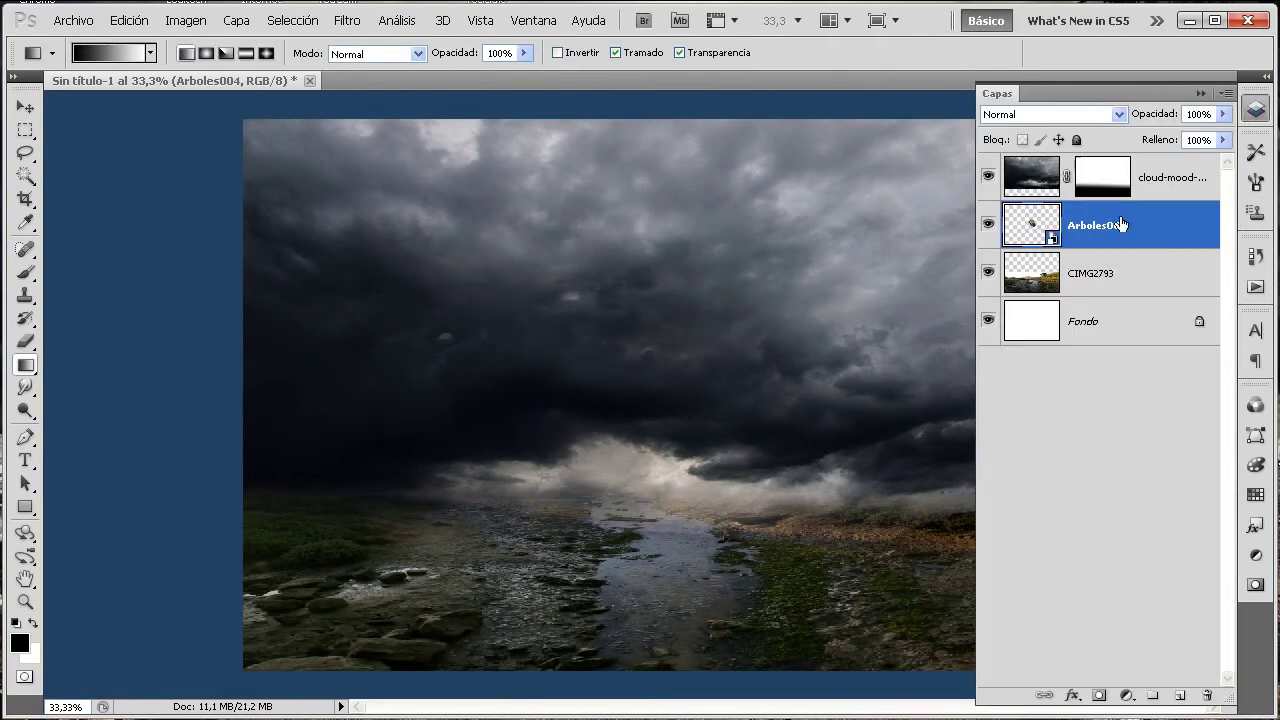
pyautogui.moveTo(1122, 228); pyautogui.dragTo(1144, 174)
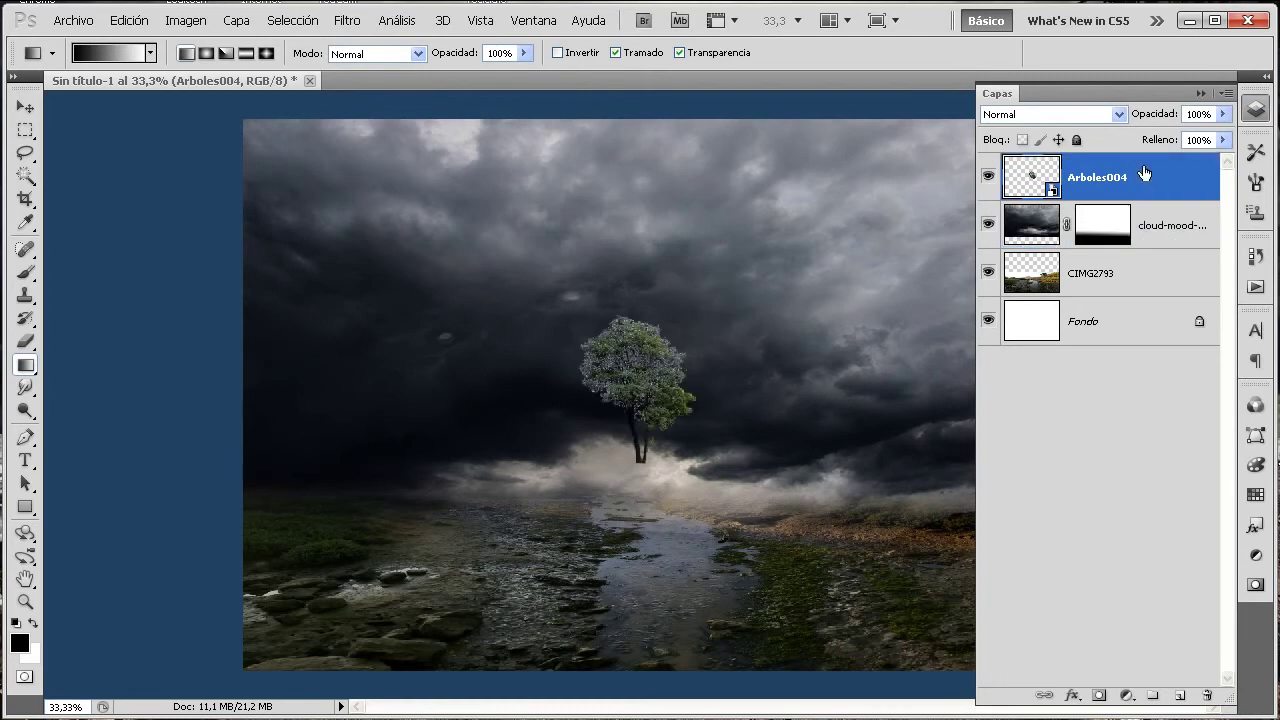
pyautogui.rightClick(1082, 185)
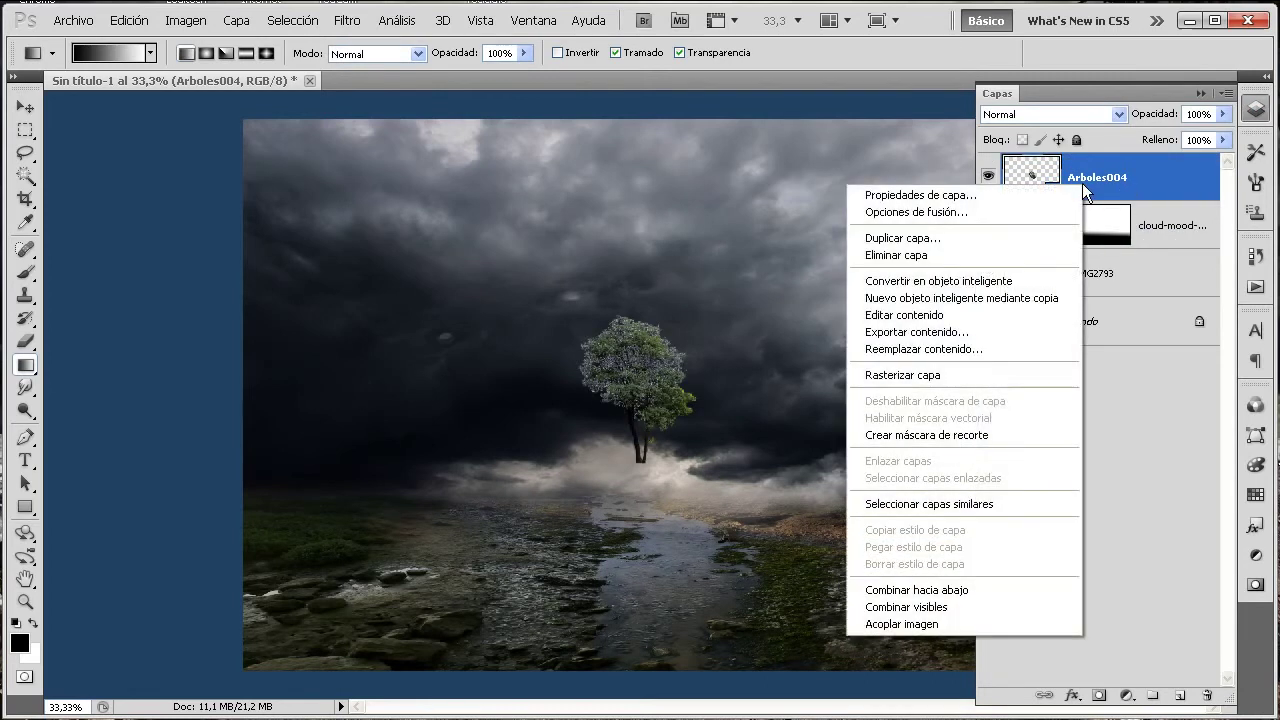
pyautogui.click(939, 376)
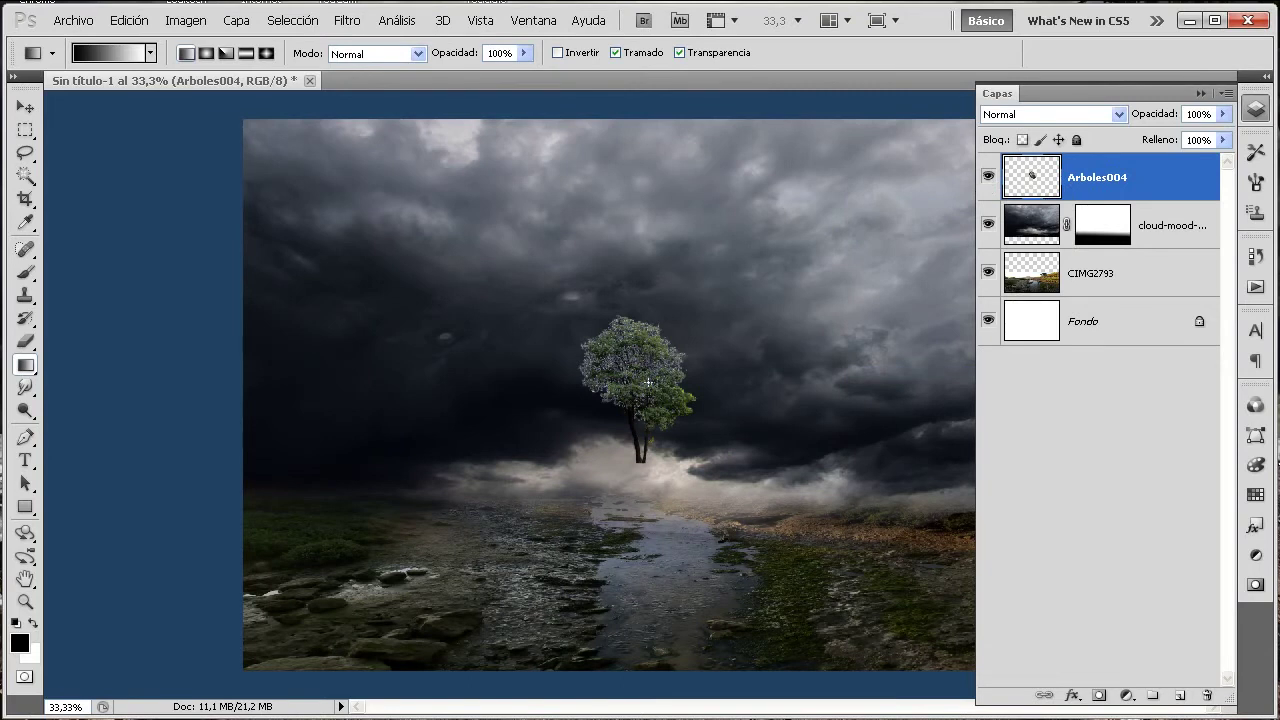
# - Free-transform Arboles004 to about 267 × 274%, at the right edge reaching the top
pyautogui.click(129, 20)
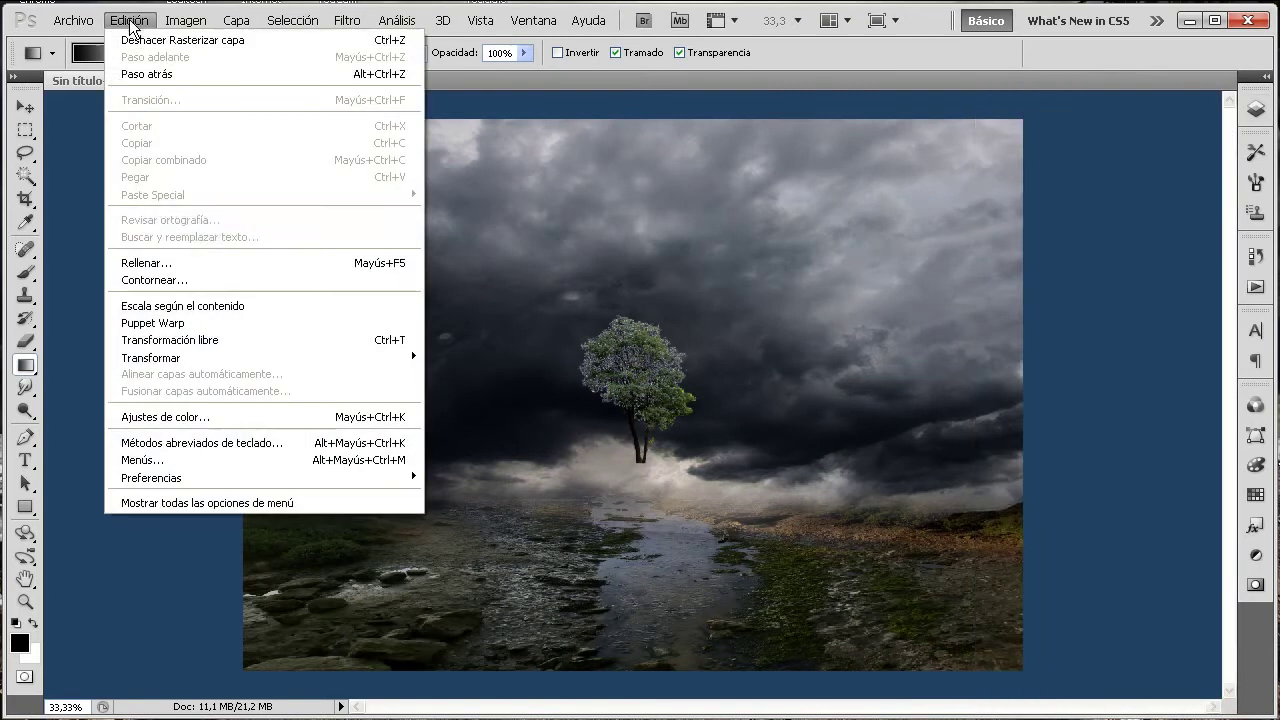
pyautogui.click(213, 341)
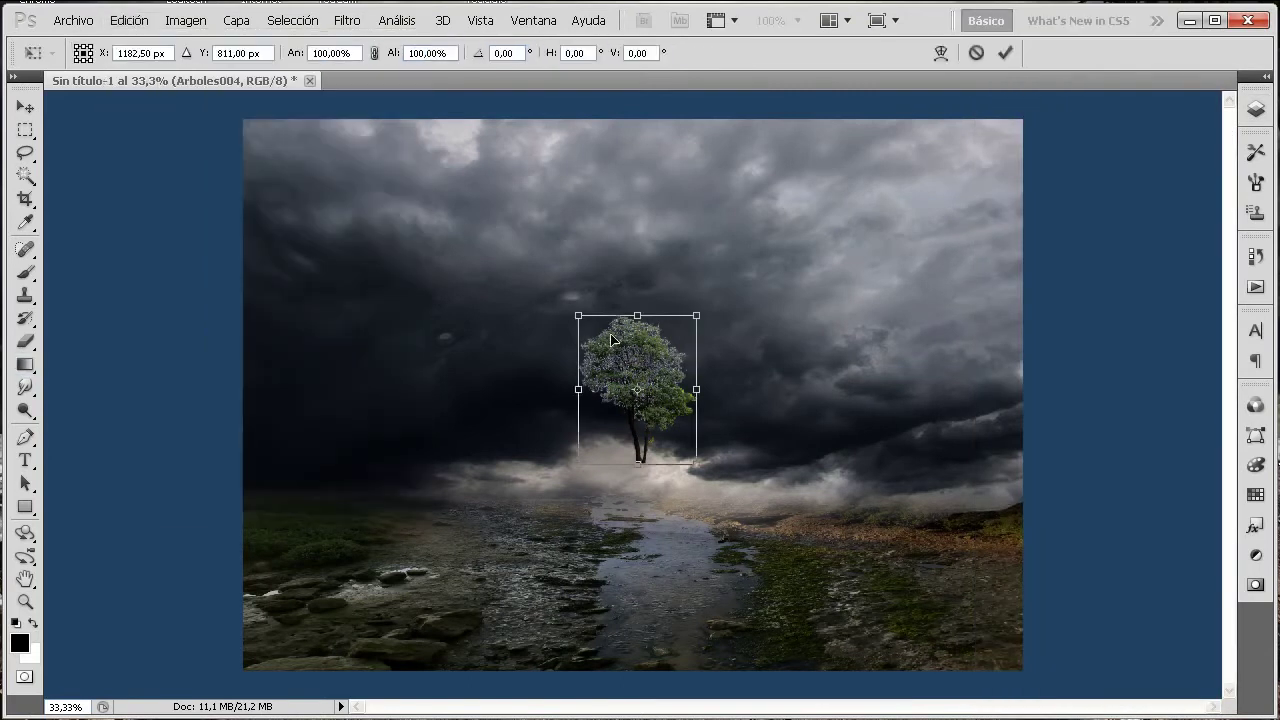
pyautogui.moveTo(651, 357)
pyautogui.mouseDown()
pyautogui.moveTo(843, 330)
pyautogui.moveTo(881, 379)
pyautogui.mouseUp()
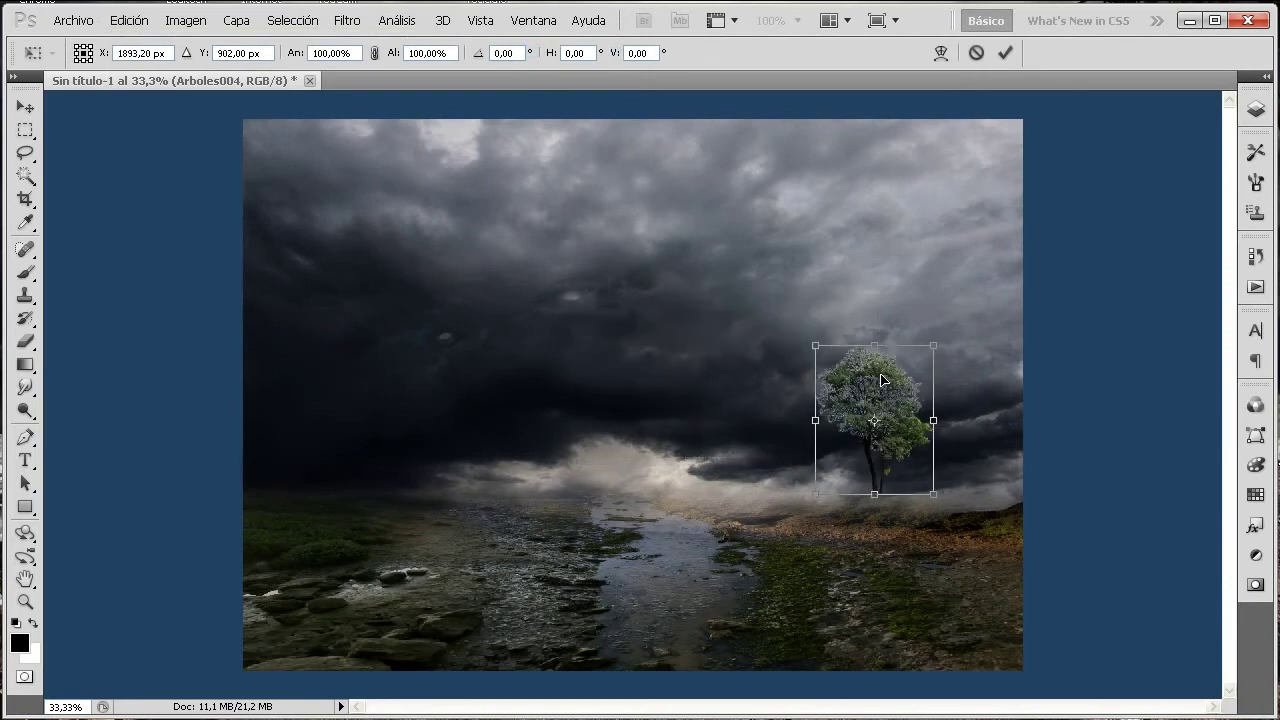
pyautogui.moveTo(933, 345)
pyautogui.mouseDown()
pyautogui.moveTo(1050, 137)
pyautogui.moveTo(1035, 117)
pyautogui.mouseUp()
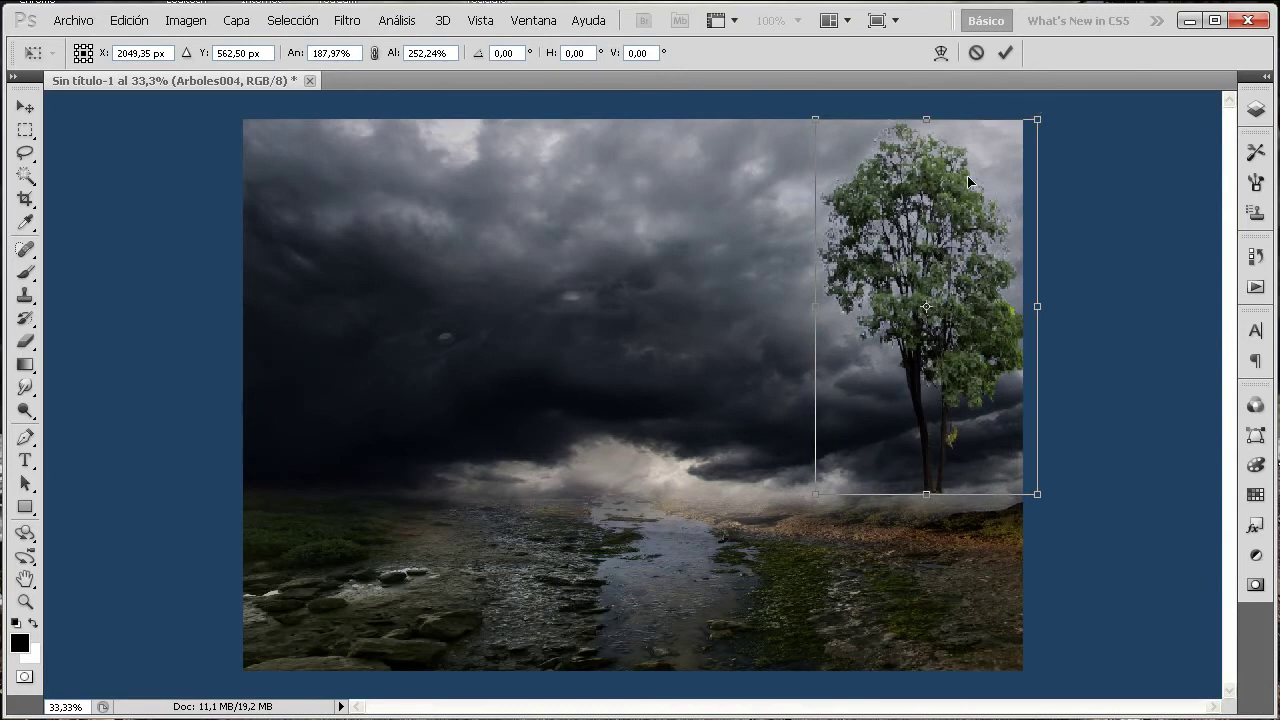
pyautogui.moveTo(815, 307); pyautogui.dragTo(751, 310)
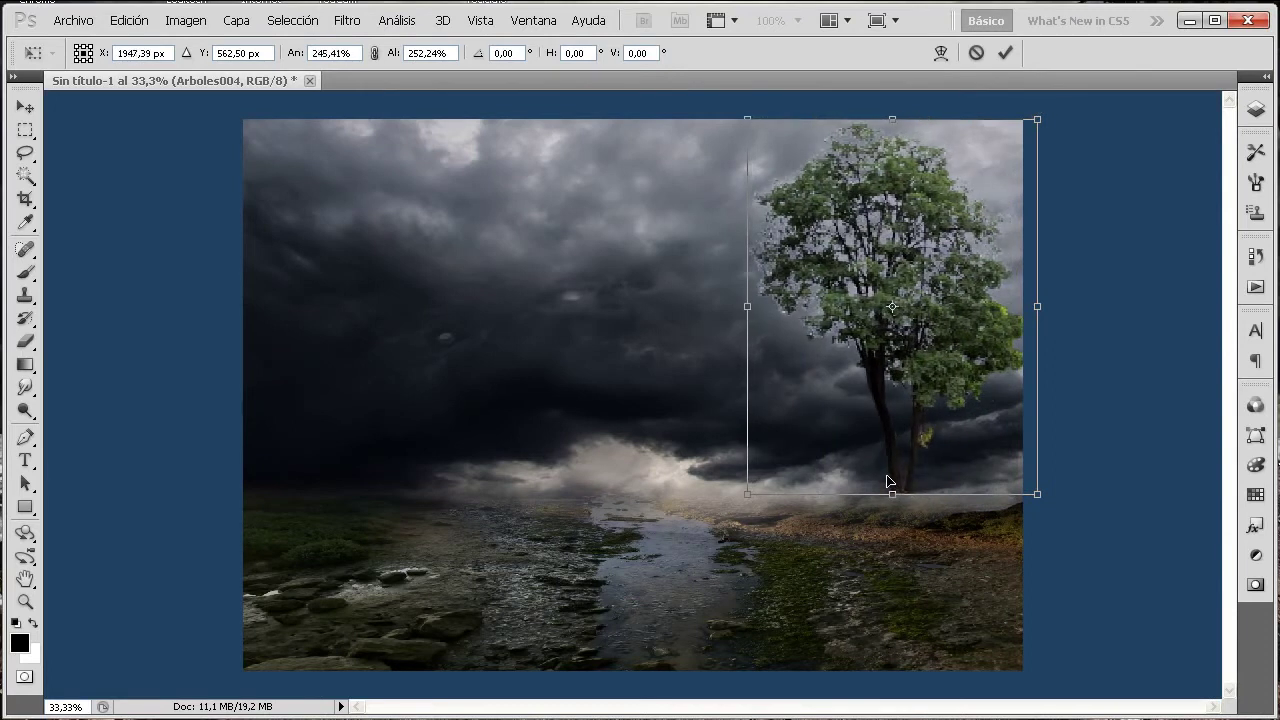
pyautogui.moveTo(893, 491); pyautogui.dragTo(901, 524)
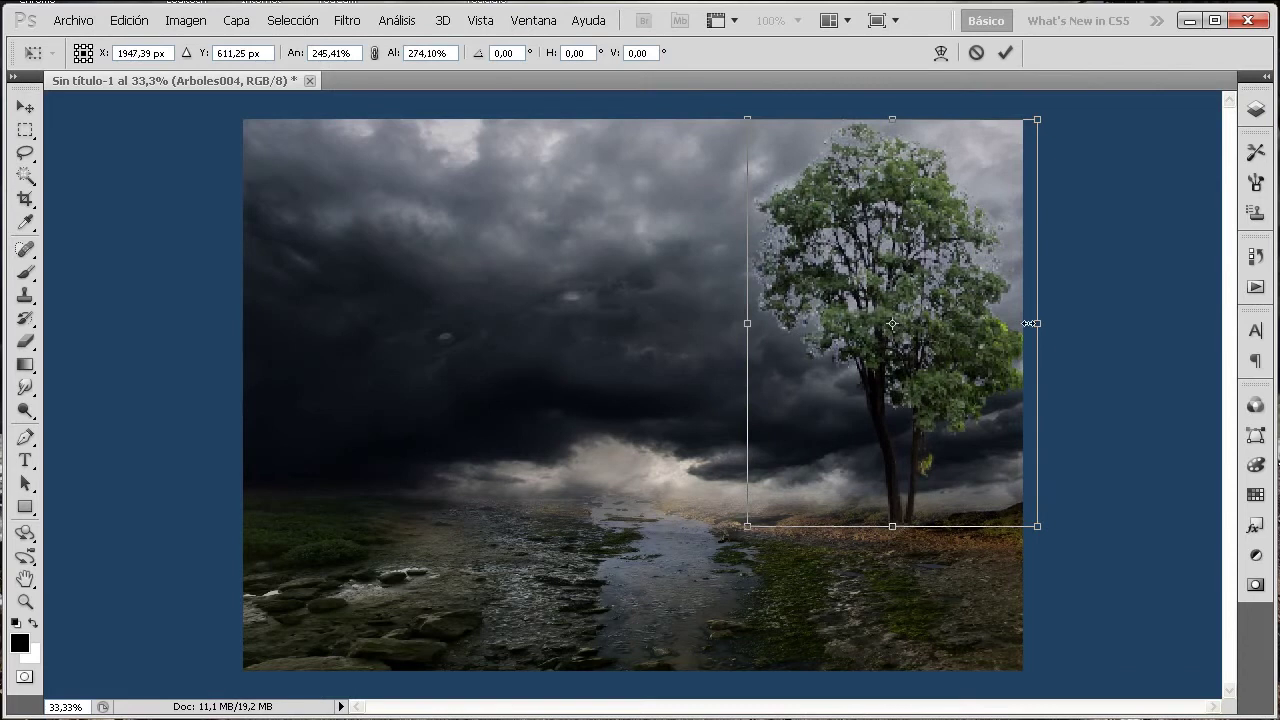
pyautogui.moveTo(1044, 318); pyautogui.dragTo(1064, 312)
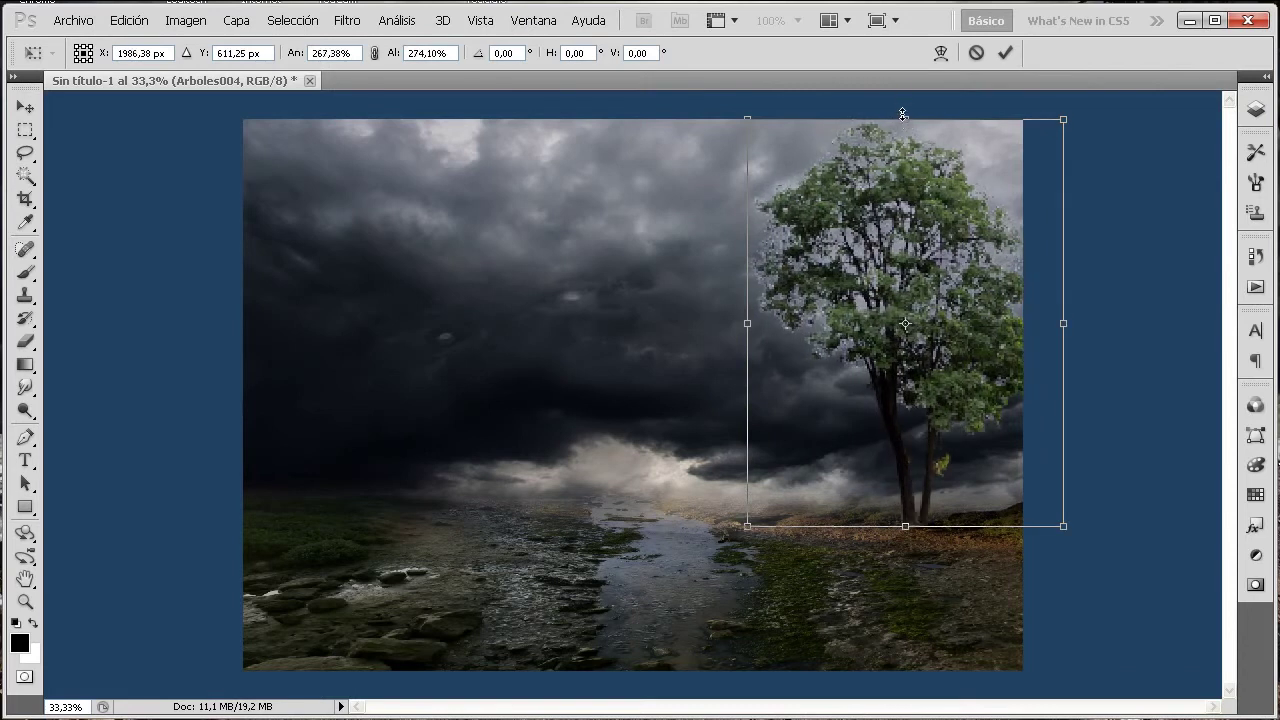
pyautogui.moveTo(903, 119); pyautogui.dragTo(905, 96)
pyautogui.press('g')
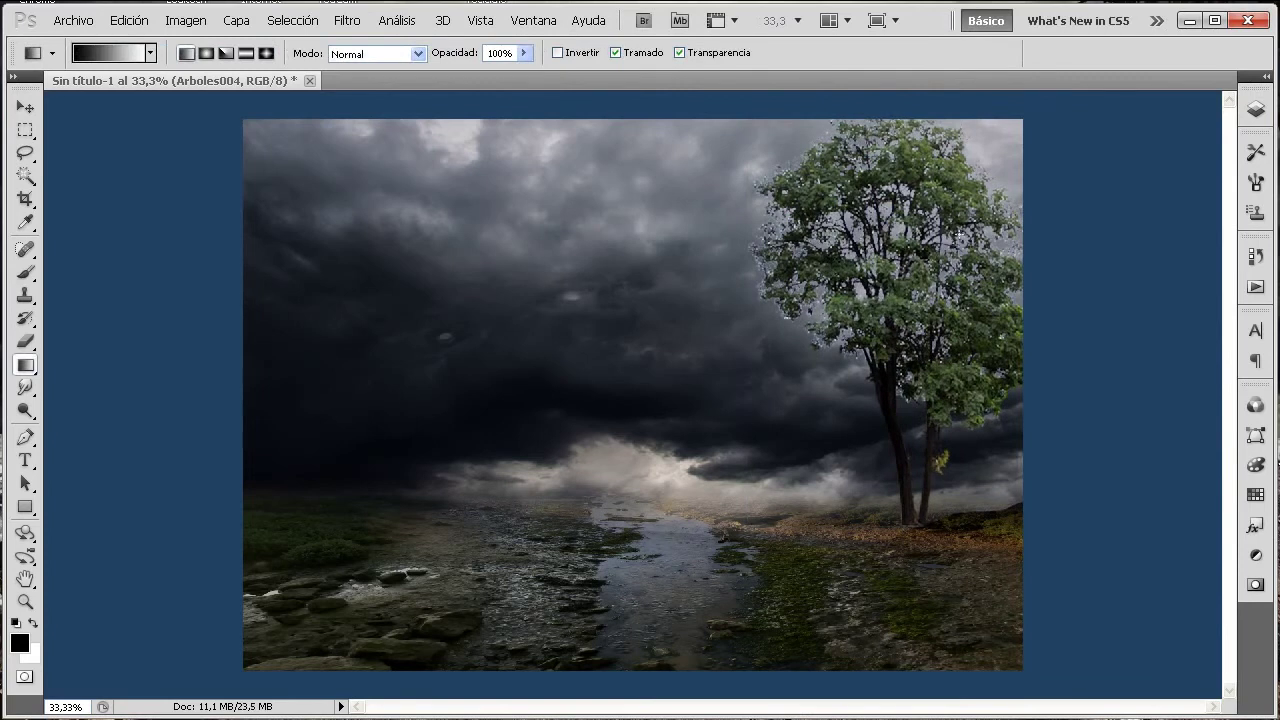
pyautogui.click(1256, 108)
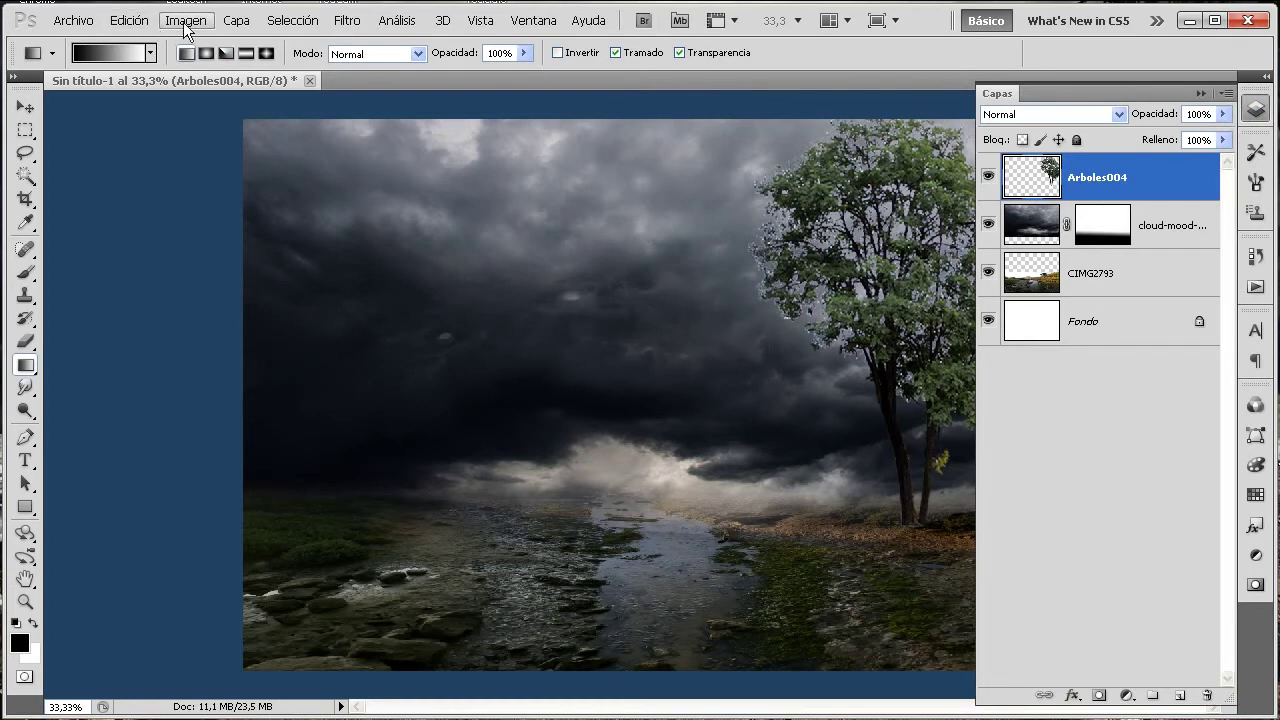
# - Apply Levels to the Arboles004 tree, moving the midtone input to 0,72 to darken it
pyautogui.click(187, 22)
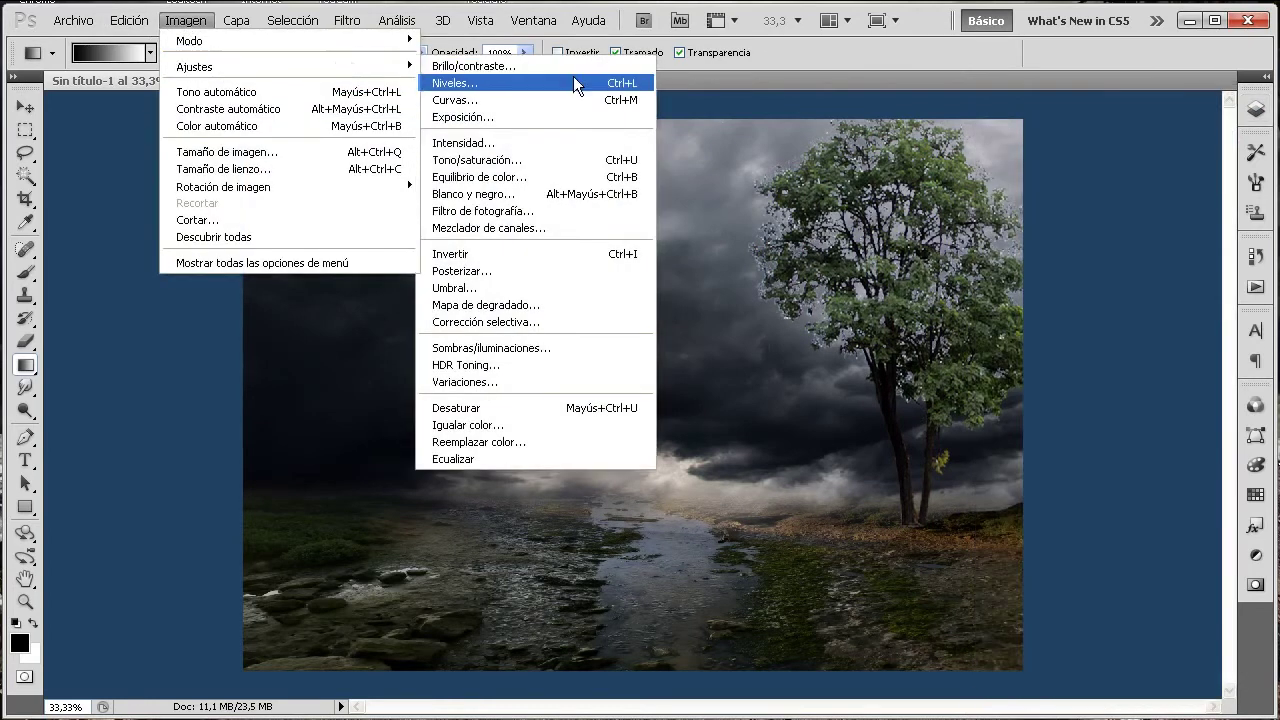
pyautogui.click(577, 82)
pyautogui.moveTo(985, 75)
pyautogui.mouseDown()
pyautogui.moveTo(195, 163)
pyautogui.moveTo(249, 166)
pyautogui.mouseUp()
pyautogui.moveTo(238, 383); pyautogui.dragTo(270, 377)
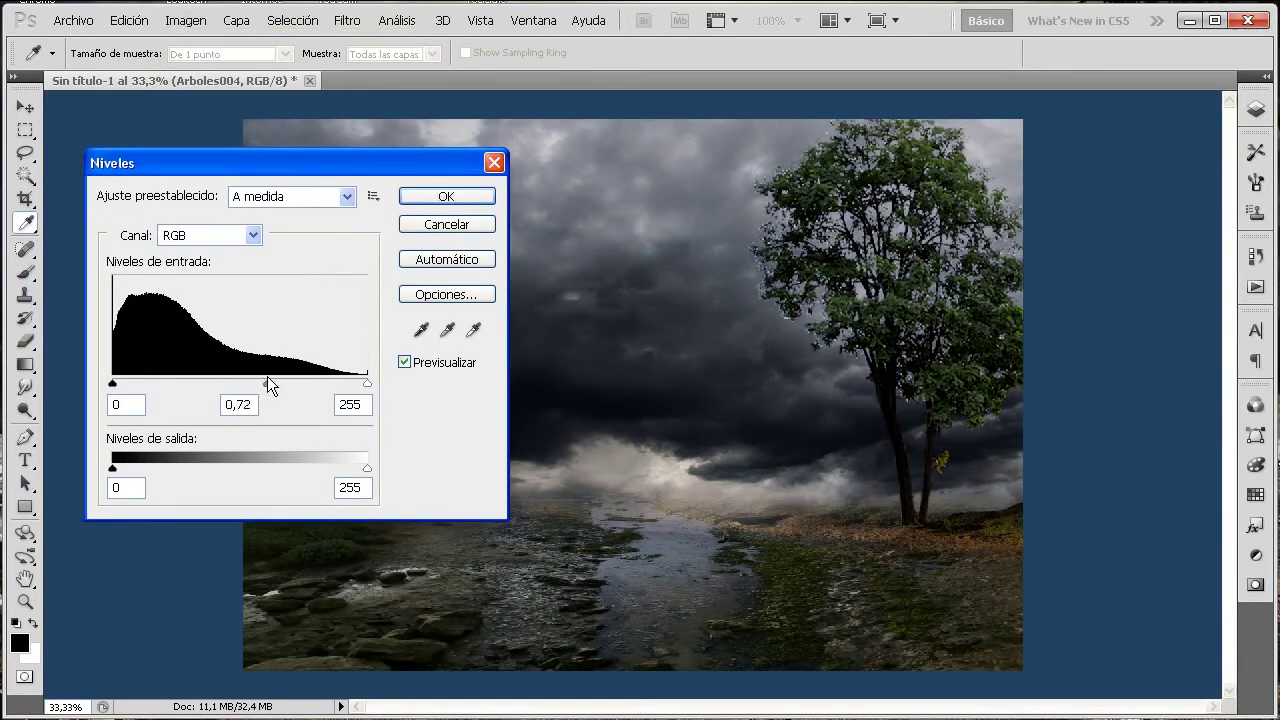
pyautogui.click(466, 198)
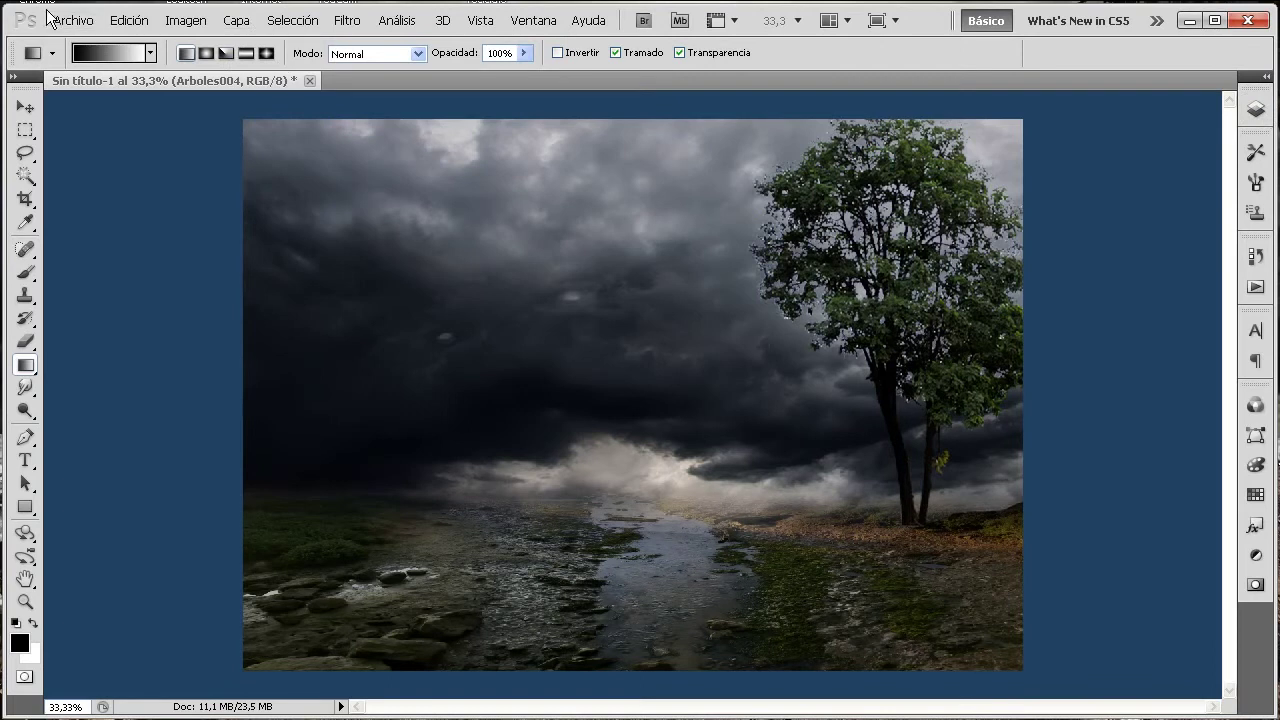
# - Open the Save As dialog and cancel it without saving
pyautogui.click(71, 24)
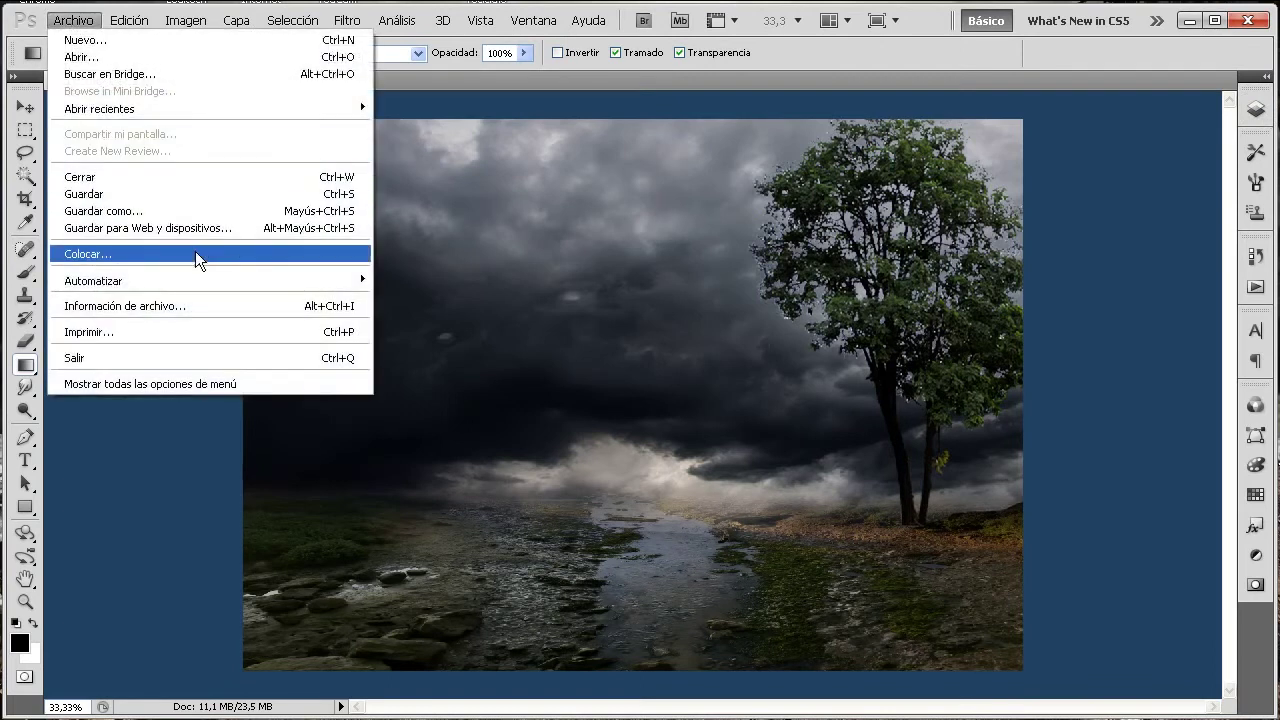
pyautogui.click(195, 213)
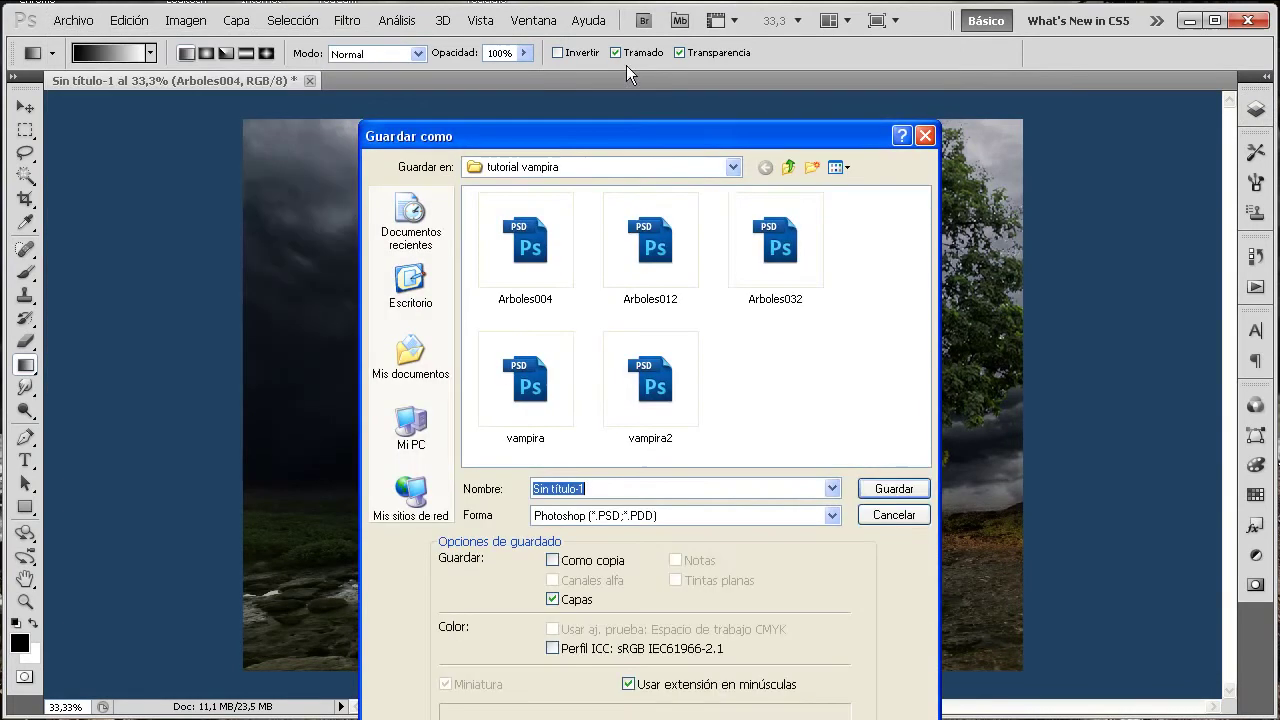
pyautogui.click(899, 516)
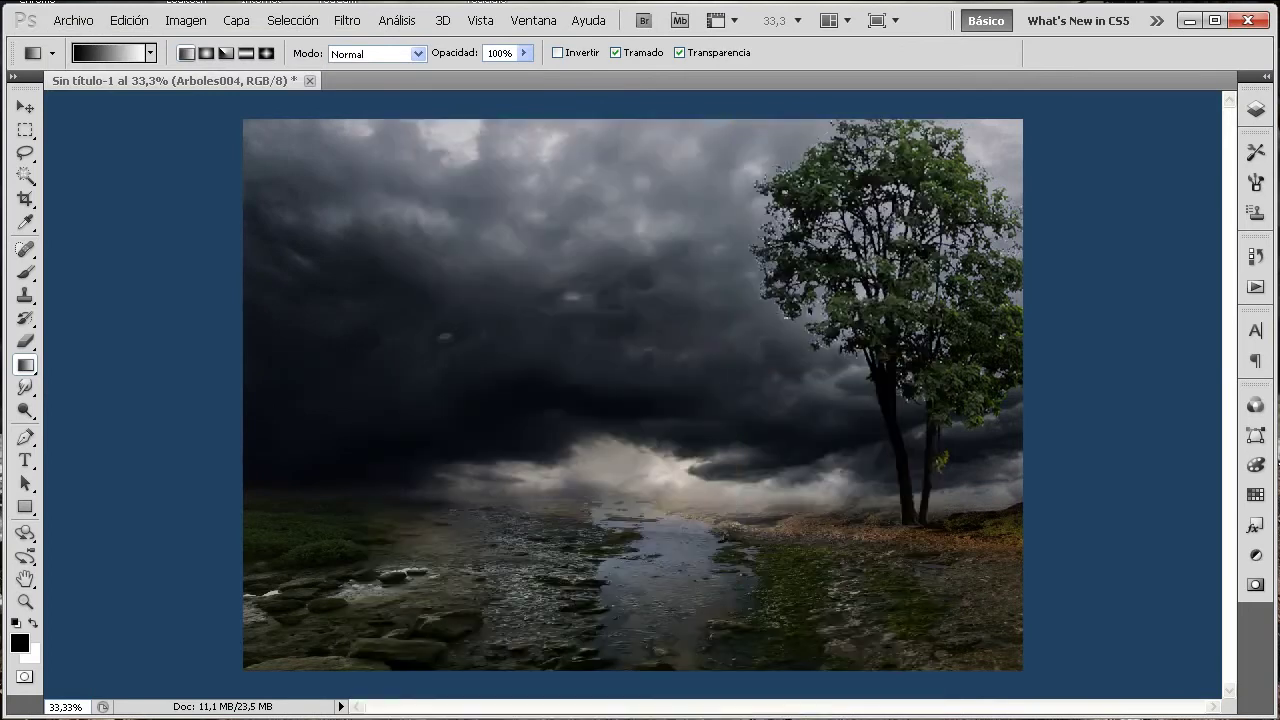
# - Place and commit the Arboles012 tree file, then show the Layers panel
pyautogui.click(72, 20)
pyautogui.click(149, 257)
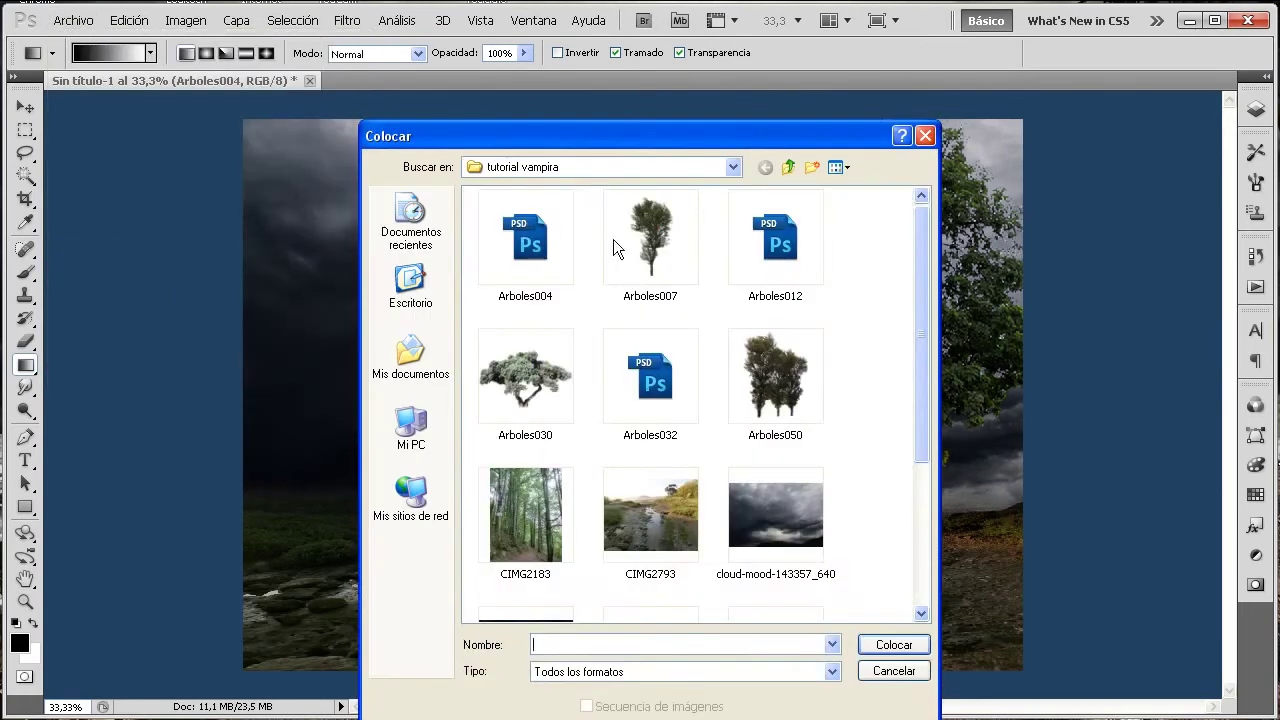
pyautogui.click(630, 240)
pyautogui.click(766, 260)
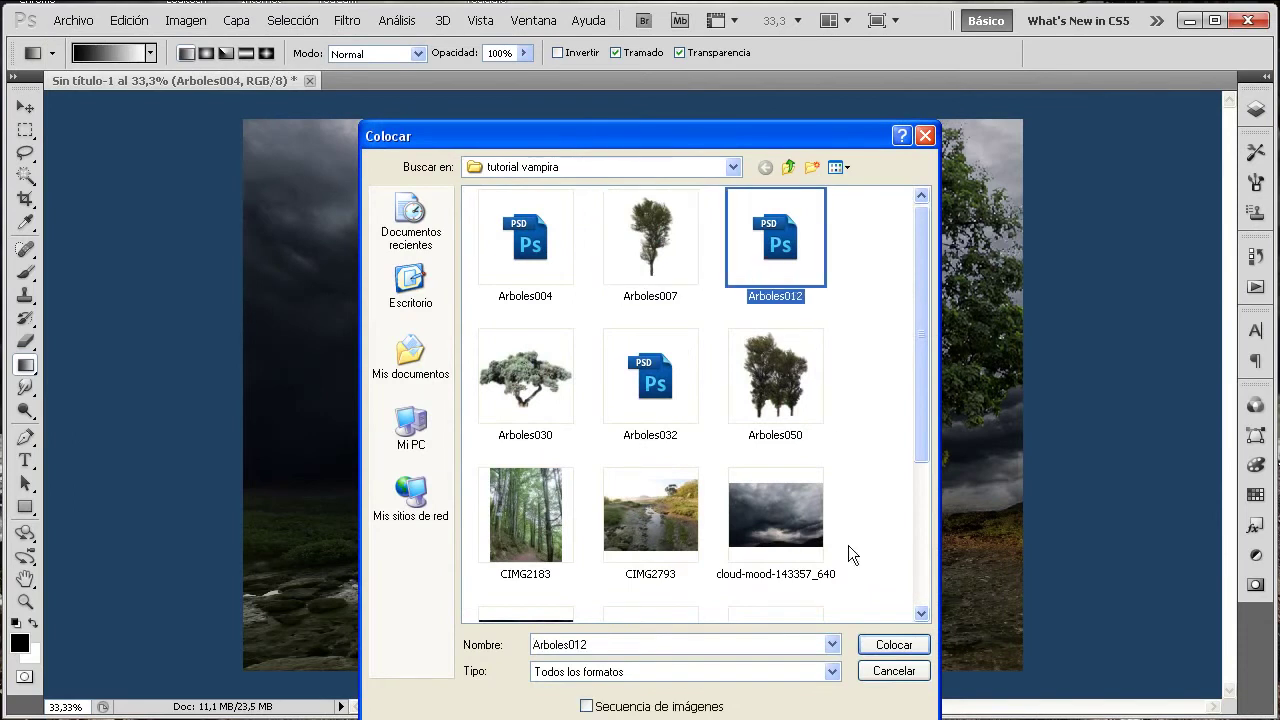
pyautogui.click(907, 652)
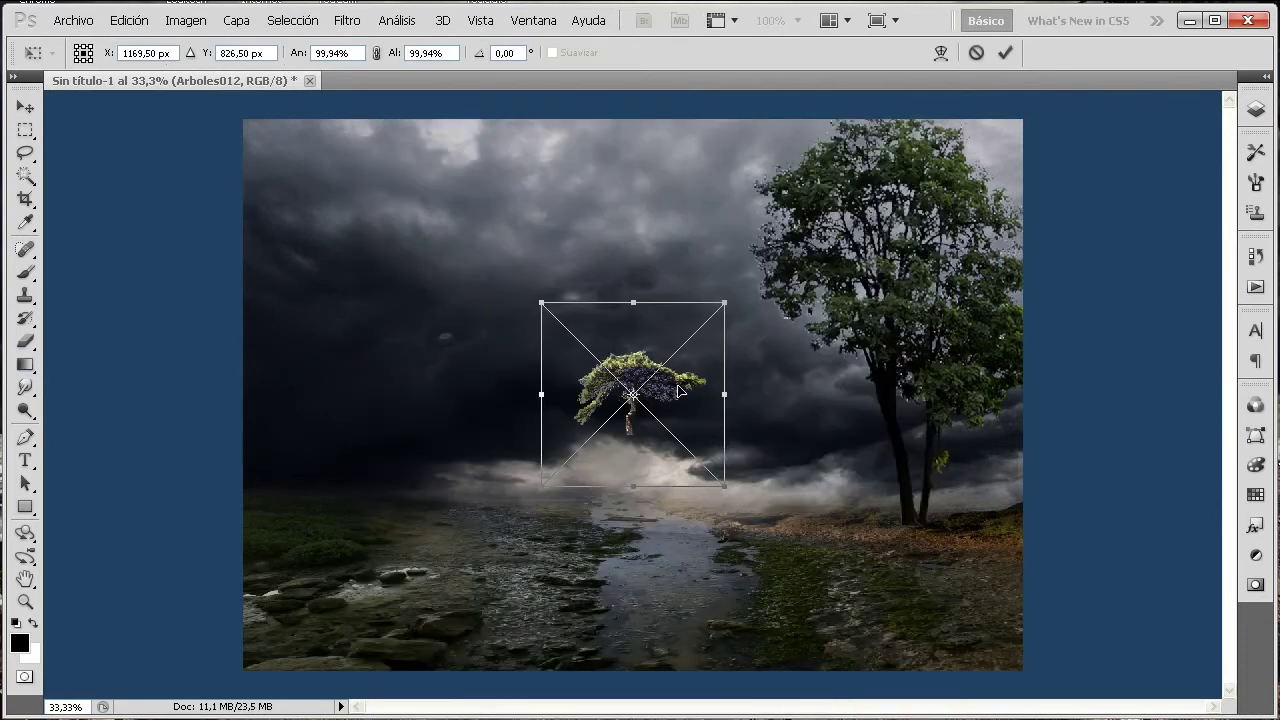
pyautogui.press('Return')
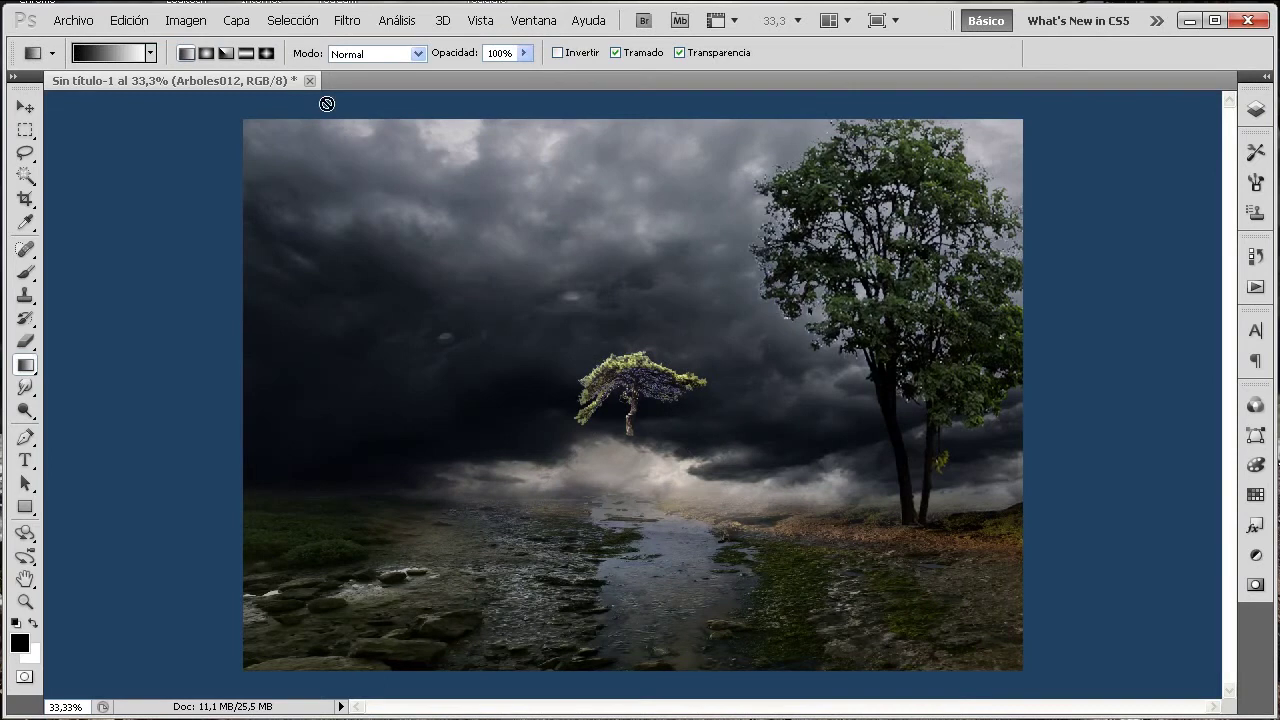
pyautogui.click(128, 20)
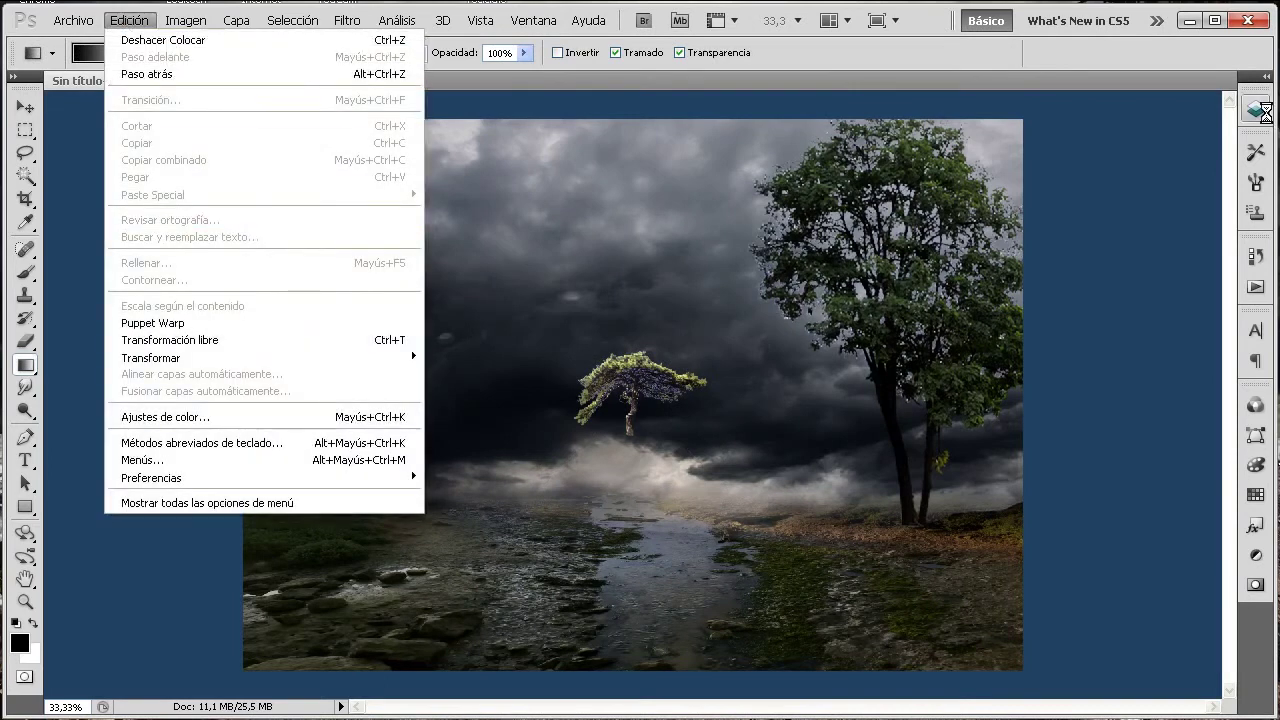
pyautogui.click(1262, 112)
# - Rasterize the Arboles012 layer
pyautogui.click(1254, 112)
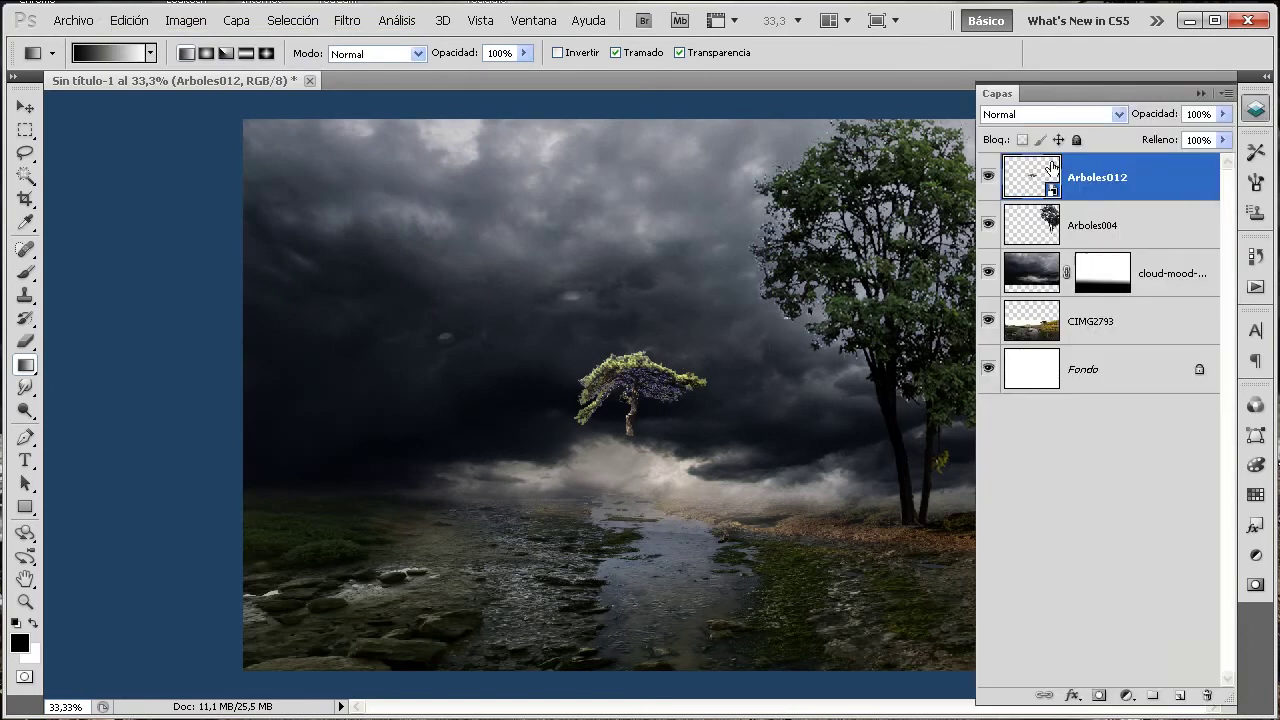
pyautogui.rightClick(1093, 178)
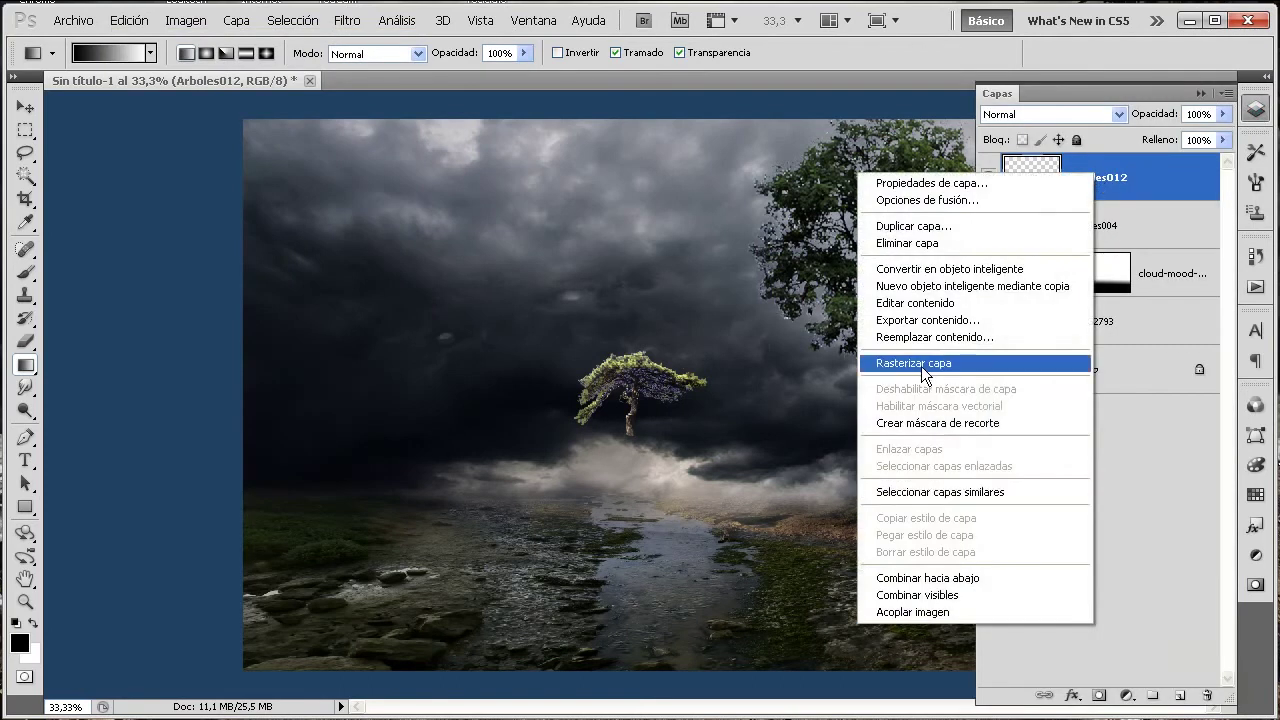
pyautogui.click(921, 365)
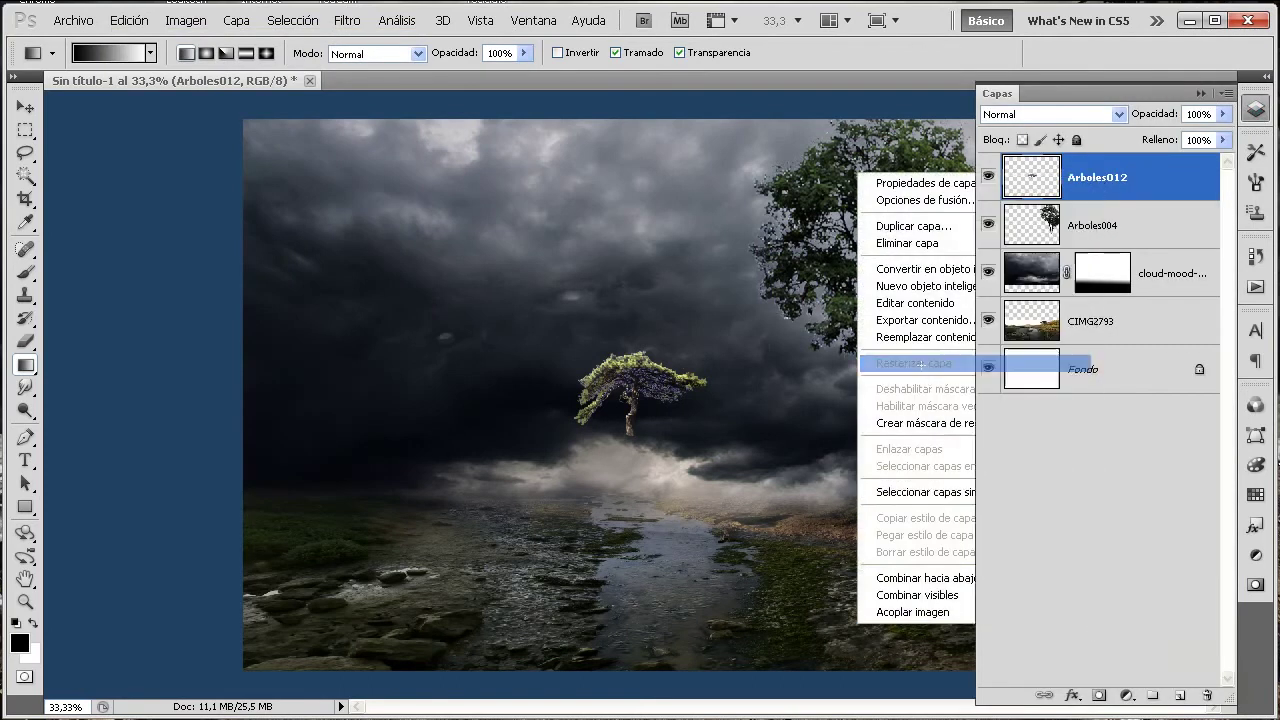
# - Free-transform Arboles012 to about 210% × 385% and move it onto the left bank
pyautogui.click(129, 20)
pyautogui.click(222, 350)
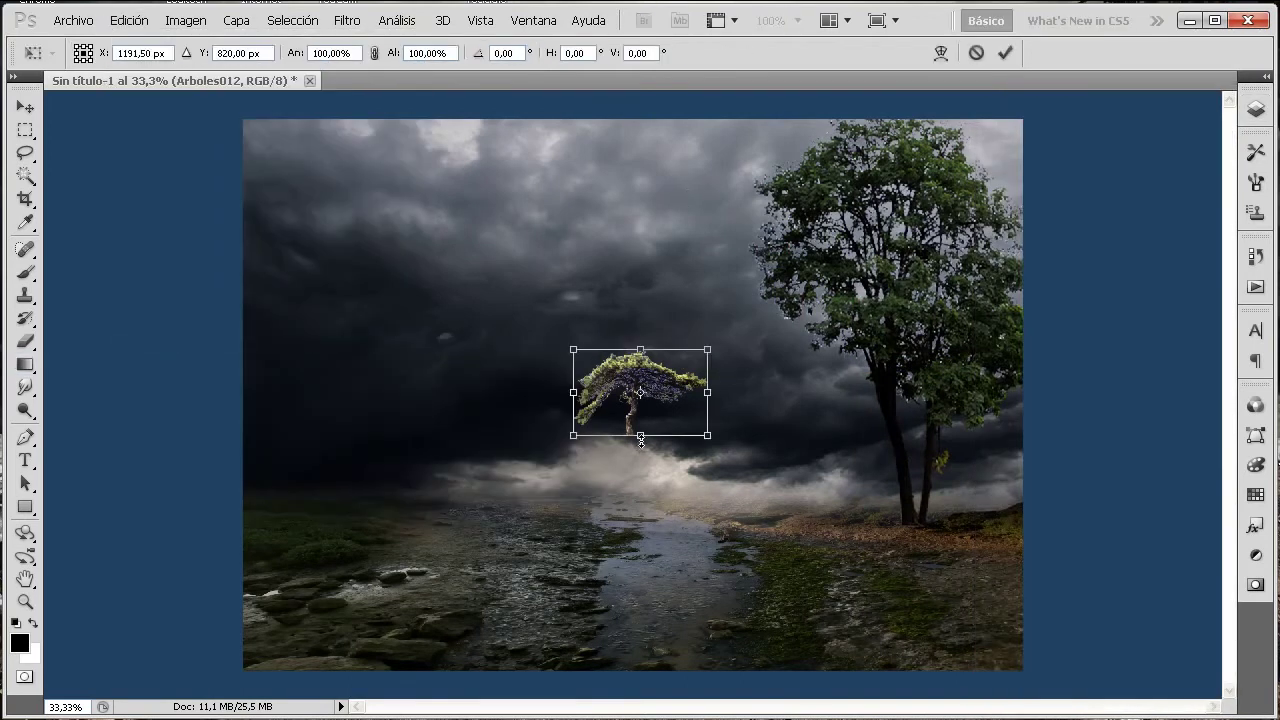
pyautogui.moveTo(641, 437); pyautogui.dragTo(641, 528)
pyautogui.moveTo(573, 350); pyautogui.dragTo(429, 194)
pyautogui.moveTo(585, 280)
pyautogui.mouseDown()
pyautogui.moveTo(510, 265)
pyautogui.moveTo(520, 273)
pyautogui.mouseUp()
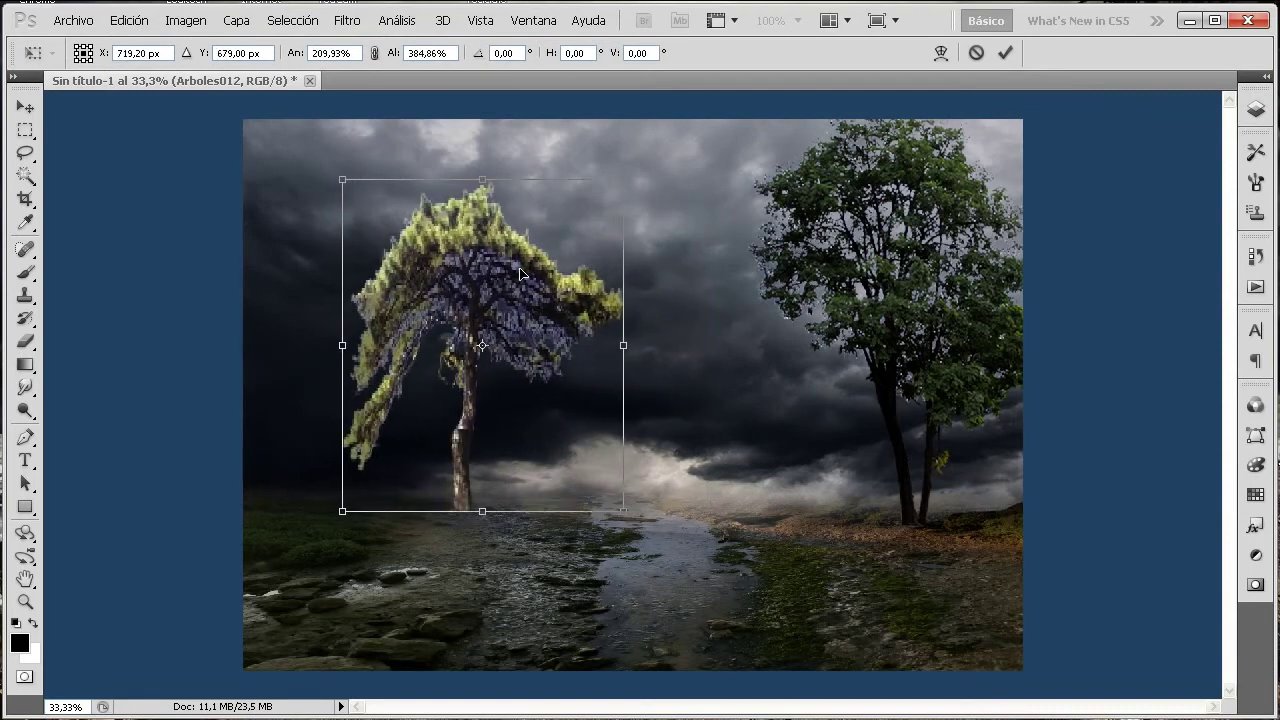
pyautogui.press('Return')
# - Darken the Arboles012 tree's midtones slightly with a Levels adjustment
pyautogui.press('g')
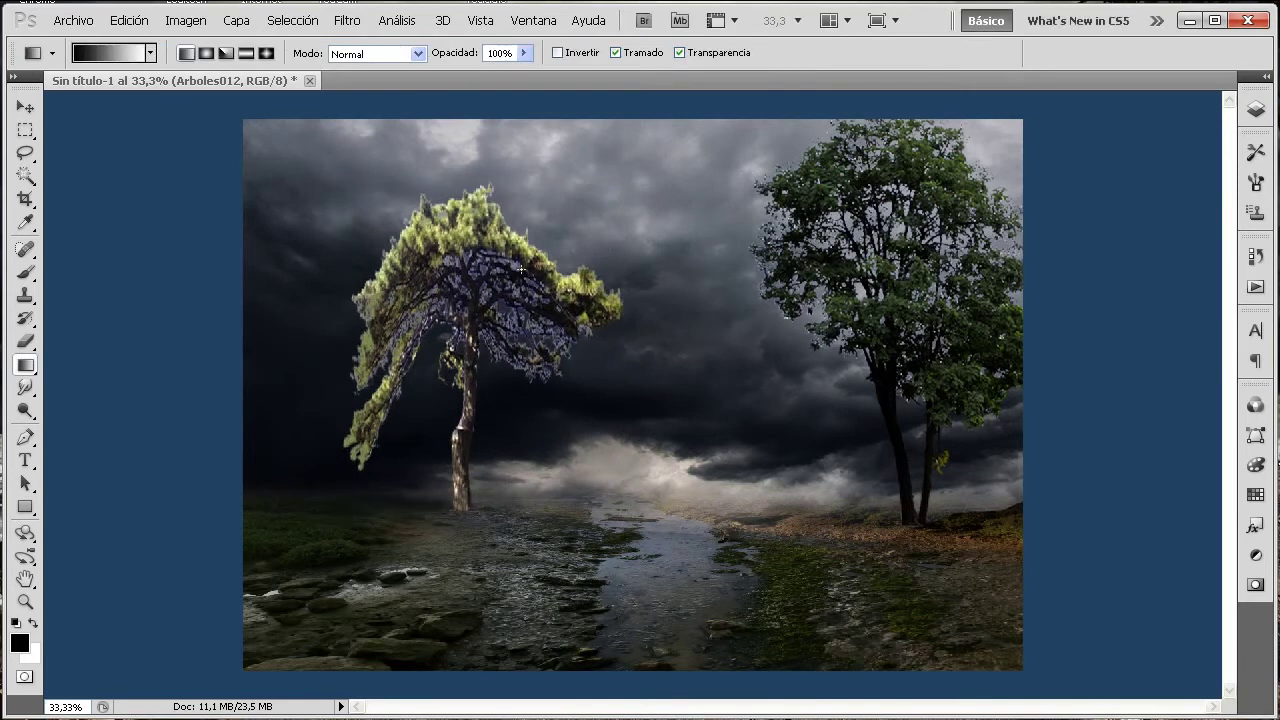
pyautogui.click(190, 20)
pyautogui.moveTo(194, 67)
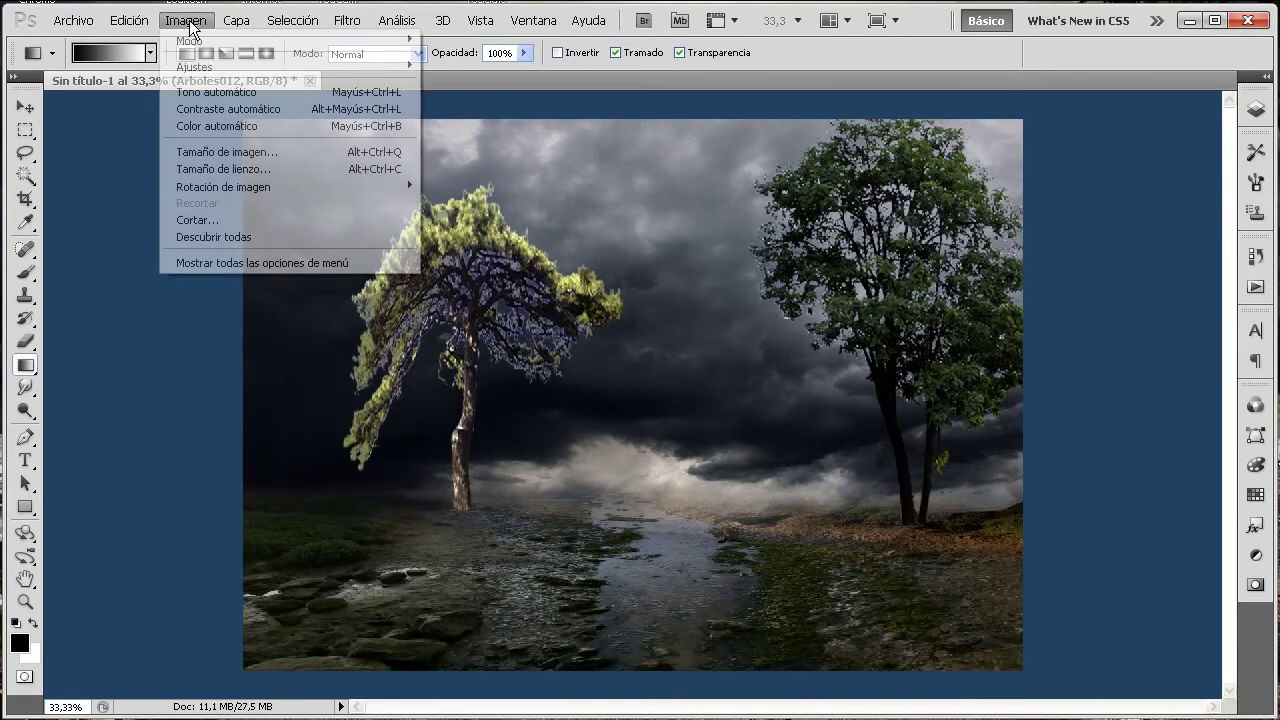
pyautogui.click(514, 82)
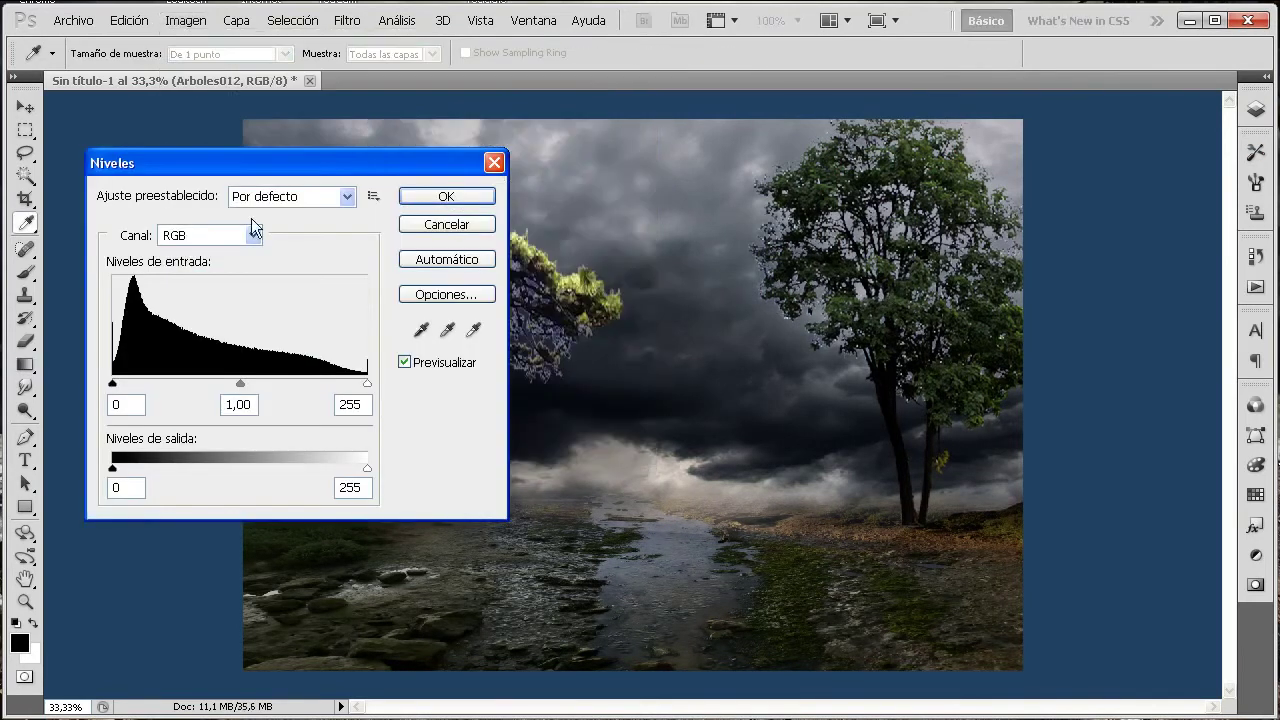
pyautogui.moveTo(314, 173); pyautogui.dragTo(977, 175)
pyautogui.moveTo(904, 387)
pyautogui.mouseDown()
pyautogui.moveTo(924, 386)
pyautogui.moveTo(901, 386)
pyautogui.mouseUp()
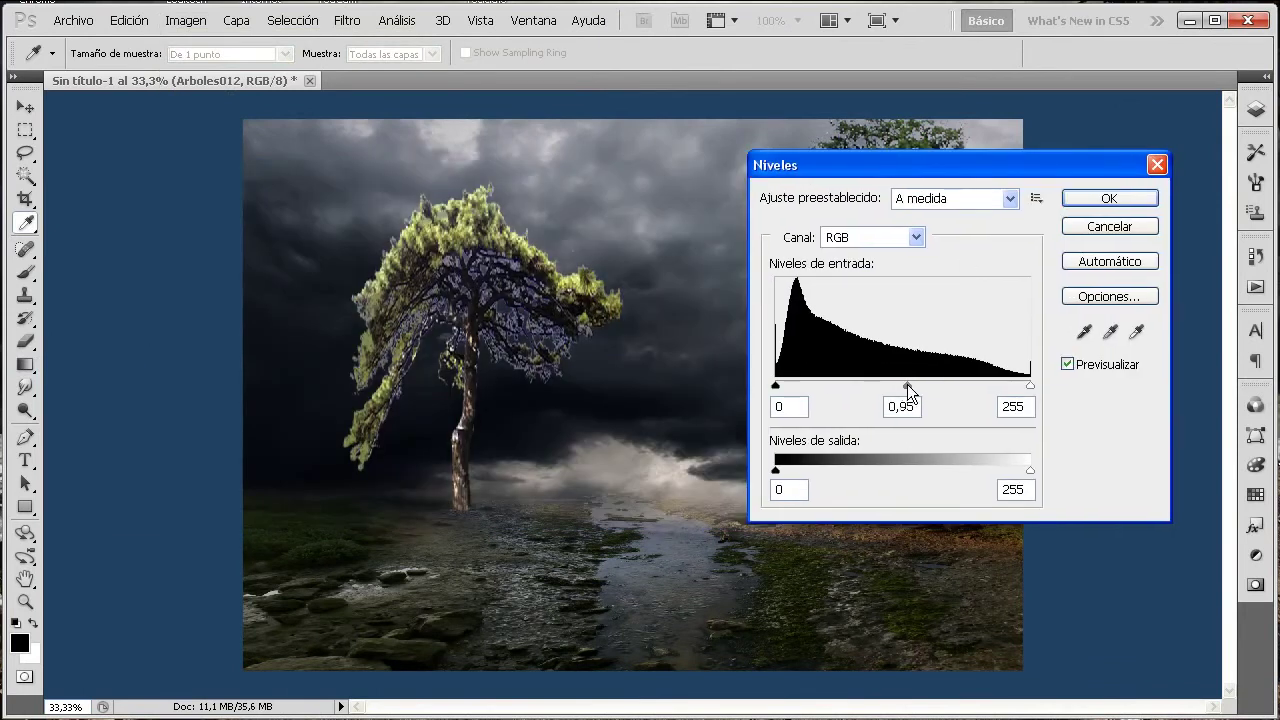
pyautogui.click(1081, 198)
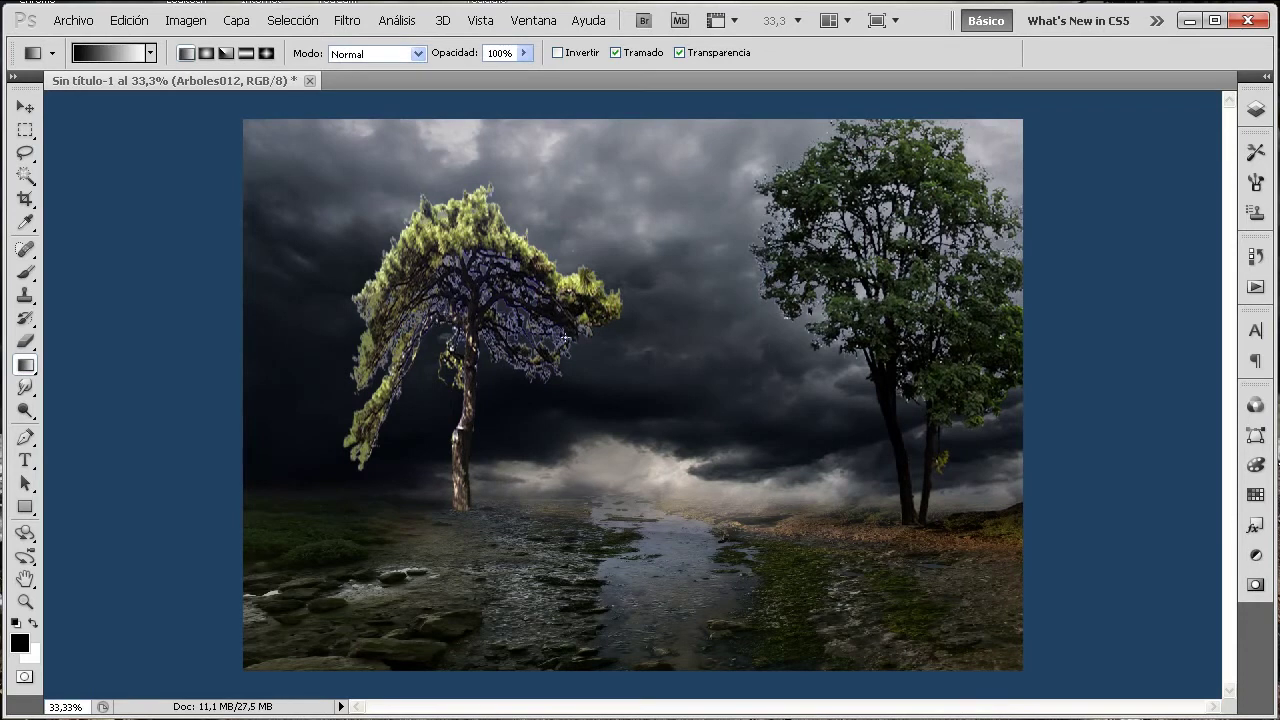
# - Strip the white fringe from the tree with Quitar halo blanco, applied twice
pyautogui.click(237, 20)
pyautogui.click(372, 410)
pyautogui.moveTo(300, 641)
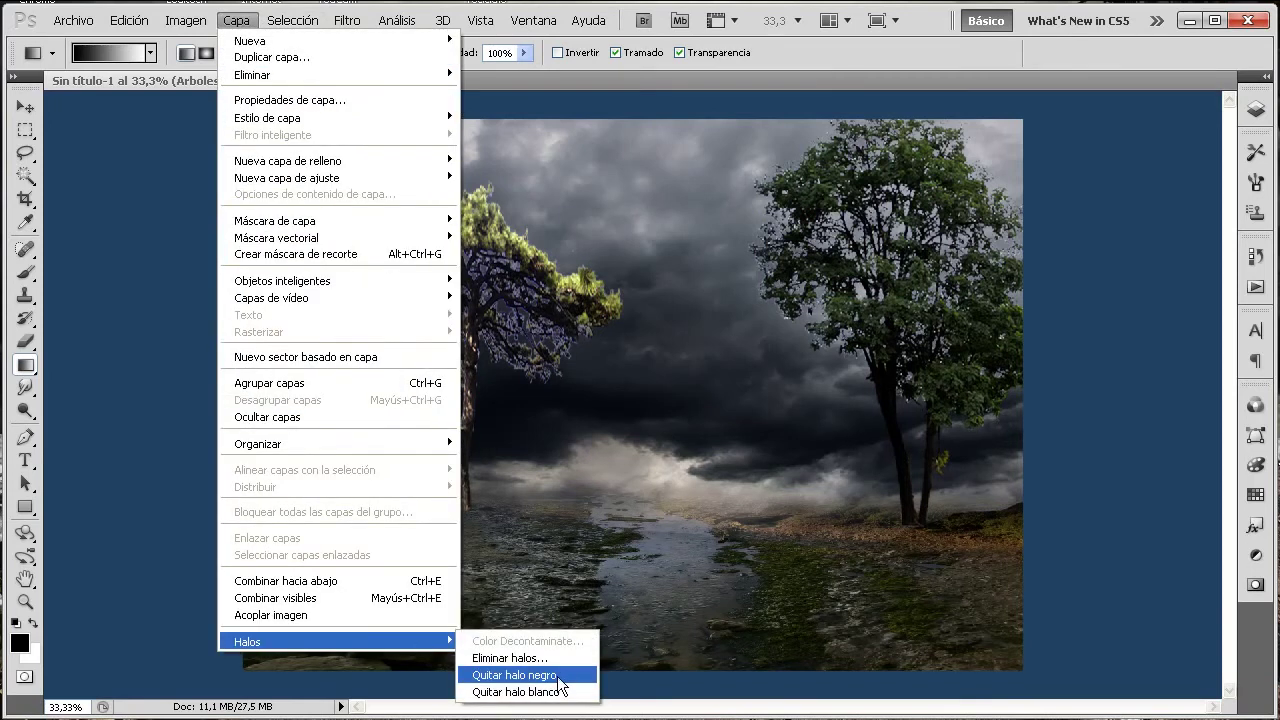
pyautogui.click(559, 693)
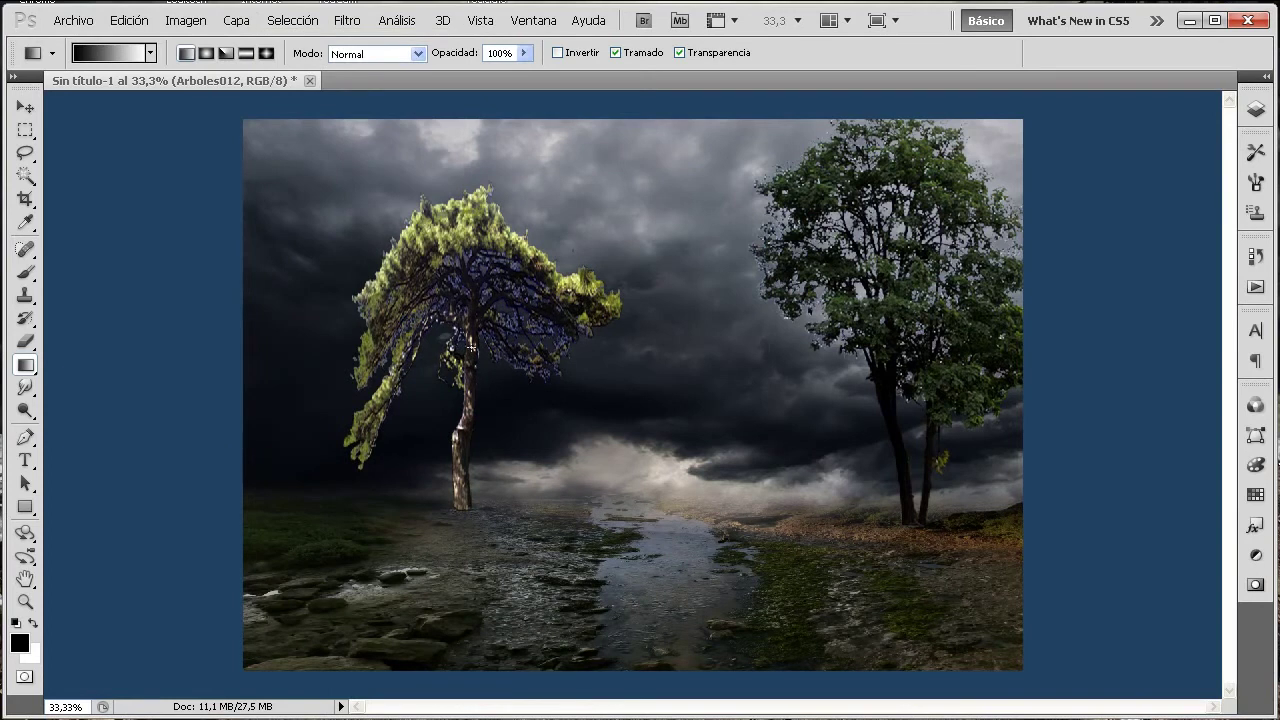
pyautogui.click(240, 22)
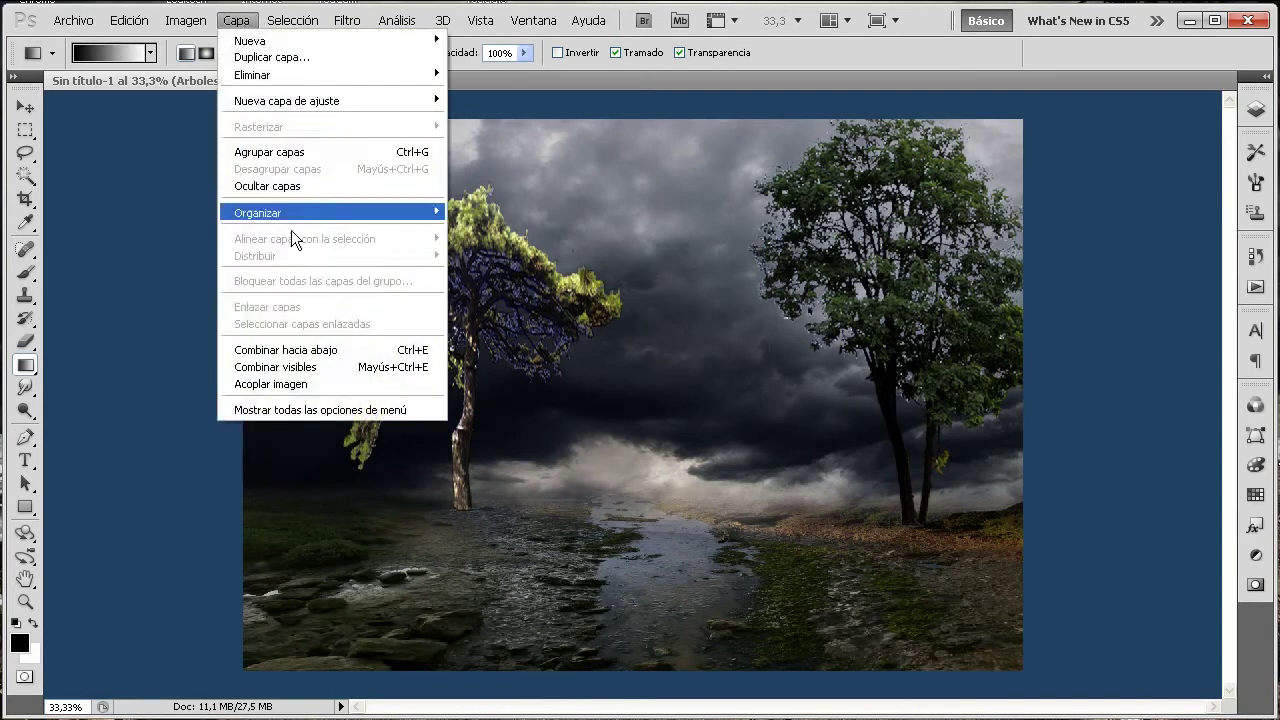
pyautogui.click(361, 411)
pyautogui.moveTo(300, 641)
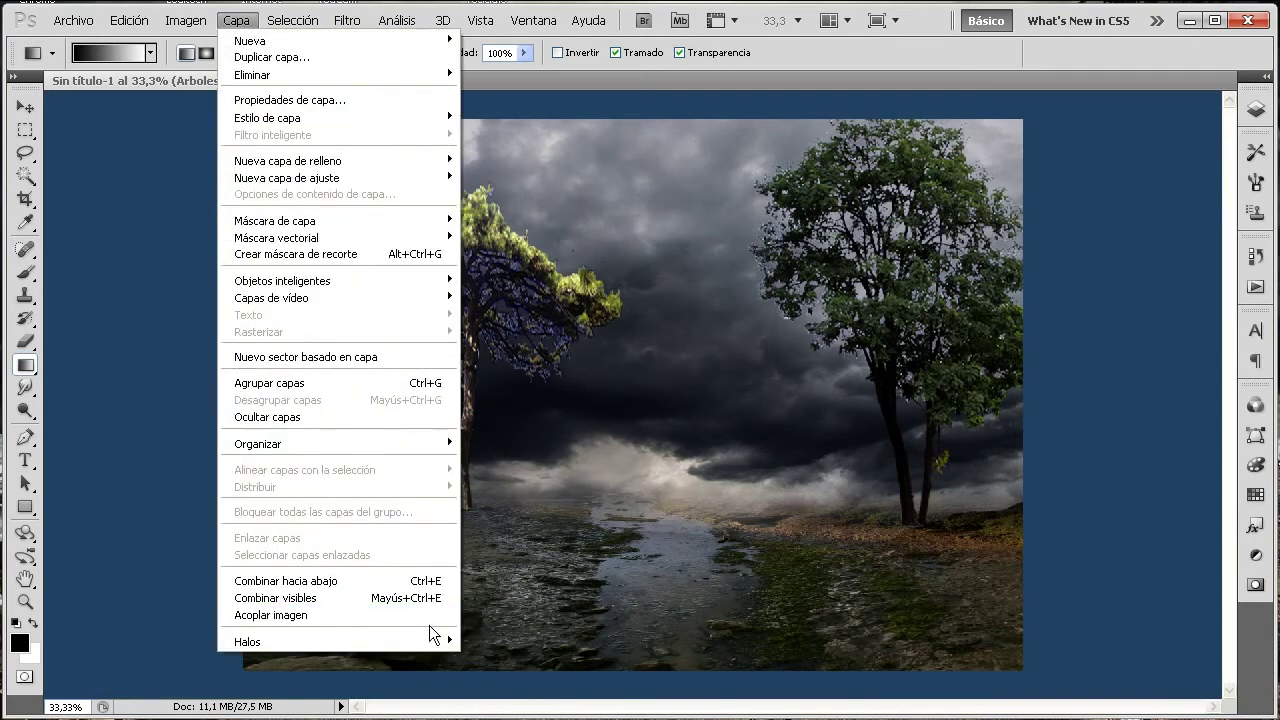
pyautogui.click(560, 692)
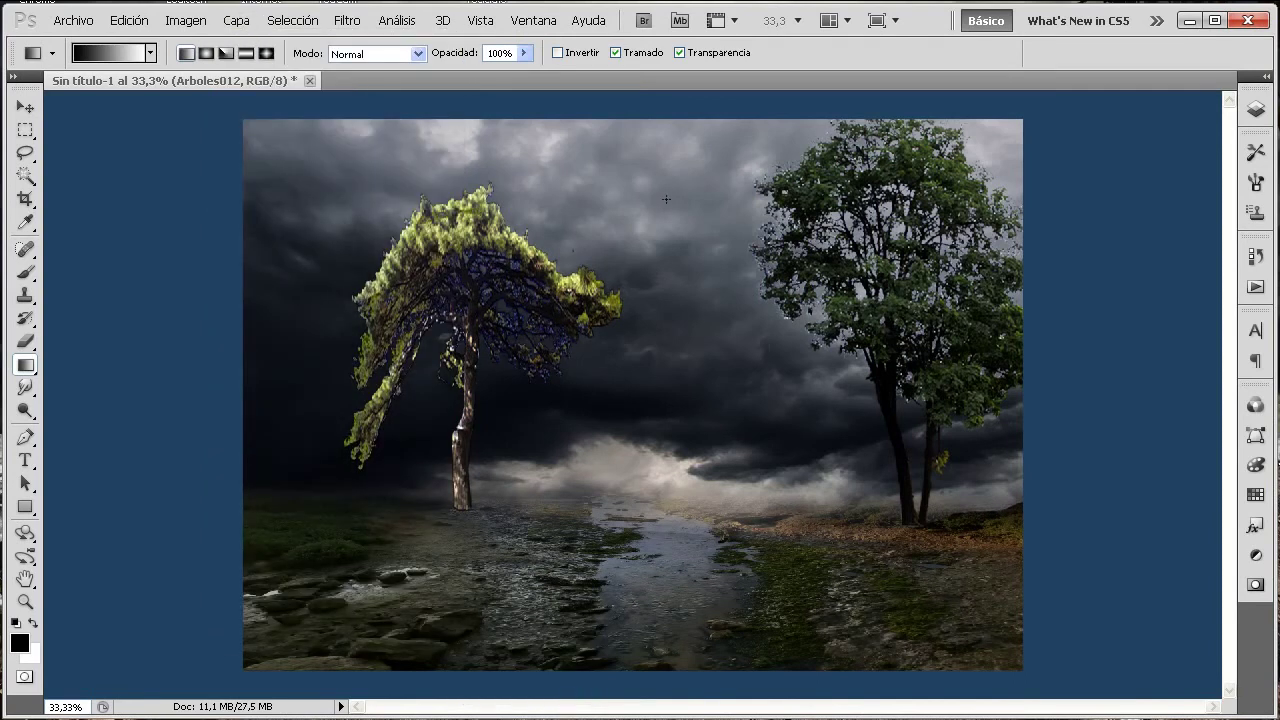
pyautogui.click(188, 22)
pyautogui.moveTo(194, 66)
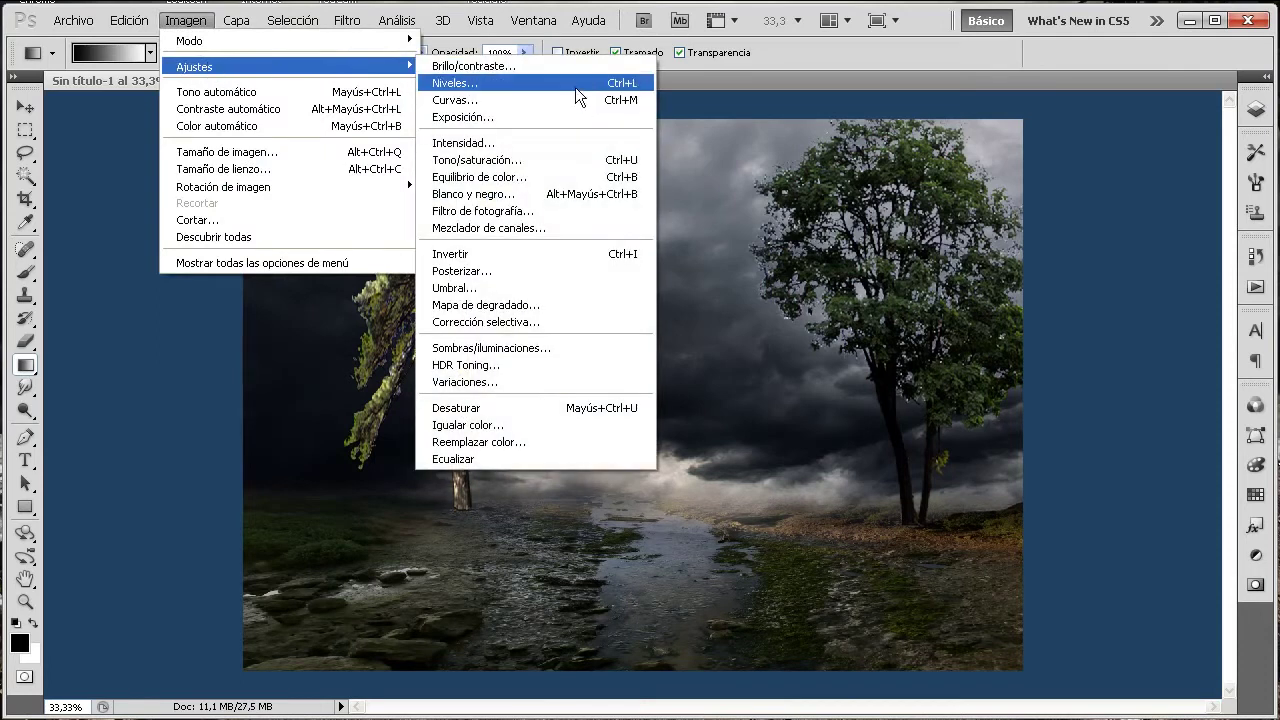
# - Darken the left tree's midtones a little more with a second Levels adjustment
pyautogui.click(577, 93)
pyautogui.moveTo(905, 386); pyautogui.dragTo(911, 386)
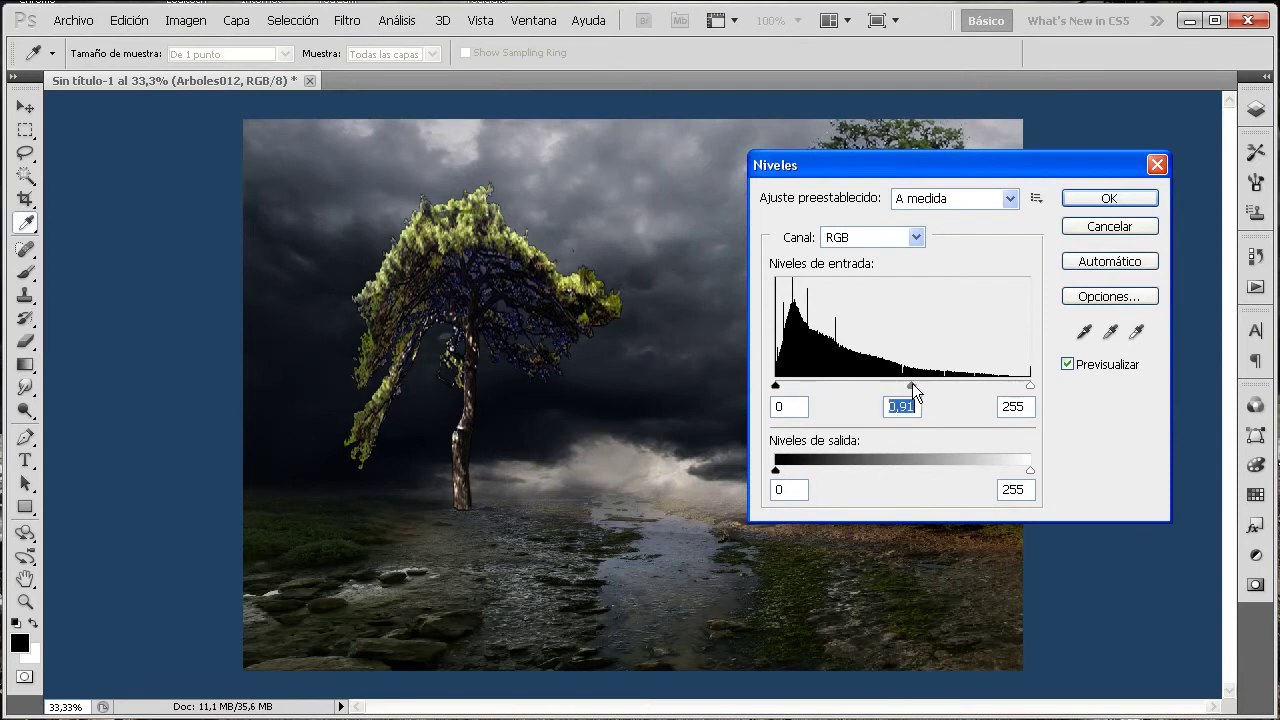
pyautogui.click(1117, 198)
pyautogui.press('g')
# - Set the Arboles012 layer to Multiplicar blending at 82% opacity
pyautogui.click(1262, 111)
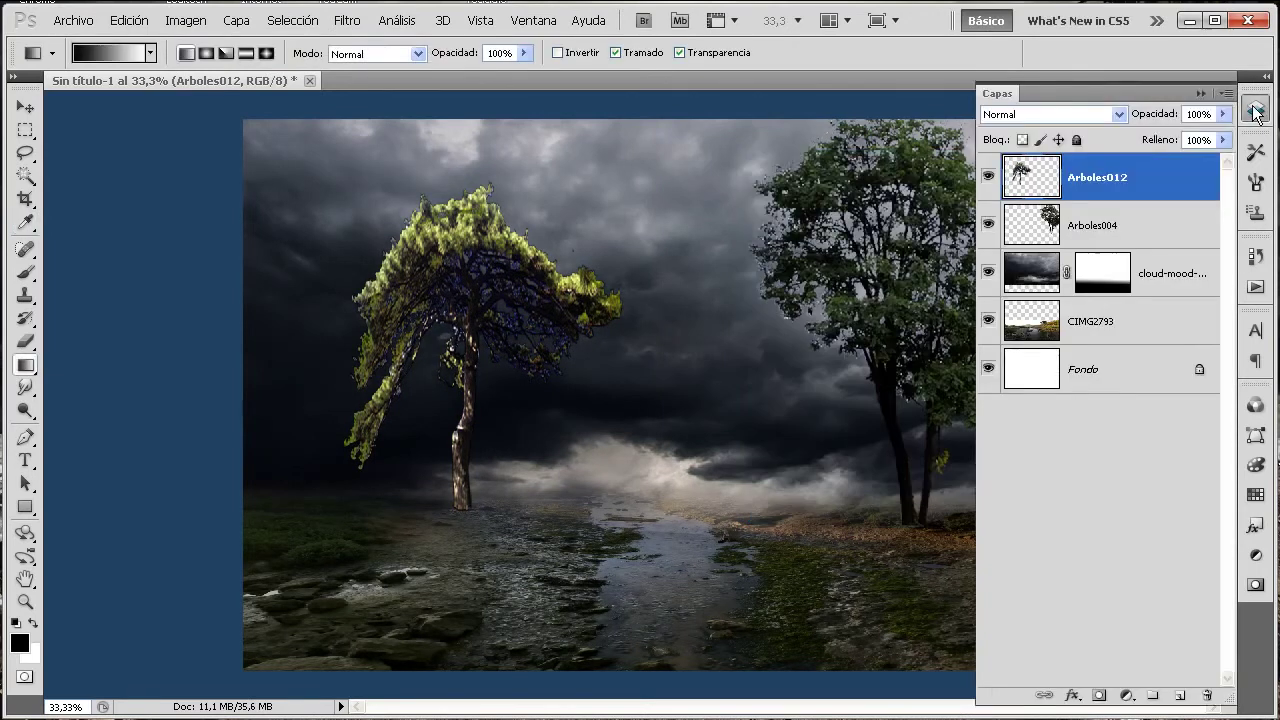
pyautogui.click(1117, 114)
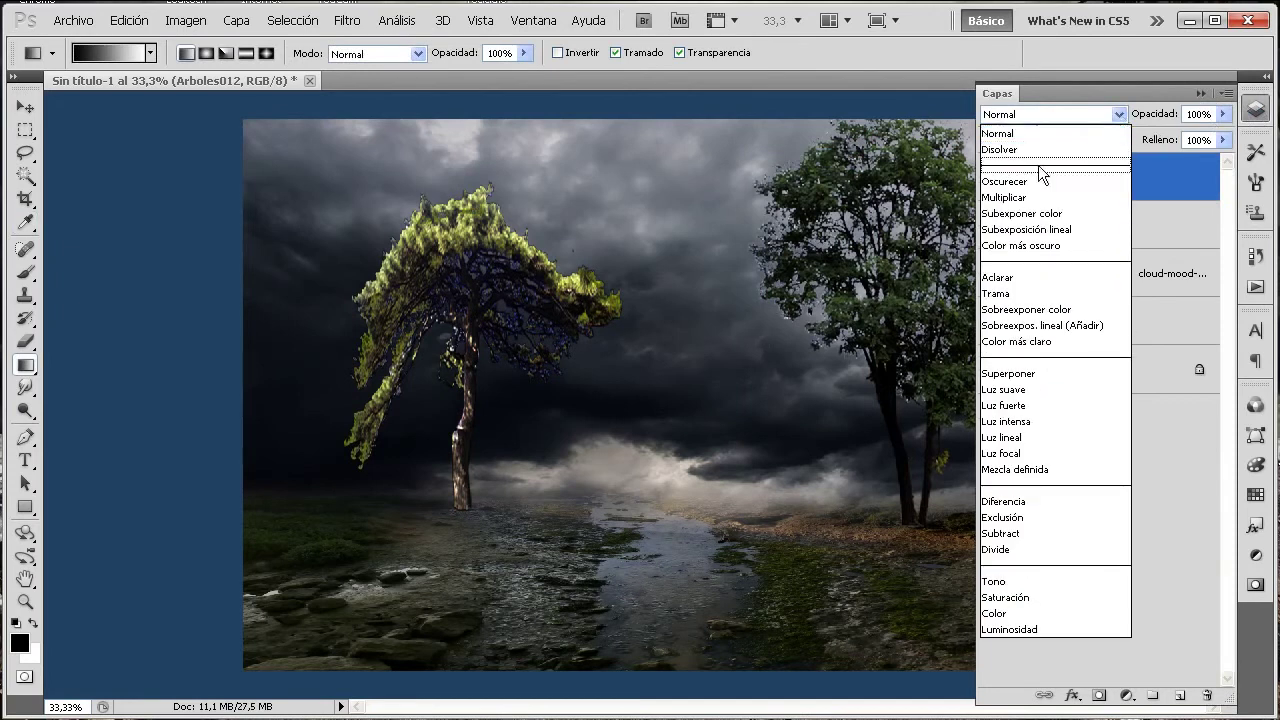
pyautogui.click(1040, 196)
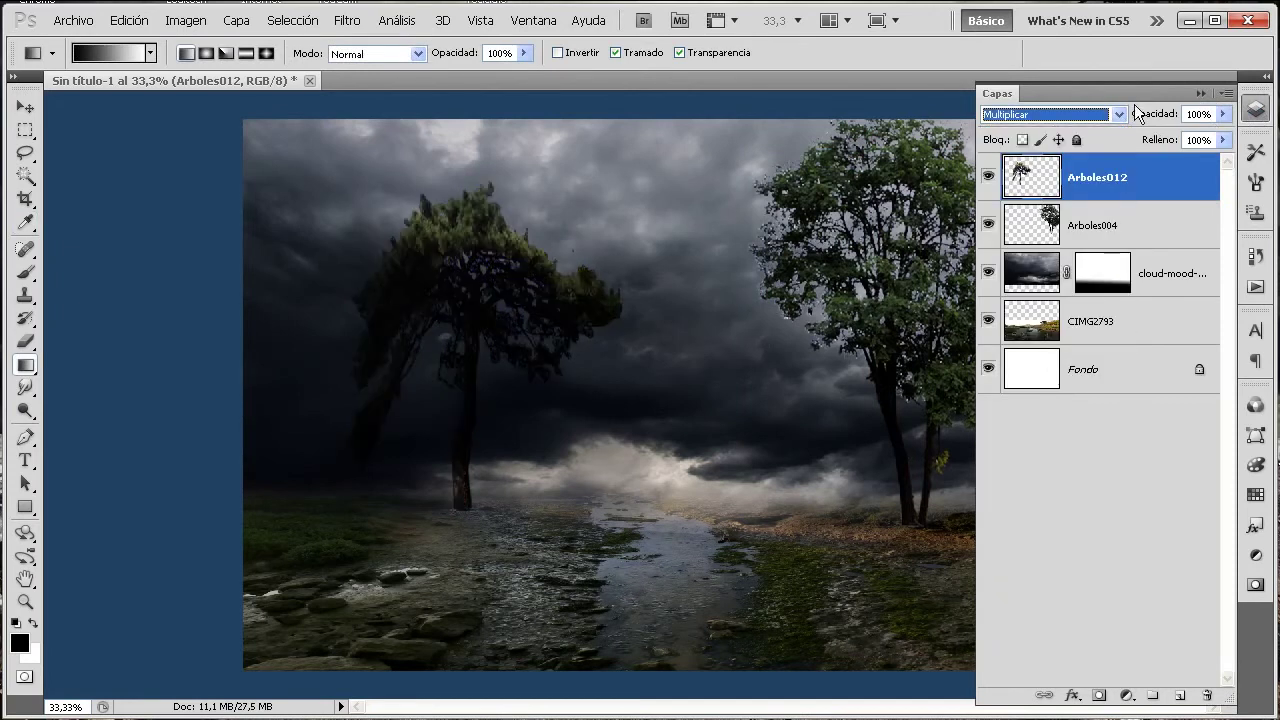
pyautogui.click(1223, 114)
pyautogui.moveTo(1211, 131)
pyautogui.mouseDown()
pyautogui.moveTo(1176, 131)
pyautogui.moveTo(1200, 131)
pyautogui.mouseUp()
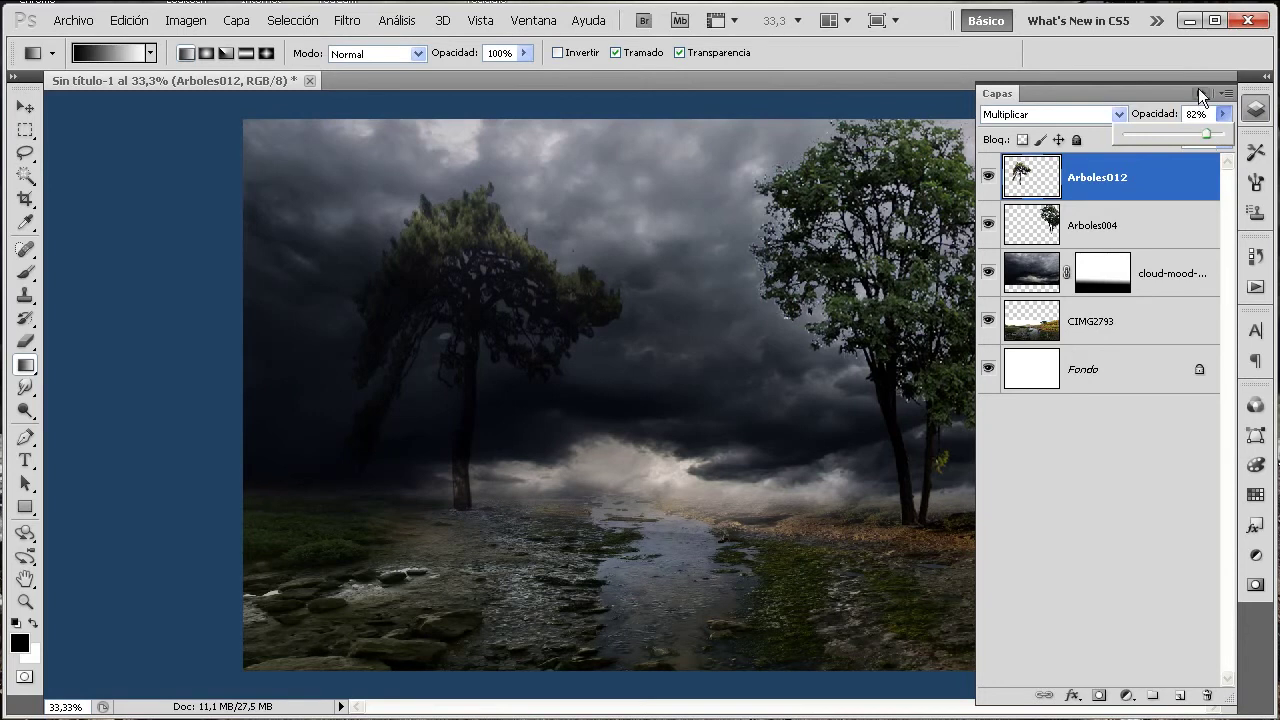
pyautogui.click(1200, 93)
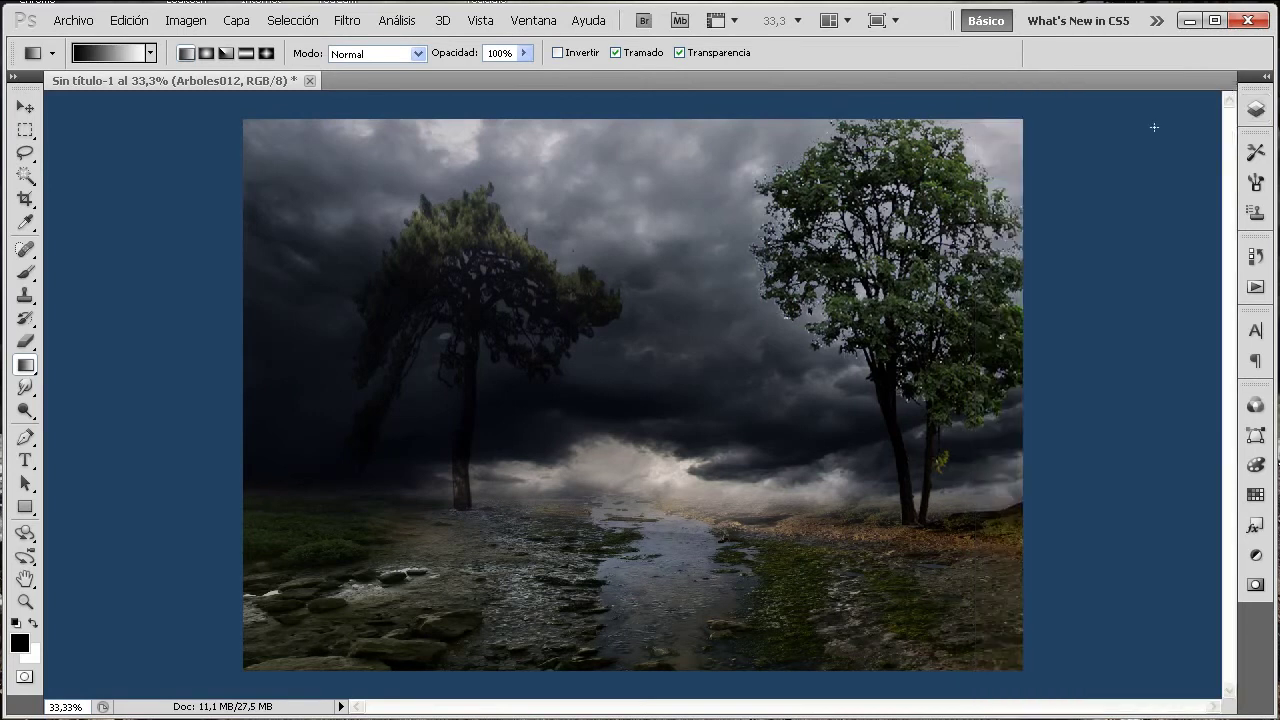
# - Place and commit the Arboles032 tree image in the montage
pyautogui.click(84, 21)
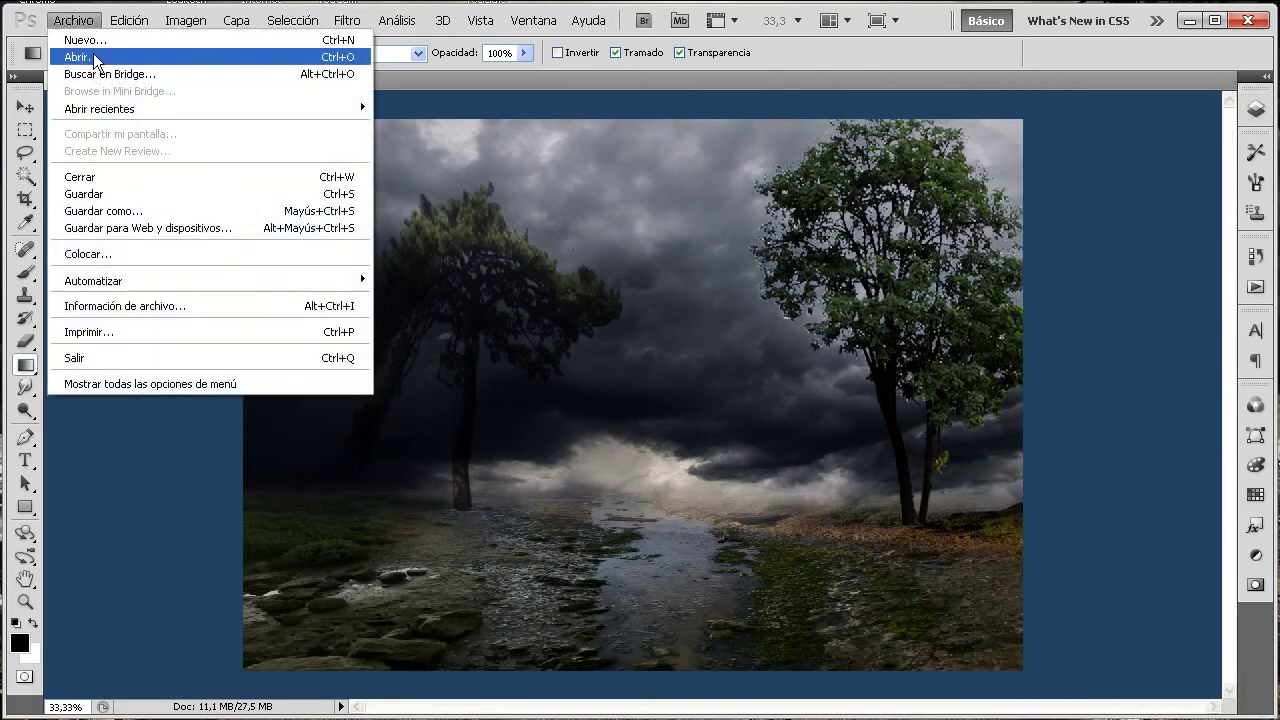
pyautogui.click(109, 254)
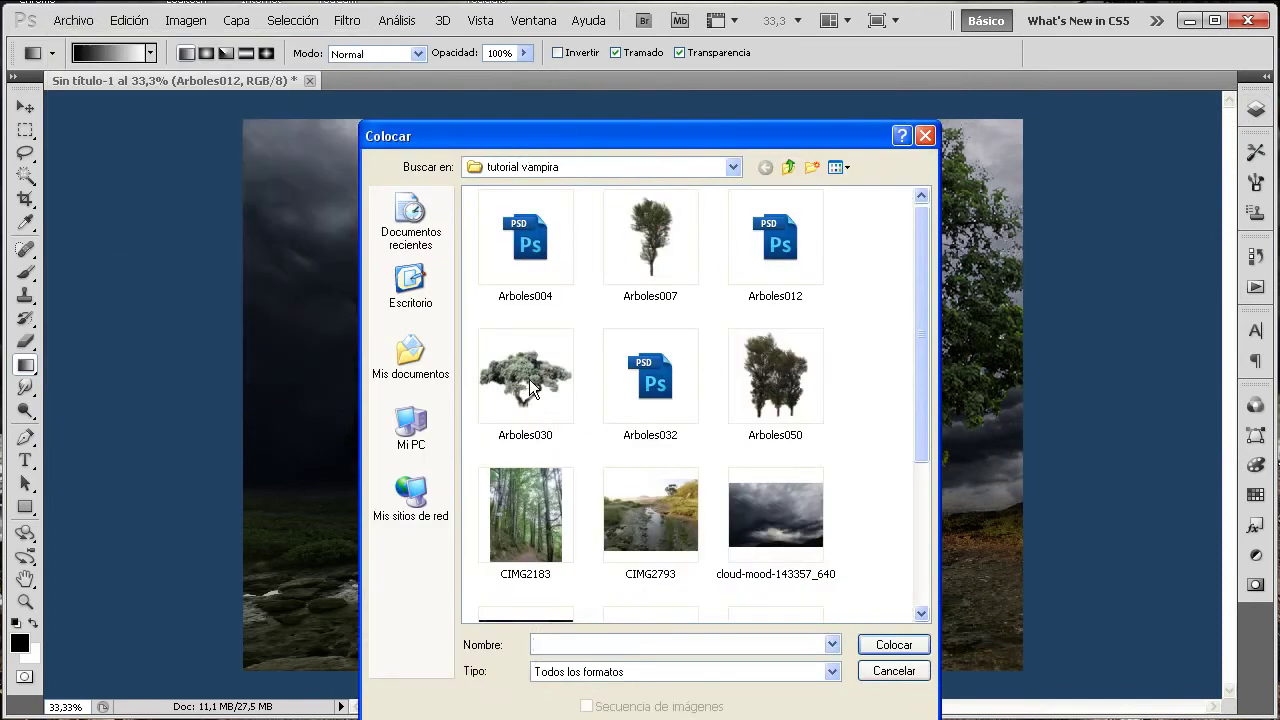
pyautogui.click(664, 375)
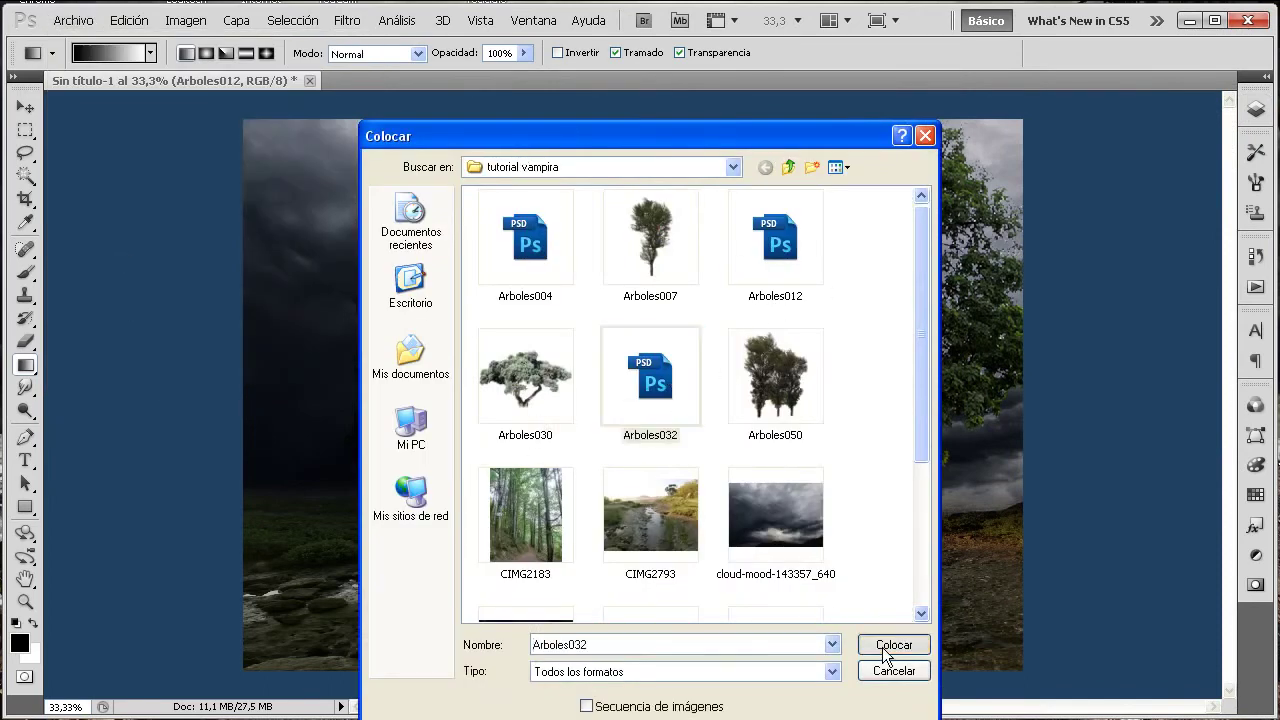
pyautogui.click(884, 648)
pyautogui.press('Return')
pyautogui.press('g')
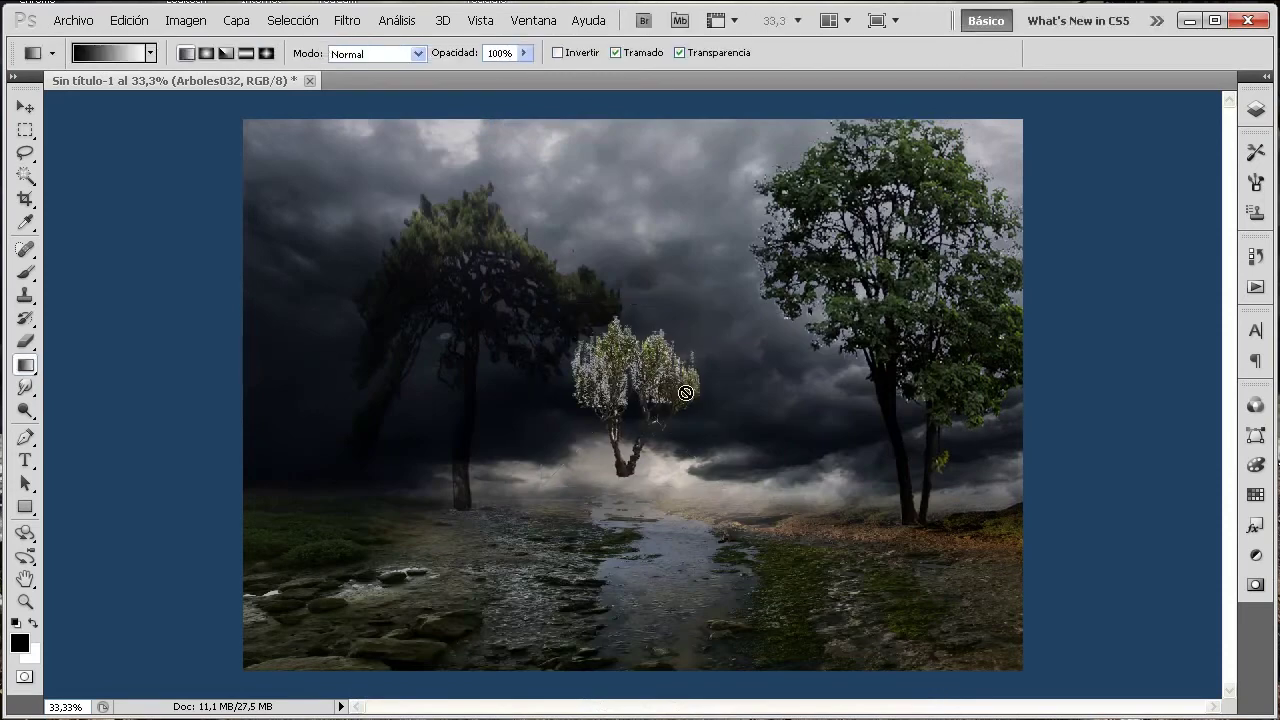
# - Rasterize the Arboles032 layer
pyautogui.click(1255, 108)
pyautogui.rightClick(1144, 189)
pyautogui.click(990, 377)
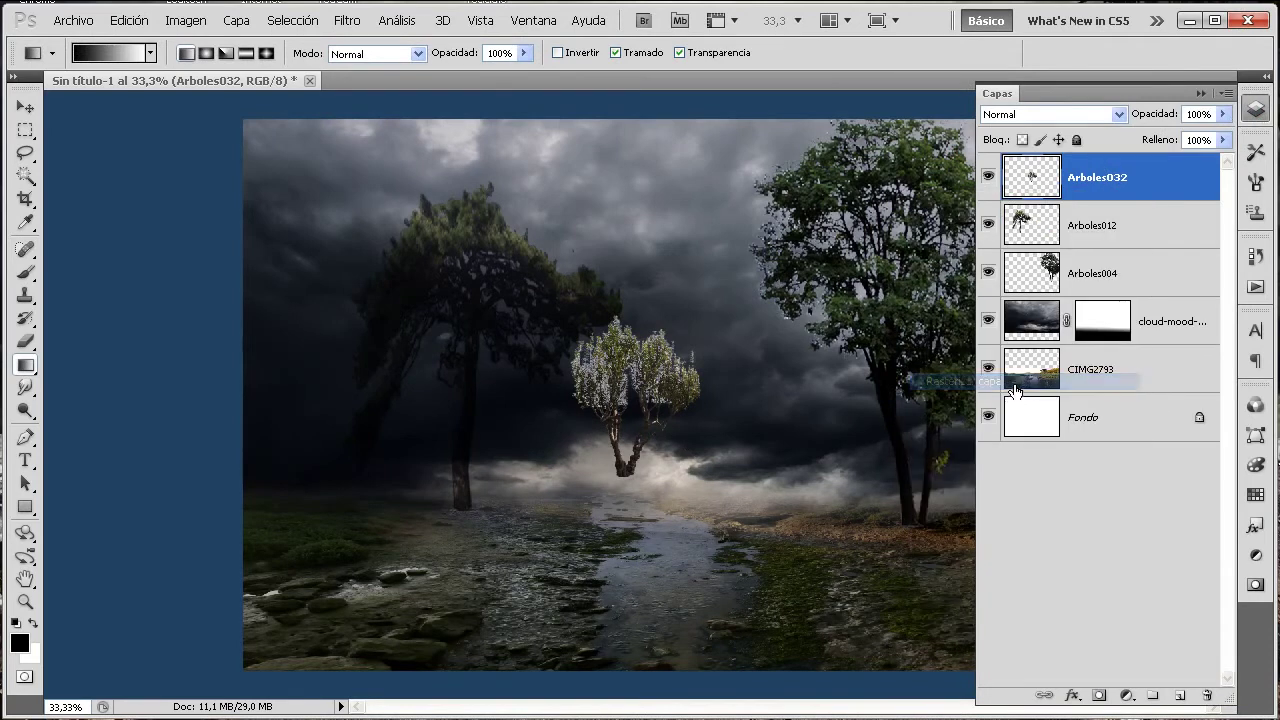
# - Free-transform Arboles032 to about 225% × 287%, filling the left foreground down to the riverbank
pyautogui.click(129, 20)
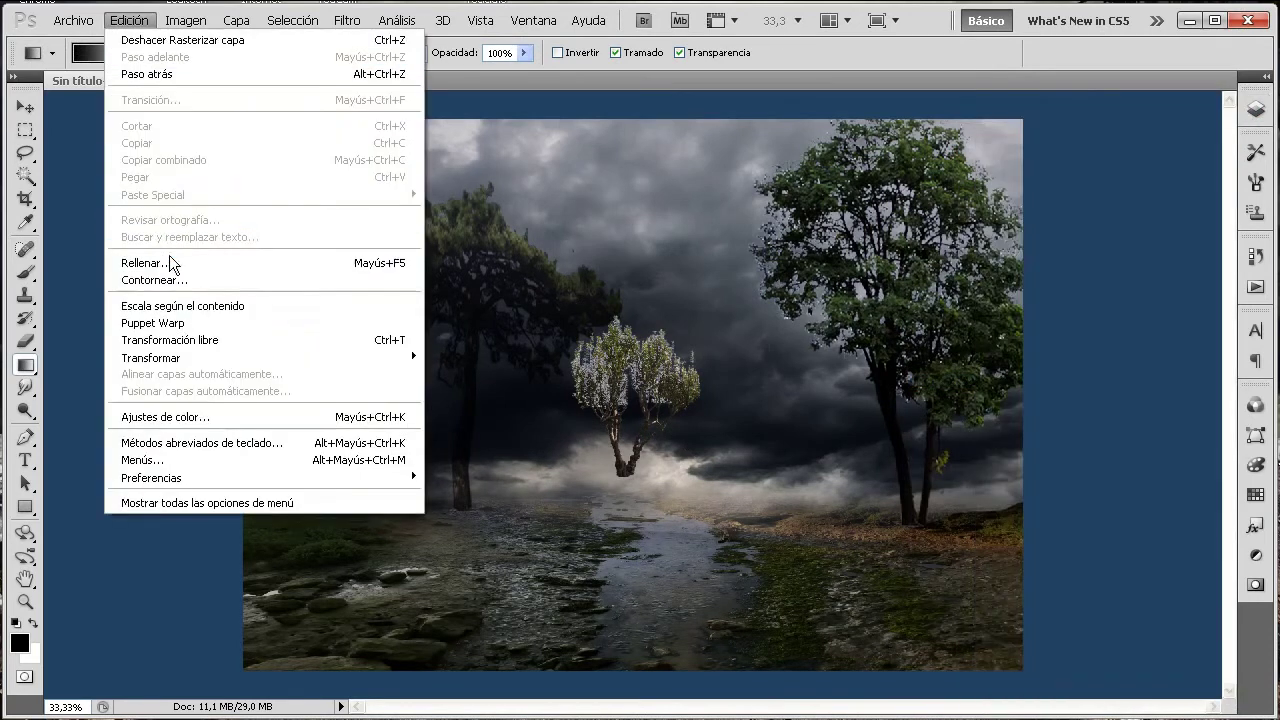
pyautogui.click(183, 338)
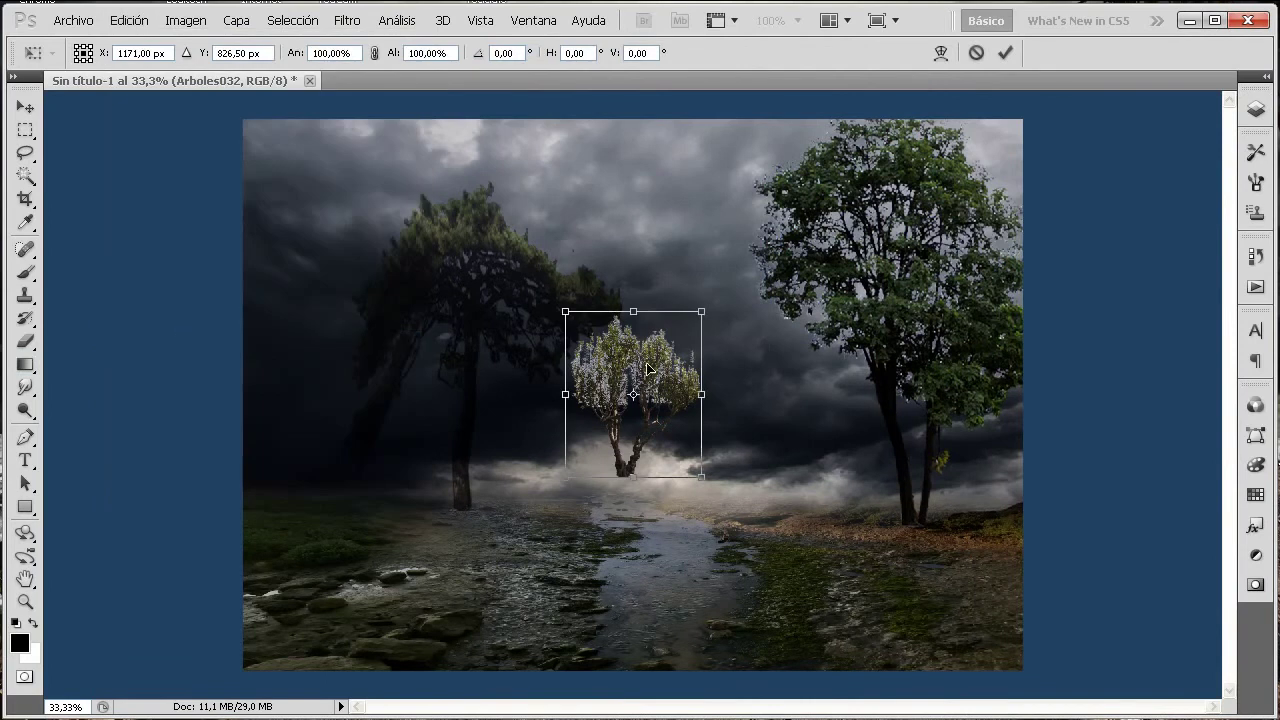
pyautogui.moveTo(648, 370); pyautogui.dragTo(380, 183)
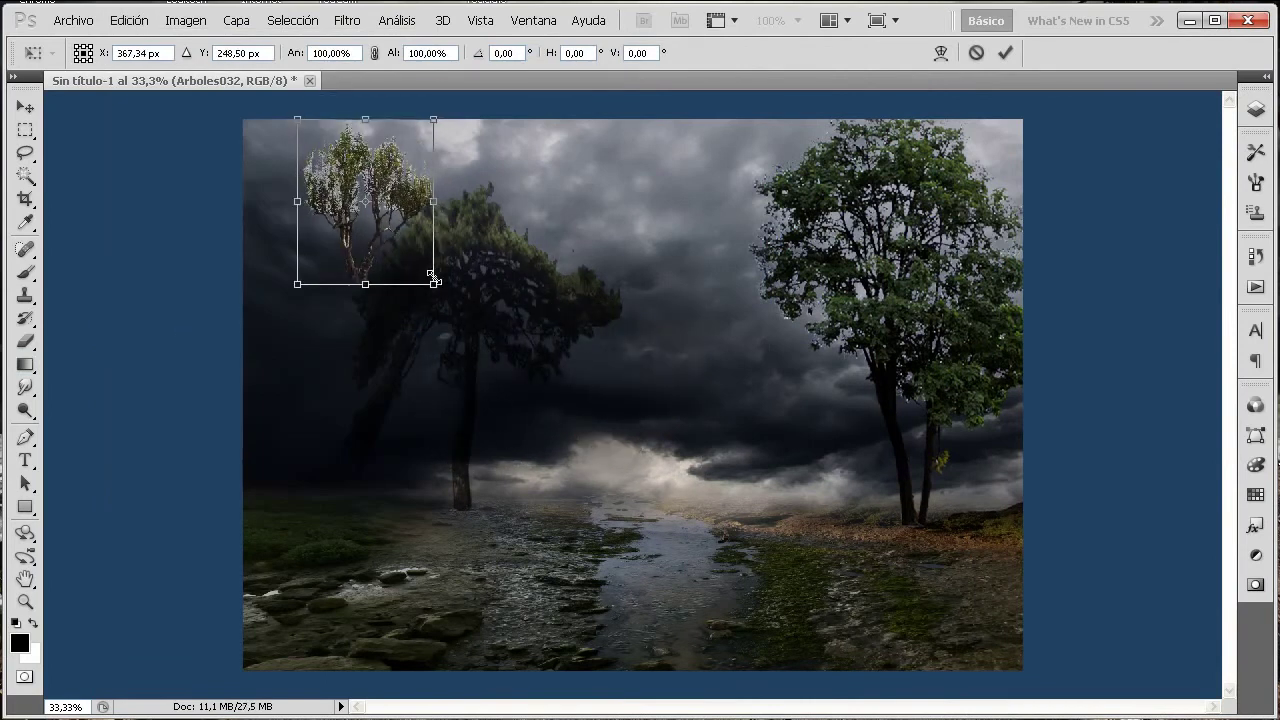
pyautogui.moveTo(432, 283); pyautogui.dragTo(556, 572)
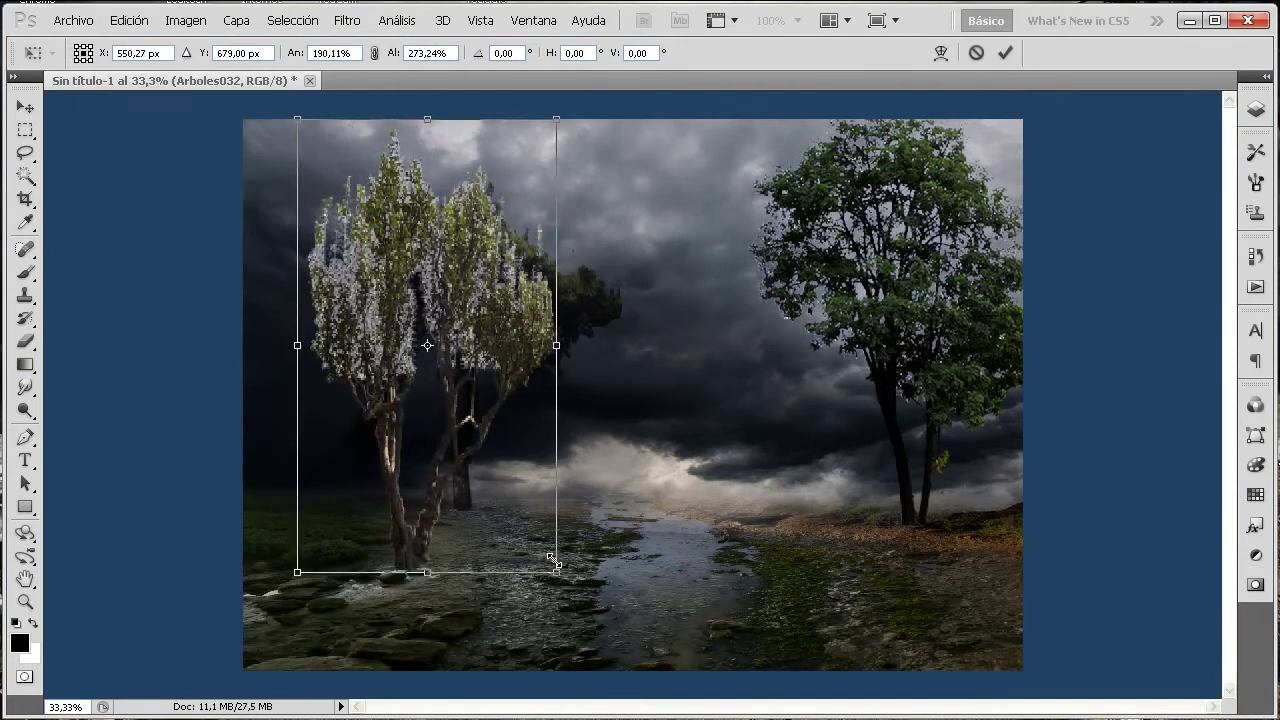
pyautogui.moveTo(293, 345); pyautogui.dragTo(251, 345)
pyautogui.moveTo(405, 119); pyautogui.dragTo(403, 102)
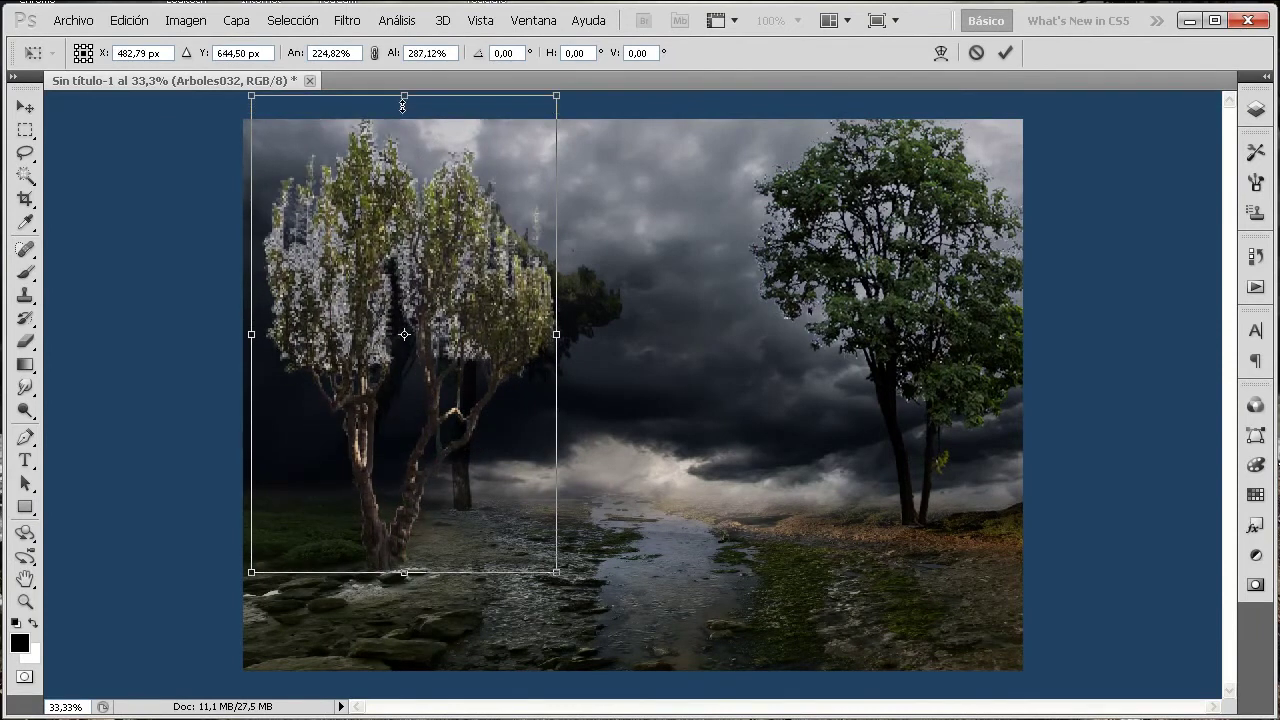
pyautogui.press('Return')
pyautogui.press('g')
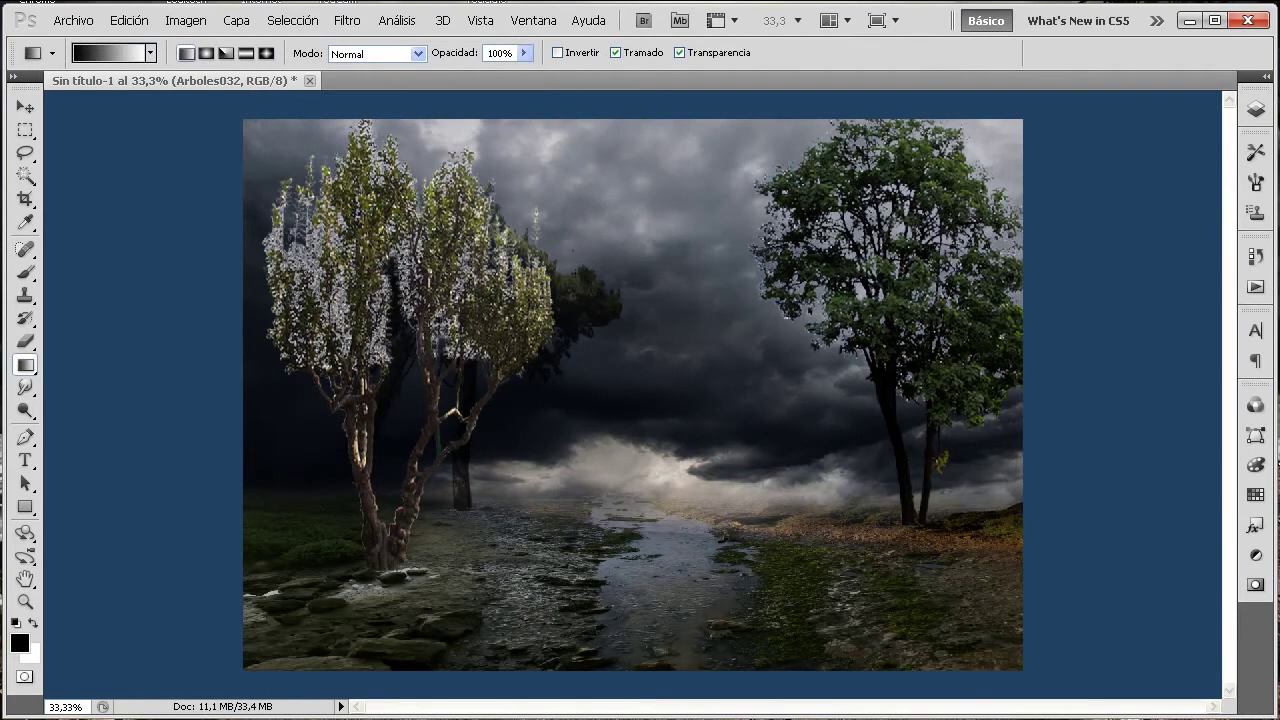
# - Set Arboles032 to Multiplicar at 84% opacity and duplicate it as Arboles032 copia
pyautogui.click(1255, 111)
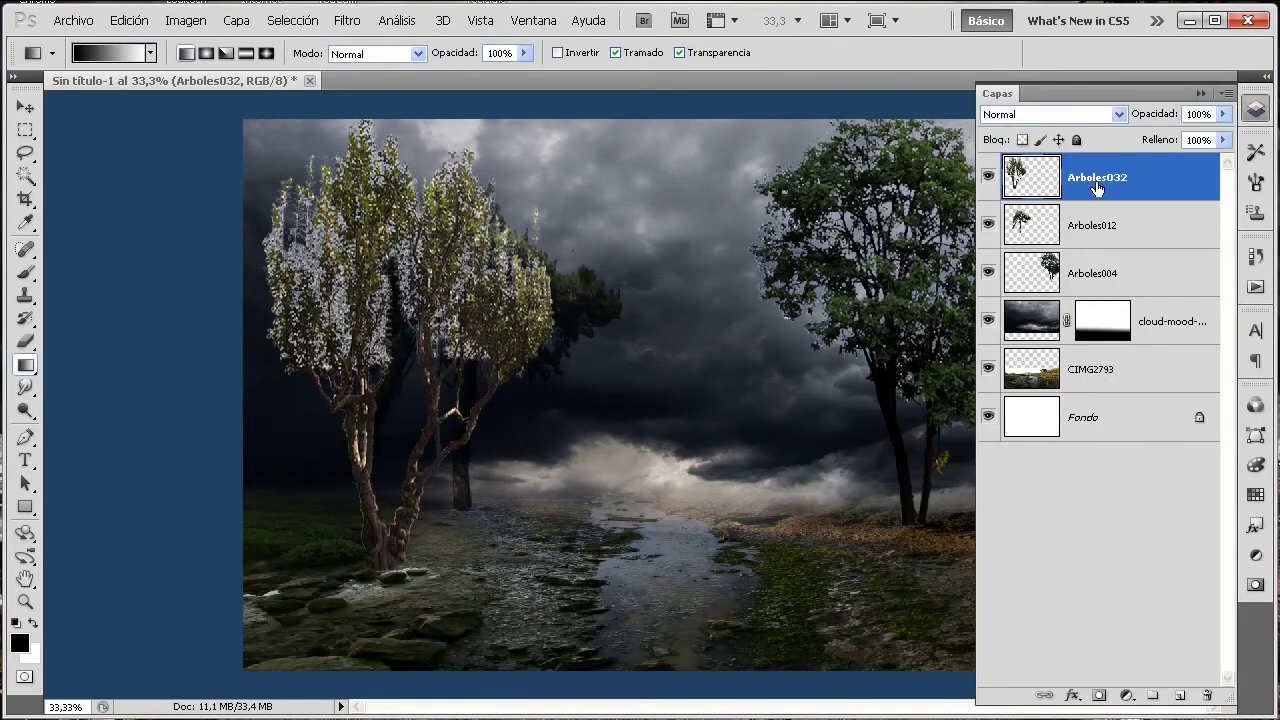
pyautogui.click(1118, 114)
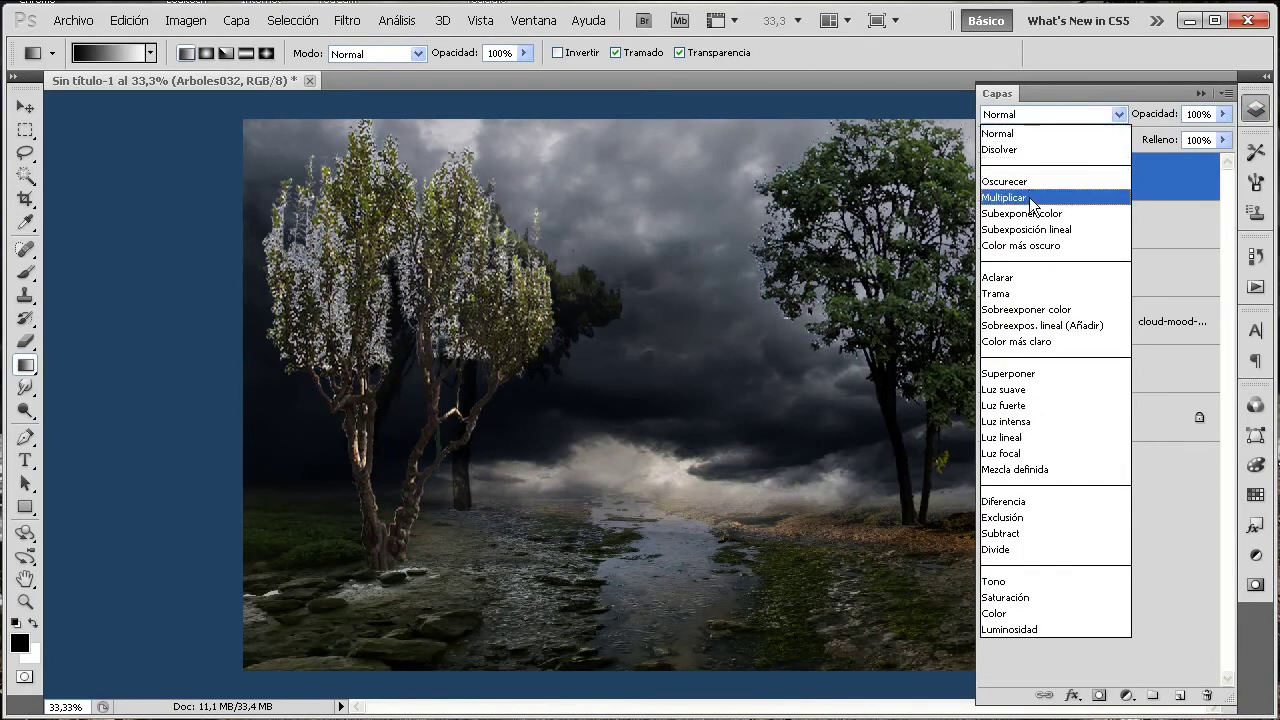
pyautogui.click(1033, 199)
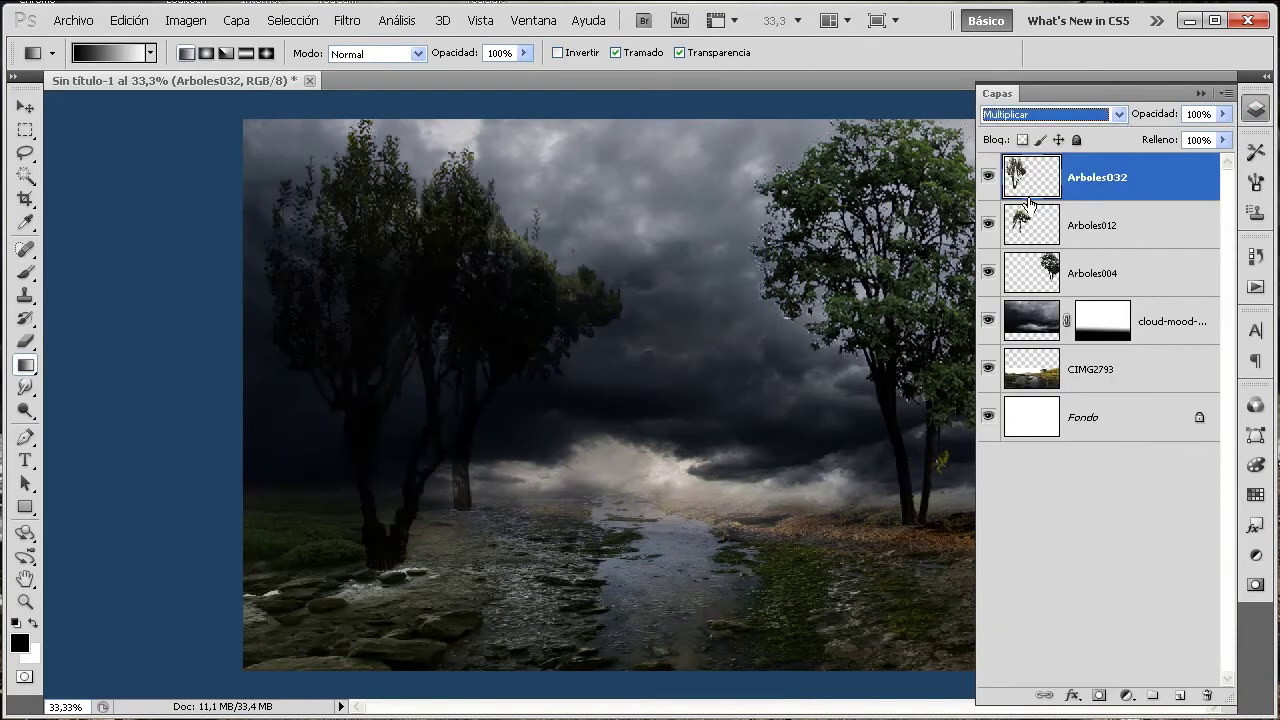
pyautogui.click(1222, 114)
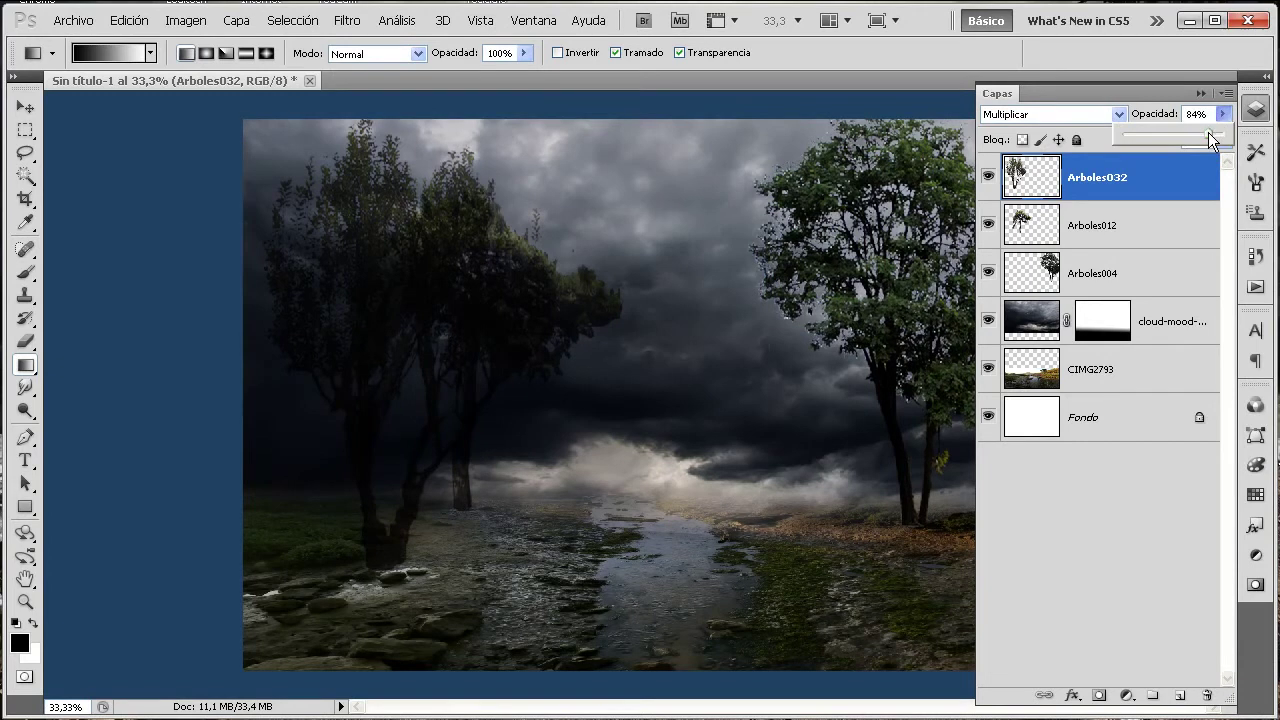
pyautogui.click(1118, 178)
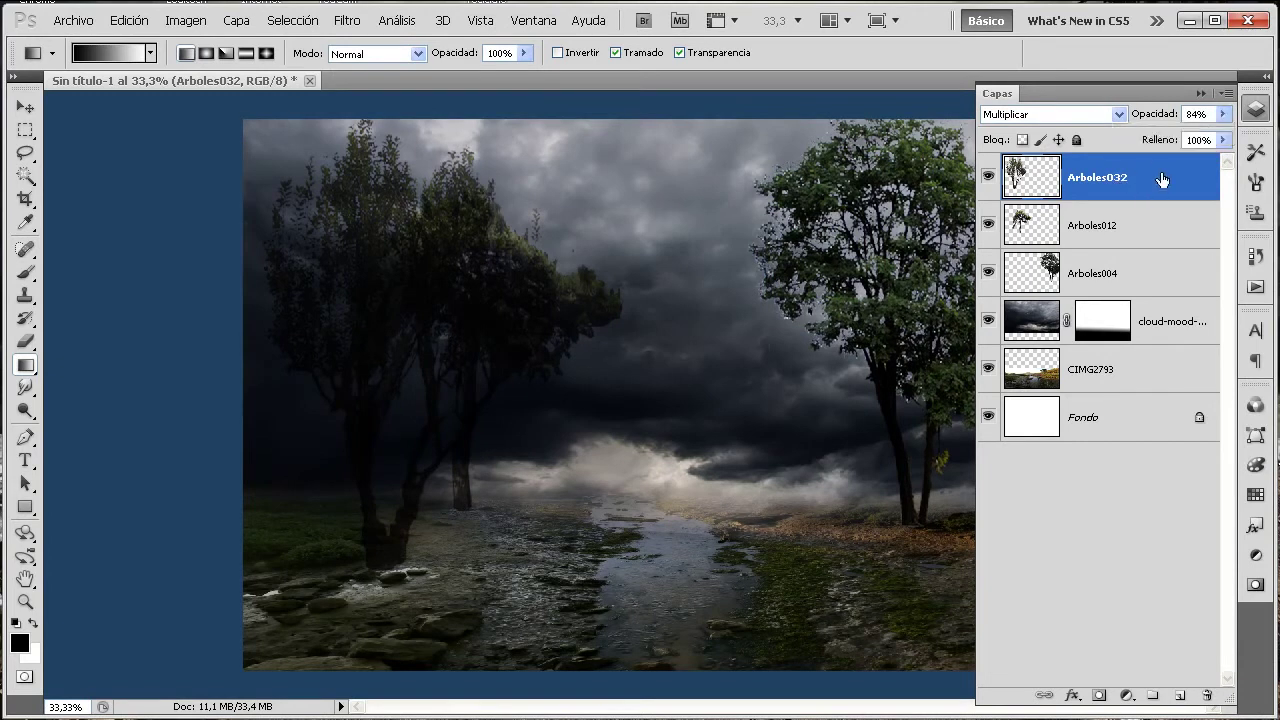
pyautogui.moveTo(1160, 178)
pyautogui.mouseDown()
pyautogui.moveTo(1126, 570)
pyautogui.moveTo(1177, 699)
pyautogui.mouseUp()
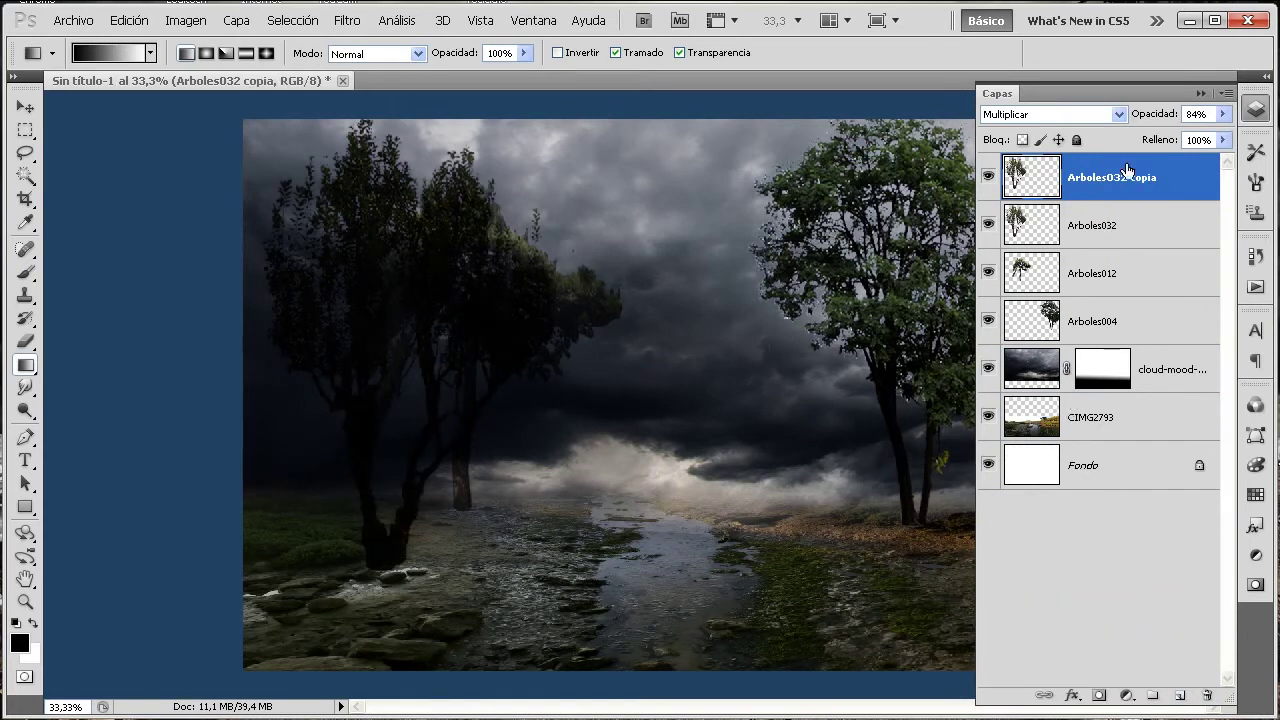
# - Return Arboles032 copia to Normal blending and add a layer mask to it
pyautogui.click(1118, 114)
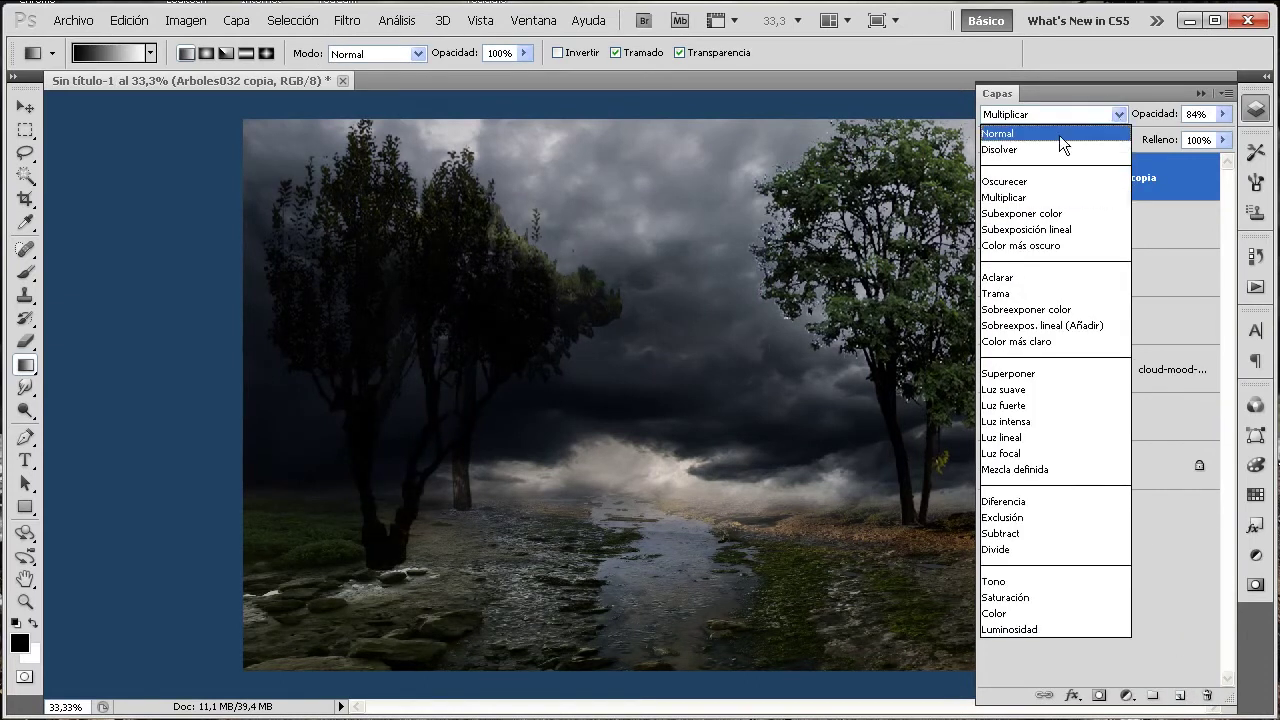
pyautogui.click(1059, 135)
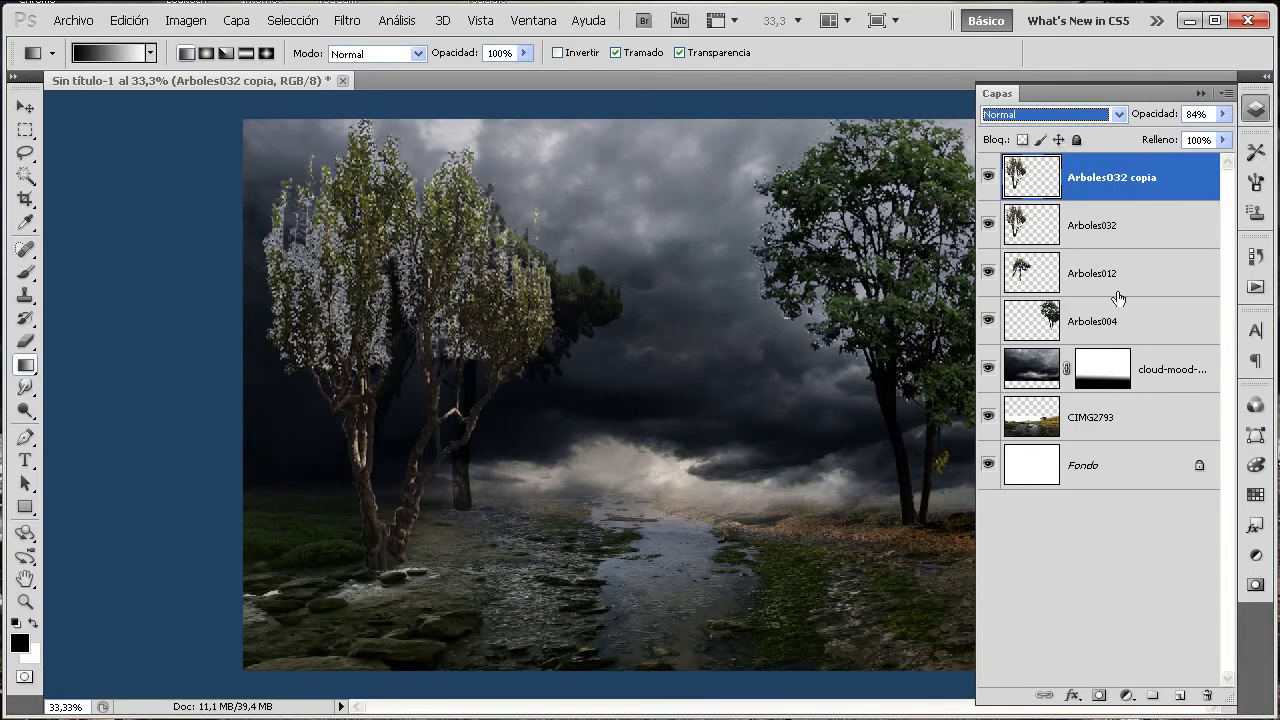
pyautogui.click(1100, 695)
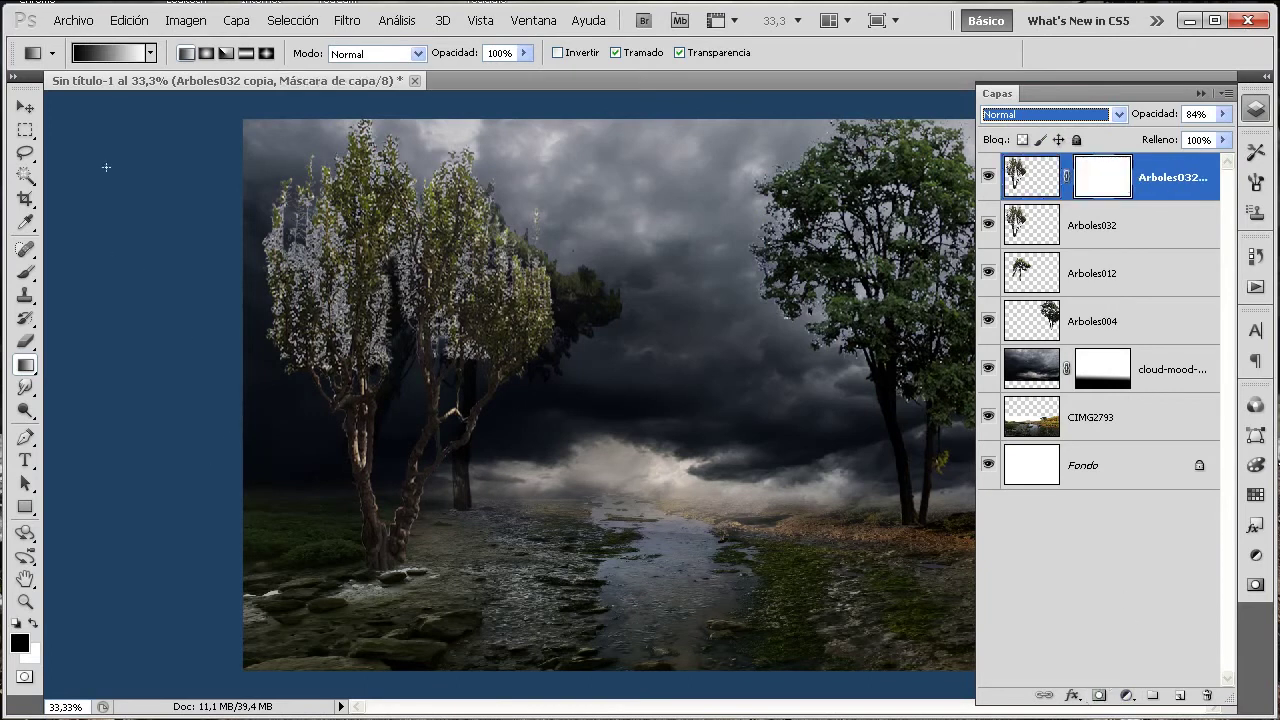
# - Paint black on the mask with a 56% opacity brush to hide the pale tree crowns
pyautogui.click(28, 271)
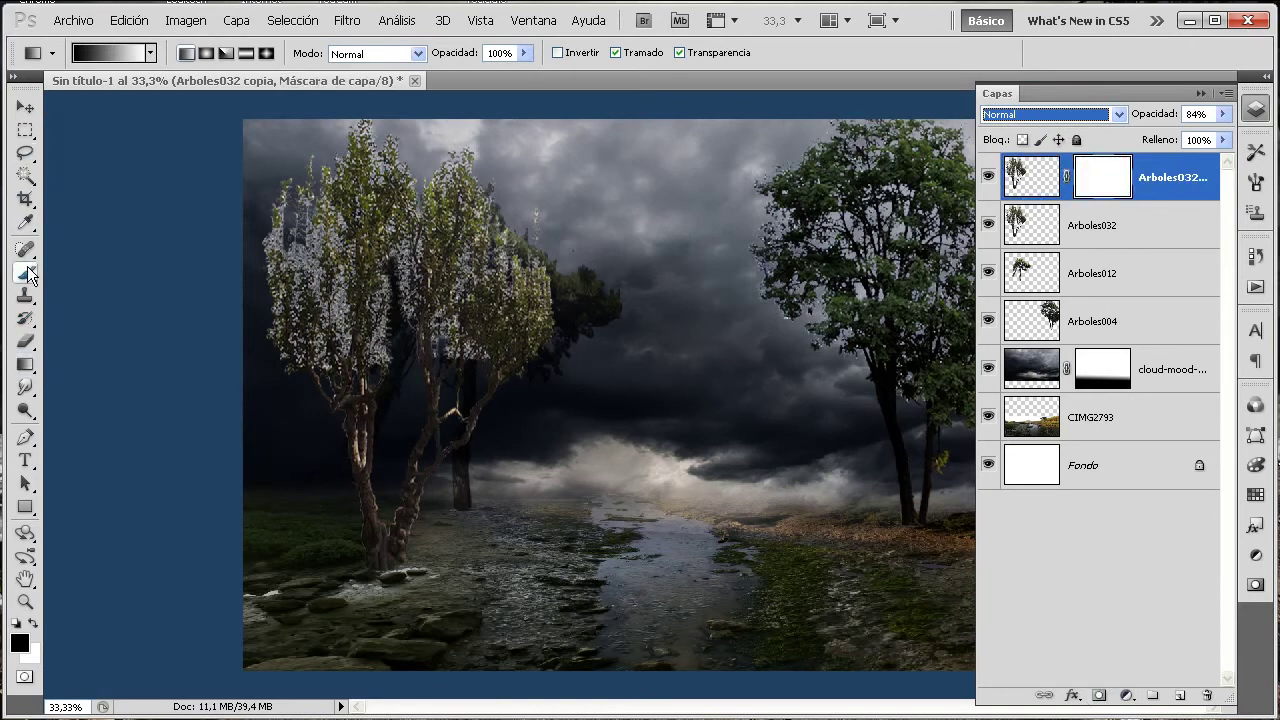
pyautogui.click(417, 53)
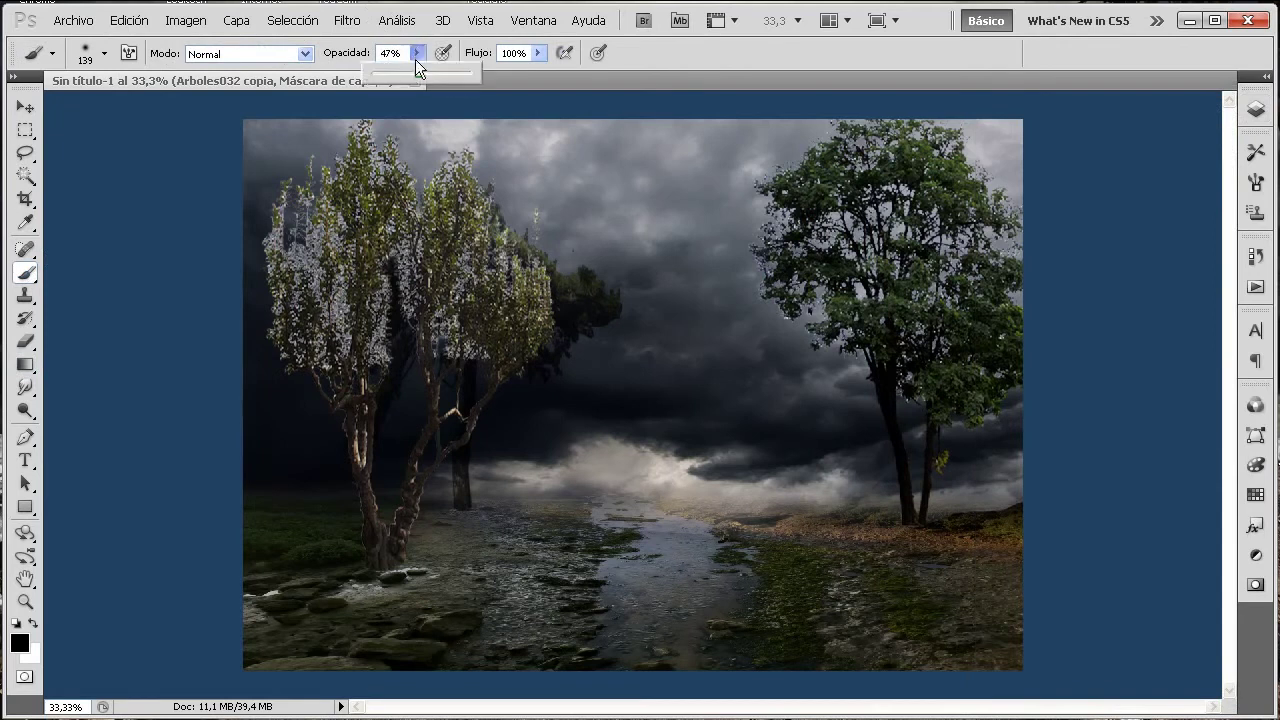
pyautogui.moveTo(422, 75); pyautogui.dragTo(427, 72)
pyautogui.moveTo(456, 248)
pyautogui.mouseDown()
pyautogui.moveTo(455, 182)
pyautogui.moveTo(533, 342)
pyautogui.moveTo(463, 265)
pyautogui.moveTo(421, 293)
pyautogui.moveTo(458, 330)
pyautogui.moveTo(503, 346)
pyautogui.moveTo(429, 300)
pyautogui.moveTo(486, 339)
pyautogui.moveTo(440, 337)
pyautogui.moveTo(380, 194)
pyautogui.moveTo(405, 165)
pyautogui.moveTo(374, 185)
pyautogui.moveTo(345, 152)
pyautogui.moveTo(306, 171)
pyautogui.moveTo(277, 289)
pyautogui.moveTo(282, 243)
pyautogui.moveTo(320, 214)
pyautogui.moveTo(329, 251)
pyautogui.moveTo(283, 254)
pyautogui.moveTo(300, 340)
pyautogui.moveTo(351, 277)
pyautogui.moveTo(363, 363)
pyautogui.moveTo(338, 326)
pyautogui.mouseUp()
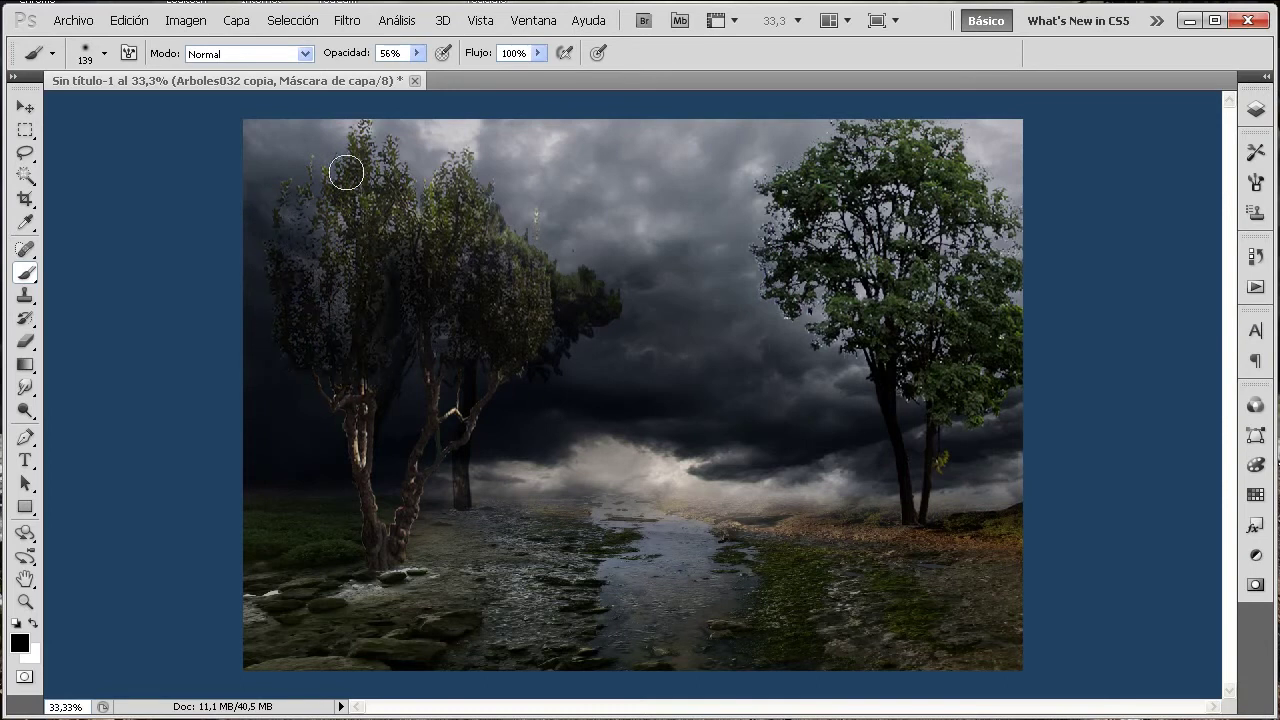
pyautogui.moveTo(471, 188)
pyautogui.mouseDown()
pyautogui.moveTo(523, 214)
pyautogui.moveTo(361, 348)
pyautogui.moveTo(329, 213)
pyautogui.mouseUp()
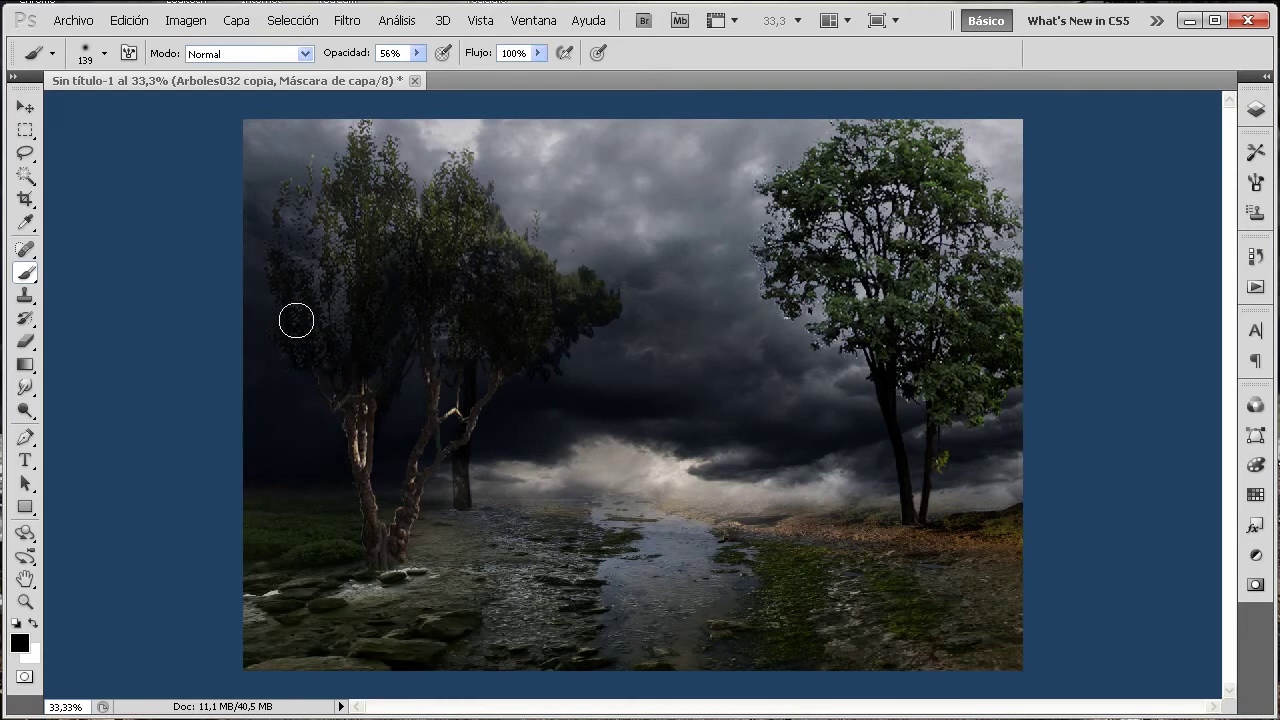
# - Zoom in on the left trunks and set the brush to 53 px at 28% opacity
pyautogui.click(26, 602)
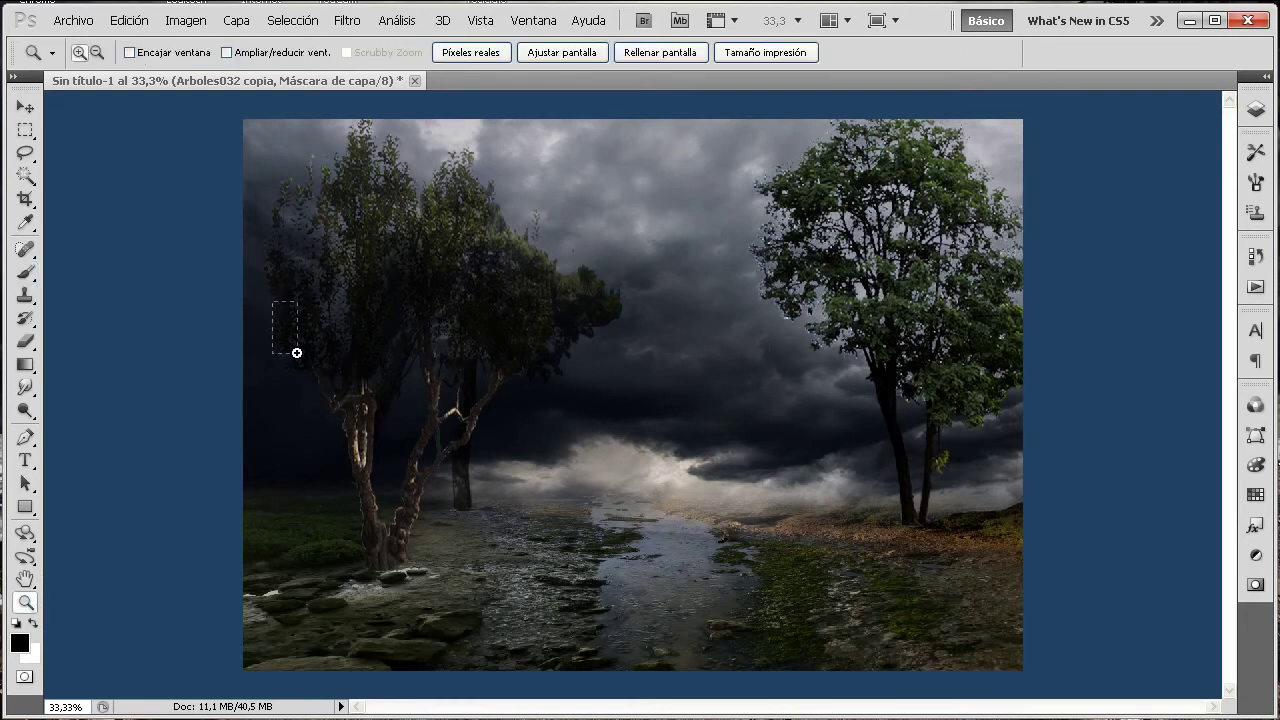
pyautogui.moveTo(297, 353); pyautogui.dragTo(503, 562)
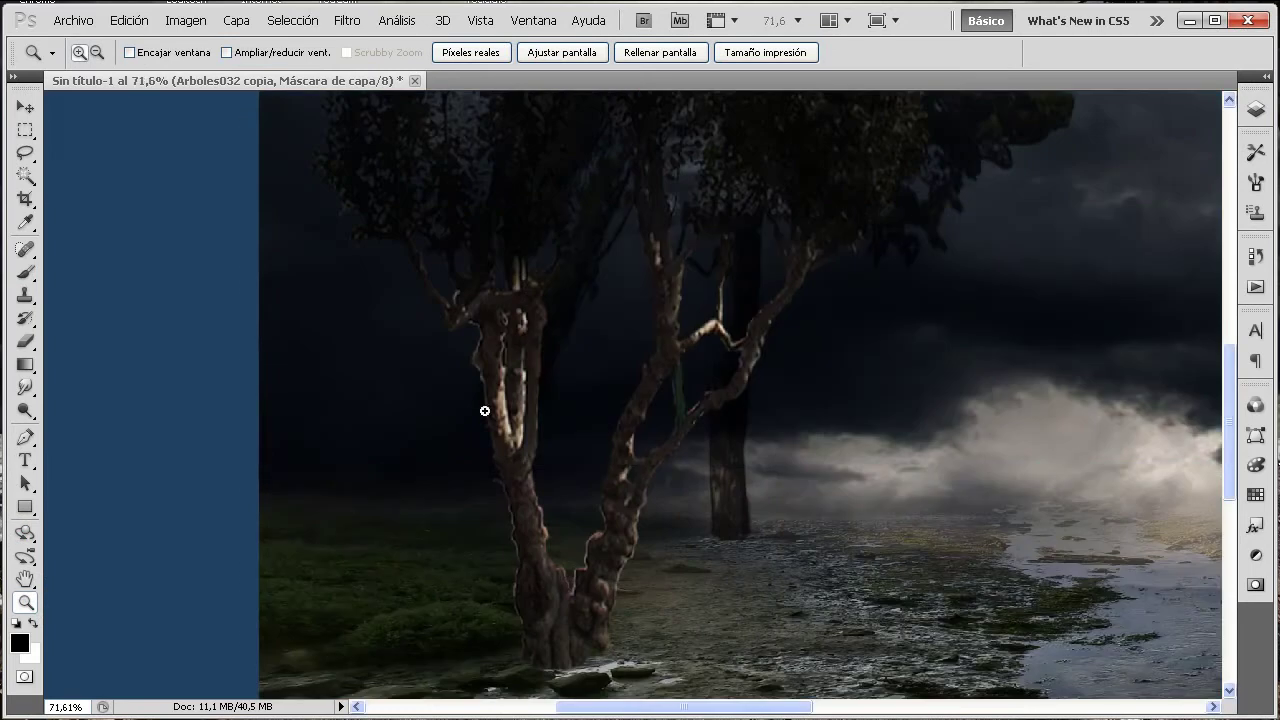
pyautogui.click(28, 274)
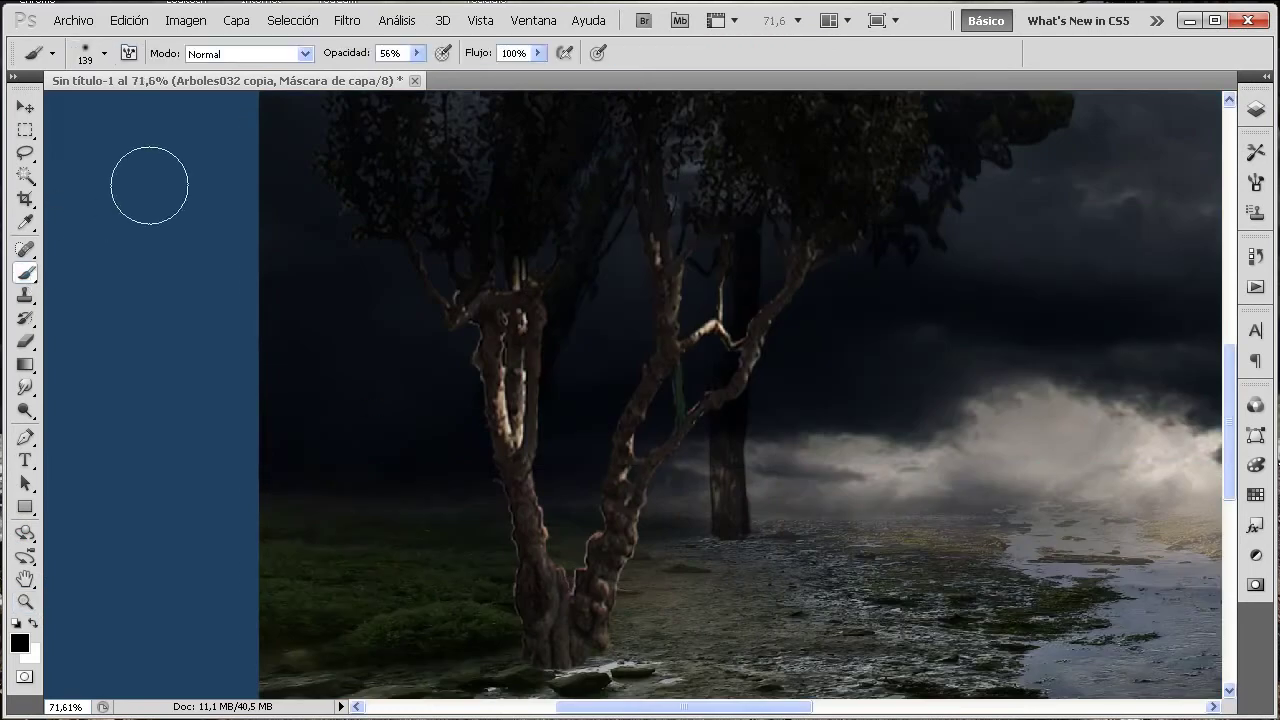
pyautogui.click(412, 57)
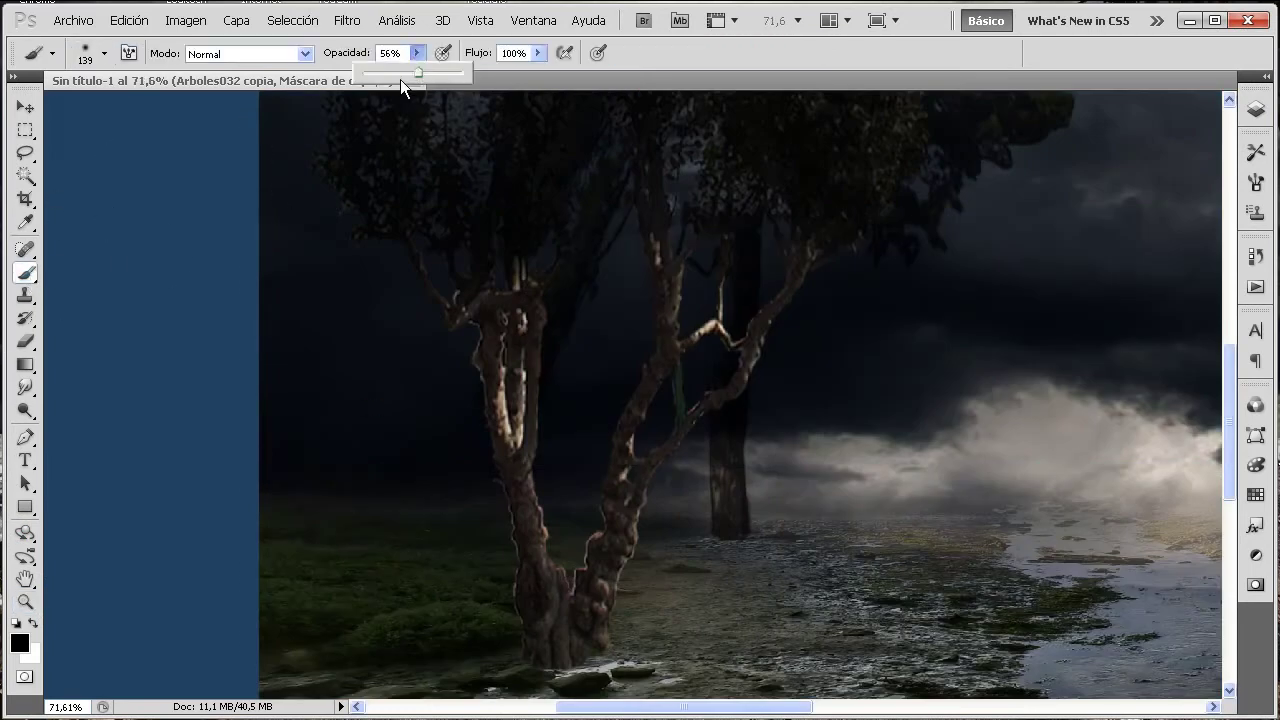
pyautogui.click(106, 54)
pyautogui.click(84, 108)
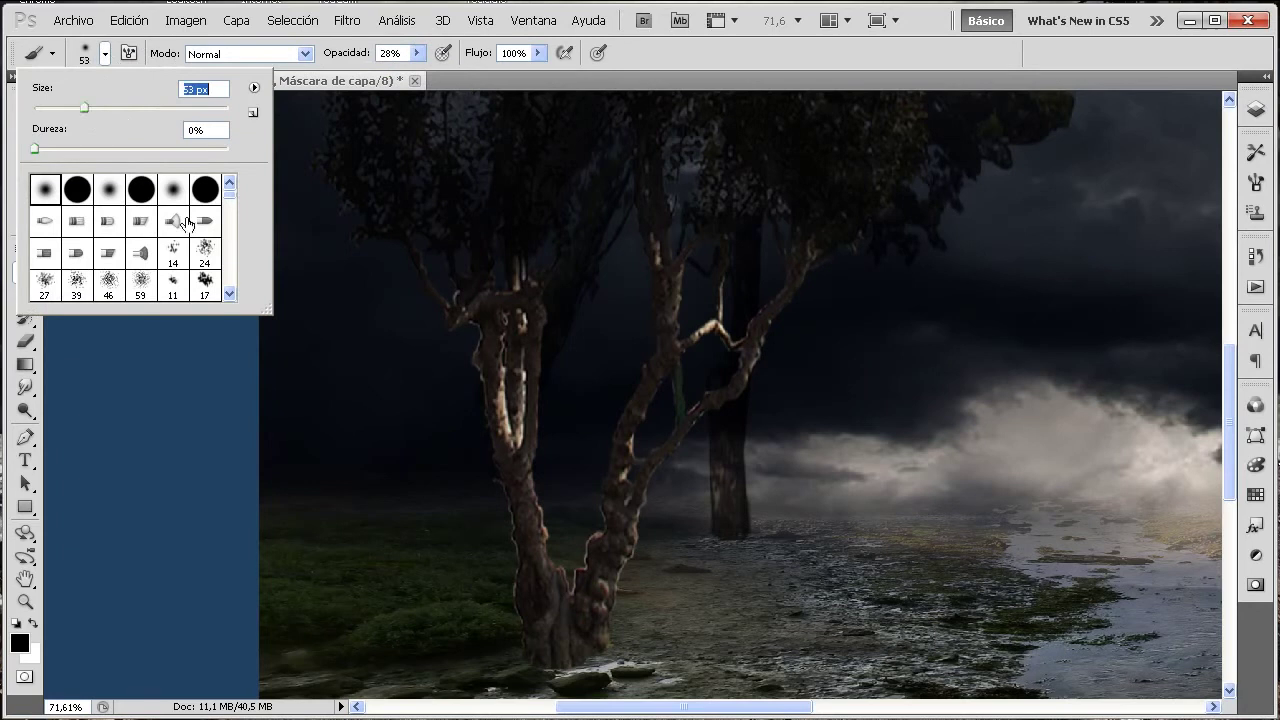
pyautogui.click(700, 331)
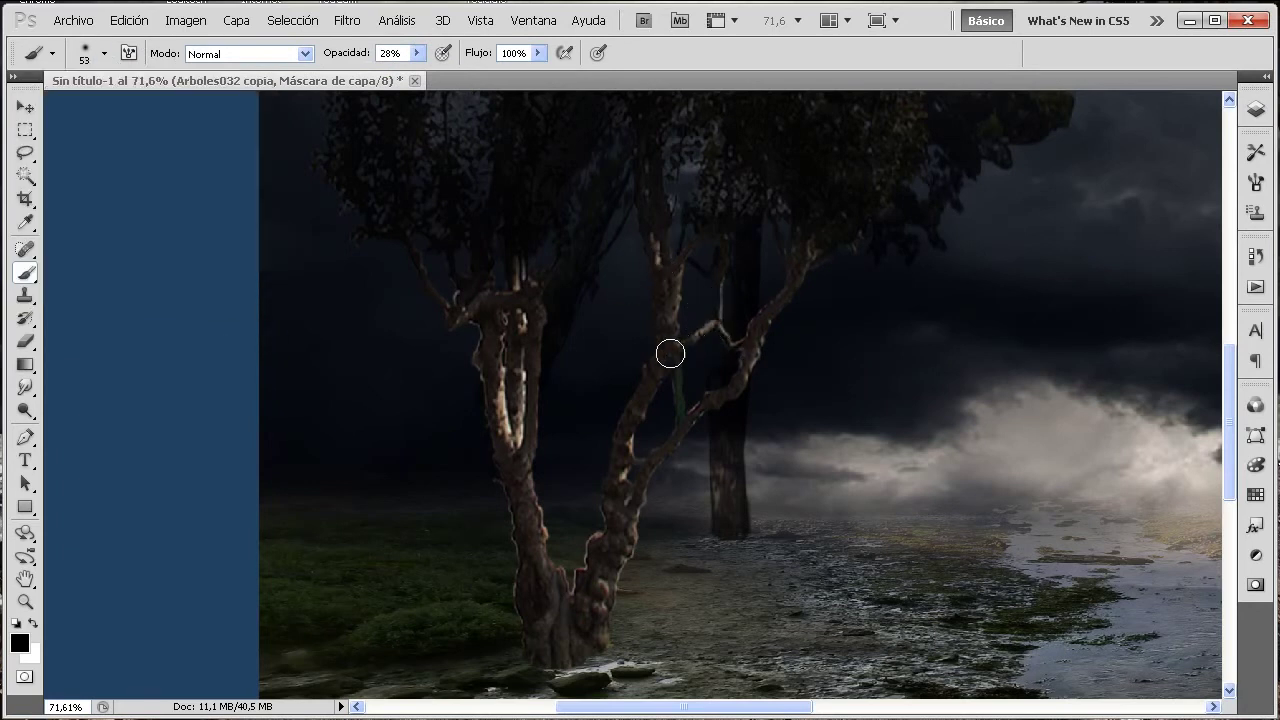
# - Paint black along the trunk and branch-fork highlights on the mask, then zoom back out
pyautogui.moveTo(523, 365)
pyautogui.mouseDown()
pyautogui.moveTo(526, 340)
pyautogui.moveTo(507, 416)
pyautogui.moveTo(460, 323)
pyautogui.moveTo(509, 493)
pyautogui.moveTo(522, 637)
pyautogui.mouseUp()
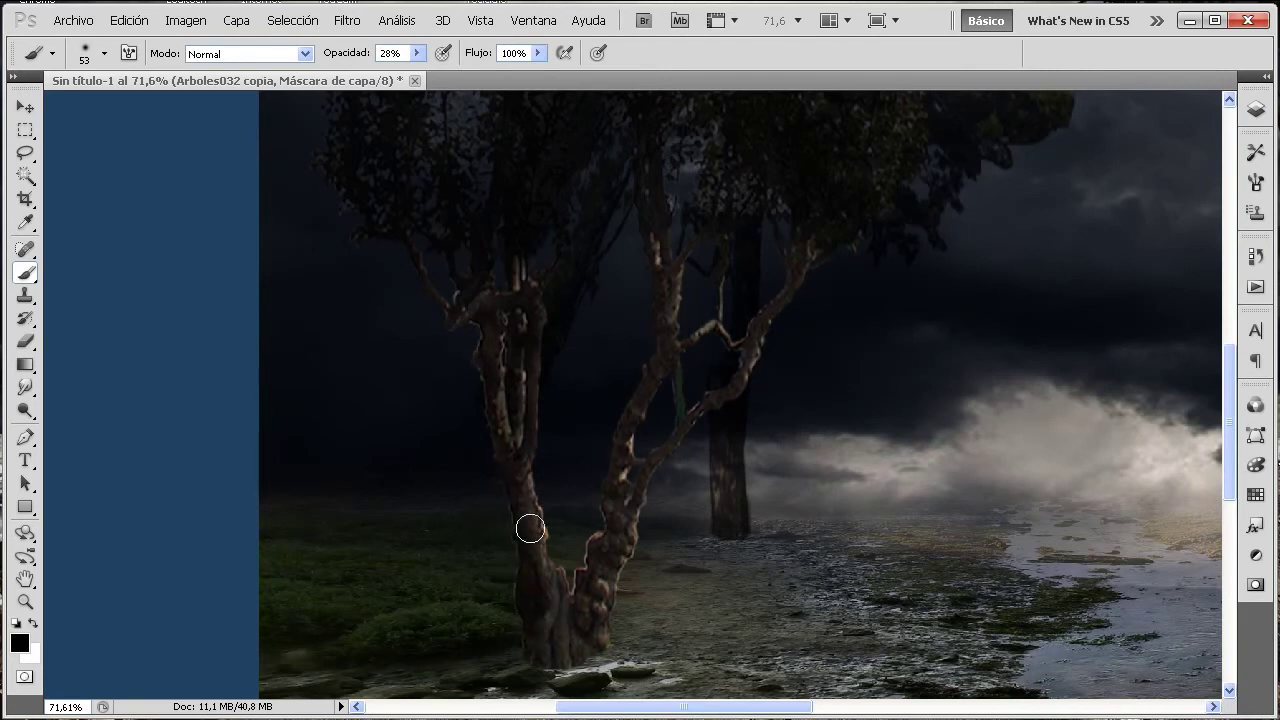
pyautogui.moveTo(511, 543)
pyautogui.mouseDown()
pyautogui.moveTo(583, 566)
pyautogui.moveTo(628, 464)
pyautogui.mouseUp()
pyautogui.moveTo(700, 405)
pyautogui.mouseDown()
pyautogui.moveTo(757, 351)
pyautogui.moveTo(634, 509)
pyautogui.moveTo(643, 549)
pyautogui.moveTo(609, 589)
pyautogui.moveTo(608, 624)
pyautogui.moveTo(606, 549)
pyautogui.moveTo(643, 523)
pyautogui.moveTo(571, 580)
pyautogui.moveTo(534, 531)
pyautogui.moveTo(529, 289)
pyautogui.mouseUp()
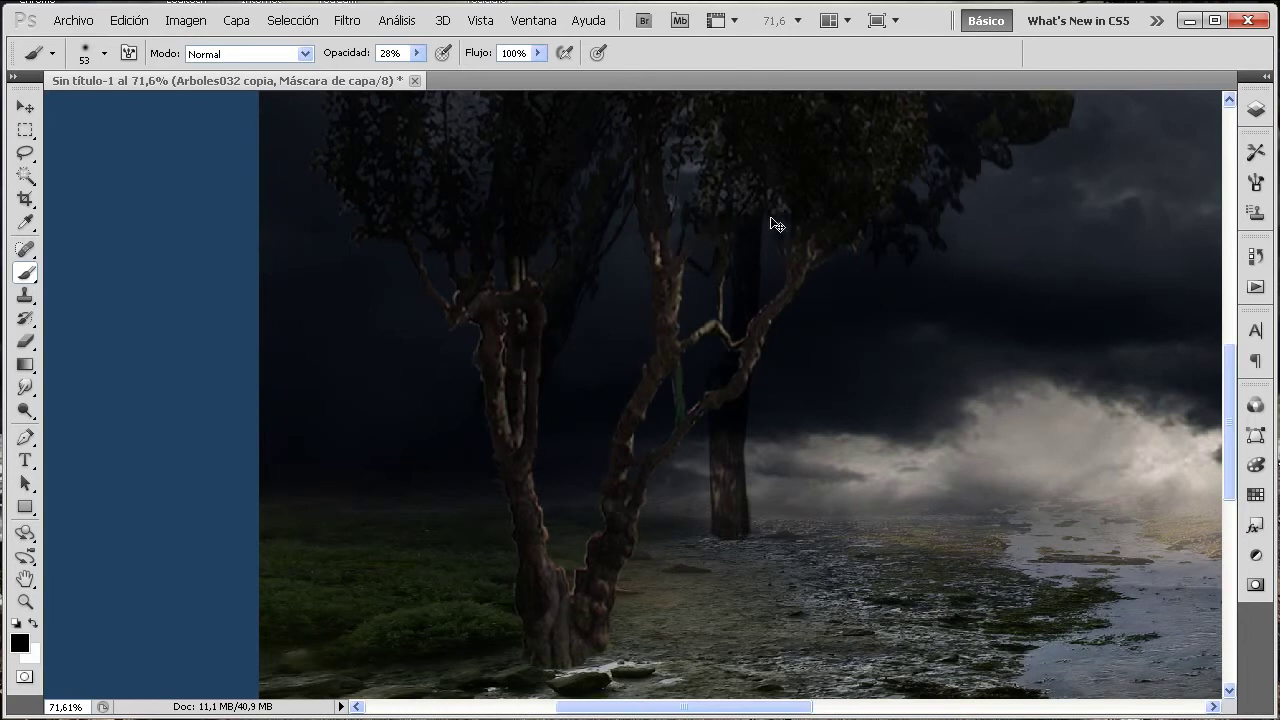
pyautogui.hotkey('ctrl', '-')
pyautogui.hotkey('ctrl', '-')
pyautogui.hotkey('ctrl', '-')
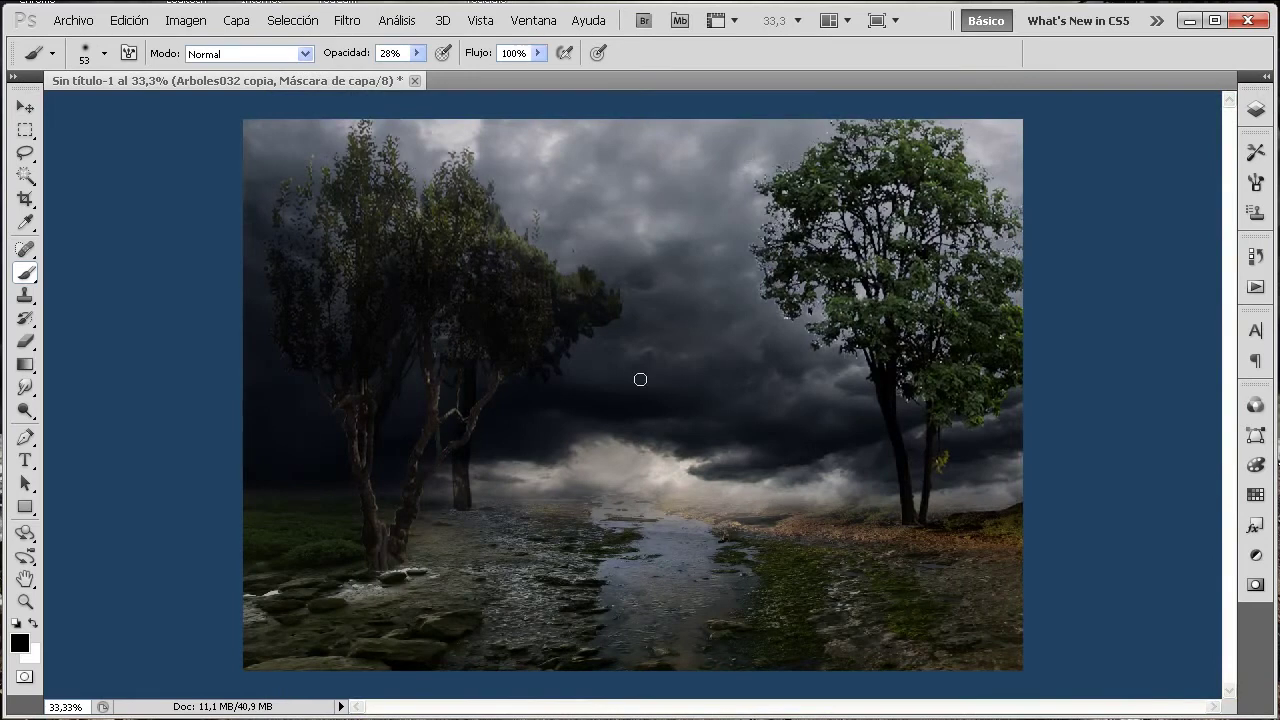
# - Place the Arboles030 tree image into the centre of the montage with Colocar
pyautogui.click(73, 20)
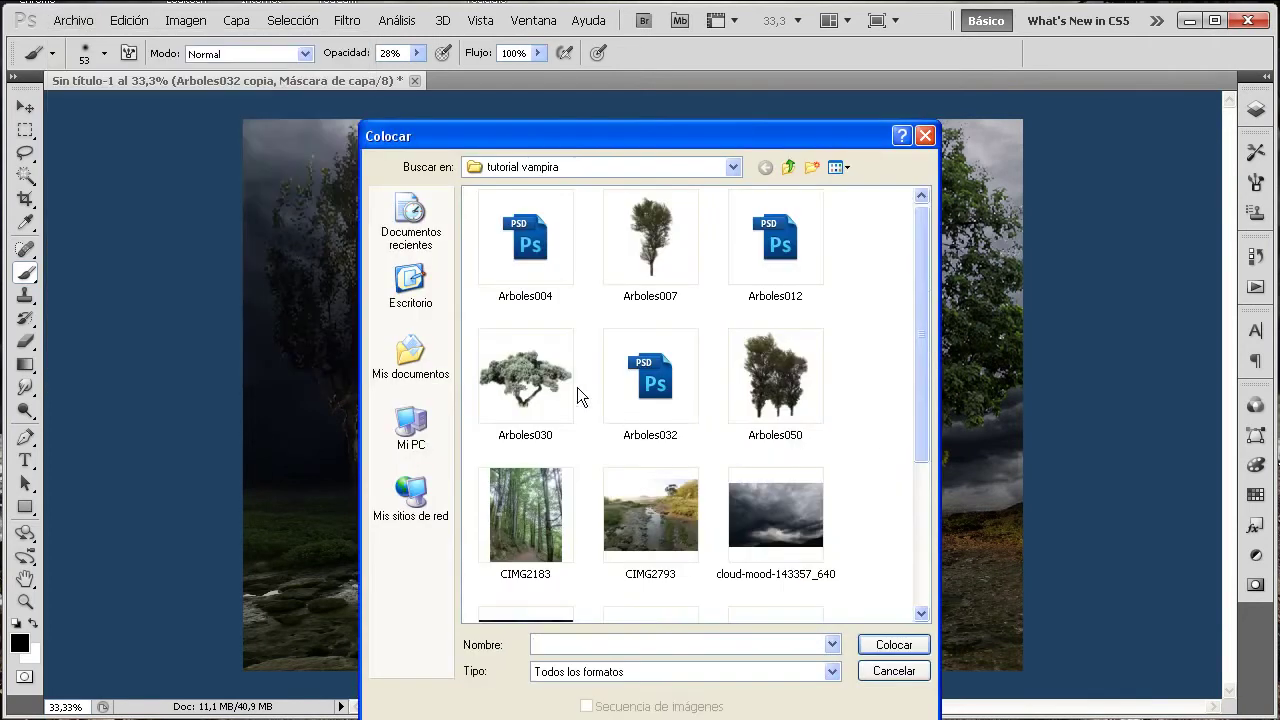
pyautogui.click(539, 382)
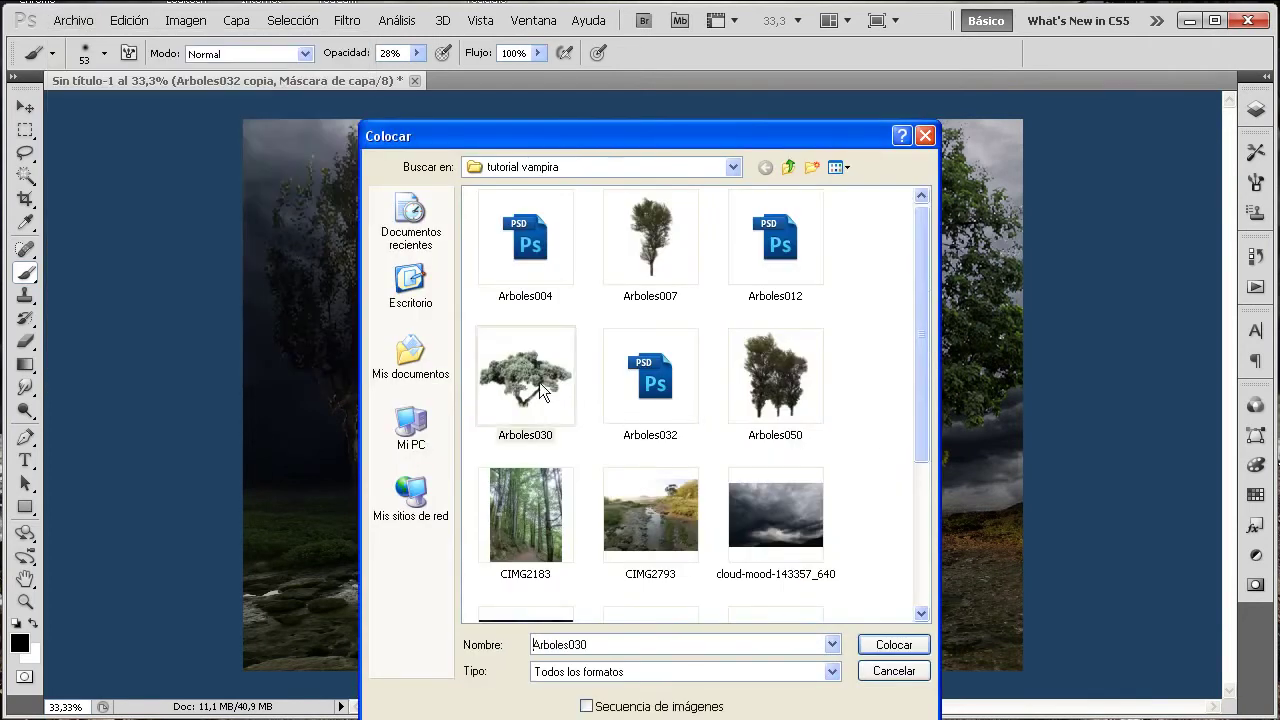
pyautogui.click(895, 645)
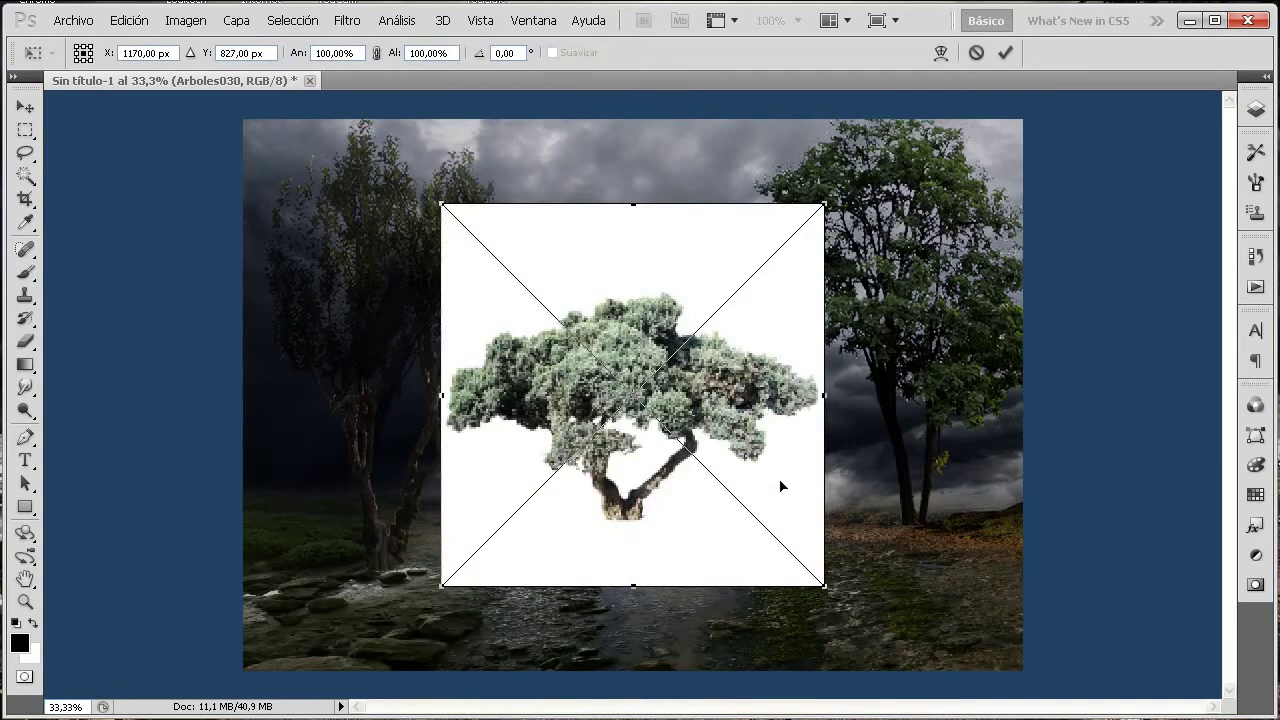
pyautogui.press('Return')
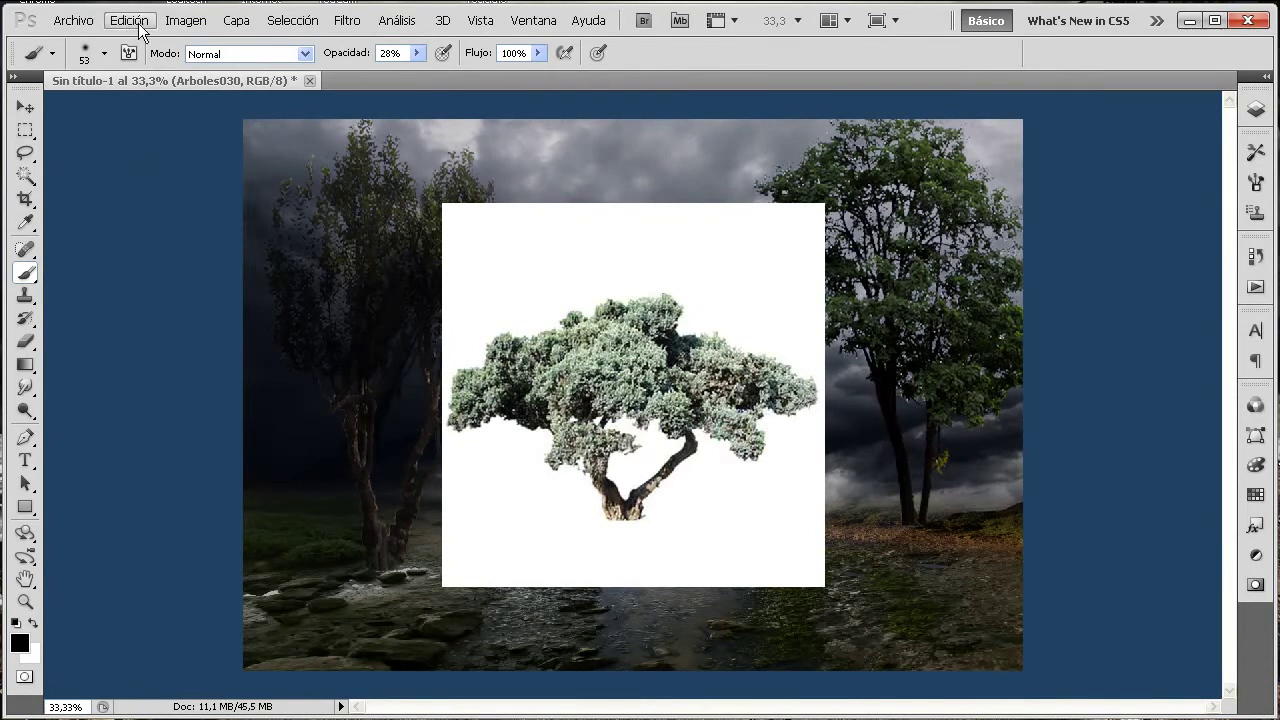
# - Rasterize the Arboles030 tree layer after the smart-object error blocks deleting its white background
pyautogui.click(25, 176)
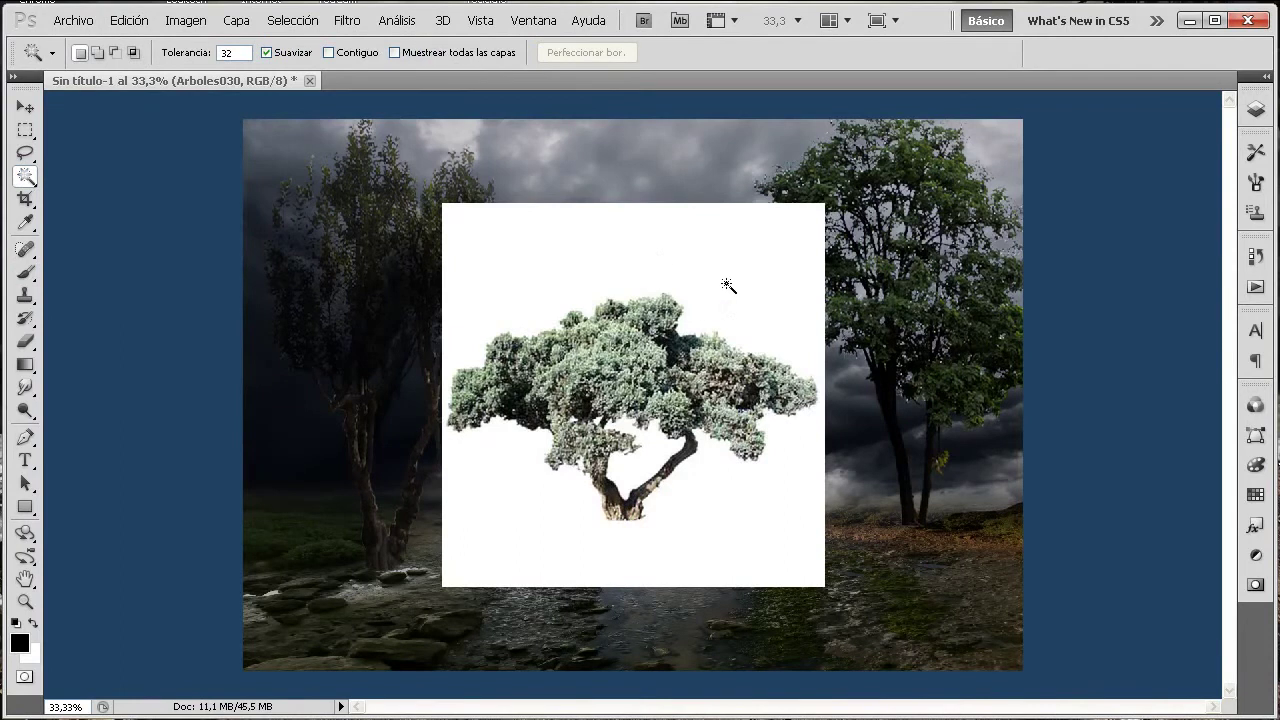
pyautogui.click(700, 242)
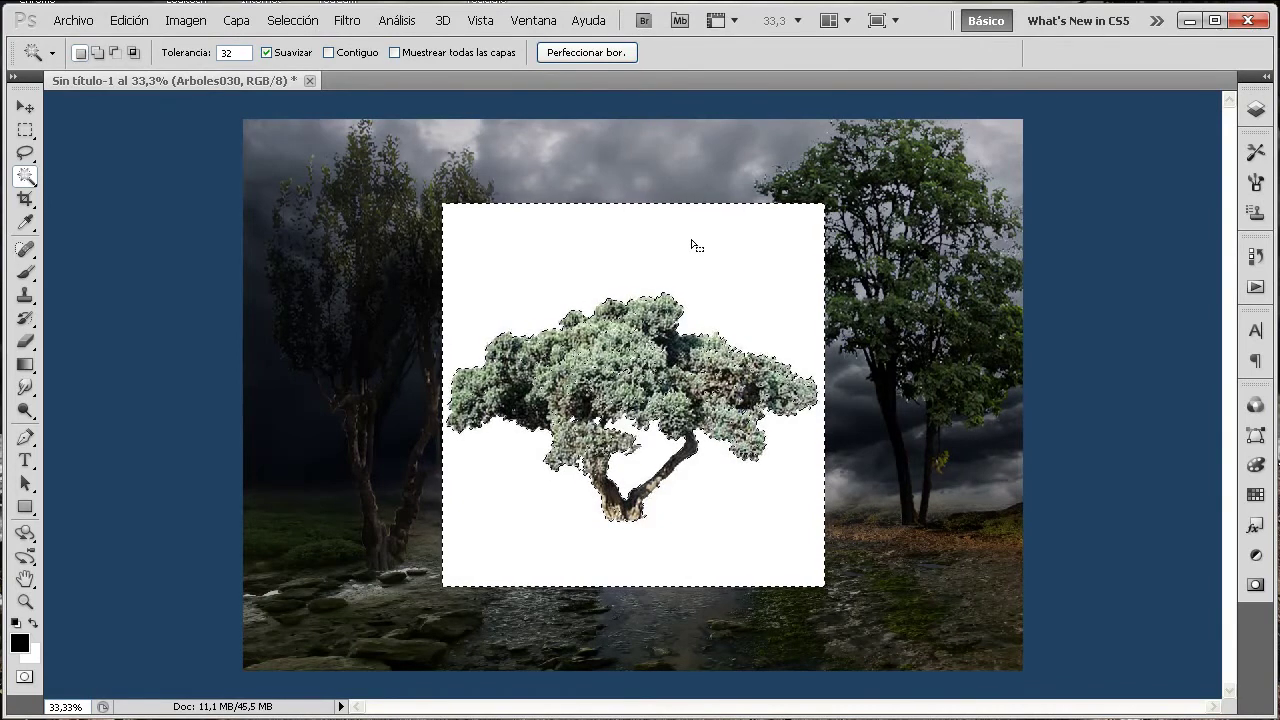
pyautogui.press('Delete')
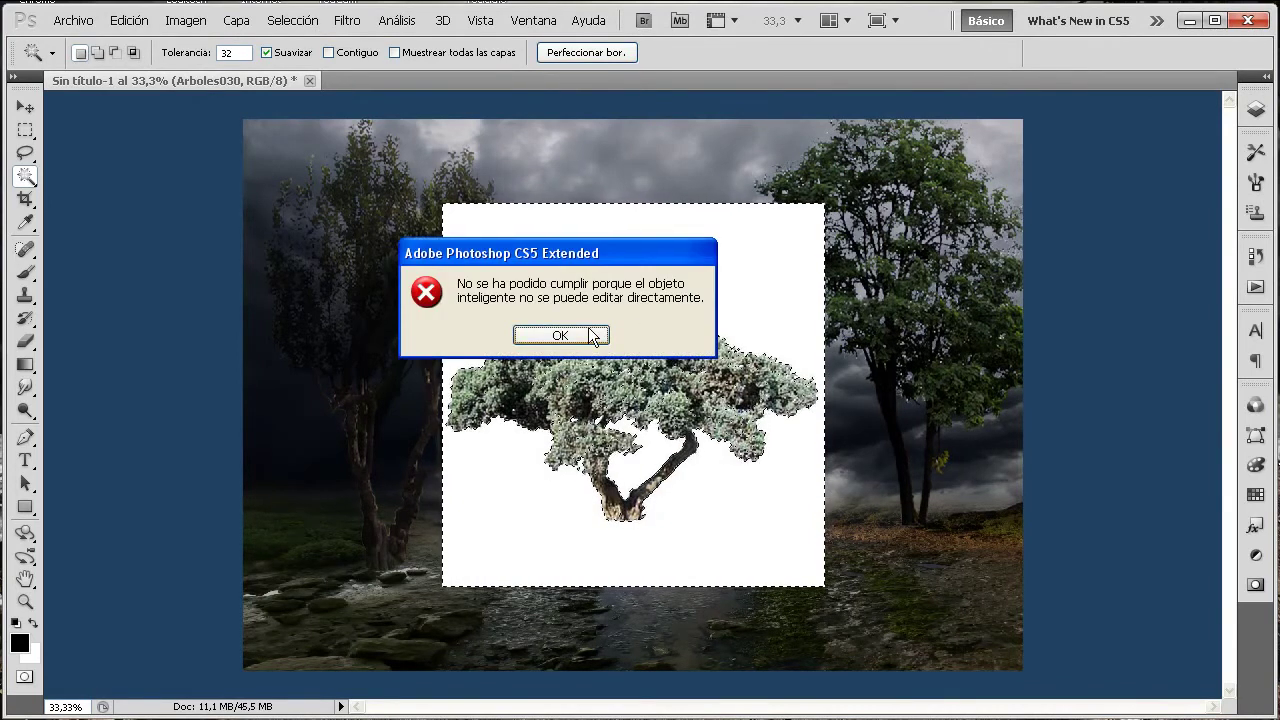
pyautogui.click(591, 336)
pyautogui.click(1256, 110)
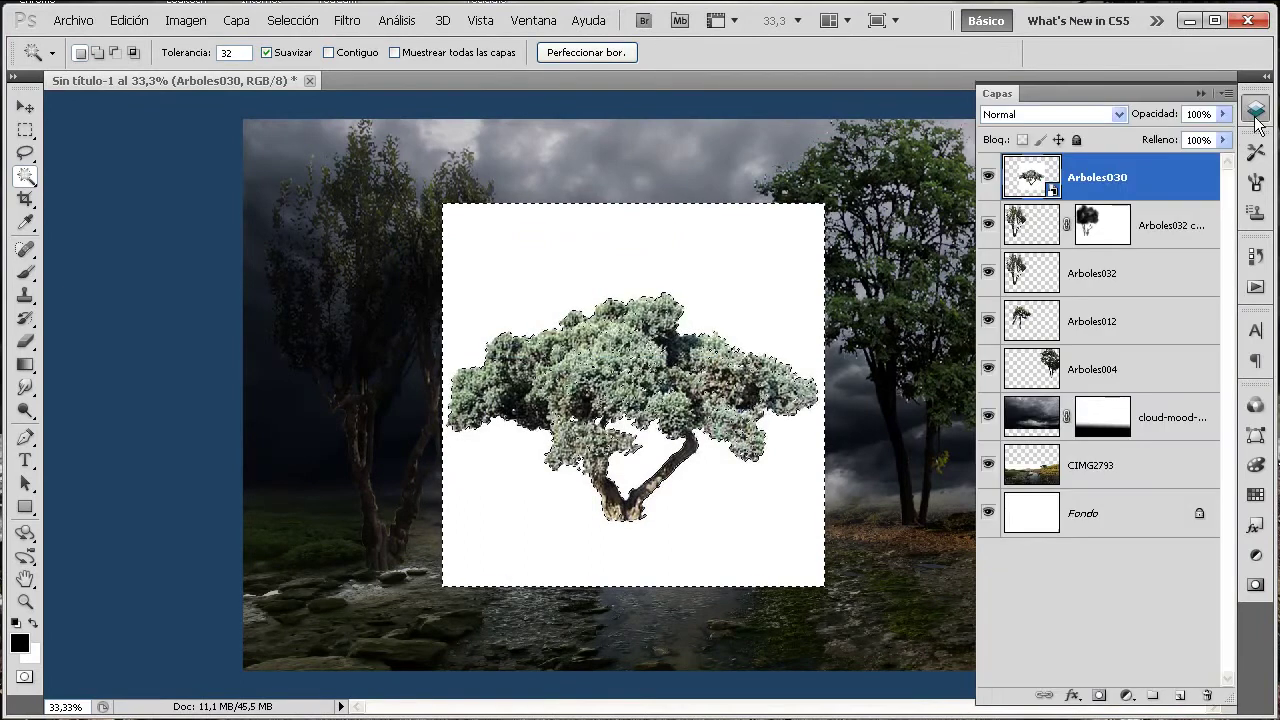
pyautogui.rightClick(1103, 186)
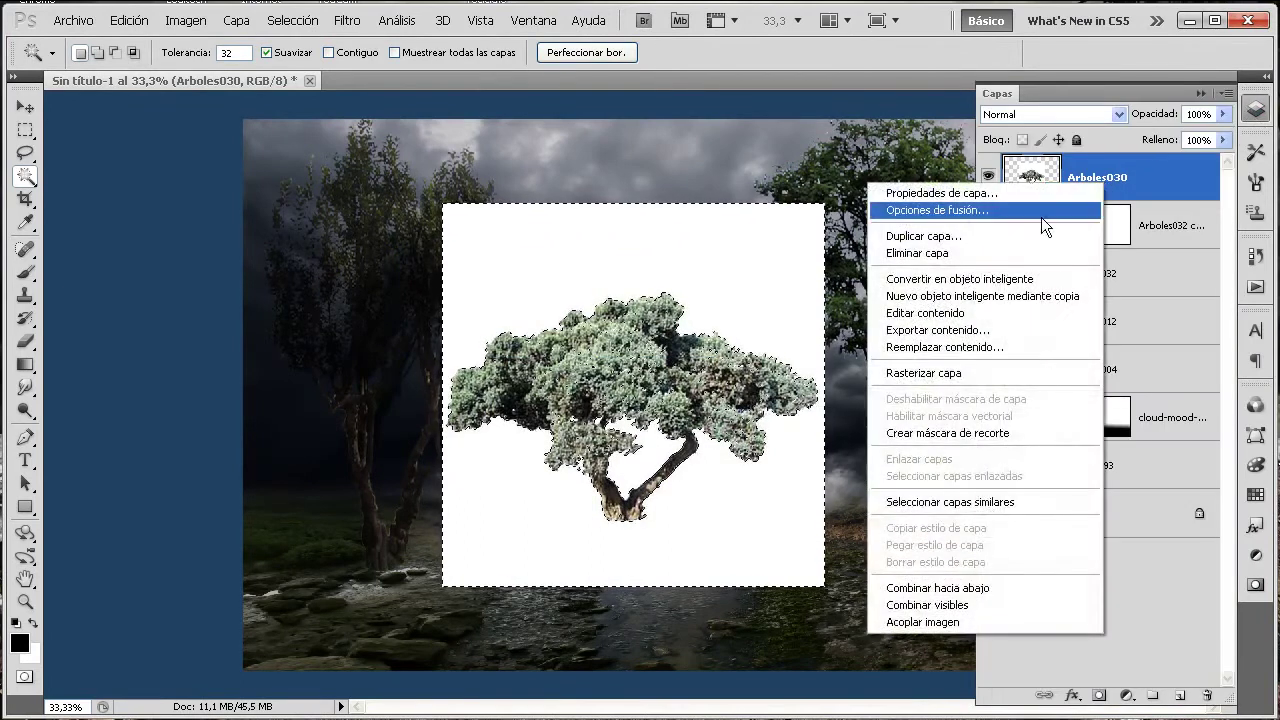
pyautogui.click(991, 372)
pyautogui.click(745, 306)
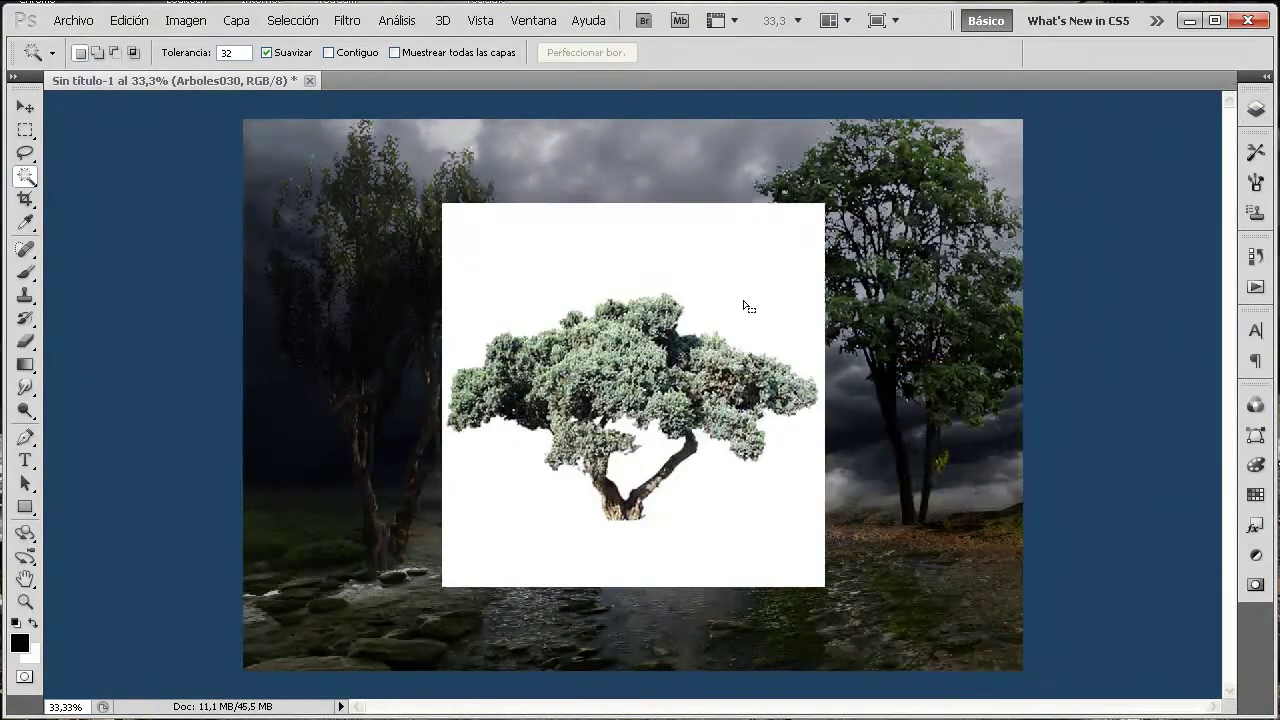
# - Delete the white background around Arboles030 with the Magic Wand and clear the selection
pyautogui.press('Delete')
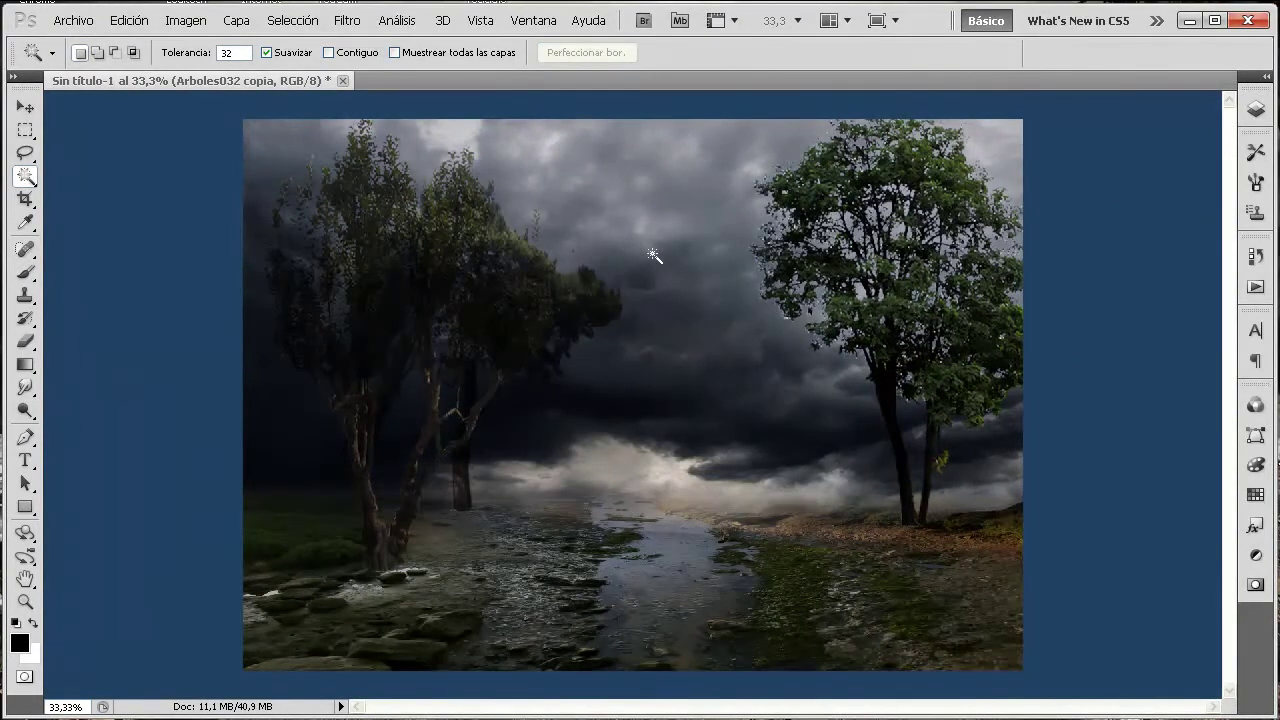
pyautogui.hotkey('ctrl', 'z')
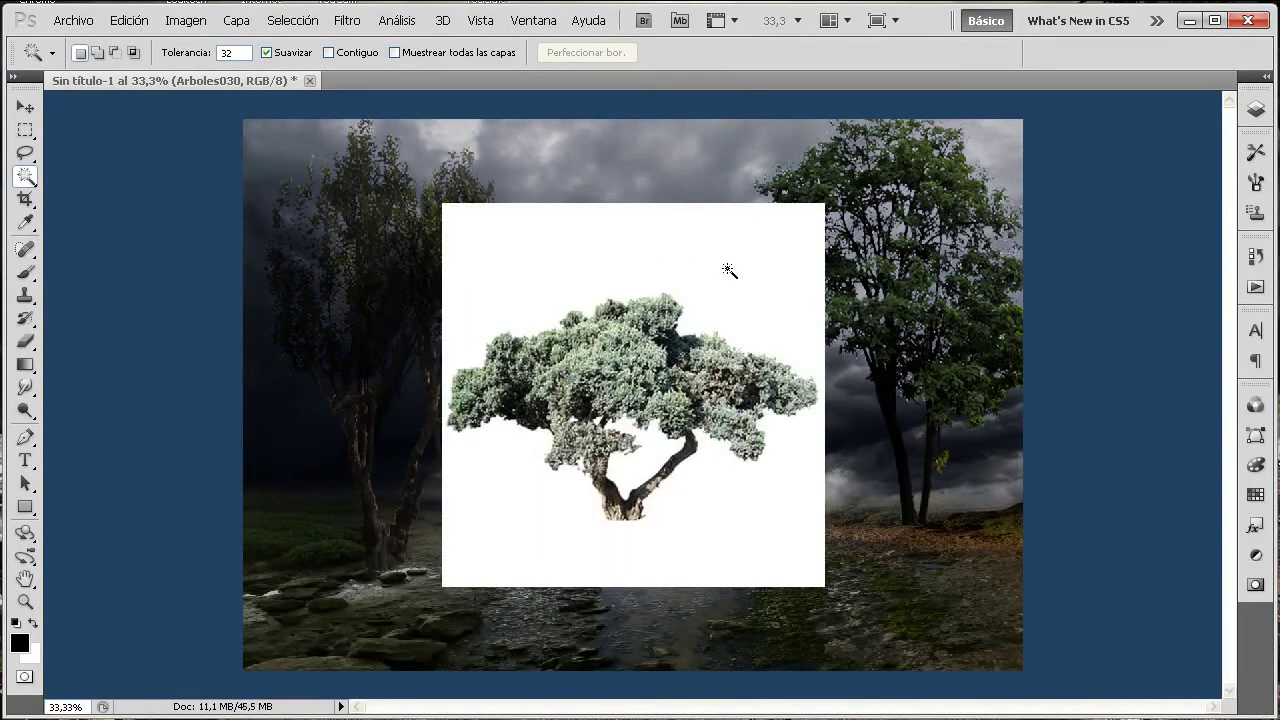
pyautogui.click(1256, 110)
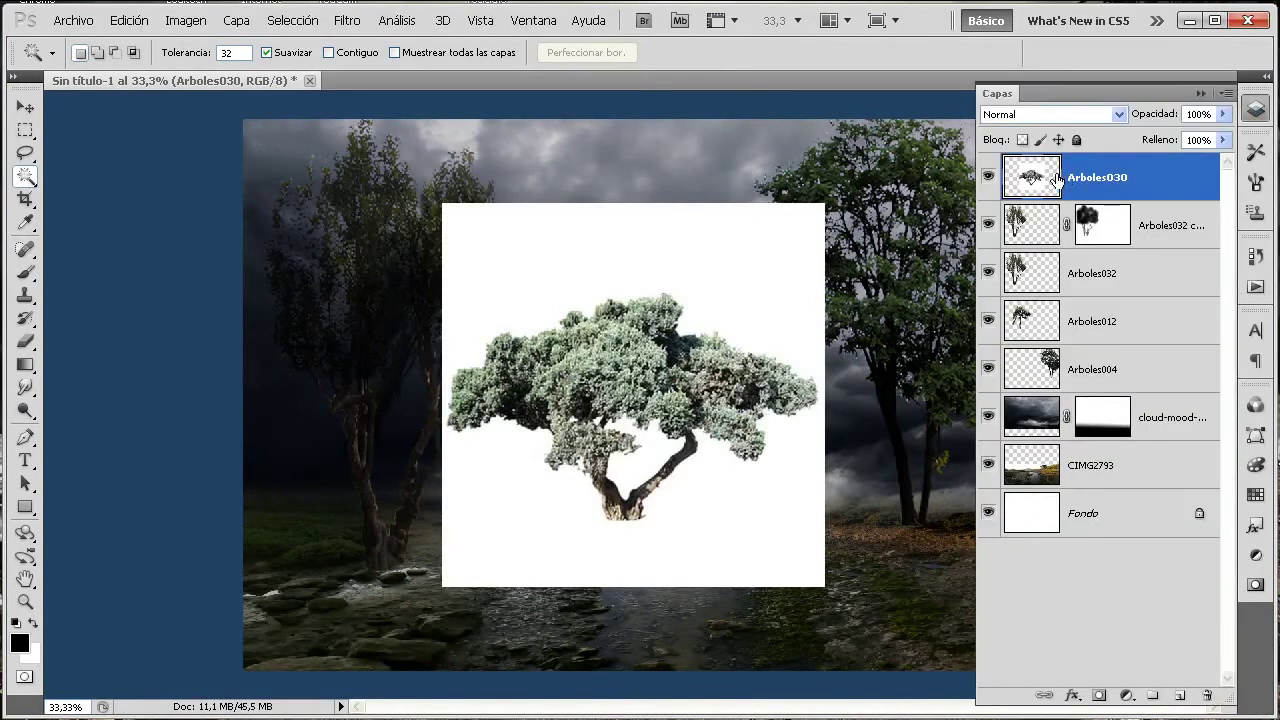
pyautogui.click(536, 253)
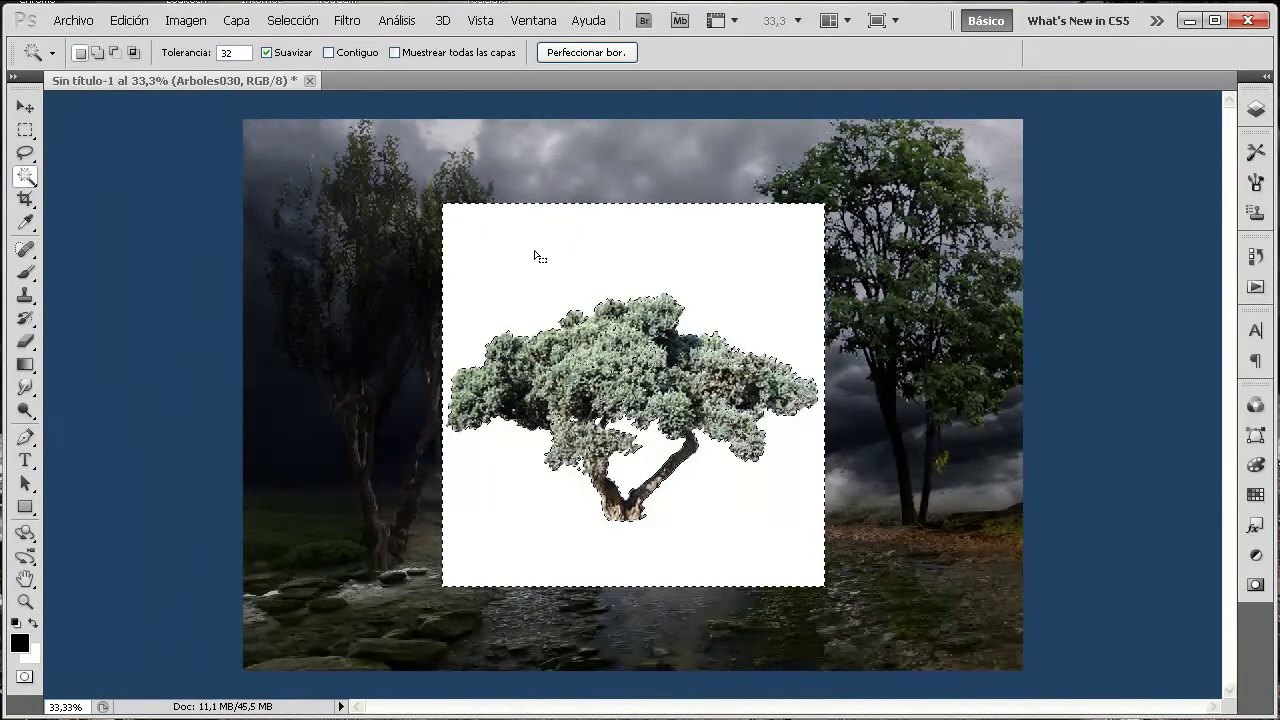
pyautogui.press('Delete')
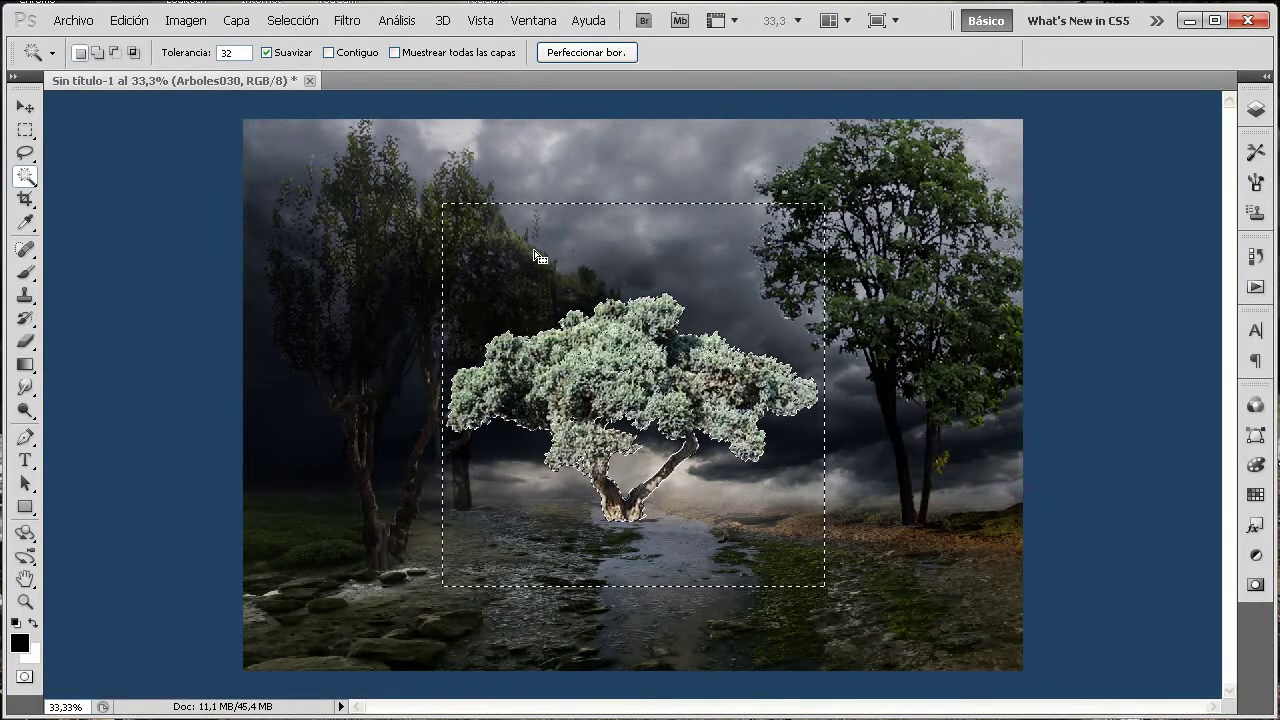
pyautogui.hotkey('ctrl', 'd')
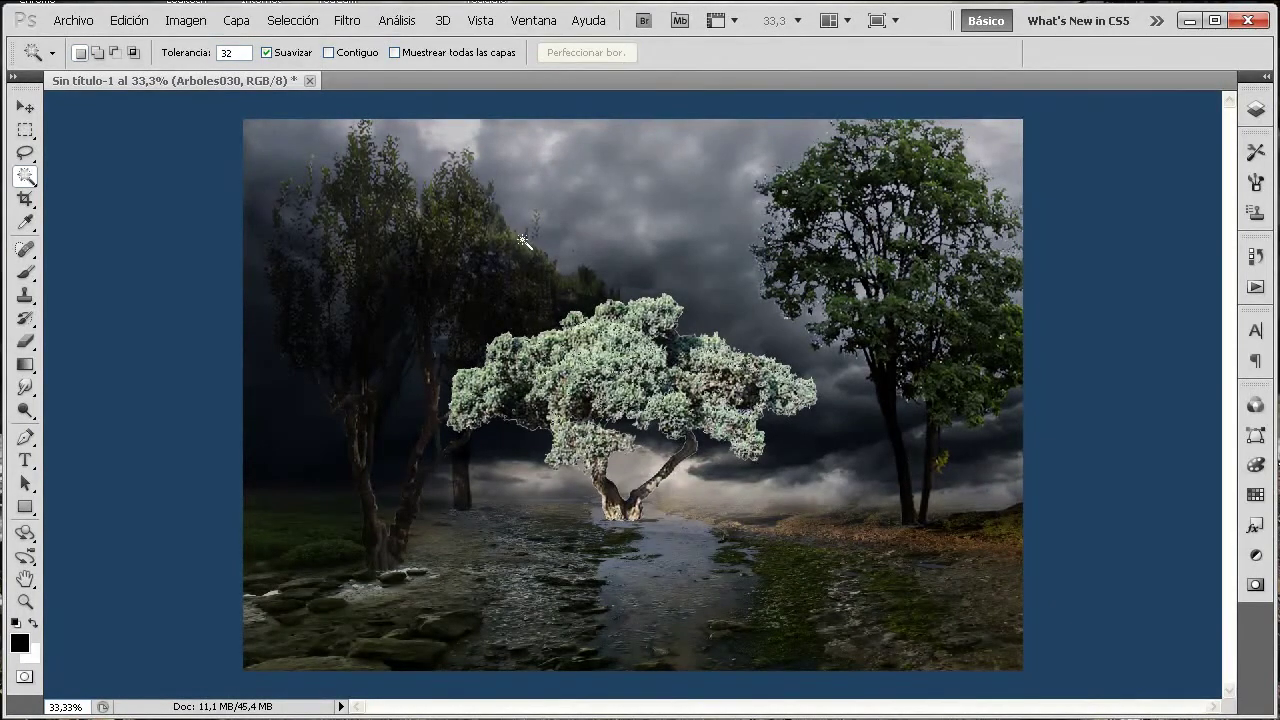
pyautogui.click(25, 107)
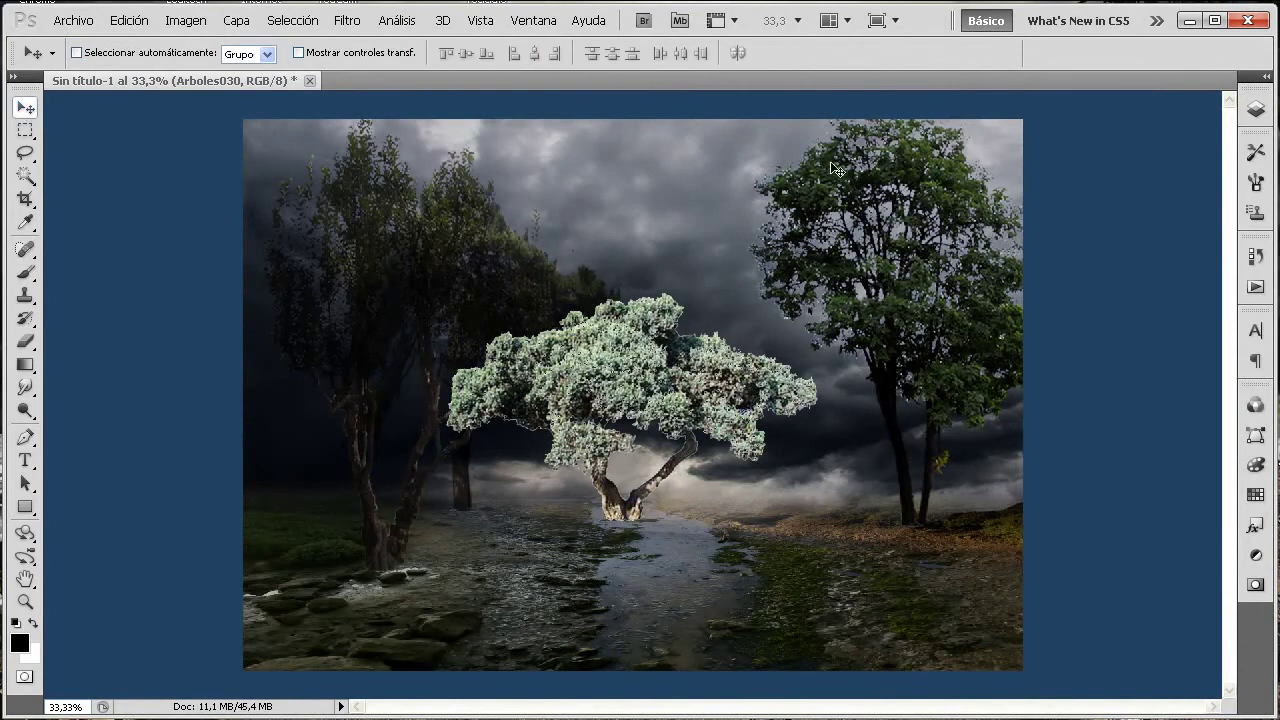
pyautogui.click(1256, 111)
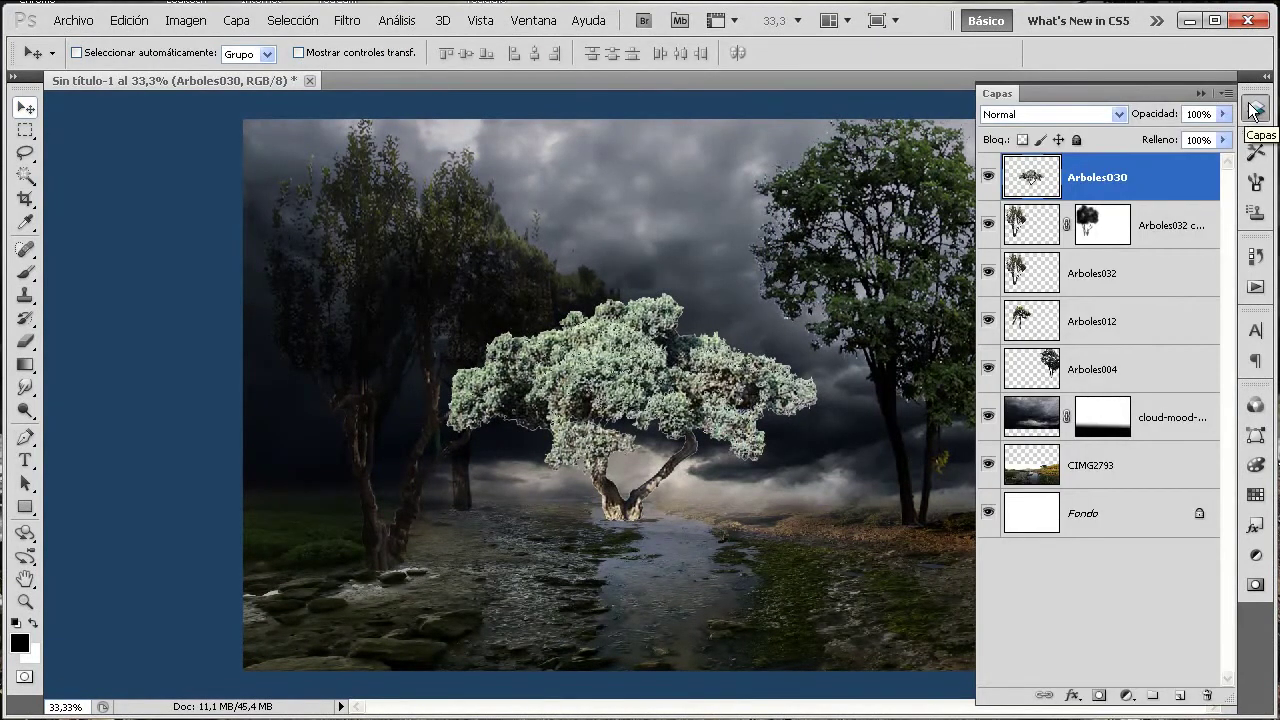
pyautogui.click(185, 20)
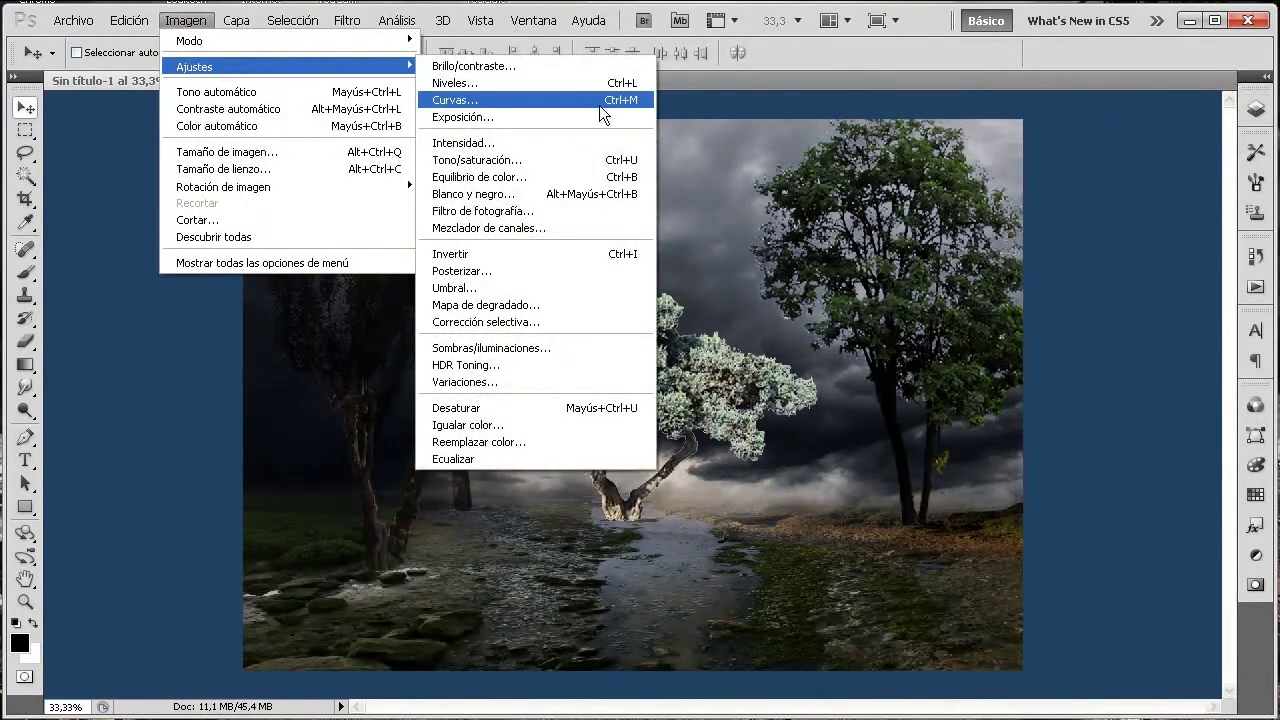
# - Darken the Arboles030 tree with Levels, setting the midtone input to about 0,54
pyautogui.click(600, 83)
pyautogui.moveTo(901, 385); pyautogui.dragTo(954, 382)
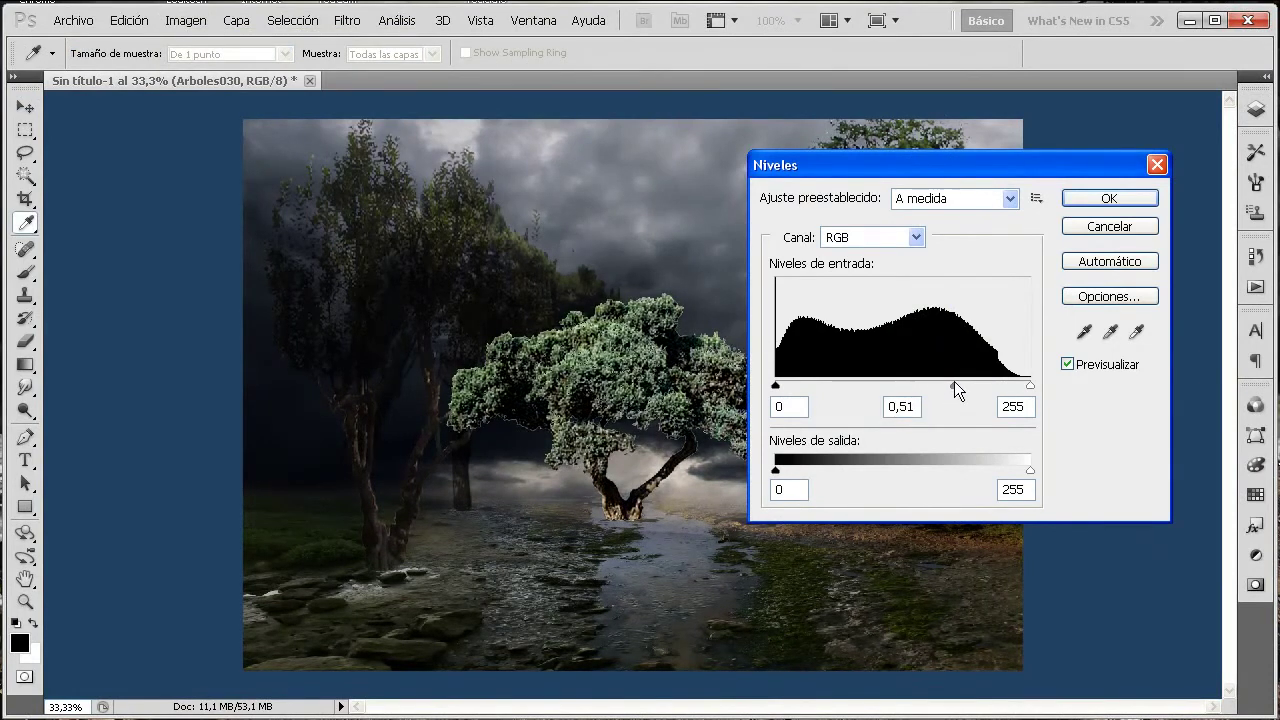
pyautogui.click(1112, 198)
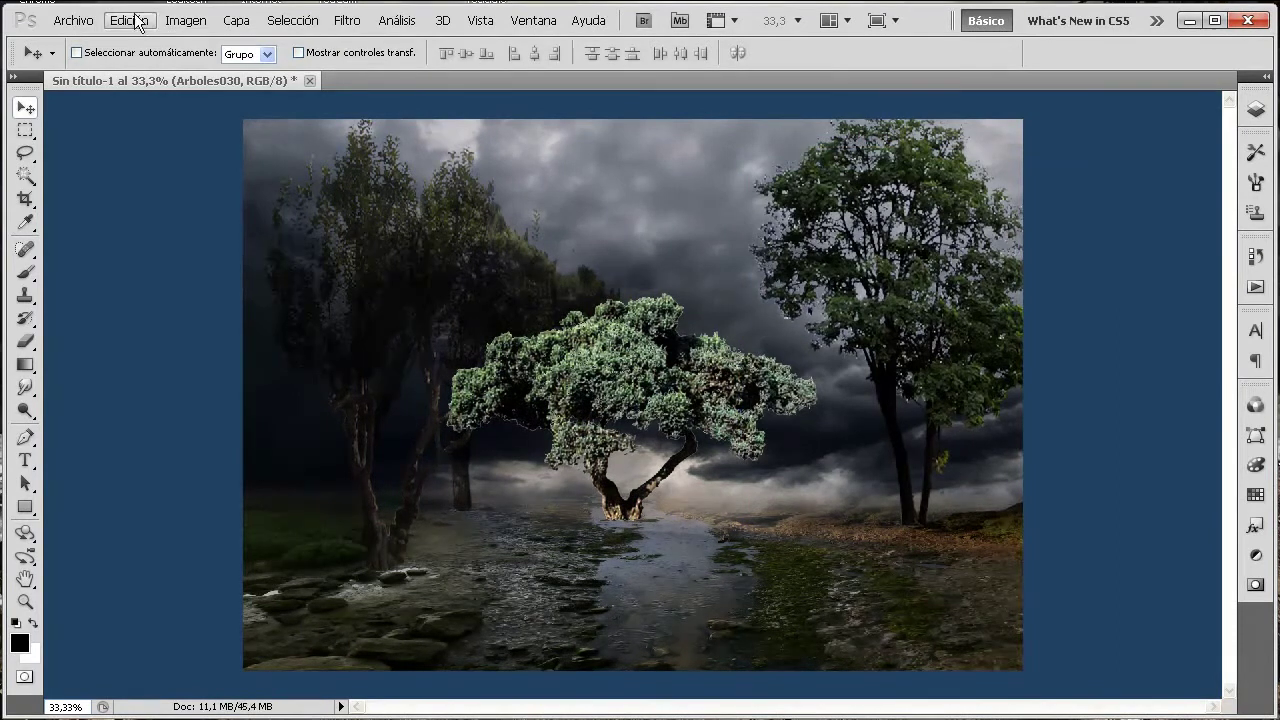
# - Free-transform the Arboles030 tree, moving it toward the right bank and shrinking it
pyautogui.click(129, 20)
pyautogui.click(246, 340)
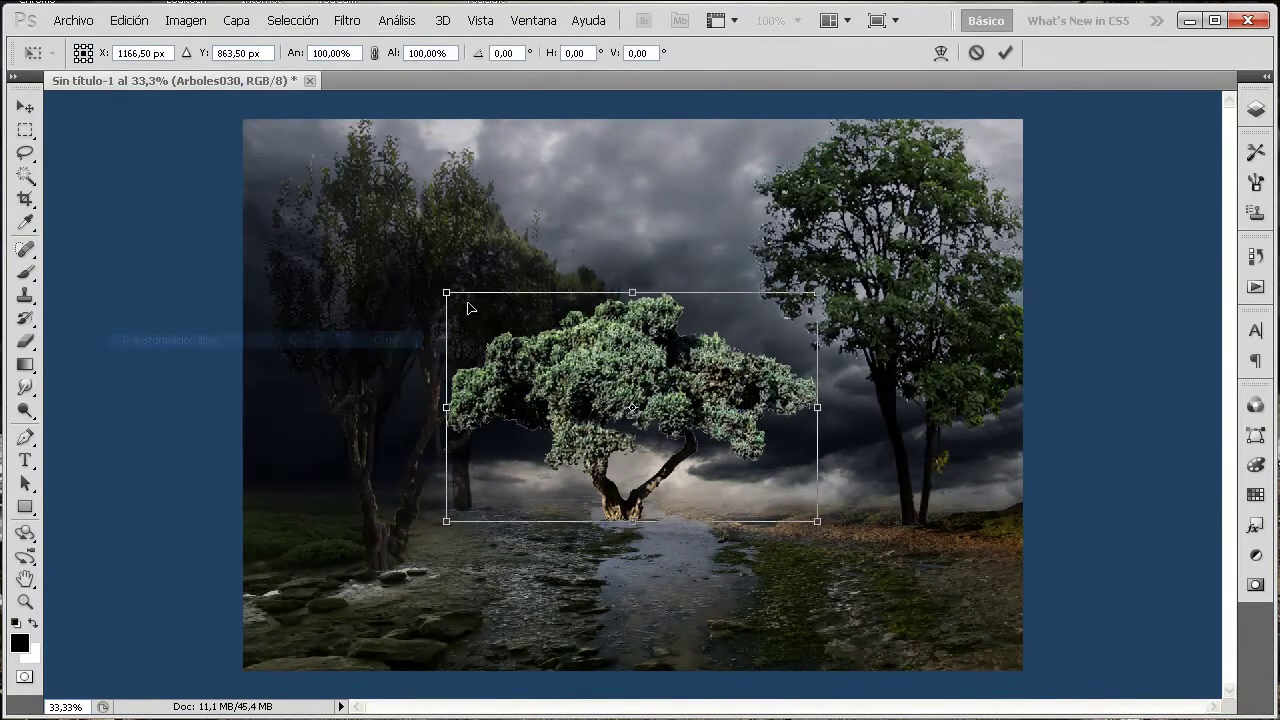
pyautogui.moveTo(660, 360)
pyautogui.mouseDown()
pyautogui.moveTo(757, 347)
pyautogui.moveTo(865, 384)
pyautogui.mouseUp()
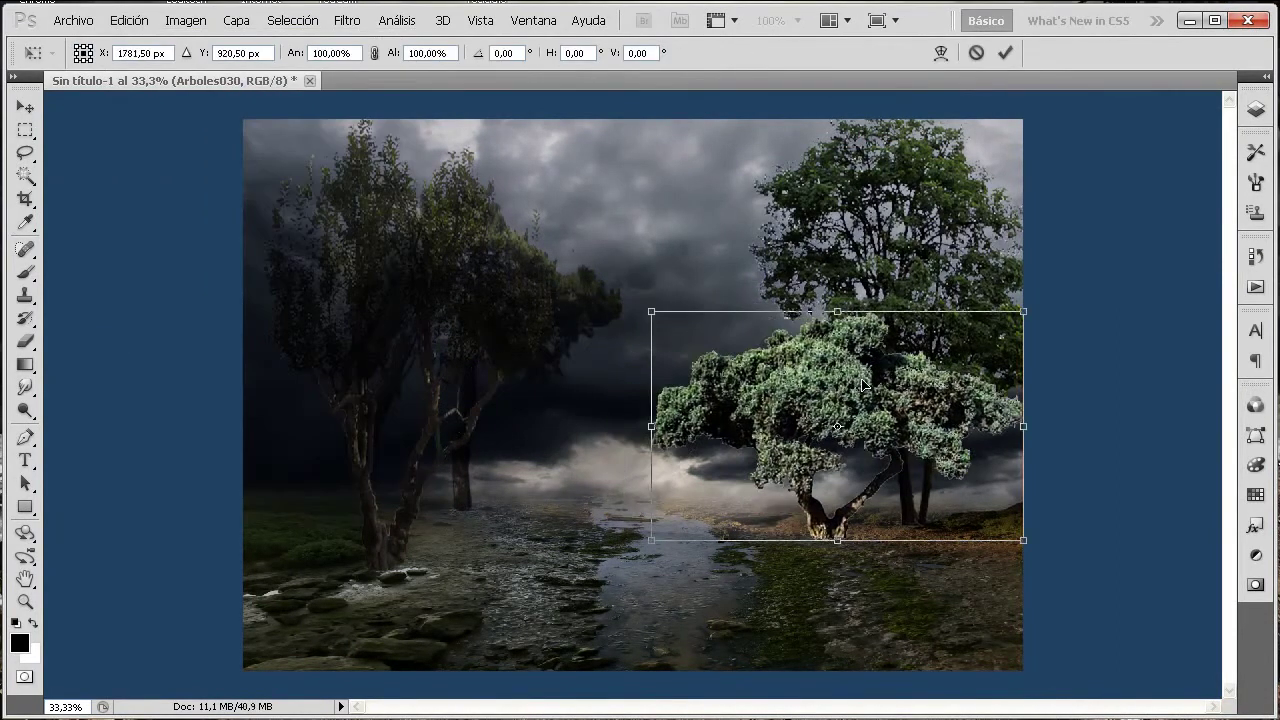
pyautogui.moveTo(655, 309); pyautogui.dragTo(705, 371)
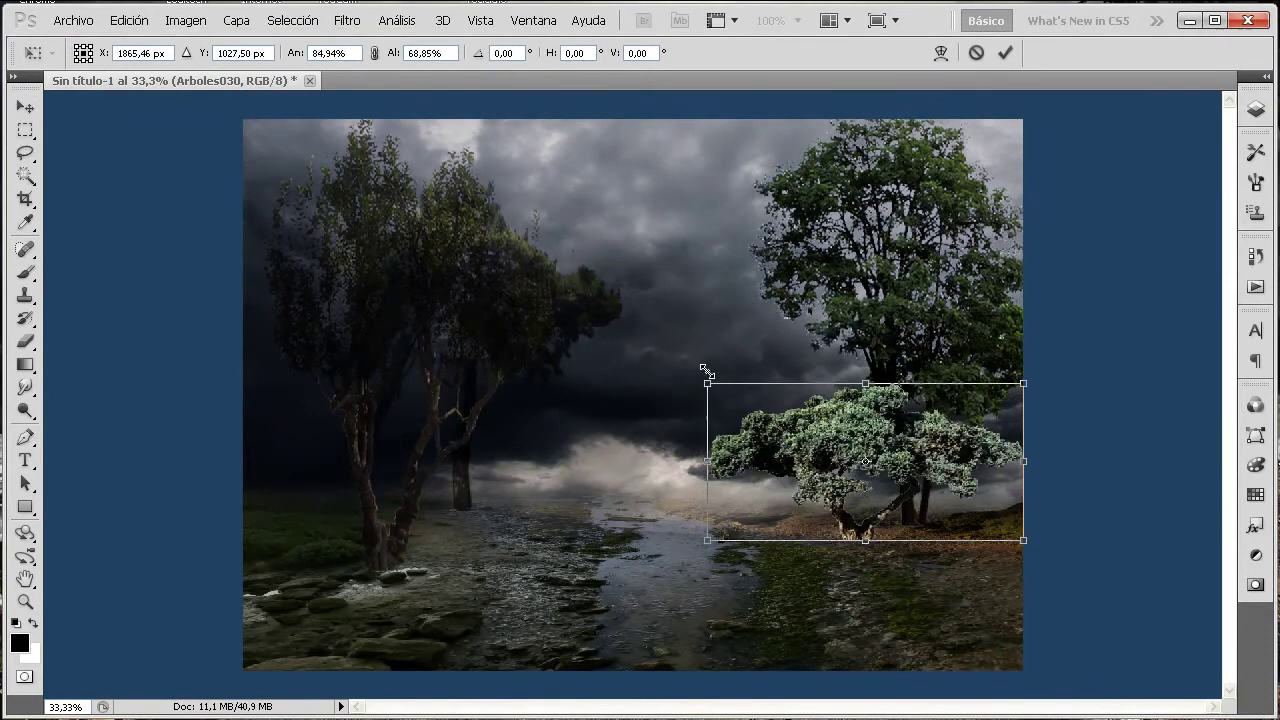
pyautogui.moveTo(883, 440); pyautogui.dragTo(937, 438)
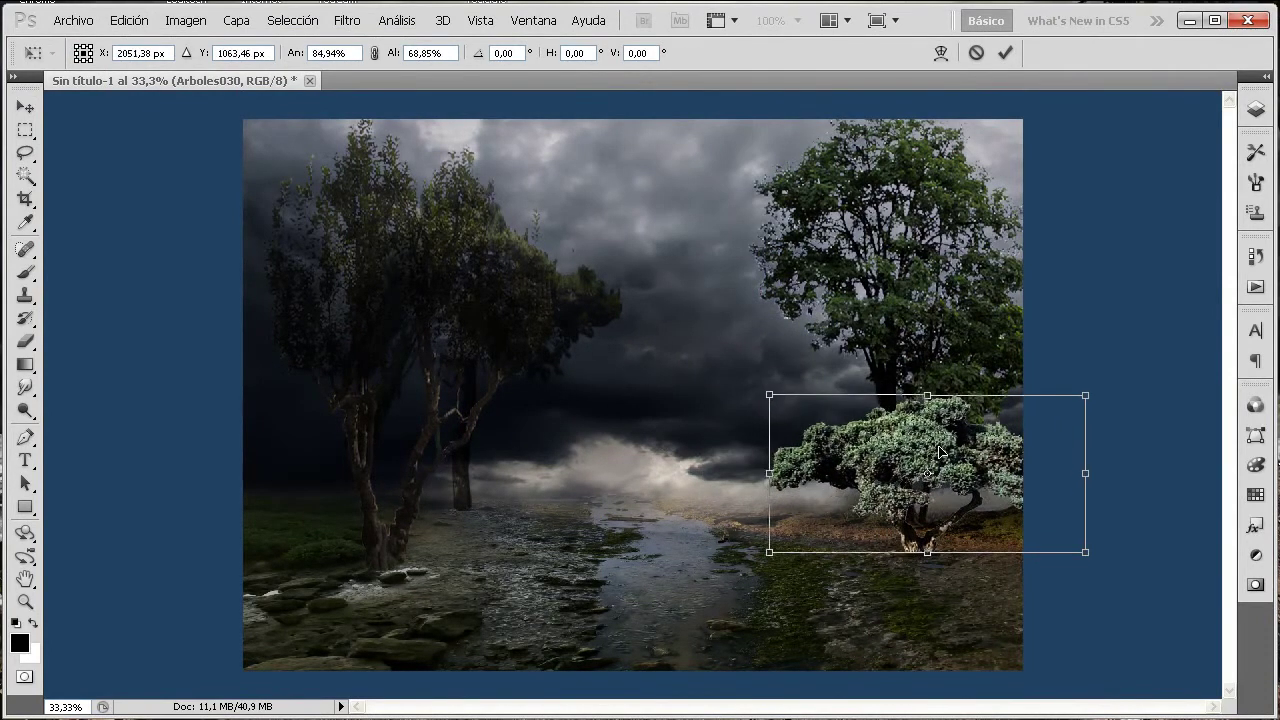
pyautogui.moveTo(1072, 462); pyautogui.dragTo(1052, 459)
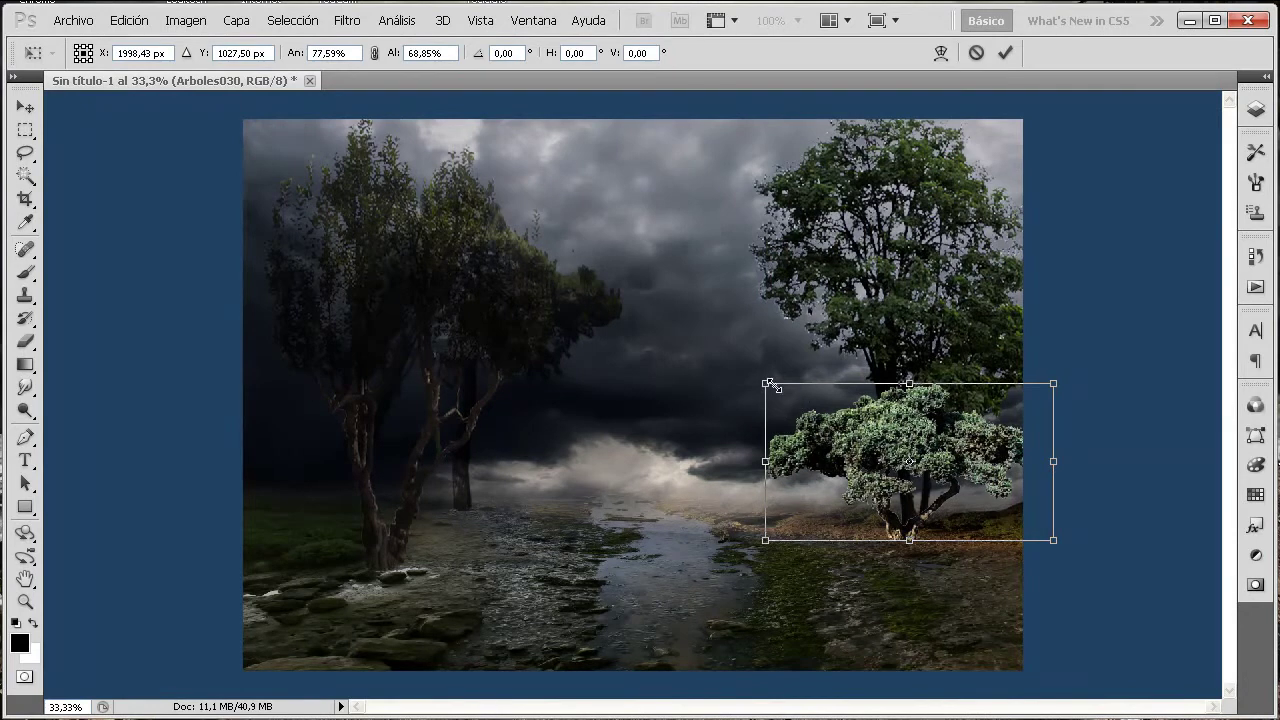
# - Resize the tree to about 80 × 77%, tilted -12,57°, and lower it onto the right bank
pyautogui.moveTo(762, 383)
pyautogui.mouseDown()
pyautogui.moveTo(659, 242)
pyautogui.moveTo(739, 362)
pyautogui.mouseUp()
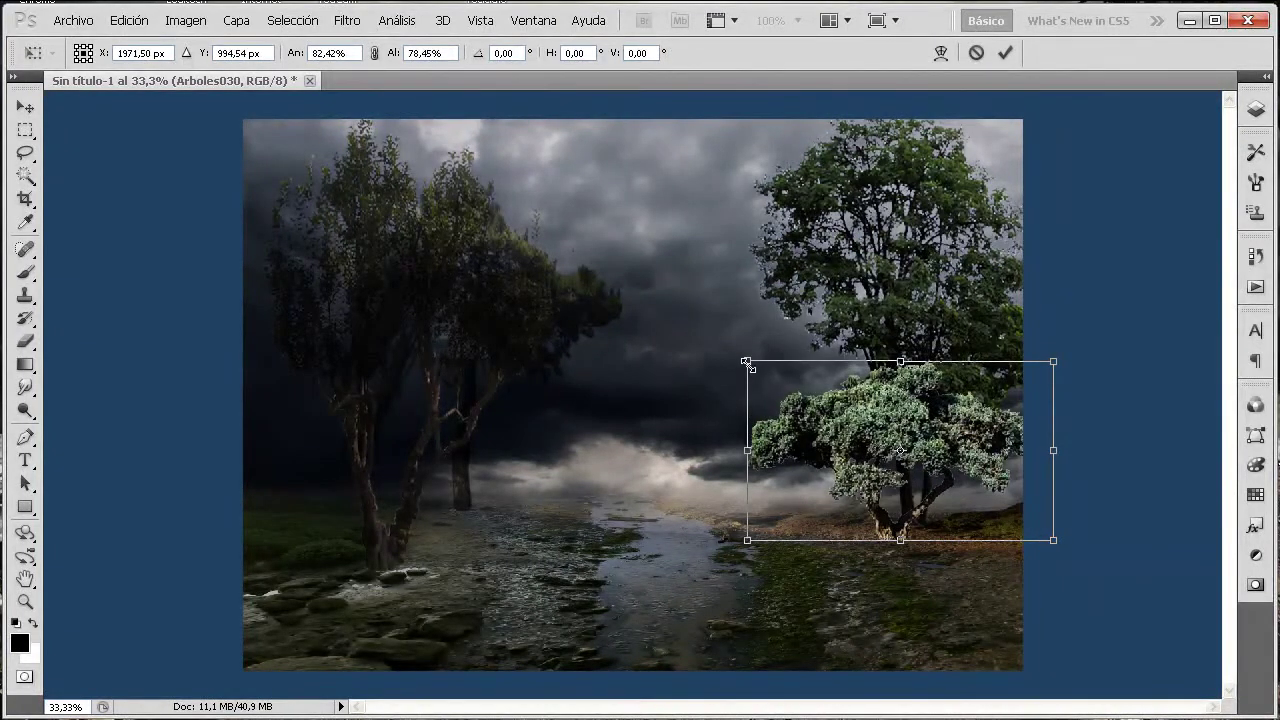
pyautogui.moveTo(745, 360)
pyautogui.mouseDown()
pyautogui.moveTo(654, 234)
pyautogui.moveTo(727, 316)
pyautogui.mouseUp()
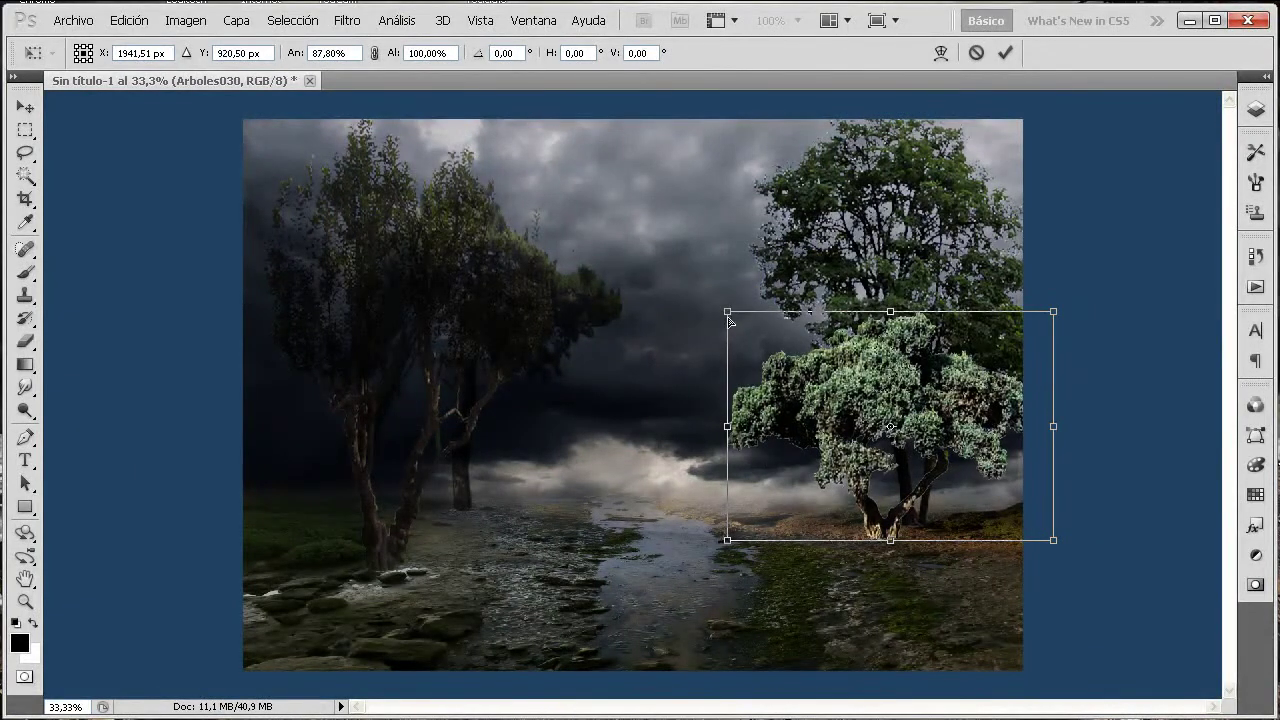
pyautogui.moveTo(729, 314)
pyautogui.mouseDown()
pyautogui.moveTo(749, 434)
pyautogui.moveTo(728, 274)
pyautogui.moveTo(740, 386)
pyautogui.moveTo(714, 302)
pyautogui.mouseUp()
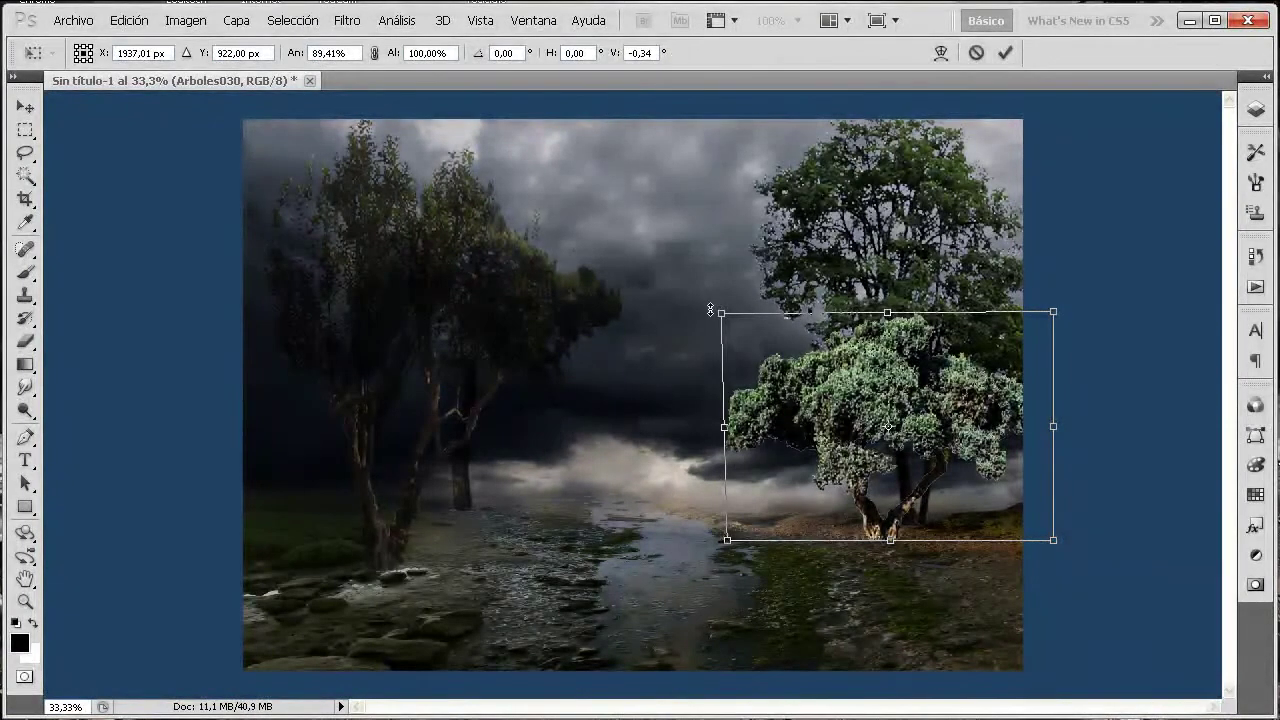
pyautogui.moveTo(720, 313)
pyautogui.mouseDown()
pyautogui.moveTo(632, 265)
pyautogui.moveTo(589, 216)
pyautogui.moveTo(728, 333)
pyautogui.moveTo(745, 397)
pyautogui.mouseUp()
pyautogui.moveTo(946, 416); pyautogui.dragTo(991, 467)
pyautogui.moveTo(1087, 484); pyautogui.dragTo(1076, 486)
pyautogui.moveTo(940, 591); pyautogui.dragTo(944, 556)
pyautogui.moveTo(952, 467); pyautogui.dragTo(950, 512)
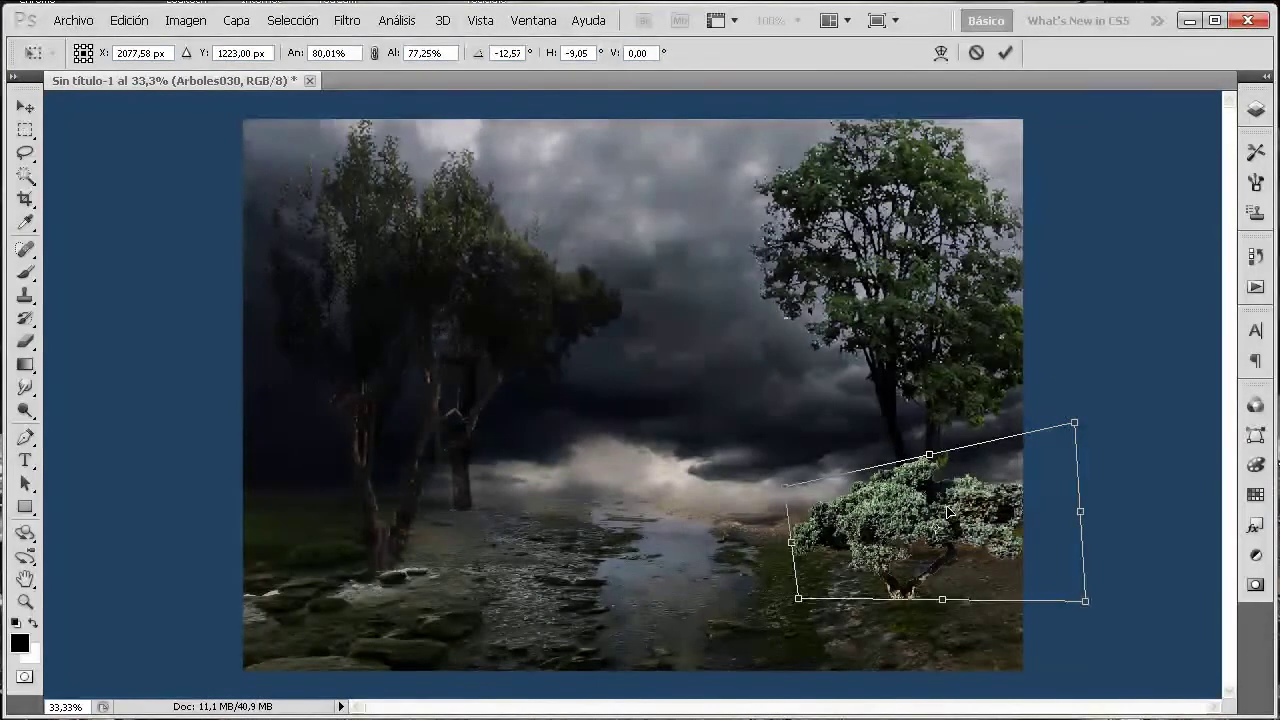
pyautogui.press('Return')
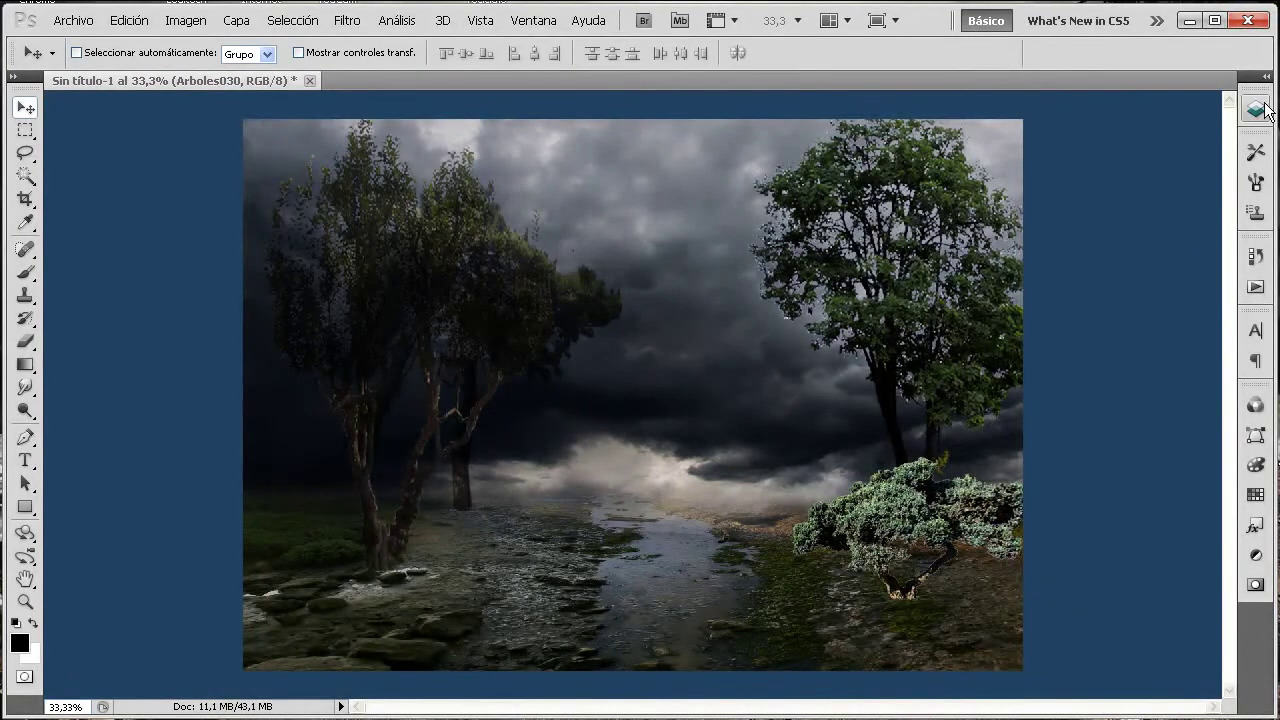
# - Add a layer mask to Arboles030 and paint out the trunk with a 100% opacity brush
pyautogui.click(1256, 108)
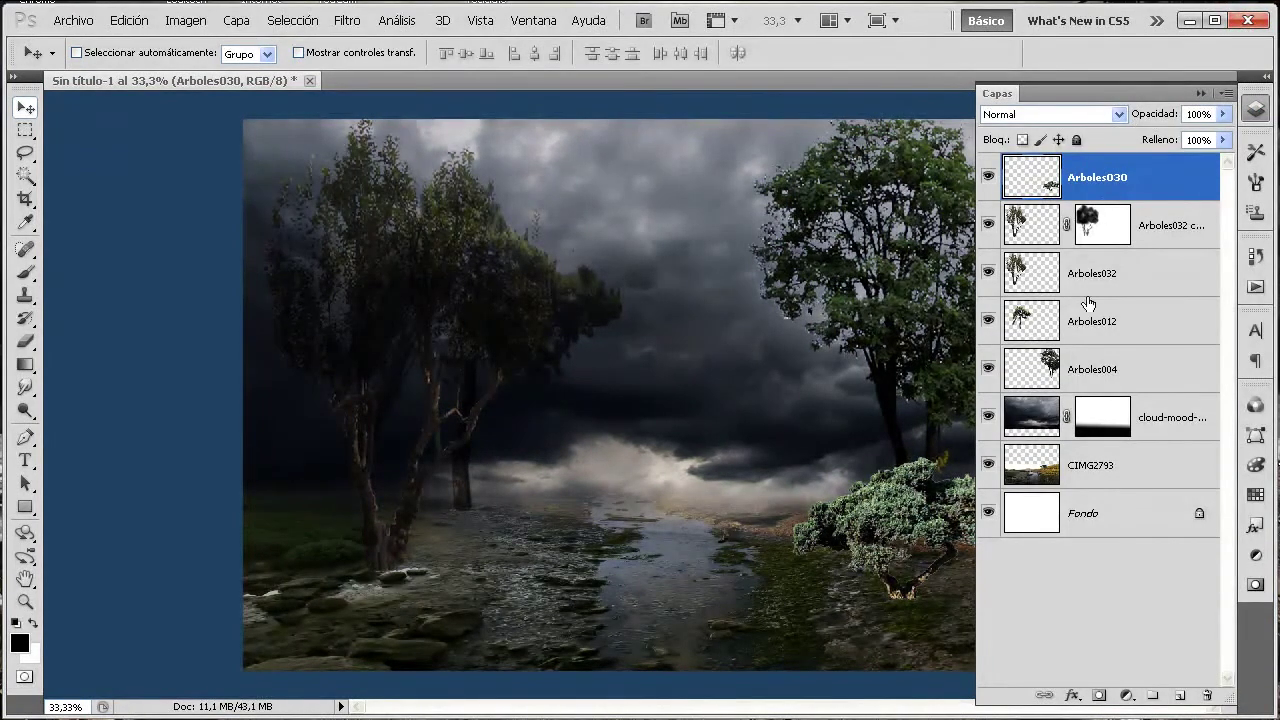
pyautogui.click(1100, 696)
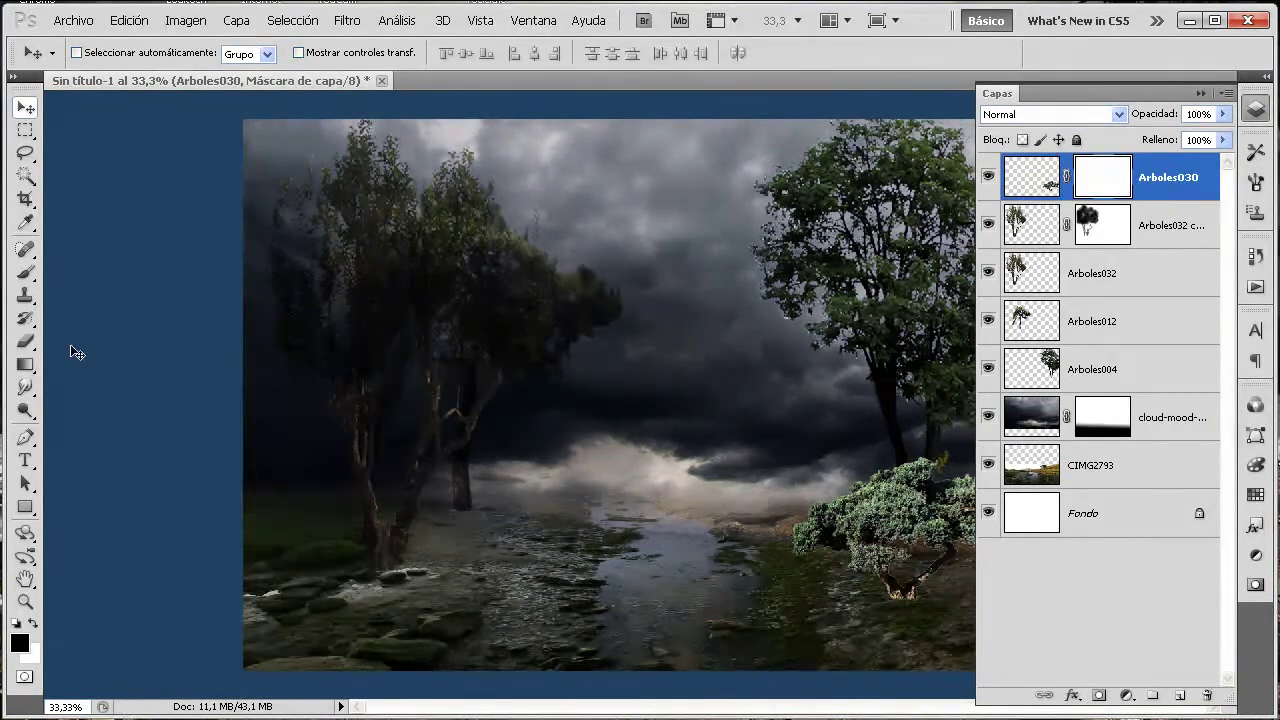
pyautogui.click(27, 274)
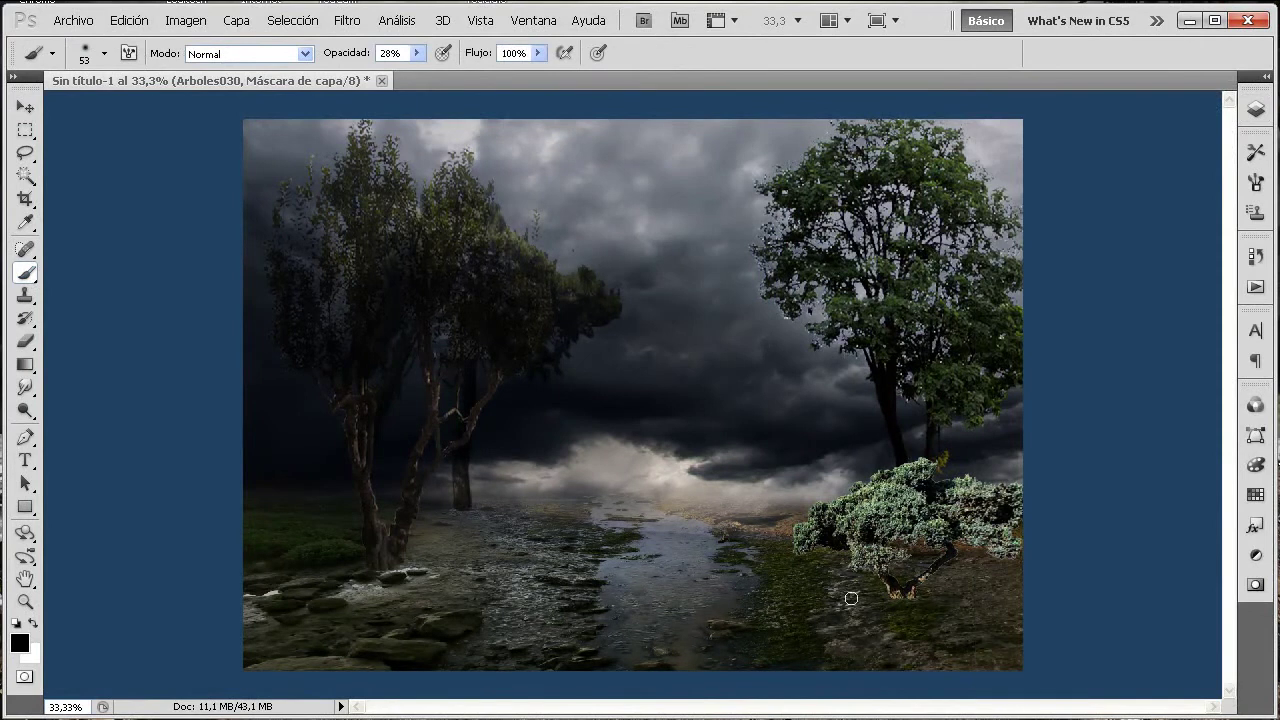
pyautogui.moveTo(418, 53); pyautogui.dragTo(501, 72)
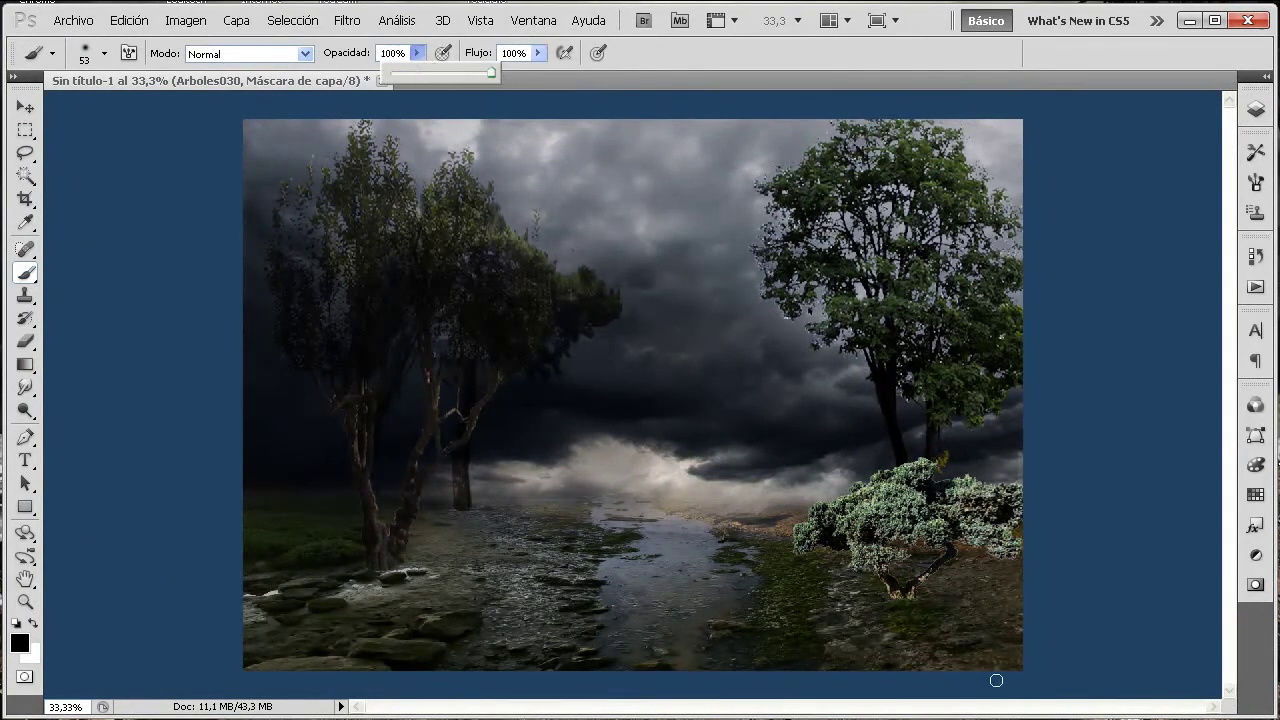
pyautogui.moveTo(929, 601)
pyautogui.mouseDown()
pyautogui.moveTo(880, 589)
pyautogui.moveTo(961, 556)
pyautogui.mouseUp()
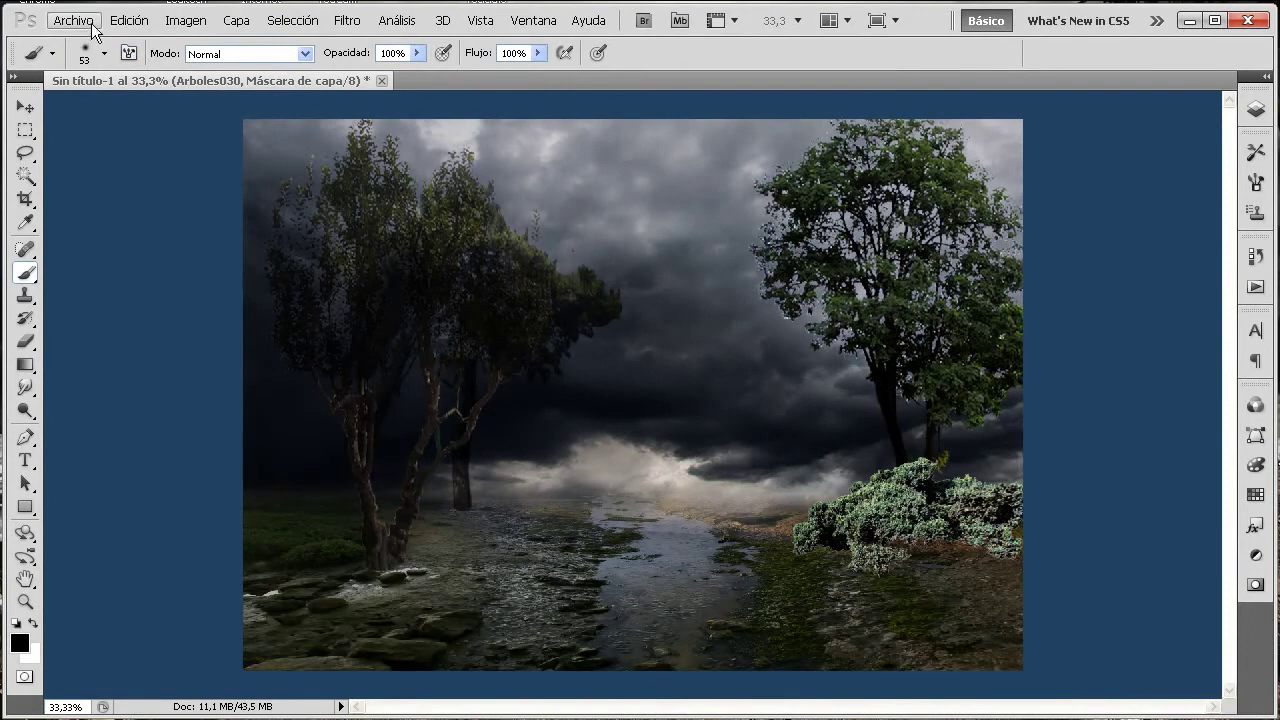
# - Nudge the bush layer down and right toward the lower-right corner
pyautogui.click(25, 106)
pyautogui.moveTo(914, 506); pyautogui.dragTo(938, 522)
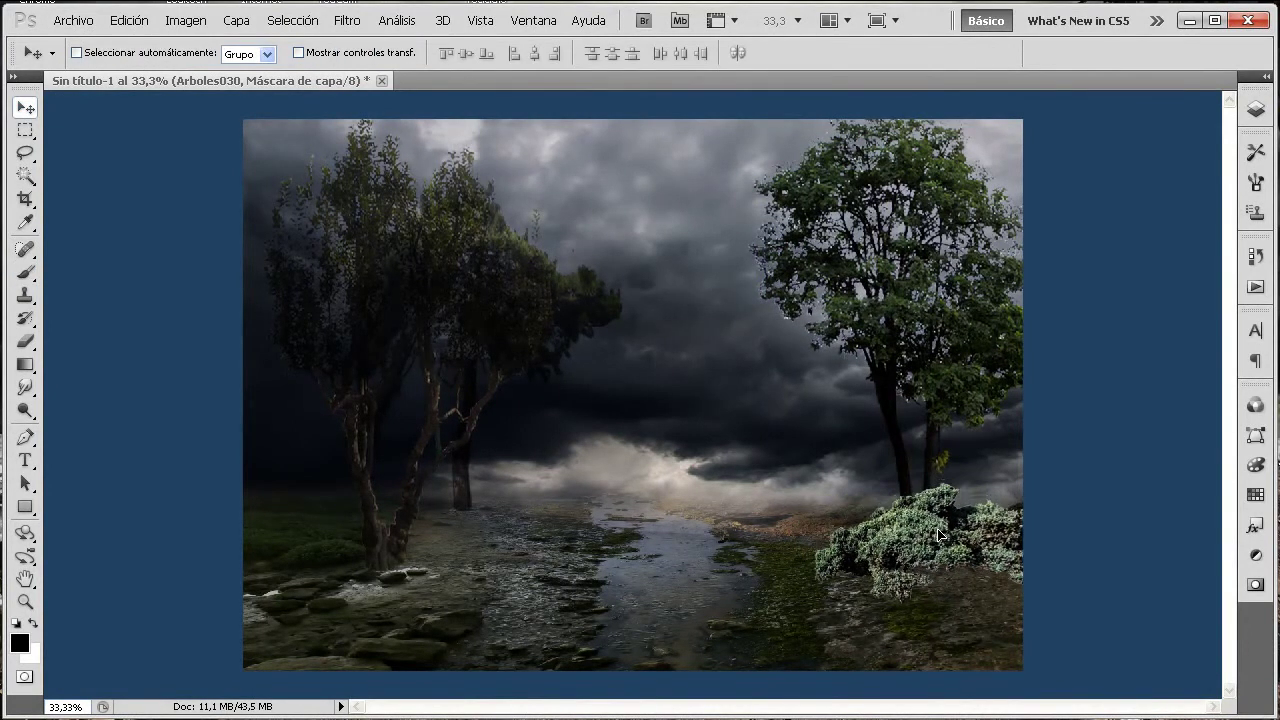
pyautogui.moveTo(940, 522); pyautogui.dragTo(955, 538)
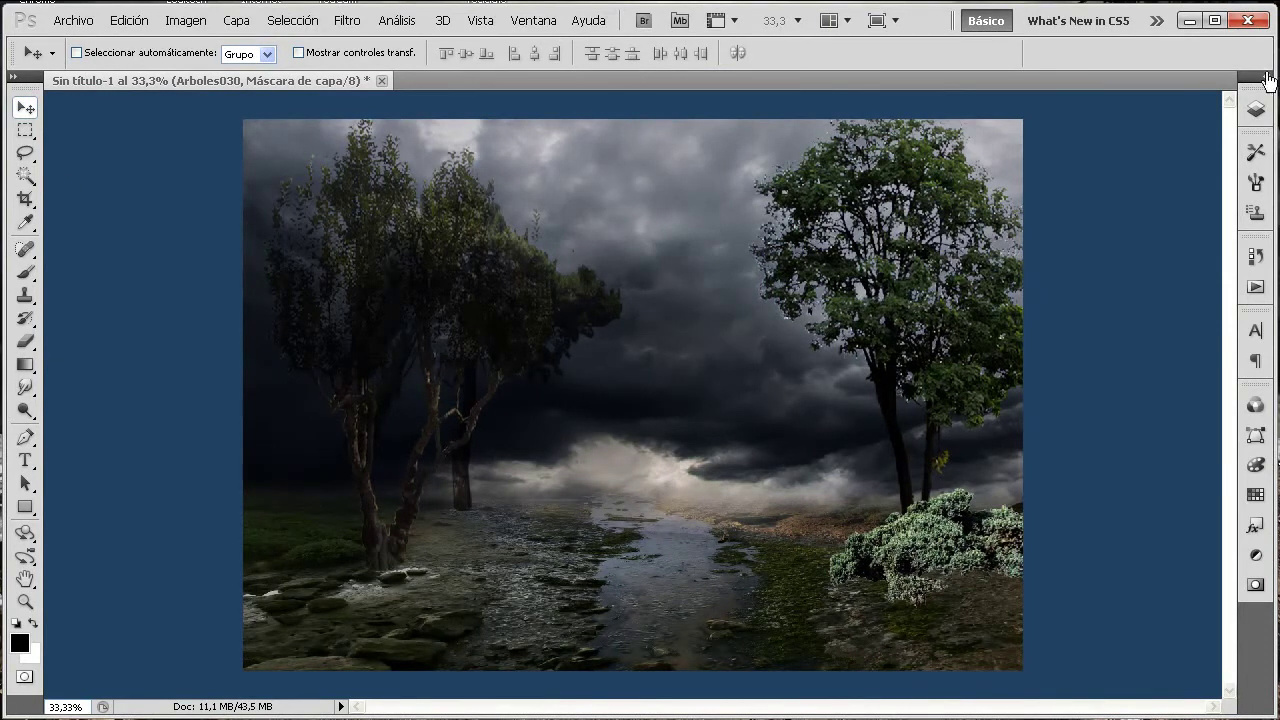
# - Apply a Levels midtone adjustment to the Arboles030 layer mask
pyautogui.click(186, 20)
pyautogui.moveTo(288, 66)
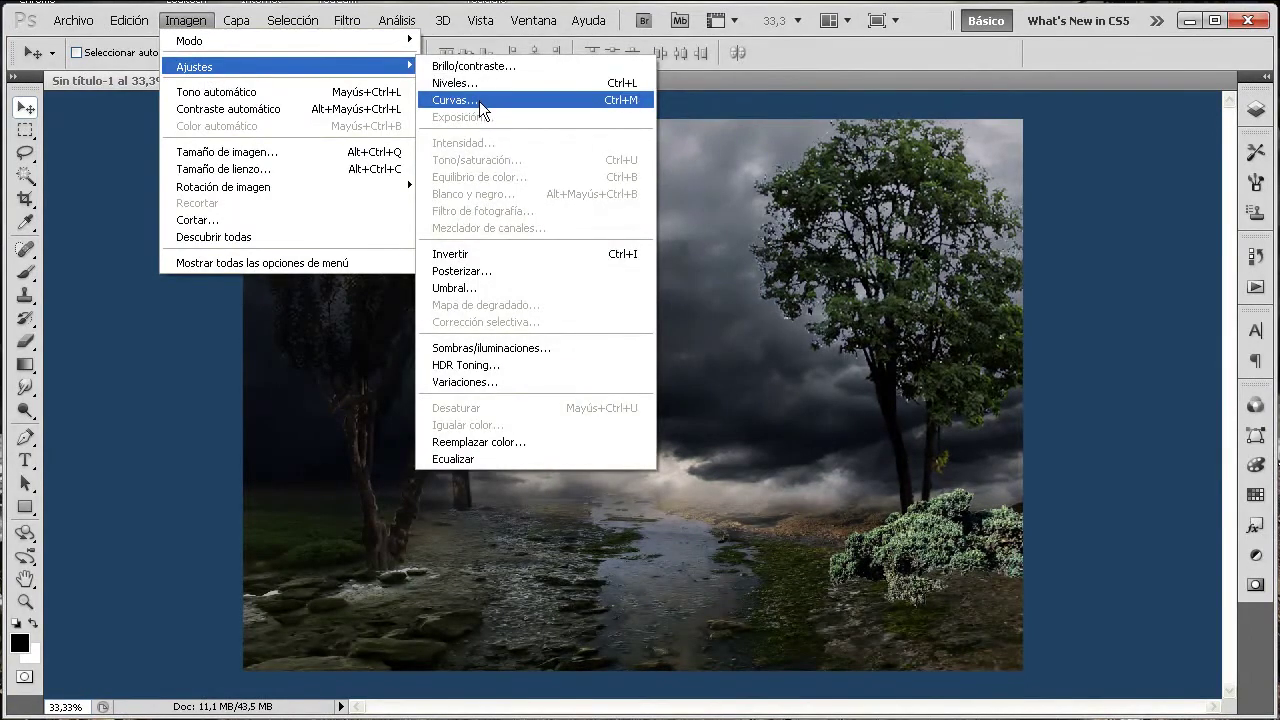
pyautogui.click(496, 85)
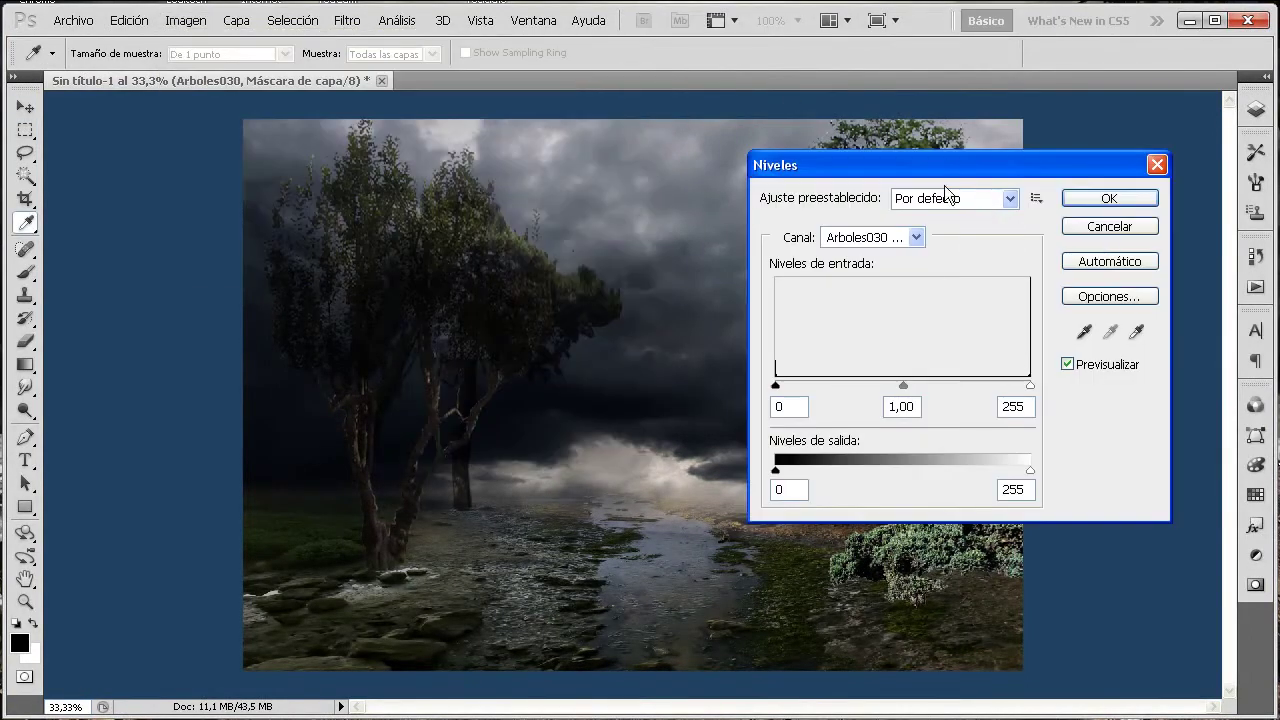
pyautogui.moveTo(940, 171); pyautogui.dragTo(419, 149)
pyautogui.moveTo(381, 363)
pyautogui.mouseDown()
pyautogui.moveTo(400, 366)
pyautogui.moveTo(346, 363)
pyautogui.mouseUp()
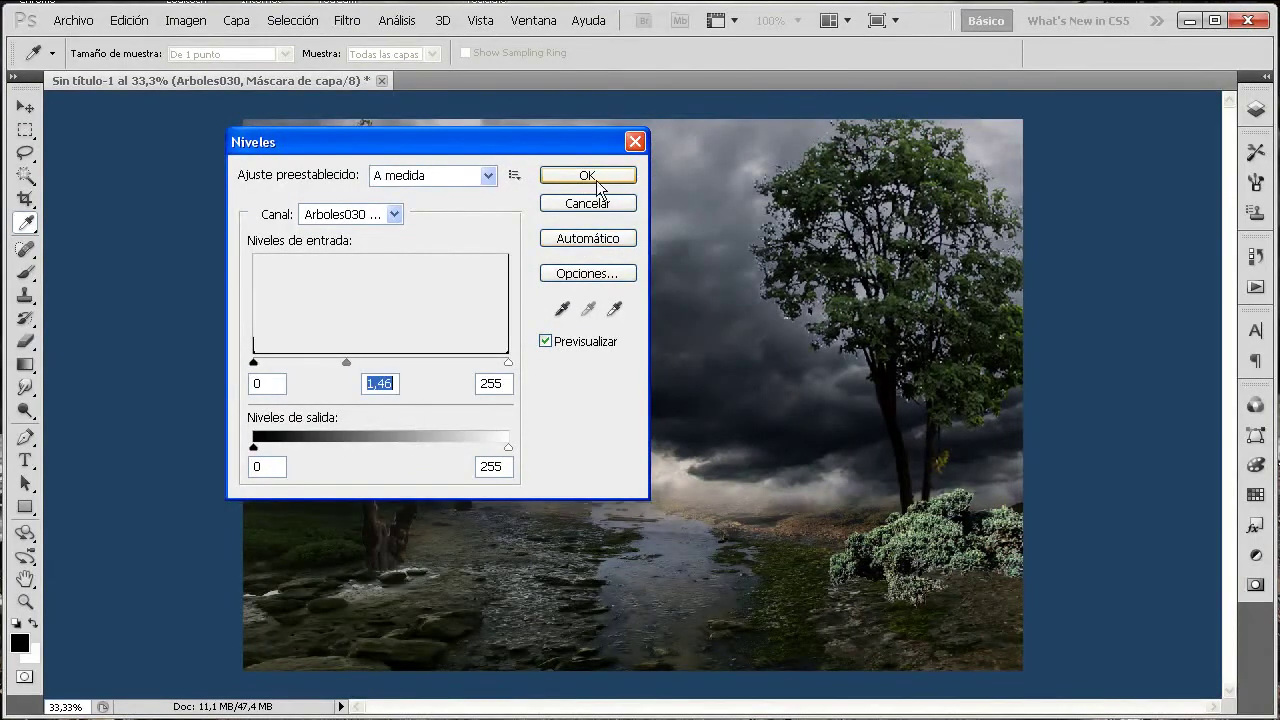
pyautogui.click(590, 175)
# - Lower the Levels output white of the Arboles030 image to 178
pyautogui.click(1256, 109)
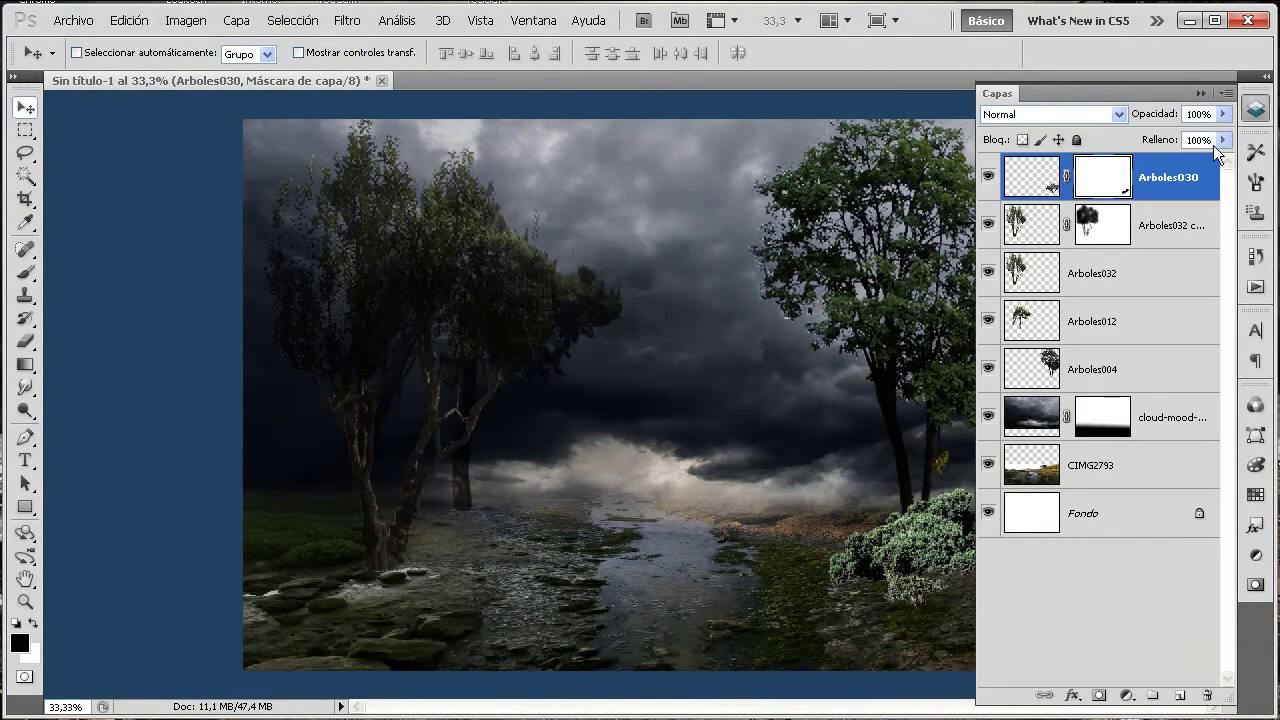
pyautogui.click(1035, 190)
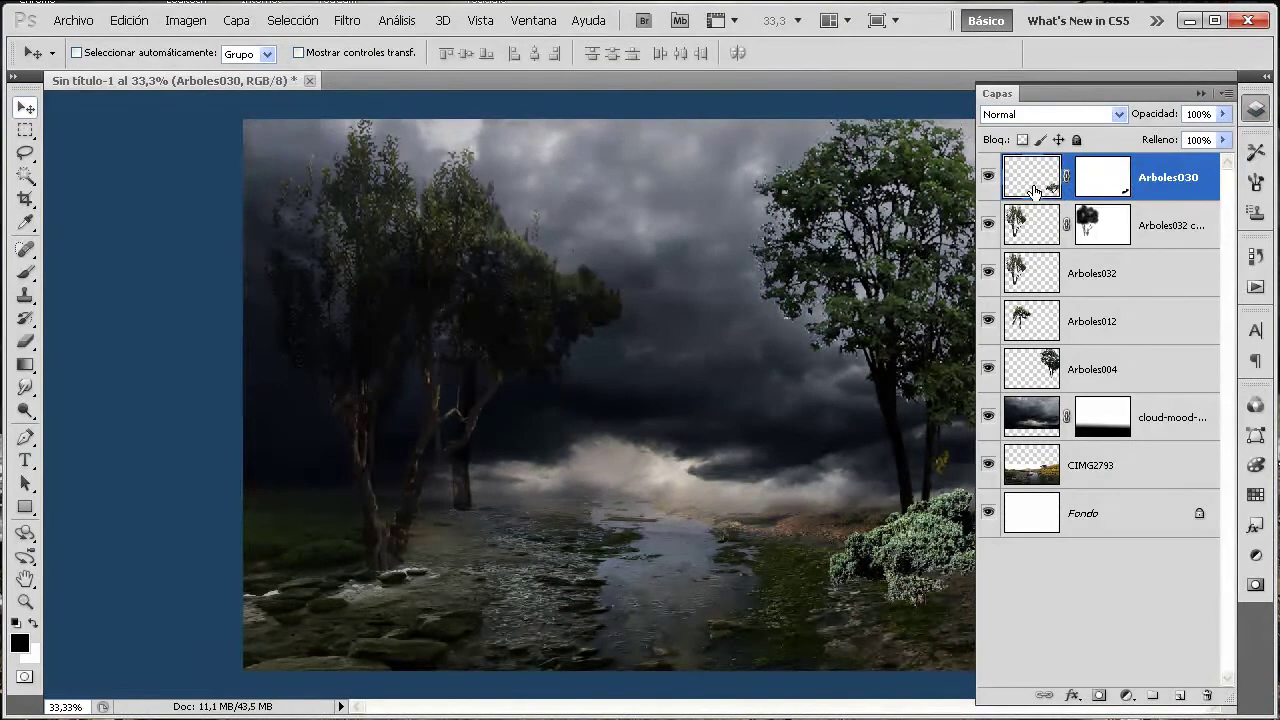
pyautogui.click(131, 22)
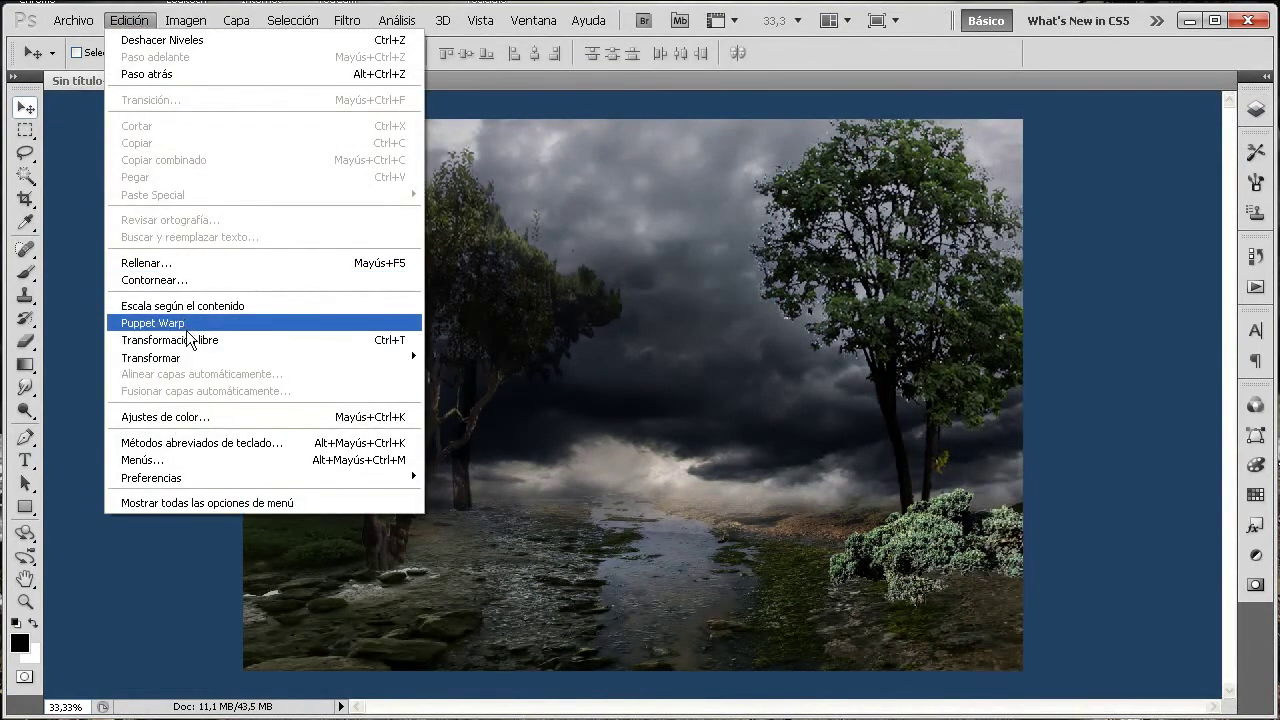
pyautogui.moveTo(185, 20)
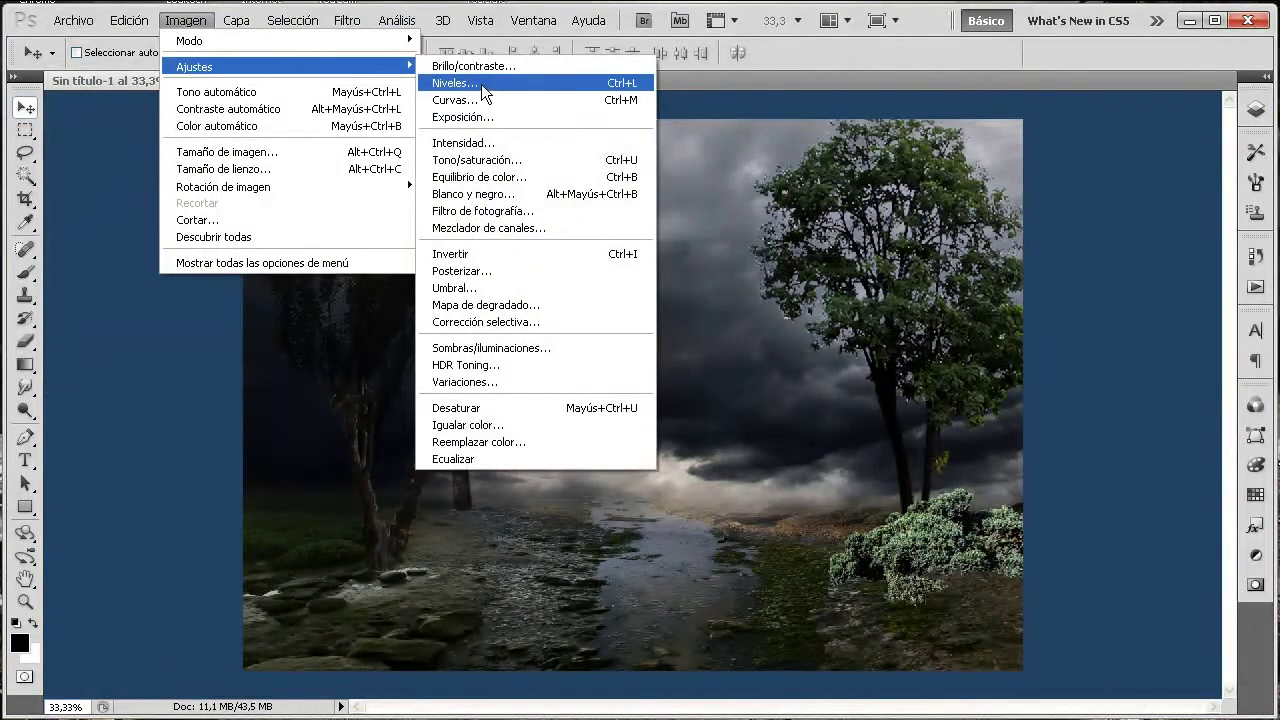
pyautogui.moveTo(195, 66)
pyautogui.click(478, 84)
pyautogui.moveTo(505, 447); pyautogui.dragTo(431, 446)
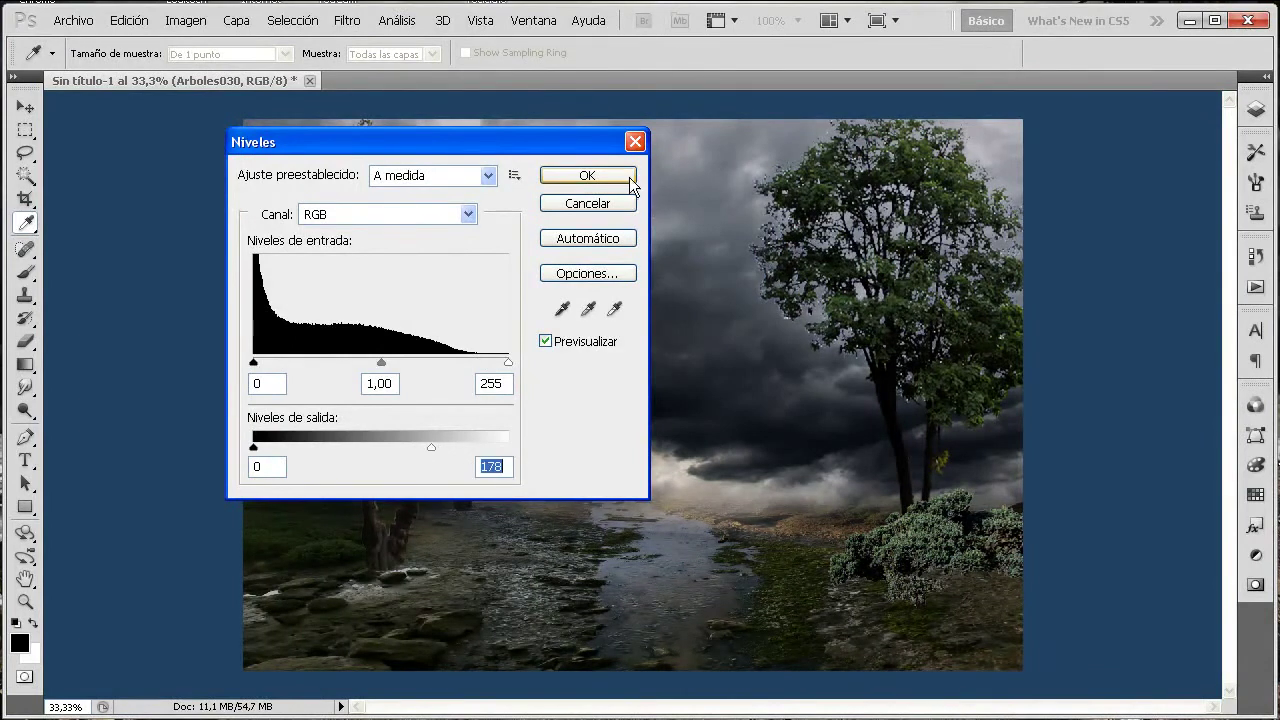
pyautogui.click(630, 179)
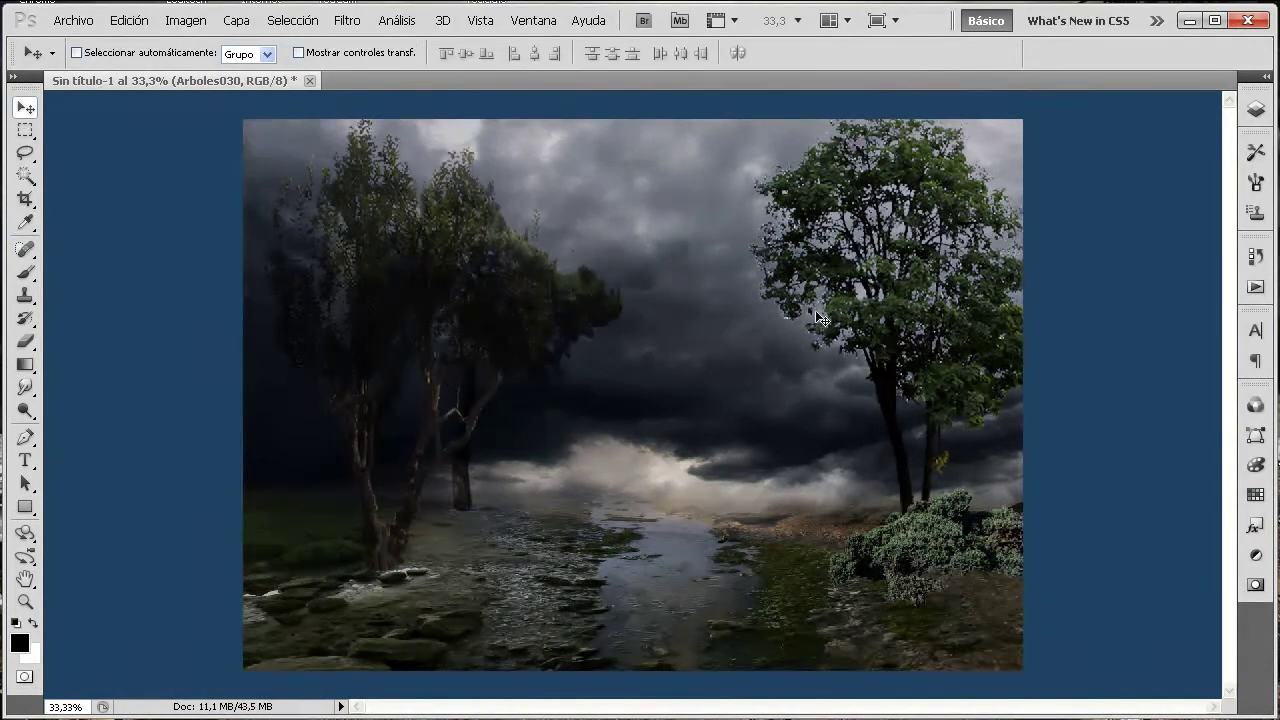
# - Place the Arboles050 image into the montage at its default size
pyautogui.click(74, 20)
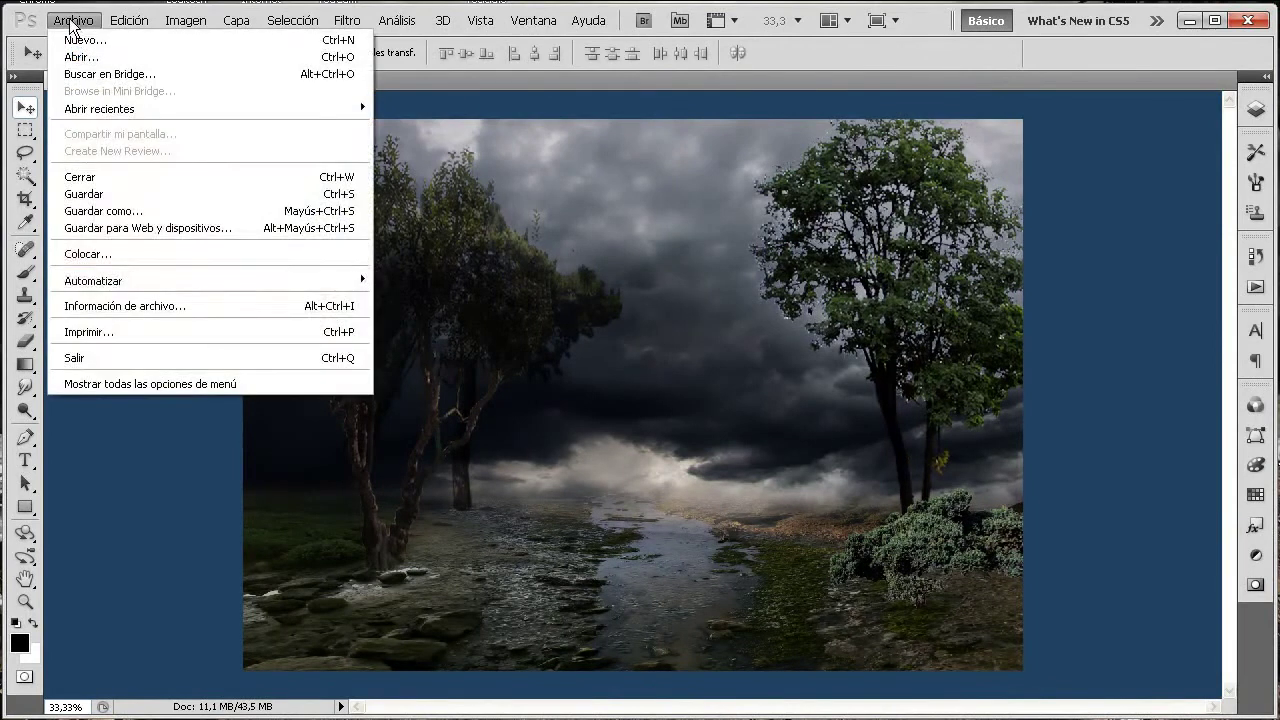
pyautogui.click(153, 252)
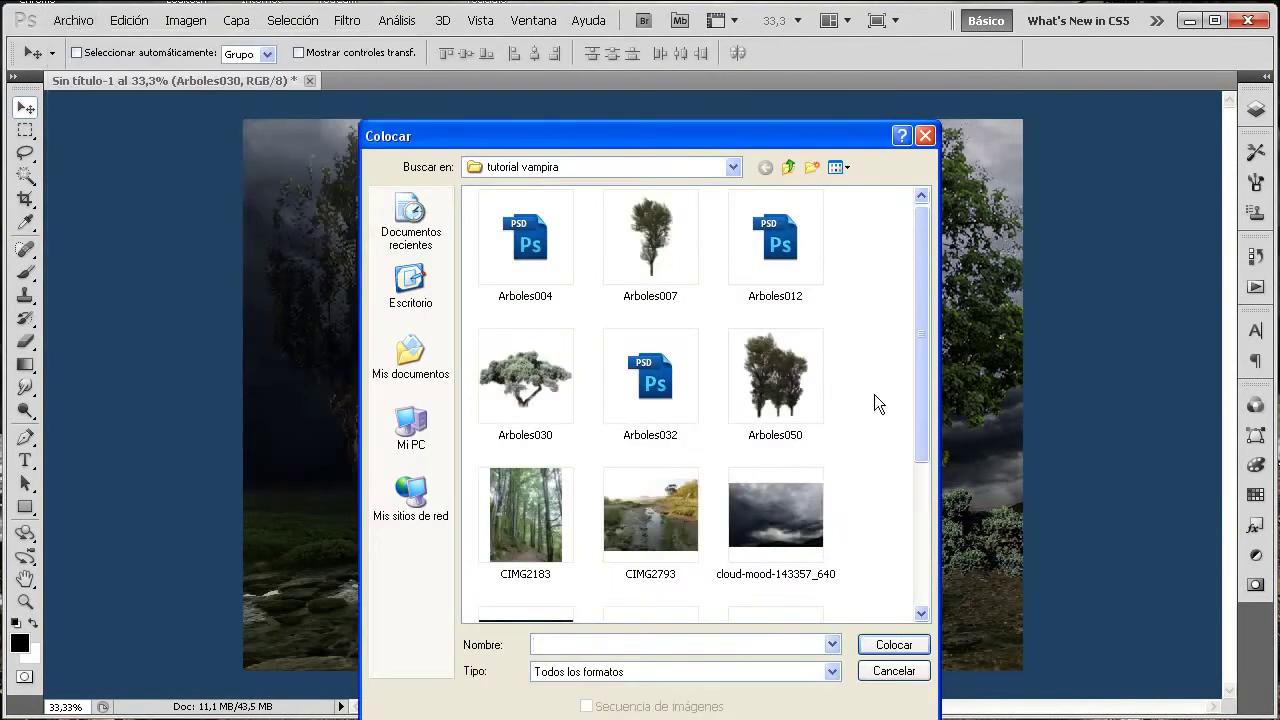
pyautogui.click(770, 389)
pyautogui.click(893, 644)
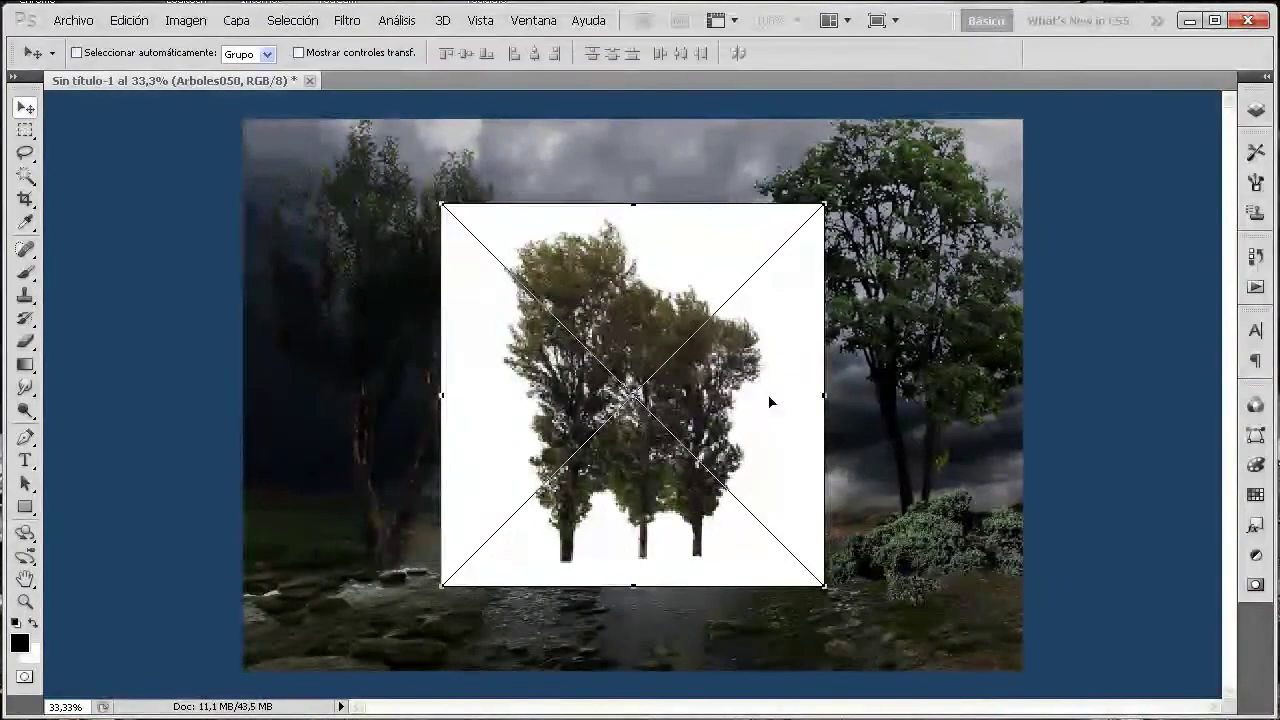
pyautogui.press('Return')
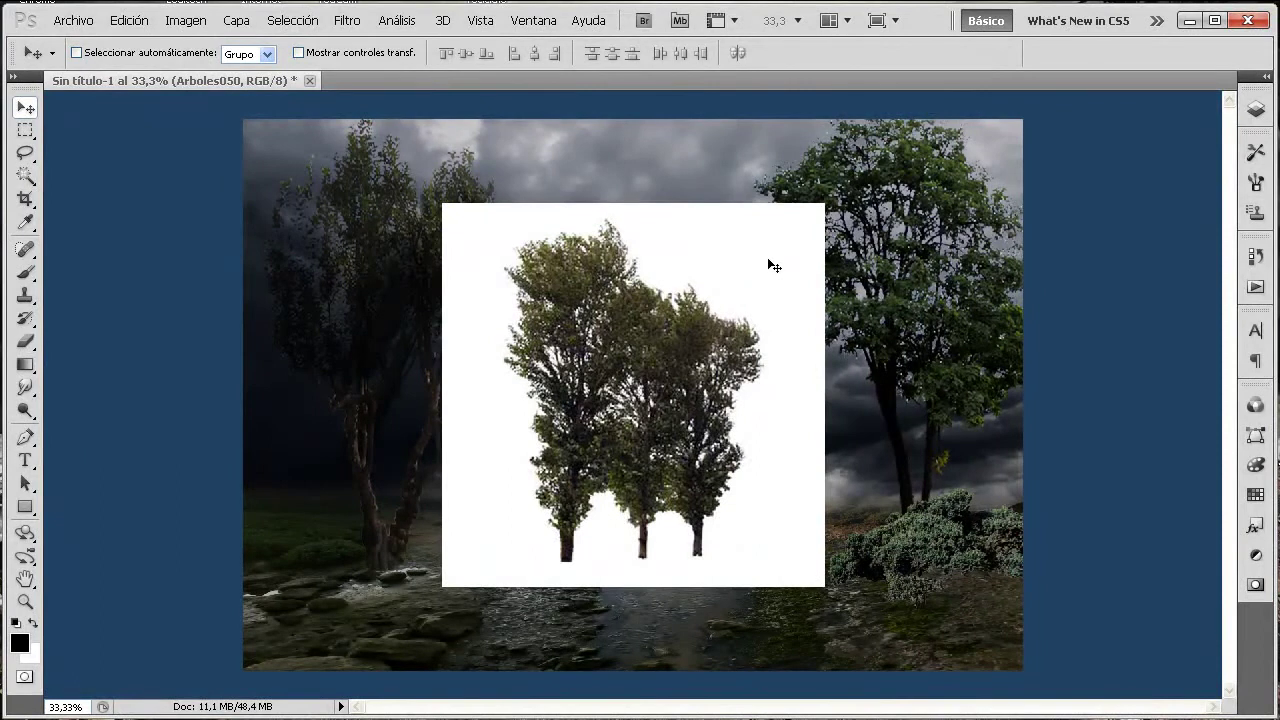
# - Rasterize the Arboles050 layer
pyautogui.click(1259, 112)
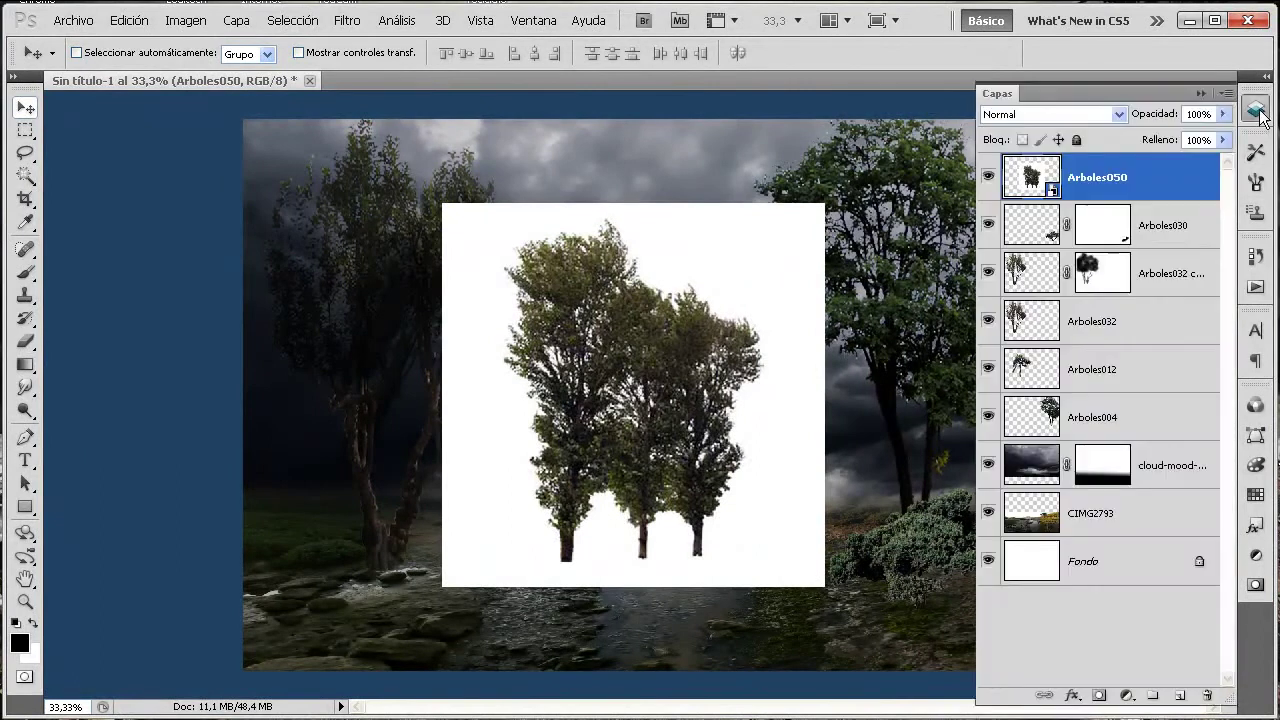
pyautogui.rightClick(1107, 182)
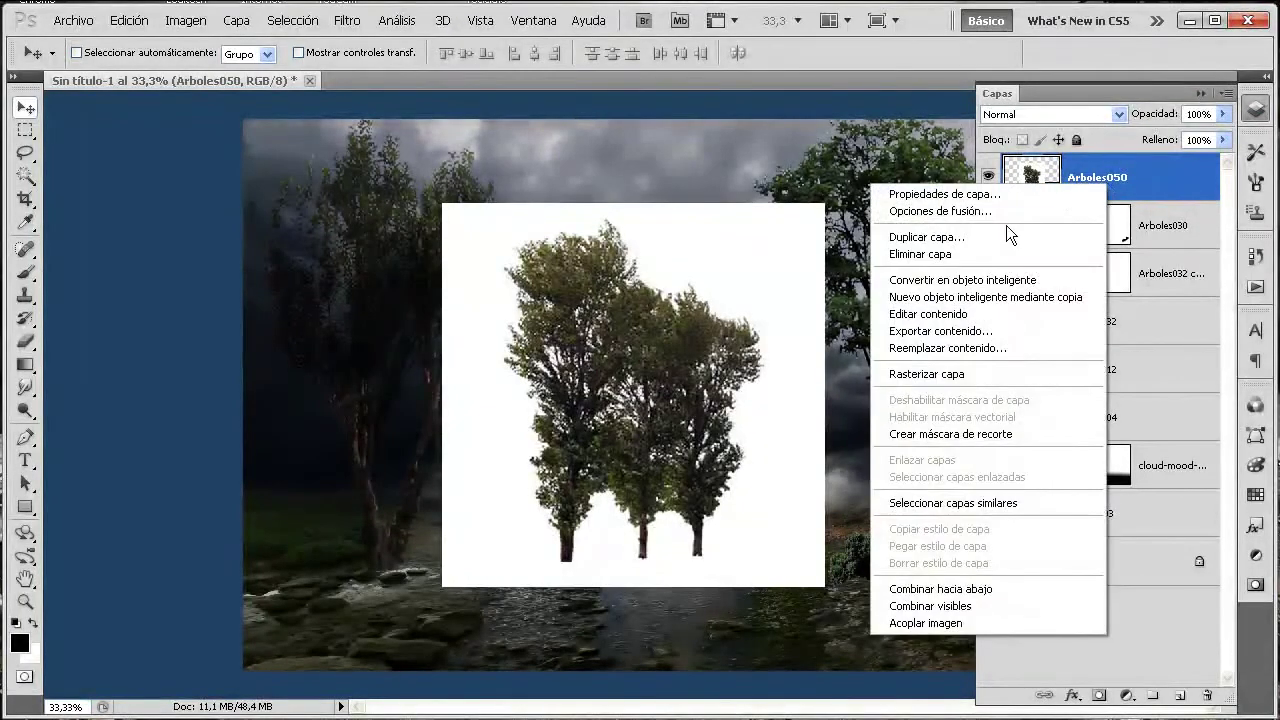
pyautogui.click(944, 377)
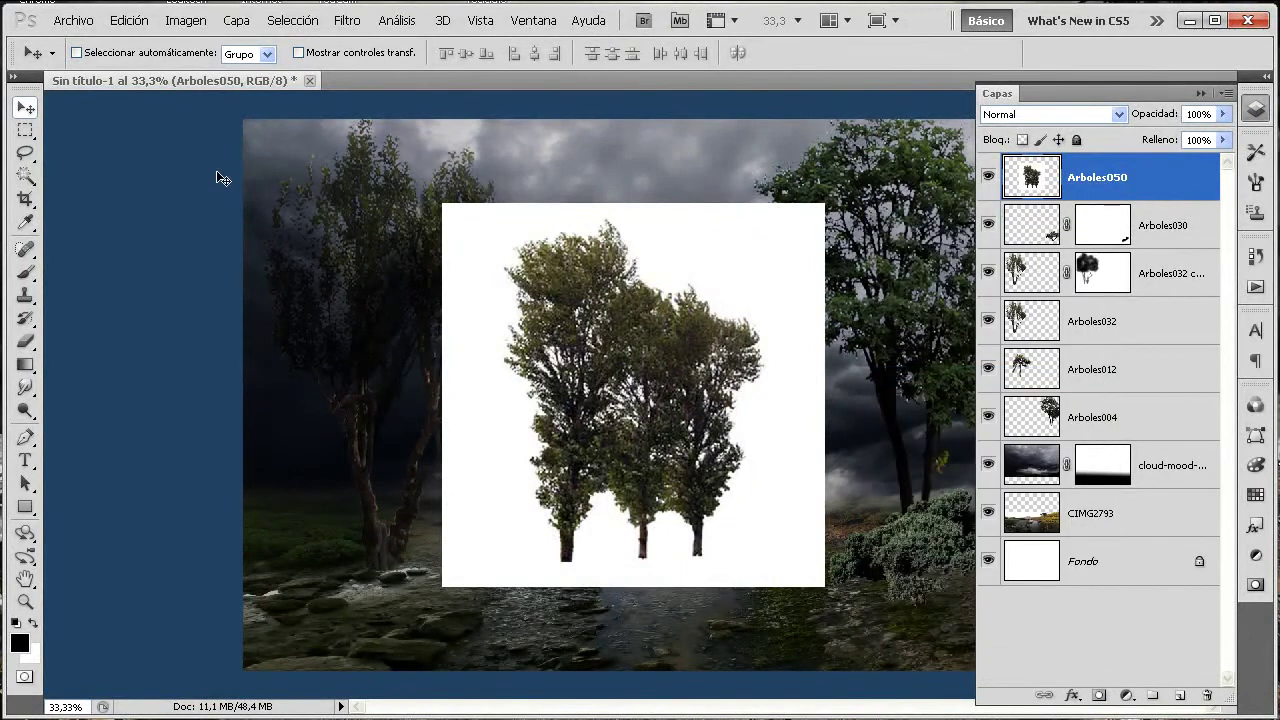
# - Delete the white background around the Arboles050 trees with the Magic Wand and deselect
pyautogui.click(26, 177)
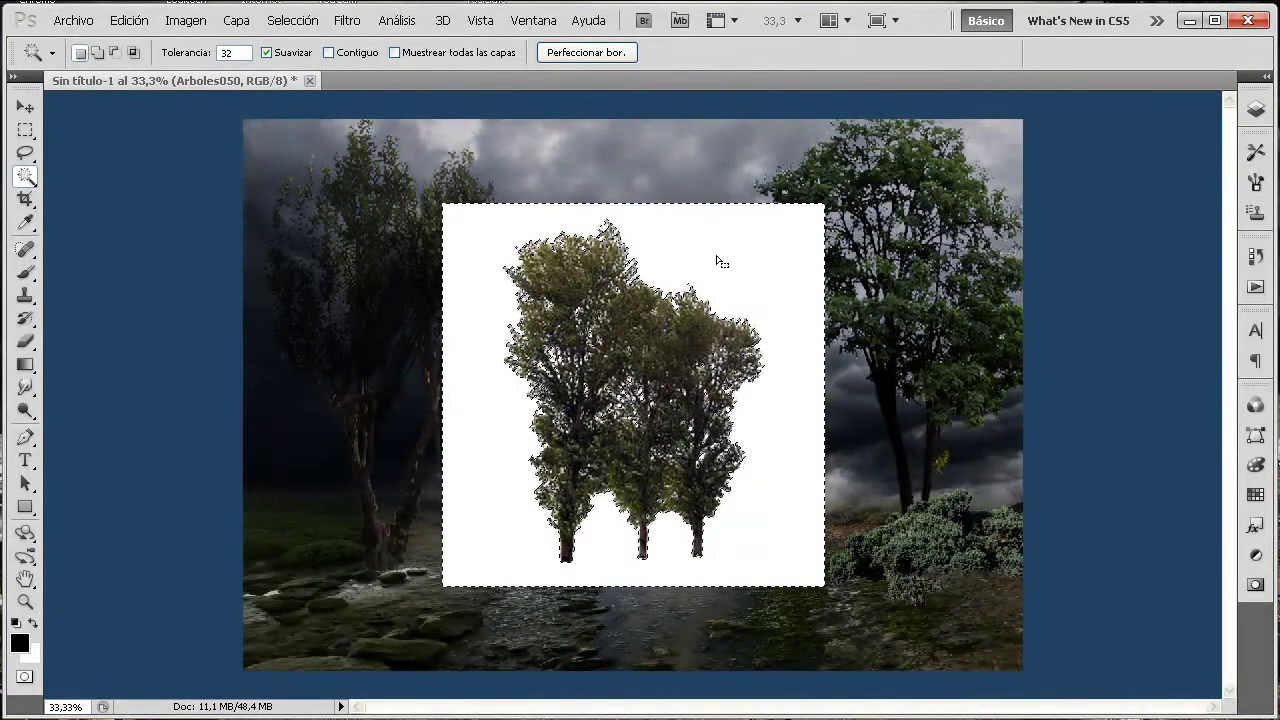
pyautogui.press('Delete')
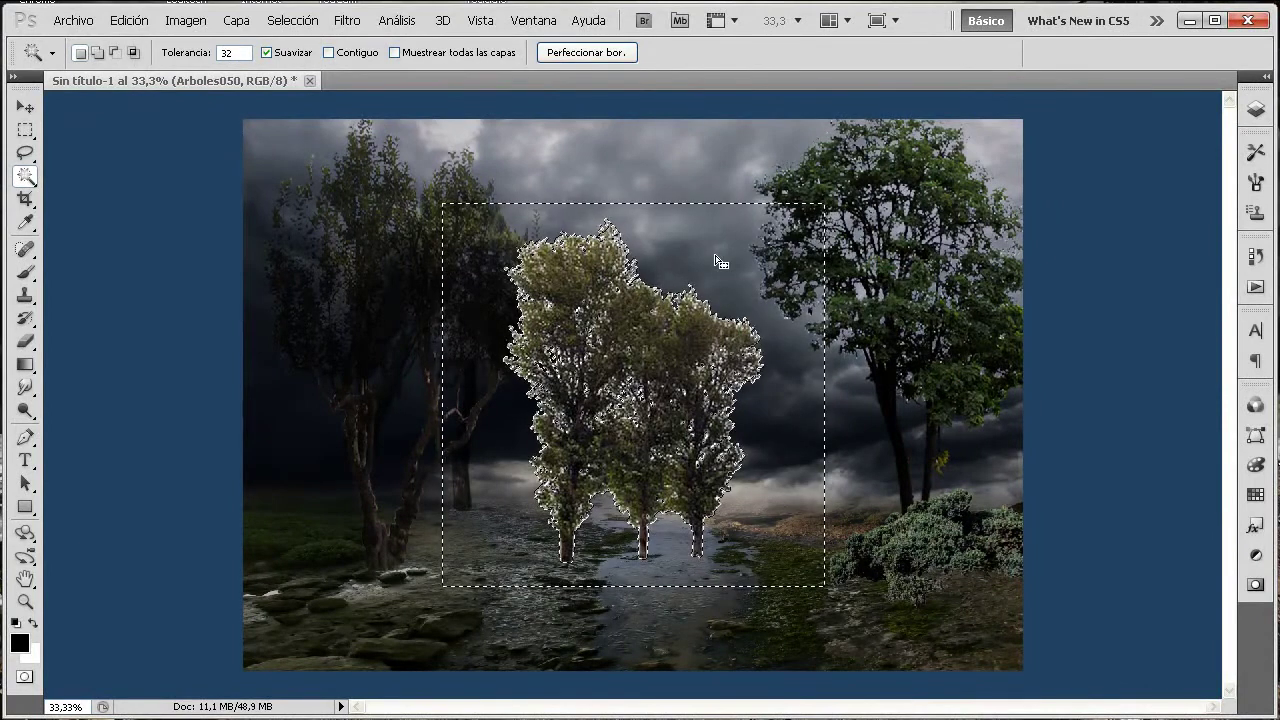
pyautogui.hotkey('ctrl', 'd')
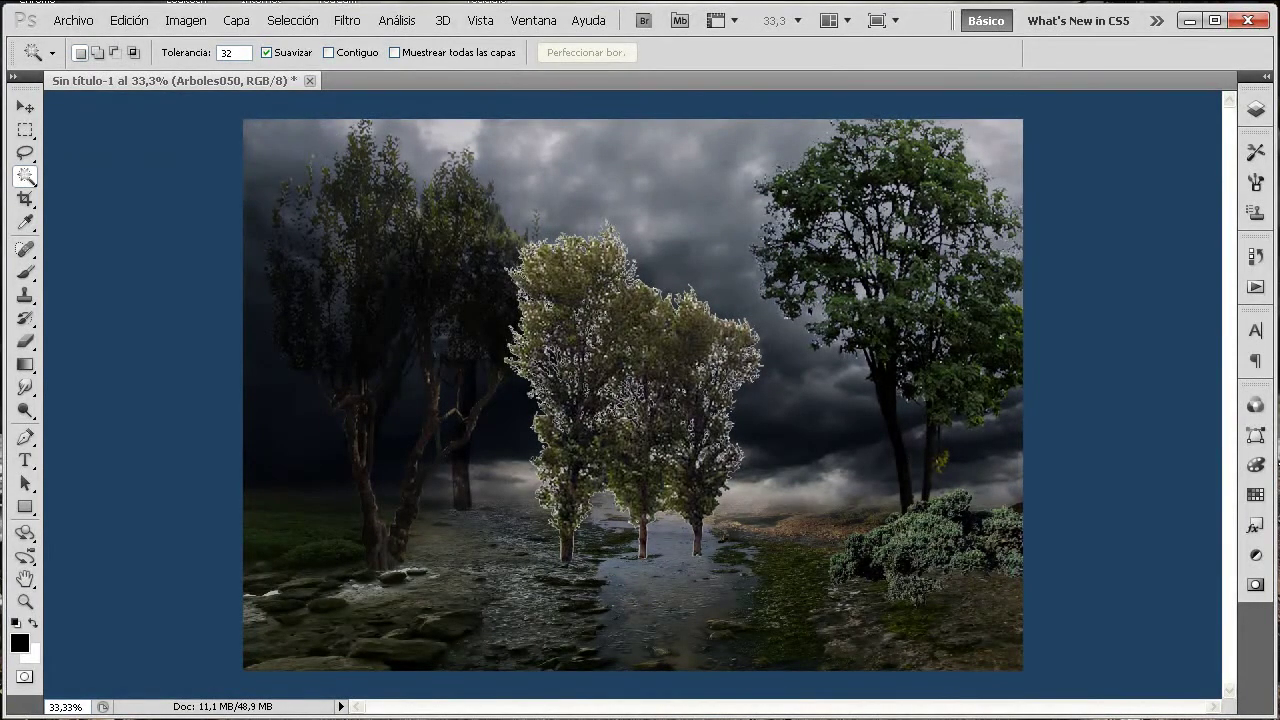
# - Remove the white fringe from the trees with Capa > Halos > Quitar halo blanco
pyautogui.click(234, 22)
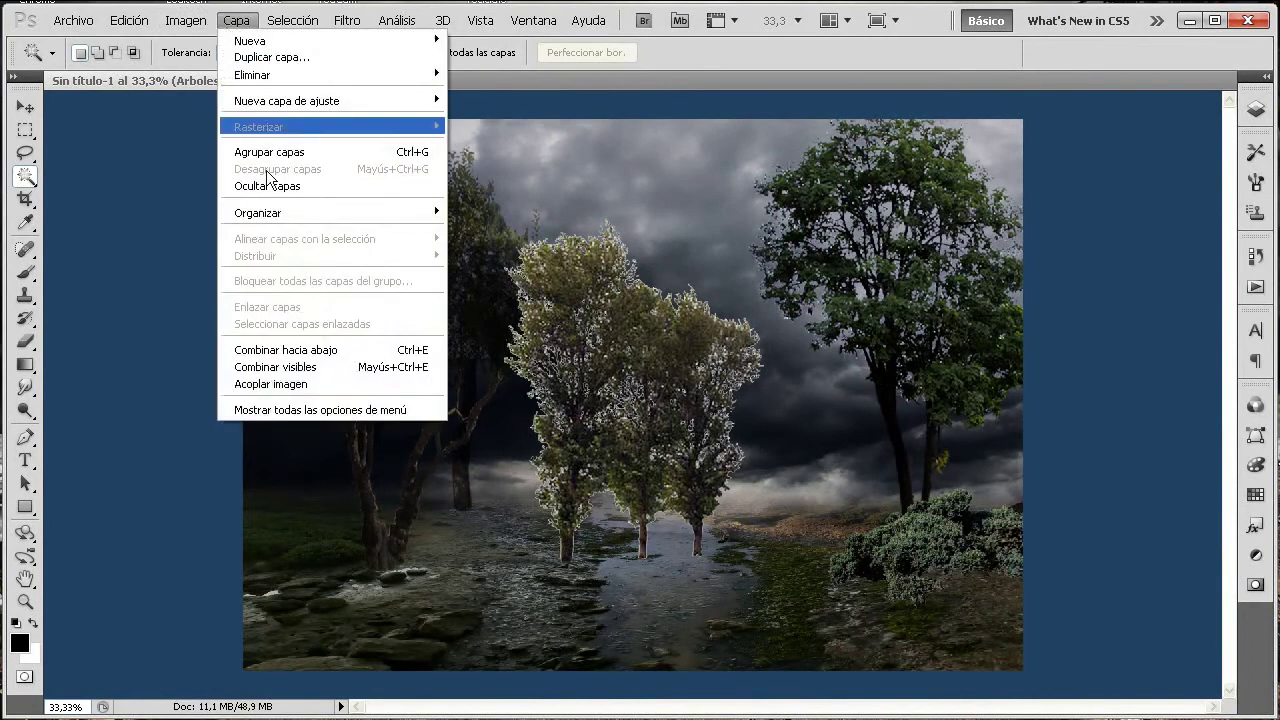
pyautogui.click(383, 410)
pyautogui.moveTo(300, 641)
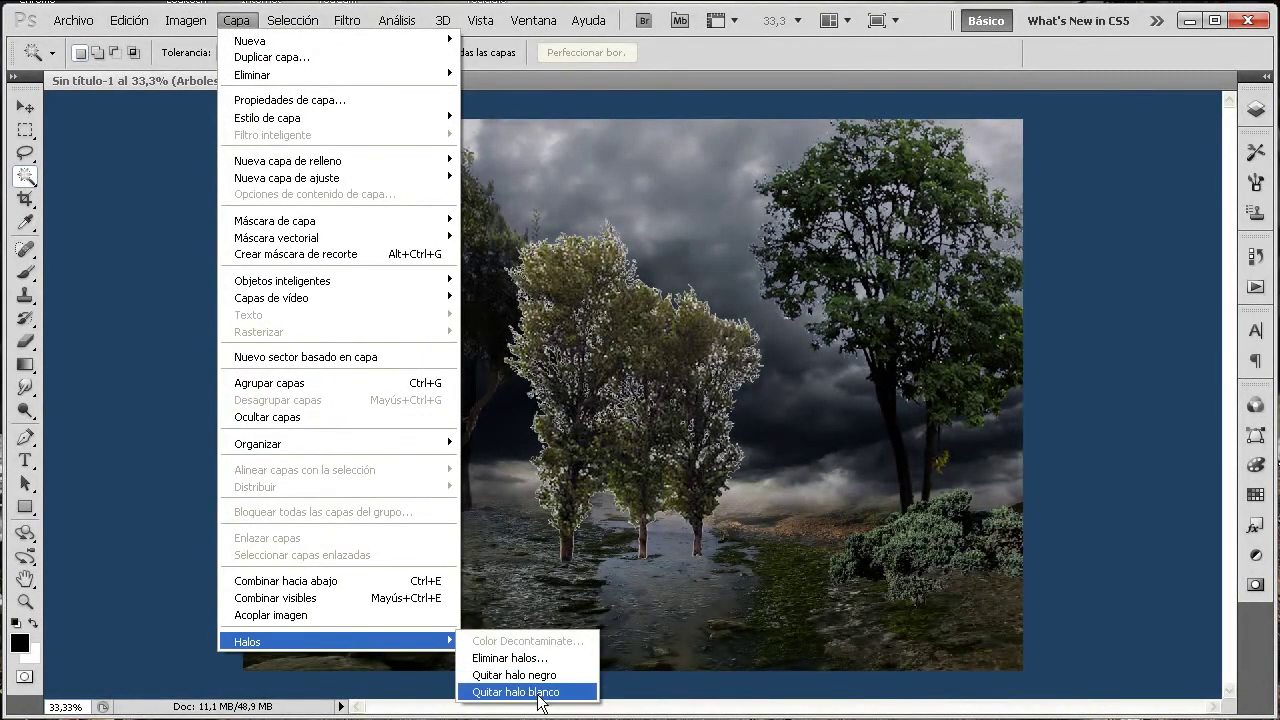
pyautogui.click(538, 692)
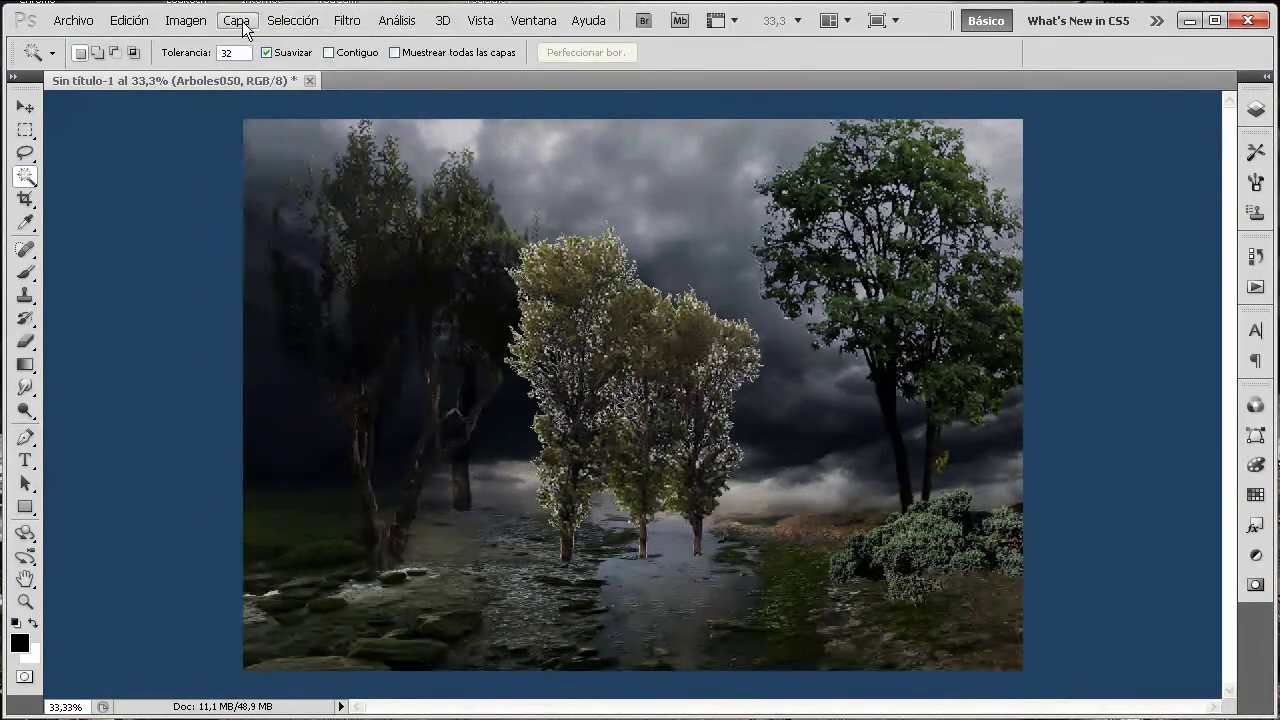
pyautogui.click(237, 21)
pyautogui.click(371, 406)
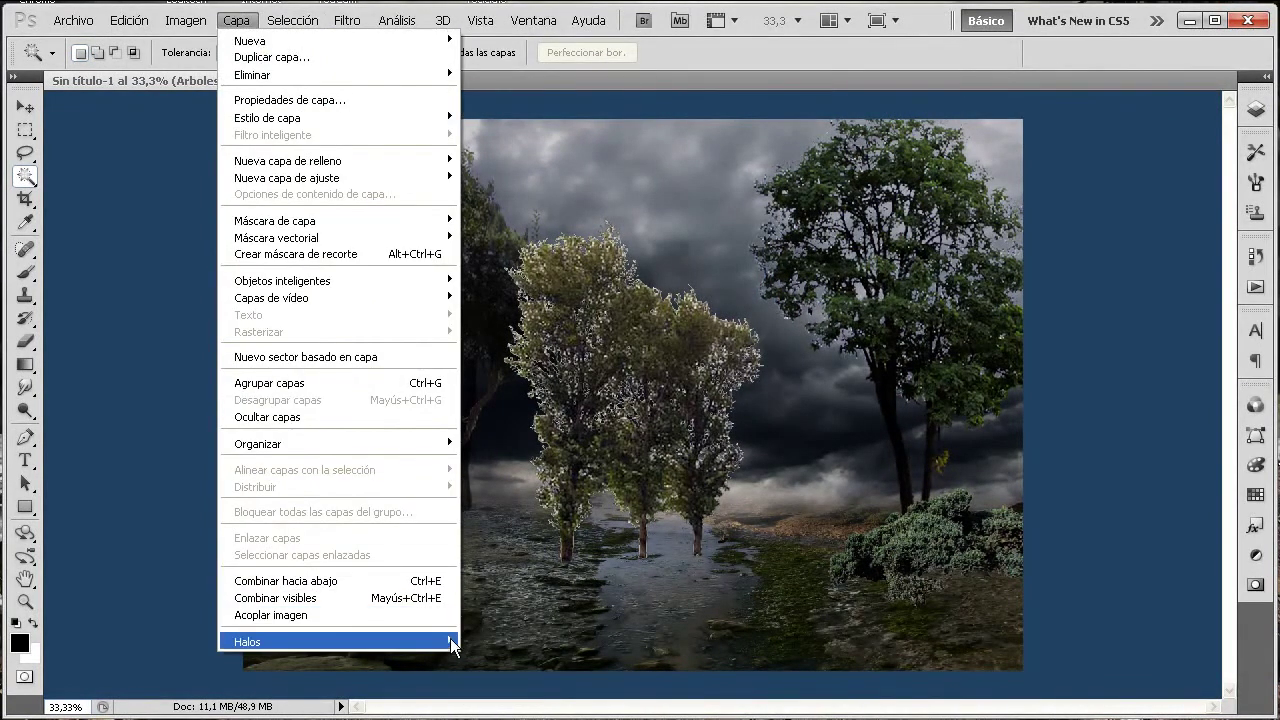
pyautogui.moveTo(330, 642)
pyautogui.click(527, 695)
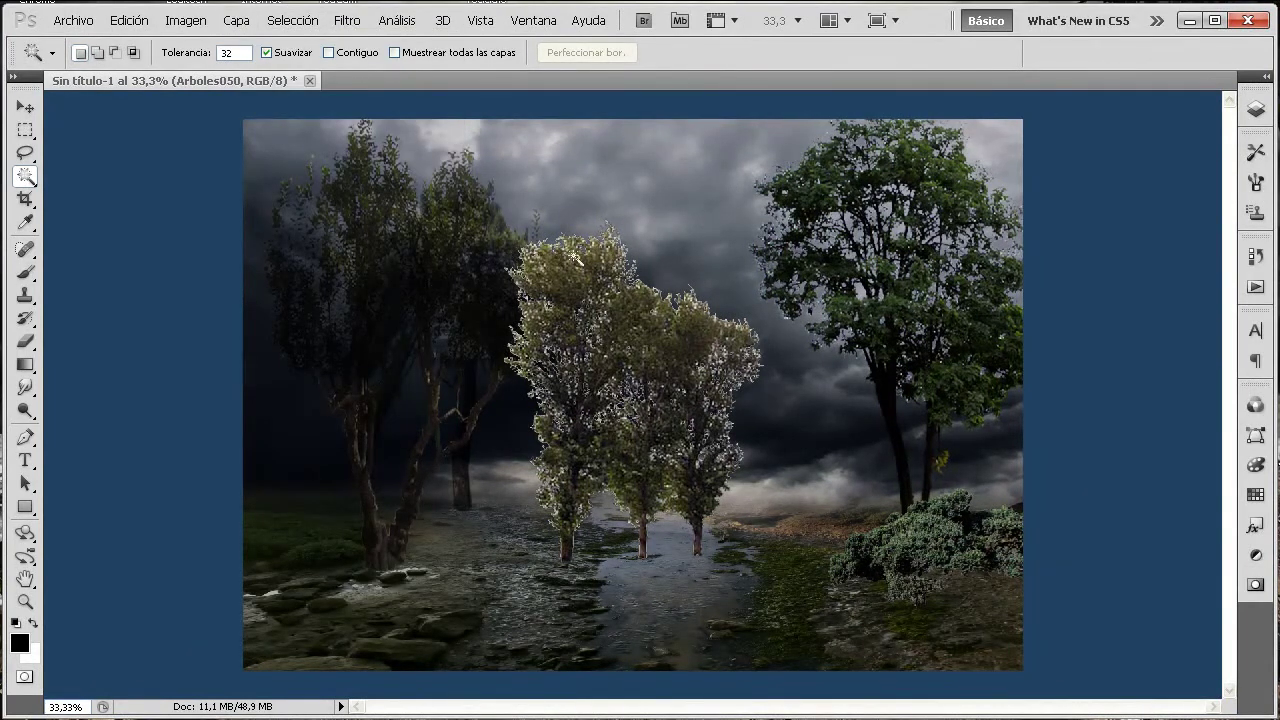
# - Set Arboles050 to Multiplicar at 83% opacity and move it below Arboles032
pyautogui.click(1256, 110)
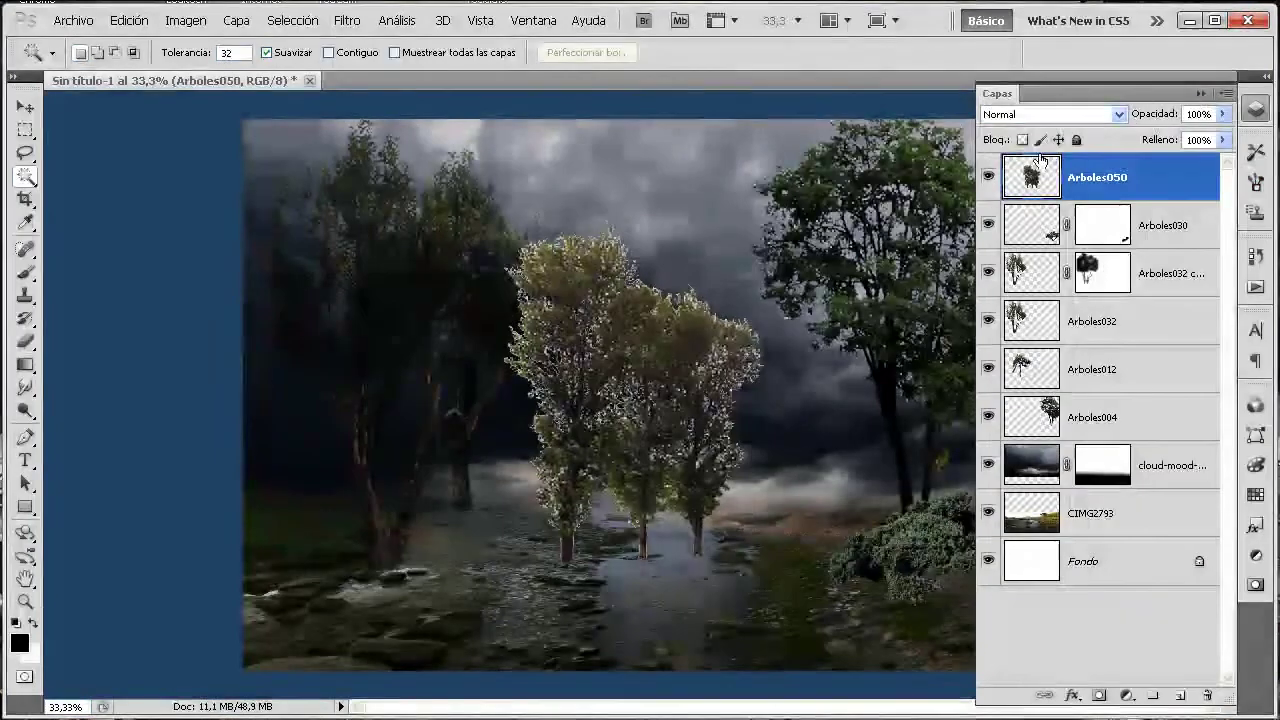
pyautogui.click(1118, 114)
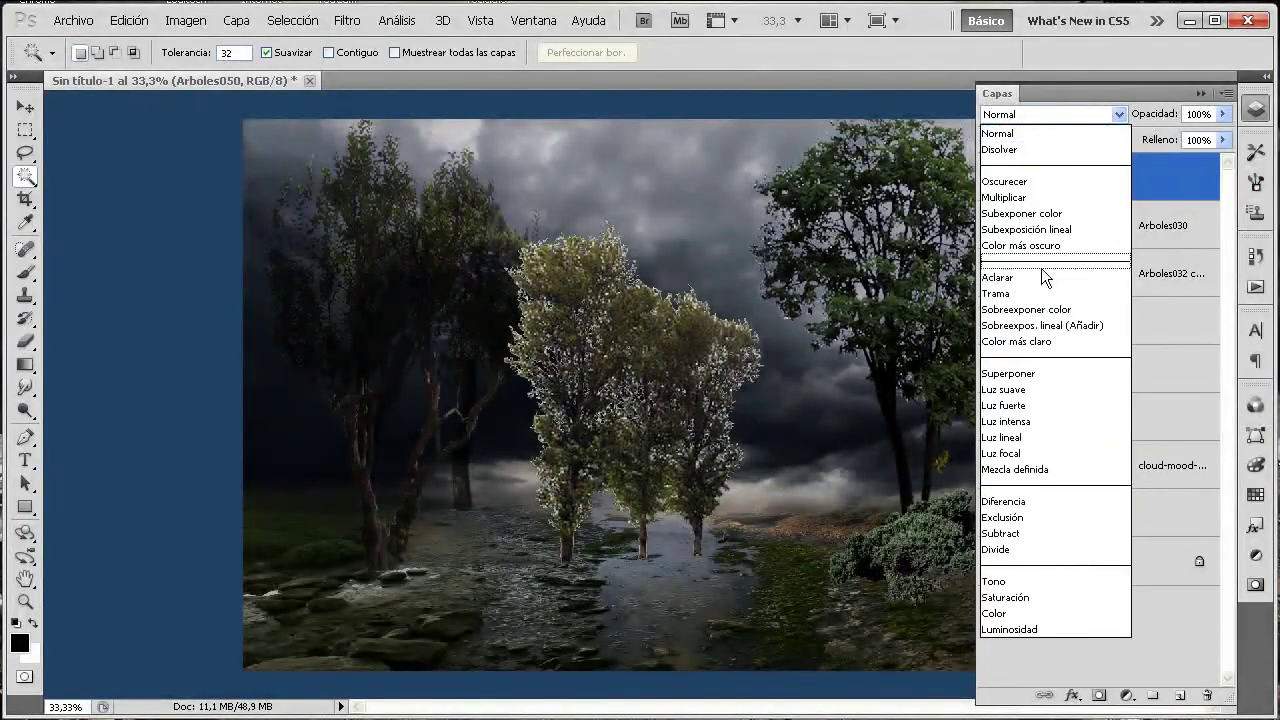
pyautogui.click(1037, 199)
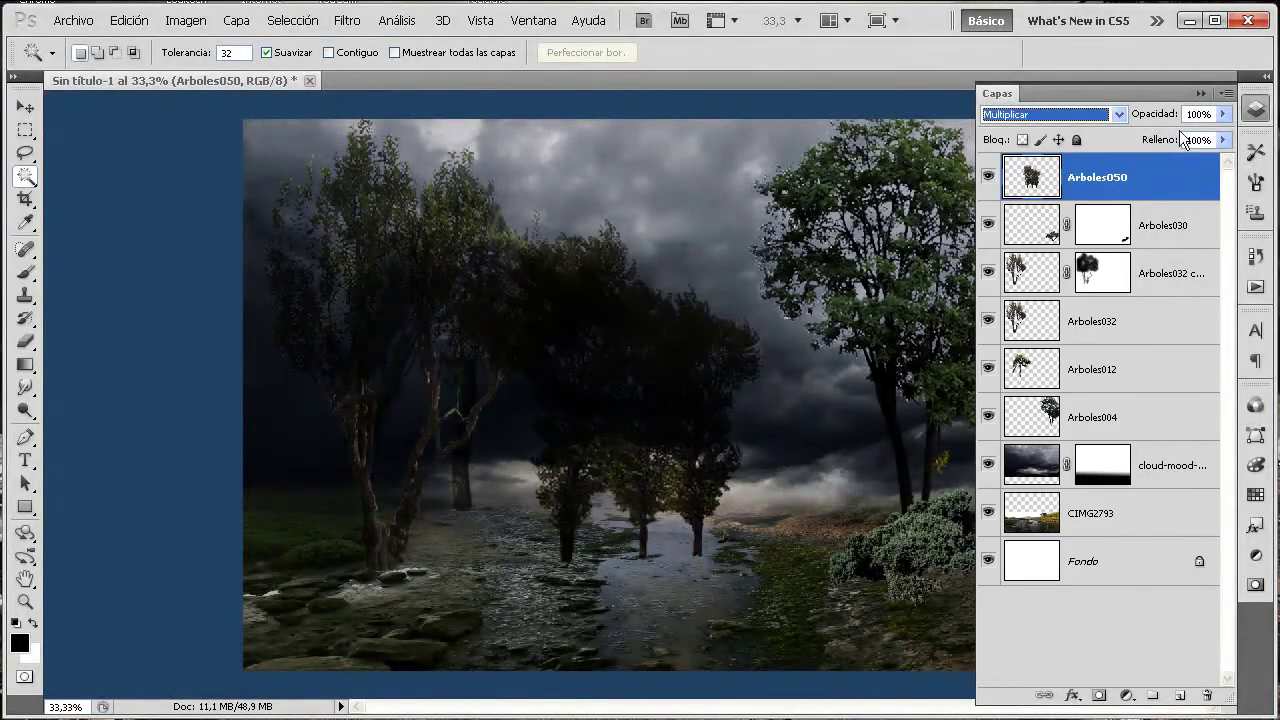
pyautogui.moveTo(1222, 114); pyautogui.dragTo(1206, 131)
pyautogui.moveTo(1150, 184); pyautogui.dragTo(1145, 329)
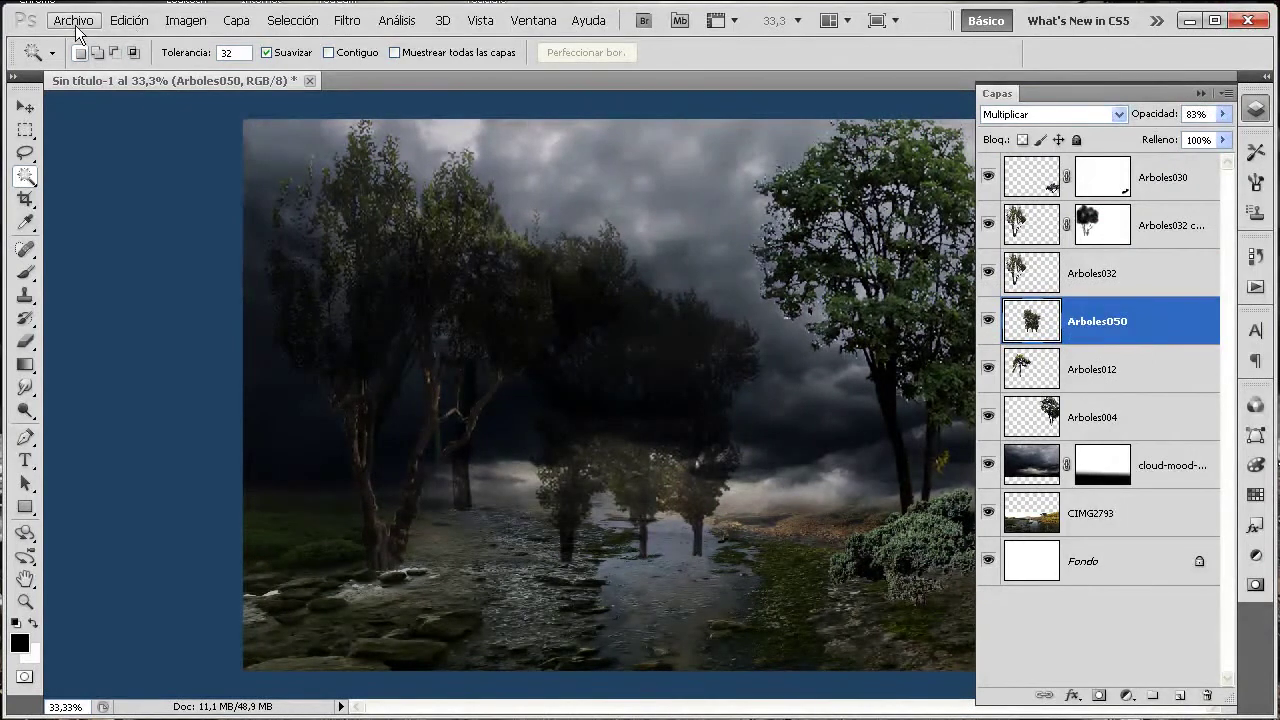
pyautogui.click(73, 20)
# - Move the Arboles050 trees right, enlarge them to about 161% by 140%, and mirror them horizontally
pyautogui.press('Escape')
pyautogui.press('v')
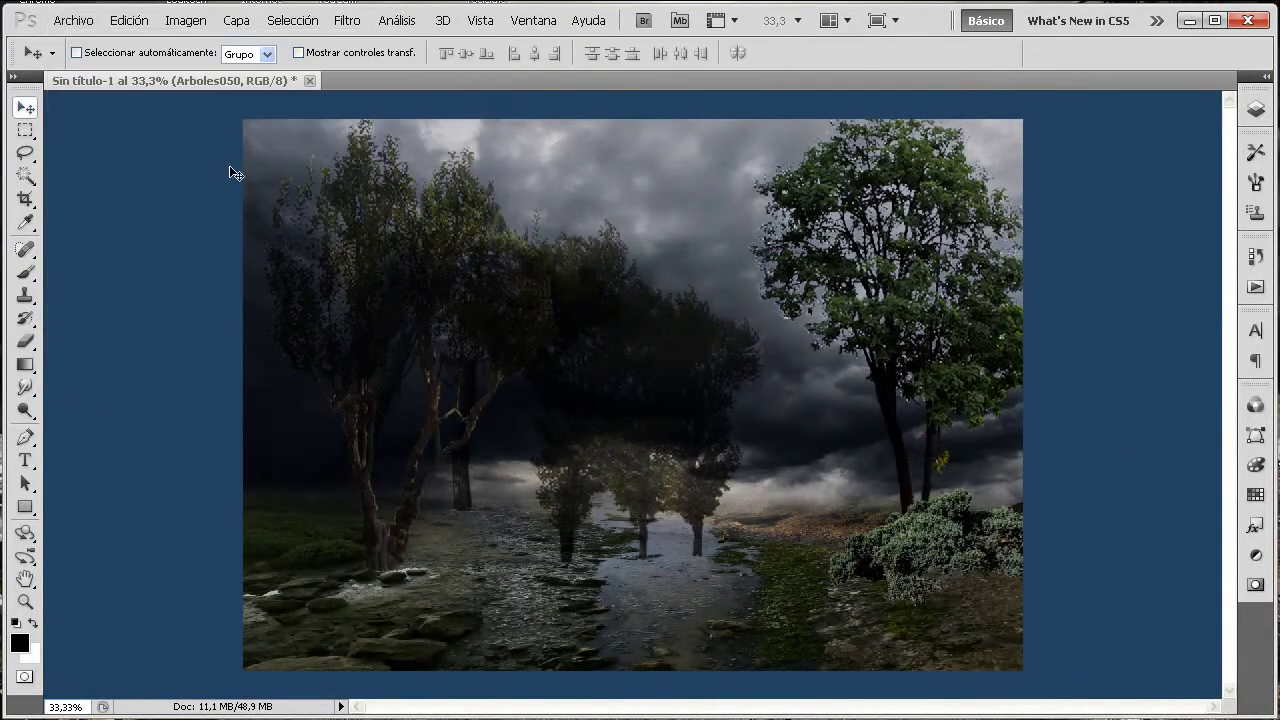
pyautogui.moveTo(604, 375); pyautogui.dragTo(872, 321)
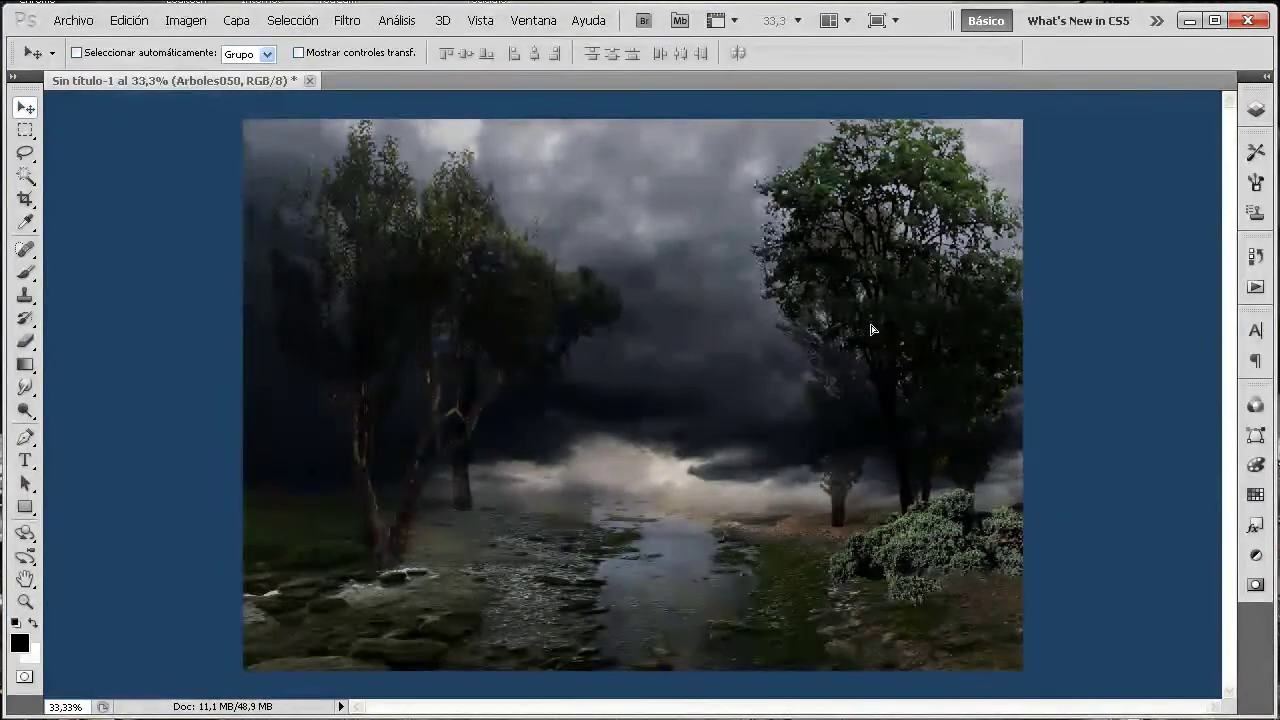
pyautogui.click(129, 20)
pyautogui.click(273, 342)
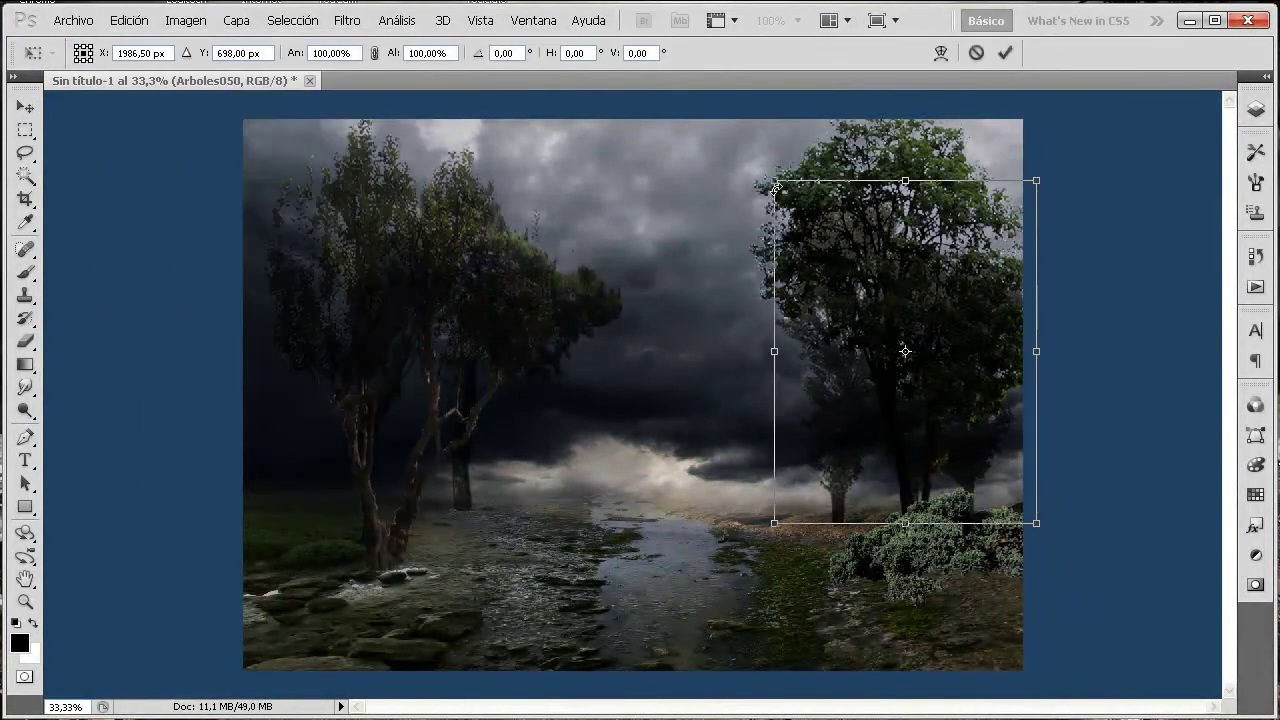
pyautogui.moveTo(770, 186); pyautogui.dragTo(613, 45)
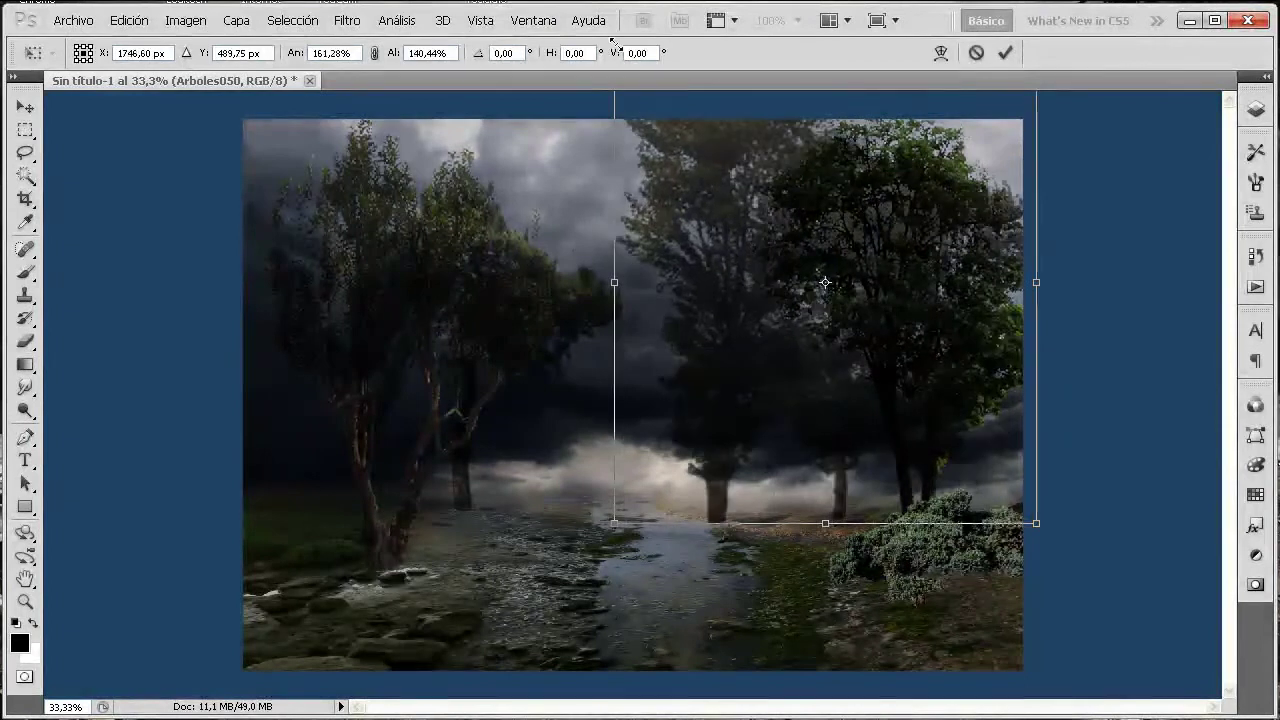
pyautogui.moveTo(938, 308); pyautogui.dragTo(958, 296)
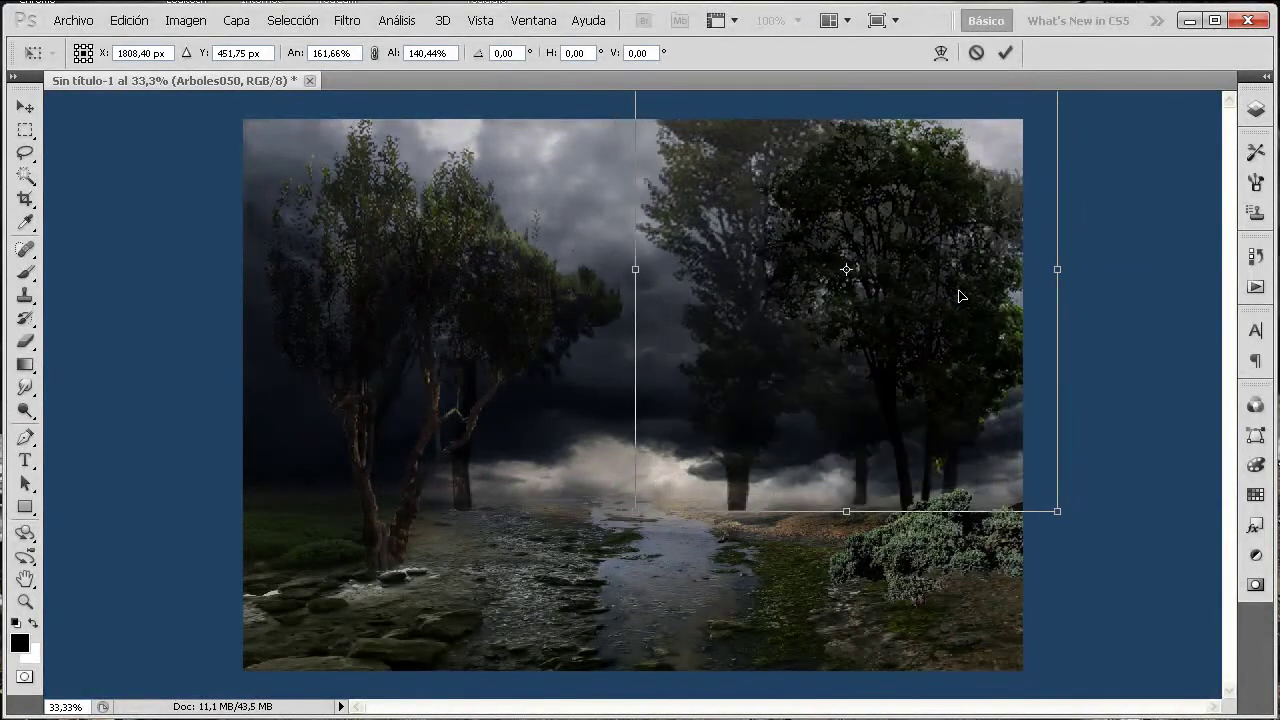
pyautogui.rightClick(959, 297)
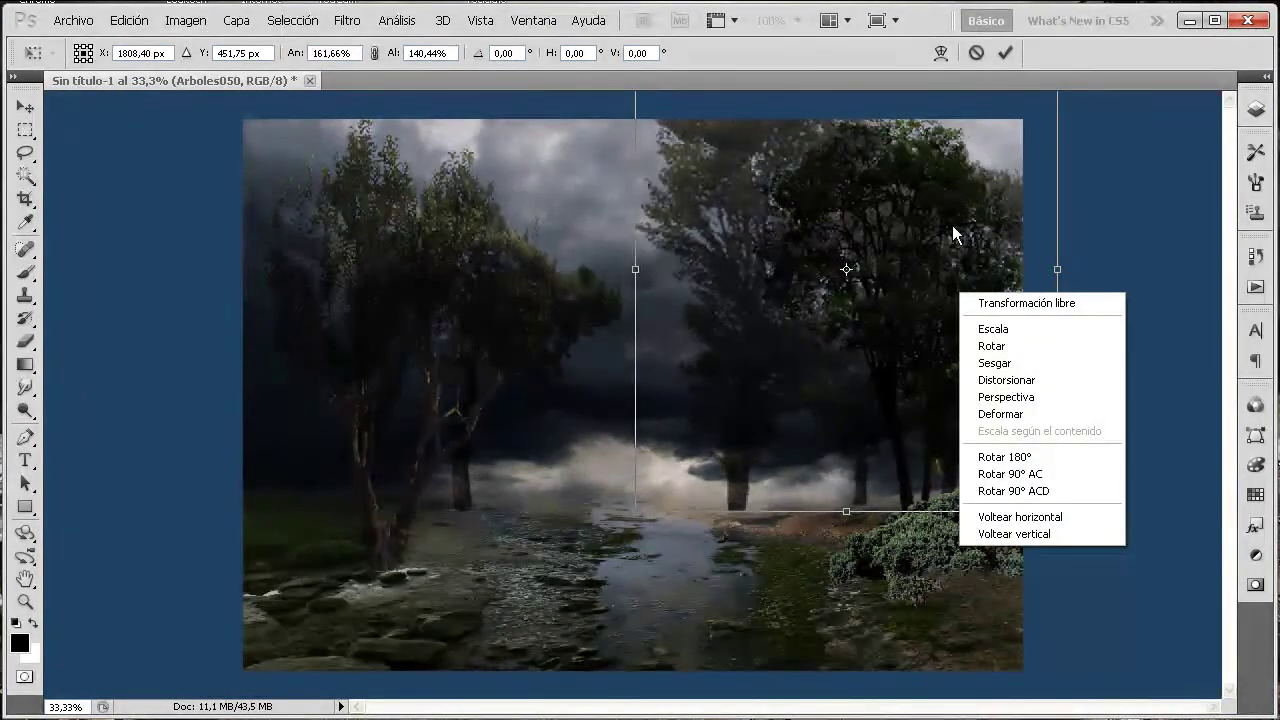
pyautogui.click(1079, 530)
# - Position and slant the mirrored trees behind the big right-hand tree and commit the transform
pyautogui.moveTo(849, 335); pyautogui.dragTo(913, 333)
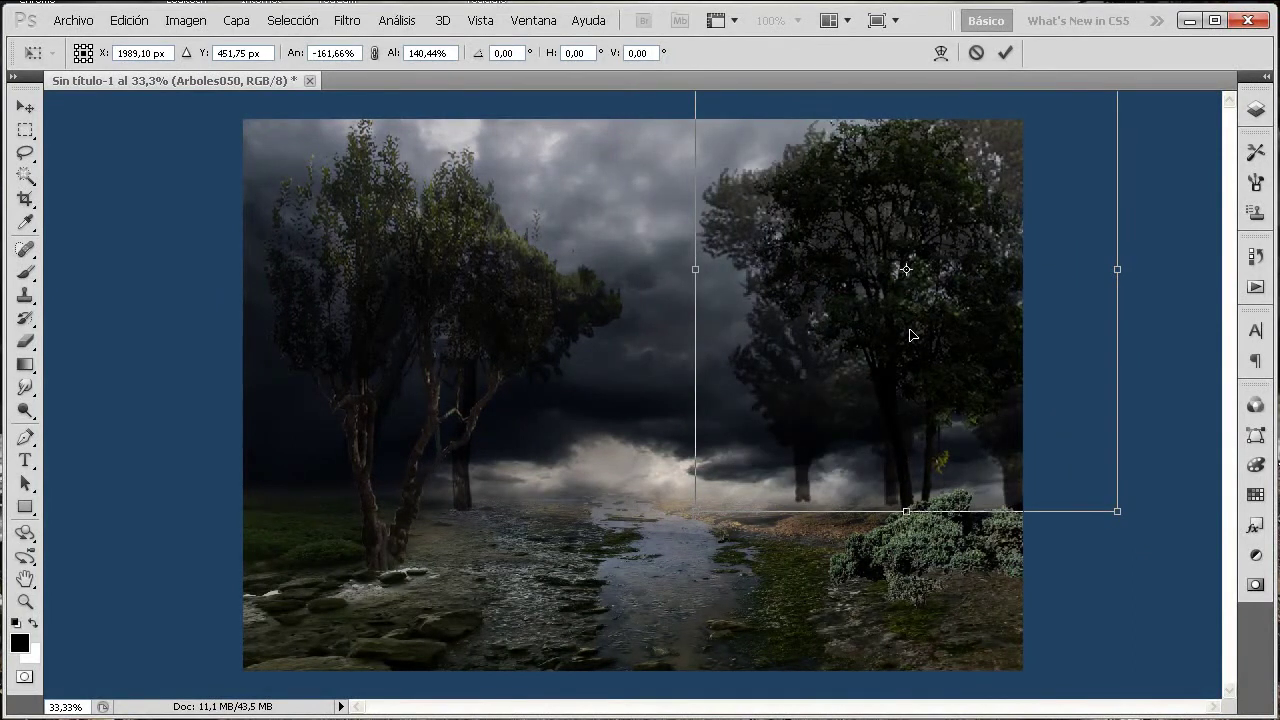
pyautogui.moveTo(1068, 128); pyautogui.dragTo(1066, 149)
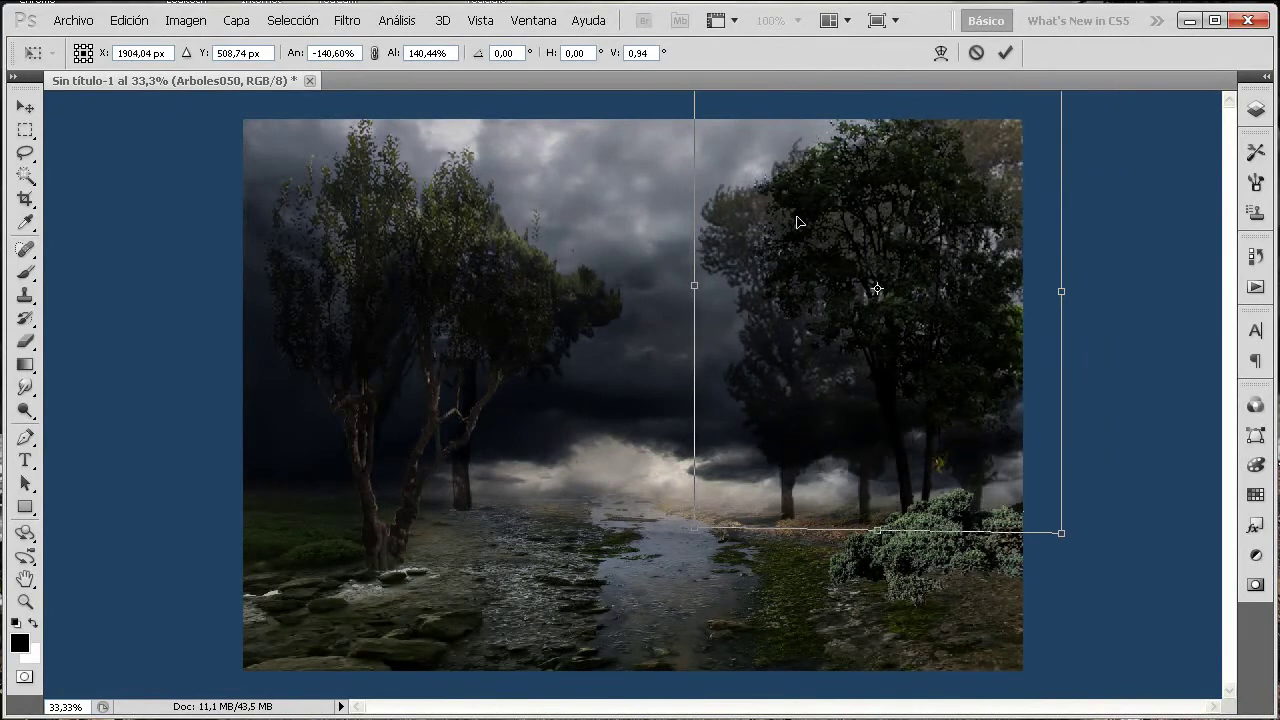
pyautogui.moveTo(741, 204); pyautogui.dragTo(751, 237)
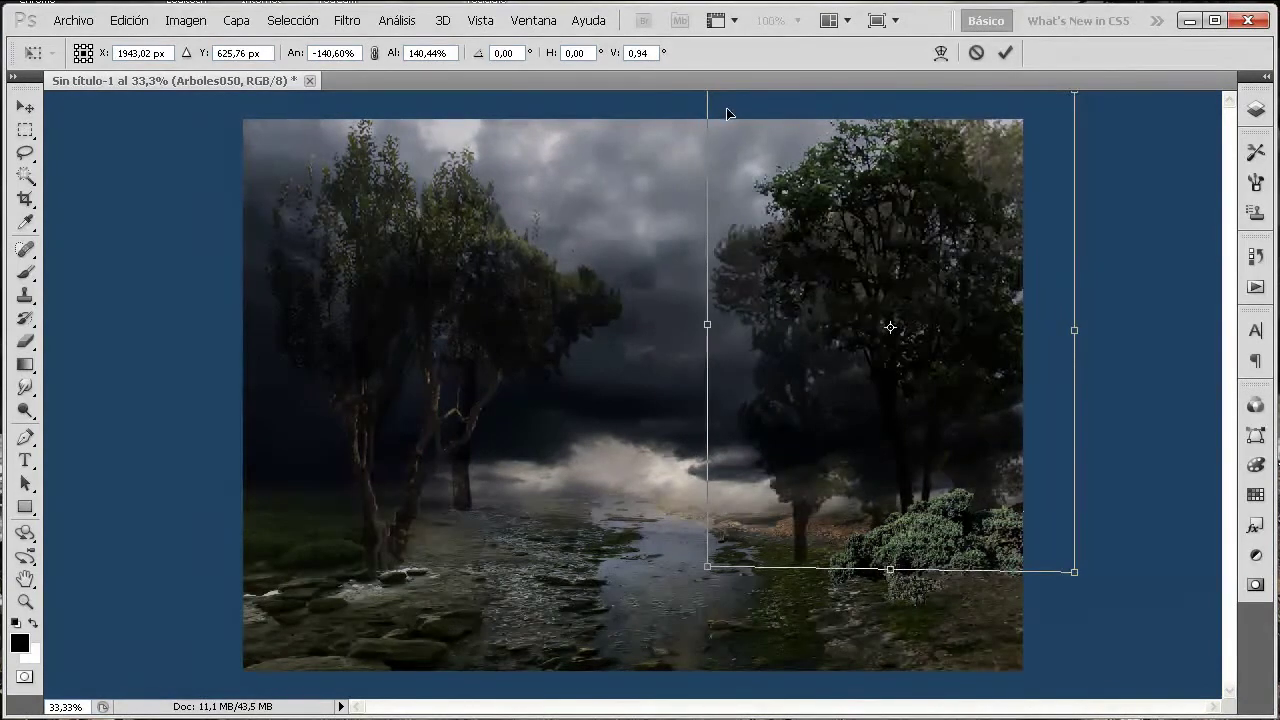
pyautogui.moveTo(723, 114); pyautogui.dragTo(742, 179)
pyautogui.moveTo(1072, 149); pyautogui.dragTo(1018, 132)
pyautogui.moveTo(956, 224); pyautogui.dragTo(966, 140)
pyautogui.moveTo(971, 205); pyautogui.dragTo(982, 196)
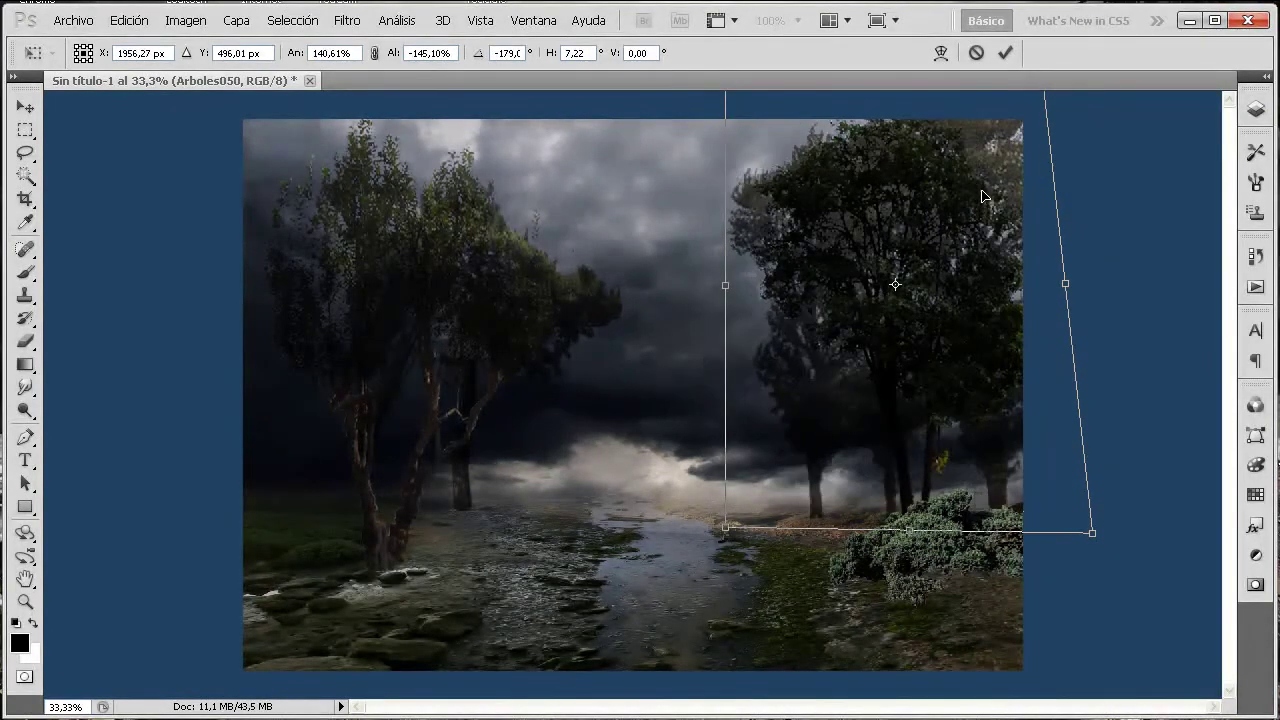
pyautogui.press('Return')
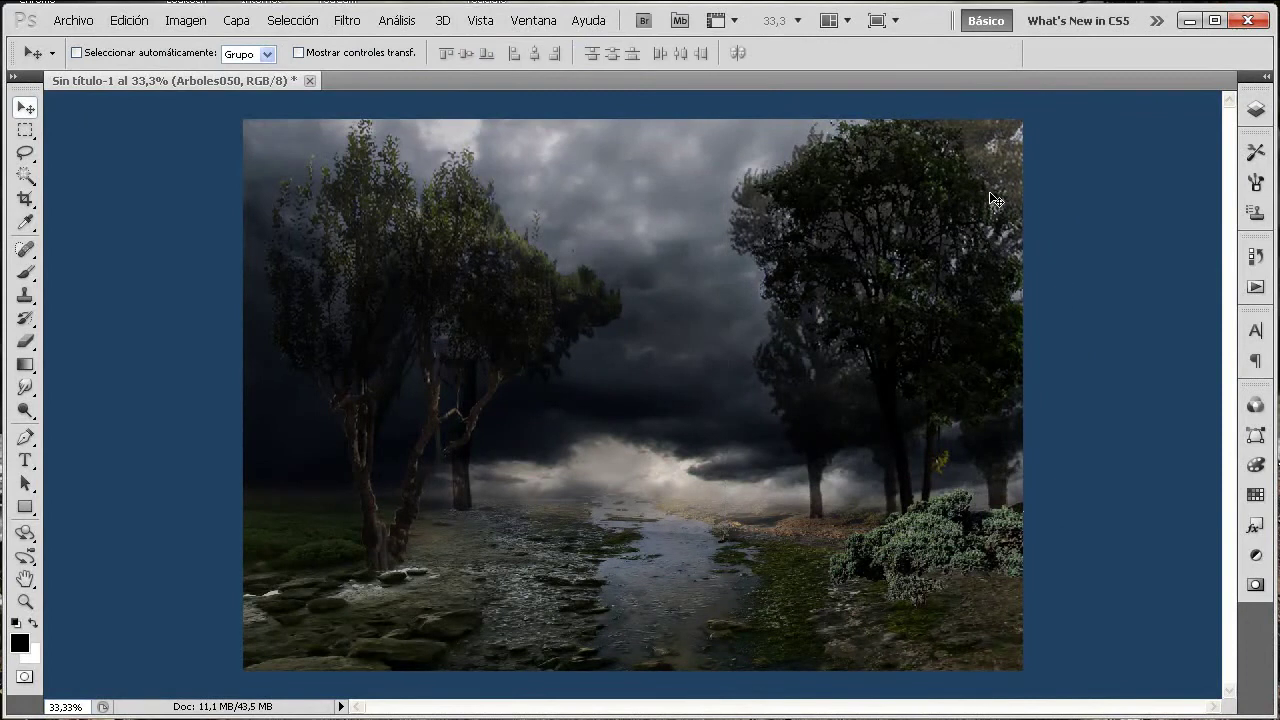
# - Lower the Arboles050 layer opacity to 66%
pyautogui.click(1255, 110)
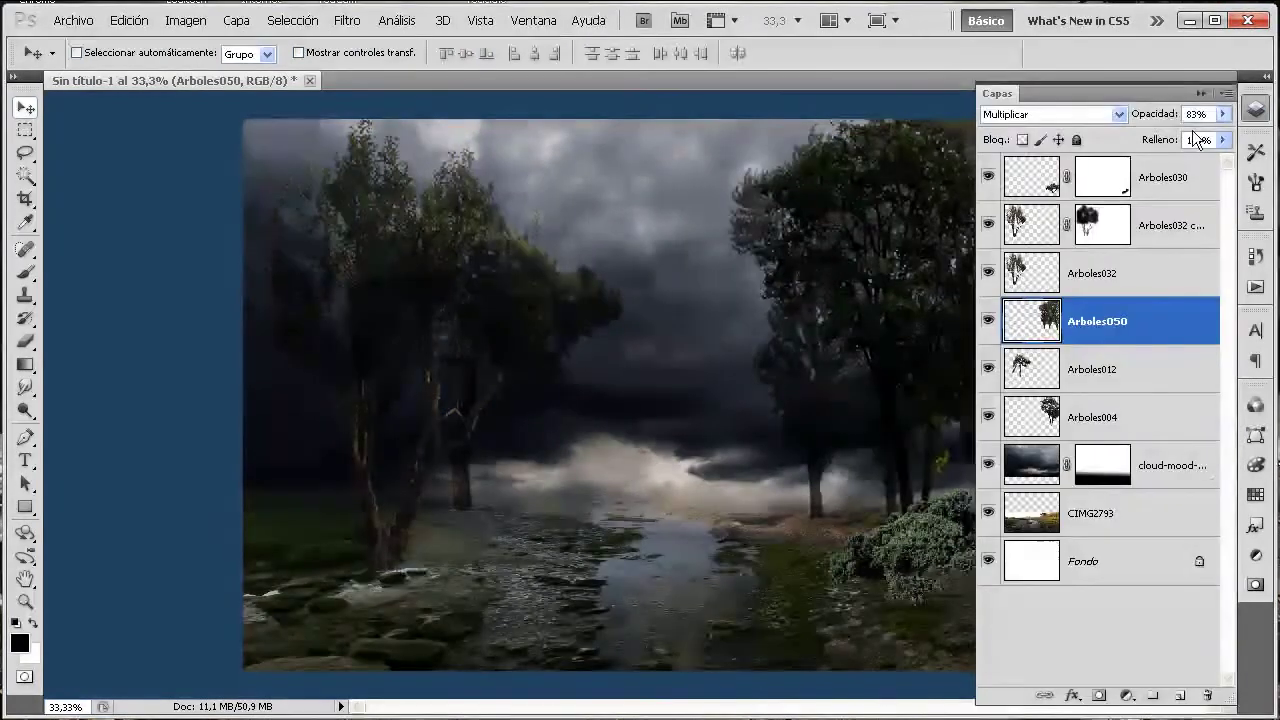
pyautogui.click(1222, 114)
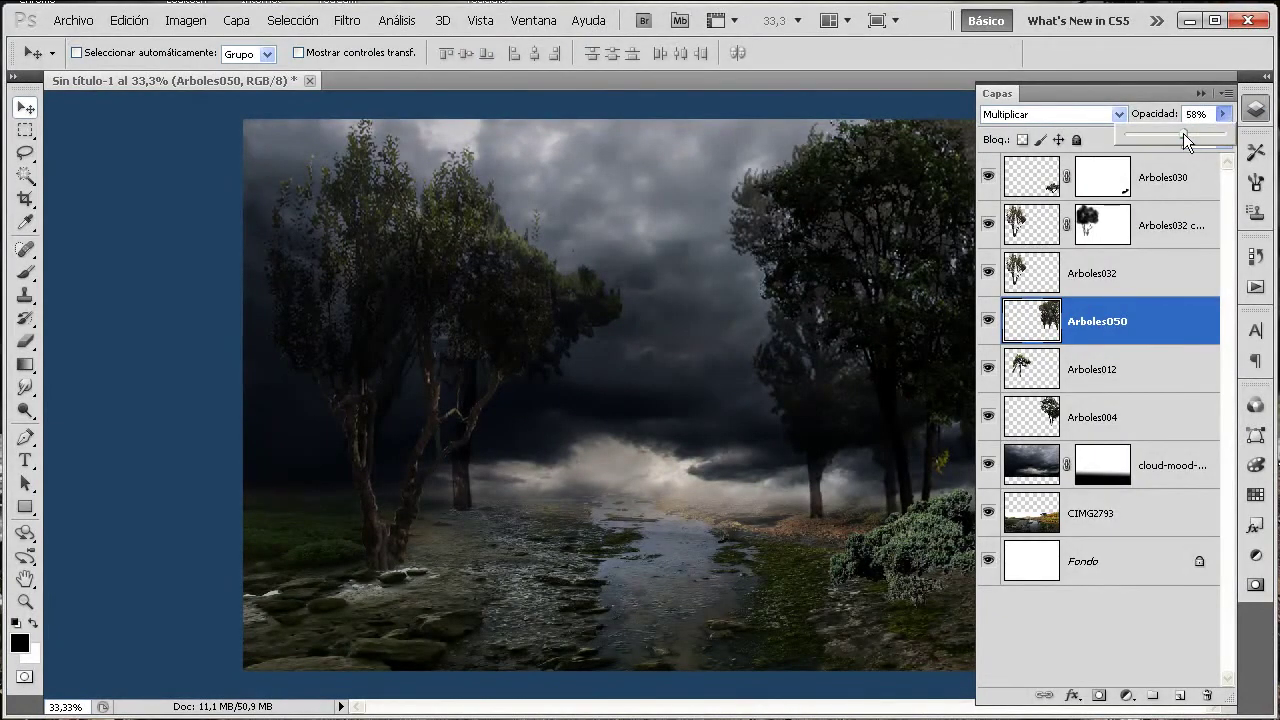
pyautogui.moveTo(1189, 133); pyautogui.dragTo(1191, 133)
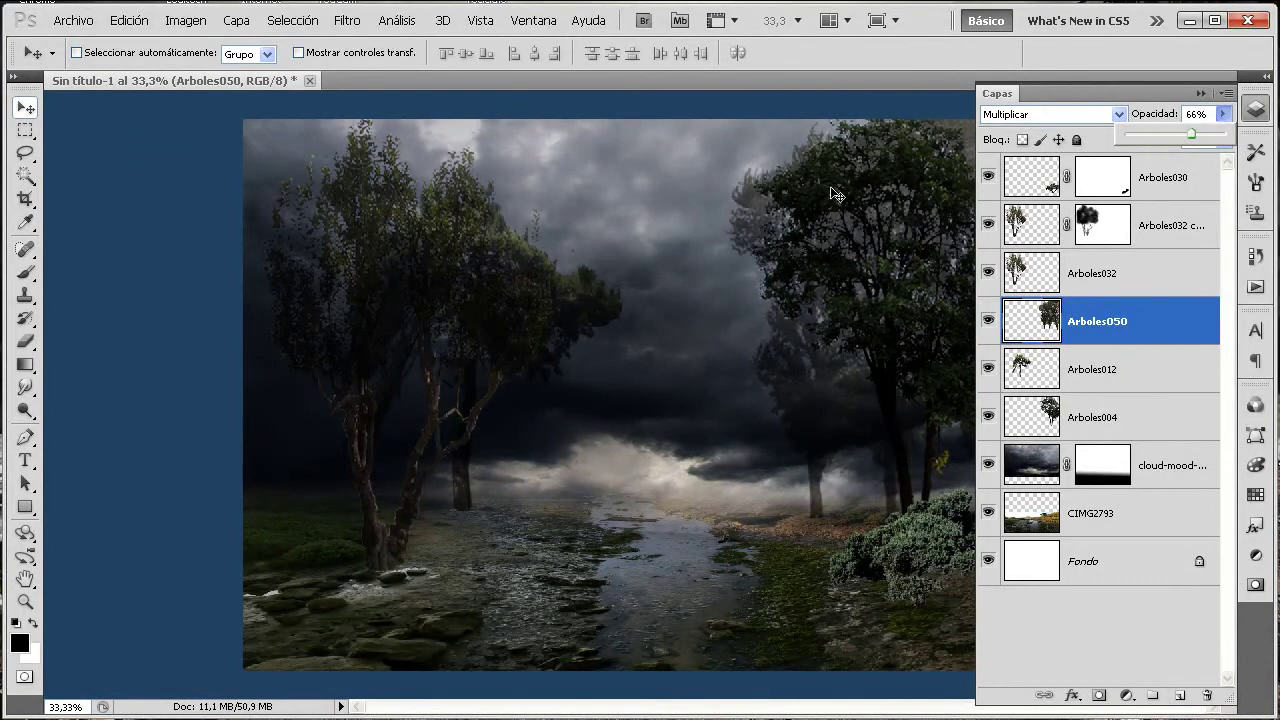
# - Place the Arboles032 tree image into the montage
pyautogui.click(73, 20)
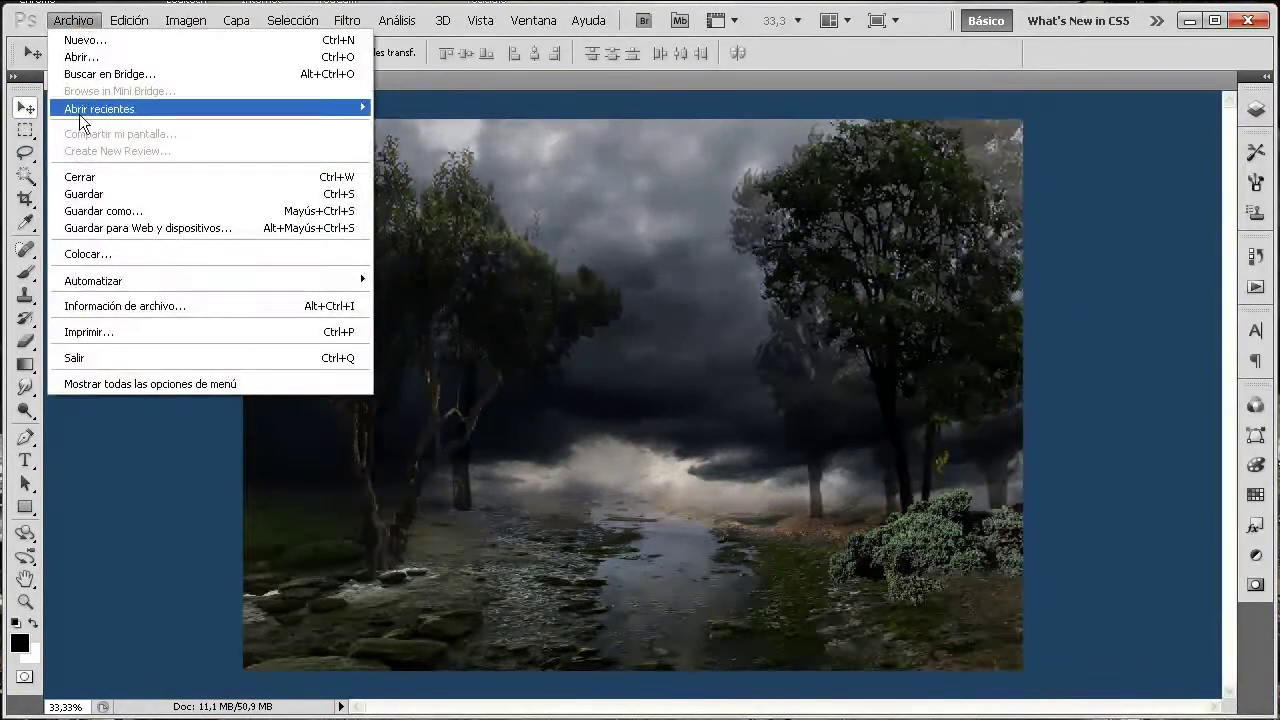
pyautogui.click(153, 254)
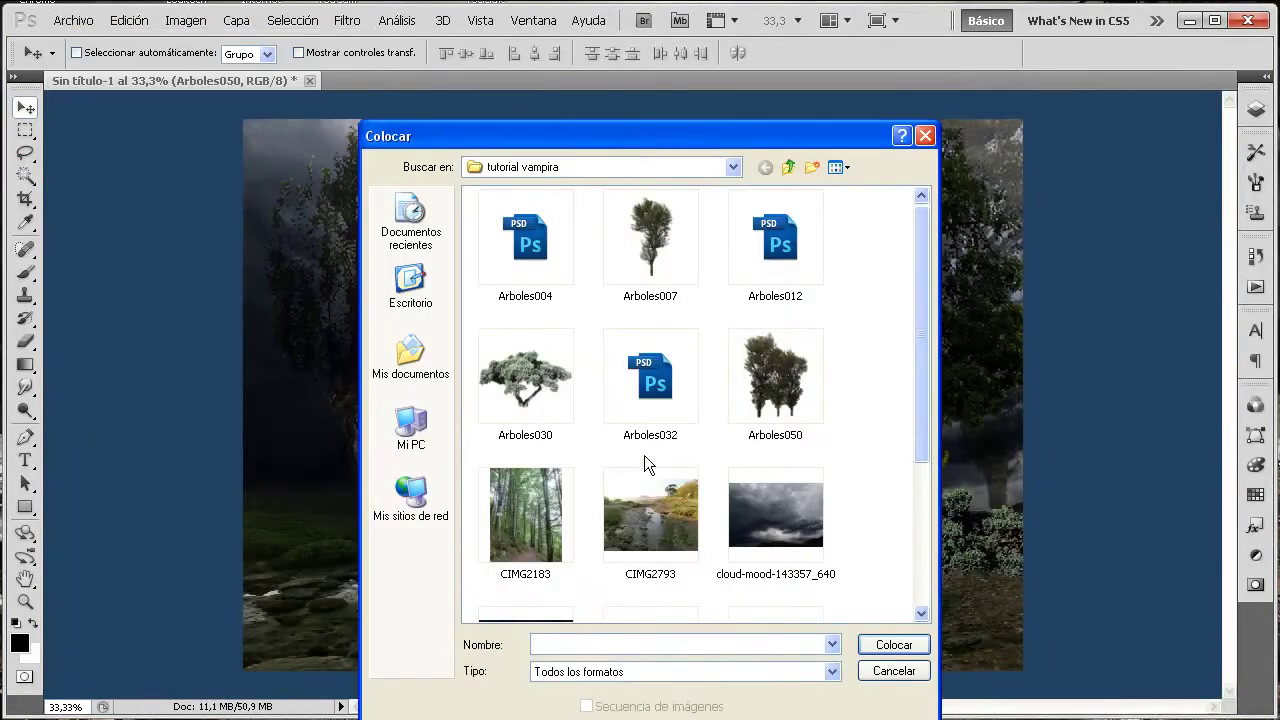
pyautogui.click(669, 382)
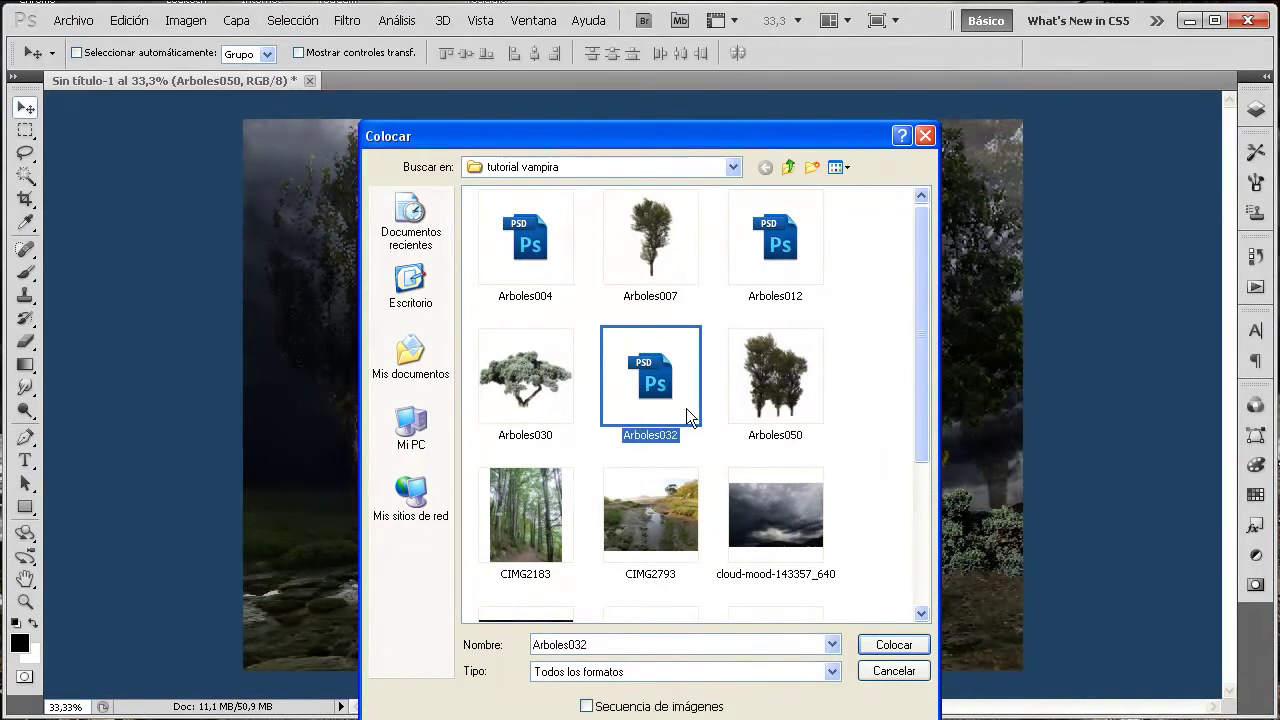
pyautogui.click(866, 645)
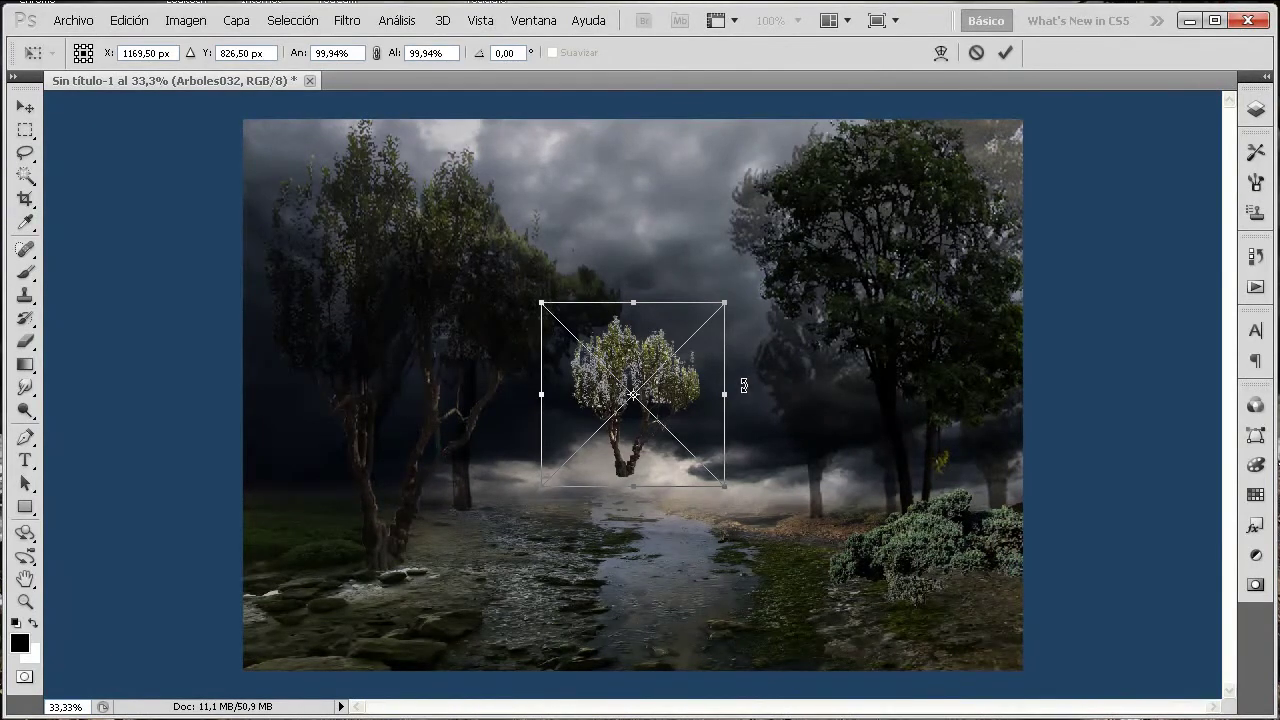
pyautogui.press('Return')
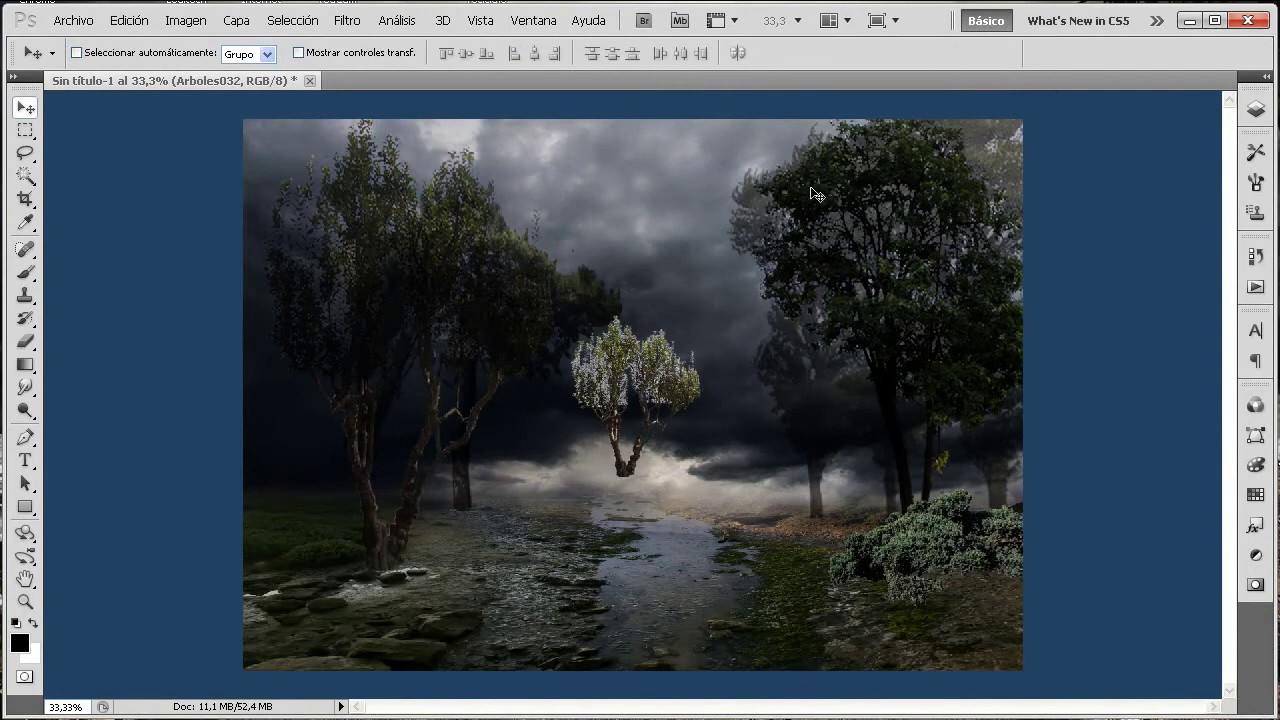
# - Rasterize Arboles032, set it to Multiplicar, and move it below Arboles004
pyautogui.click(1256, 113)
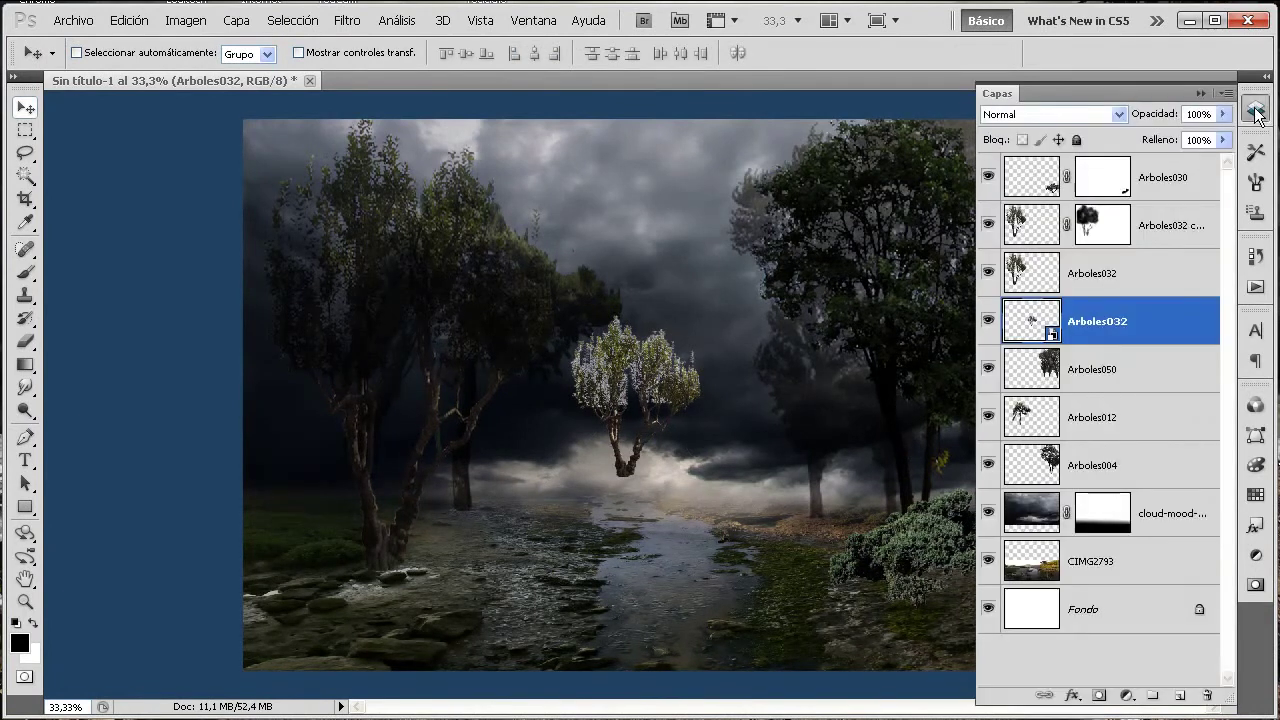
pyautogui.rightClick(1116, 334)
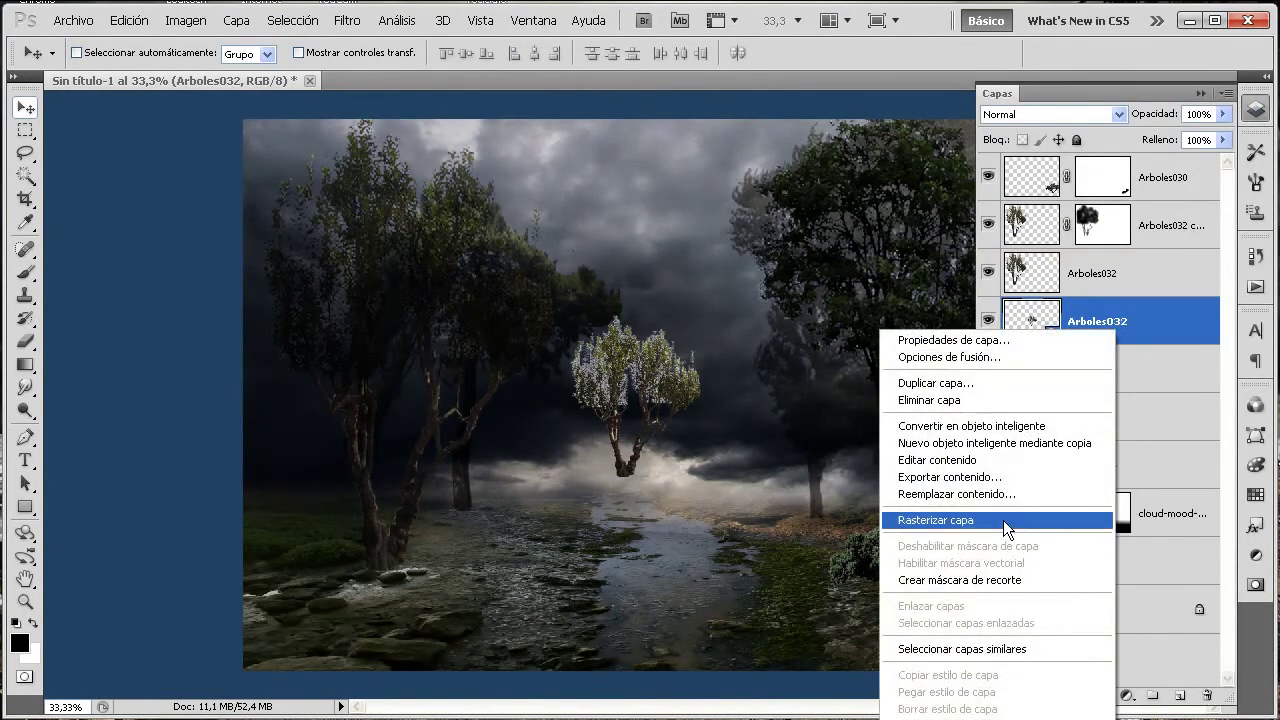
pyautogui.click(1003, 520)
pyautogui.rightClick(1096, 326)
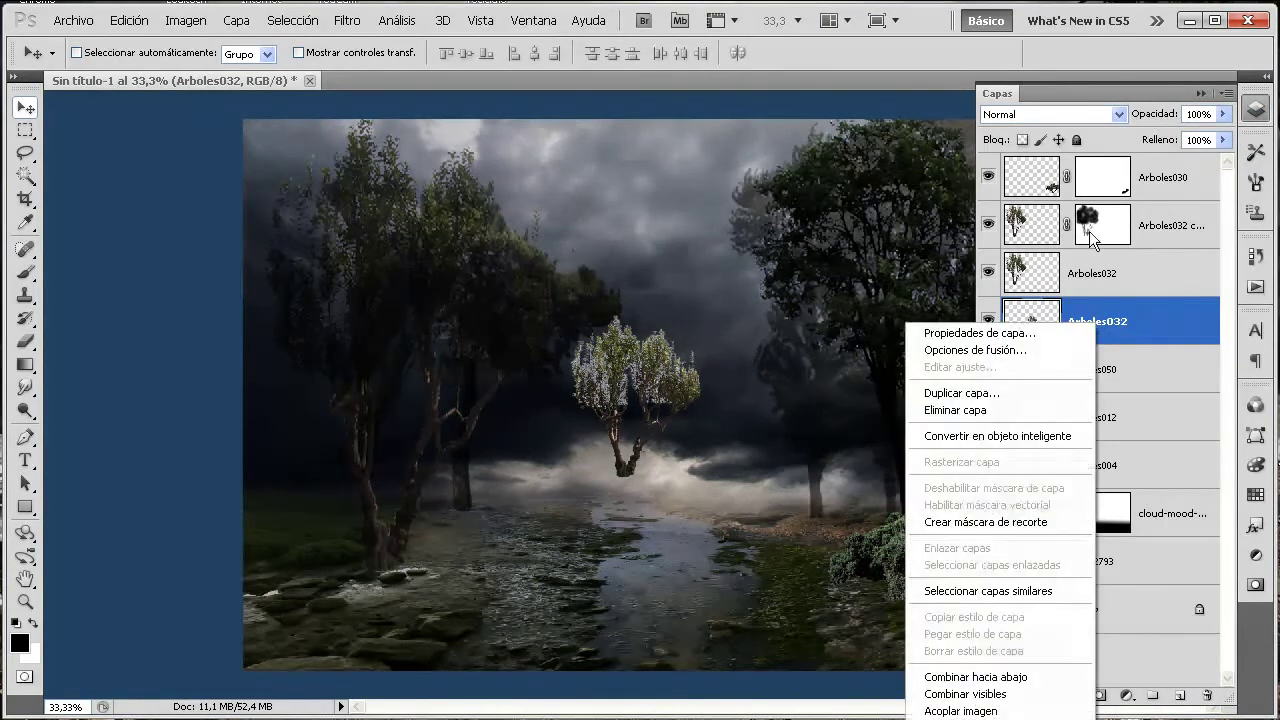
pyautogui.click(1115, 112)
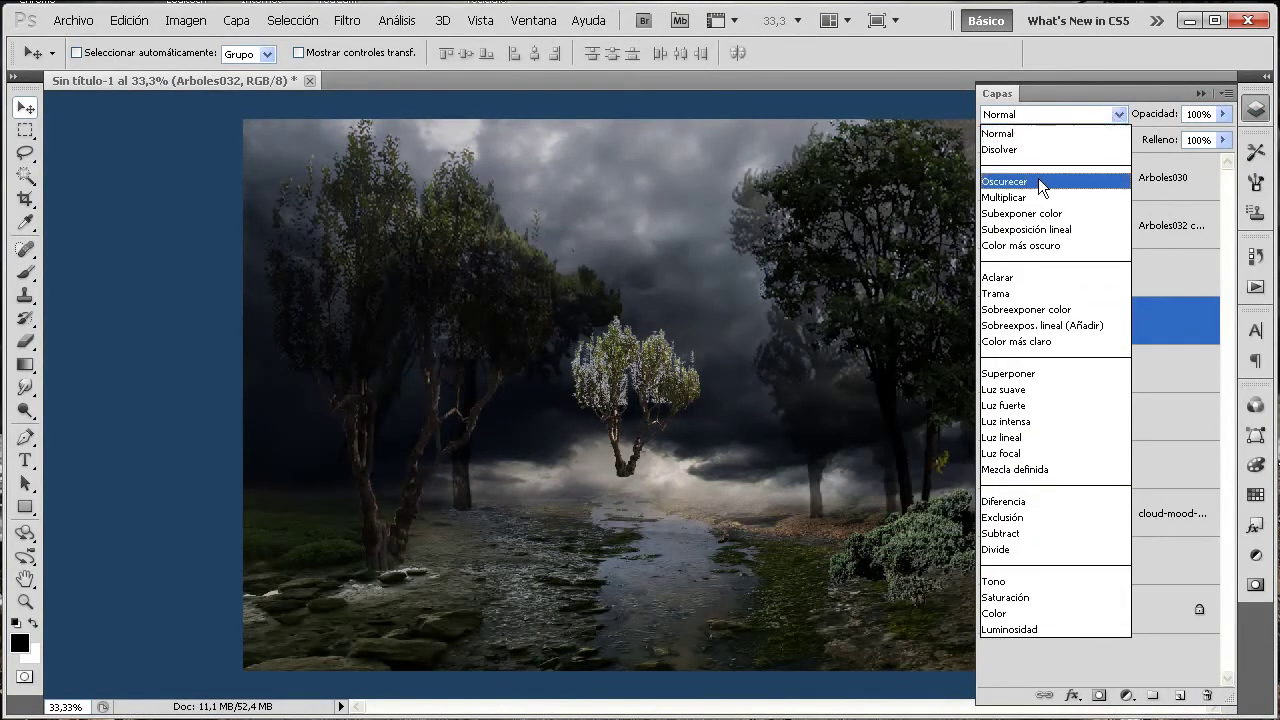
pyautogui.click(1041, 199)
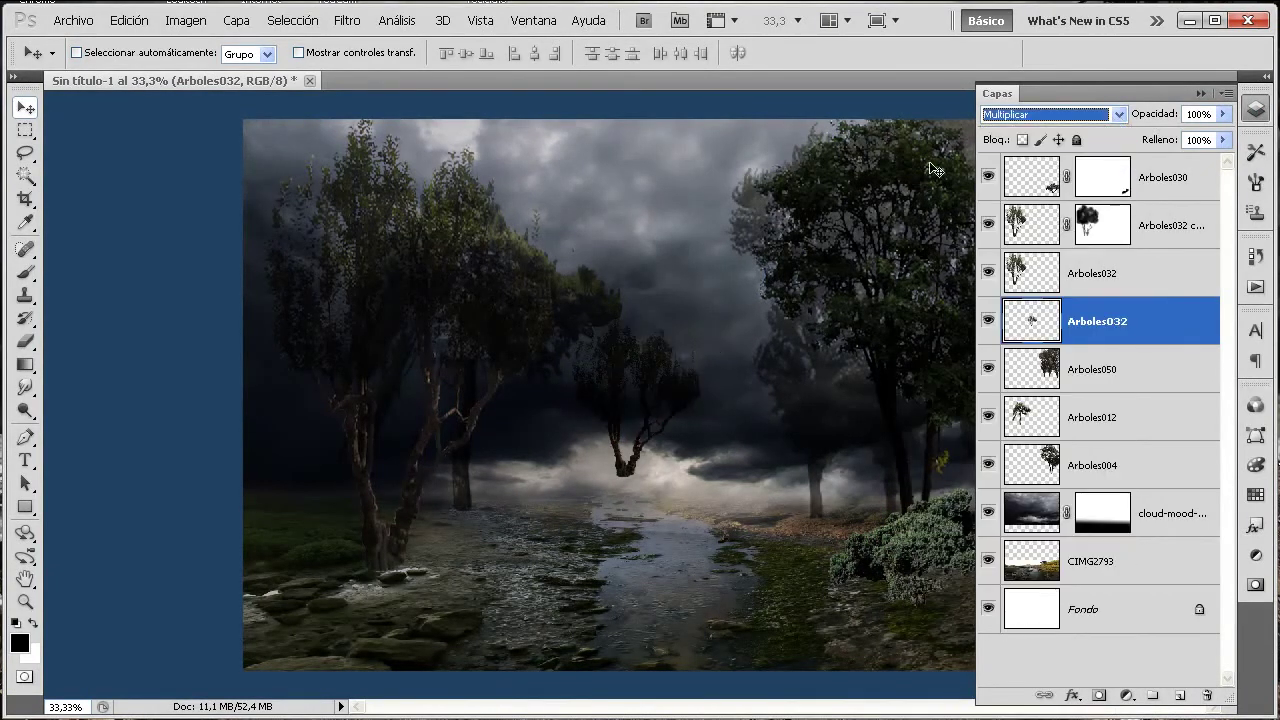
pyautogui.moveTo(1141, 330); pyautogui.dragTo(1128, 481)
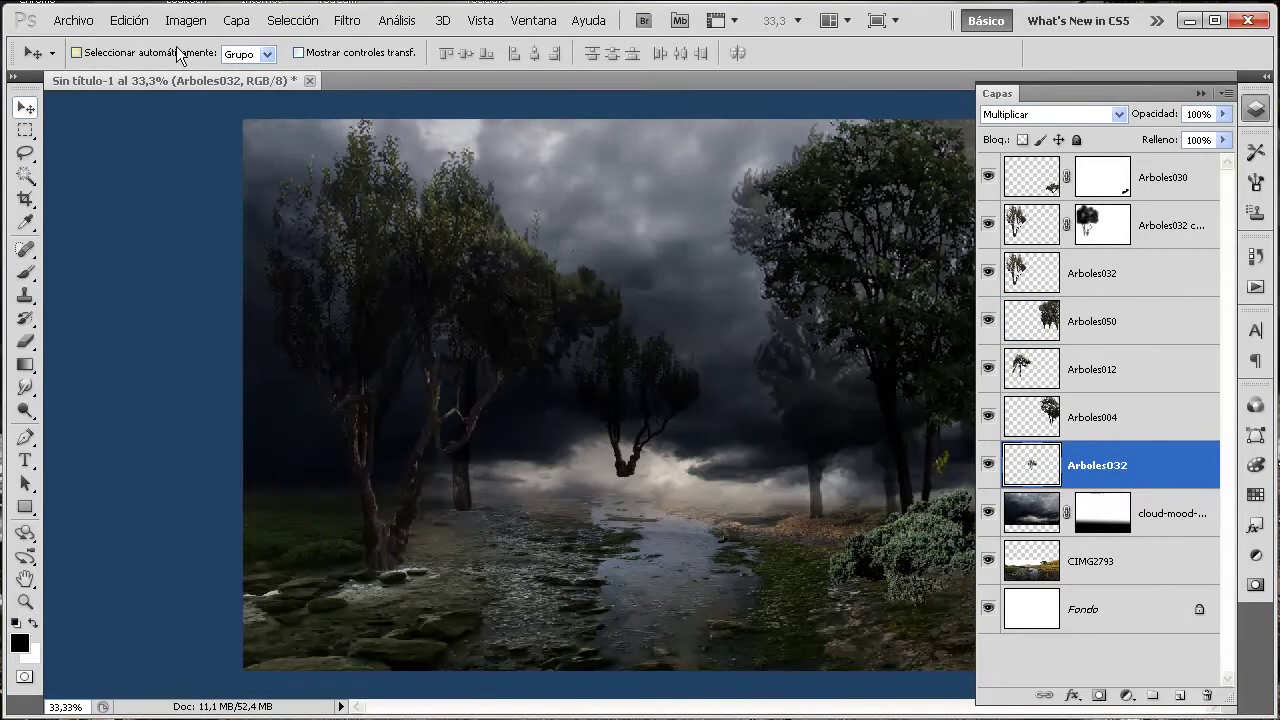
# - Free-transform the Arboles032 tree, moving it left and scaling it to about 190 × 279%
pyautogui.click(124, 22)
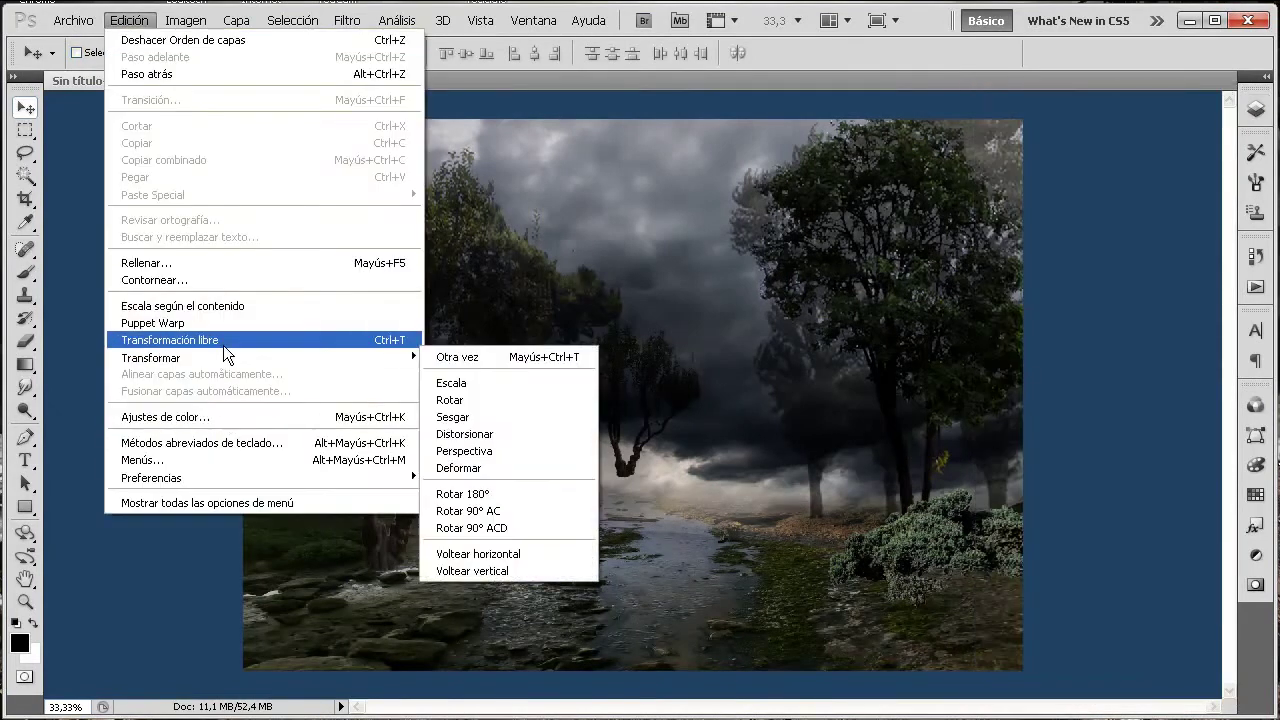
pyautogui.click(222, 343)
pyautogui.moveTo(575, 365)
pyautogui.mouseDown()
pyautogui.moveTo(293, 380)
pyautogui.moveTo(293, 392)
pyautogui.mouseUp()
pyautogui.moveTo(411, 333)
pyautogui.mouseDown()
pyautogui.moveTo(538, 15)
pyautogui.moveTo(532, 45)
pyautogui.mouseUp()
pyautogui.moveTo(331, 235); pyautogui.dragTo(258, 252)
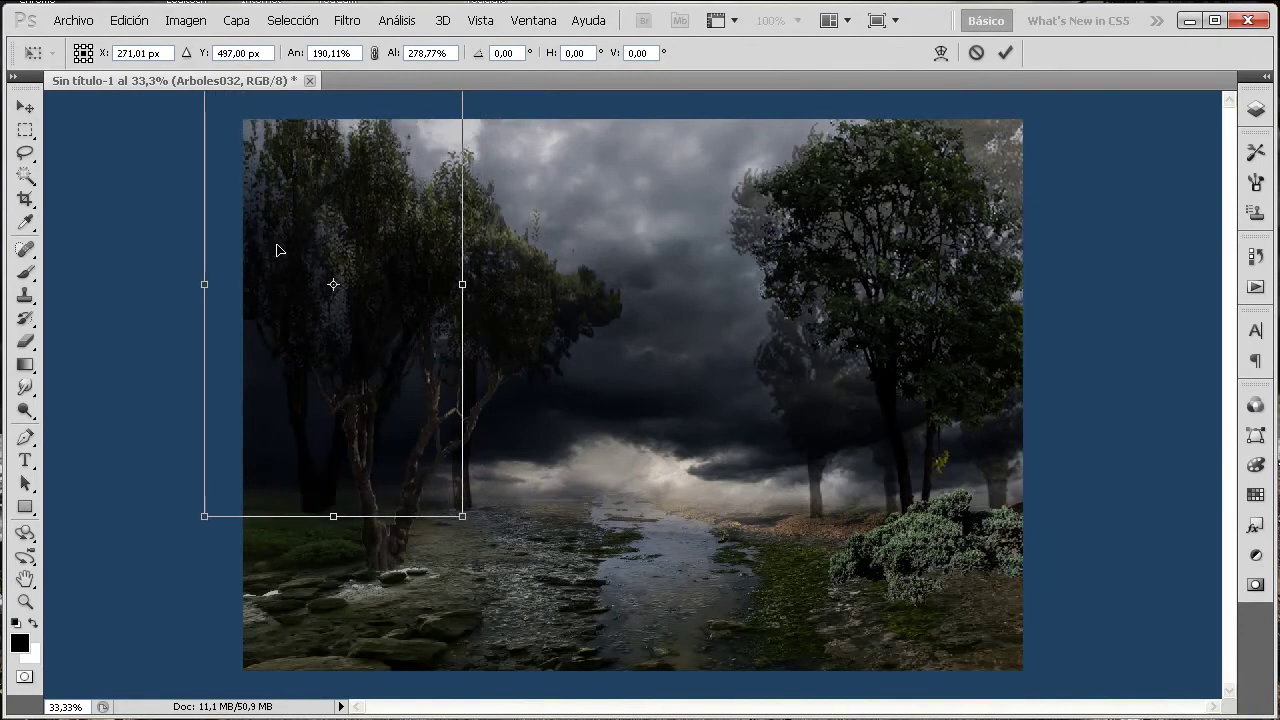
pyautogui.press('Return')
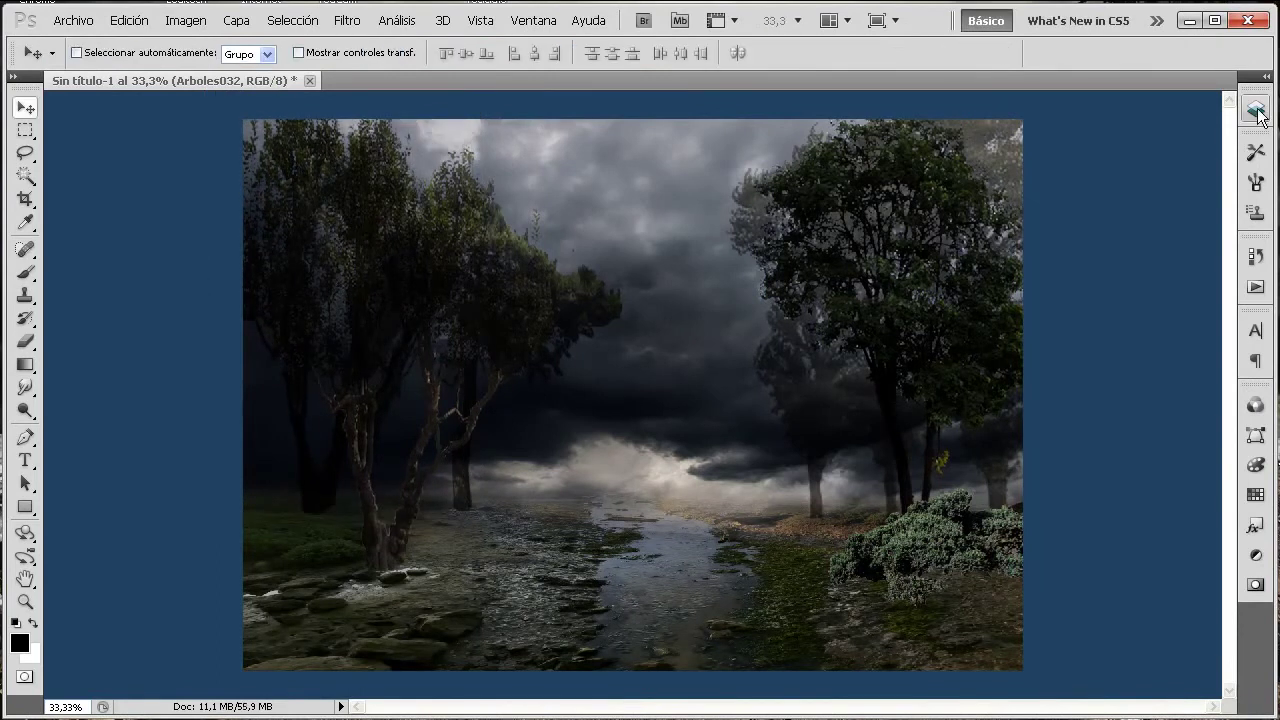
# - Lower the Arboles032 layer's opacity to 61%
pyautogui.click(1256, 108)
pyautogui.click(1223, 115)
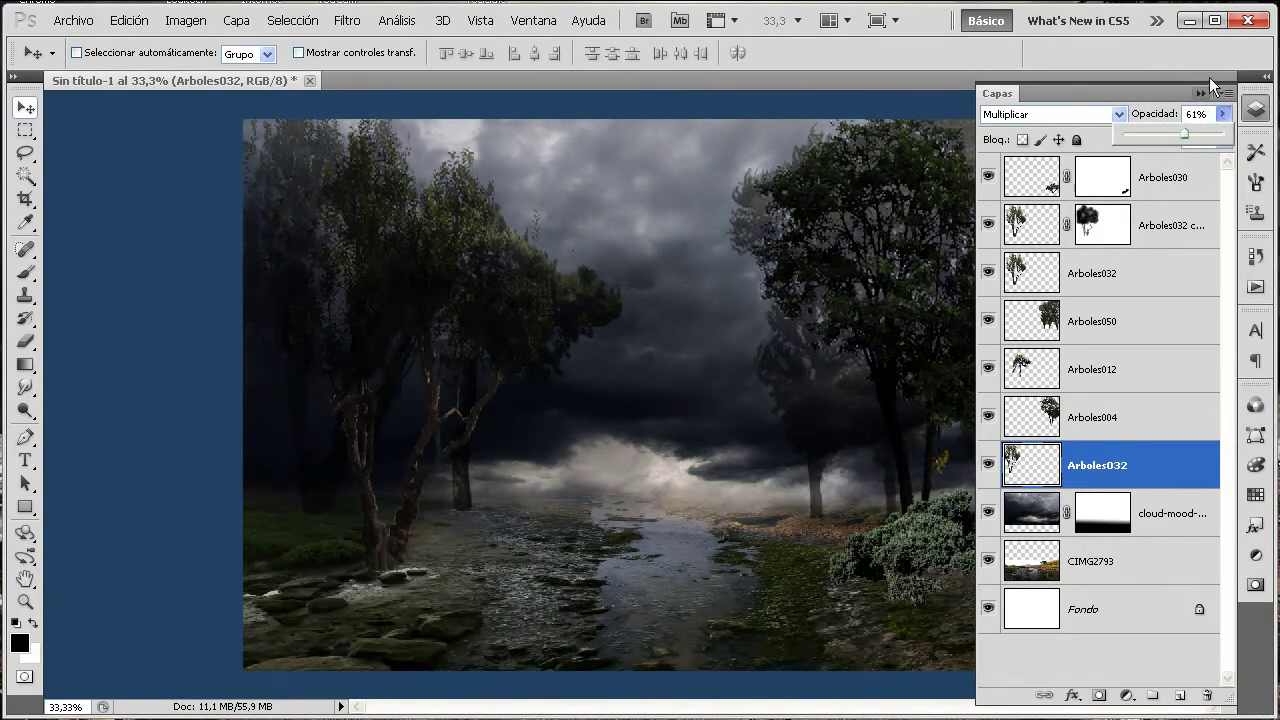
pyautogui.click(1196, 94)
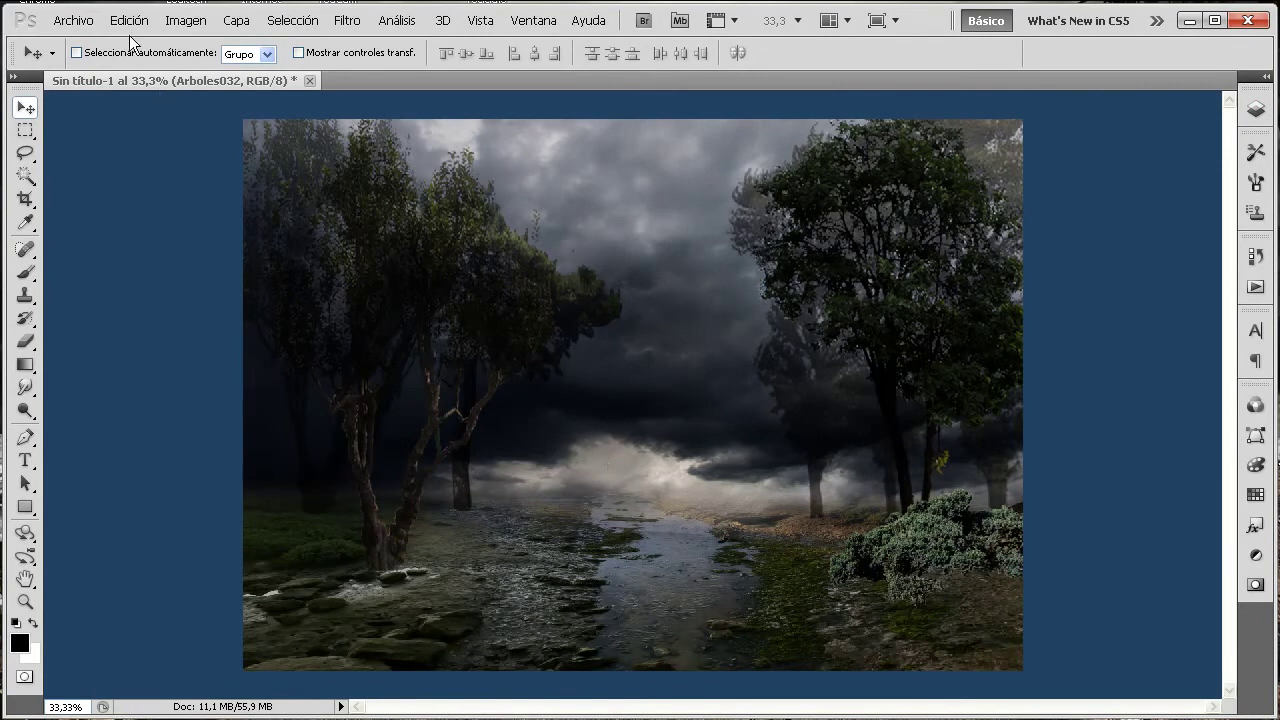
# - Check the upper Arboles032 layer's visibility, then duplicate it as Arboles032 copia 2
pyautogui.click(1262, 117)
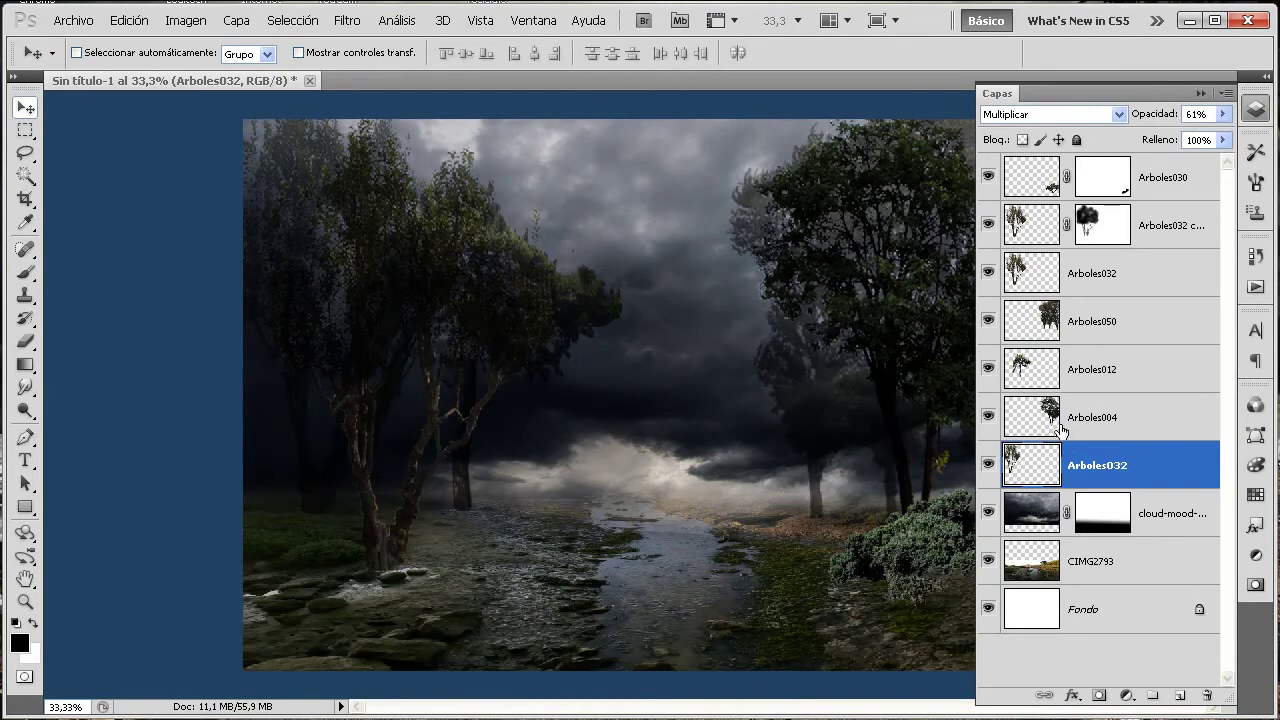
pyautogui.click(1020, 282)
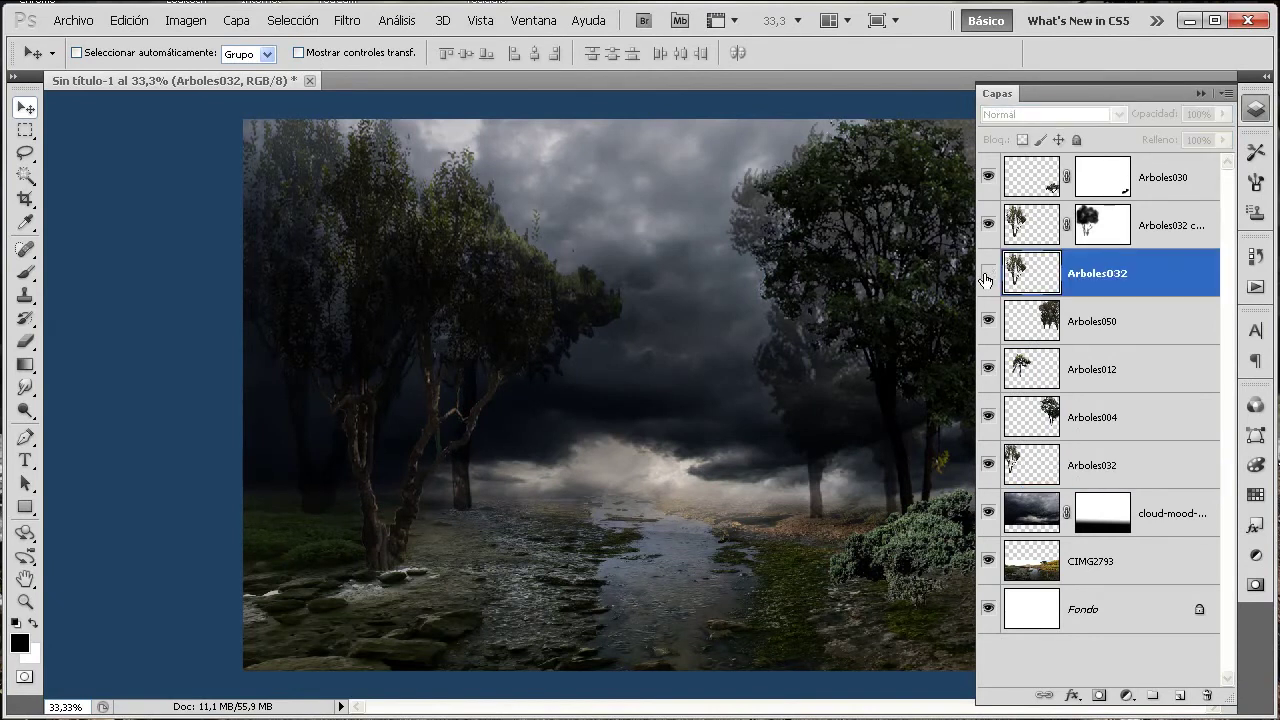
pyautogui.click(988, 274)
pyautogui.click(988, 226)
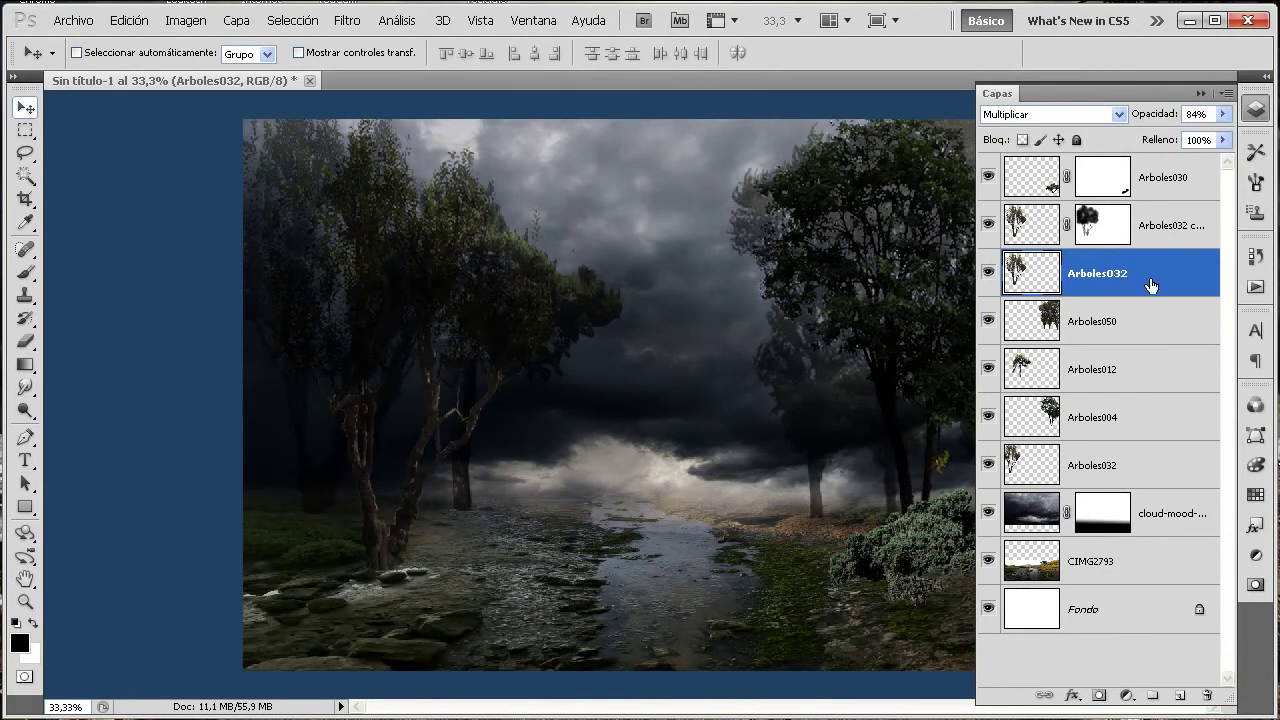
pyautogui.moveTo(1144, 272); pyautogui.dragTo(1139, 346)
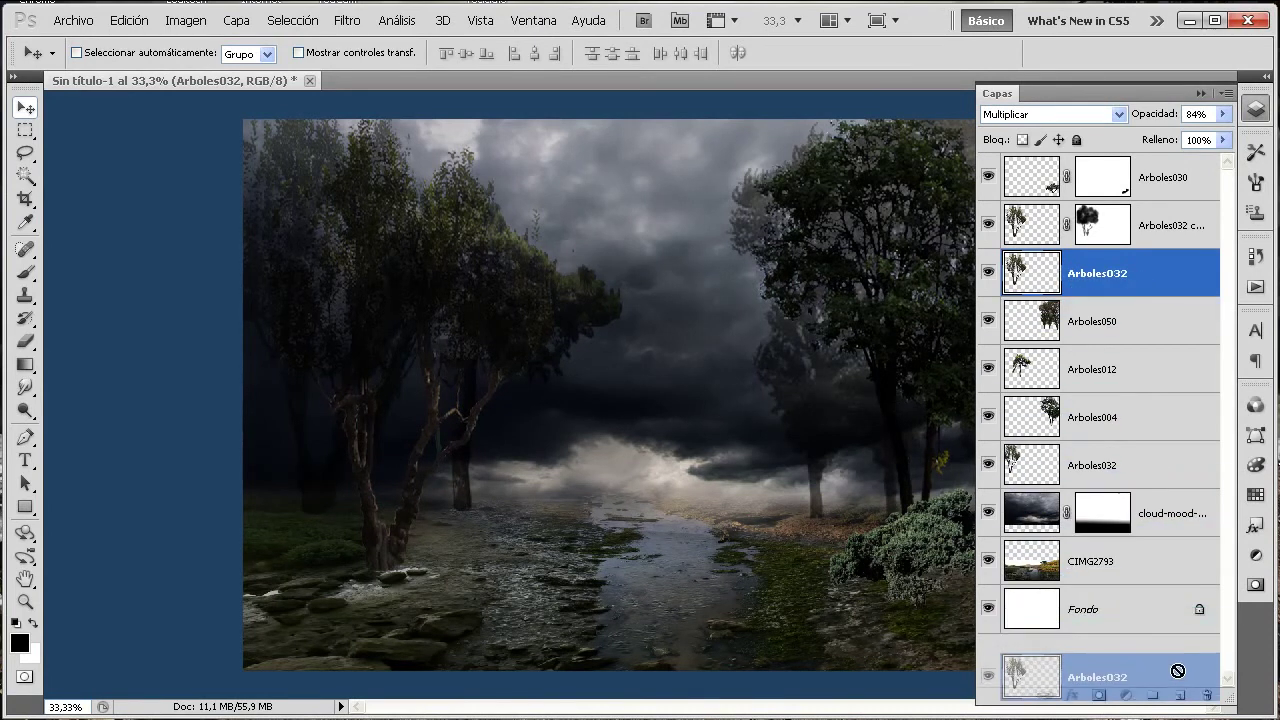
pyautogui.moveTo(1139, 346); pyautogui.dragTo(1181, 697)
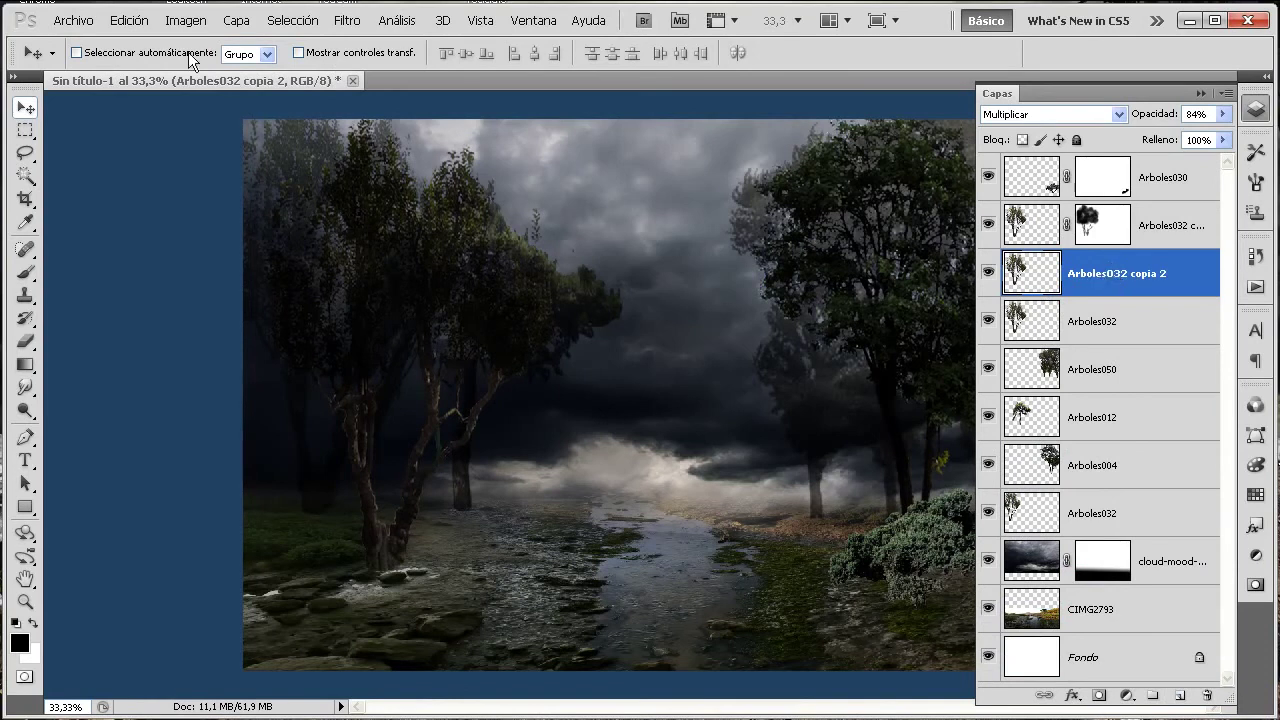
pyautogui.click(130, 22)
pyautogui.moveTo(151, 358)
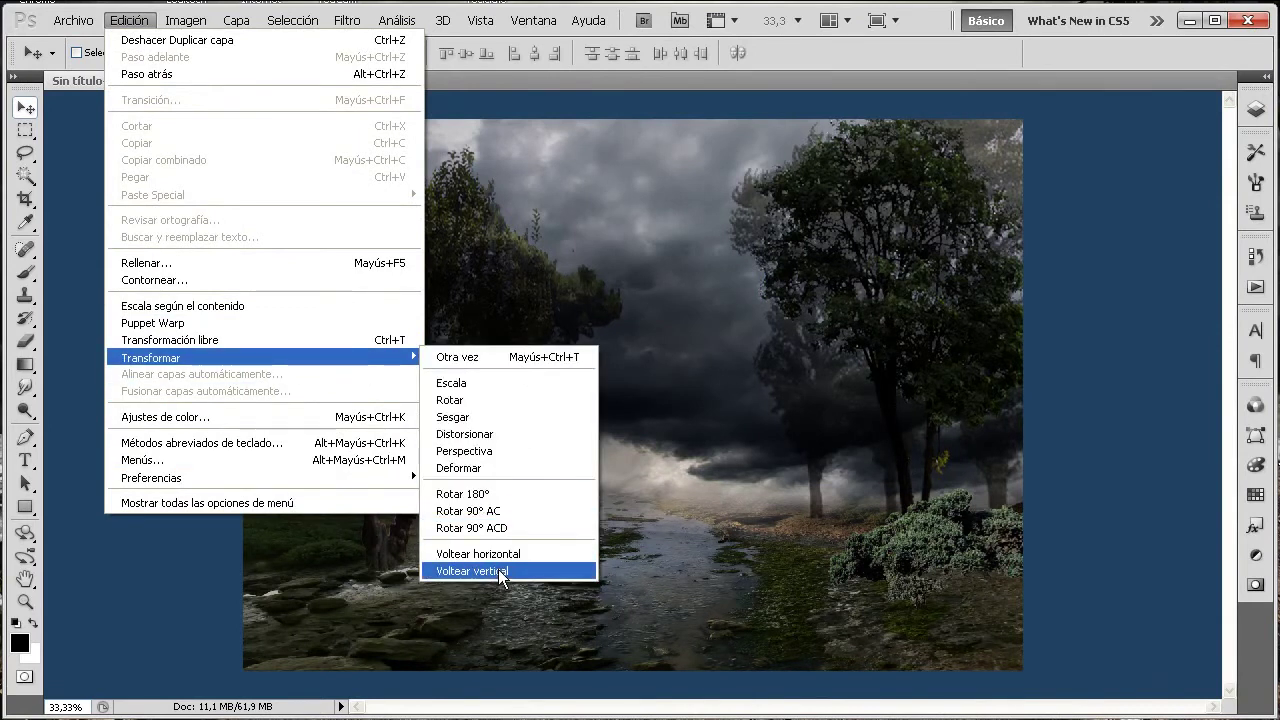
# - Flip the copied trees vertically and move them down into the river as a reflection
pyautogui.click(498, 569)
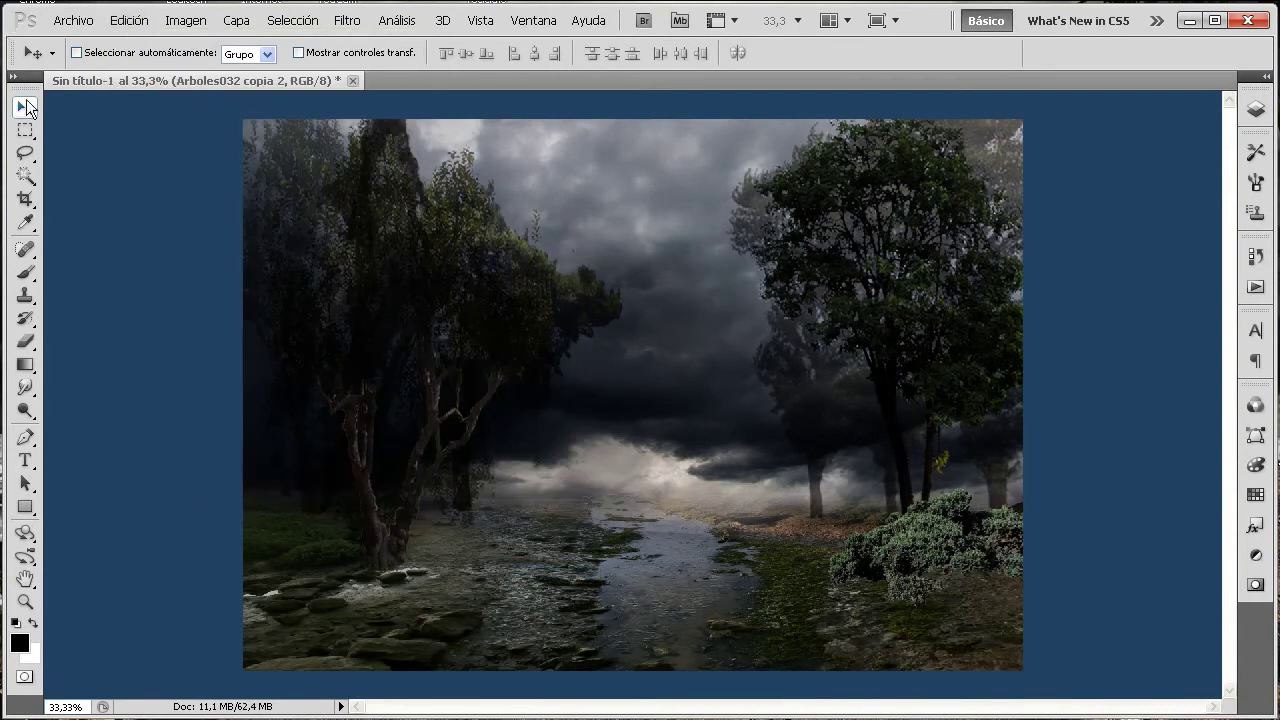
pyautogui.moveTo(410, 386); pyautogui.dragTo(613, 620)
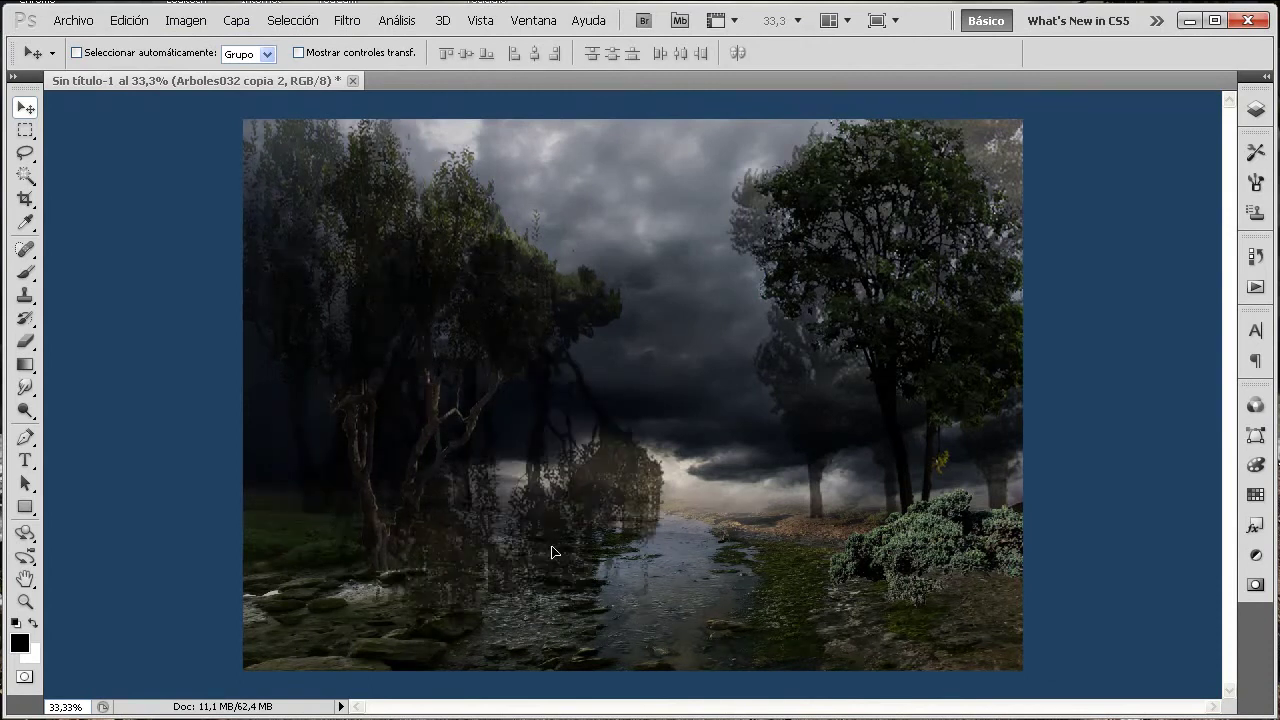
pyautogui.moveTo(624, 584); pyautogui.dragTo(634, 540)
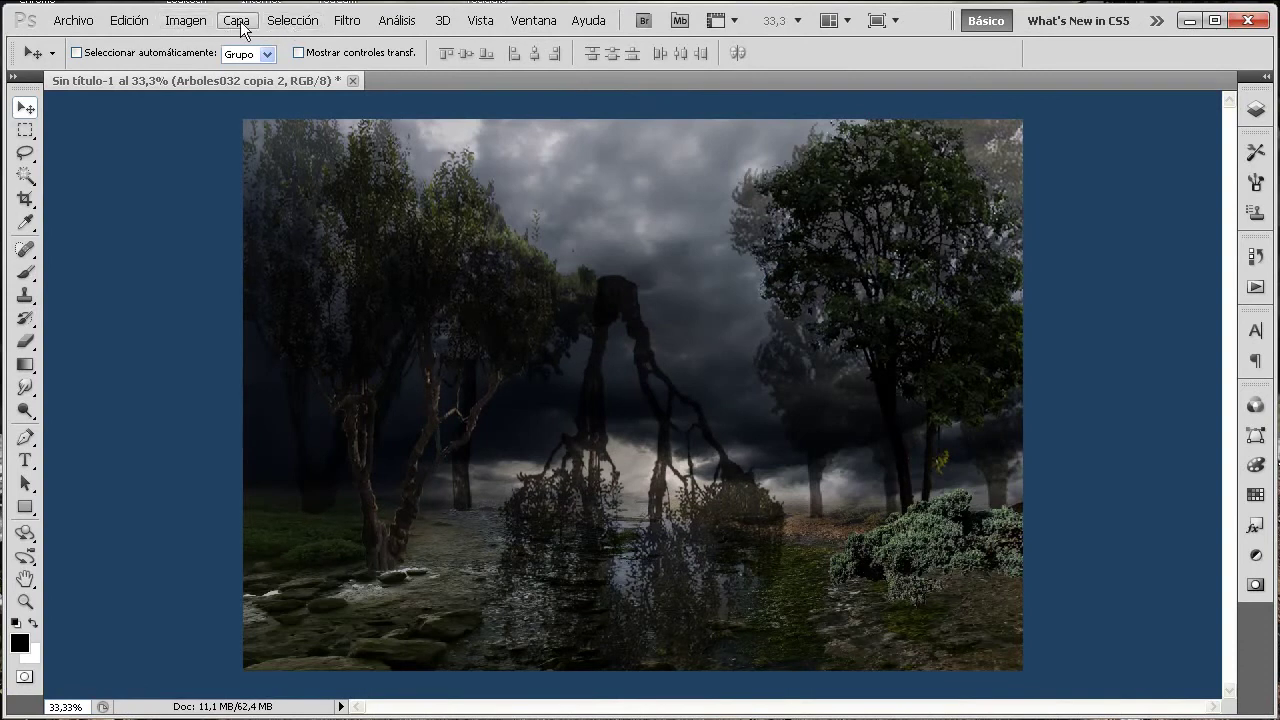
# - Darken the flipped trees with Hue/Saturation at Lightness -98
pyautogui.click(192, 28)
pyautogui.moveTo(194, 66)
pyautogui.click(557, 170)
pyautogui.moveTo(742, 169); pyautogui.dragTo(1078, 181)
pyautogui.moveTo(944, 408); pyautogui.dragTo(868, 408)
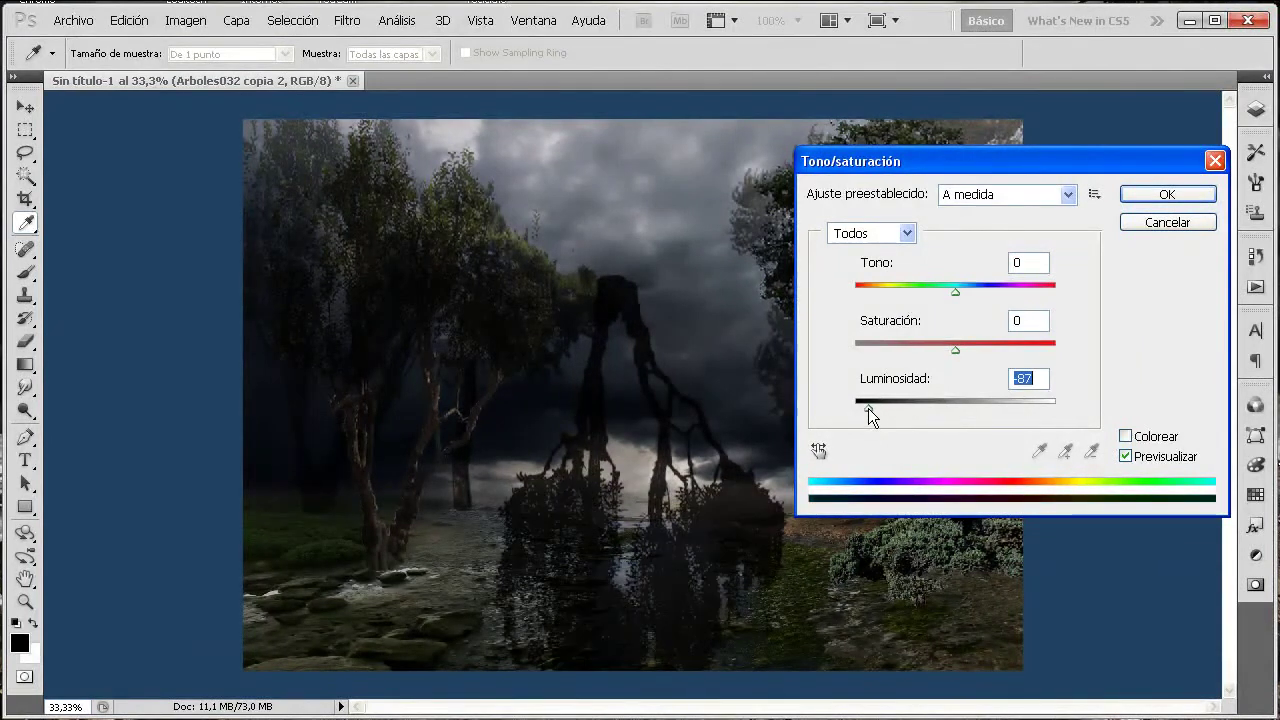
pyautogui.moveTo(868, 408); pyautogui.dragTo(857, 408)
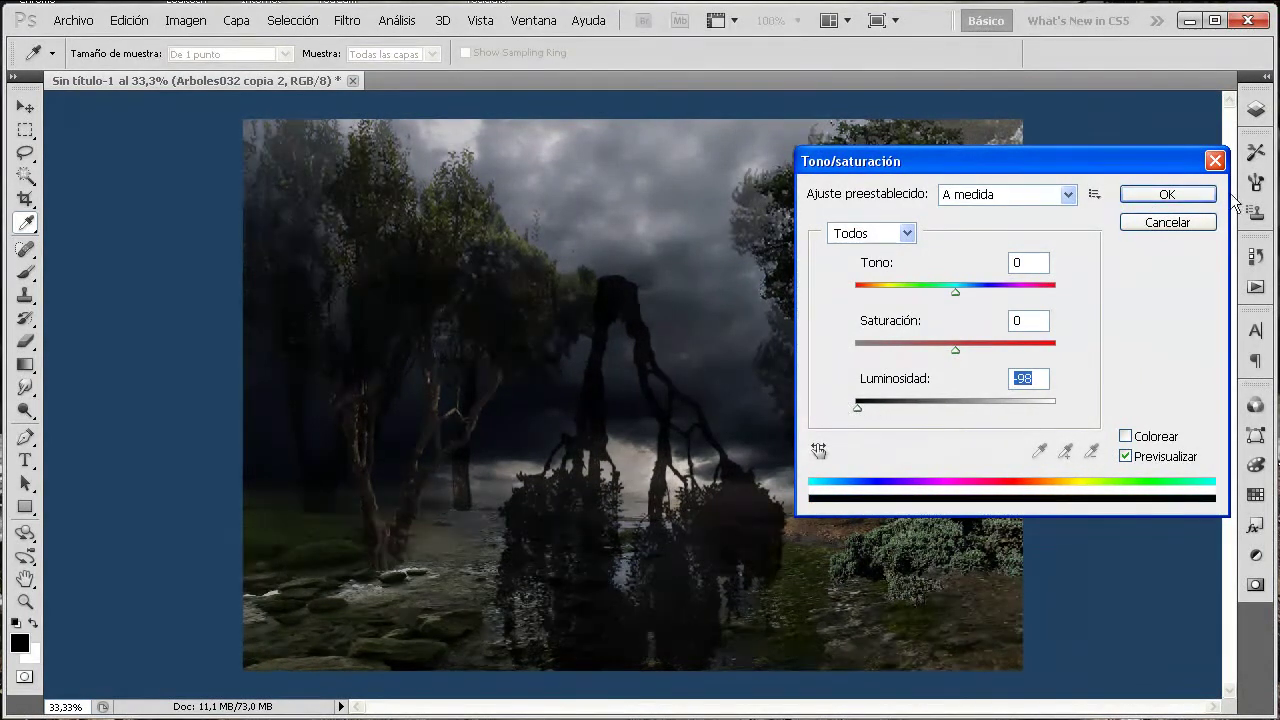
pyautogui.click(1168, 195)
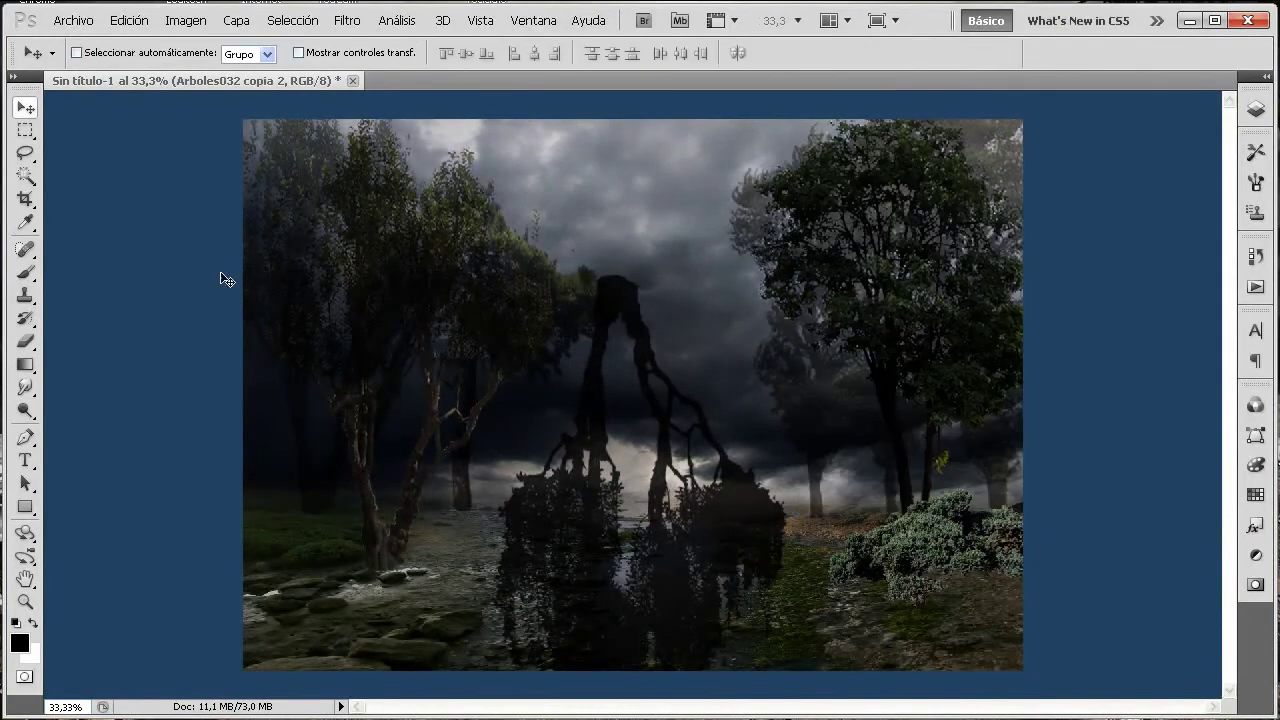
# - Free-transform the dark flipped trees, squashing and shrinking them onto the lower-left ground
pyautogui.click(128, 22)
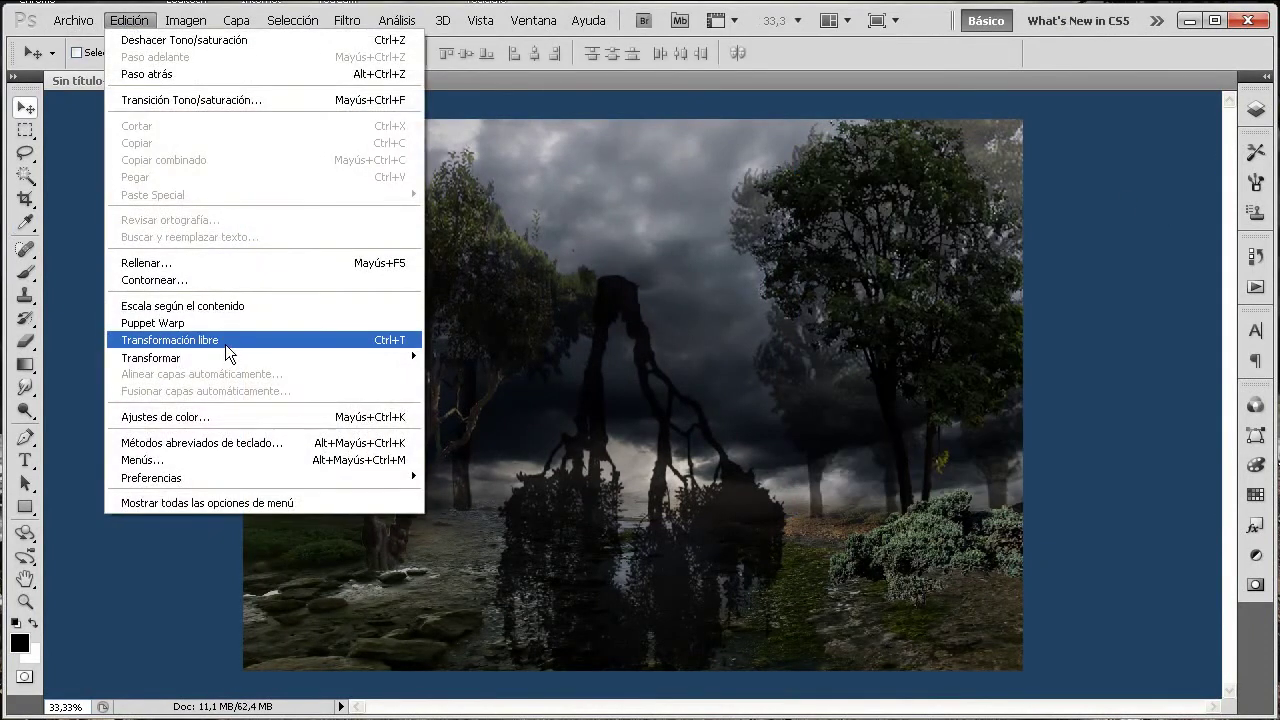
pyautogui.click(225, 341)
pyautogui.moveTo(638, 280); pyautogui.dragTo(638, 463)
pyautogui.moveTo(605, 551); pyautogui.dragTo(500, 542)
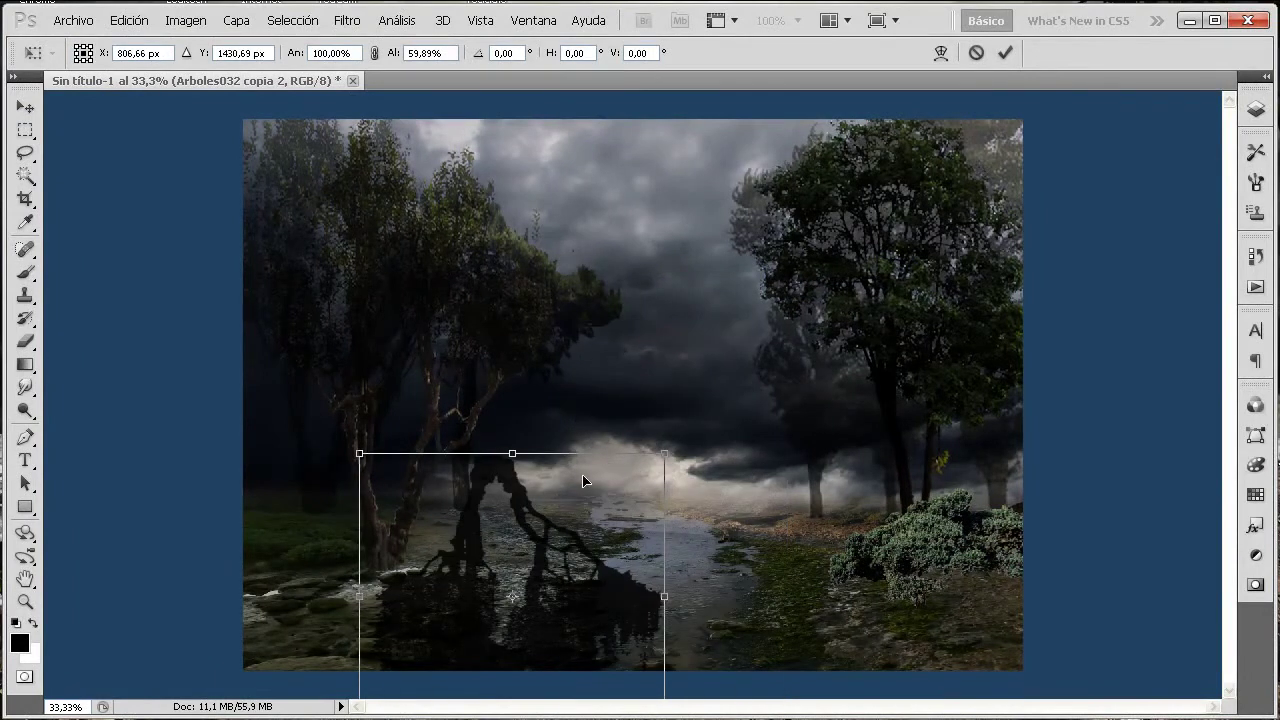
pyautogui.moveTo(570, 523); pyautogui.dragTo(553, 404)
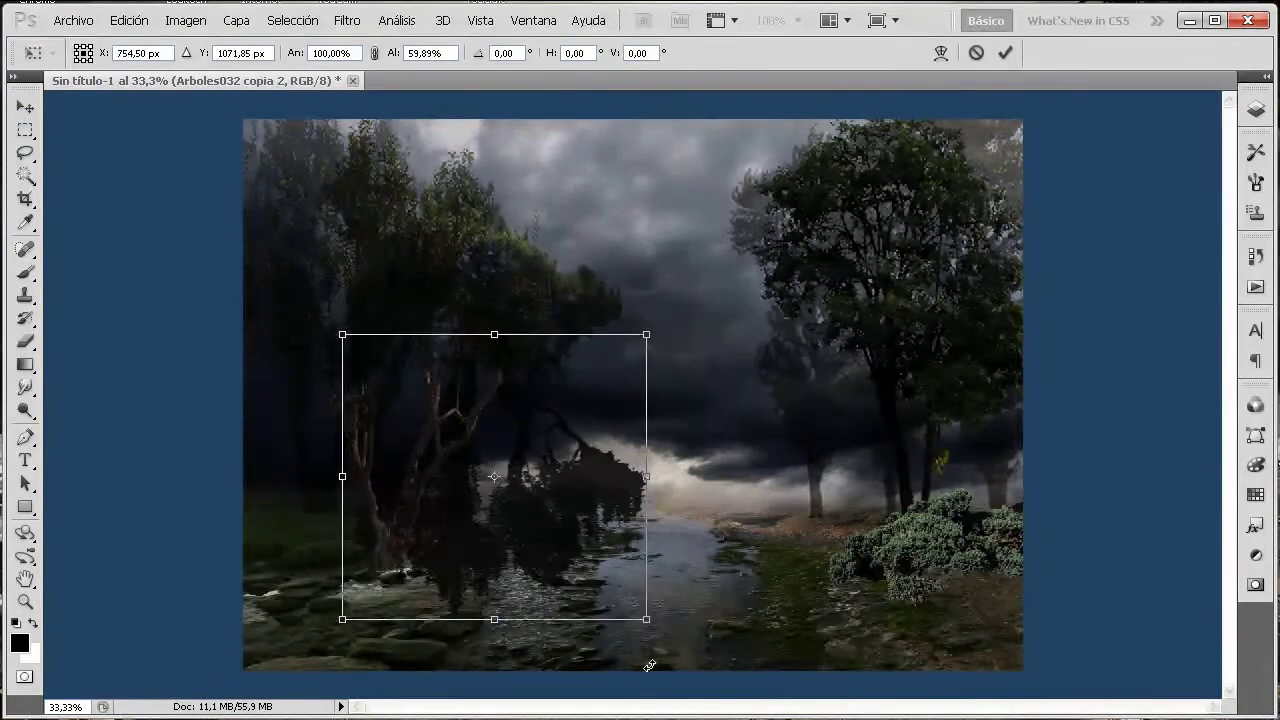
pyautogui.moveTo(652, 629); pyautogui.dragTo(530, 468)
pyautogui.moveTo(441, 378)
pyautogui.mouseDown()
pyautogui.moveTo(475, 510)
pyautogui.moveTo(435, 590)
pyautogui.mouseUp()
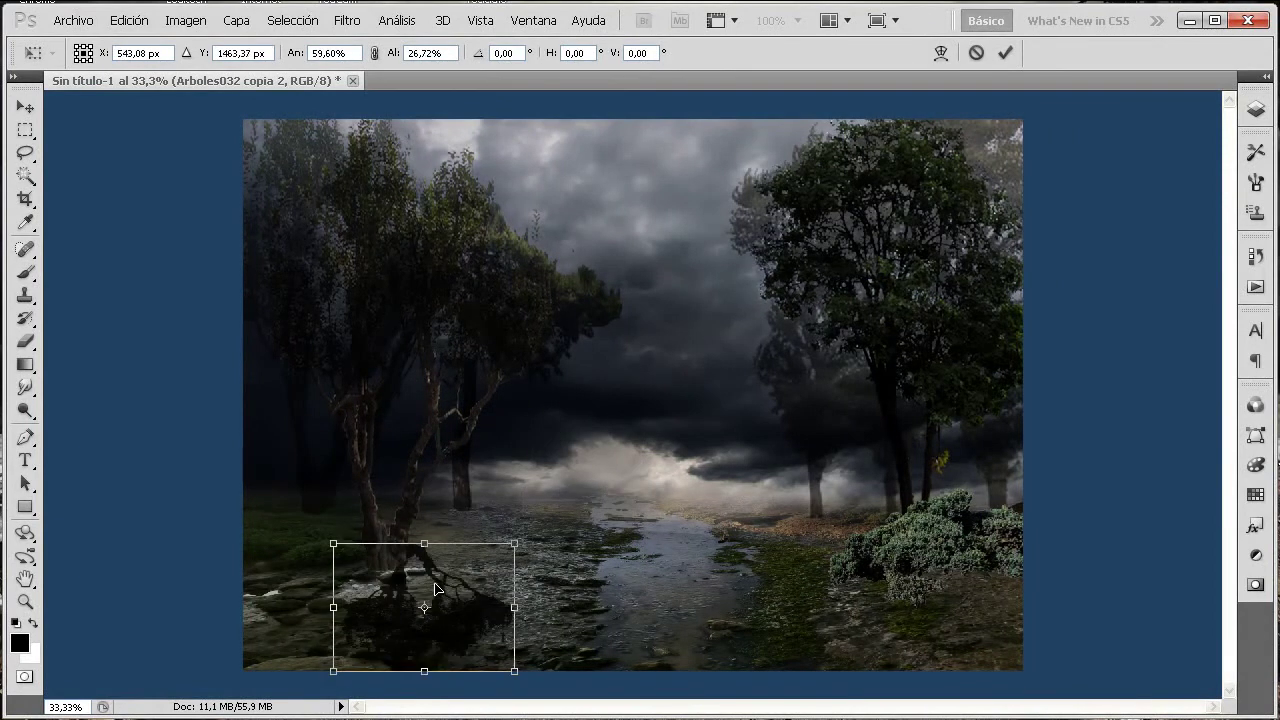
# - Distort the corners into a flat shadow stretching toward the river, then commit
pyautogui.moveTo(336, 545); pyautogui.dragTo(313, 577)
pyautogui.moveTo(521, 555); pyautogui.dragTo(580, 524)
pyautogui.moveTo(505, 671); pyautogui.dragTo(648, 716)
pyautogui.moveTo(410, 570)
pyautogui.mouseDown()
pyautogui.moveTo(419, 586)
pyautogui.moveTo(413, 577)
pyautogui.mouseUp()
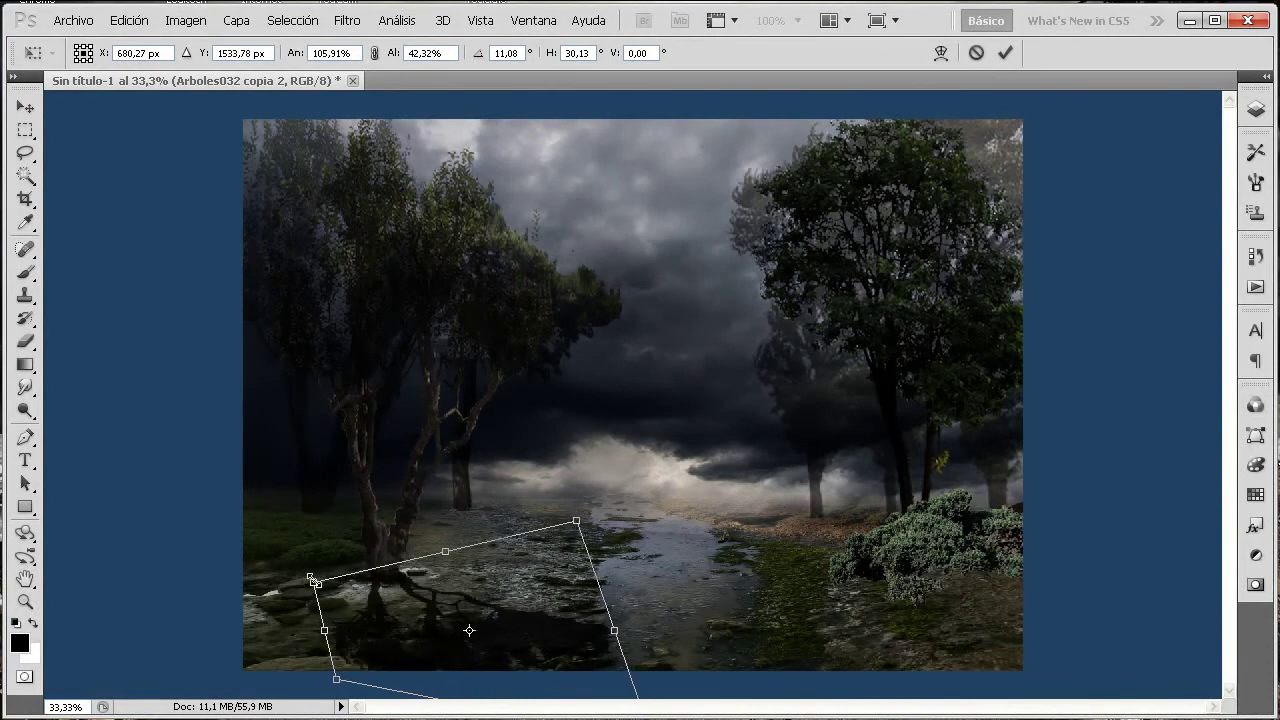
pyautogui.moveTo(314, 583); pyautogui.dragTo(285, 583)
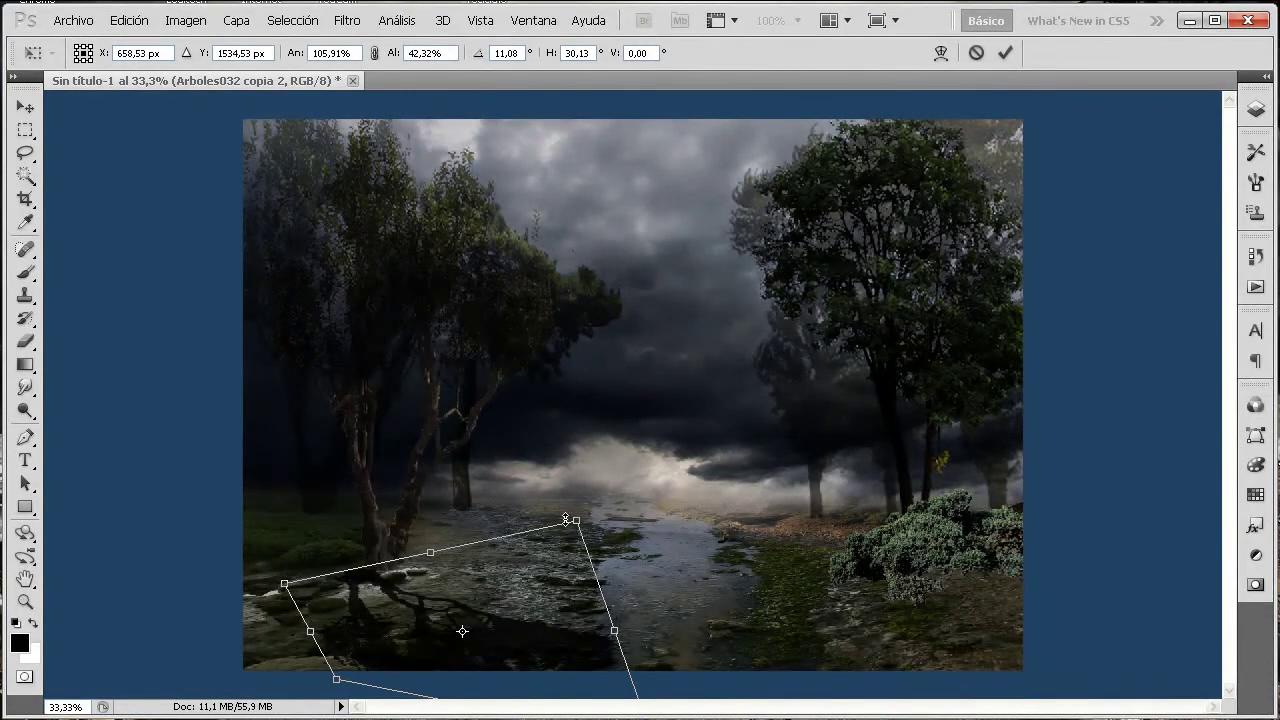
pyautogui.moveTo(576, 526); pyautogui.dragTo(647, 505)
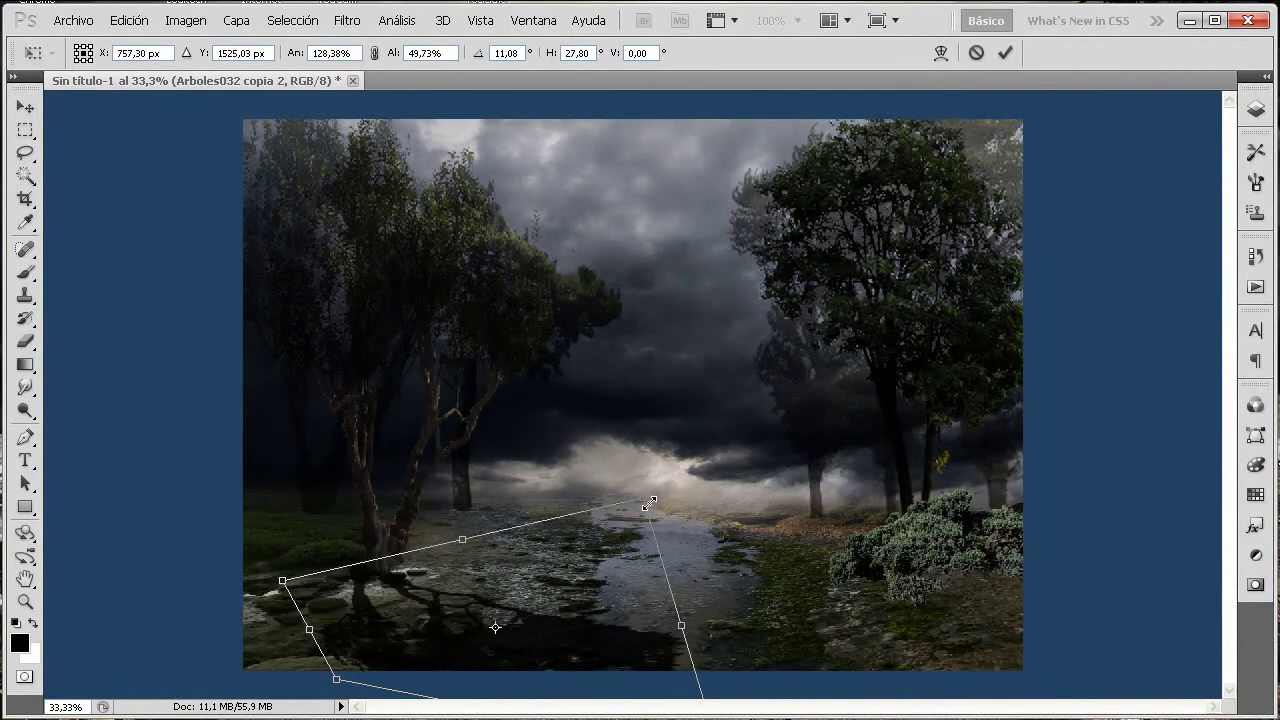
pyautogui.moveTo(530, 548)
pyautogui.mouseDown()
pyautogui.moveTo(556, 553)
pyautogui.moveTo(543, 552)
pyautogui.mouseUp()
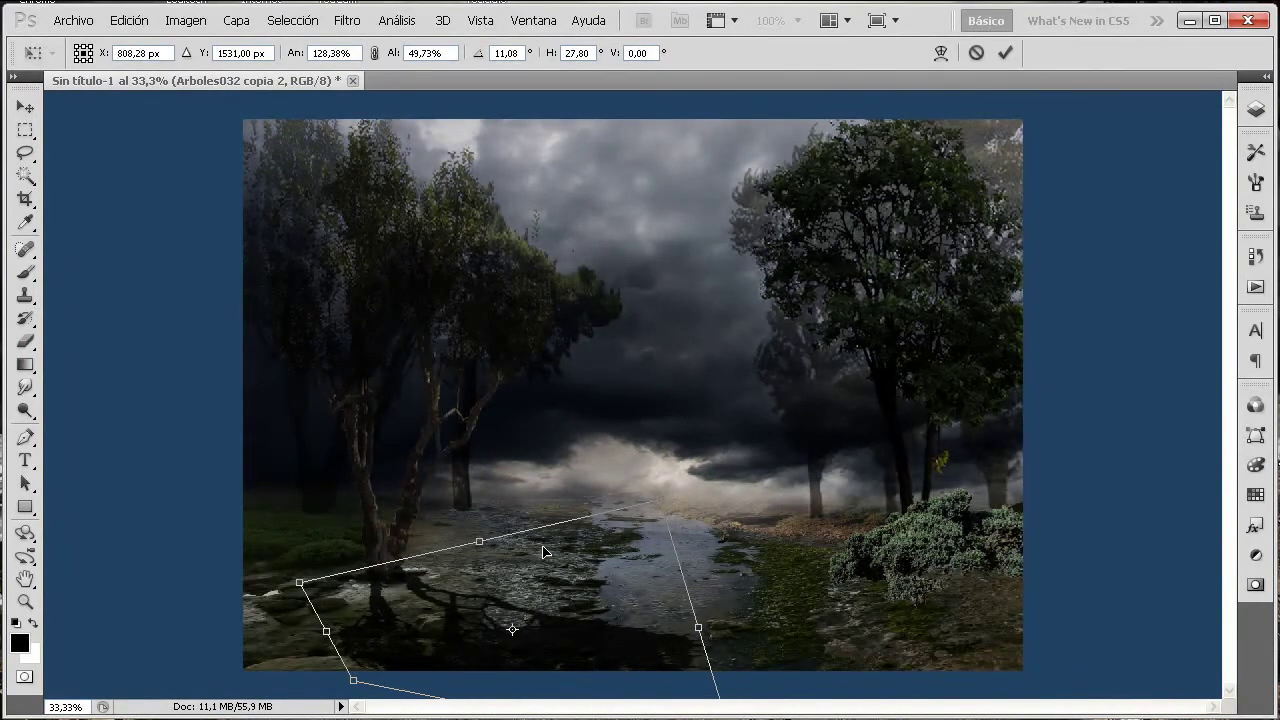
pyautogui.press('Return')
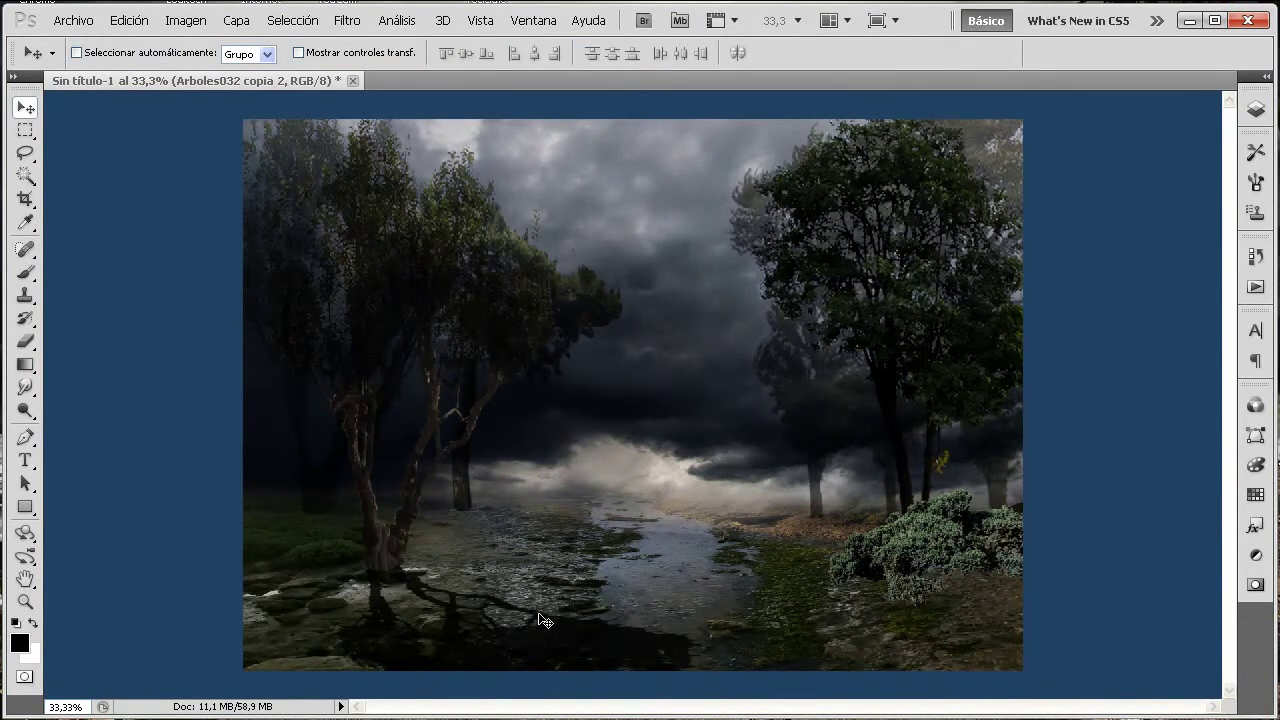
# - Apply a Gaussian Blur of about 5 px radius to the Arboles032 copia 2 shadow
pyautogui.click(348, 22)
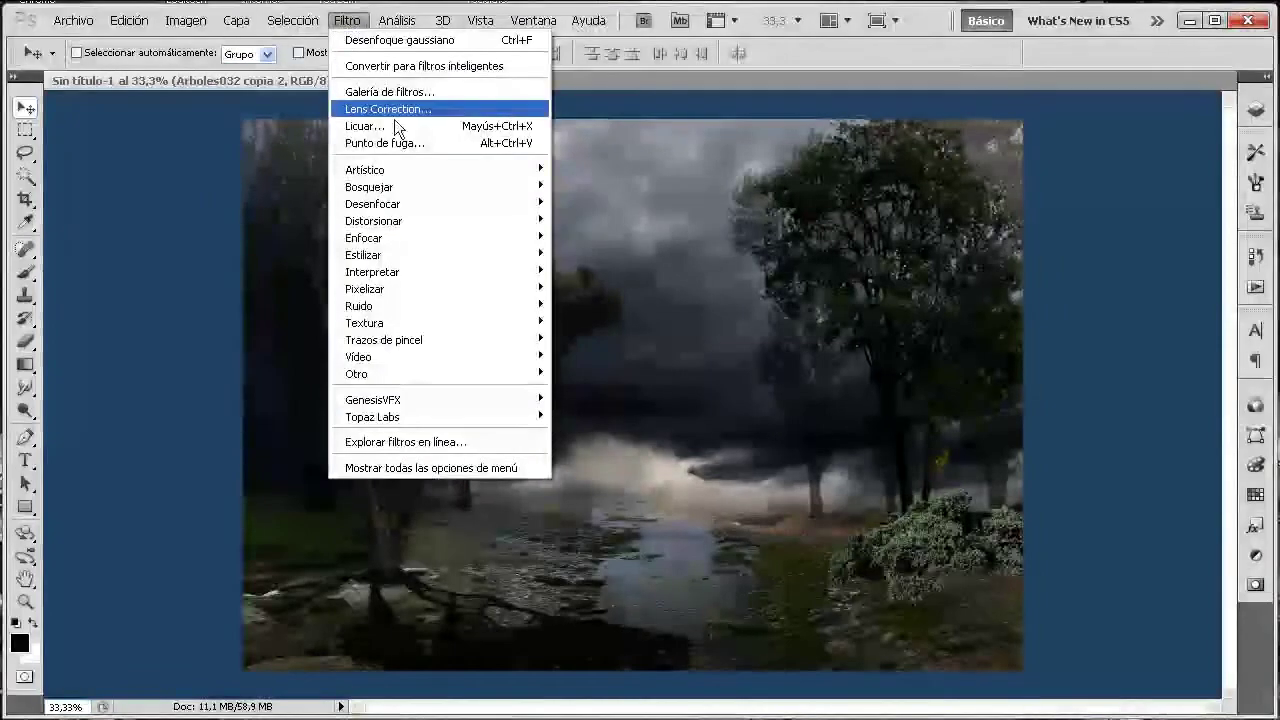
pyautogui.moveTo(373, 204)
pyautogui.click(640, 322)
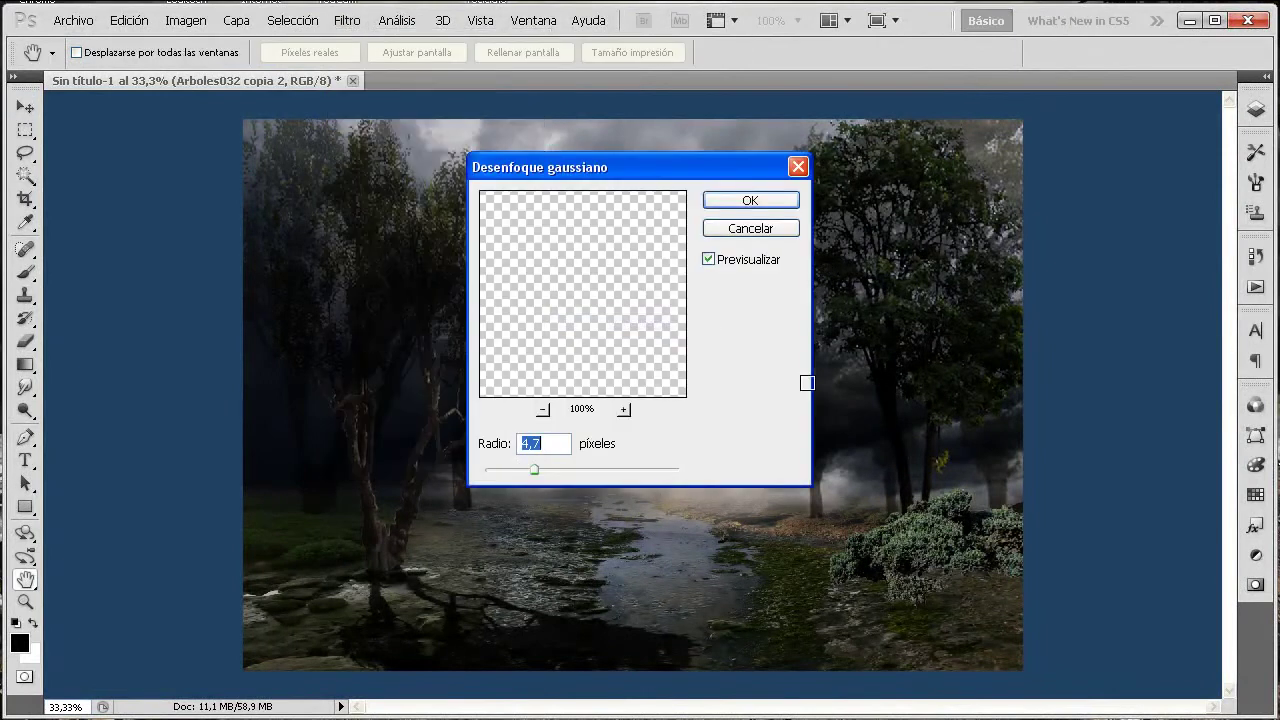
pyautogui.moveTo(662, 169); pyautogui.dragTo(924, 171)
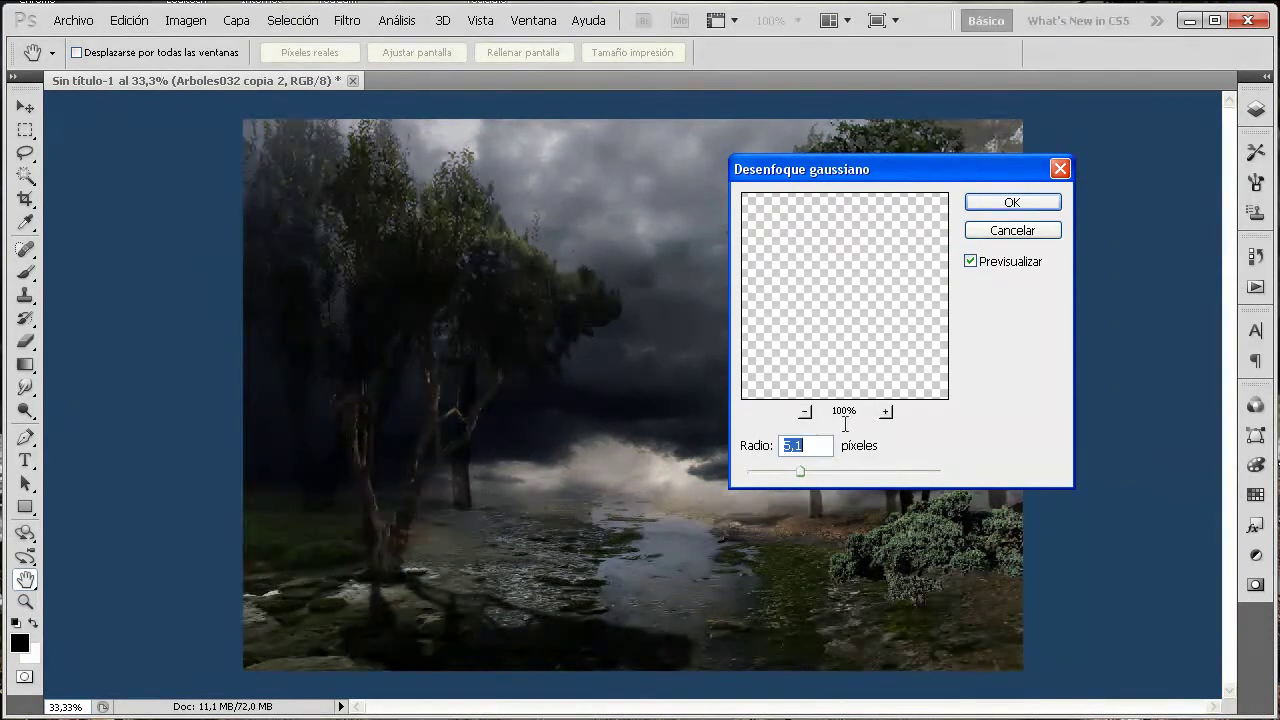
pyautogui.click(989, 205)
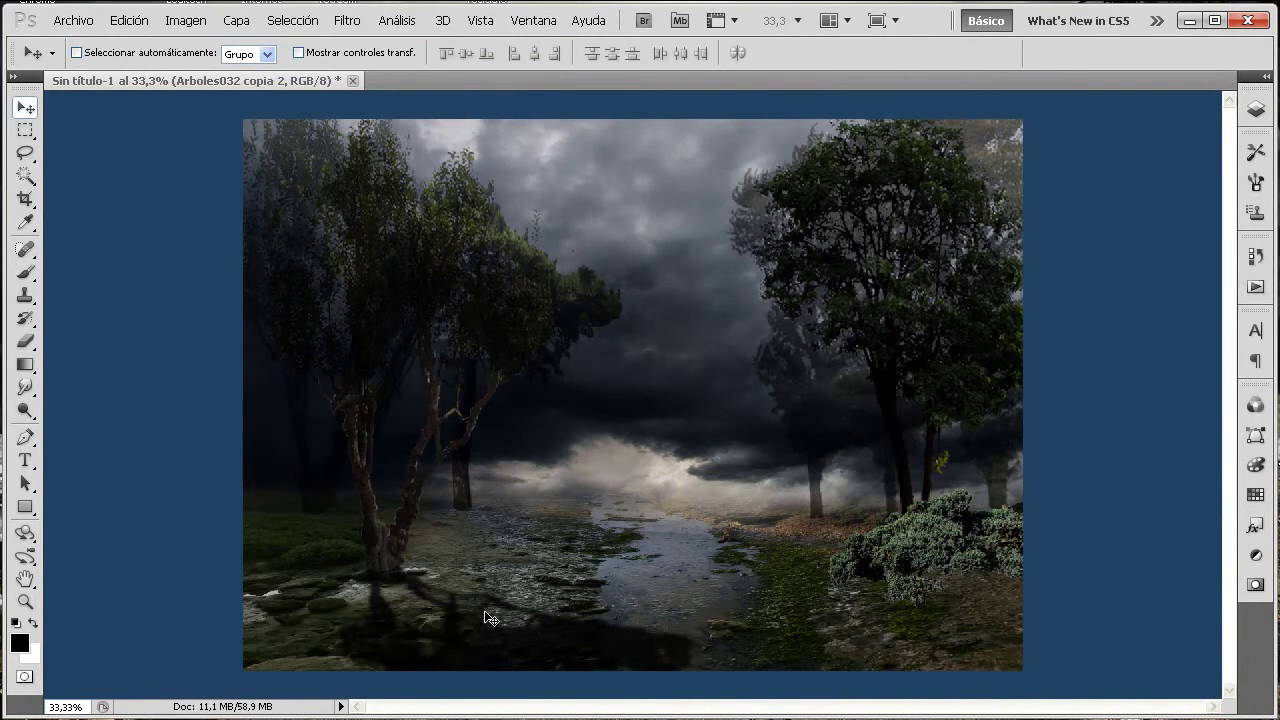
pyautogui.click(1256, 108)
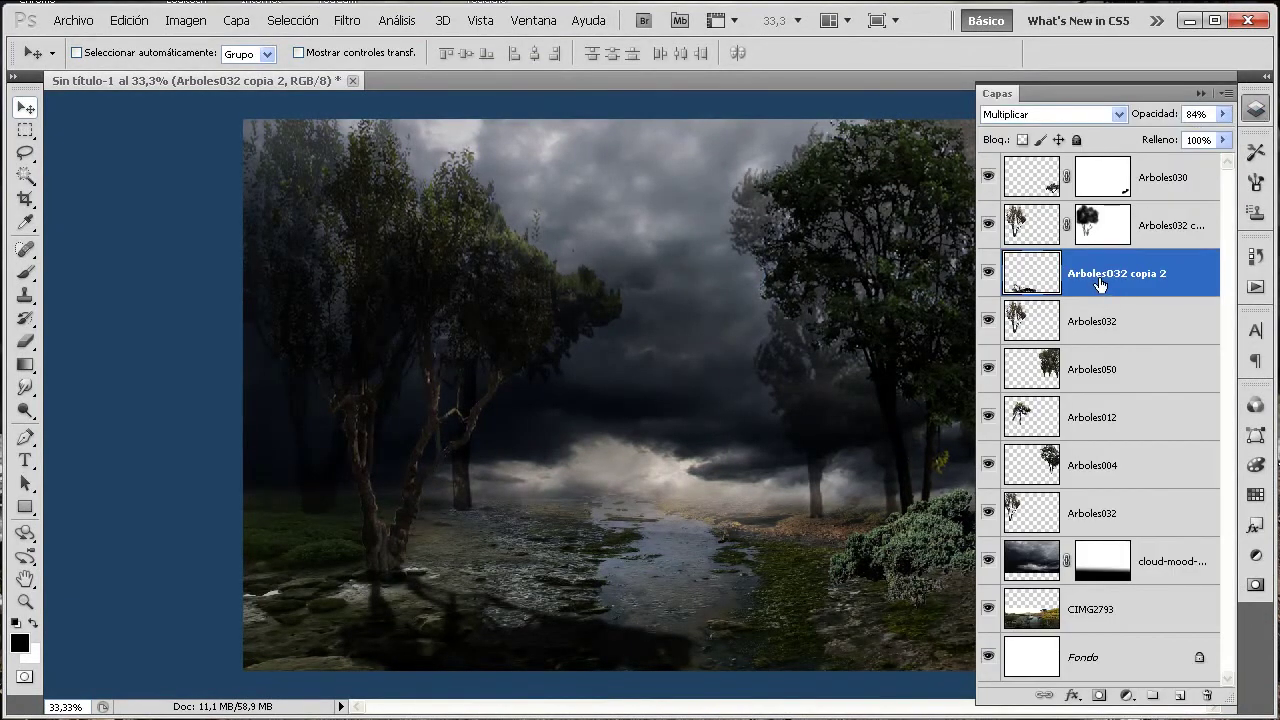
# - Add a layer mask and fade the shadow's bottom edge with a 102 px brush at half opacity
pyautogui.click(1100, 696)
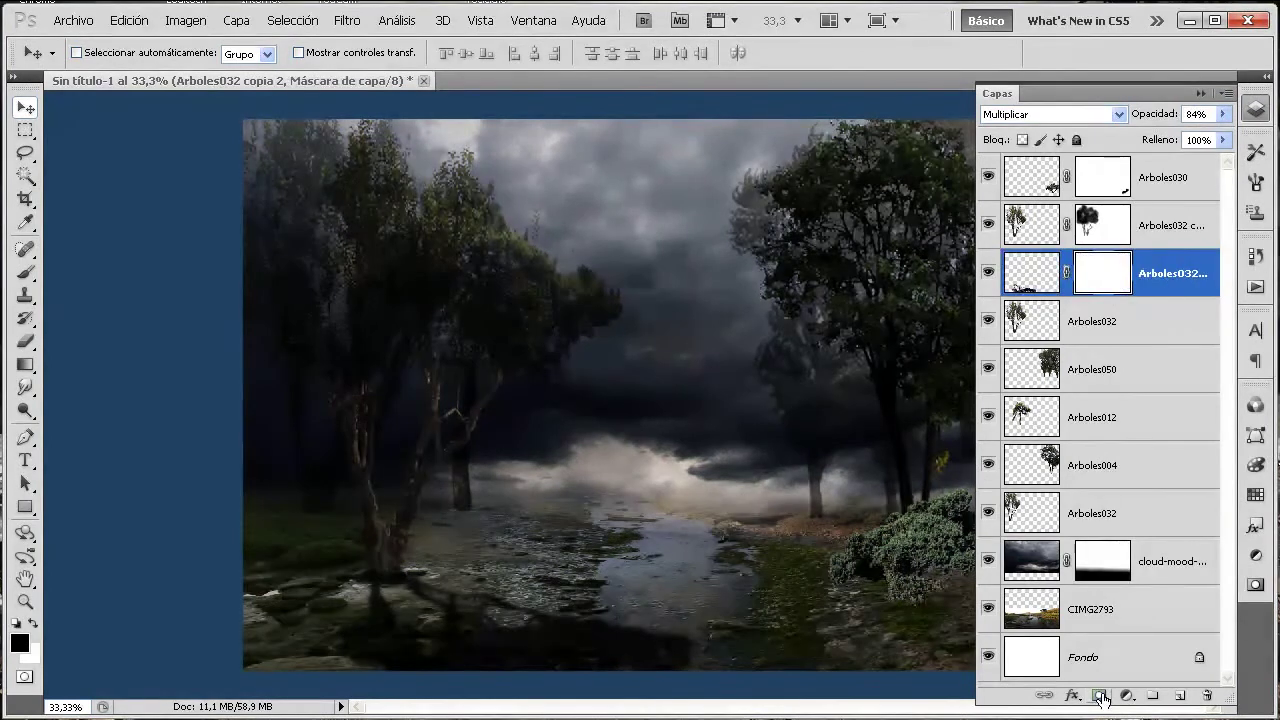
pyautogui.click(24, 273)
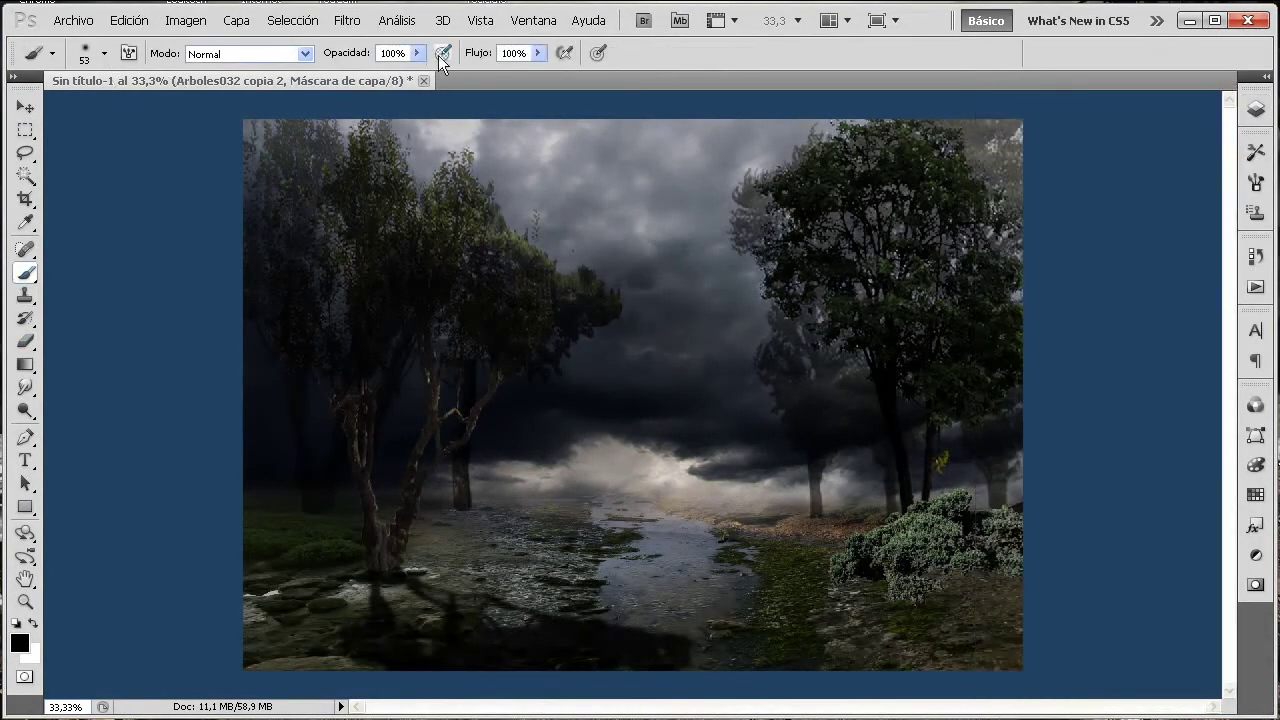
pyautogui.moveTo(416, 52); pyautogui.dragTo(370, 79)
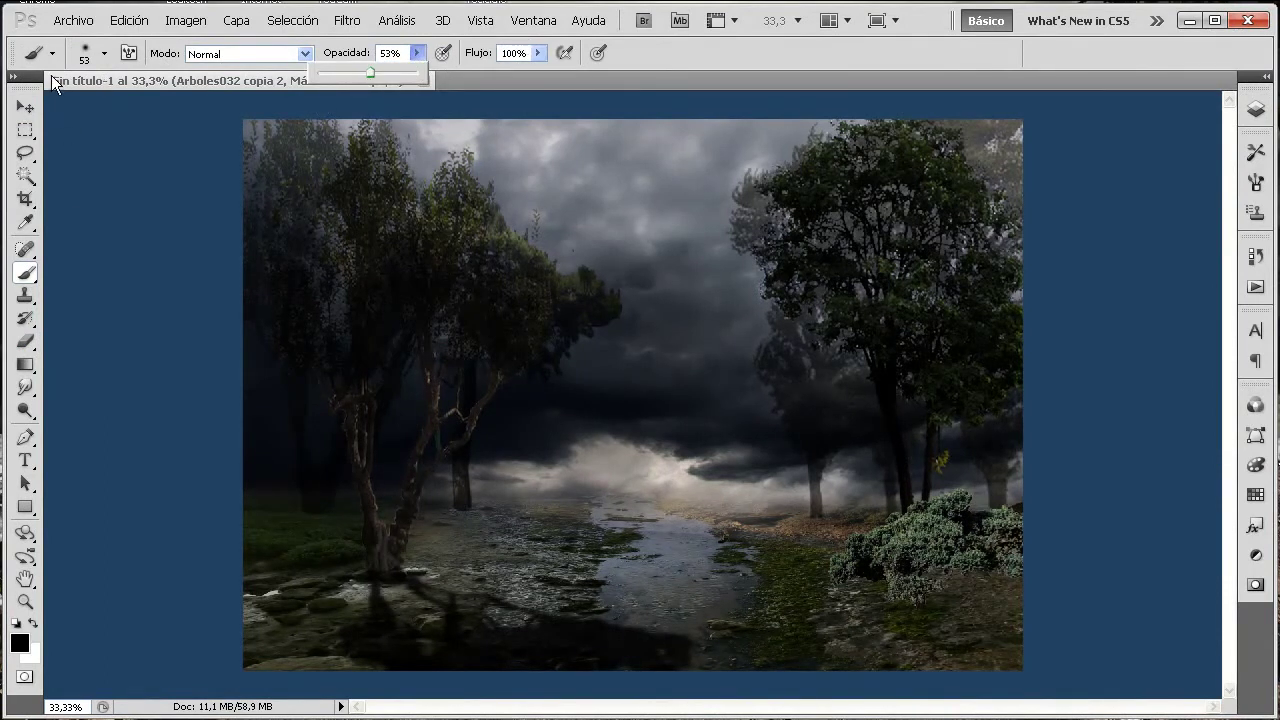
pyautogui.click(104, 54)
pyautogui.moveTo(117, 107); pyautogui.dragTo(132, 107)
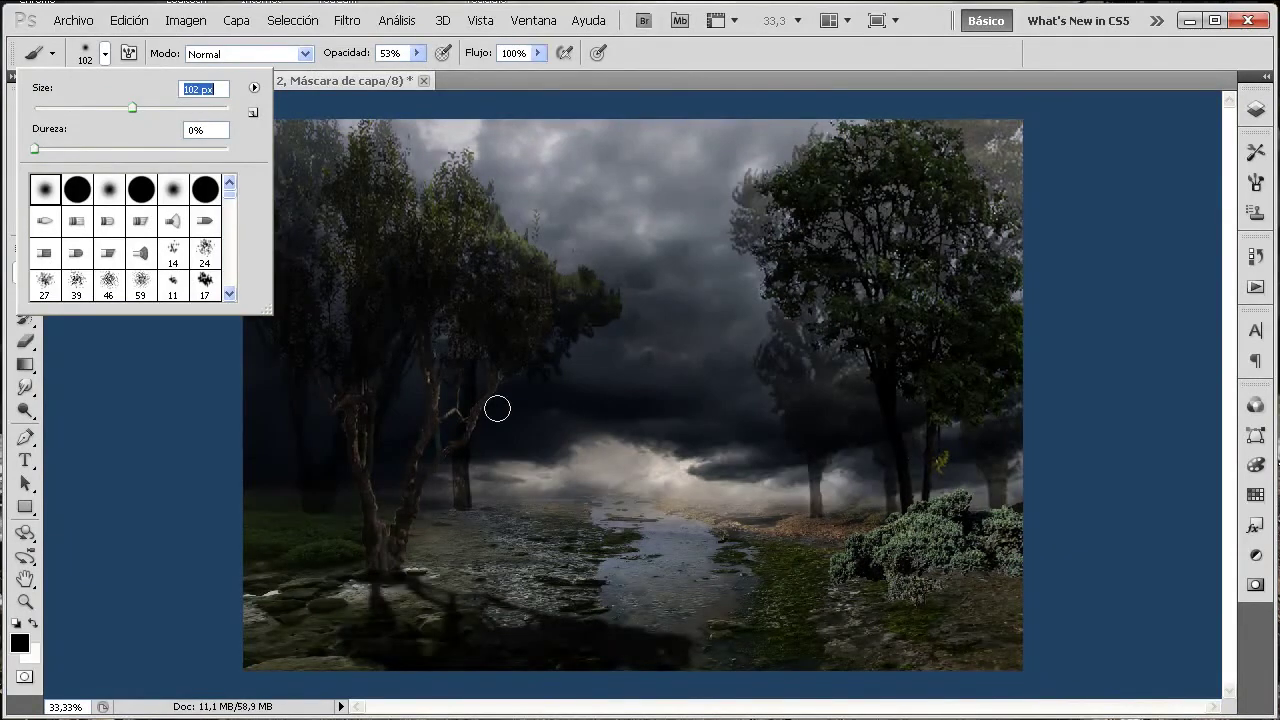
pyautogui.click(658, 664)
pyautogui.moveTo(691, 648); pyautogui.dragTo(489, 671)
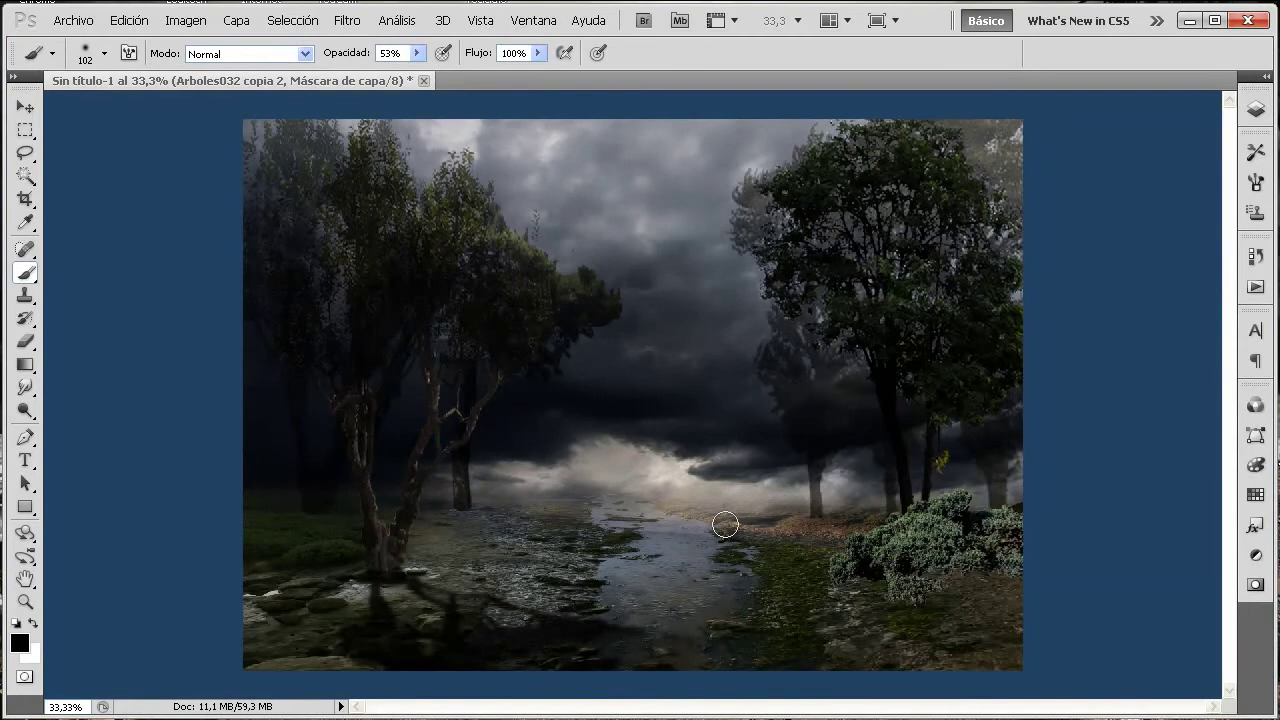
pyautogui.click(1256, 110)
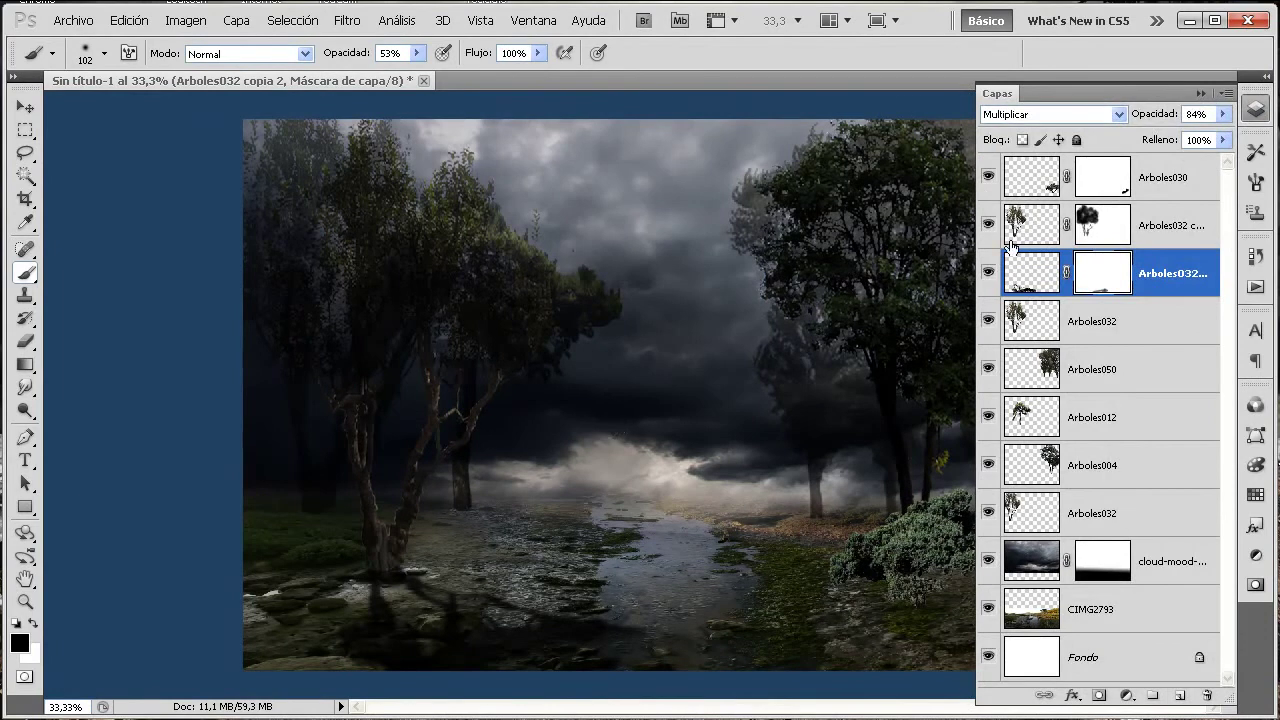
# - Select the Arboles012 layer and duplicate it as Arboles012 copia
pyautogui.click(25, 107)
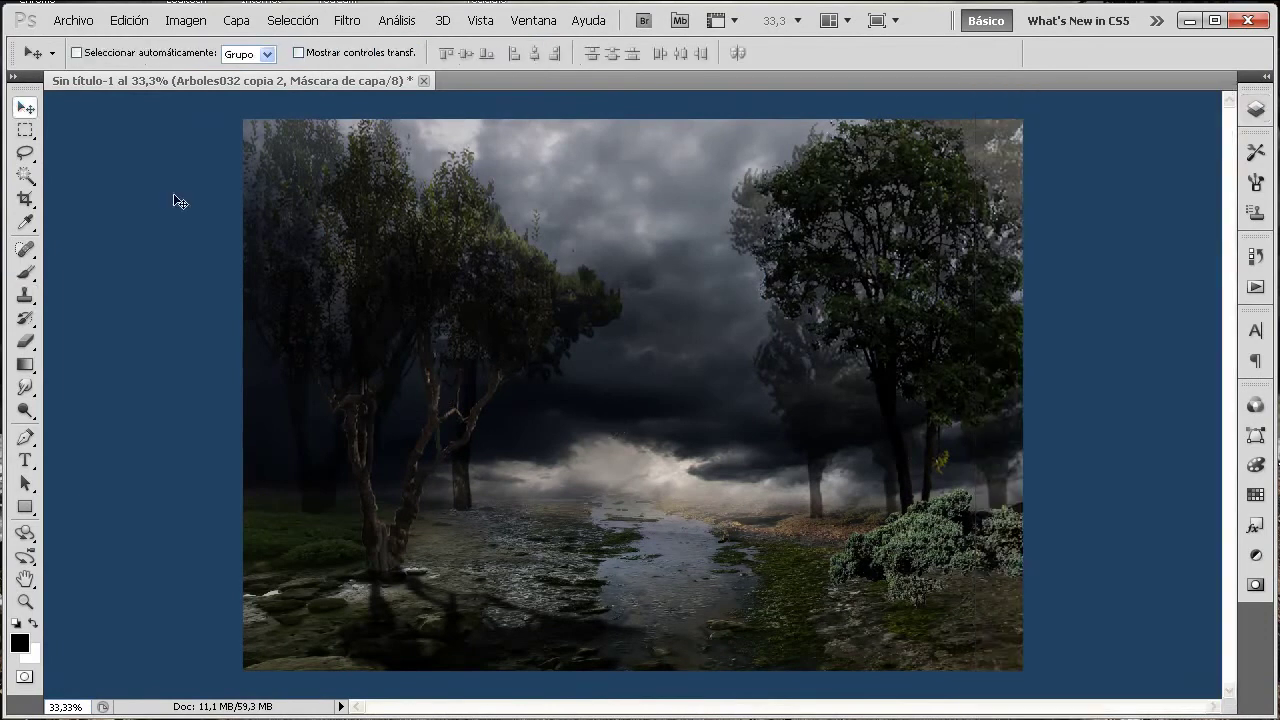
pyautogui.rightClick(463, 477)
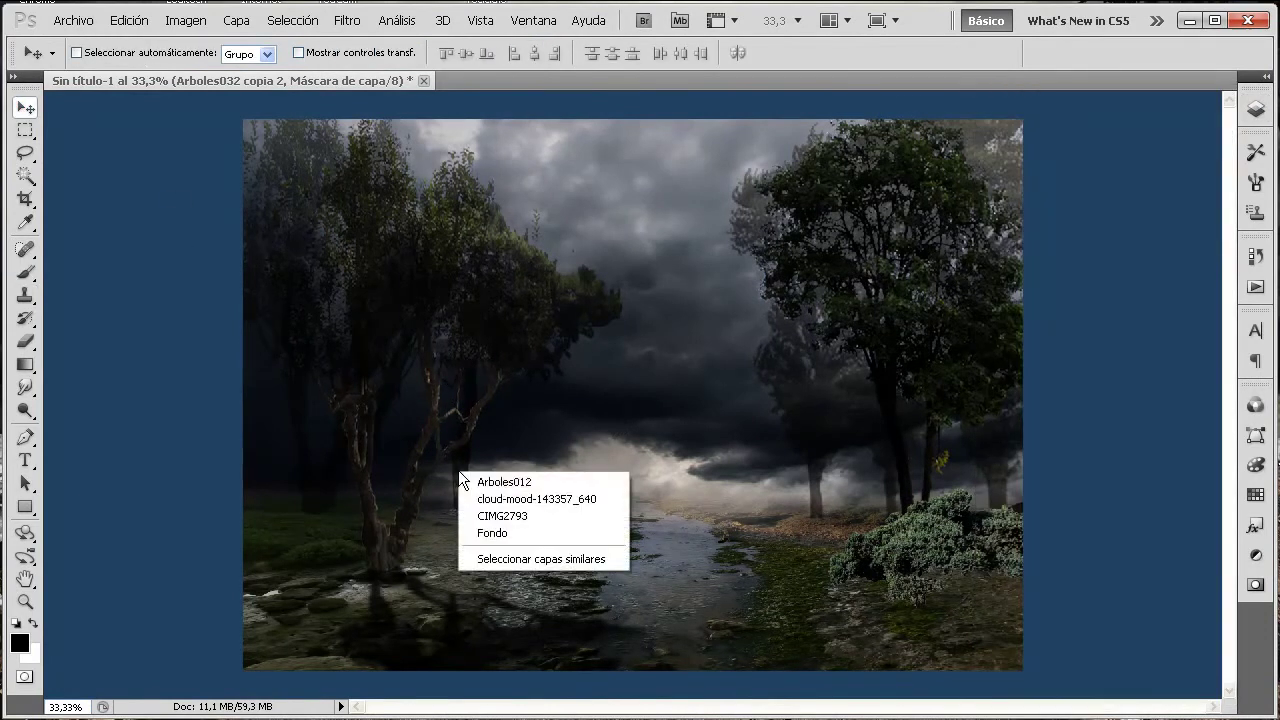
pyautogui.click(488, 486)
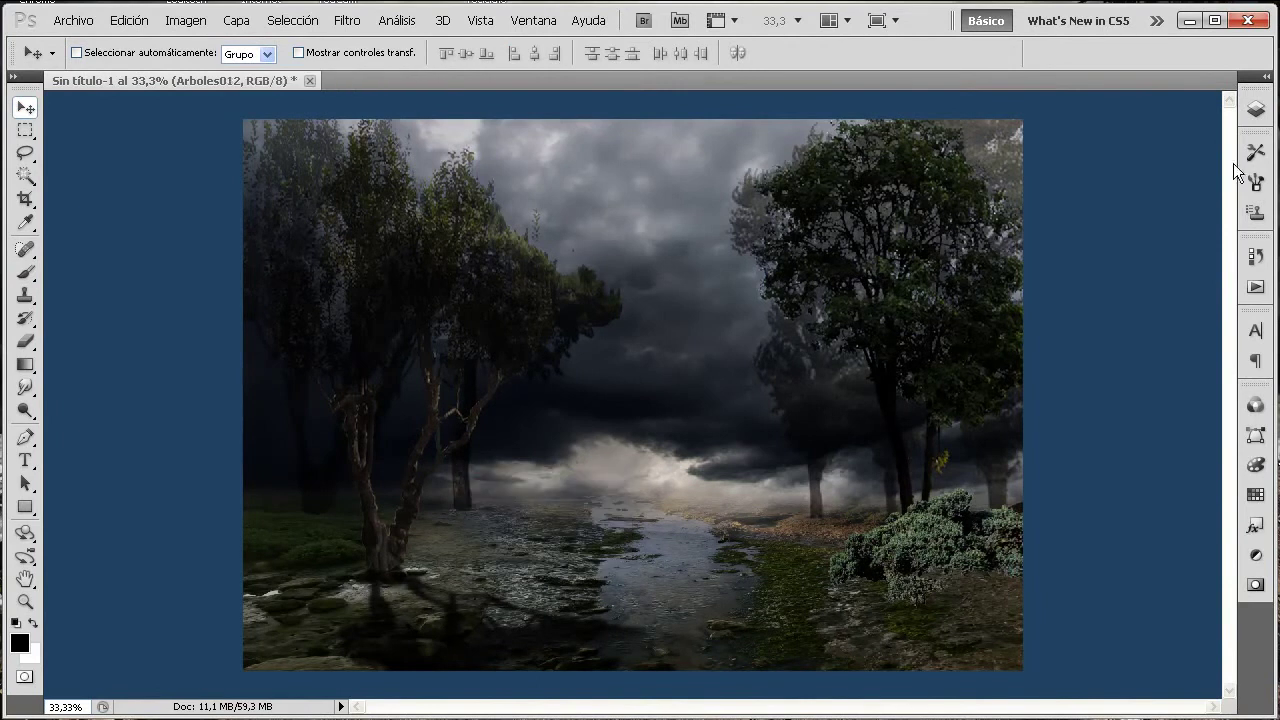
pyautogui.click(1256, 108)
pyautogui.click(989, 417)
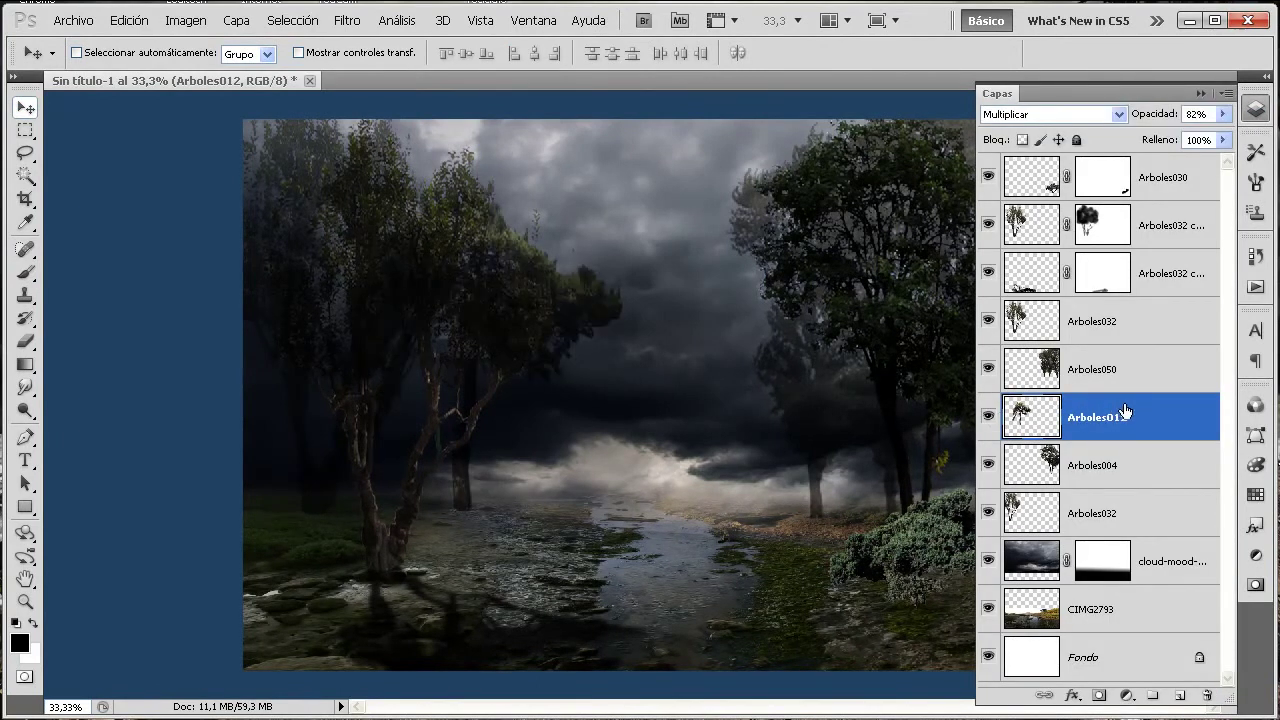
pyautogui.moveTo(1170, 419); pyautogui.dragTo(1181, 696)
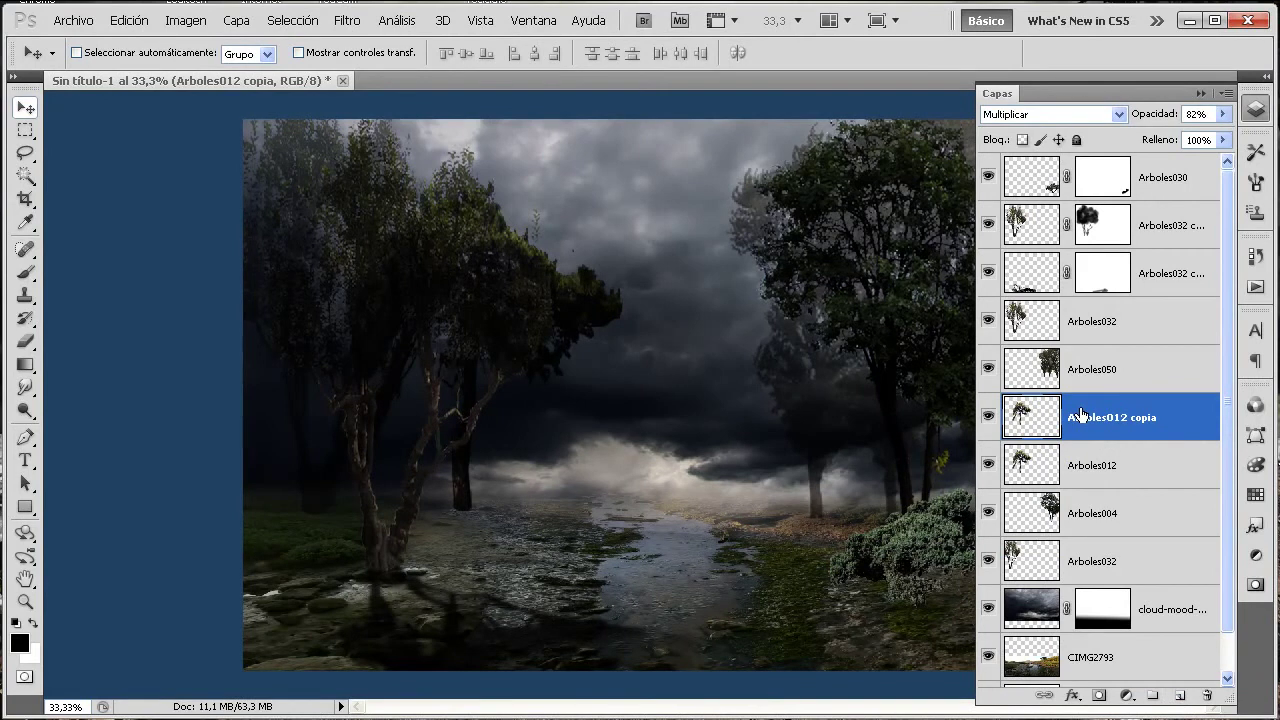
# - Flip the Arboles012 copy vertically and move it to the centre of the river
pyautogui.click(129, 20)
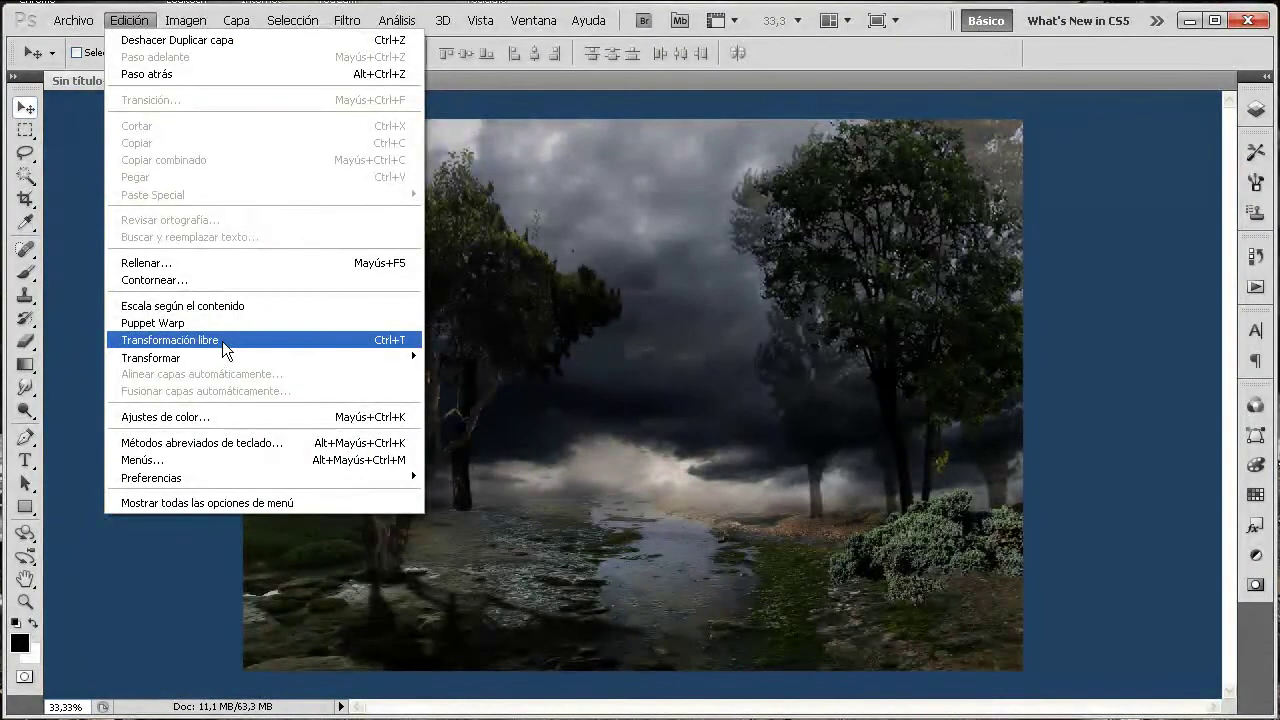
pyautogui.moveTo(151, 357)
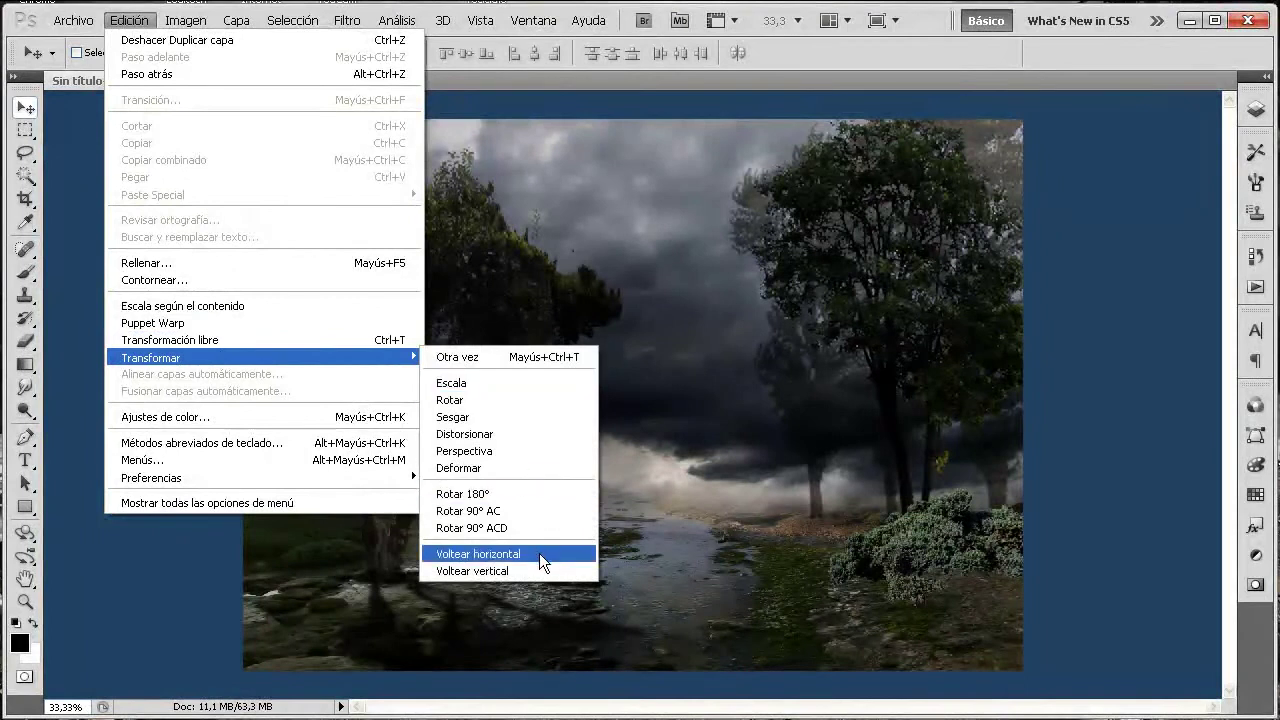
pyautogui.click(539, 571)
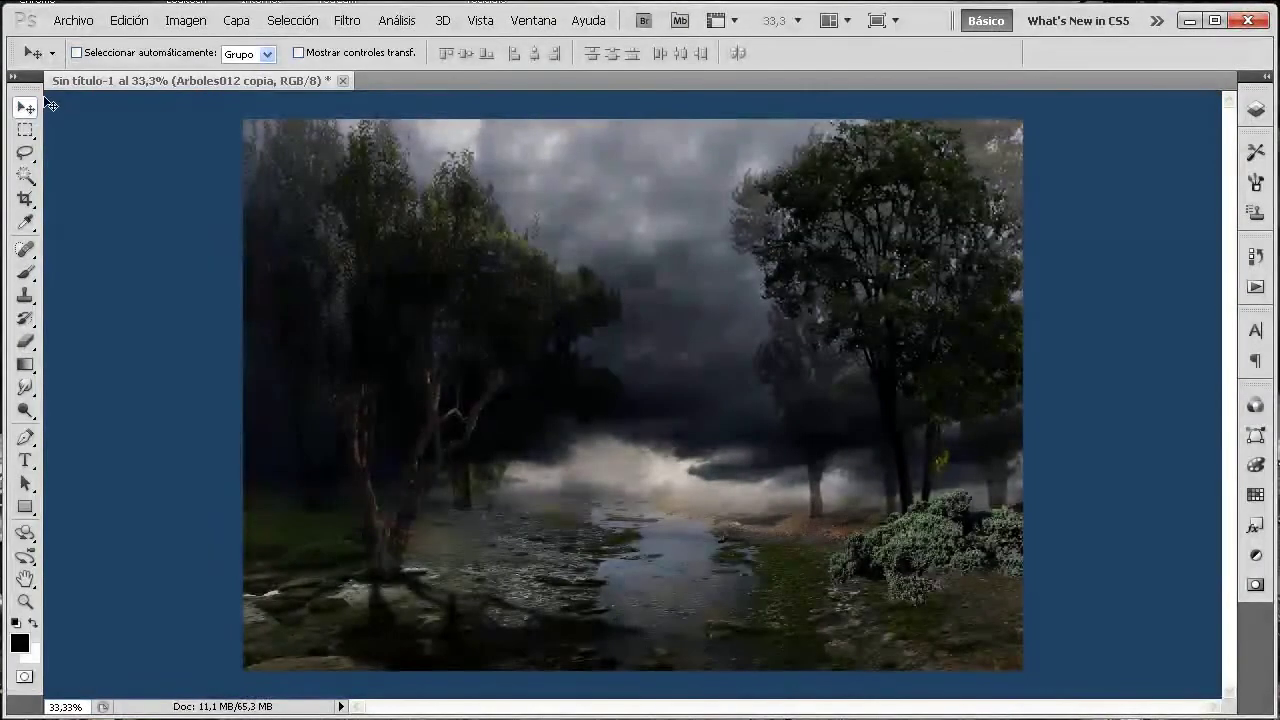
pyautogui.moveTo(478, 405); pyautogui.dragTo(710, 503)
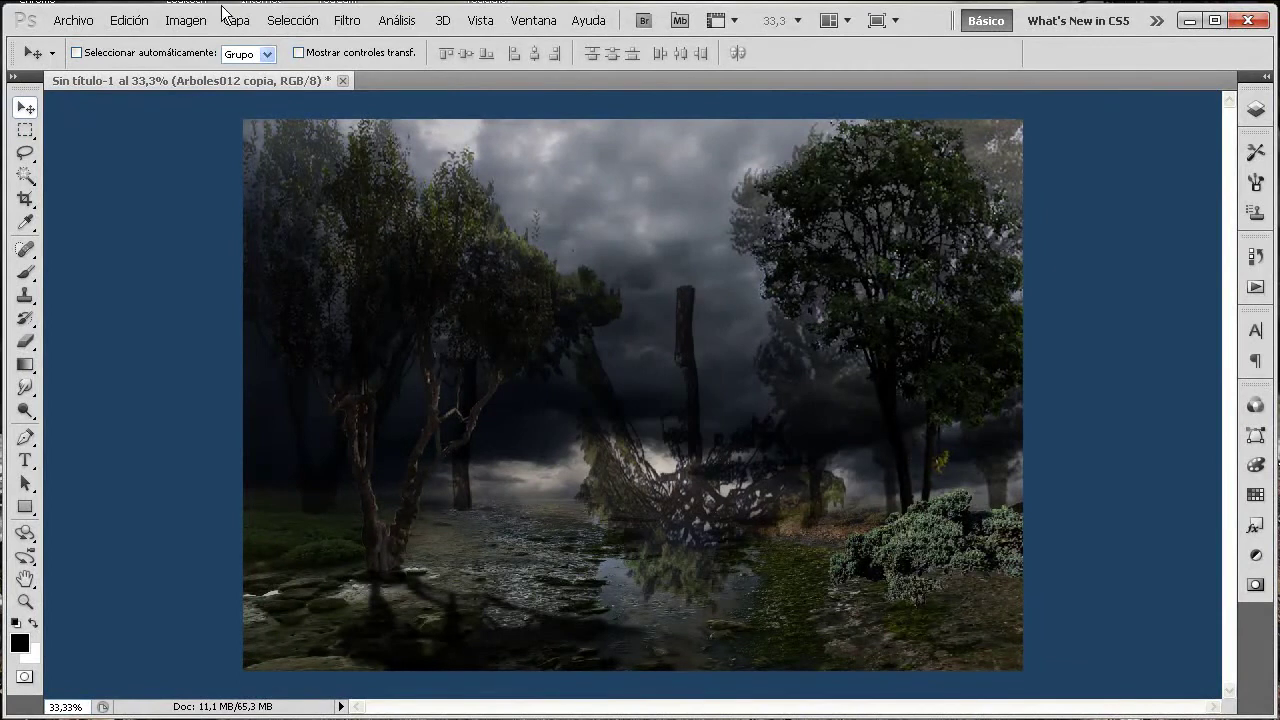
pyautogui.click(186, 20)
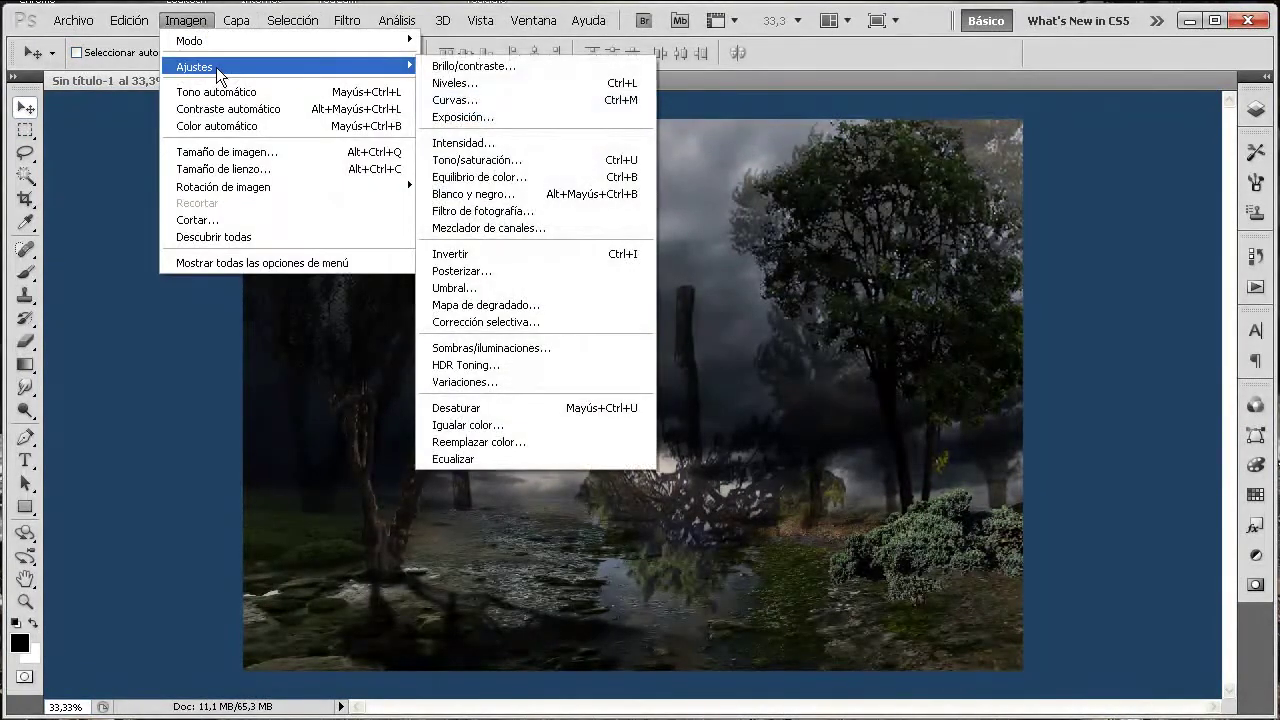
pyautogui.moveTo(194, 66)
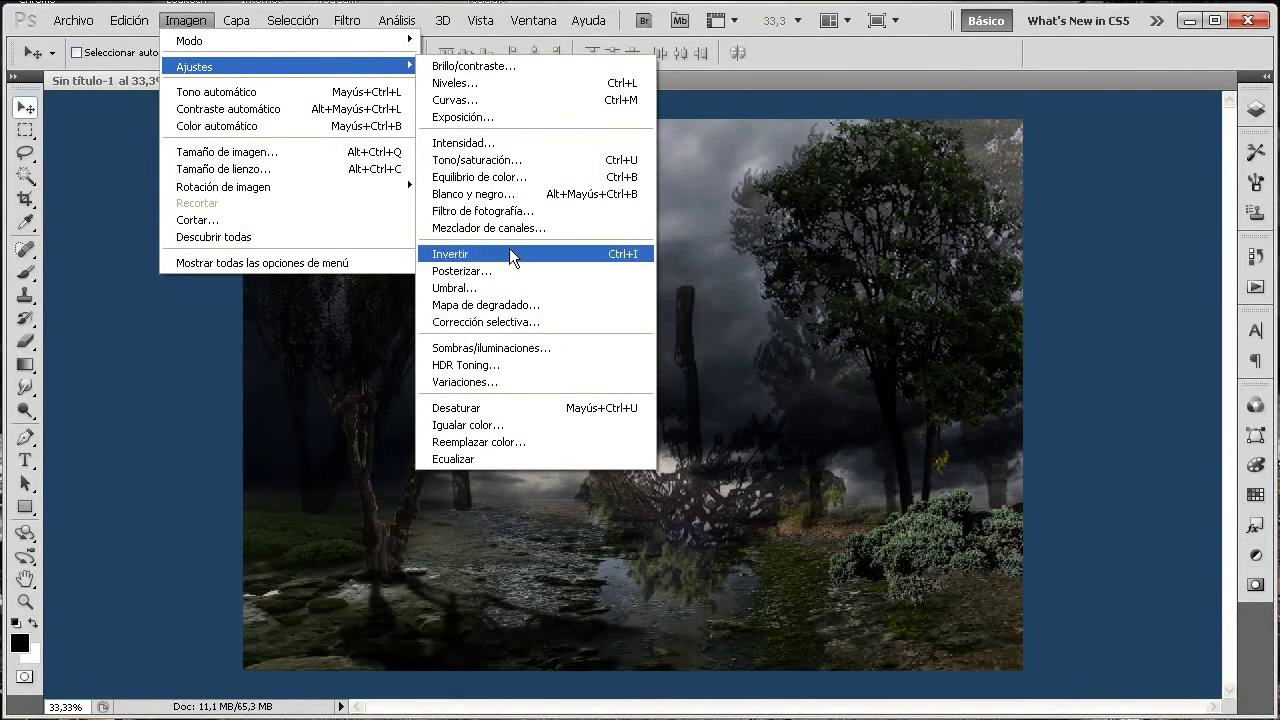
# - Darken Arboles012 copia to black with Hue/Saturation at Lightness -100
pyautogui.click(495, 160)
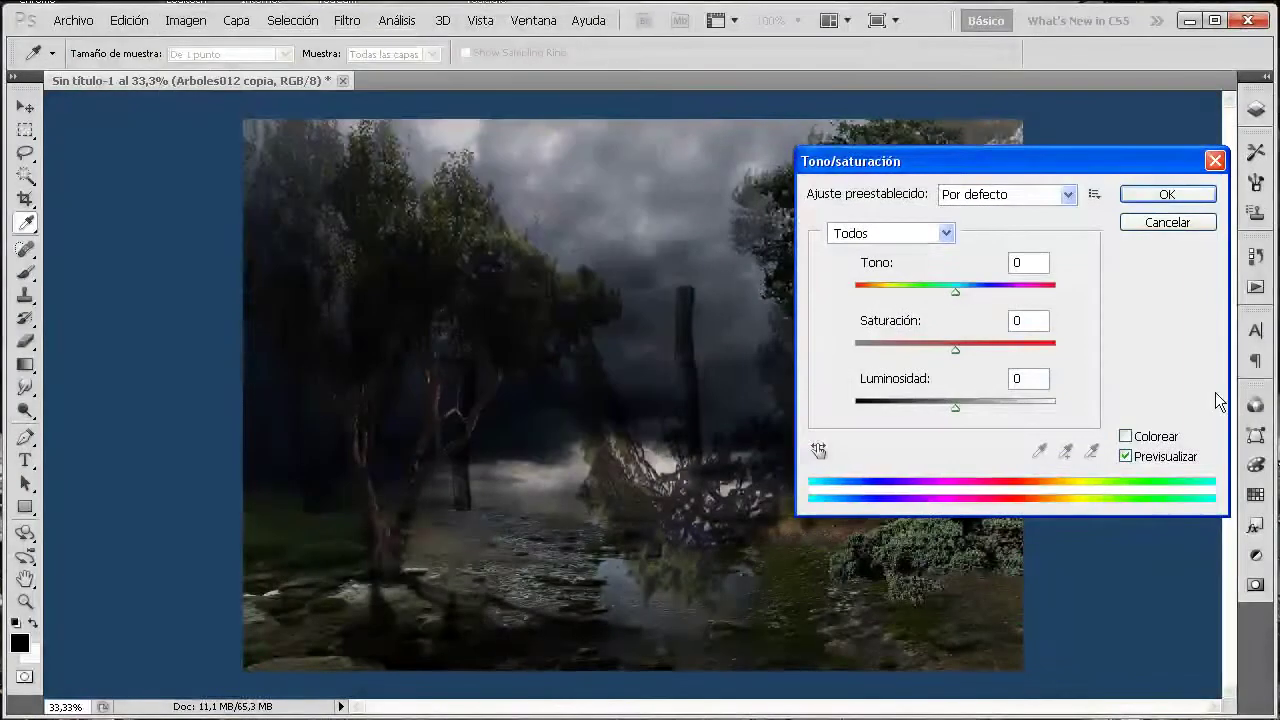
pyautogui.moveTo(950, 405); pyautogui.dragTo(853, 410)
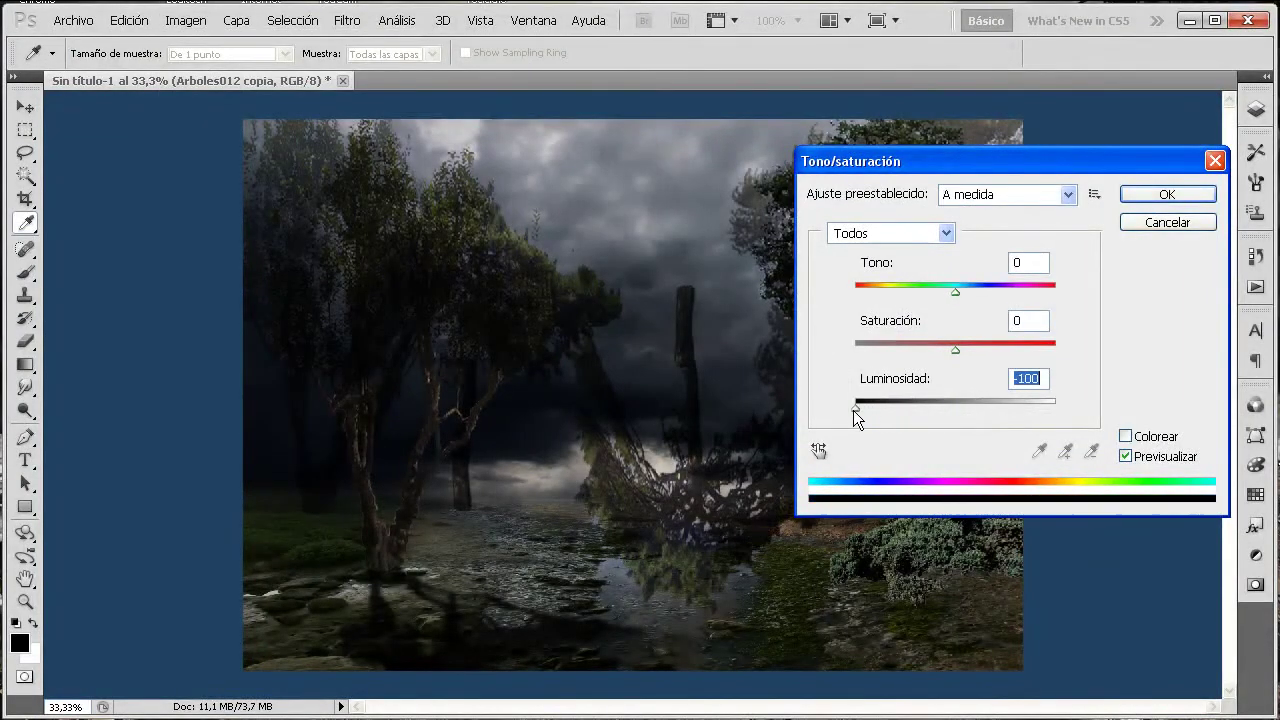
pyautogui.click(1166, 194)
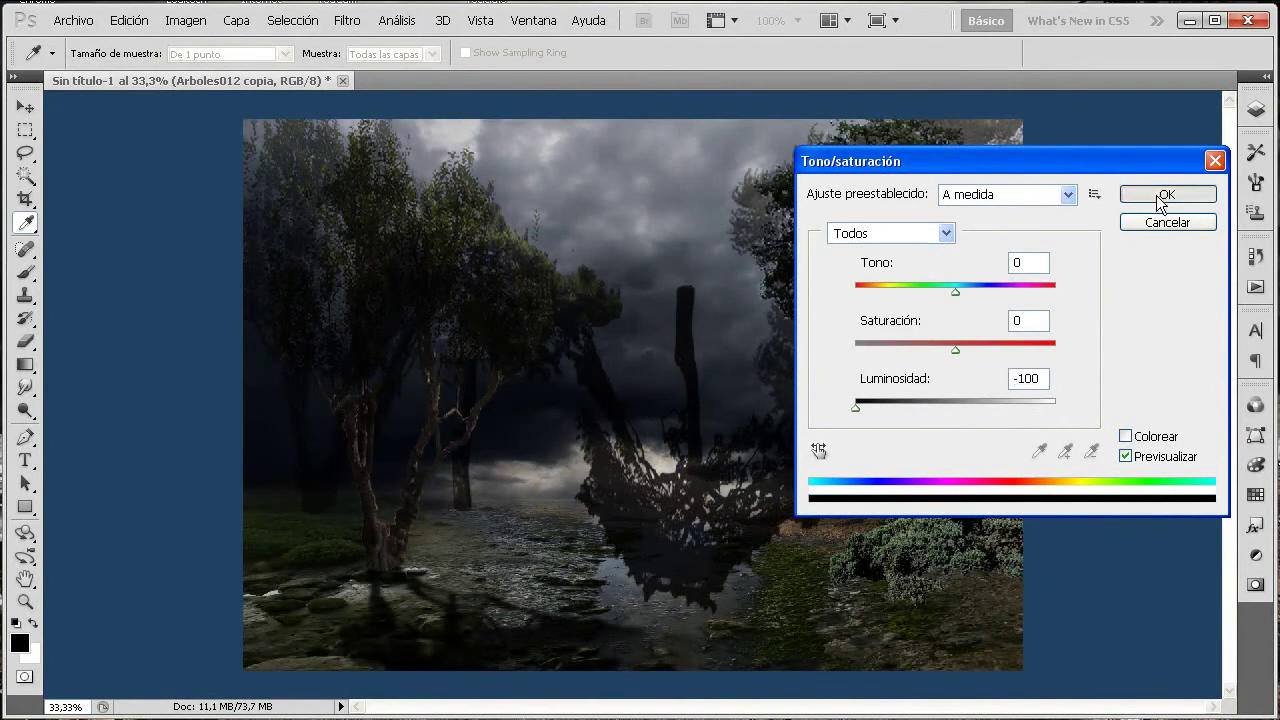
pyautogui.click(130, 20)
# - Free-transform the black tree copy, flattening it to about 41% height and skewing it into a ground shadow
pyautogui.click(240, 342)
pyautogui.moveTo(720, 354)
pyautogui.mouseDown()
pyautogui.moveTo(634, 371)
pyautogui.moveTo(560, 418)
pyautogui.mouseUp()
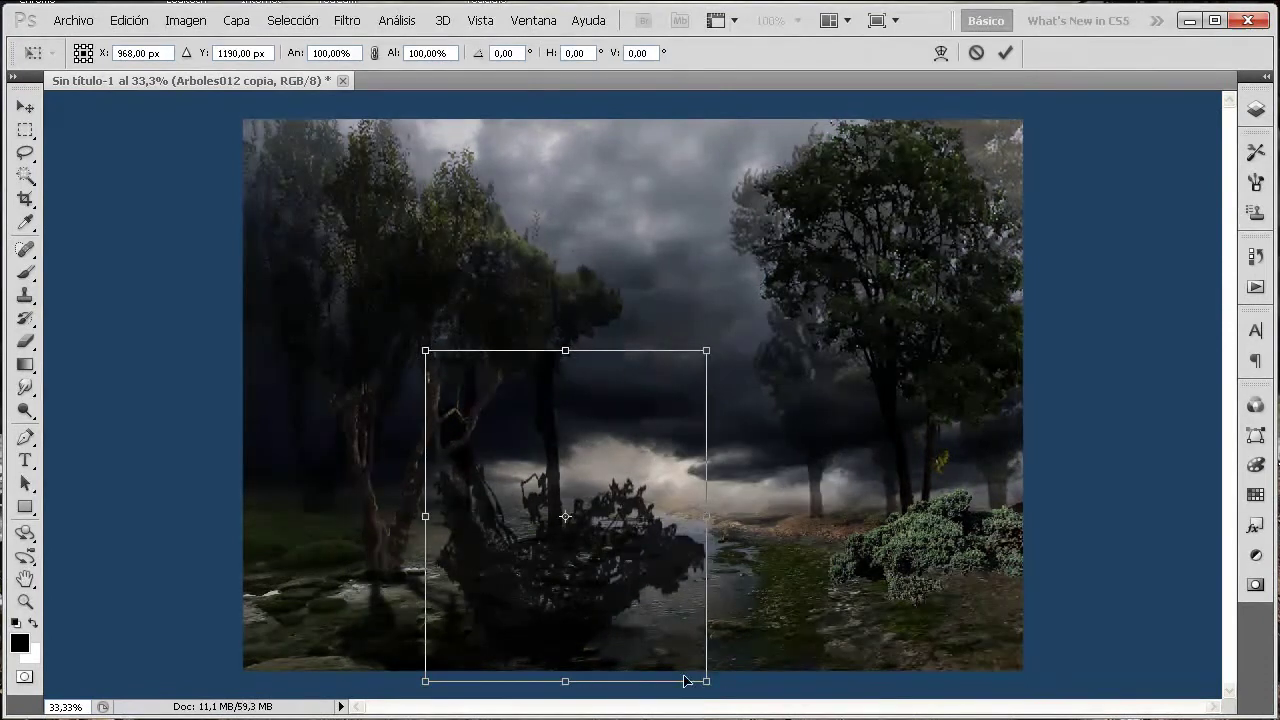
pyautogui.moveTo(570, 684); pyautogui.dragTo(577, 536)
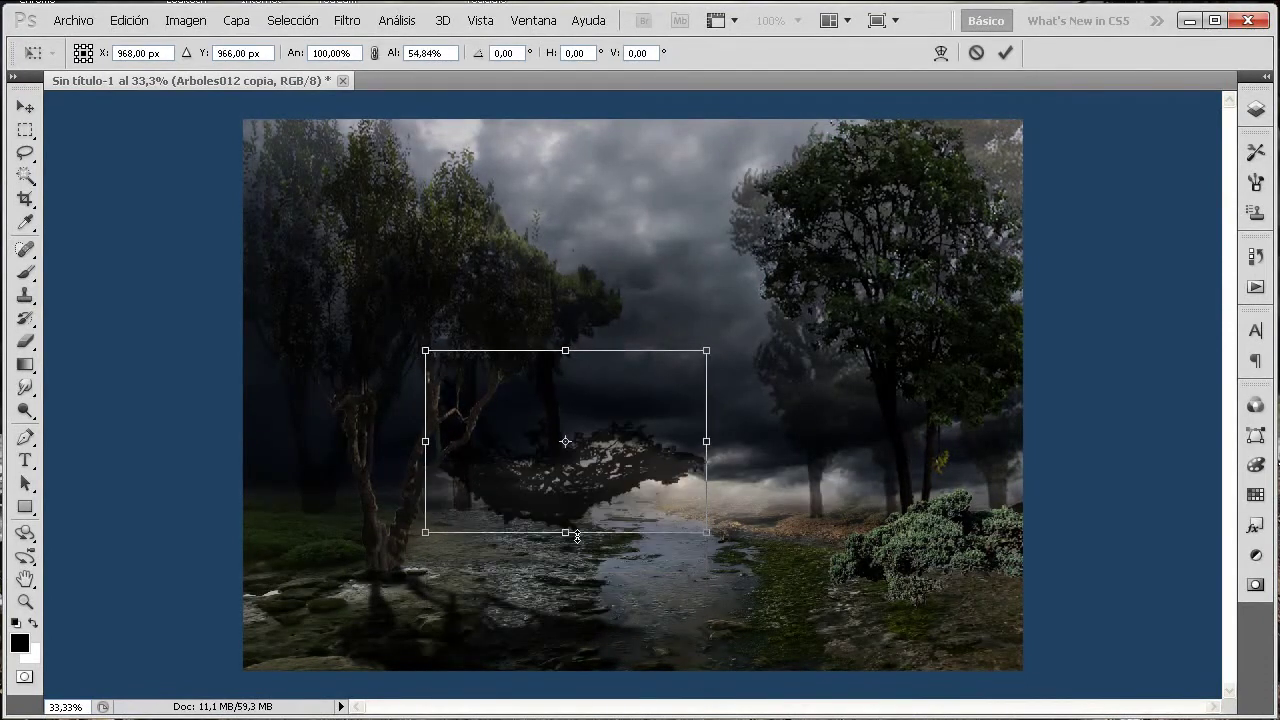
pyautogui.moveTo(633, 411); pyautogui.dragTo(562, 528)
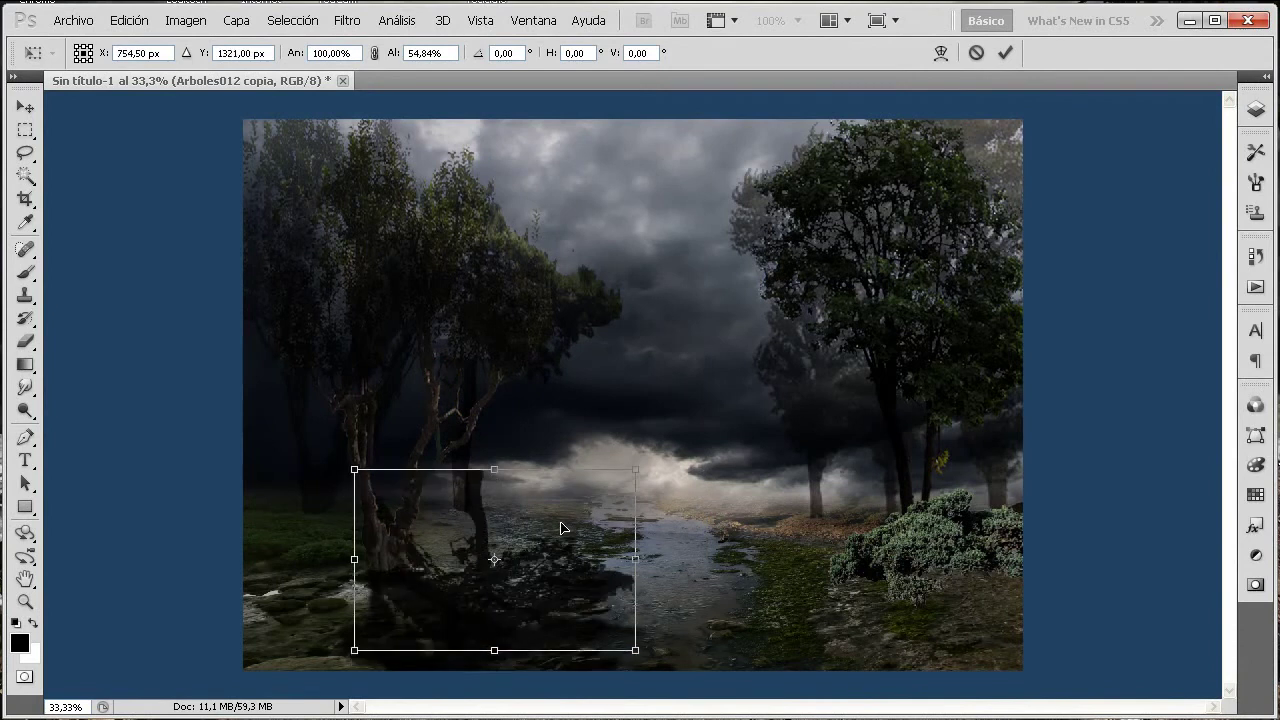
pyautogui.moveTo(495, 650); pyautogui.dragTo(495, 604)
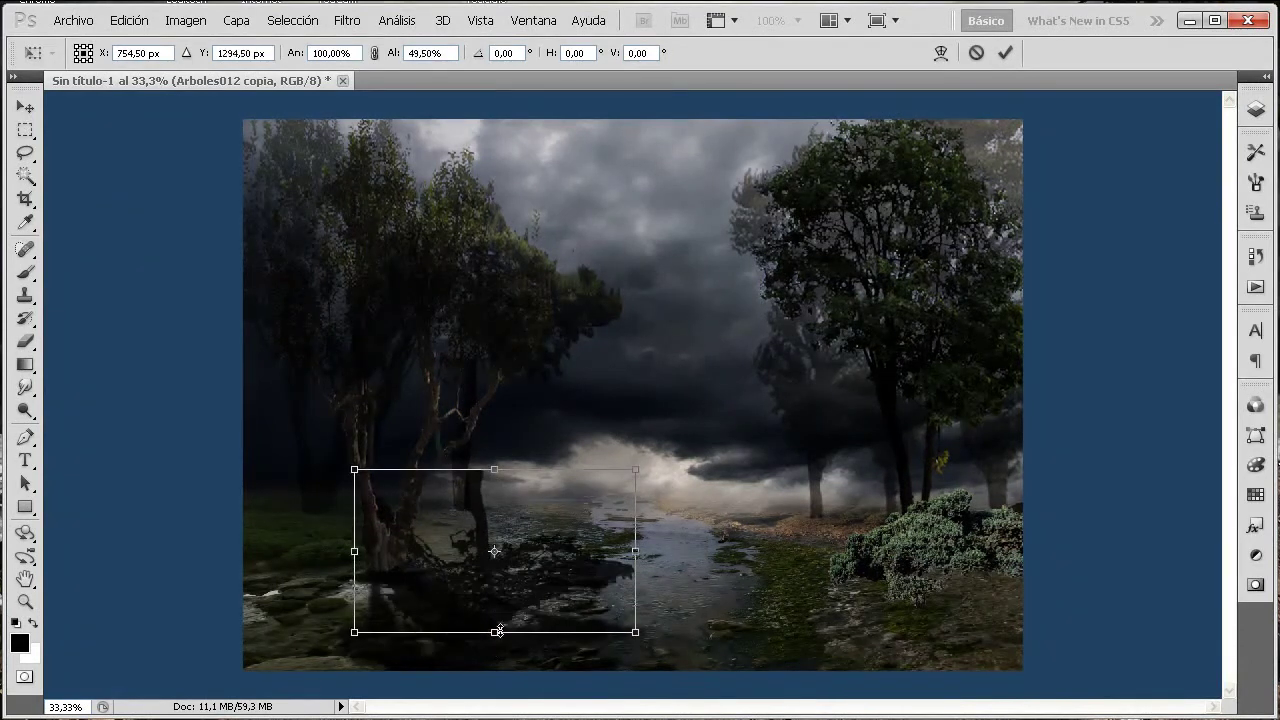
pyautogui.moveTo(547, 517); pyautogui.dragTo(537, 551)
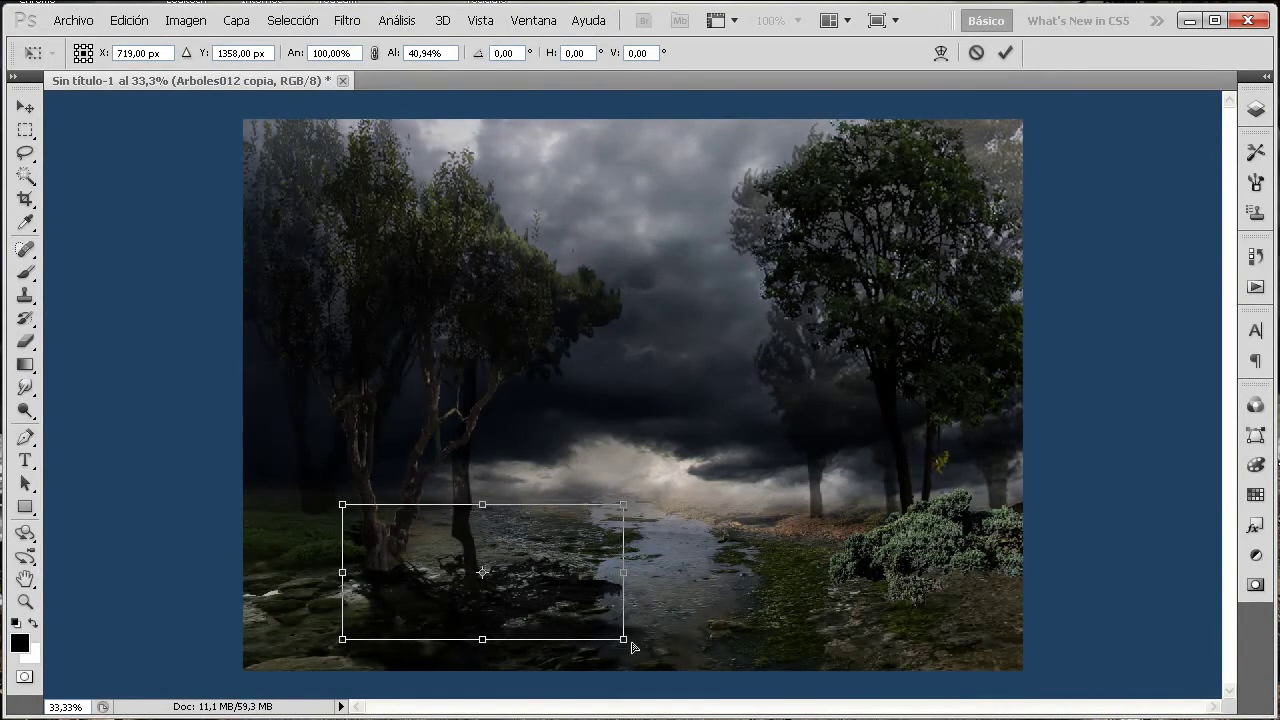
pyautogui.moveTo(623, 641); pyautogui.dragTo(737, 617)
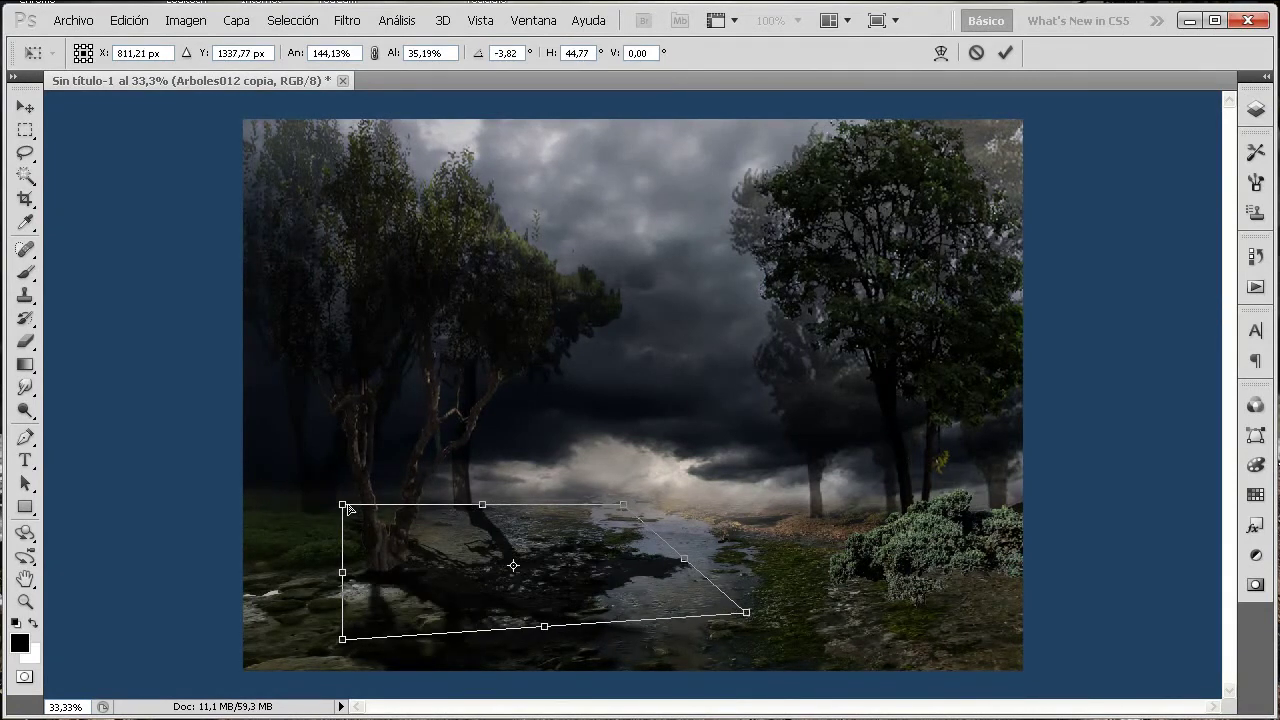
pyautogui.moveTo(346, 508); pyautogui.dragTo(332, 508)
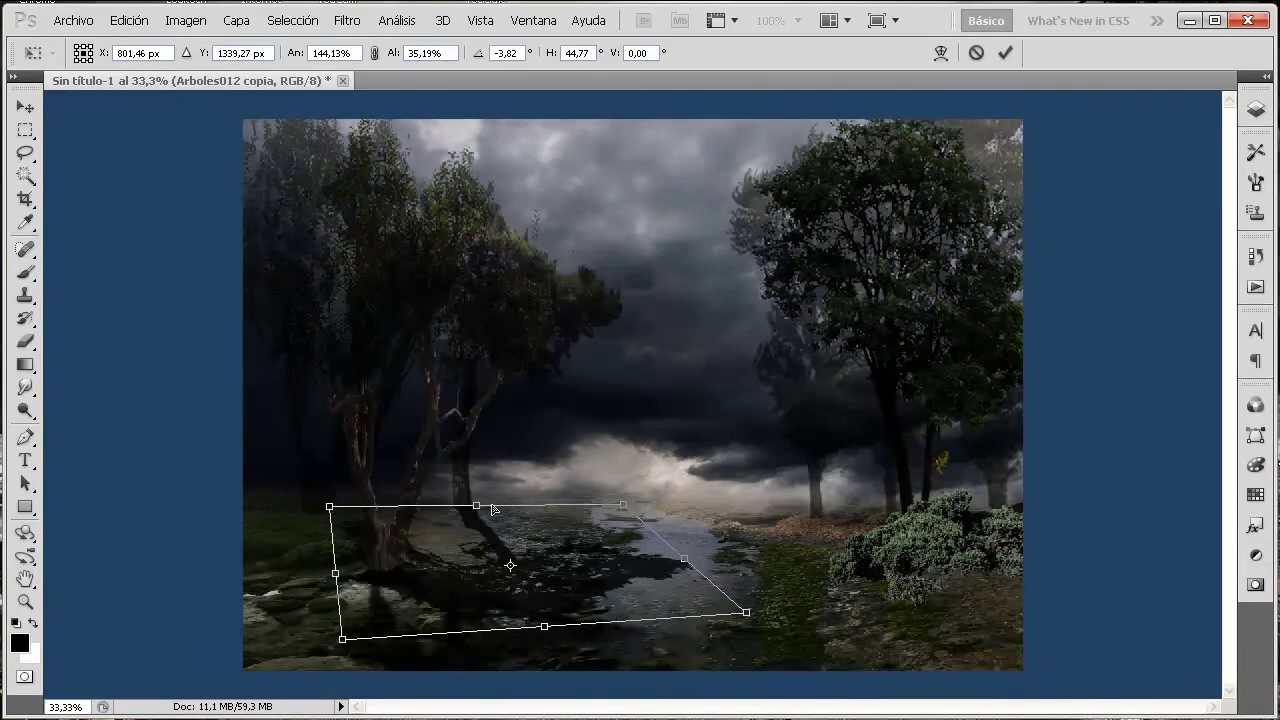
pyautogui.press('Return')
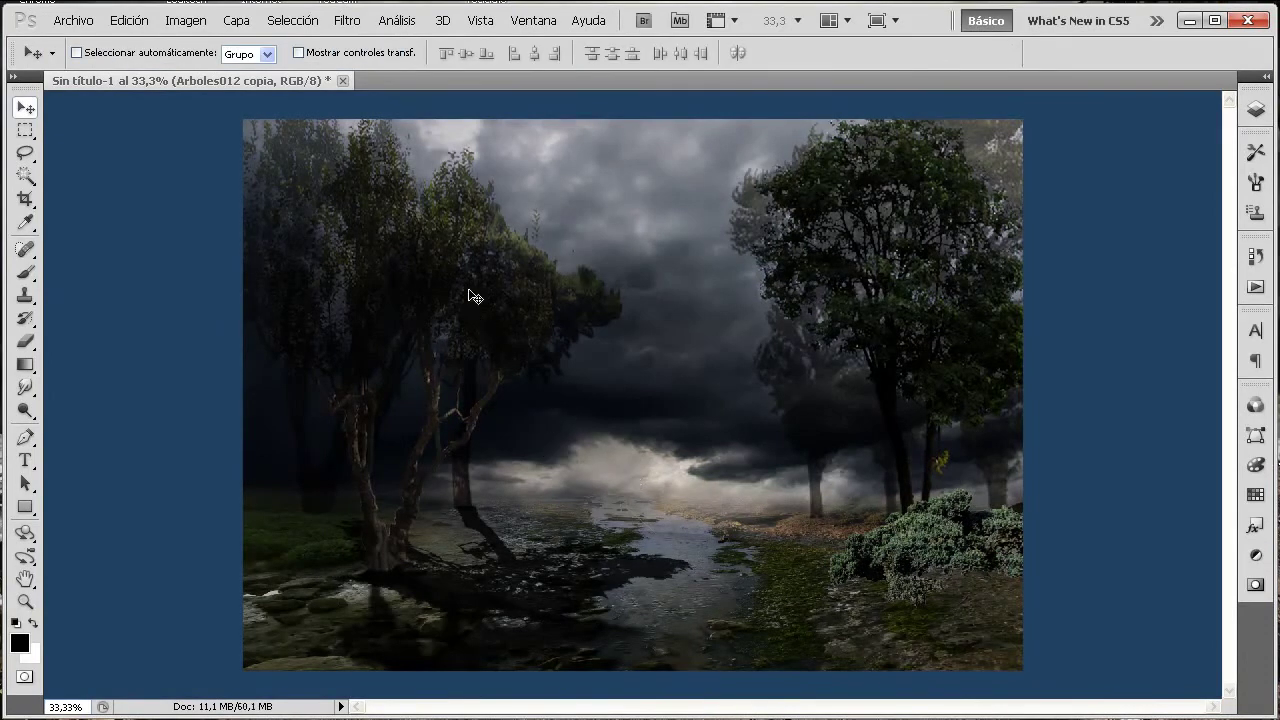
# - Apply a Gaussian Blur with a 5,1 px radius to the Arboles012 copia shadow
pyautogui.click(362, 28)
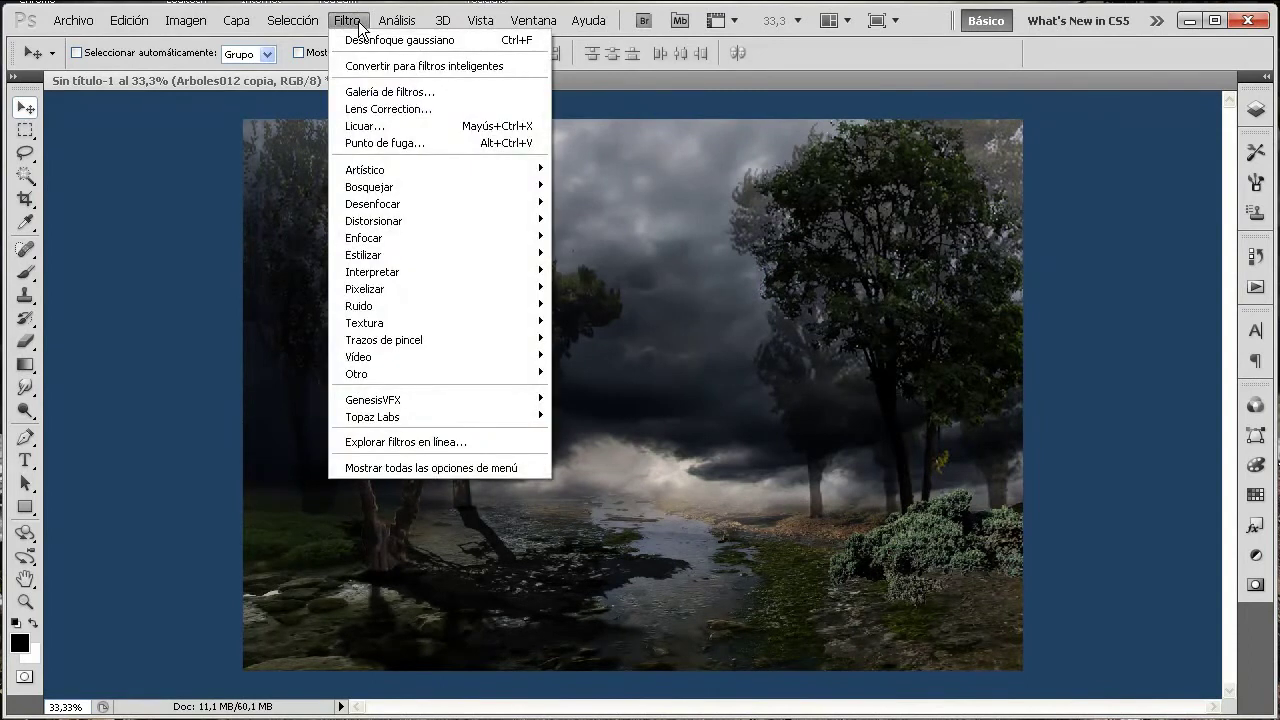
pyautogui.moveTo(373, 204)
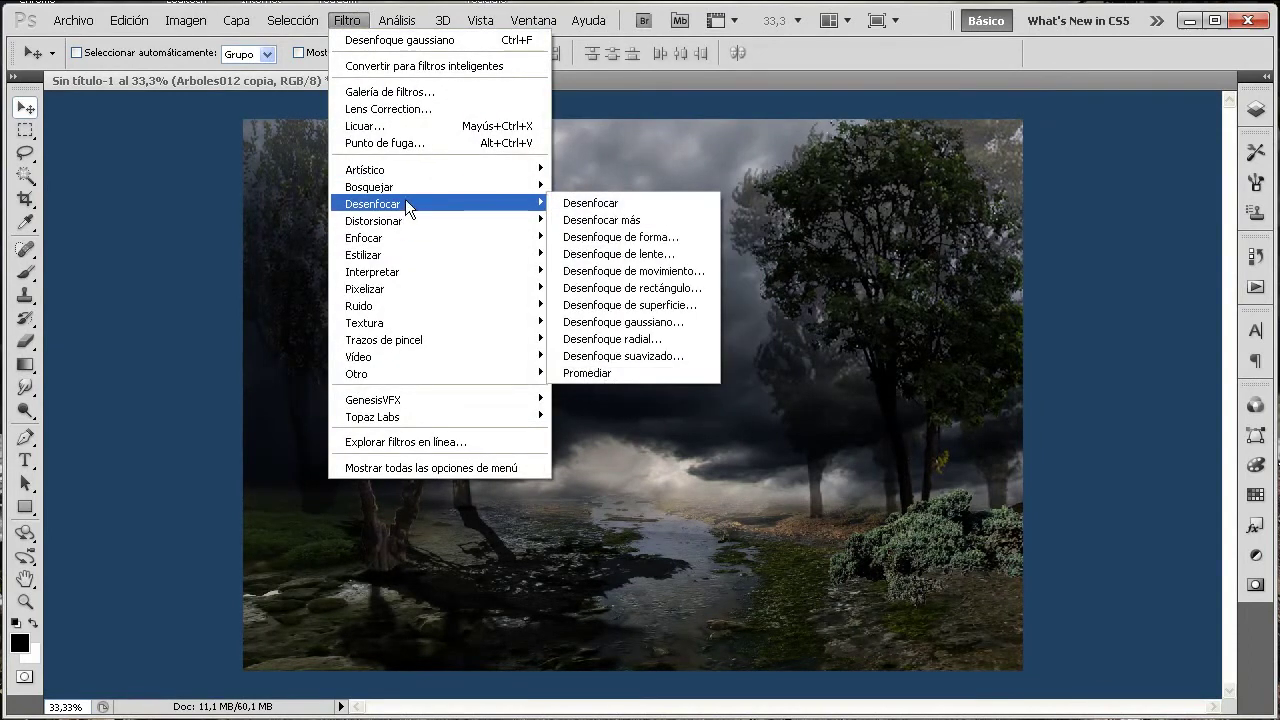
pyautogui.click(603, 324)
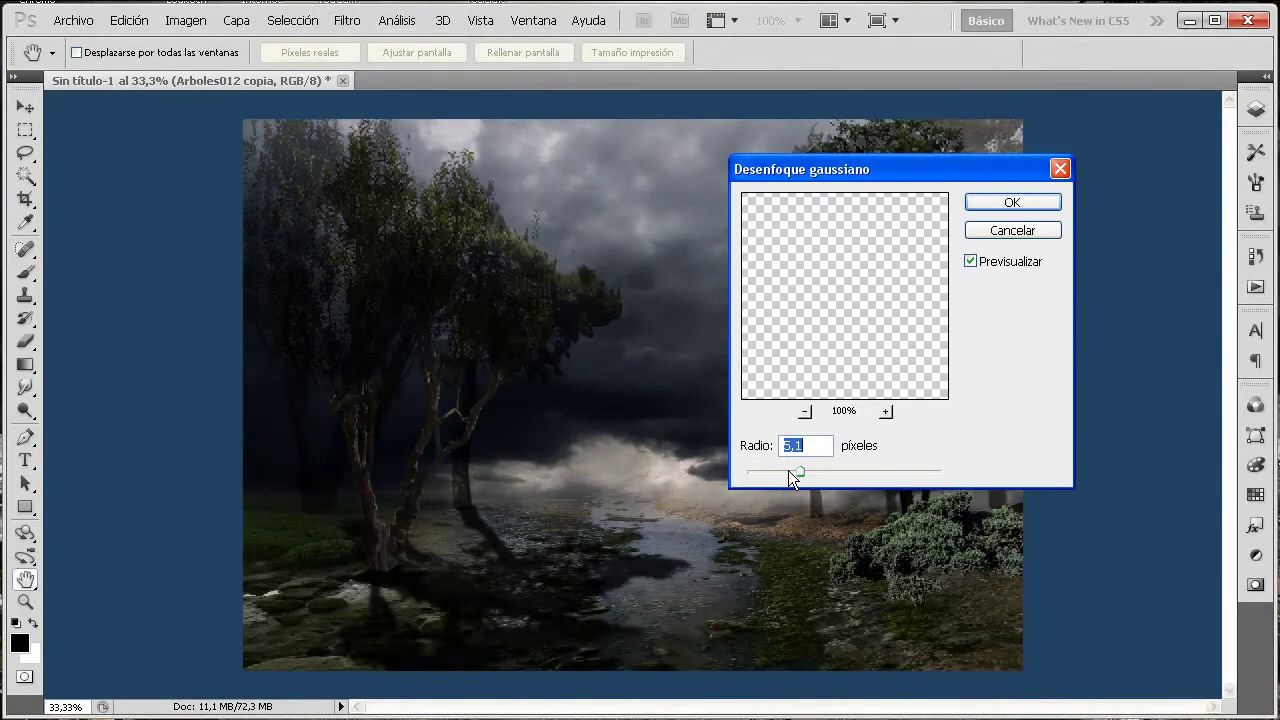
pyautogui.click(1011, 204)
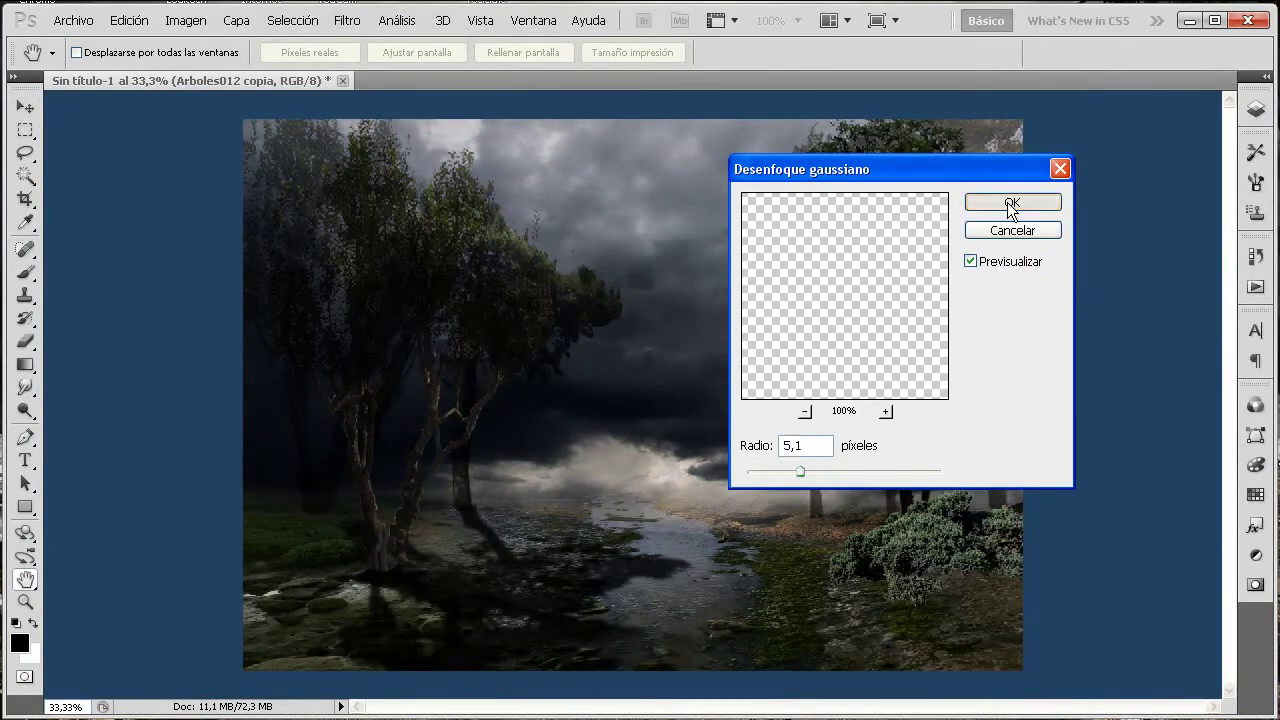
pyautogui.click(1257, 110)
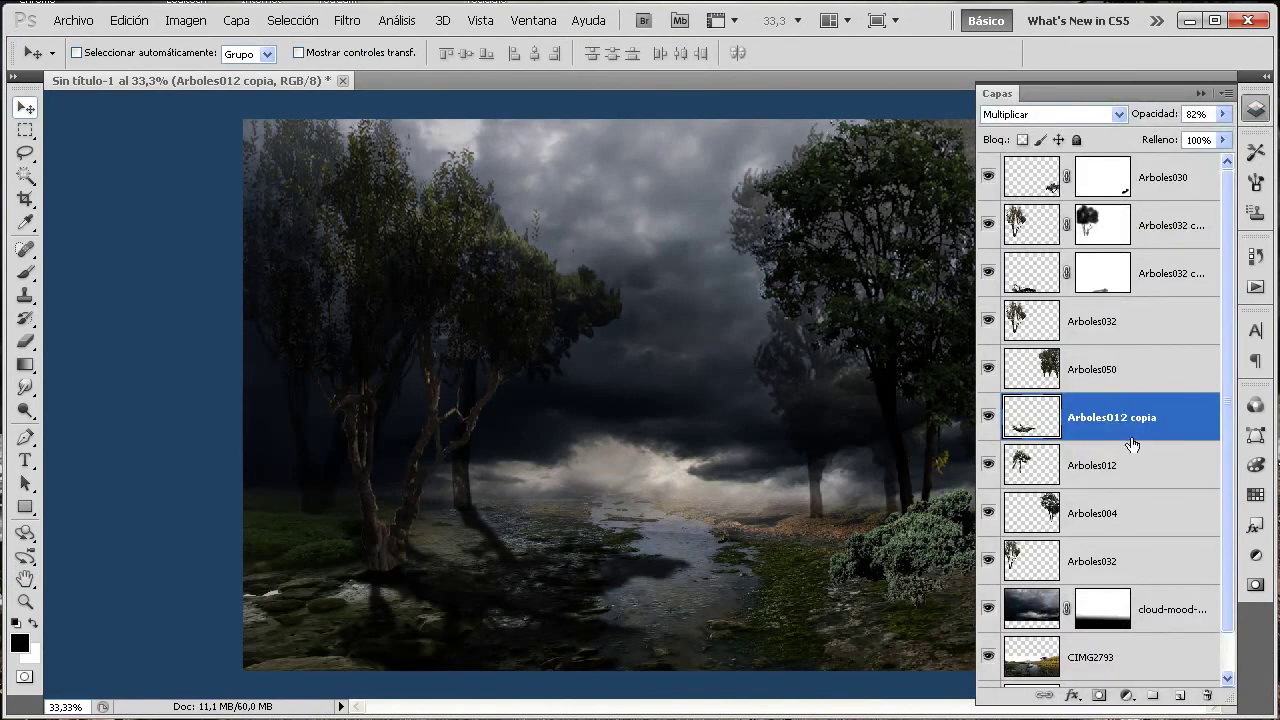
# - Add a layer mask to Arboles012 copia and paint it with a 42% opacity brush
pyautogui.click(1100, 697)
pyautogui.click(25, 272)
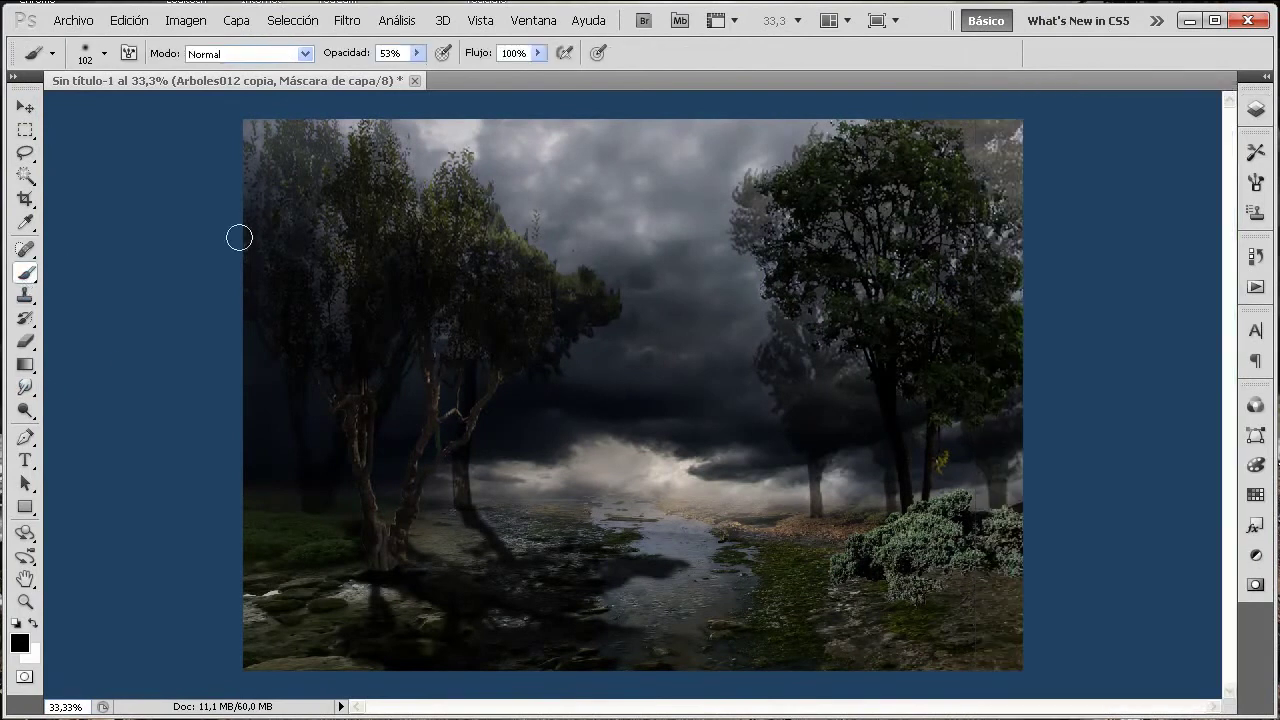
pyautogui.click(416, 53)
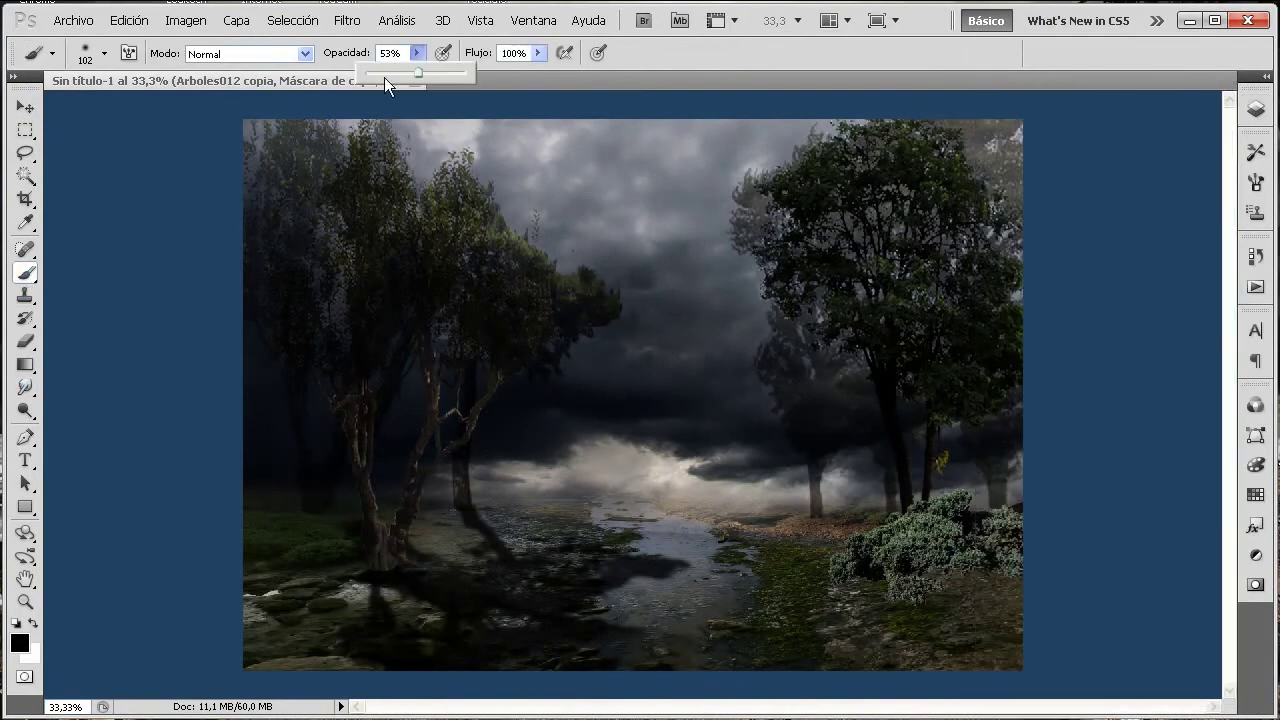
pyautogui.click(656, 606)
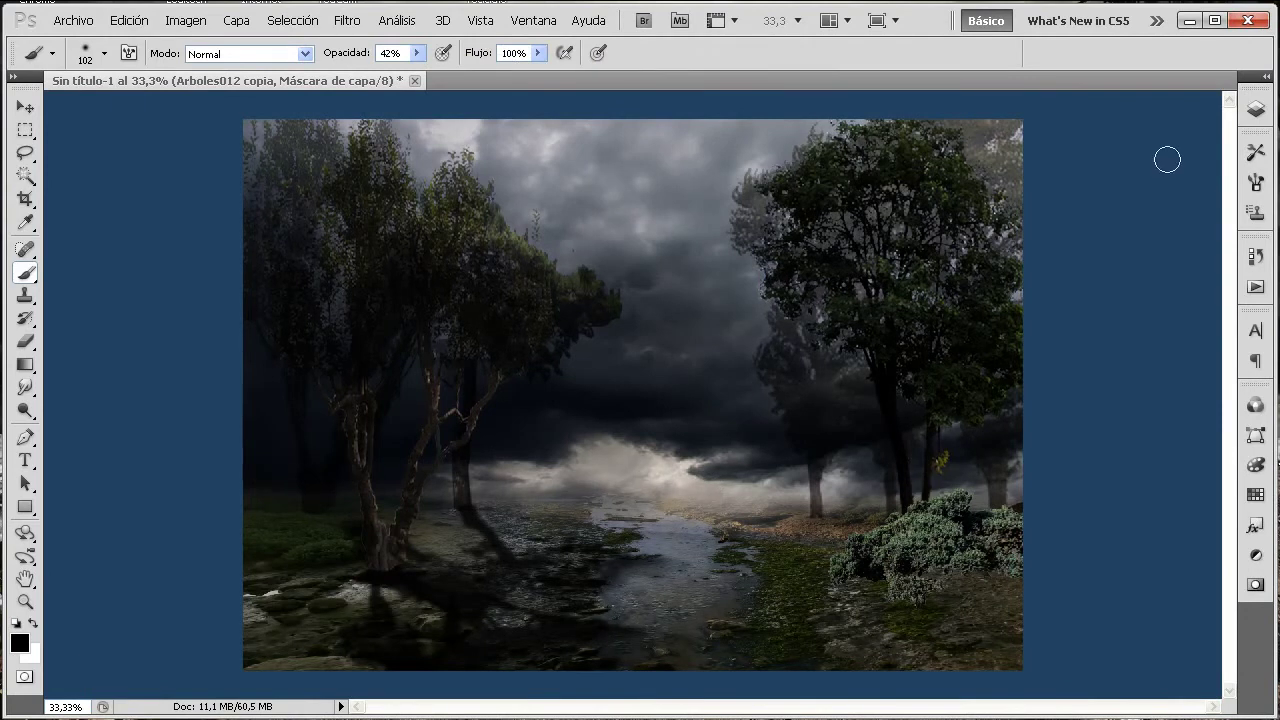
pyautogui.click(1255, 110)
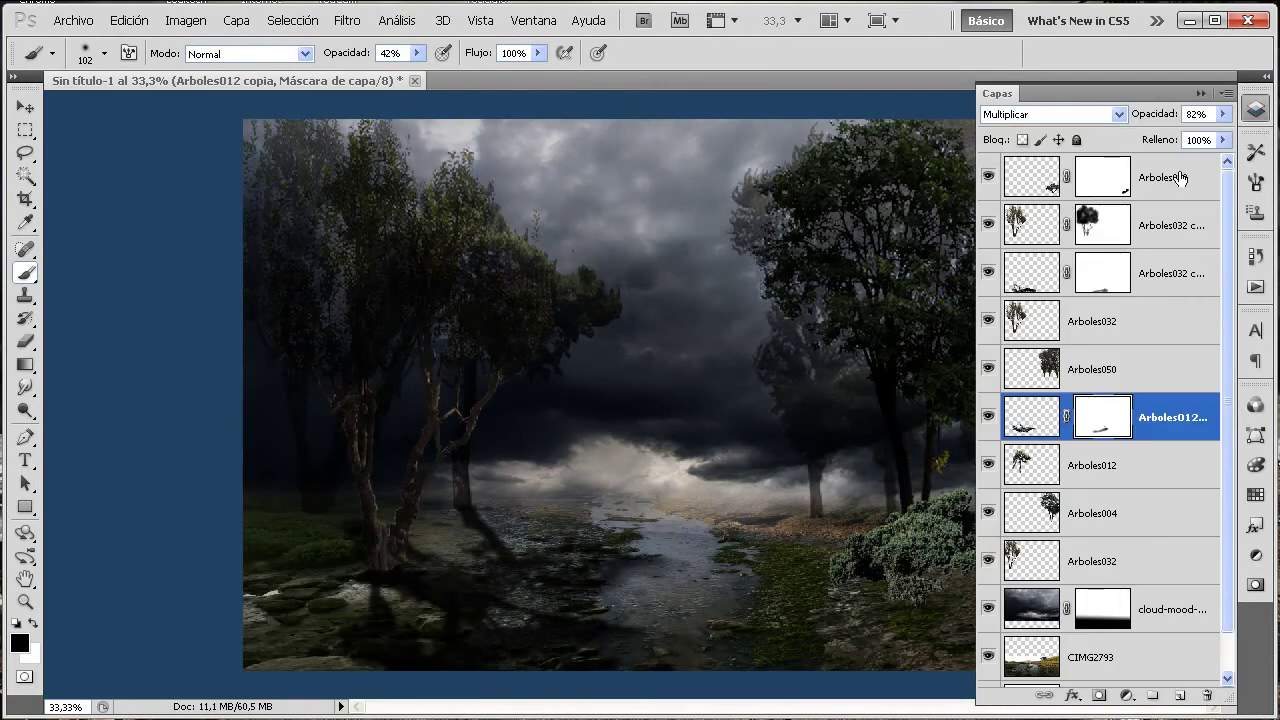
pyautogui.click(1181, 178)
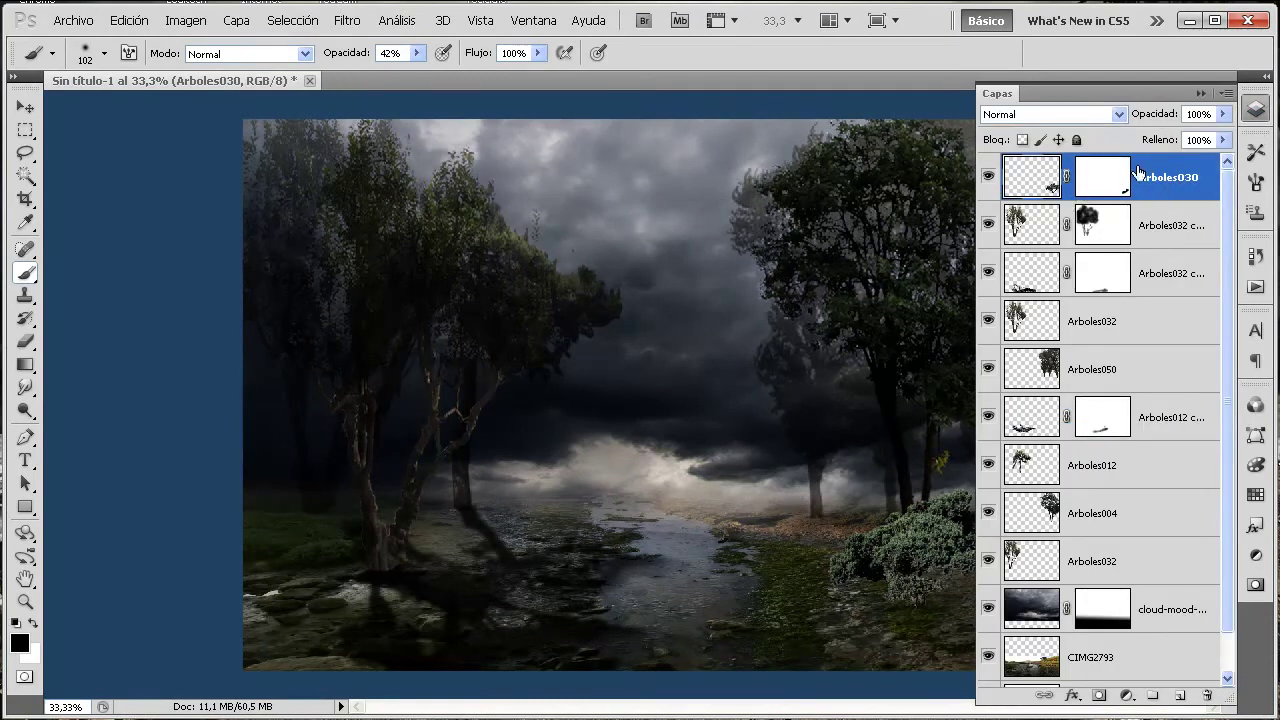
# - Add a new empty layer, Capa 1, and lower the brush opacity to 35%
pyautogui.click(1181, 694)
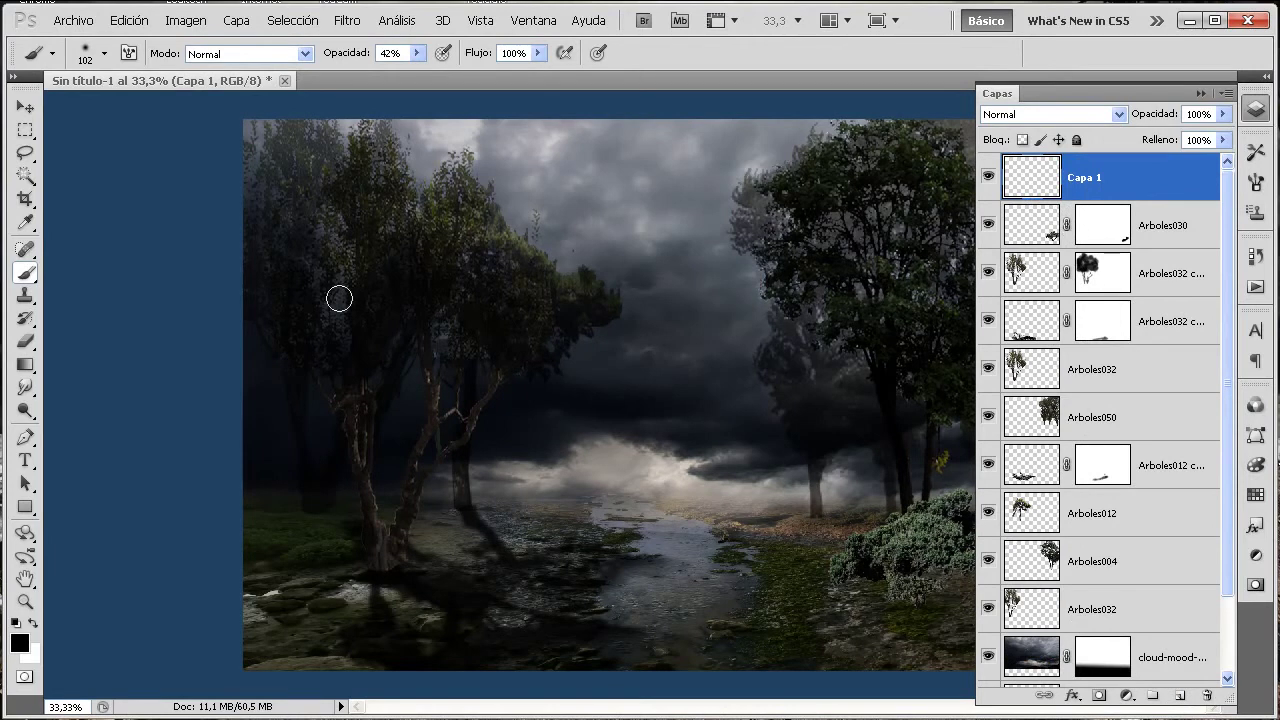
pyautogui.press('F7')
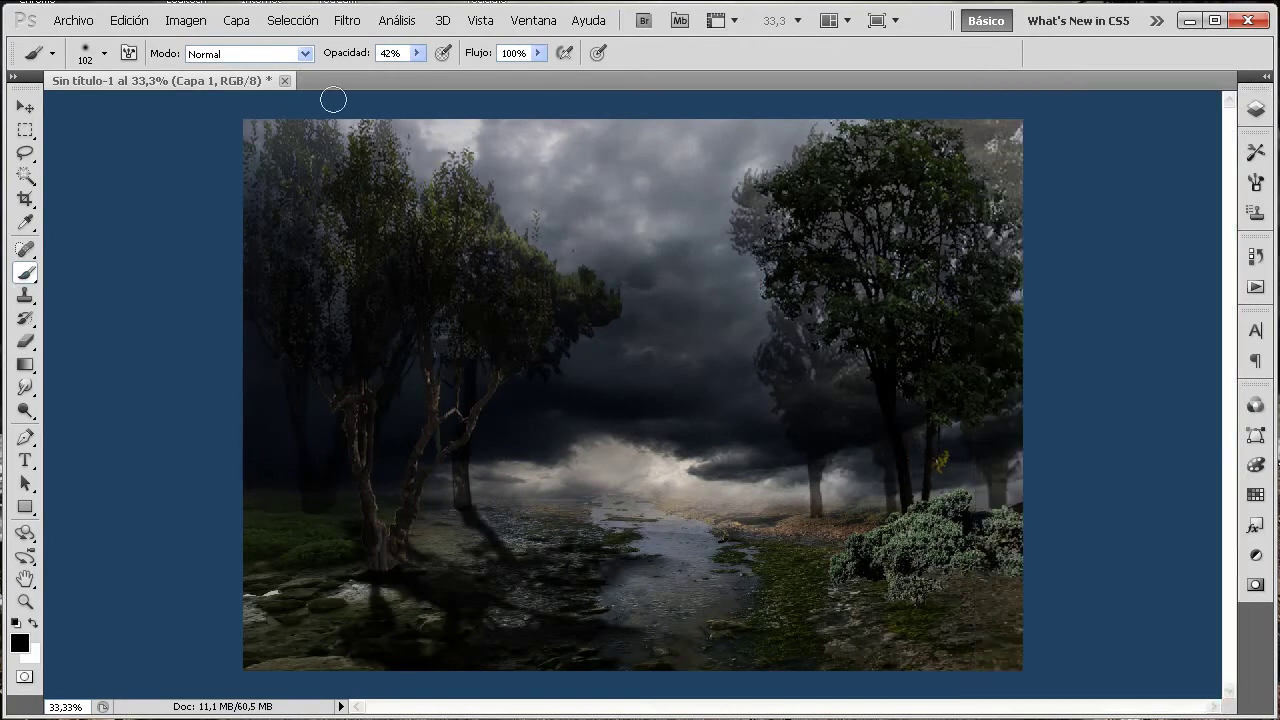
pyautogui.click(415, 53)
pyautogui.click(402, 68)
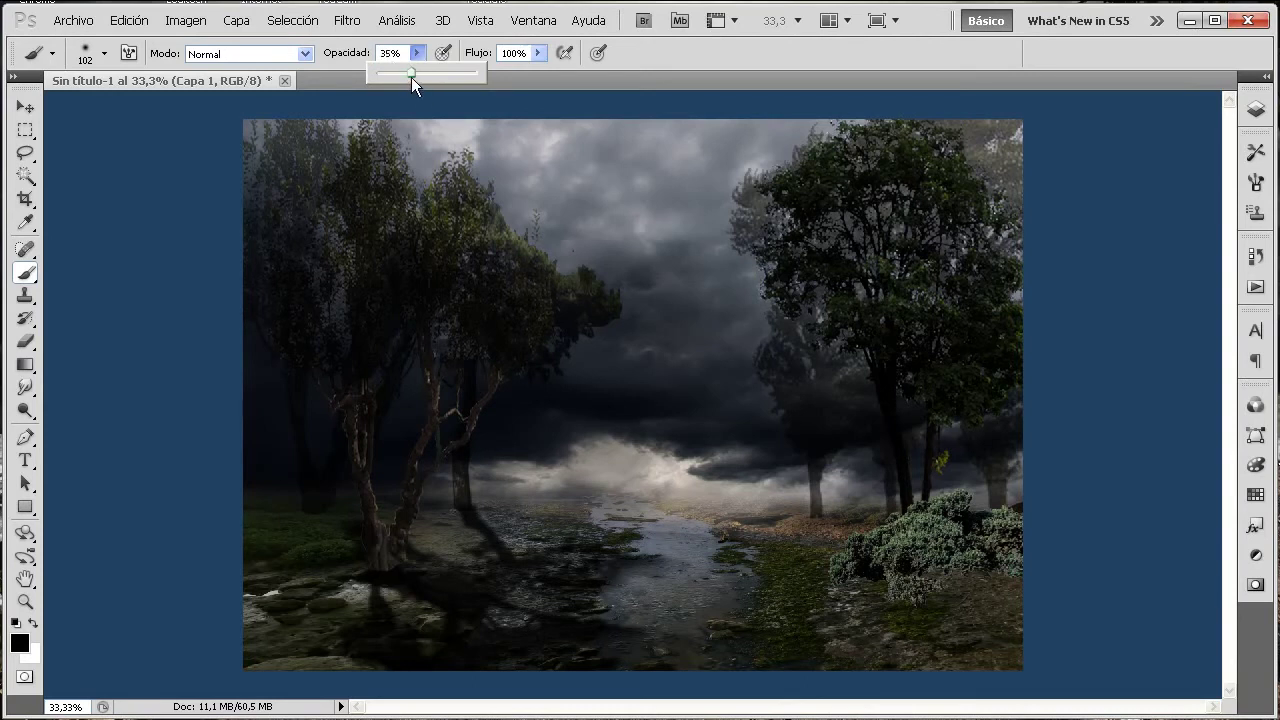
# - Set a 46 px, 0% hardness brush and paint faint black mist near the right trunks
pyautogui.click(105, 54)
pyautogui.moveTo(115, 109); pyautogui.dragTo(101, 110)
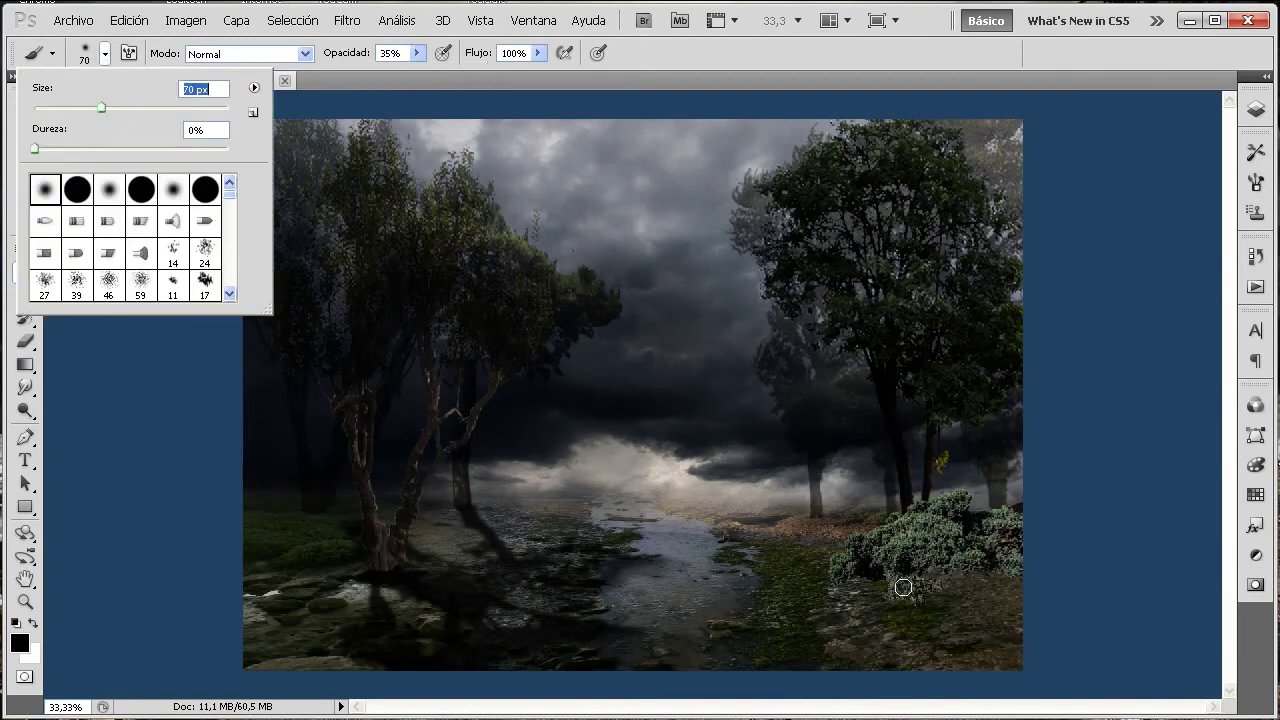
pyautogui.click(826, 524)
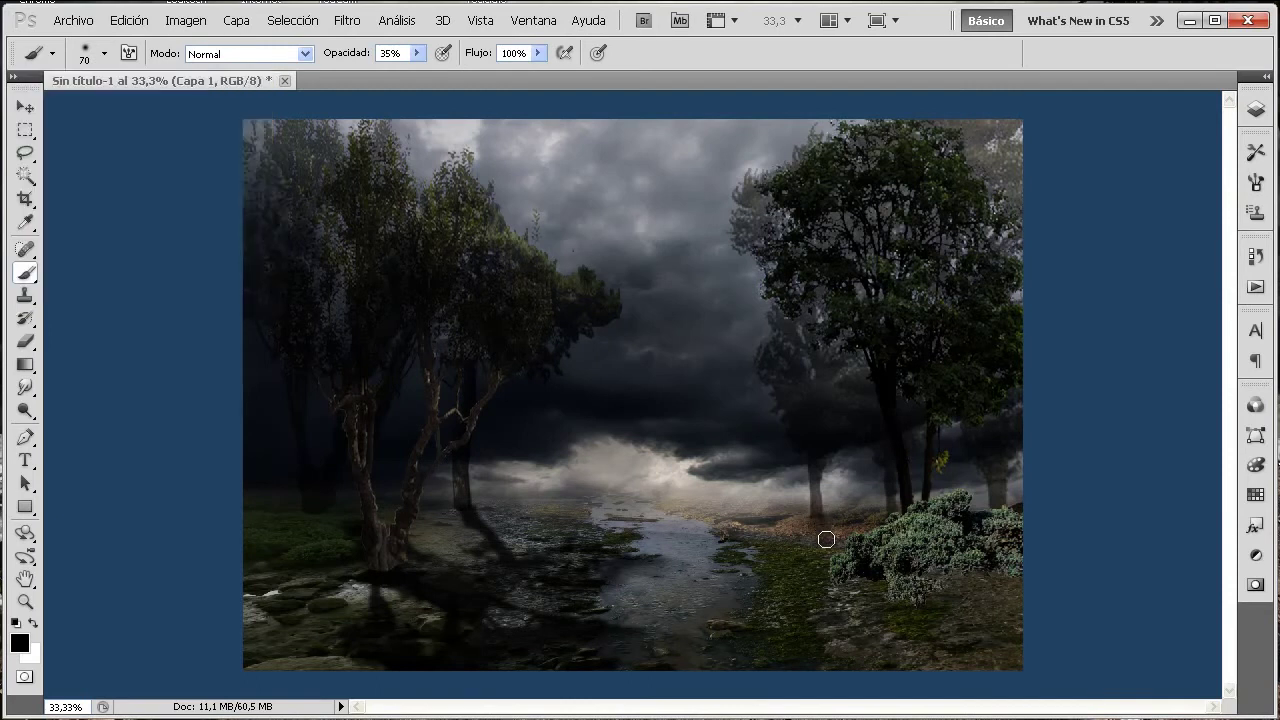
pyautogui.rightClick(821, 522)
pyautogui.click(888, 560)
pyautogui.click(820, 528)
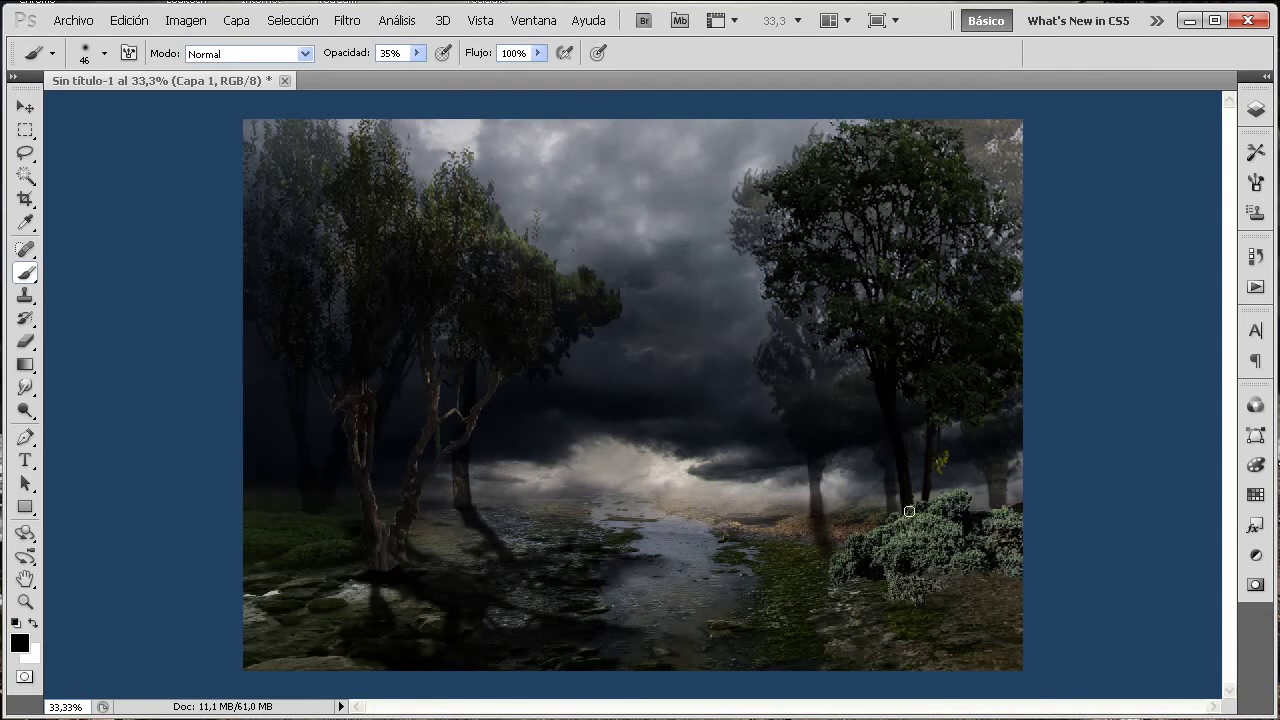
pyautogui.moveTo(988, 499); pyautogui.dragTo(1006, 484)
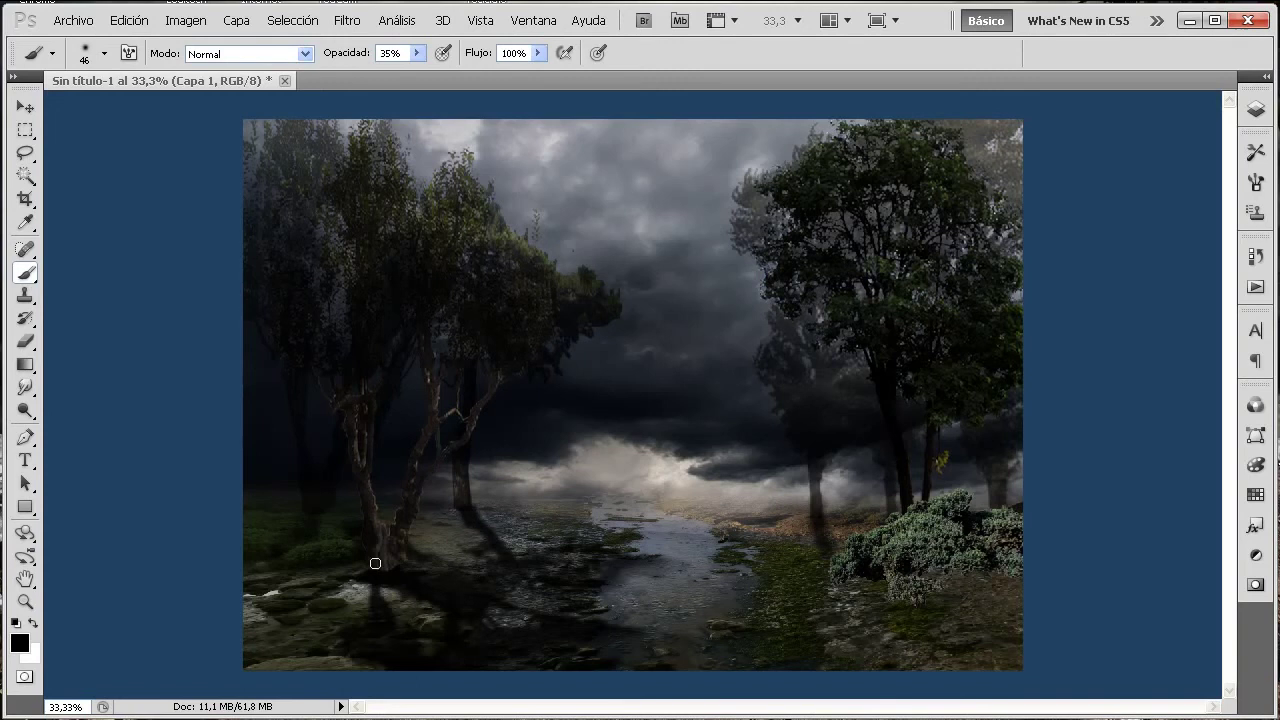
pyautogui.click(25, 601)
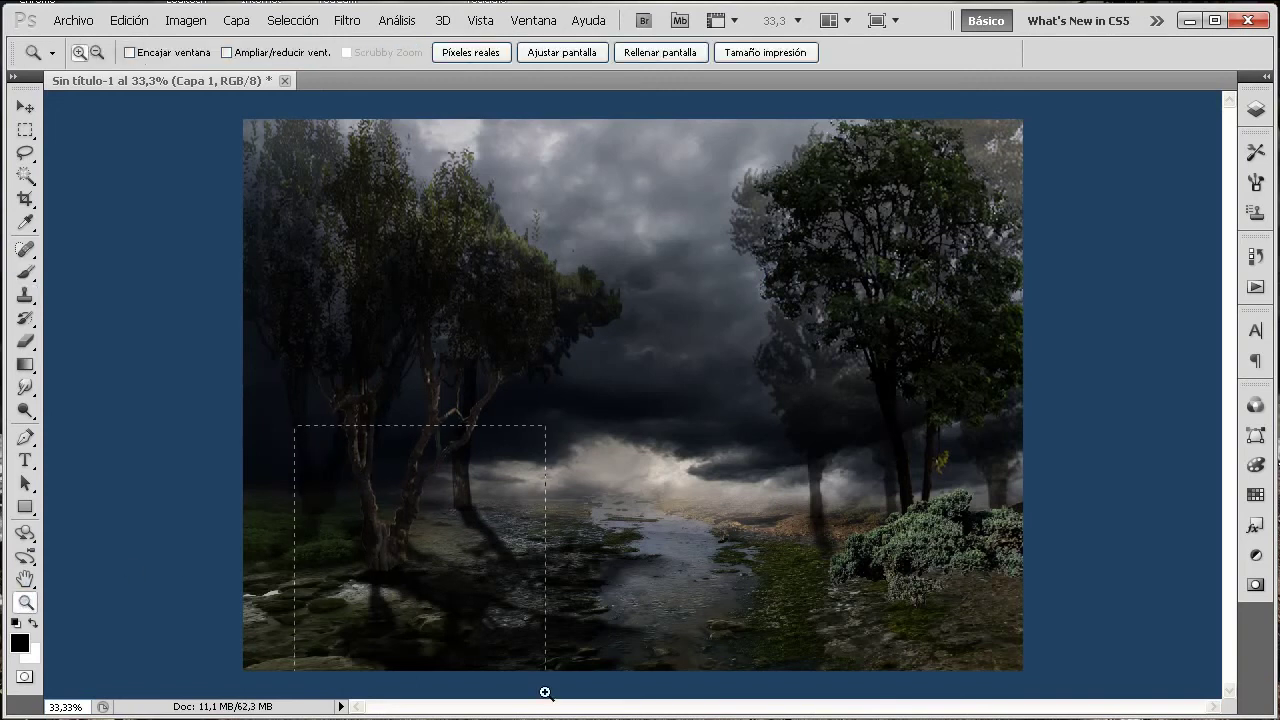
# - Zoom into the lower left and paint black at the left trunk base and along the bush's lower edge
pyautogui.moveTo(314, 444); pyautogui.dragTo(545, 672)
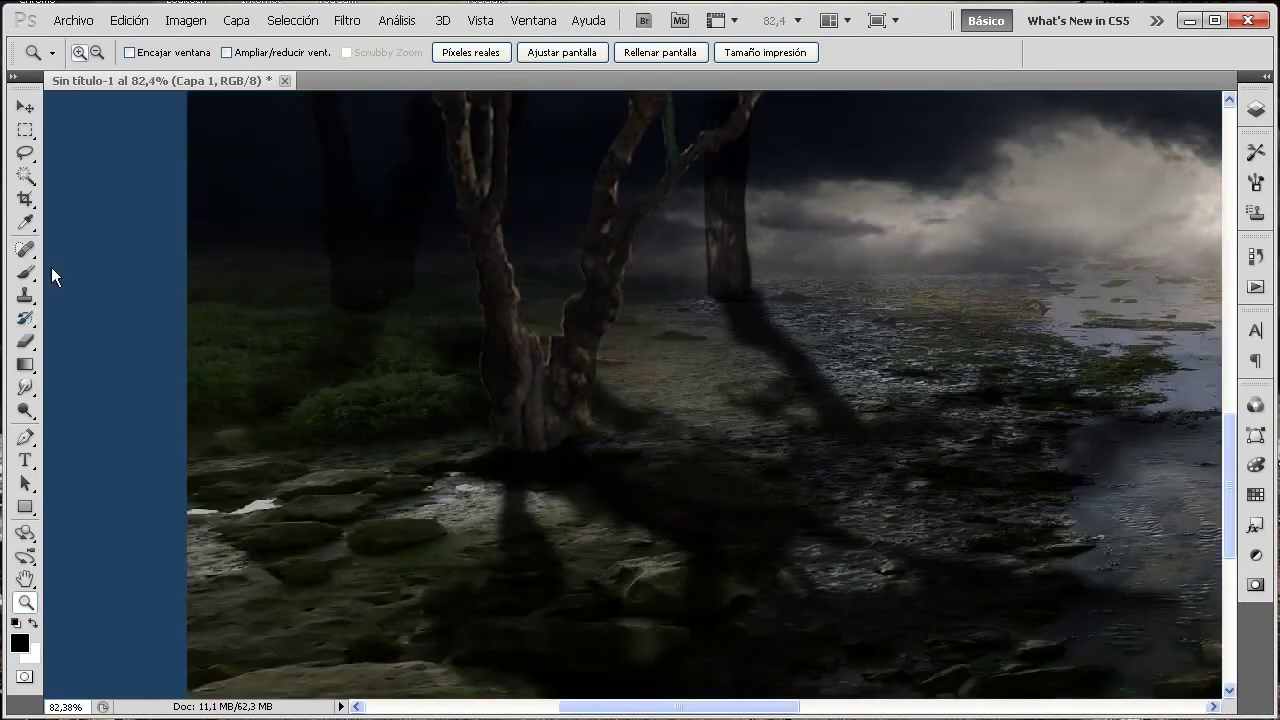
pyautogui.click(25, 272)
pyautogui.moveTo(527, 441)
pyautogui.mouseDown()
pyautogui.moveTo(551, 443)
pyautogui.moveTo(570, 408)
pyautogui.moveTo(511, 434)
pyautogui.moveTo(553, 422)
pyautogui.mouseUp()
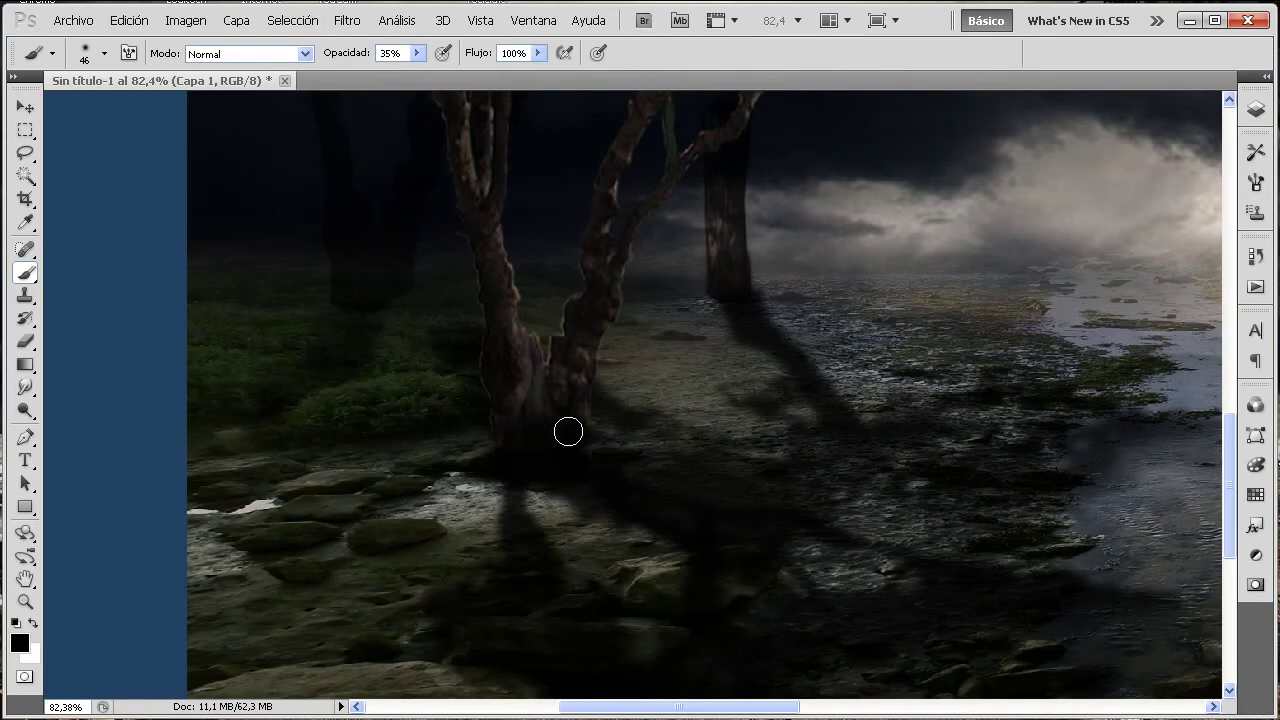
pyautogui.moveTo(731, 386); pyautogui.dragTo(326, 486)
pyautogui.moveTo(640, 420); pyautogui.dragTo(471, 374)
pyautogui.moveTo(700, 400); pyautogui.dragTo(516, 339)
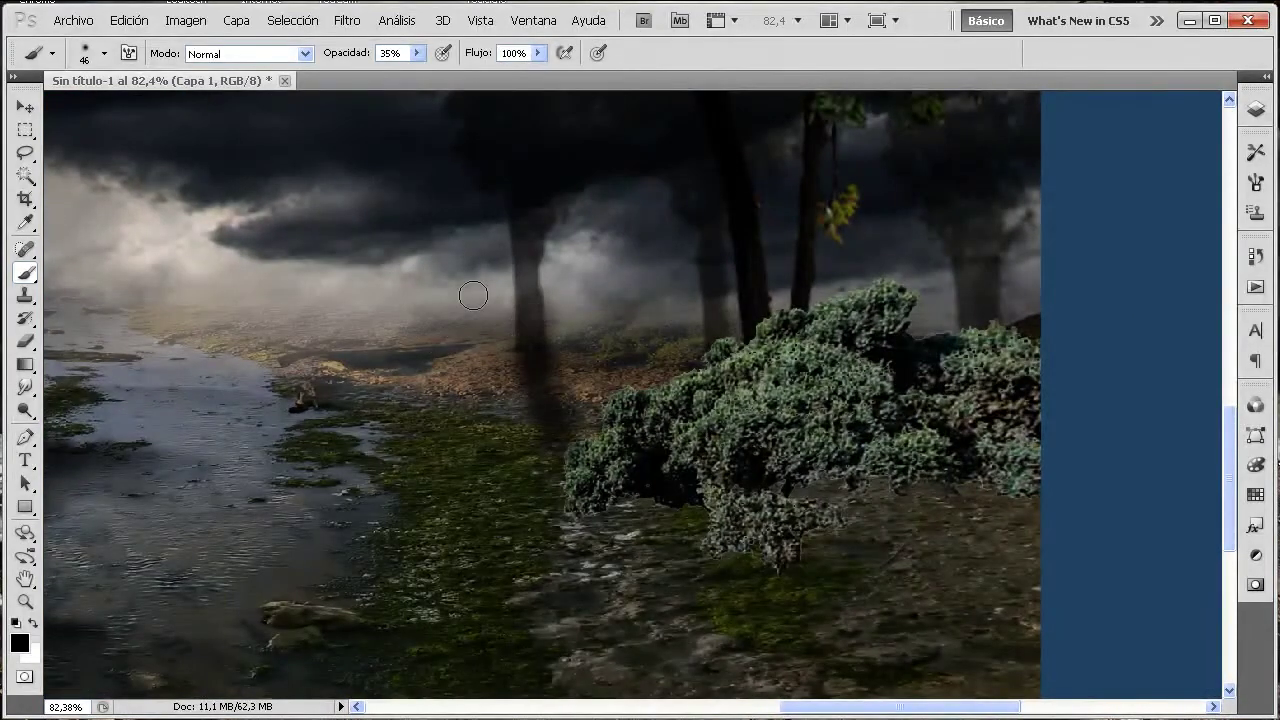
pyautogui.moveTo(791, 489)
pyautogui.mouseDown()
pyautogui.moveTo(957, 477)
pyautogui.moveTo(1017, 489)
pyautogui.moveTo(991, 483)
pyautogui.moveTo(1034, 443)
pyautogui.moveTo(1034, 423)
pyautogui.moveTo(926, 455)
pyautogui.moveTo(900, 449)
pyautogui.moveTo(814, 509)
pyautogui.moveTo(809, 529)
pyautogui.moveTo(631, 506)
pyautogui.moveTo(926, 483)
pyautogui.moveTo(1034, 523)
pyautogui.moveTo(914, 443)
pyautogui.moveTo(960, 378)
pyautogui.moveTo(1020, 345)
pyautogui.moveTo(1011, 423)
pyautogui.moveTo(917, 414)
pyautogui.moveTo(882, 378)
pyautogui.moveTo(875, 432)
pyautogui.moveTo(848, 402)
pyautogui.moveTo(857, 372)
pyautogui.moveTo(806, 428)
pyautogui.moveTo(797, 471)
pyautogui.moveTo(971, 500)
pyautogui.moveTo(1103, 496)
pyautogui.mouseUp()
# - Enlarge the brush to 108 px, darken beneath the bush and middle trunks, then zoom out
pyautogui.rightClick(975, 457)
pyautogui.click(905, 415)
pyautogui.moveTo(1030, 457)
pyautogui.mouseDown()
pyautogui.moveTo(849, 480)
pyautogui.moveTo(1020, 531)
pyautogui.moveTo(794, 514)
pyautogui.moveTo(712, 461)
pyautogui.moveTo(834, 426)
pyautogui.moveTo(726, 534)
pyautogui.moveTo(646, 514)
pyautogui.moveTo(906, 440)
pyautogui.mouseUp()
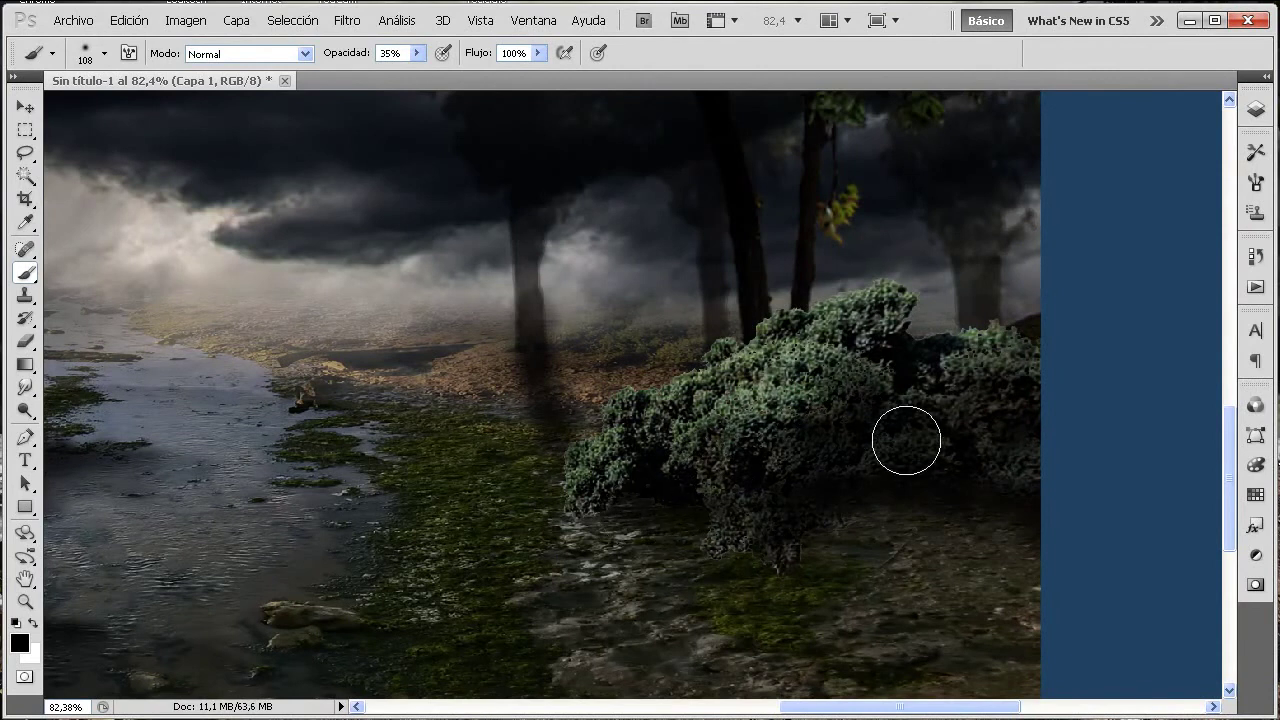
pyautogui.moveTo(589, 363)
pyautogui.mouseDown()
pyautogui.moveTo(643, 351)
pyautogui.moveTo(497, 377)
pyautogui.moveTo(586, 289)
pyautogui.mouseUp()
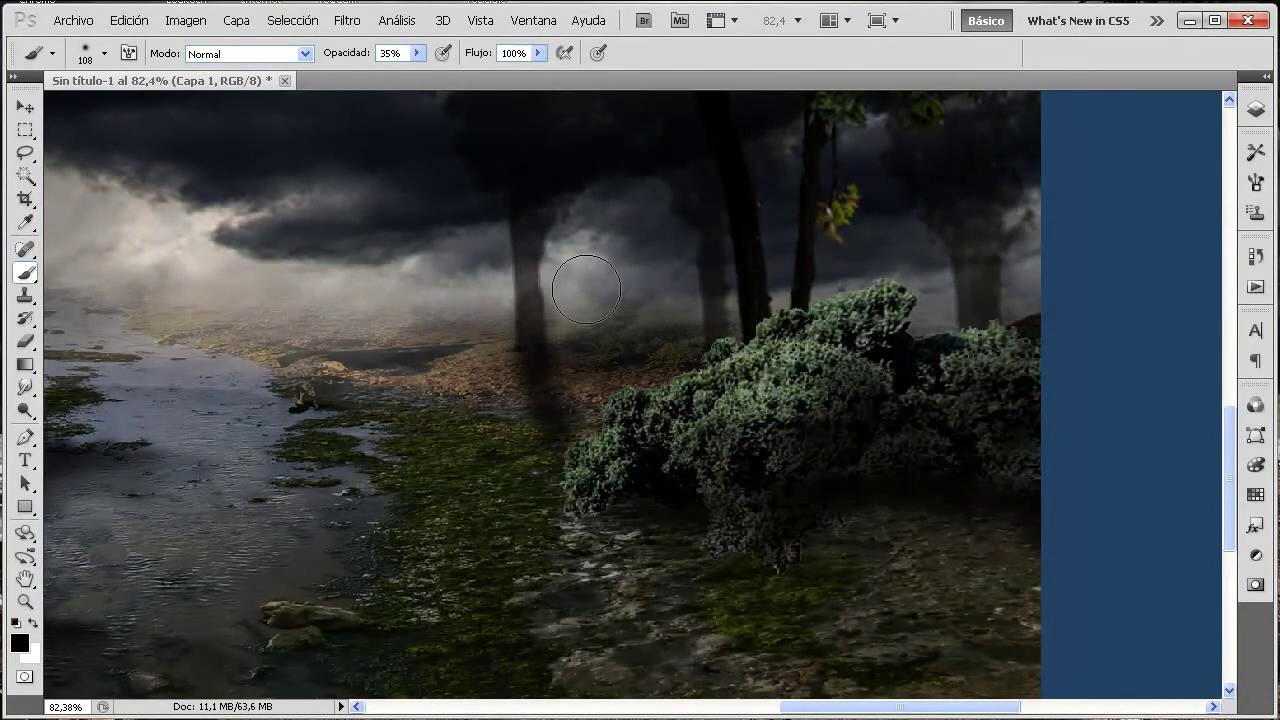
pyautogui.hotkey('ctrl', '-')
pyautogui.hotkey('ctrl', '-')
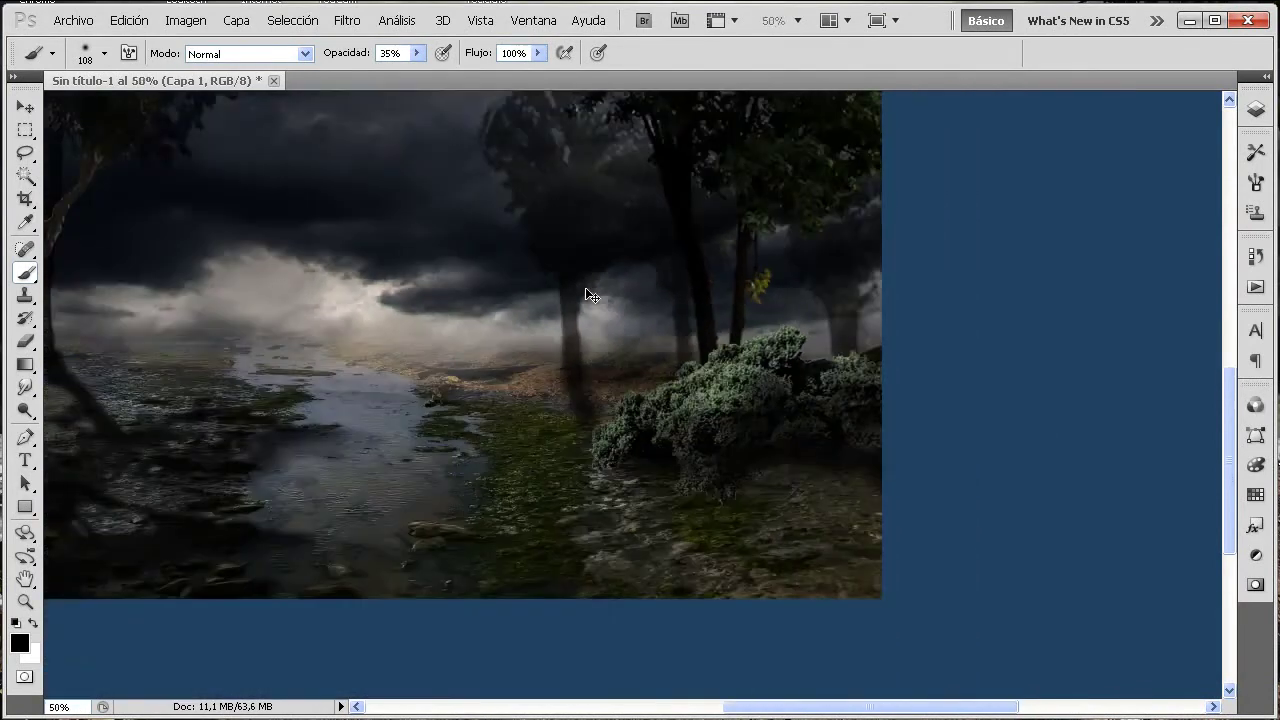
pyautogui.hotkey('ctrl', '-')
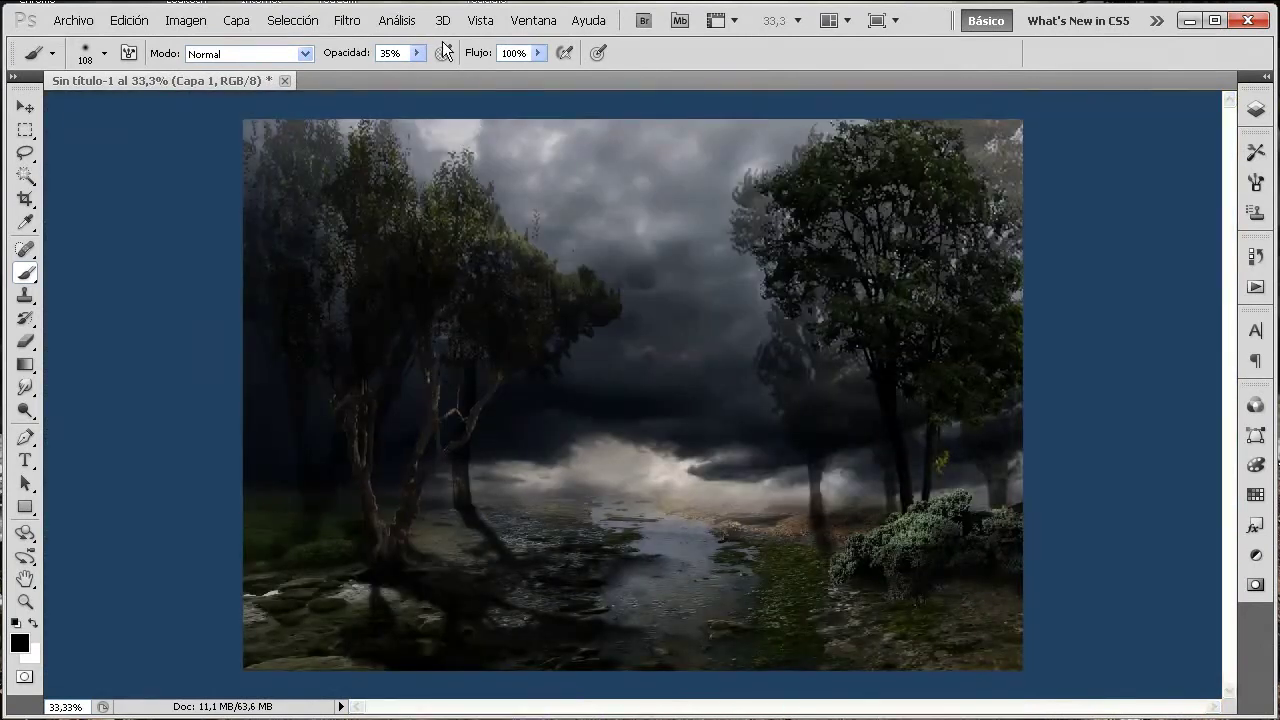
# - At 18% brush opacity, faintly darken the central path, then show the Layers panel
pyautogui.click(417, 53)
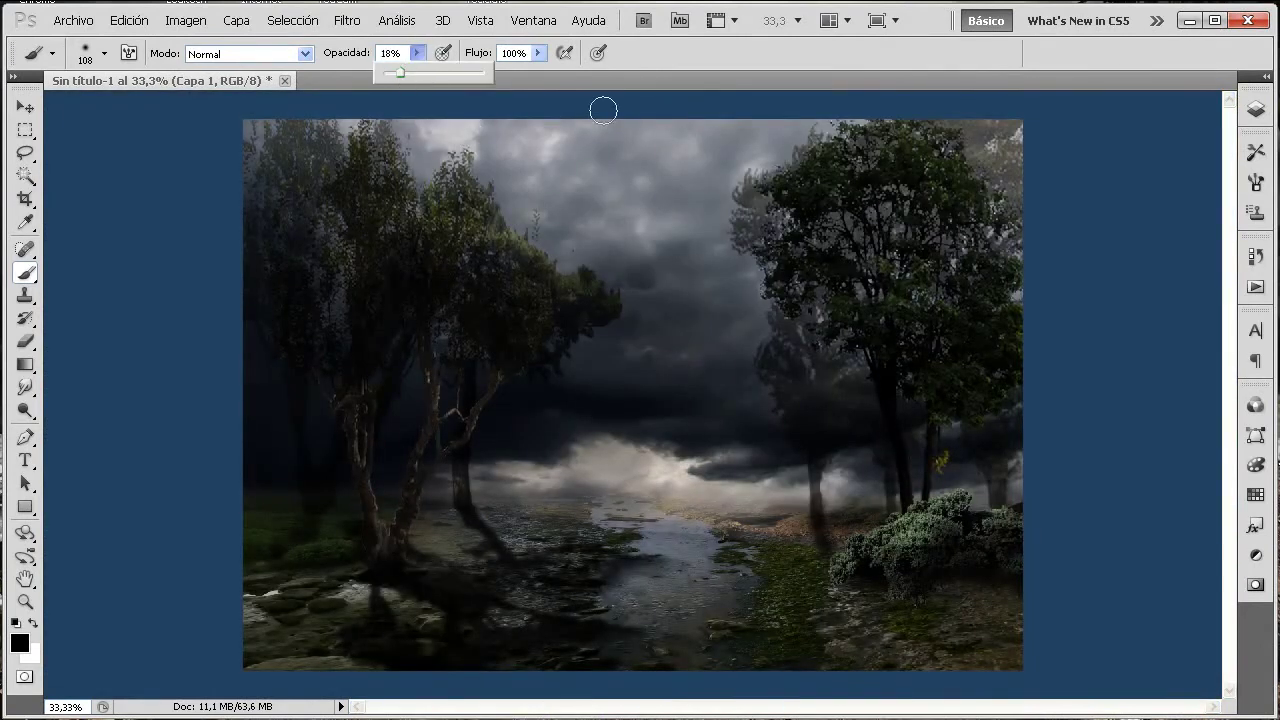
pyautogui.press('1')
pyautogui.press('8')
pyautogui.moveTo(787, 522)
pyautogui.mouseDown()
pyautogui.moveTo(839, 534)
pyautogui.moveTo(1022, 634)
pyautogui.mouseUp()
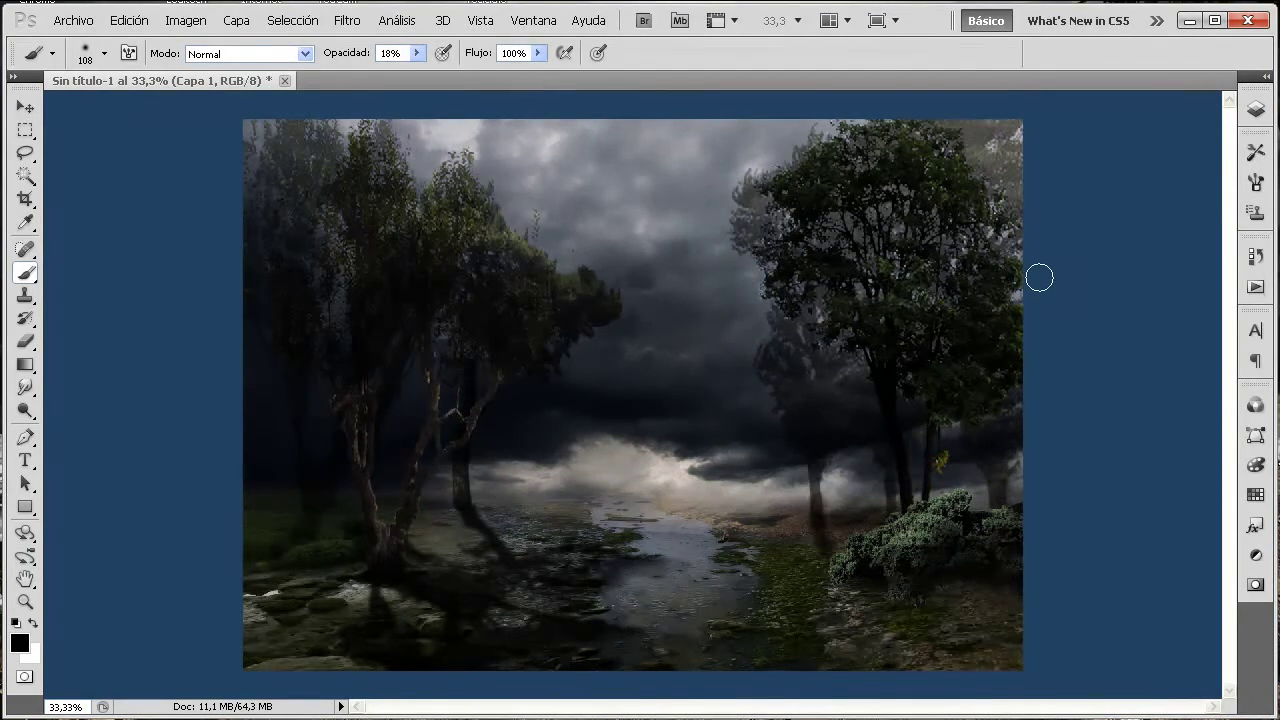
pyautogui.click(1262, 112)
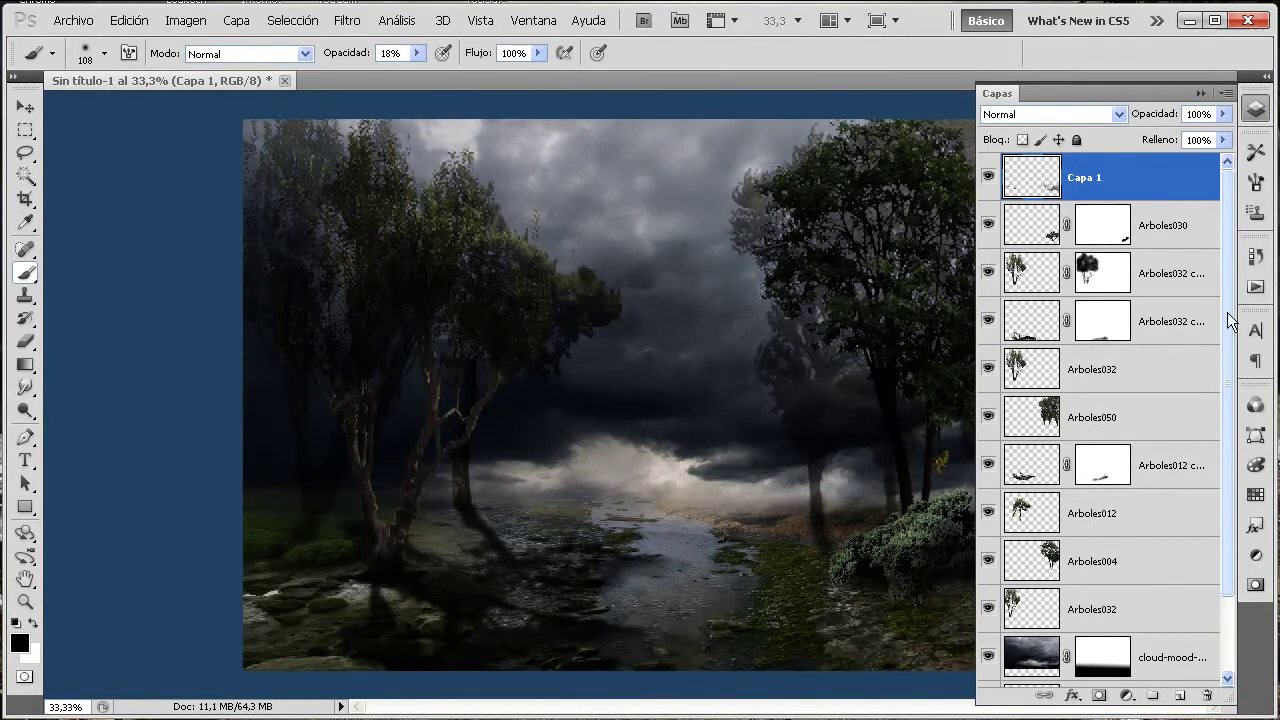
# - Select the cloud-mood-143357_640 layer and create the empty Capa 2 above it
pyautogui.scroll(-2, 1230, 333)
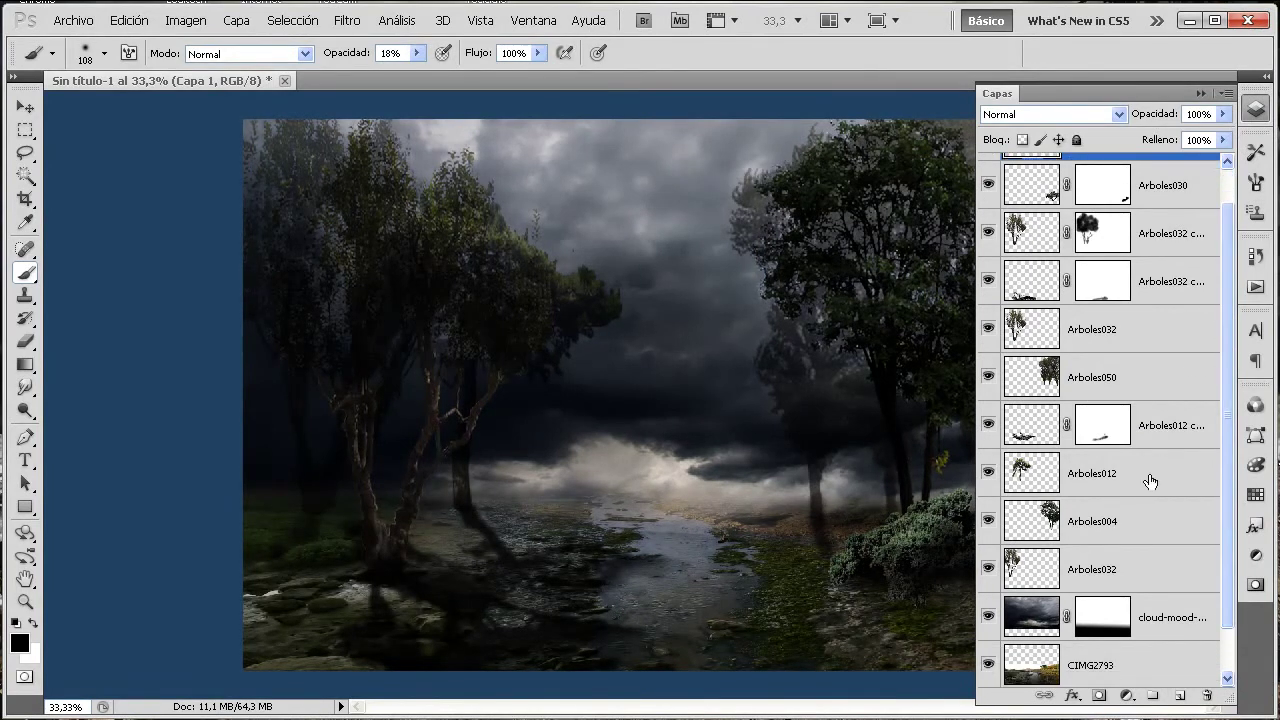
pyautogui.click(1087, 575)
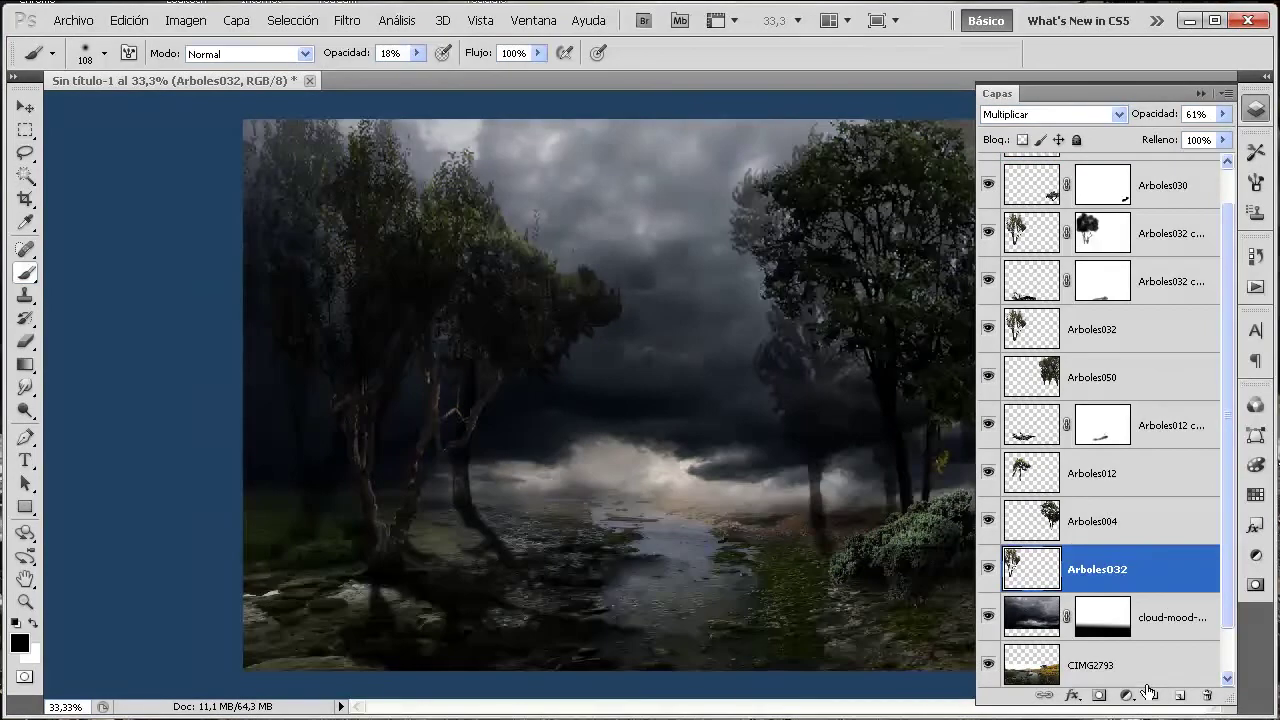
pyautogui.click(1155, 617)
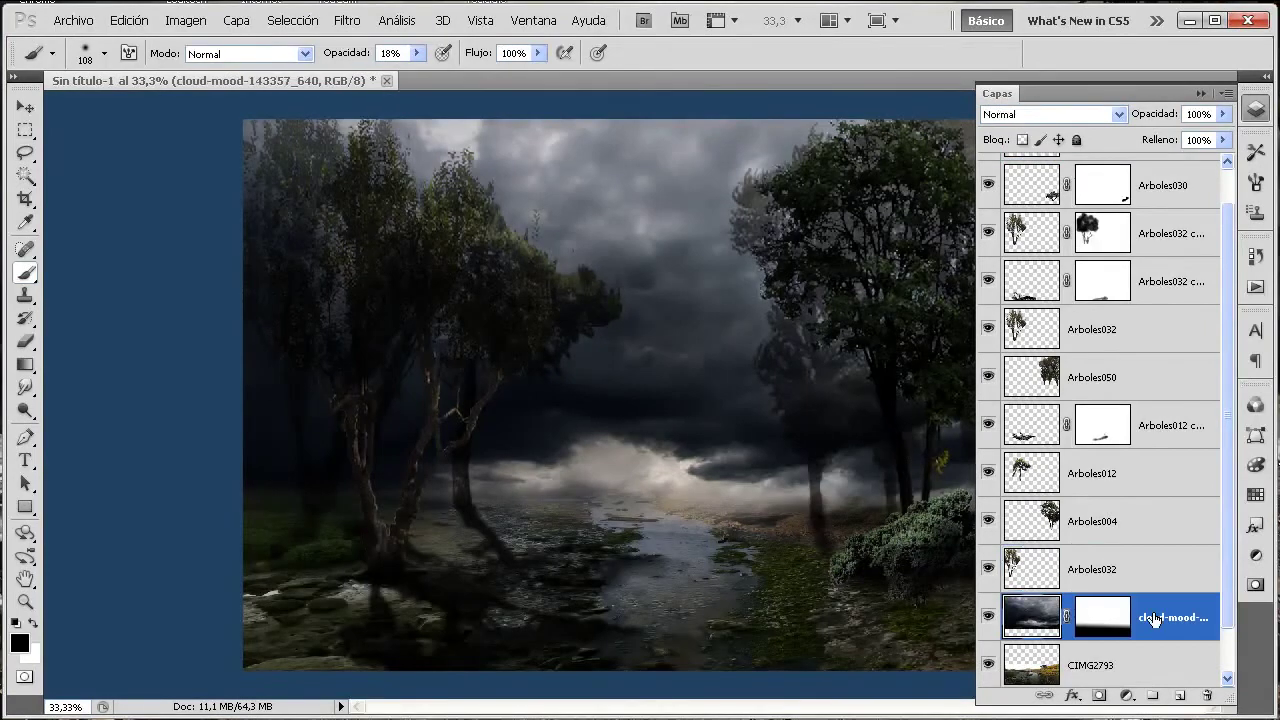
pyautogui.click(1180, 695)
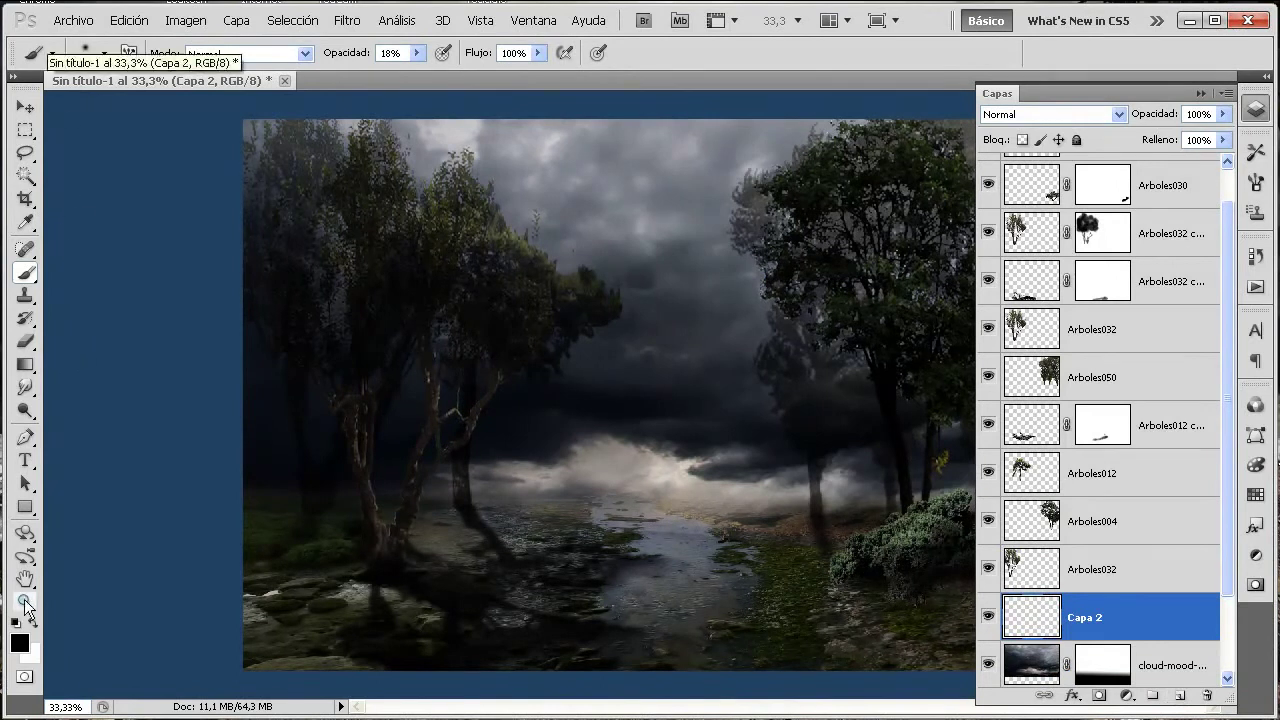
# - Hide the Layers panel and make white the foreground painting colour
pyautogui.press('F7')
pyautogui.click(32, 621)
pyautogui.click(21, 643)
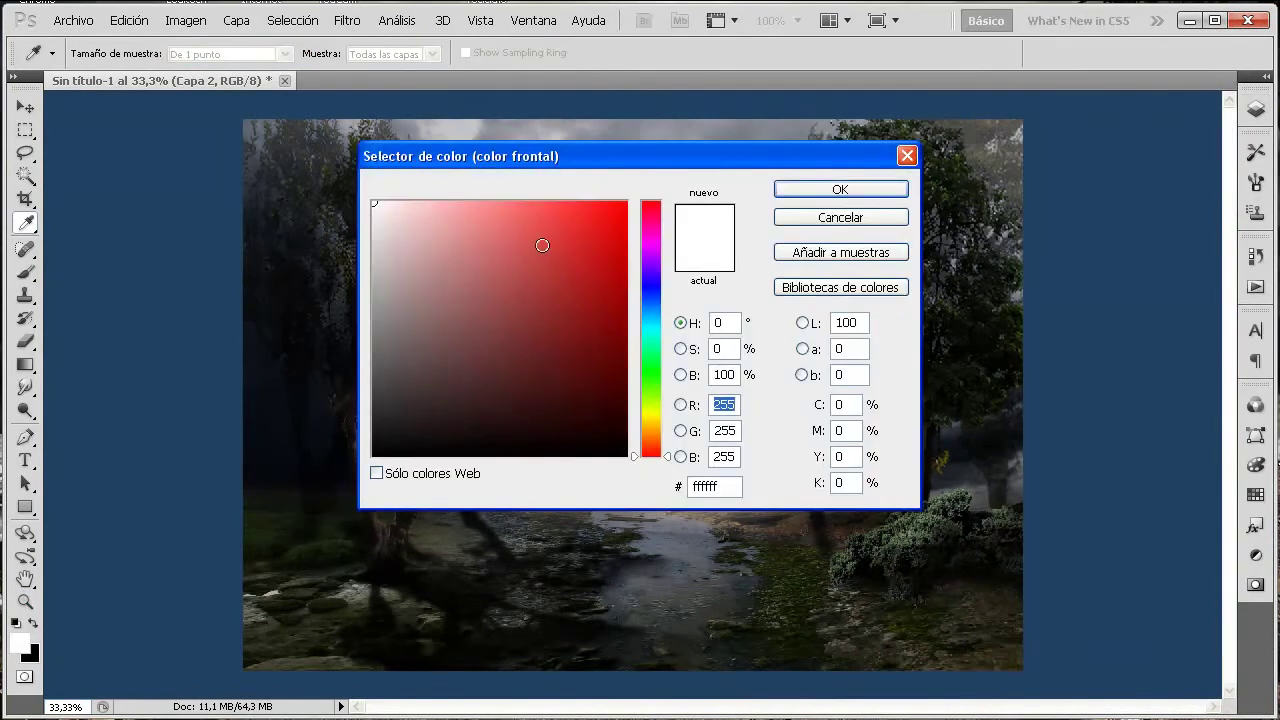
pyautogui.click(802, 218)
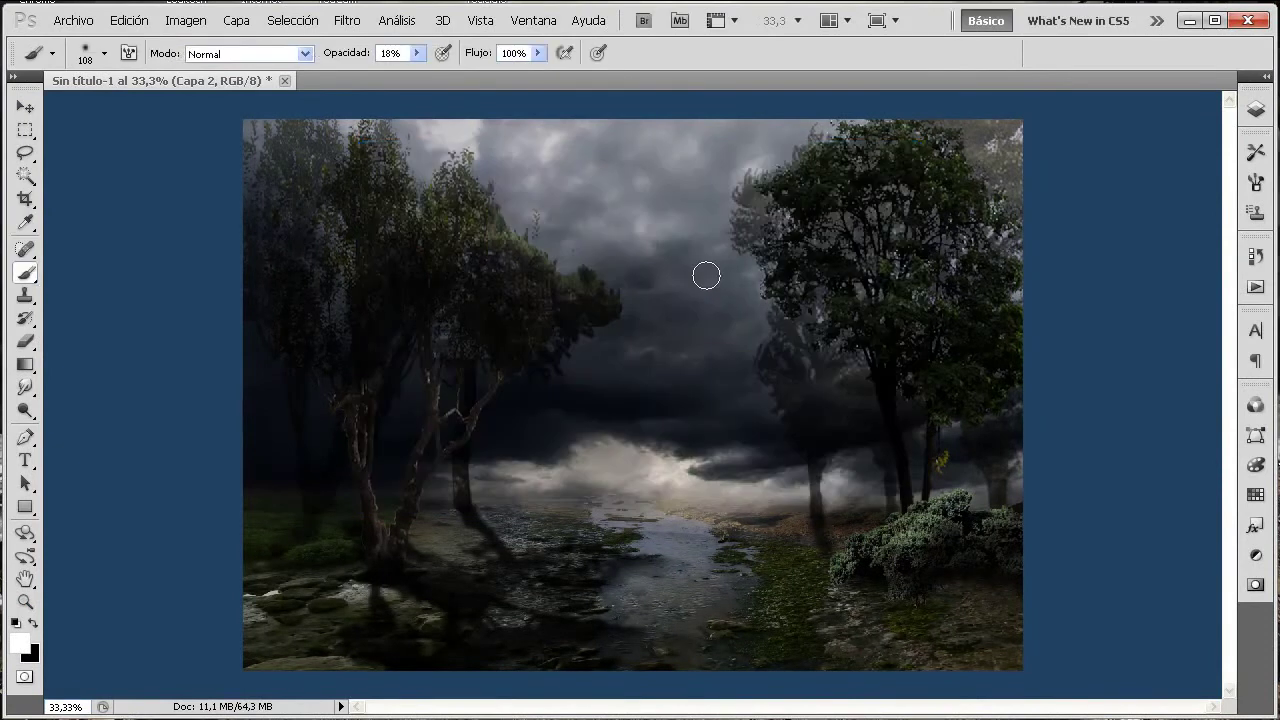
# - Scroll the brush presets down to the large textured cloud brushes
pyautogui.click(104, 55)
pyautogui.scroll(-3, 226, 205)
pyautogui.scroll(-5, 226, 212)
pyautogui.scroll(-5, 228, 235)
pyautogui.scroll(-3, 229, 294)
pyautogui.scroll(-3, 229, 294)
pyautogui.scroll(-3, 229, 294)
pyautogui.scroll(-3, 227, 289)
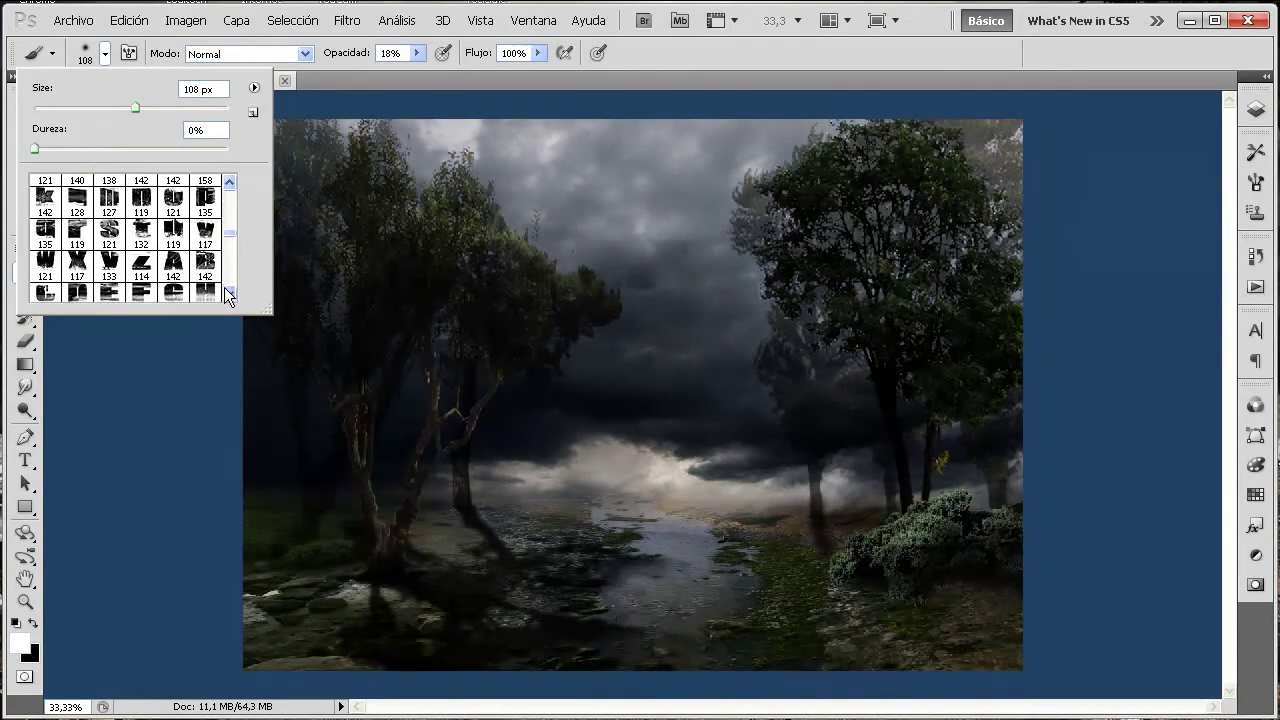
pyautogui.scroll(-3, 226, 290)
pyautogui.scroll(-3, 229, 293)
pyautogui.scroll(-2, 229, 291)
pyautogui.scroll(-2, 229, 291)
pyautogui.scroll(-3, 229, 291)
pyautogui.scroll(-3, 229, 291)
pyautogui.scroll(-2, 229, 291)
pyautogui.scroll(-2, 229, 291)
pyautogui.scroll(-2, 229, 291)
pyautogui.scroll(-2, 229, 291)
pyautogui.scroll(-2, 229, 291)
pyautogui.scroll(-2, 229, 291)
pyautogui.scroll(-2, 229, 291)
pyautogui.scroll(-2, 229, 292)
pyautogui.scroll(-1, 229, 292)
pyautogui.scroll(-1, 229, 292)
pyautogui.scroll(-1, 229, 292)
pyautogui.scroll(-1, 229, 292)
pyautogui.scroll(-1, 229, 292)
pyautogui.scroll(-1, 229, 292)
pyautogui.scroll(-2, 229, 292)
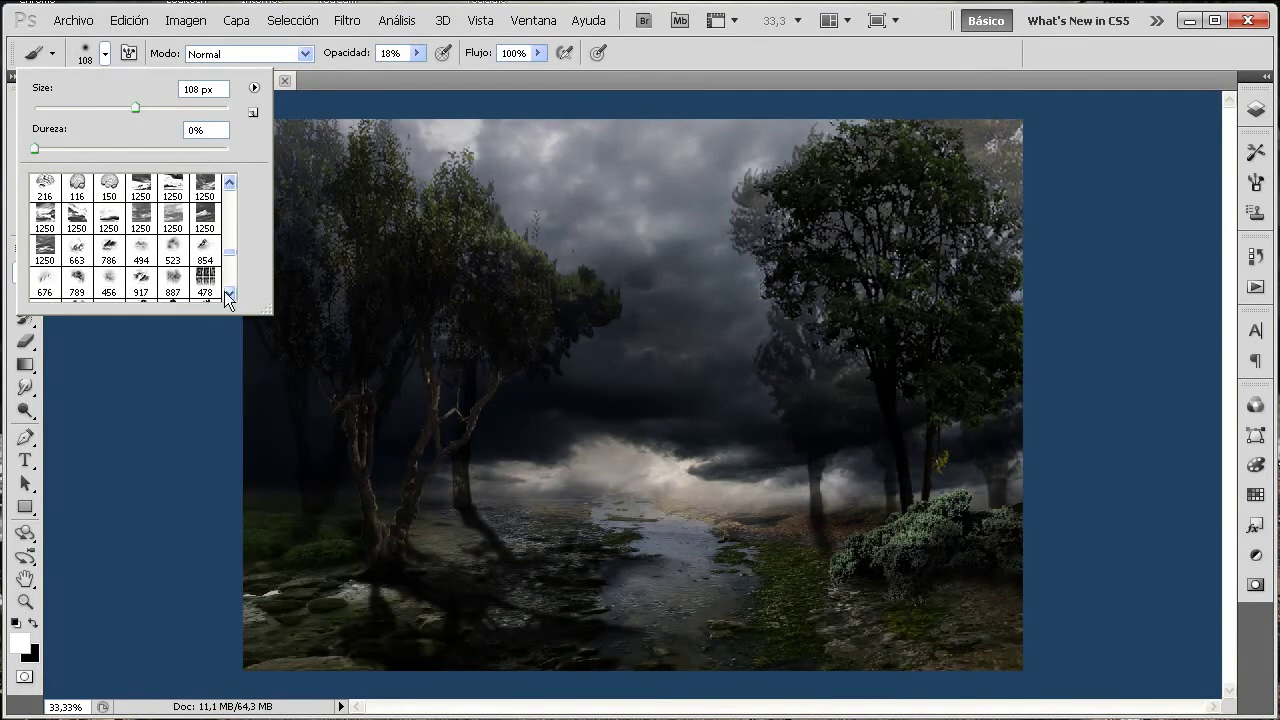
# - Choose the 494 px textured brush at 100% opacity
pyautogui.click(143, 250)
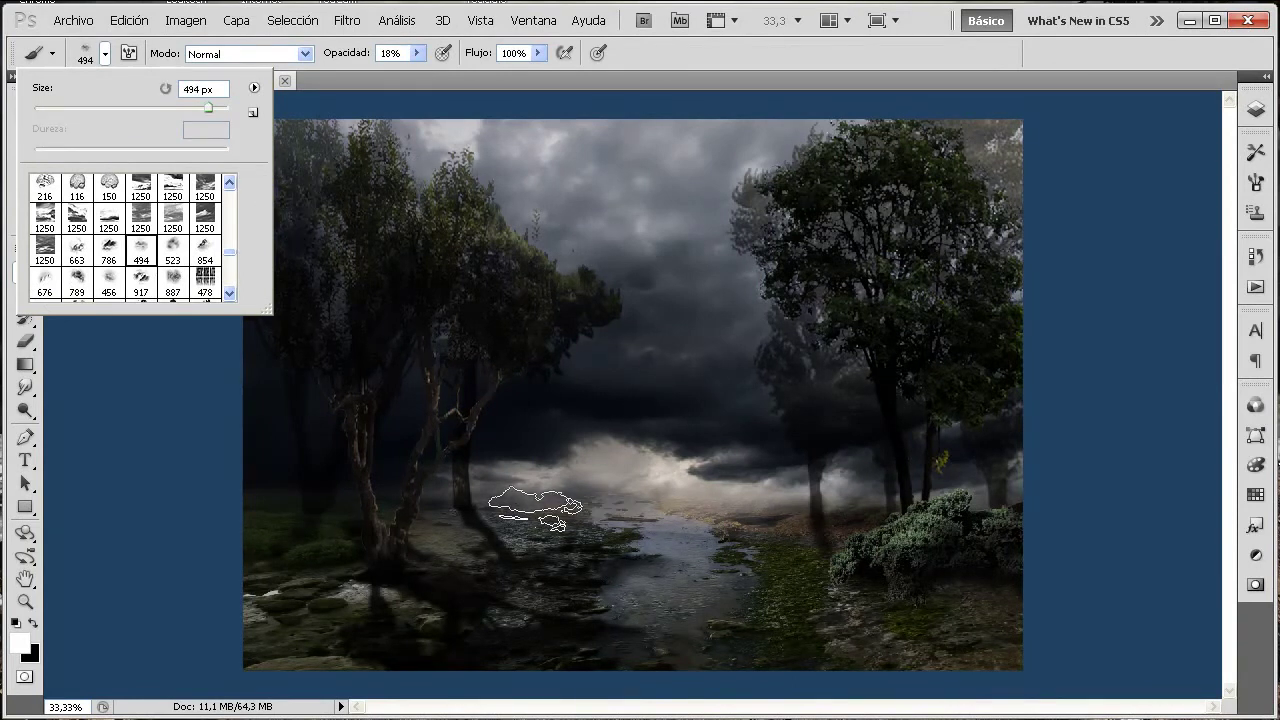
pyautogui.click(510, 487)
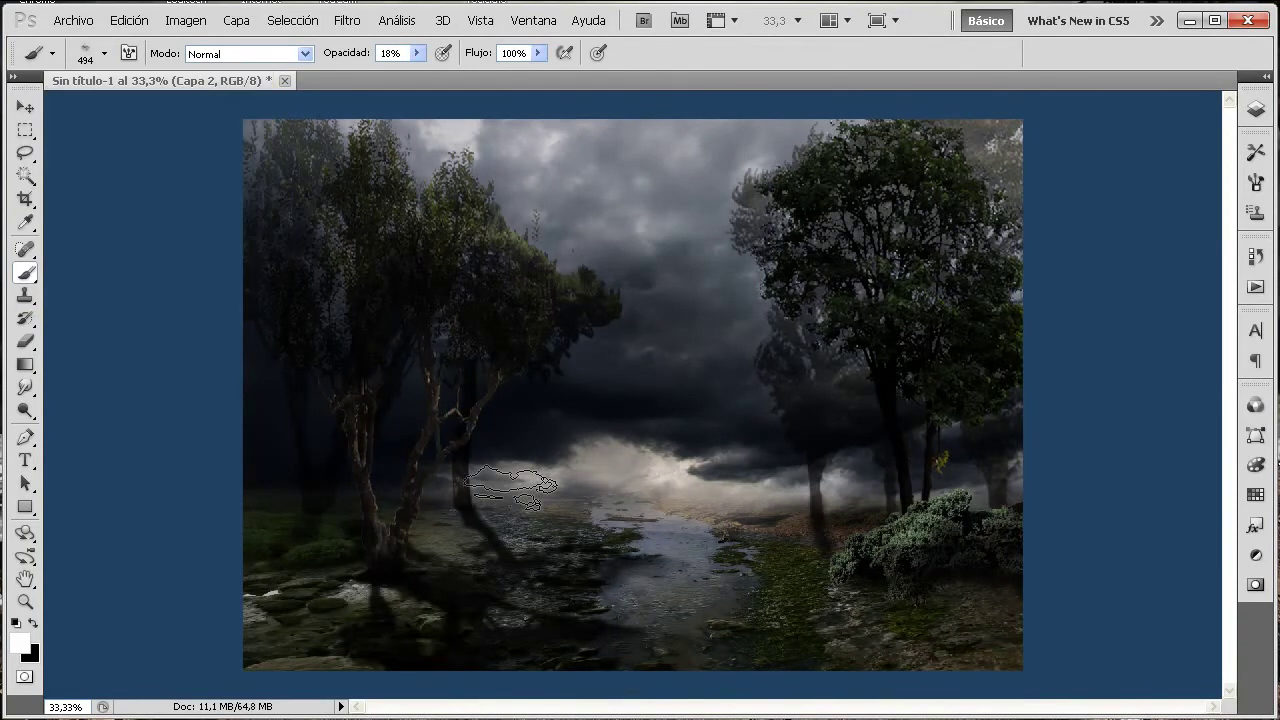
pyautogui.click(417, 53)
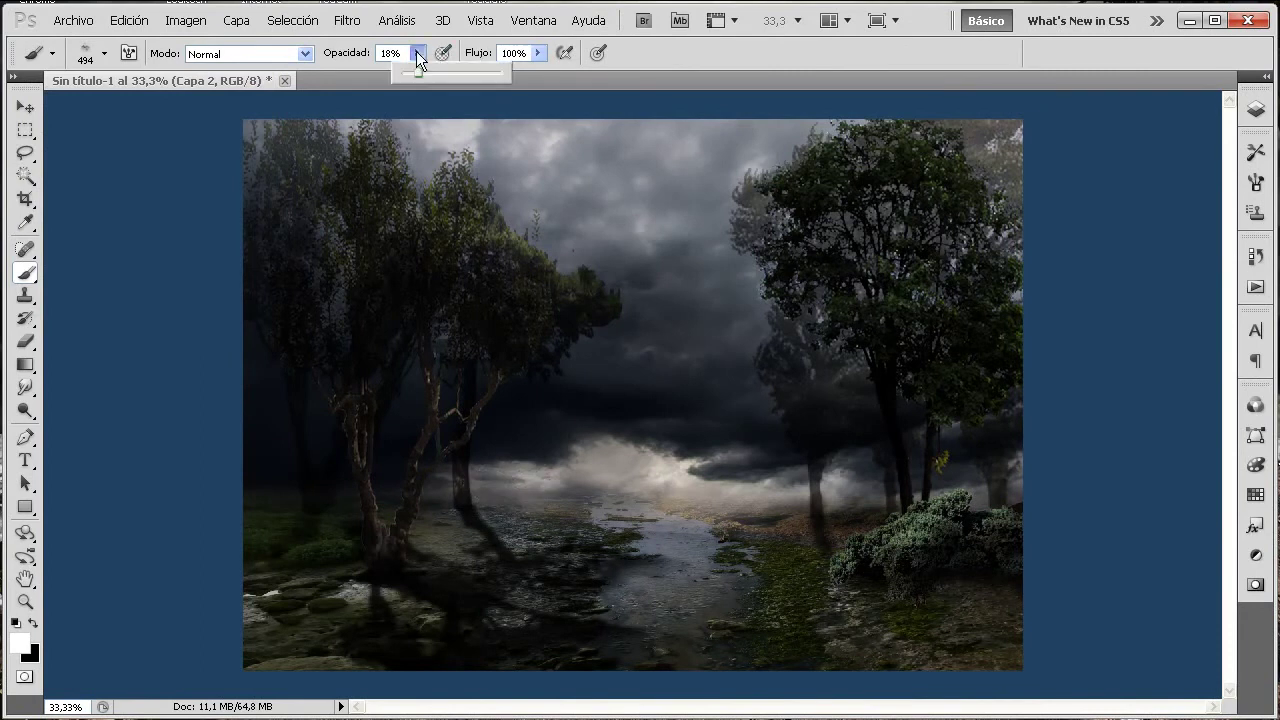
pyautogui.moveTo(462, 72); pyautogui.dragTo(506, 78)
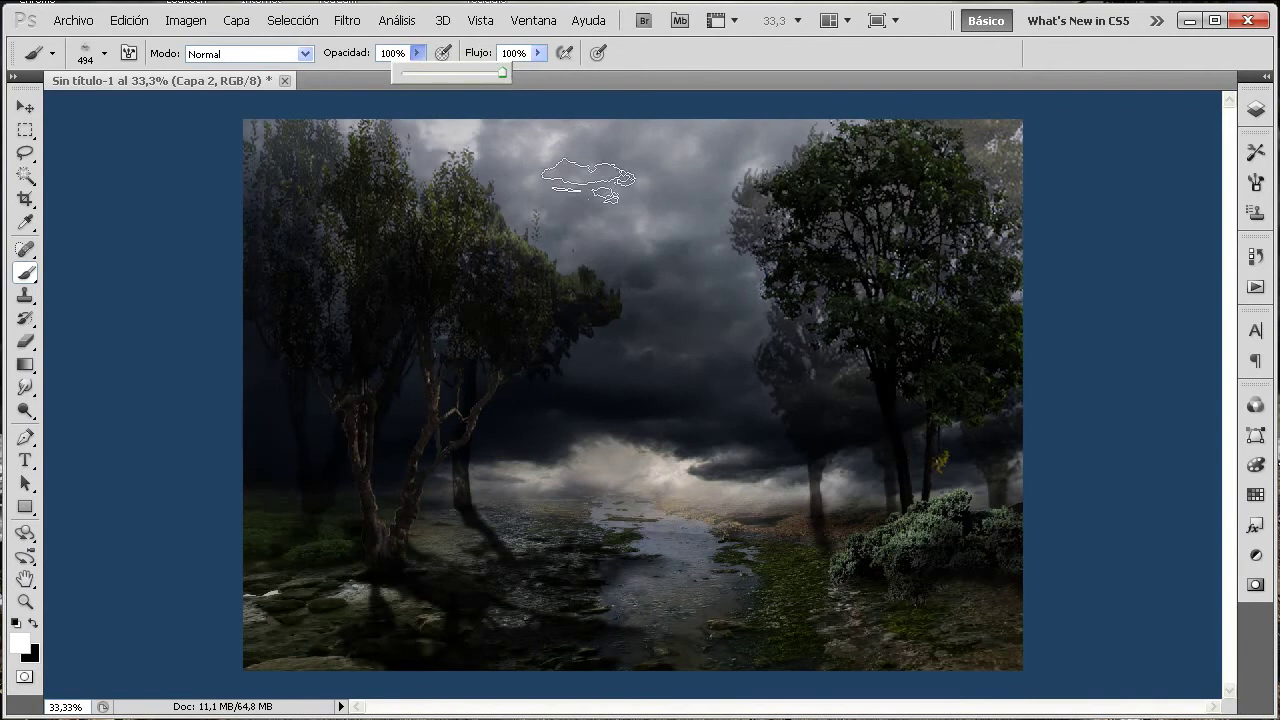
pyautogui.click(552, 483)
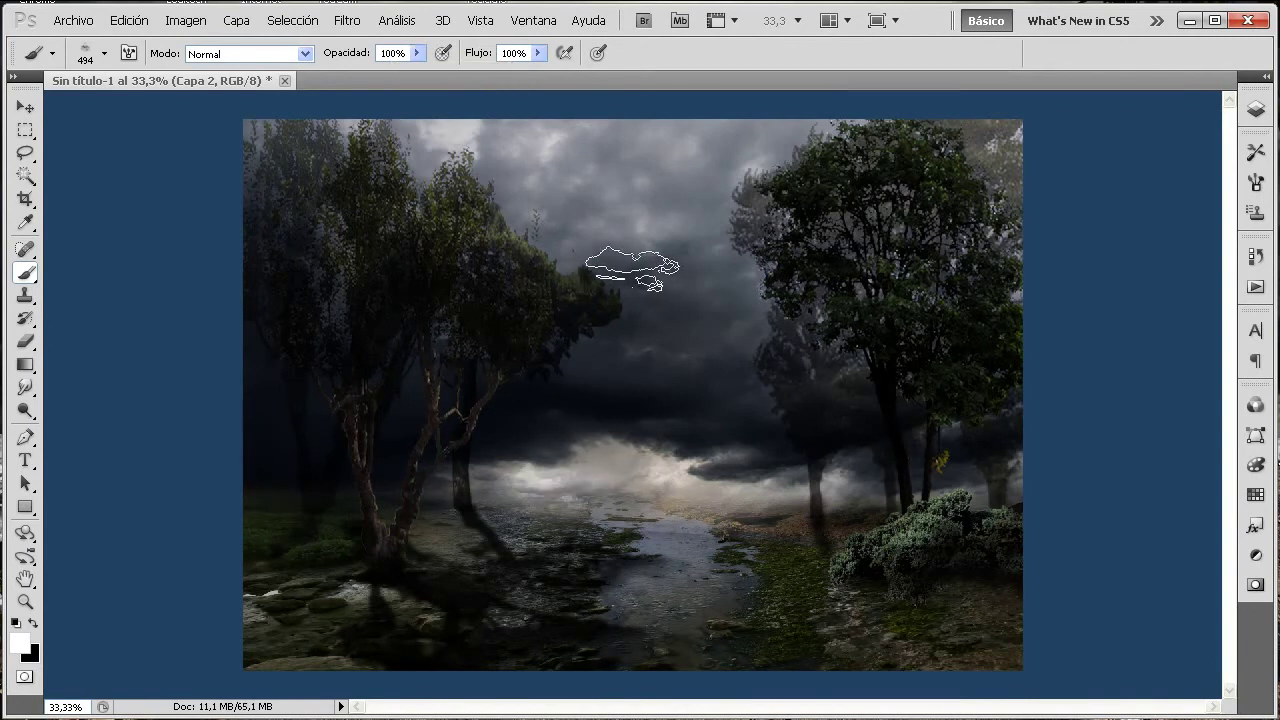
# - Free-transform Capa 2's mist to about 223% width and 130% height, nudge it left, and commit
pyautogui.click(133, 25)
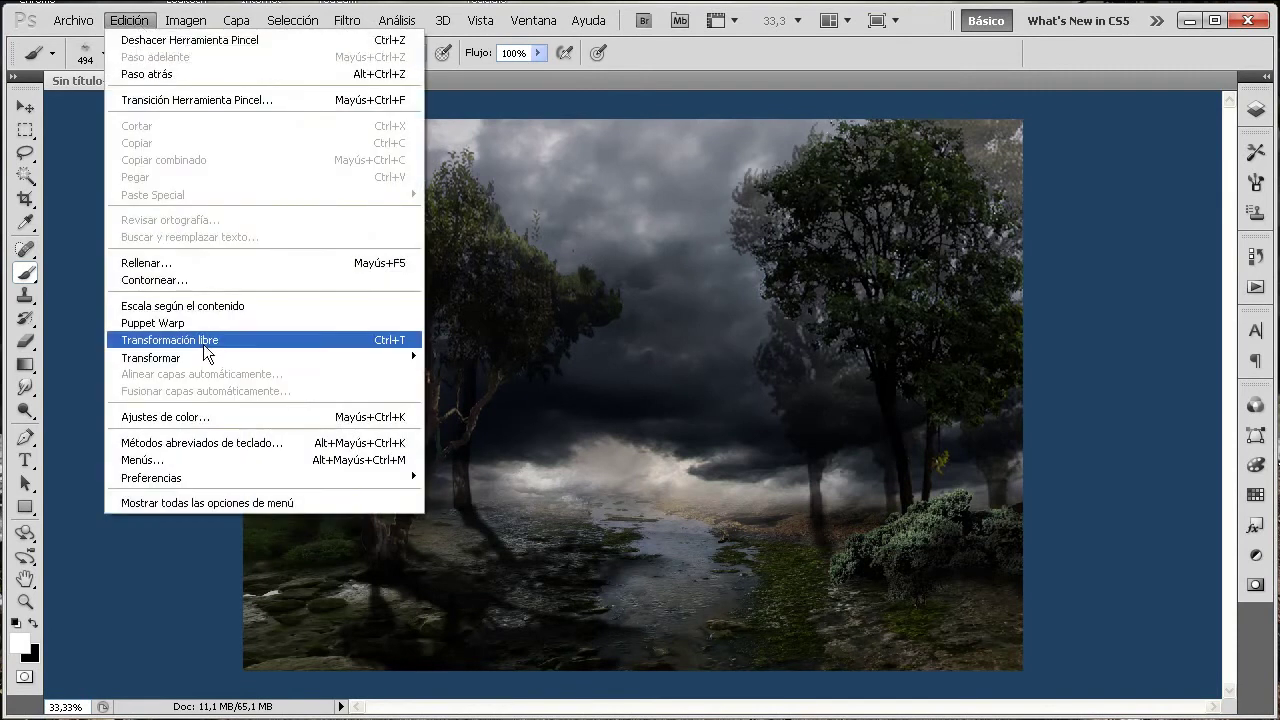
pyautogui.click(205, 340)
pyautogui.moveTo(430, 487); pyautogui.dragTo(182, 475)
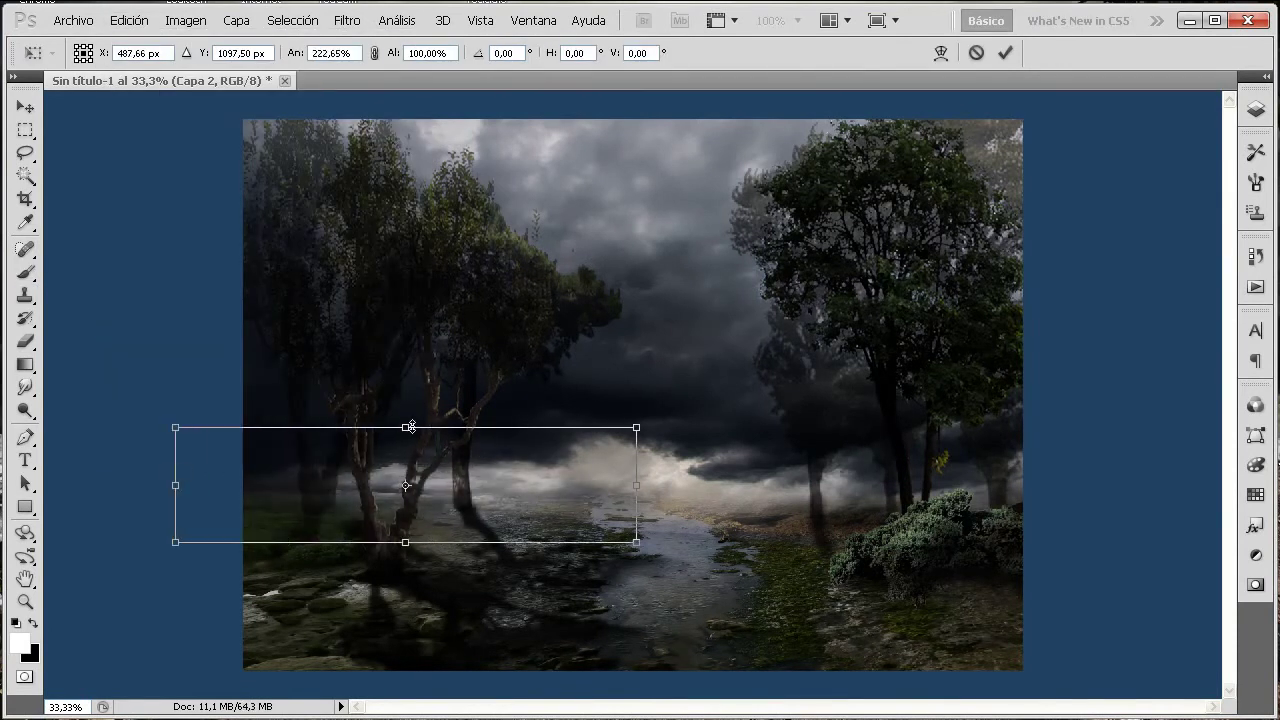
pyautogui.moveTo(411, 427); pyautogui.dragTo(405, 393)
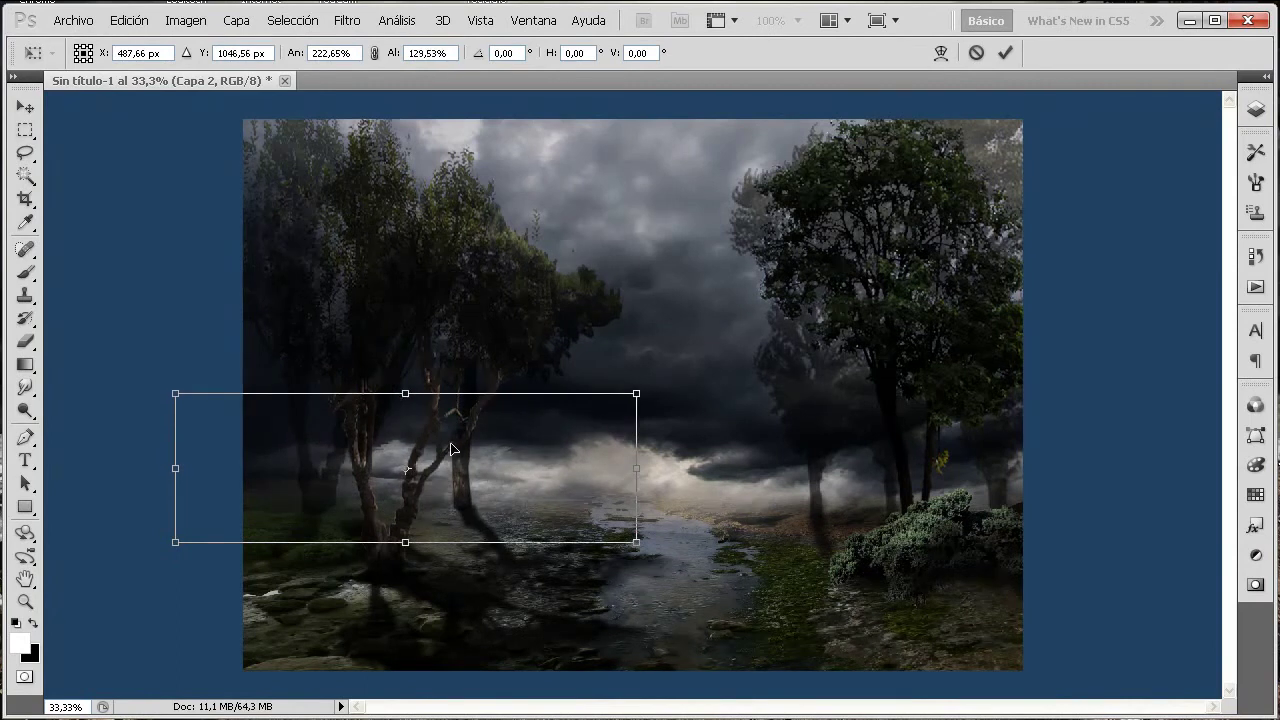
pyautogui.moveTo(451, 449); pyautogui.dragTo(438, 446)
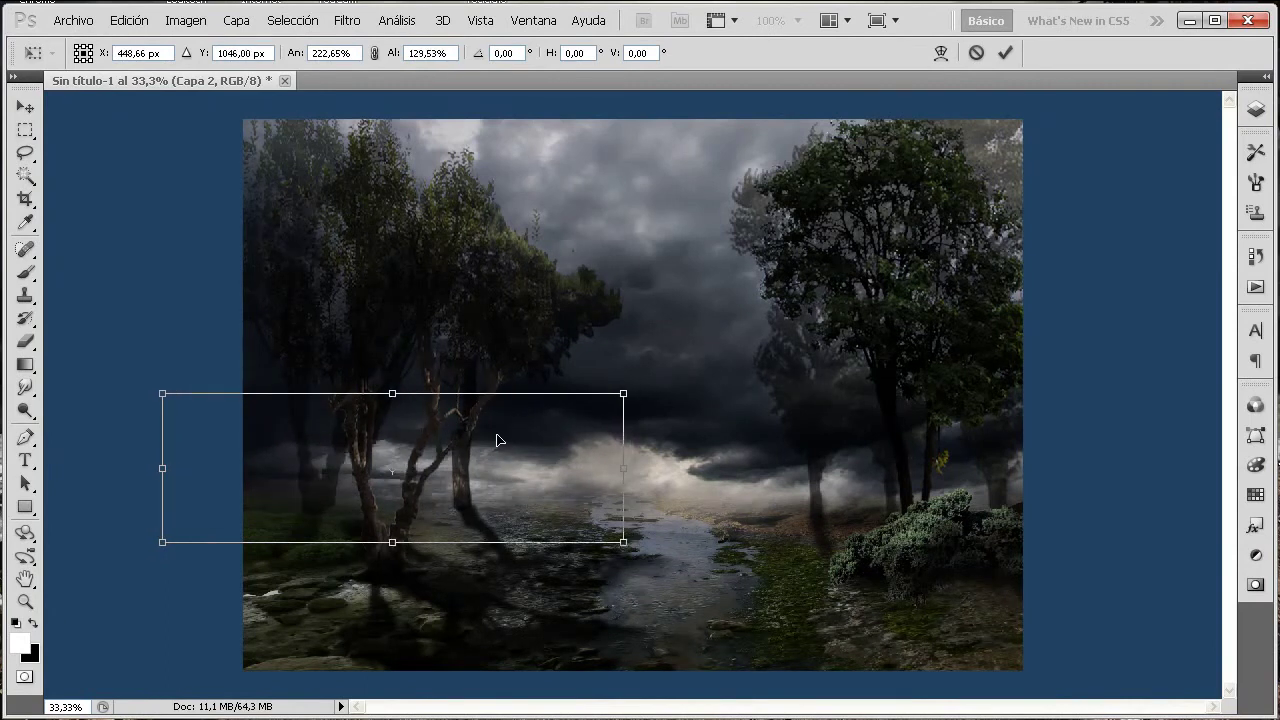
pyautogui.press('Return')
pyautogui.press('b')
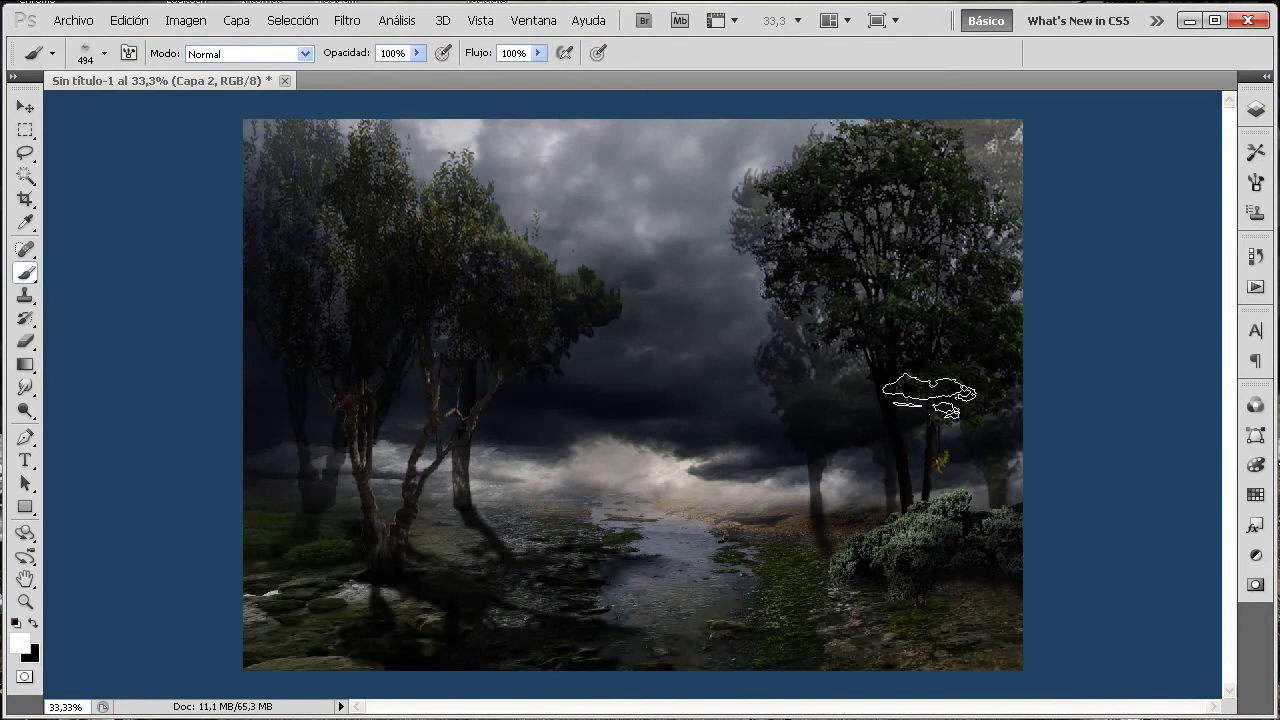
# - On a new layer Capa 3, stamp a white puff with the 854 px cloud brush behind the right trees
pyautogui.click(1255, 109)
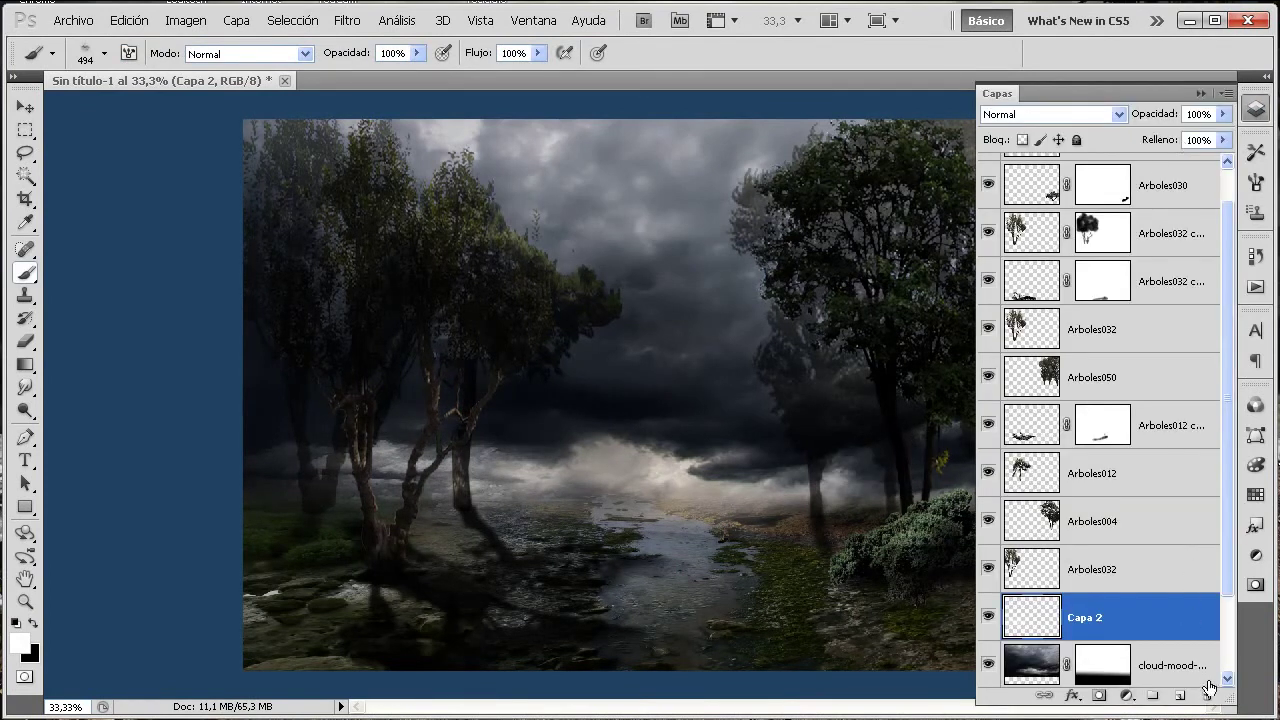
pyautogui.click(1180, 696)
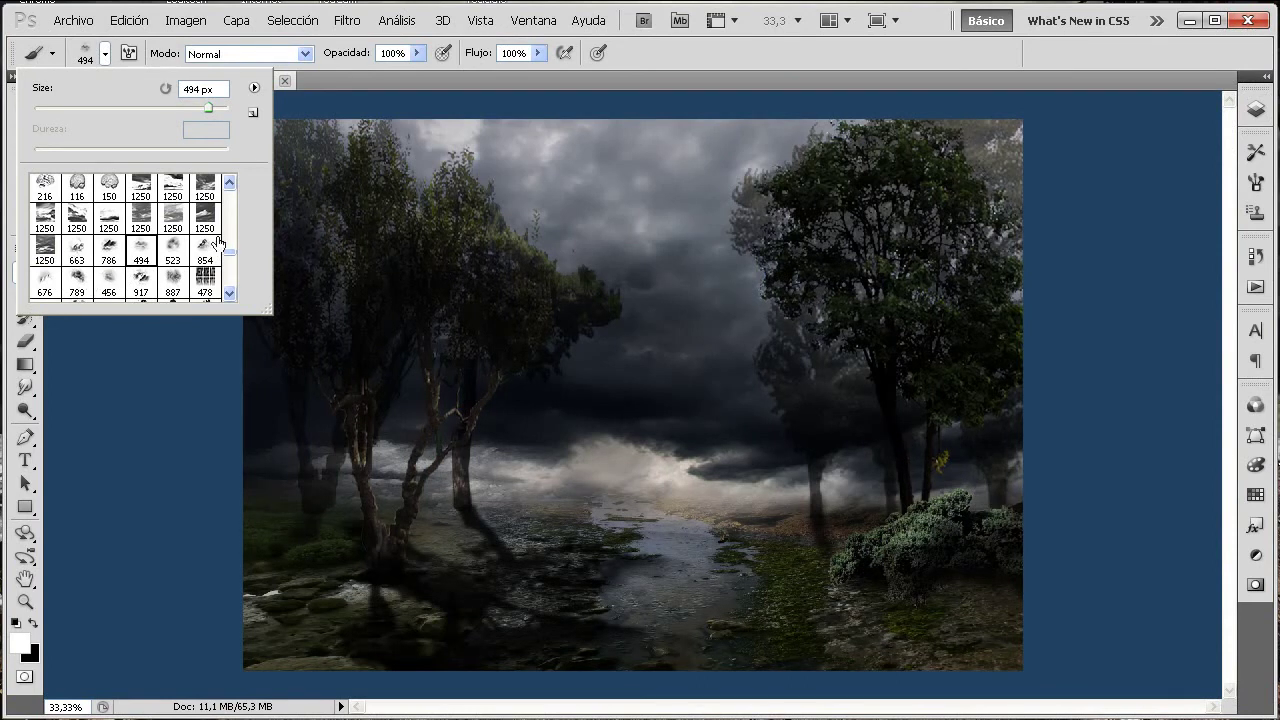
pyautogui.click(205, 250)
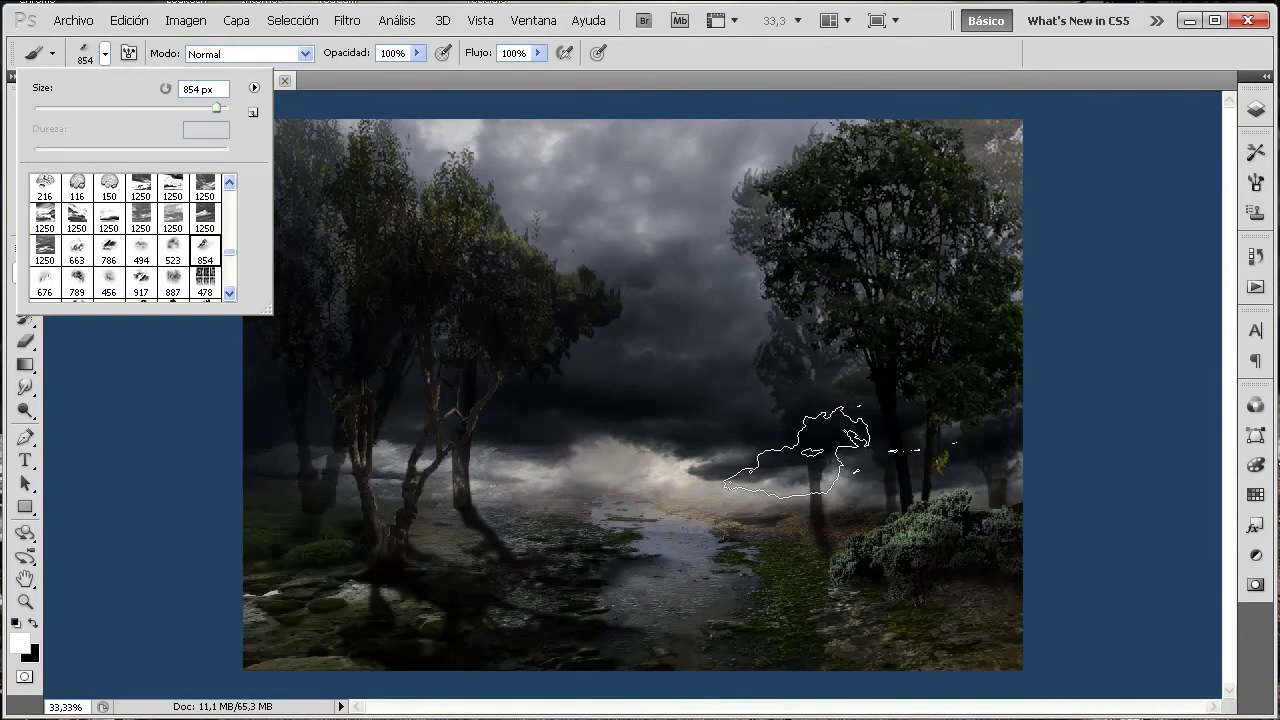
pyautogui.click(812, 445)
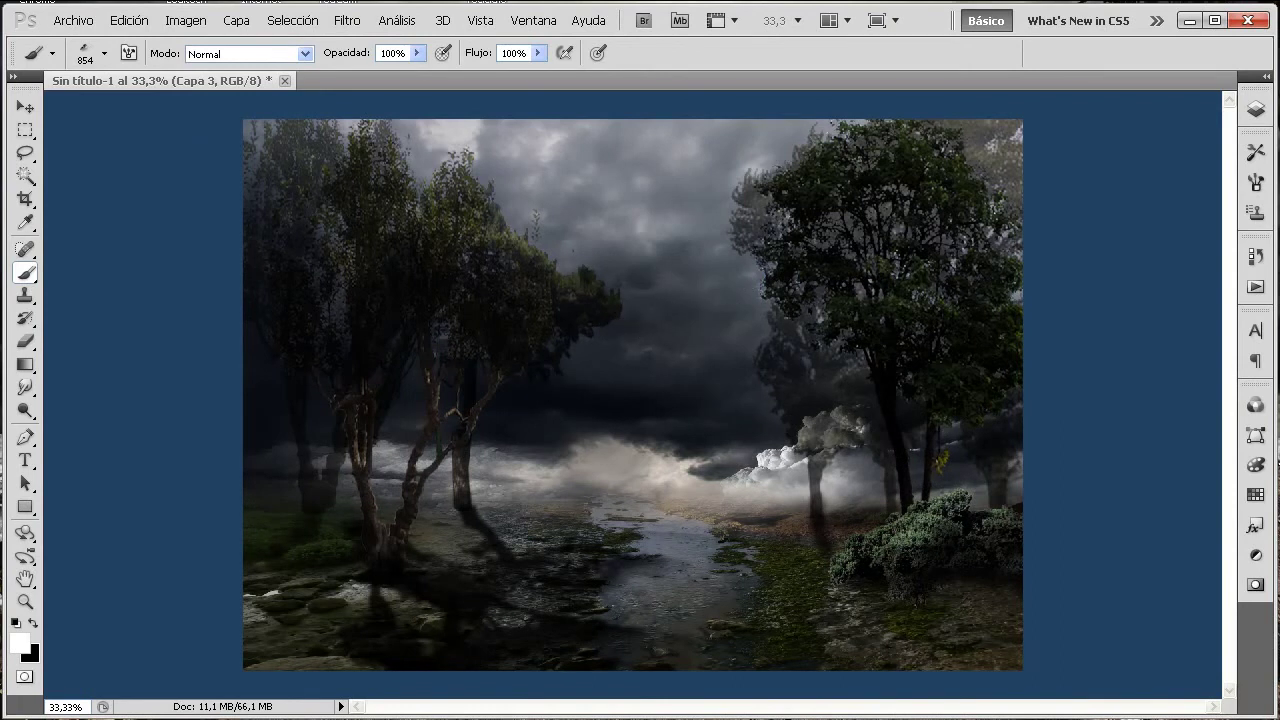
# - Free-transform the cloud puff wider on both sides and taller, then commit
pyautogui.click(128, 21)
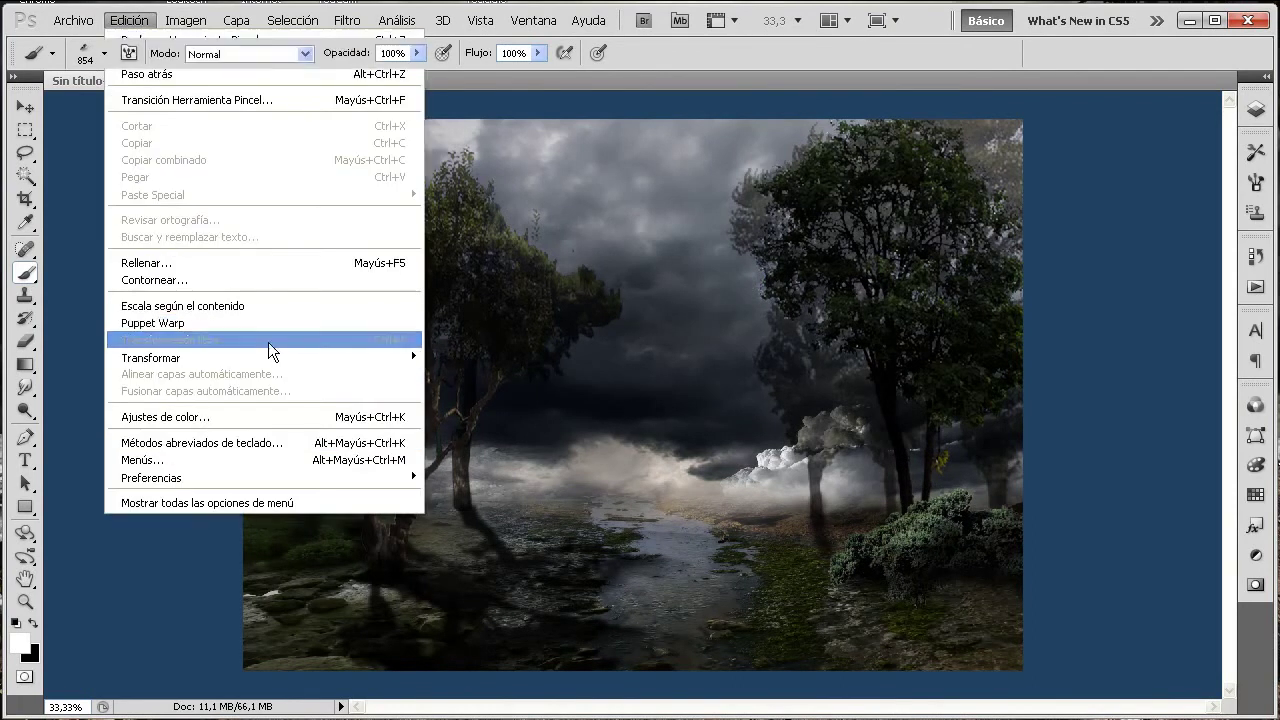
pyautogui.click(268, 341)
pyautogui.moveTo(986, 460); pyautogui.dragTo(1062, 434)
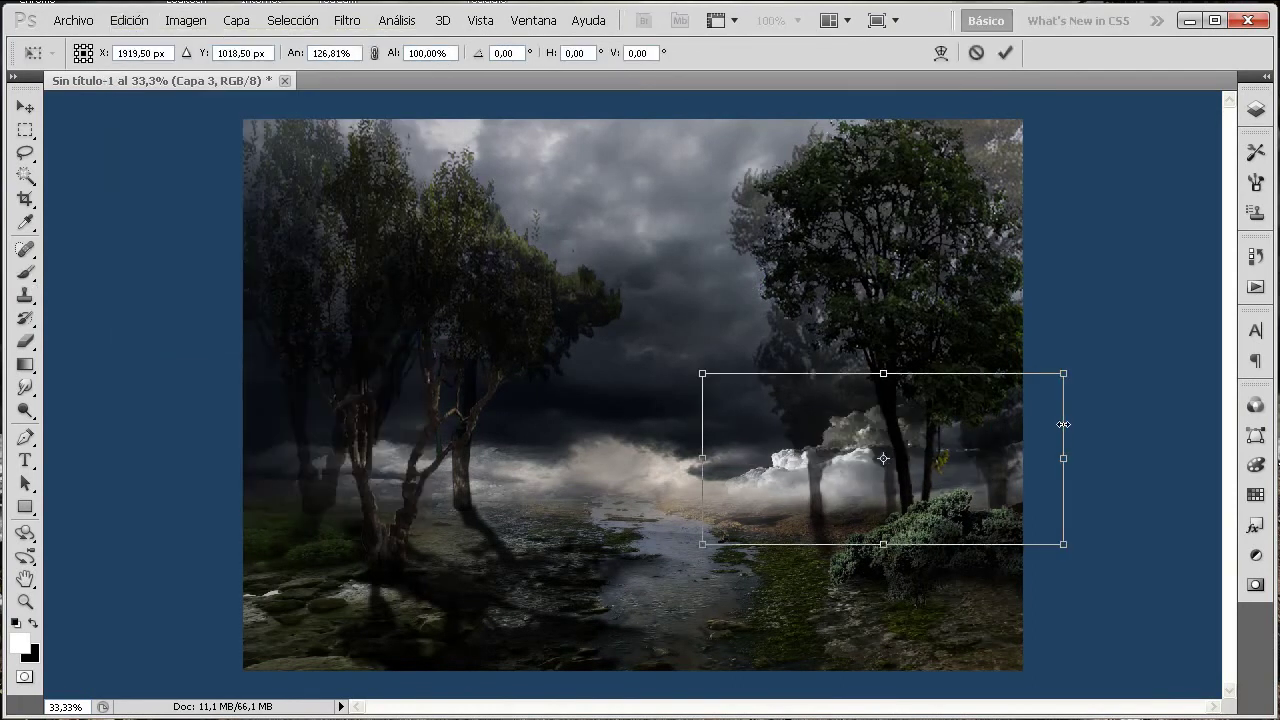
pyautogui.moveTo(883, 374); pyautogui.dragTo(894, 340)
pyautogui.moveTo(704, 541); pyautogui.dragTo(624, 542)
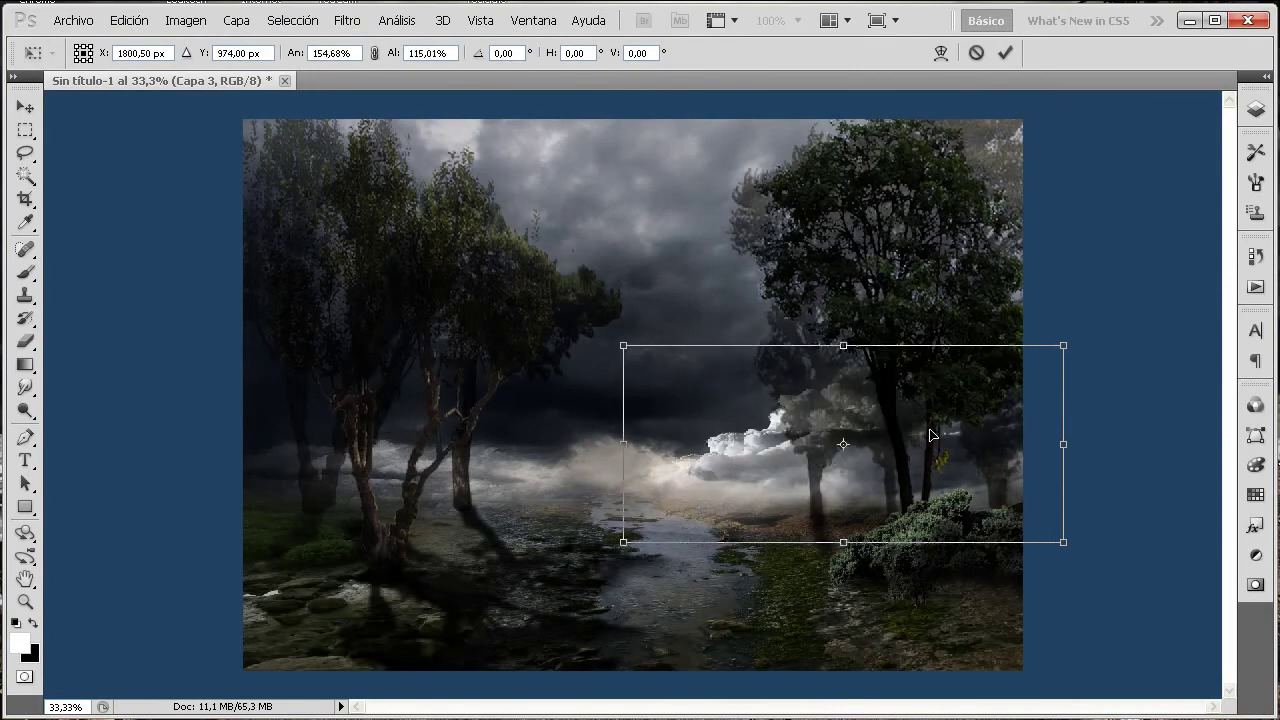
pyautogui.press('Return')
pyautogui.press('b')
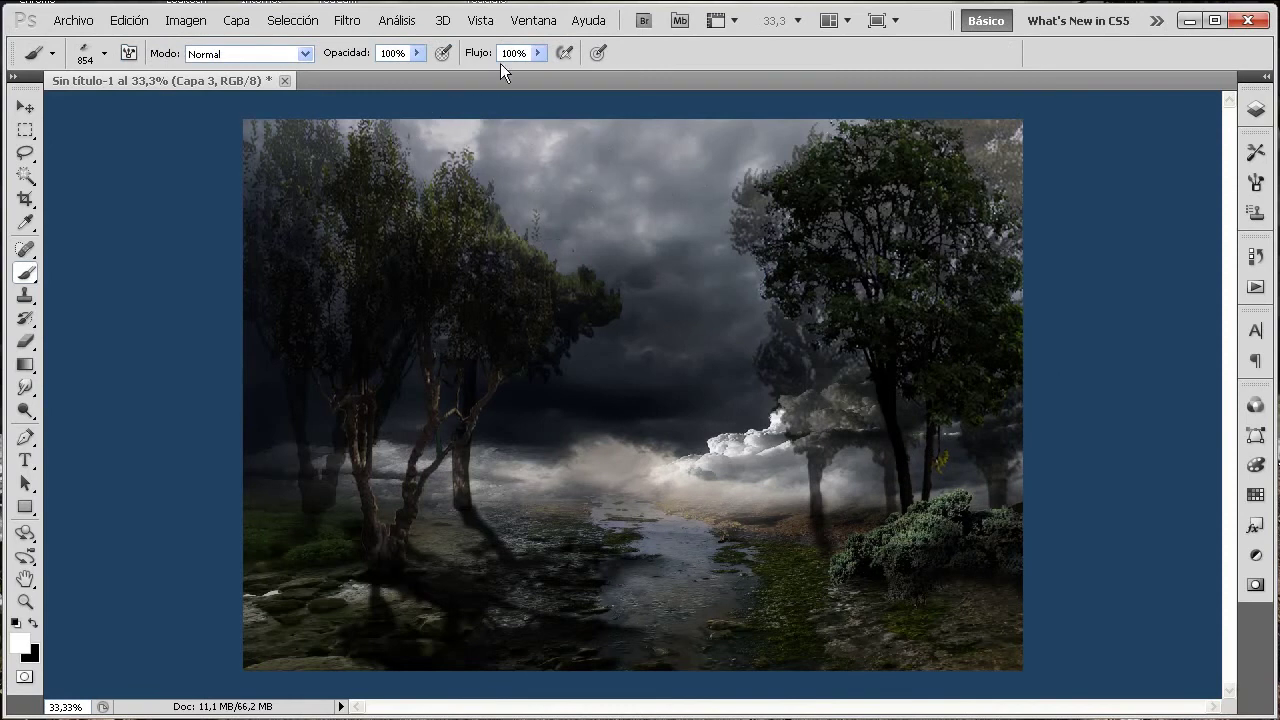
# - Lower Capa 3 to 73% opacity and apply a 9,1 px Gaussian Blur to the cloud puff
pyautogui.click(1256, 110)
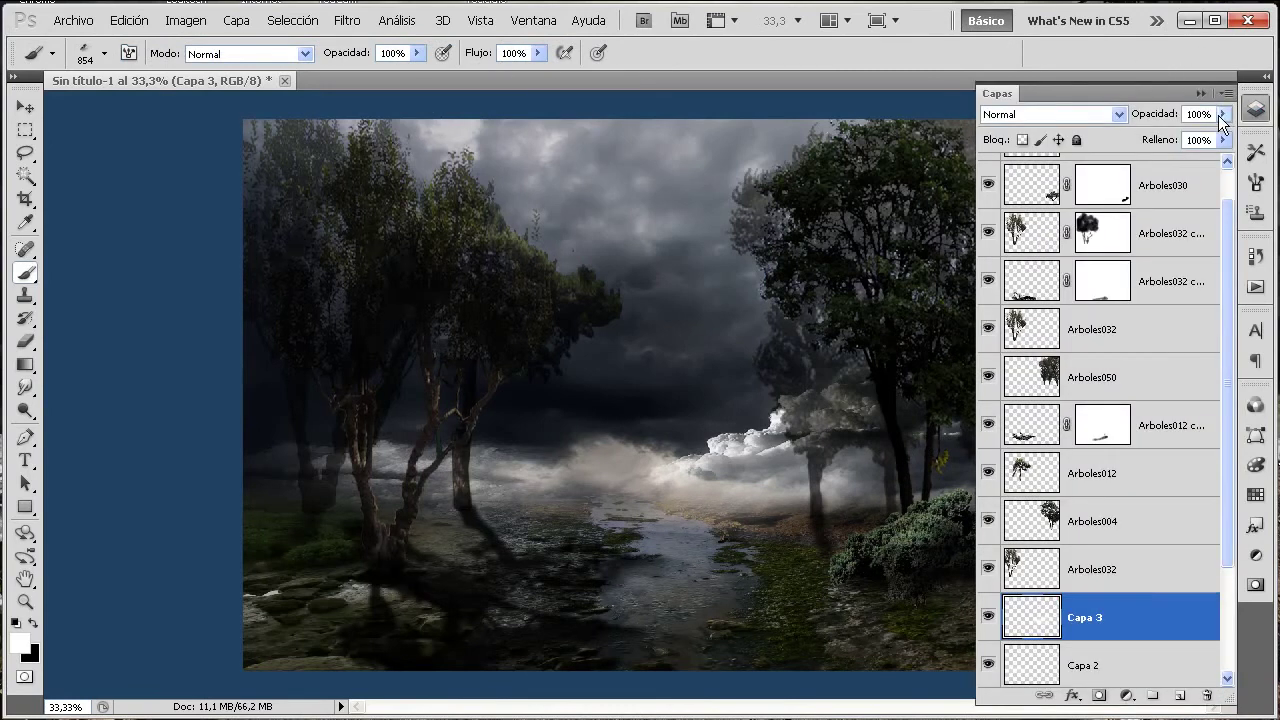
pyautogui.click(1221, 115)
pyautogui.moveTo(1201, 130); pyautogui.dragTo(1196, 131)
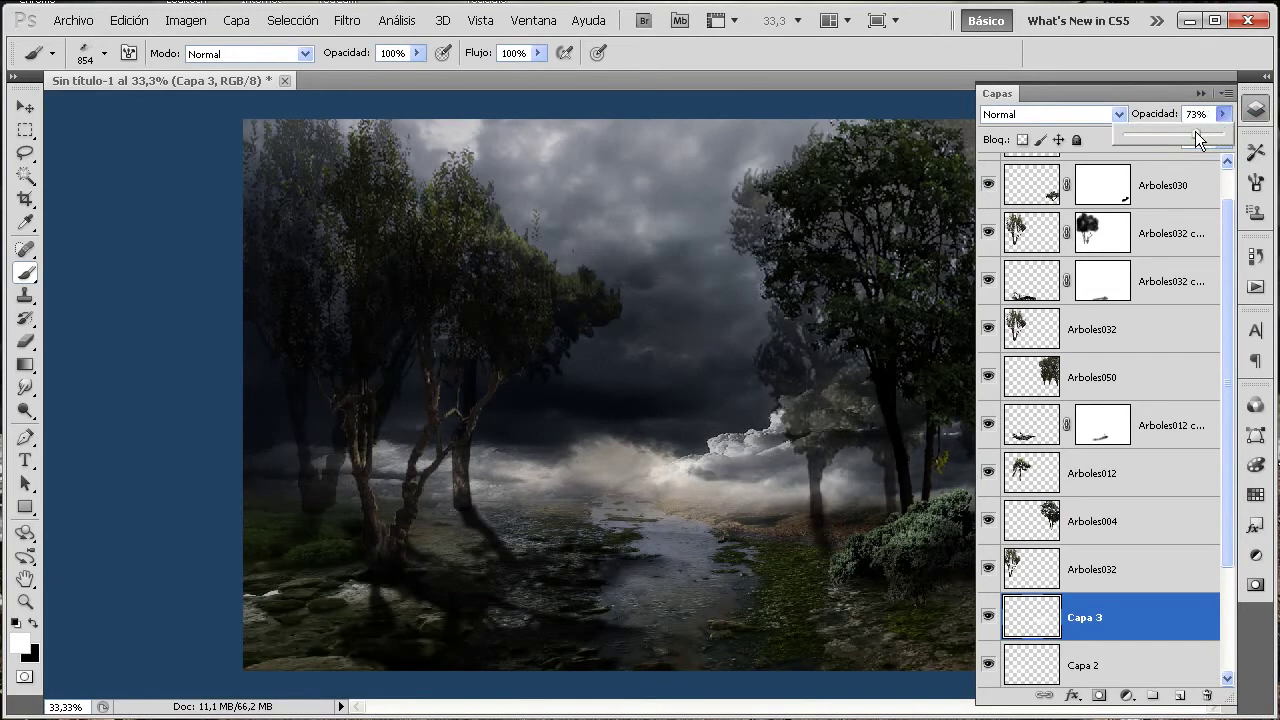
pyautogui.click(349, 20)
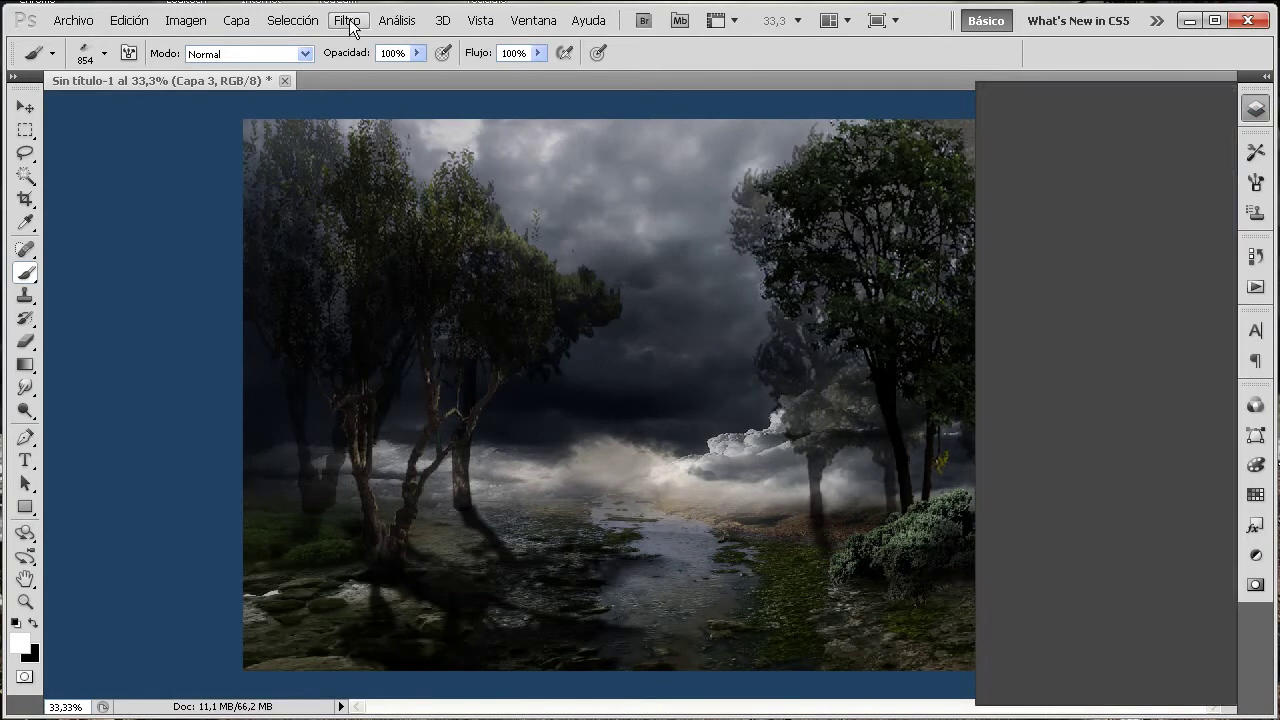
pyautogui.moveTo(372, 204)
pyautogui.click(681, 323)
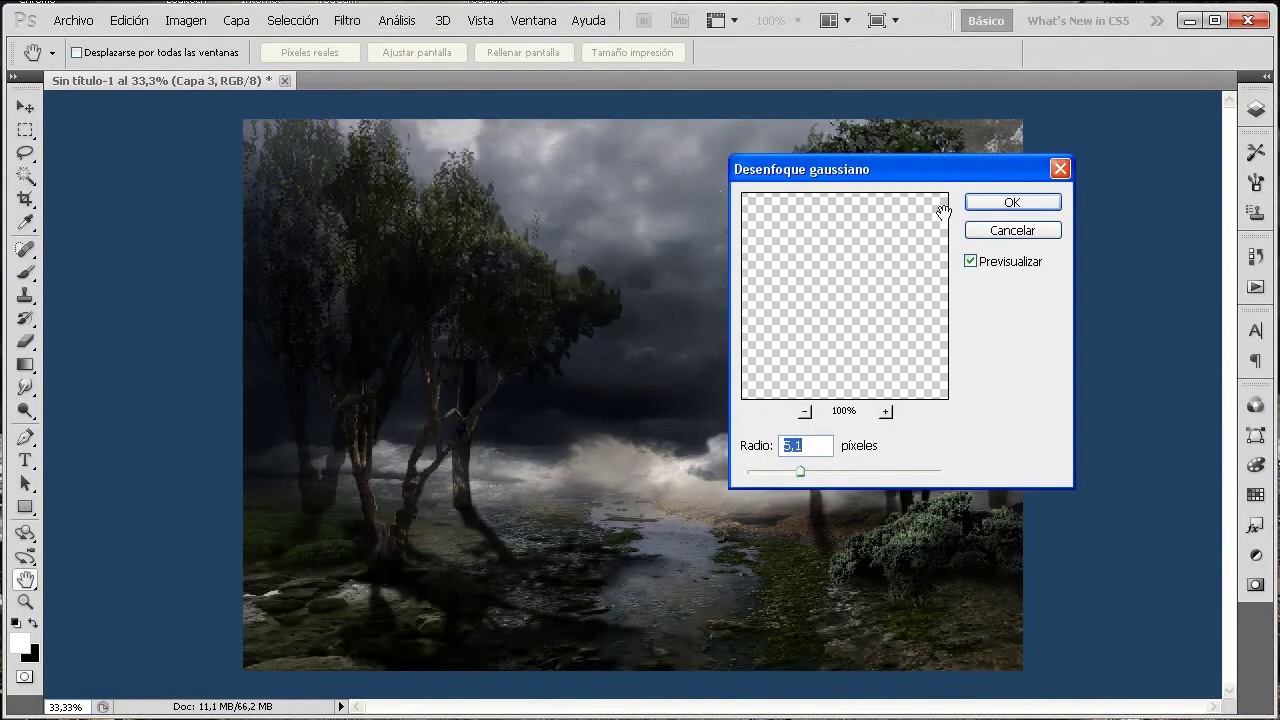
pyautogui.moveTo(933, 170); pyautogui.dragTo(419, 177)
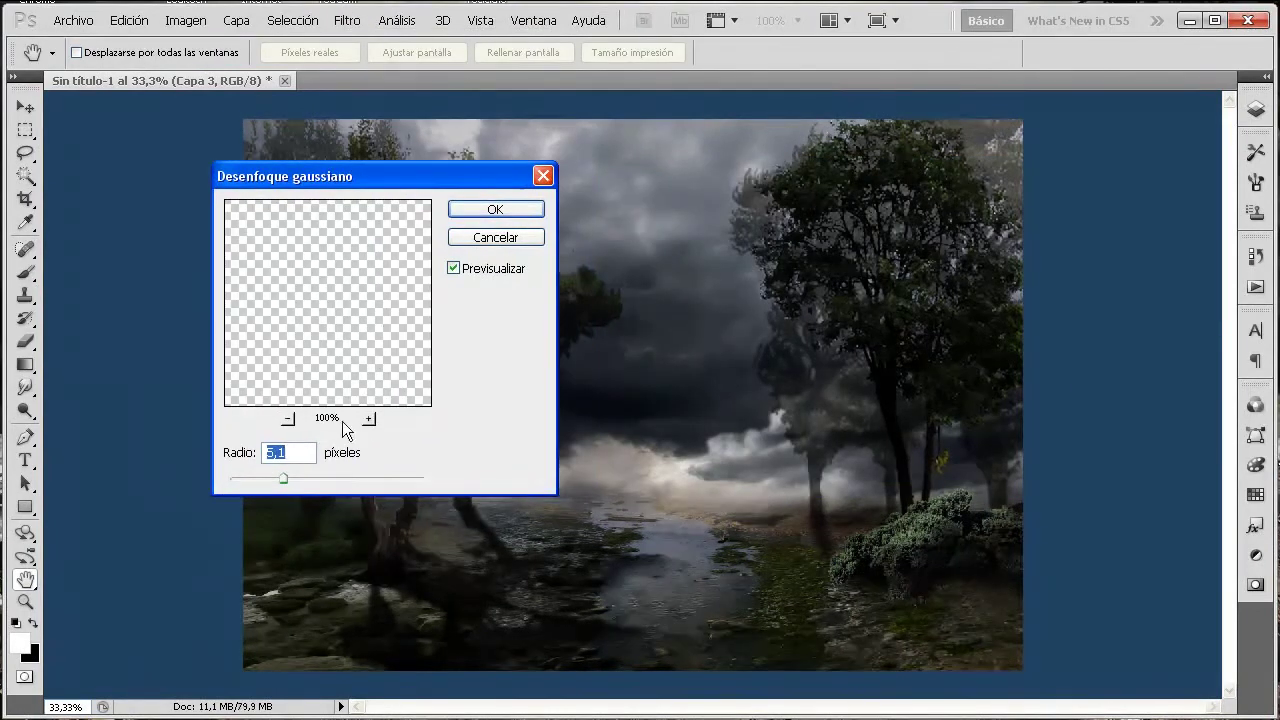
pyautogui.moveTo(305, 479); pyautogui.dragTo(303, 479)
pyautogui.click(520, 210)
pyautogui.press('b')
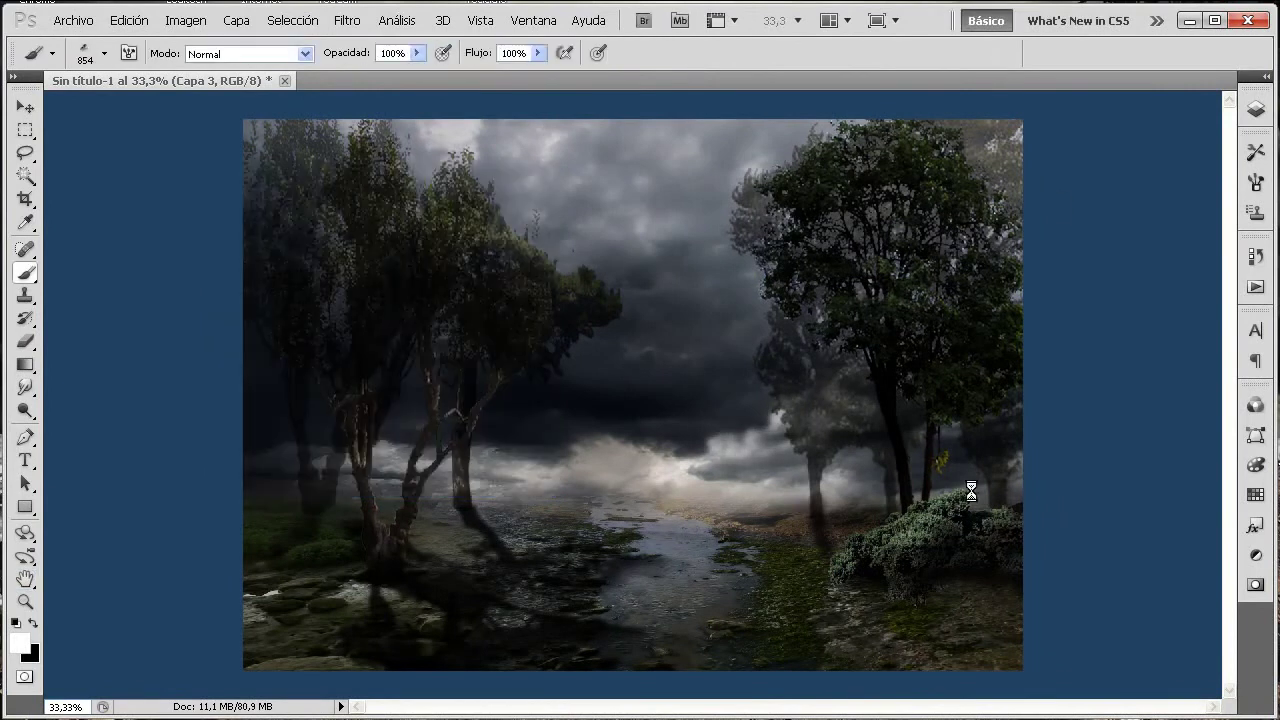
# - Set Capa 3 to 48% opacity with Normal blending and hide the Layers panel
pyautogui.click(1256, 110)
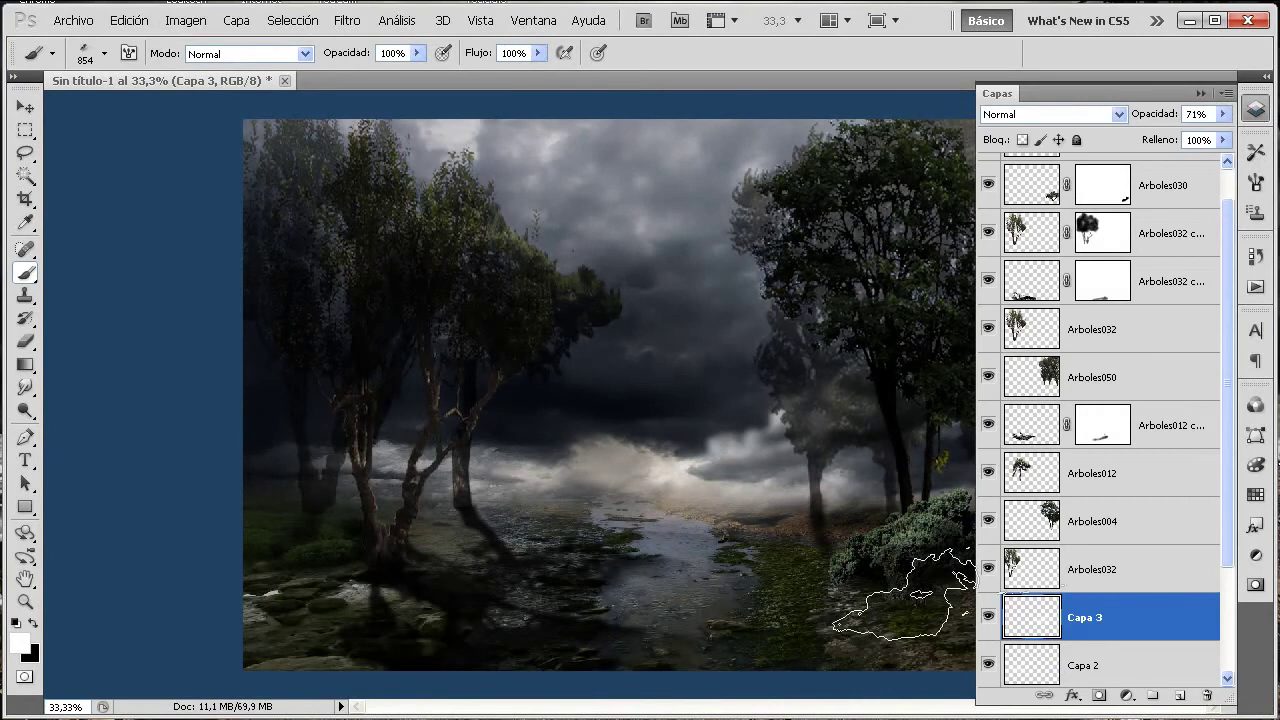
pyautogui.click(1121, 115)
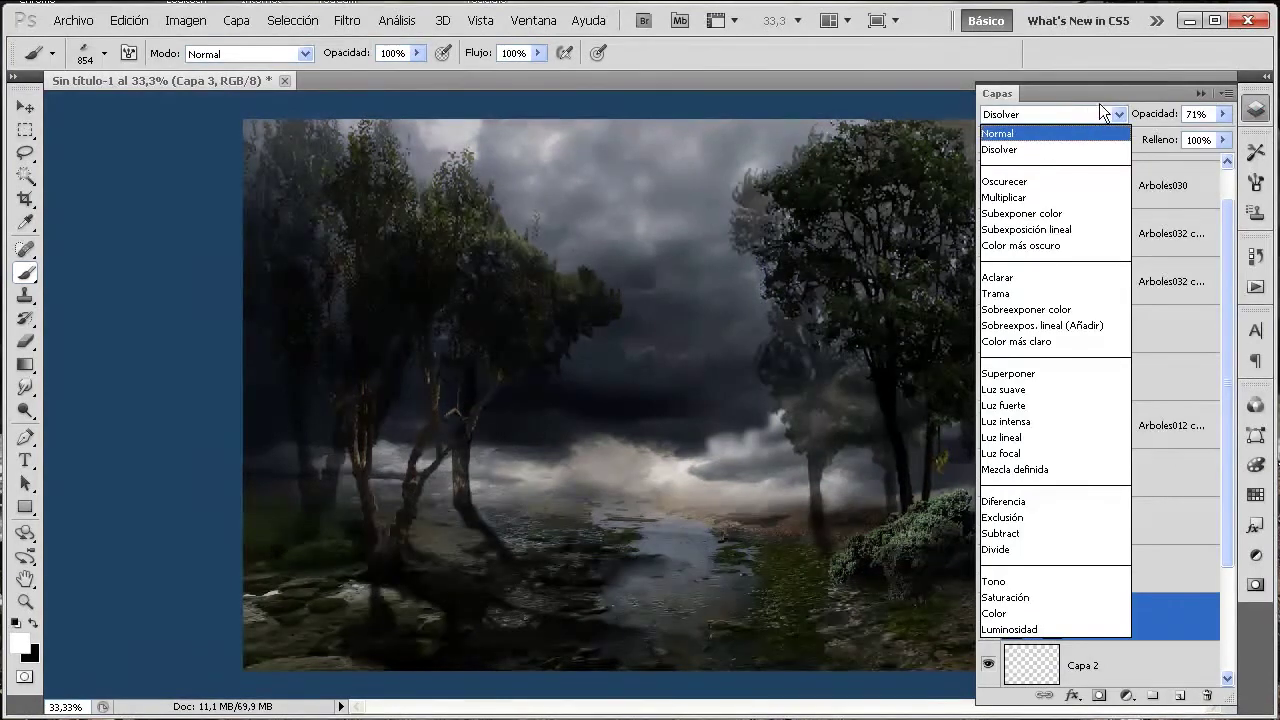
pyautogui.click(1222, 114)
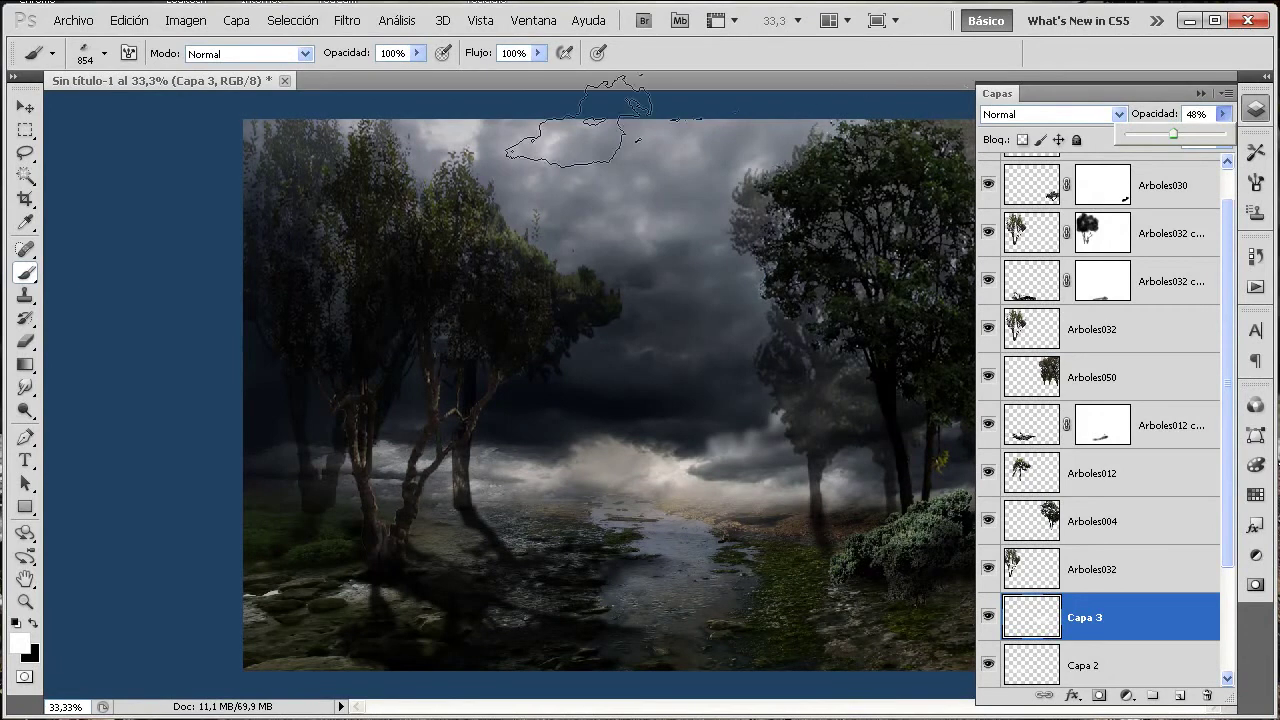
pyautogui.click(240, 160)
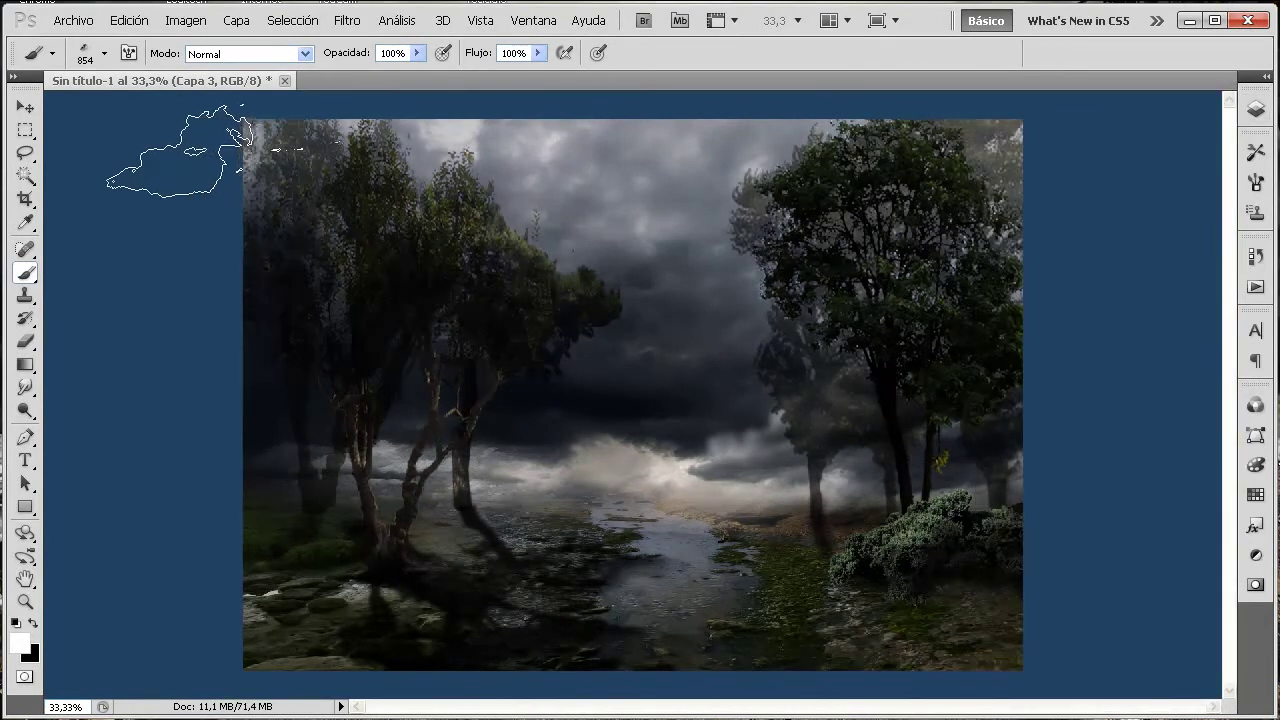
# - Place vampira2.psd into the composite and confirm it
pyautogui.click(78, 21)
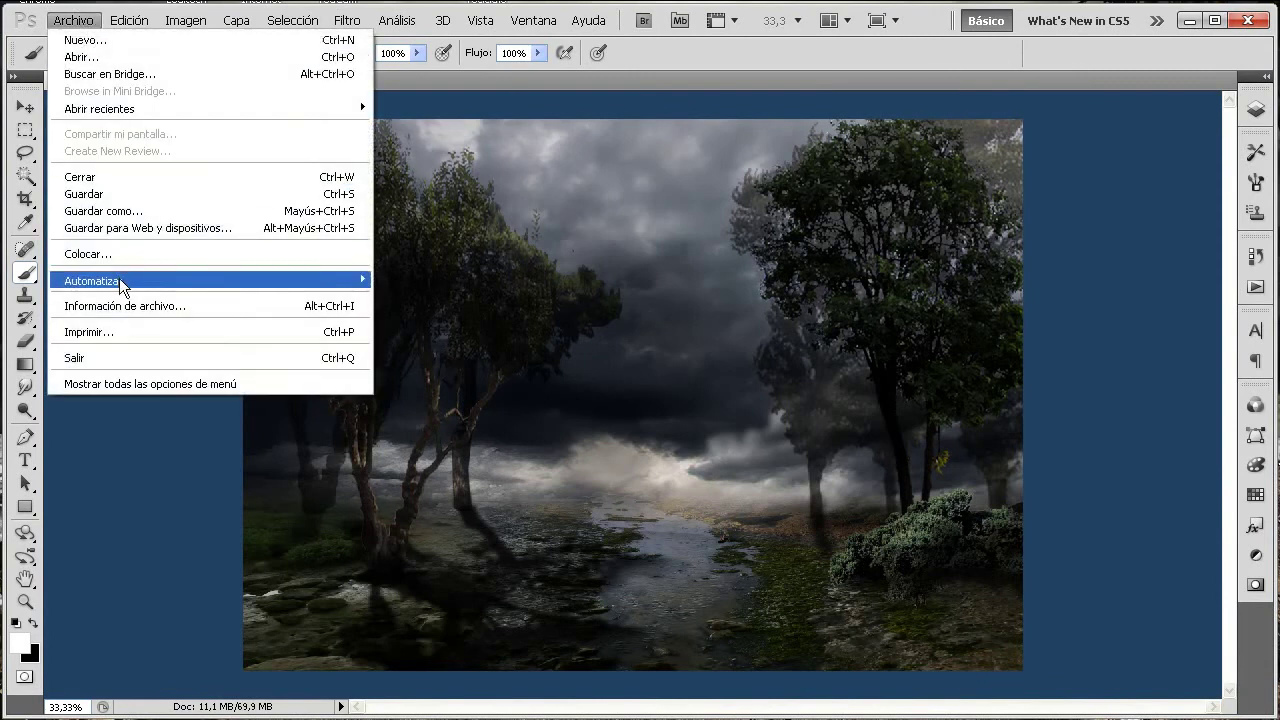
pyautogui.click(120, 256)
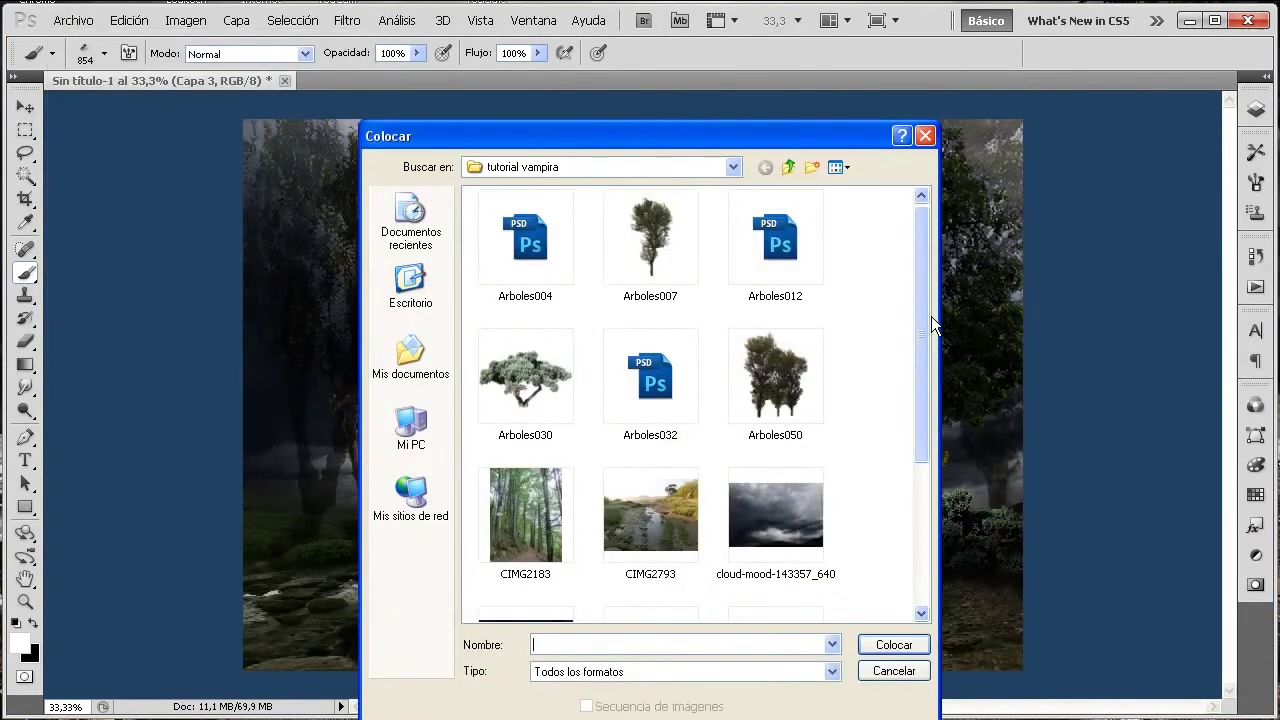
pyautogui.moveTo(925, 321); pyautogui.dragTo(930, 449)
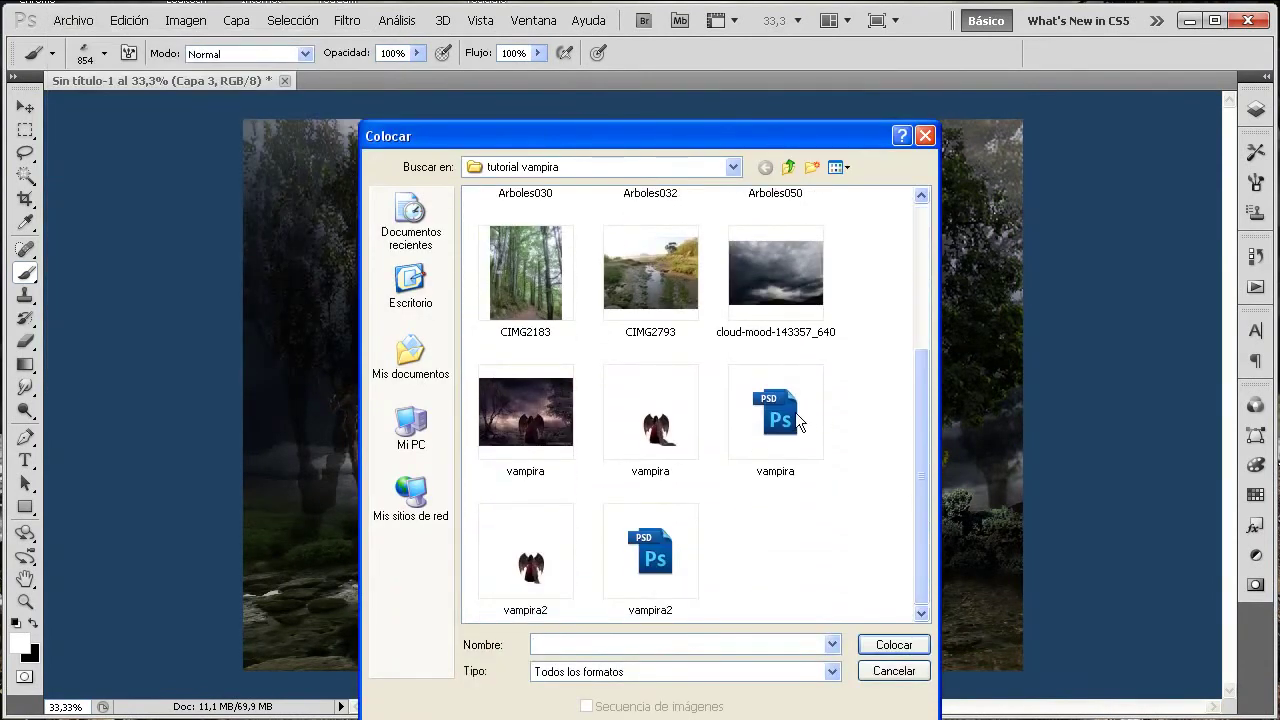
pyautogui.click(657, 555)
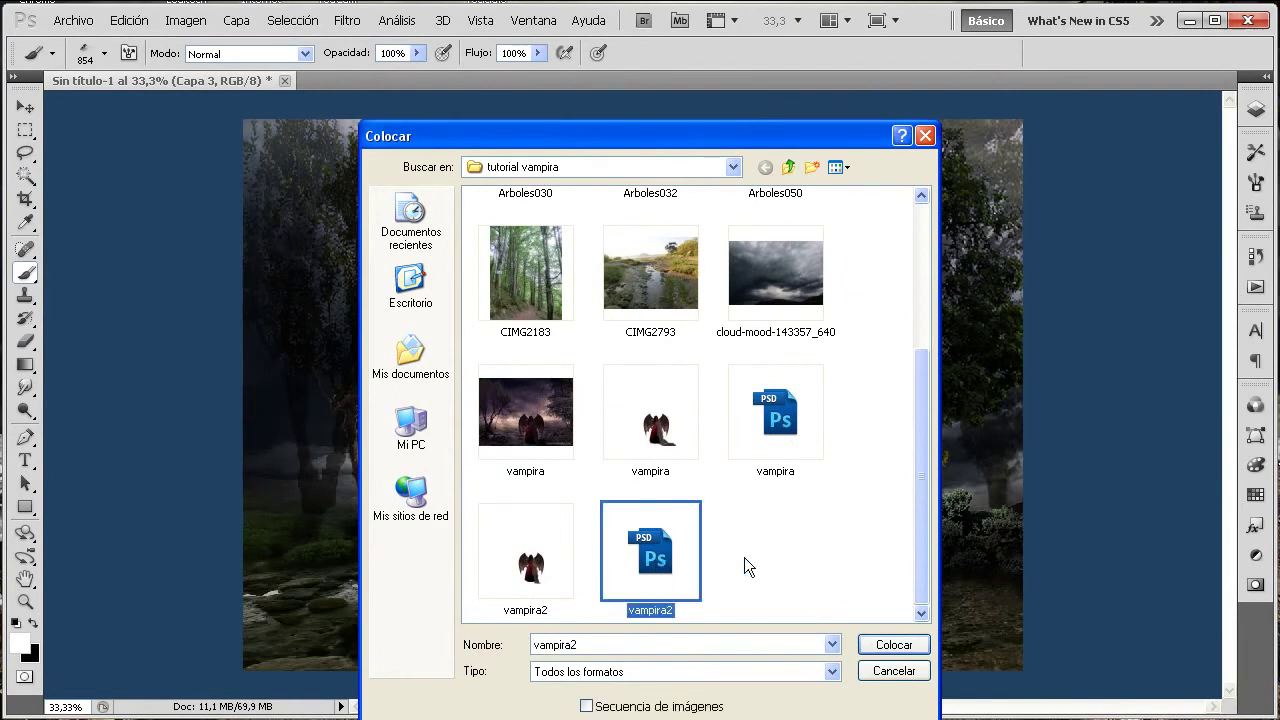
pyautogui.click(895, 645)
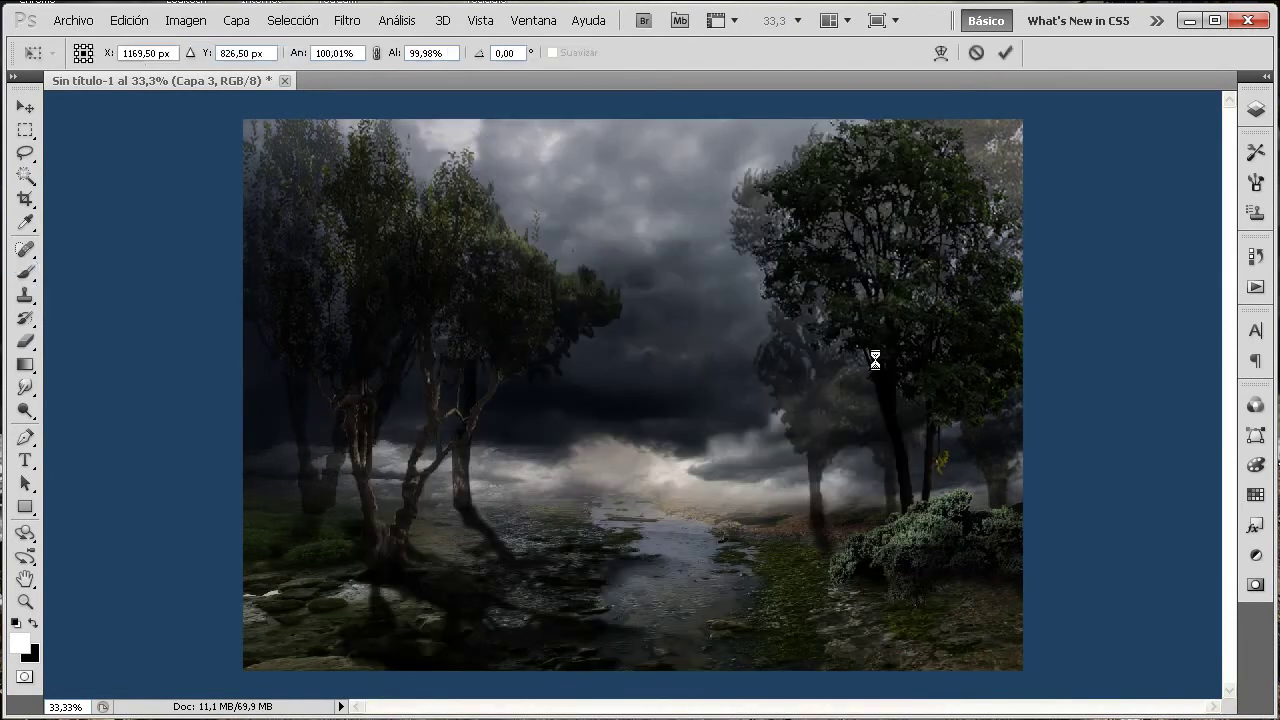
pyautogui.press('Return')
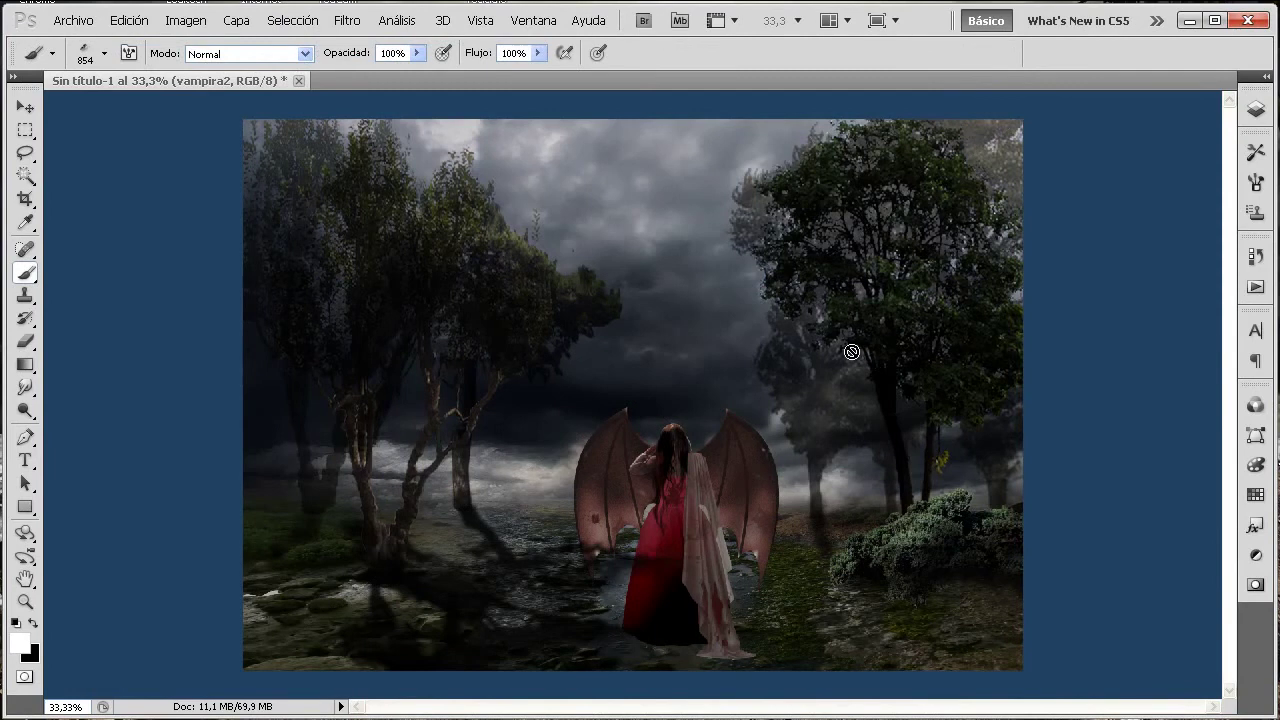
# - Move the vampira2 layer to the very top of the layer stack
pyautogui.click(1256, 109)
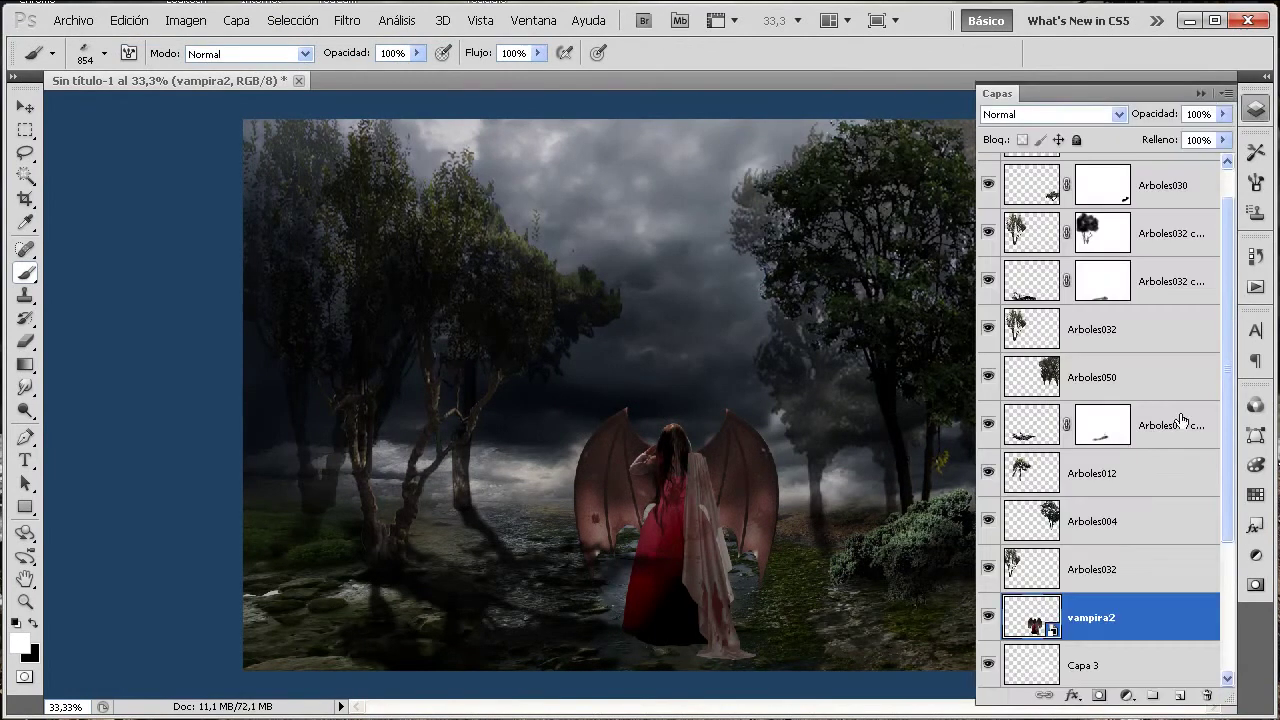
pyautogui.moveTo(1108, 616); pyautogui.dragTo(1160, 180)
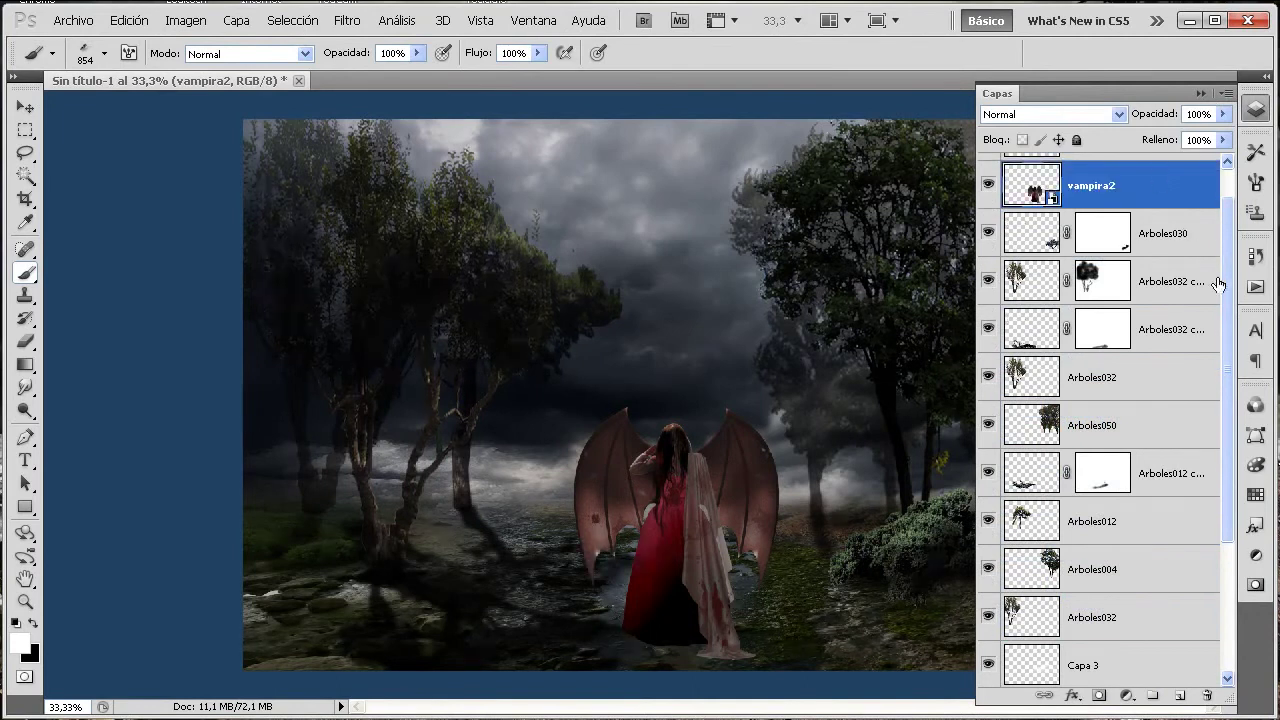
pyautogui.scroll(1, 1230, 250)
pyautogui.moveTo(1137, 225); pyautogui.dragTo(1143, 176)
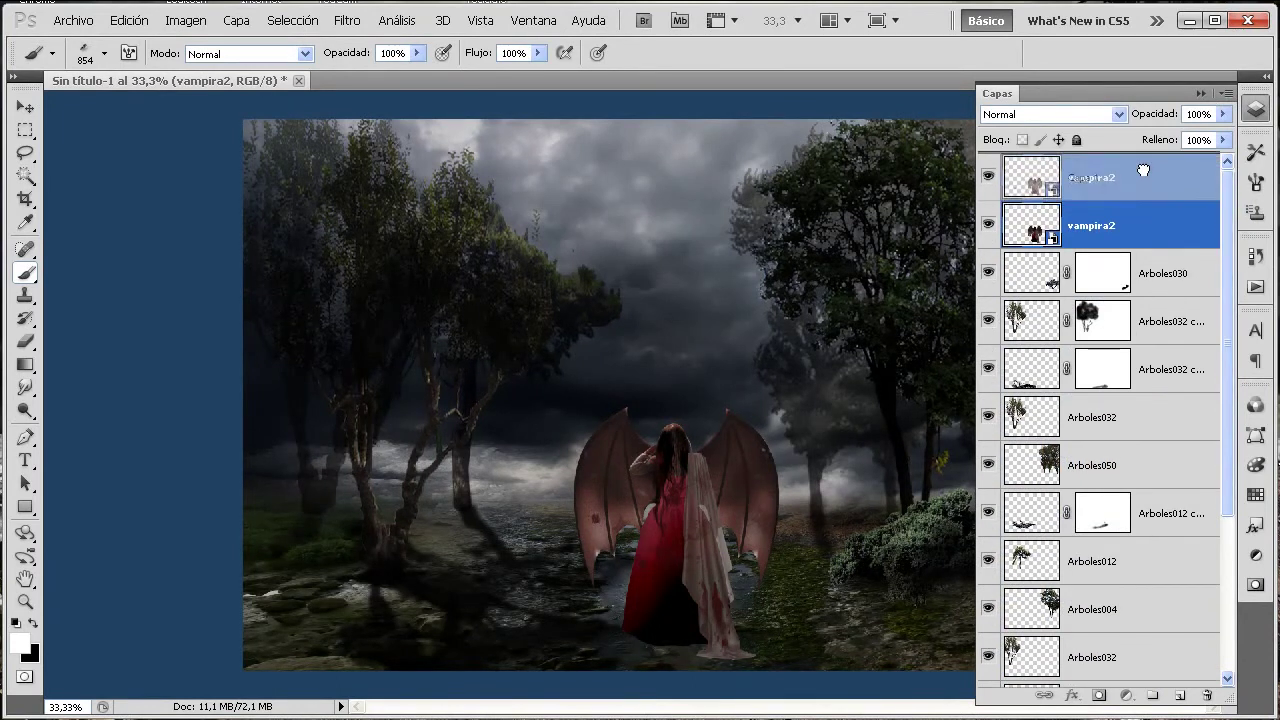
# - Rasterize the vampira2 layer and raise the figure slightly on the path
pyautogui.rightClick(1135, 176)
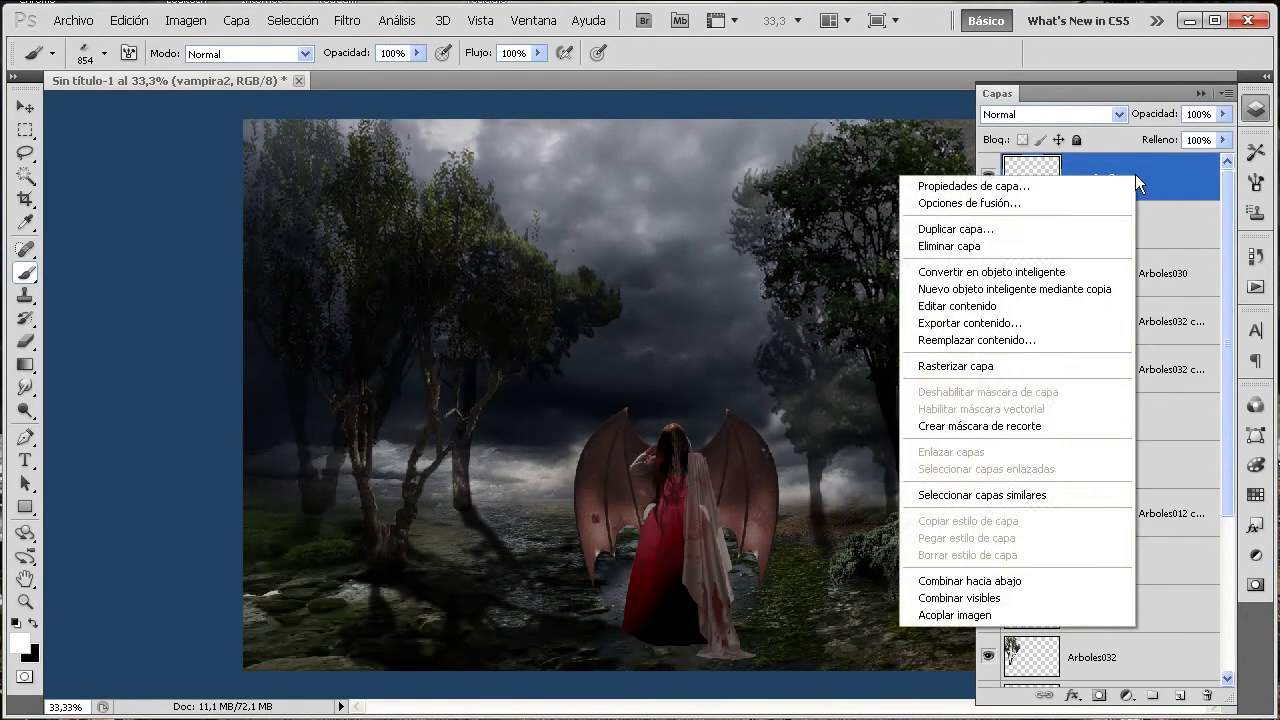
pyautogui.click(983, 368)
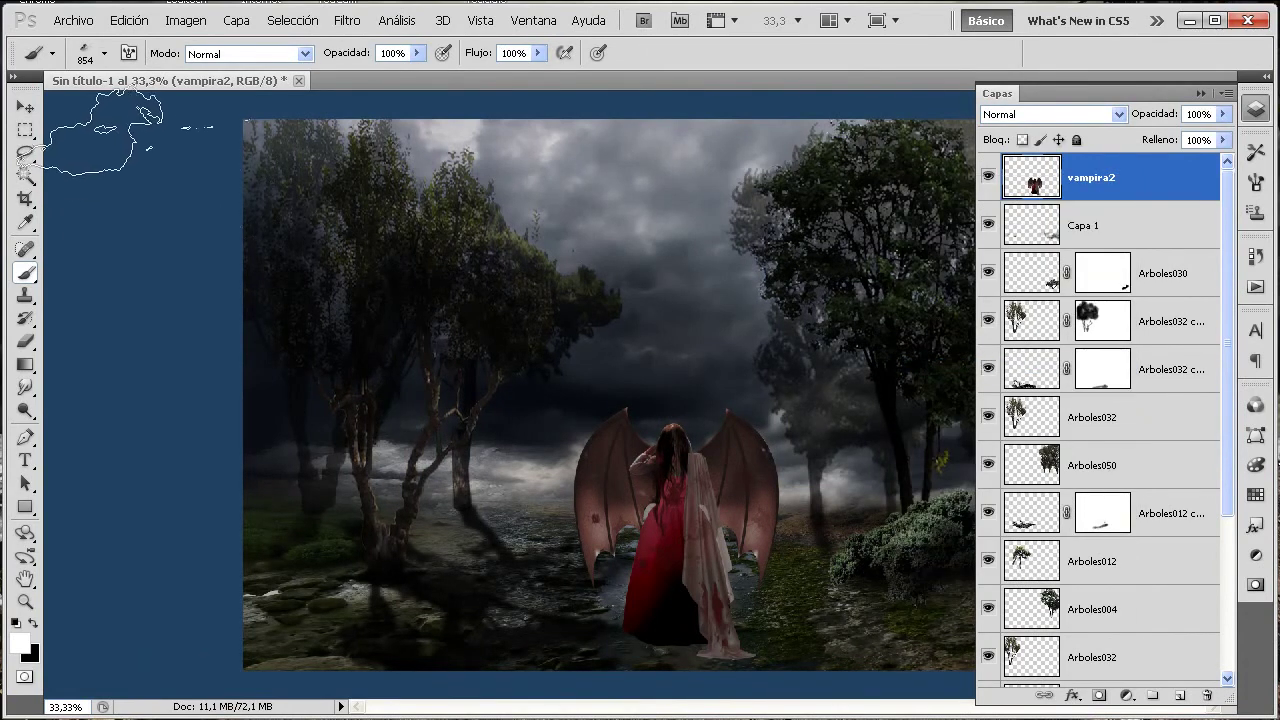
pyautogui.click(25, 104)
pyautogui.press('F7')
pyautogui.moveTo(690, 524); pyautogui.dragTo(686, 506)
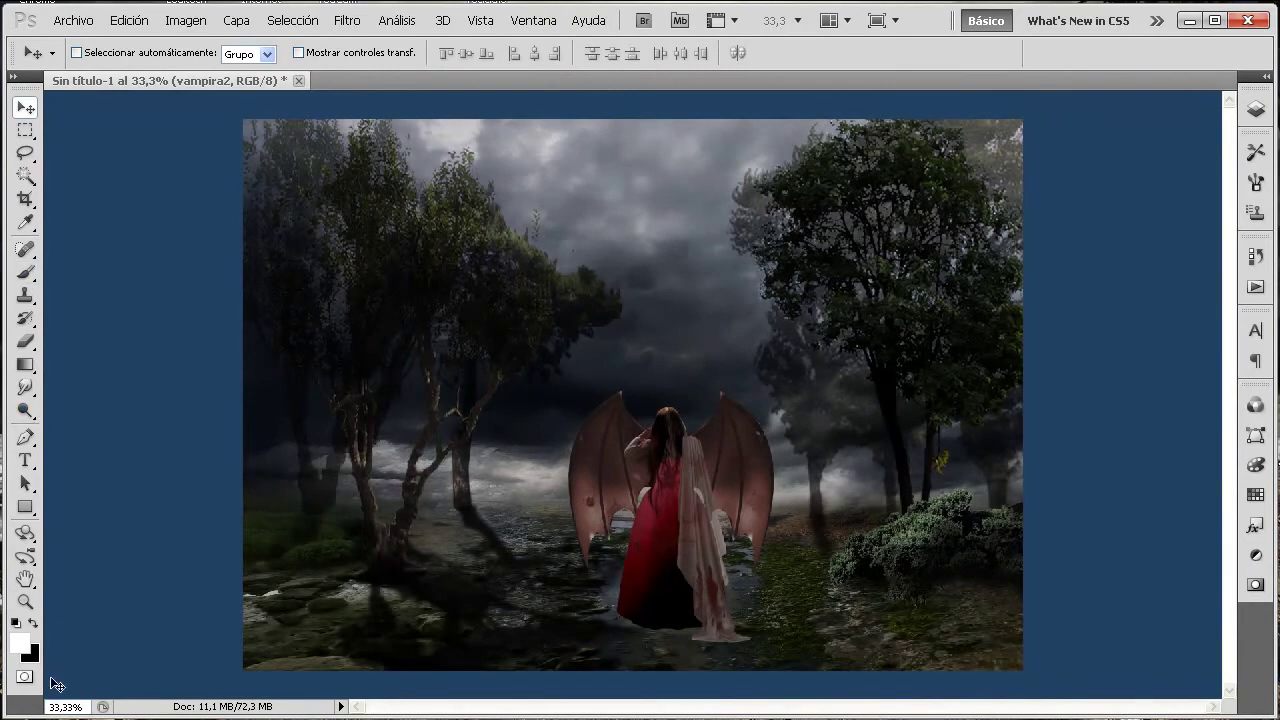
# - Zoom in around the winged woman and show the Layers panel
pyautogui.click(25, 601)
pyautogui.moveTo(463, 302); pyautogui.dragTo(836, 673)
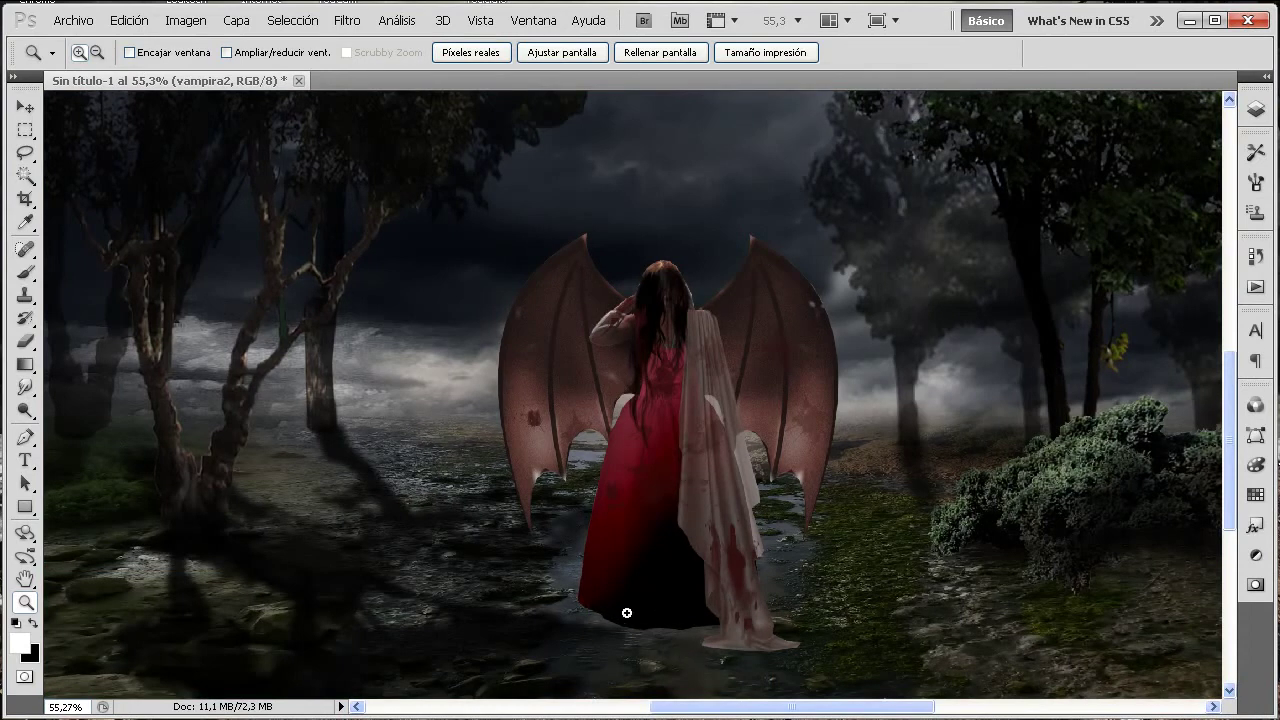
pyautogui.click(1255, 110)
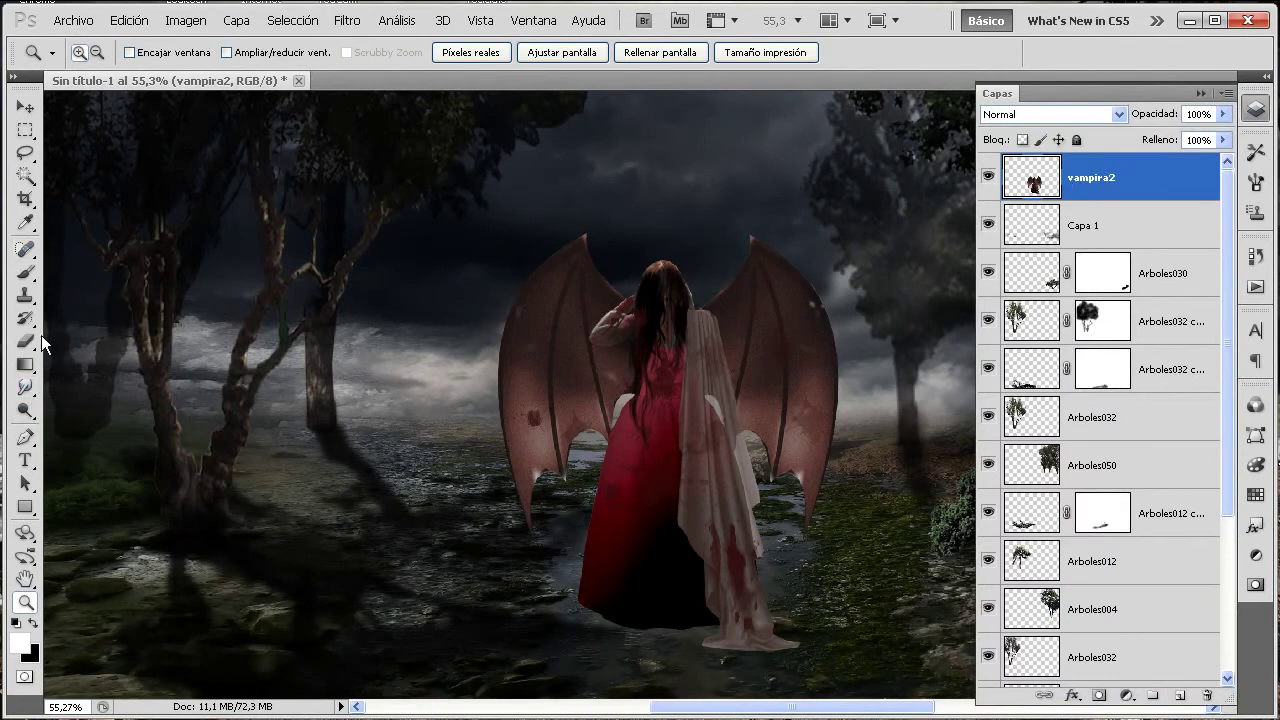
# - Smudge the dress hem into the ground with the Smudge tool at 45% strength
pyautogui.moveTo(27, 390); pyautogui.dragTo(103, 428)
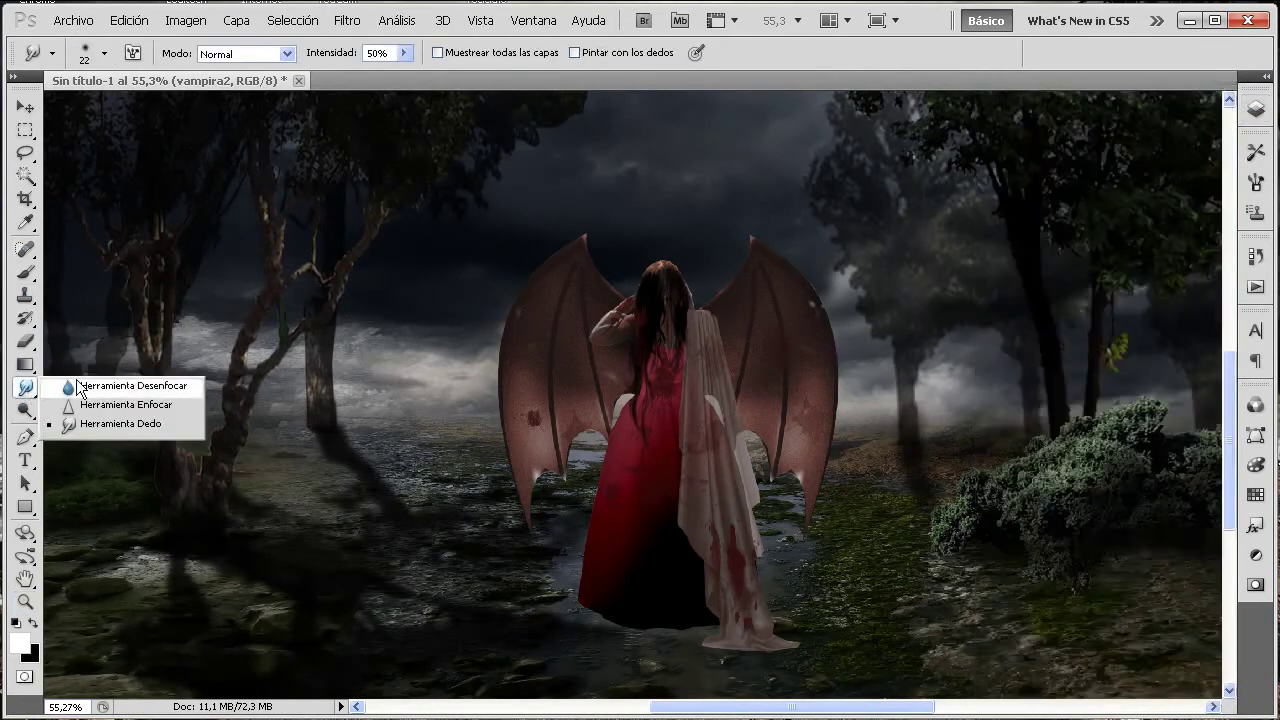
pyautogui.click(403, 52)
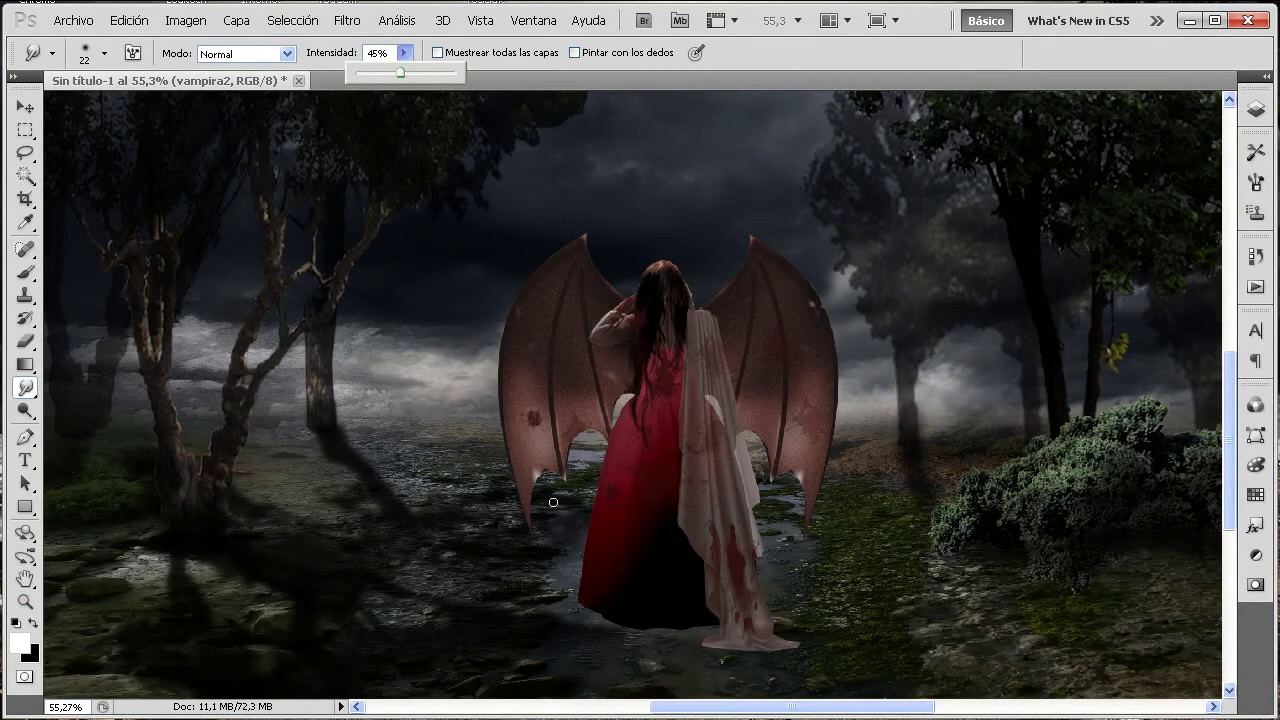
pyautogui.click(715, 641)
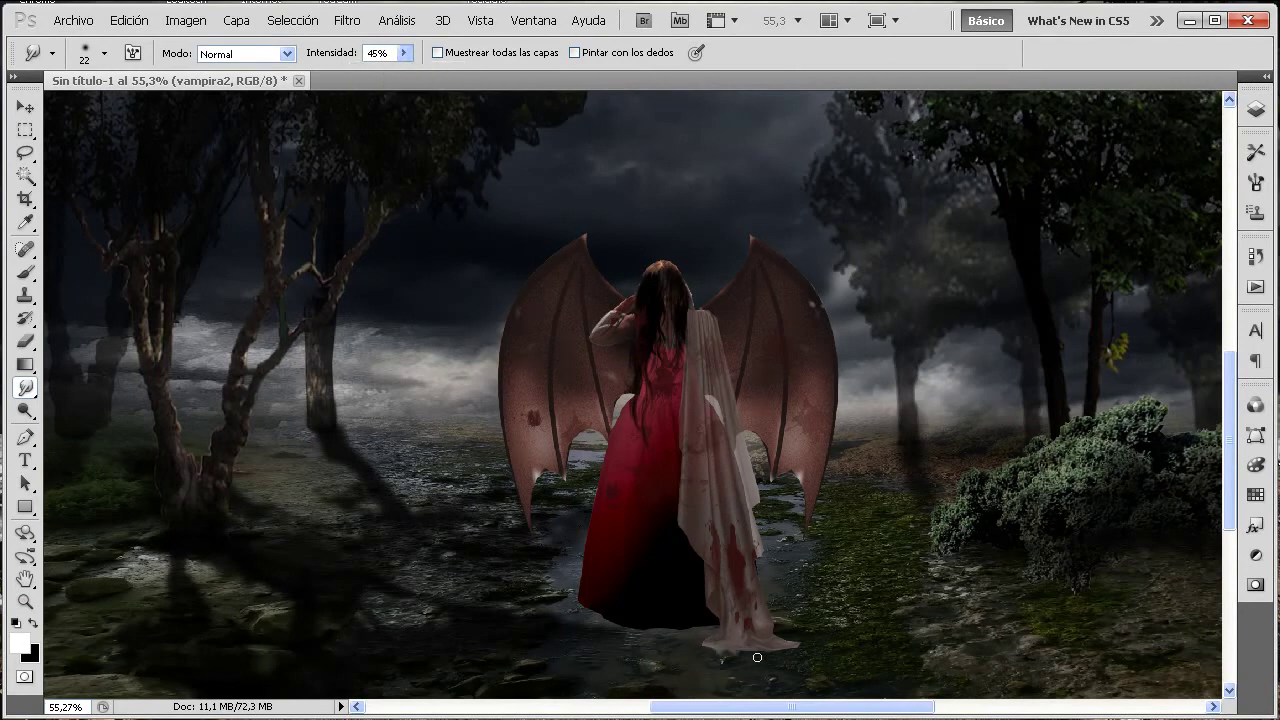
pyautogui.moveTo(737, 644); pyautogui.dragTo(740, 650)
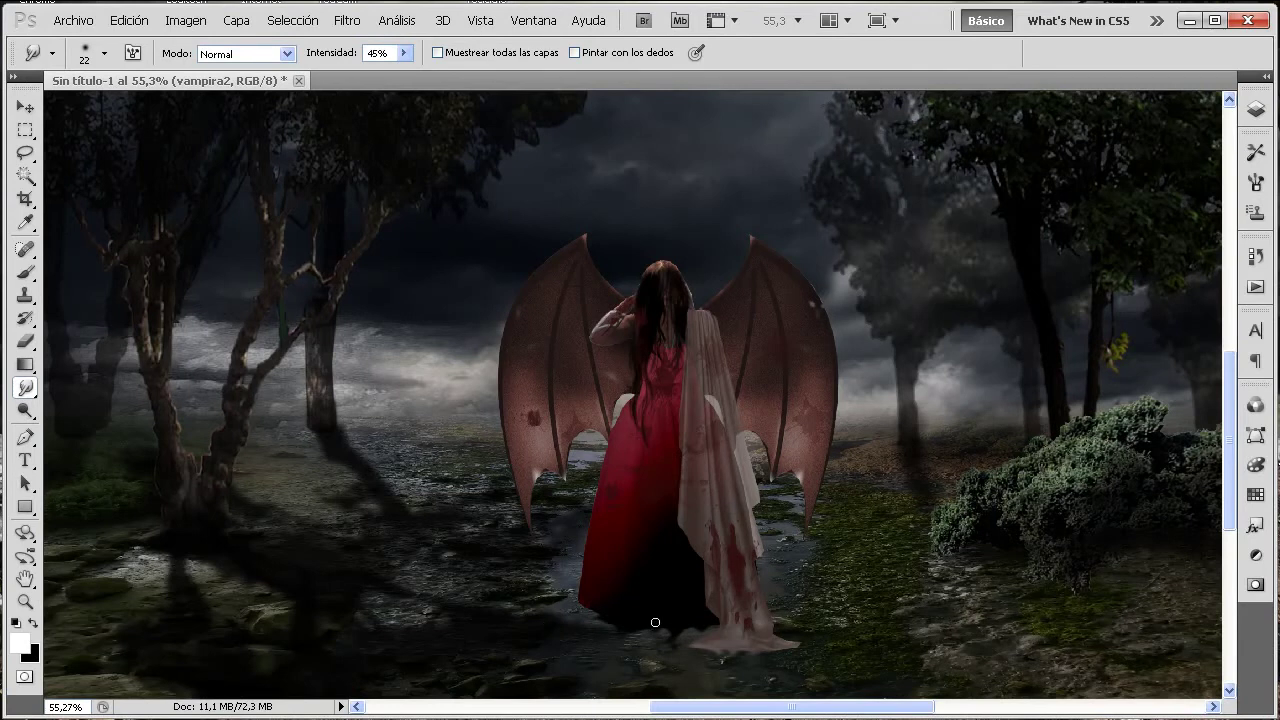
pyautogui.moveTo(631, 627)
pyautogui.mouseDown()
pyautogui.moveTo(677, 641)
pyautogui.moveTo(569, 619)
pyautogui.mouseUp()
# - Reduce the smudge brush size to 8 px
pyautogui.rightClick(704, 654)
pyautogui.moveTo(735, 691); pyautogui.dragTo(722, 691)
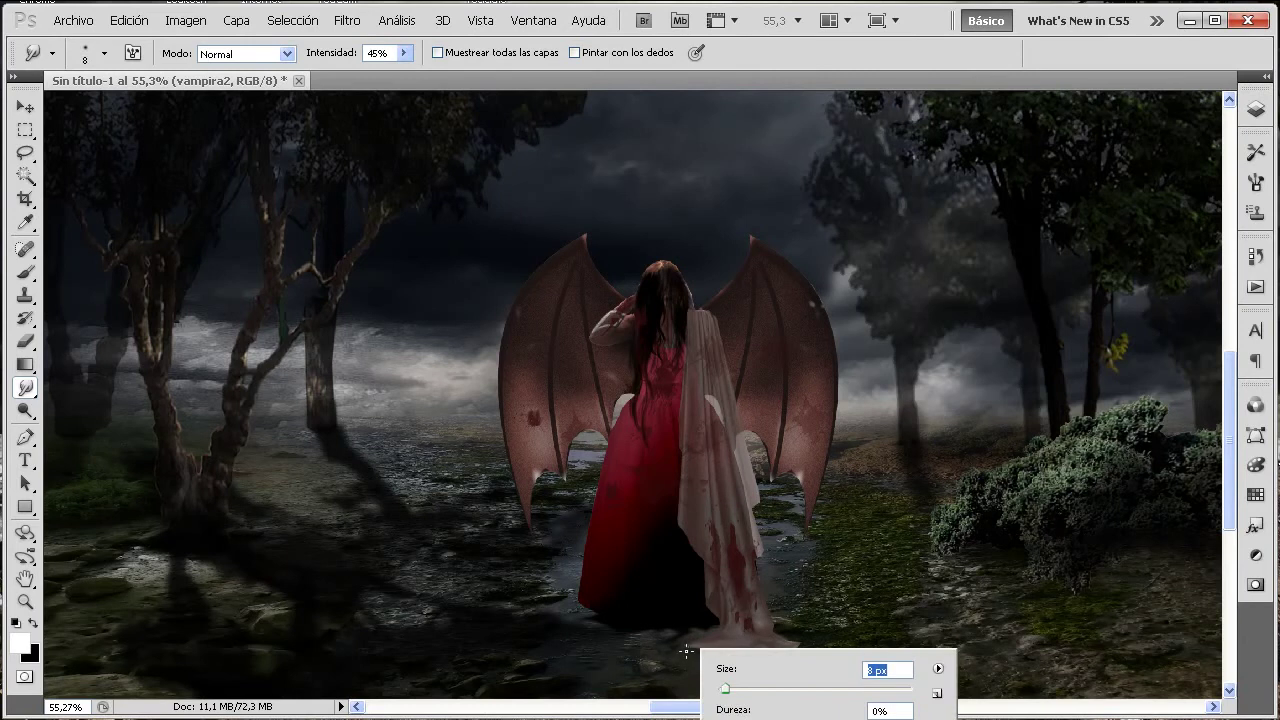
pyautogui.click(686, 651)
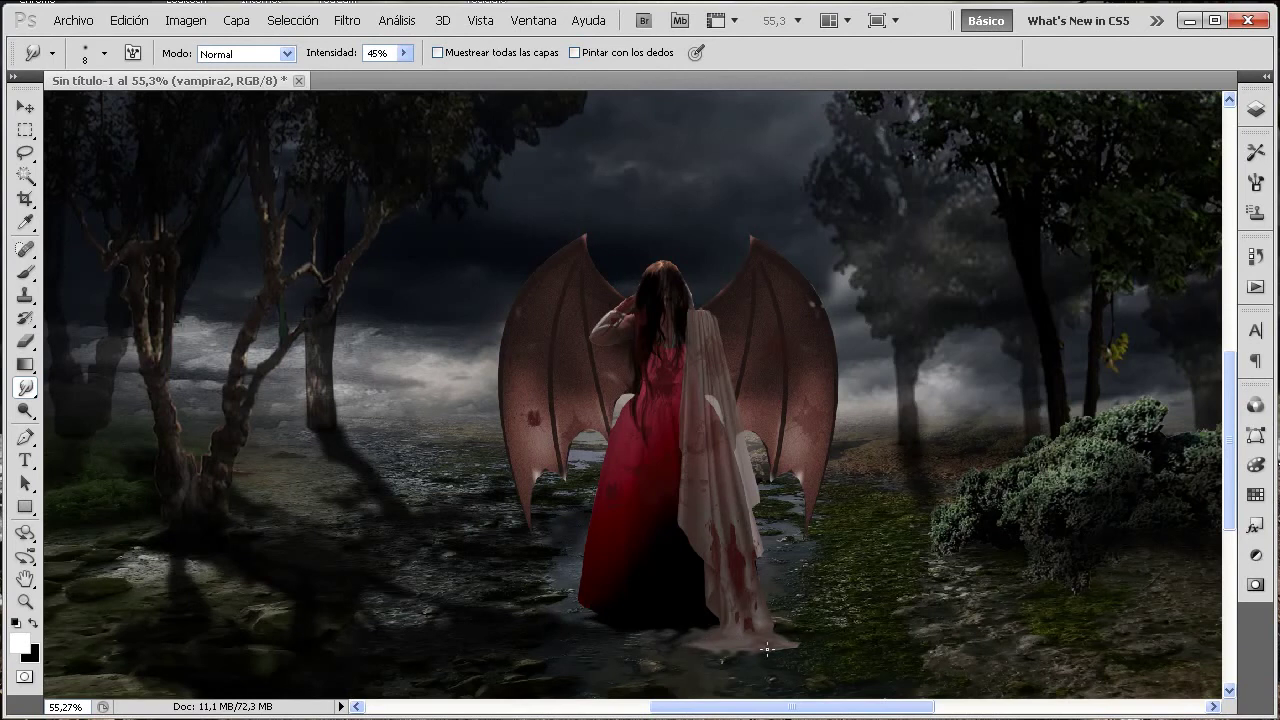
# - Add a layer mask to vampira2 and pick a soft round 11 px brush
pyautogui.click(1256, 110)
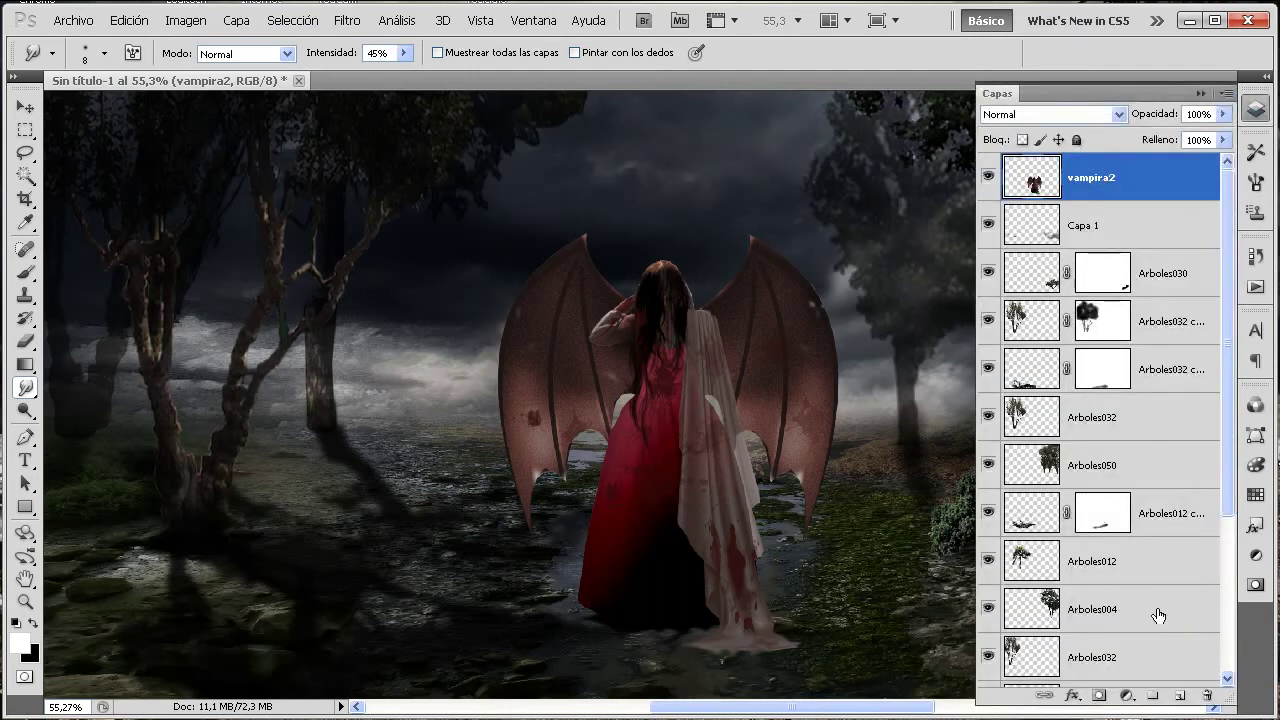
pyautogui.click(1098, 695)
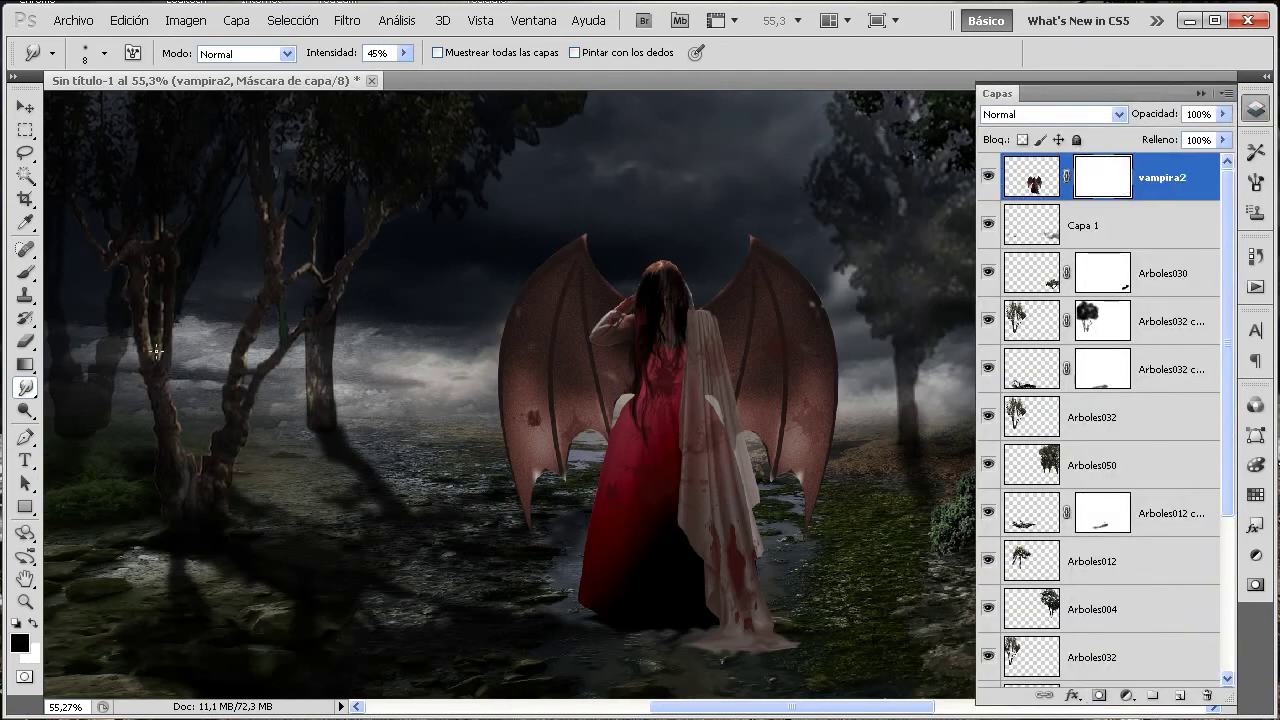
pyautogui.click(25, 272)
pyautogui.click(103, 57)
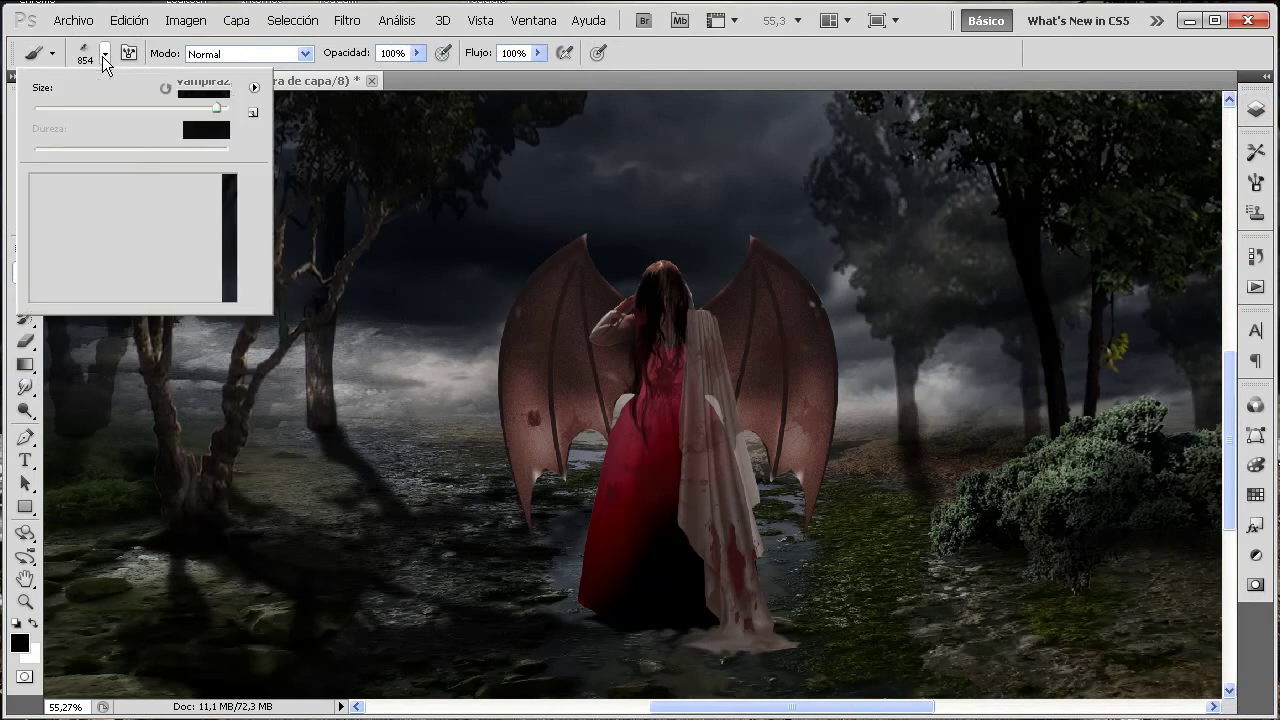
pyautogui.moveTo(235, 253); pyautogui.dragTo(230, 188)
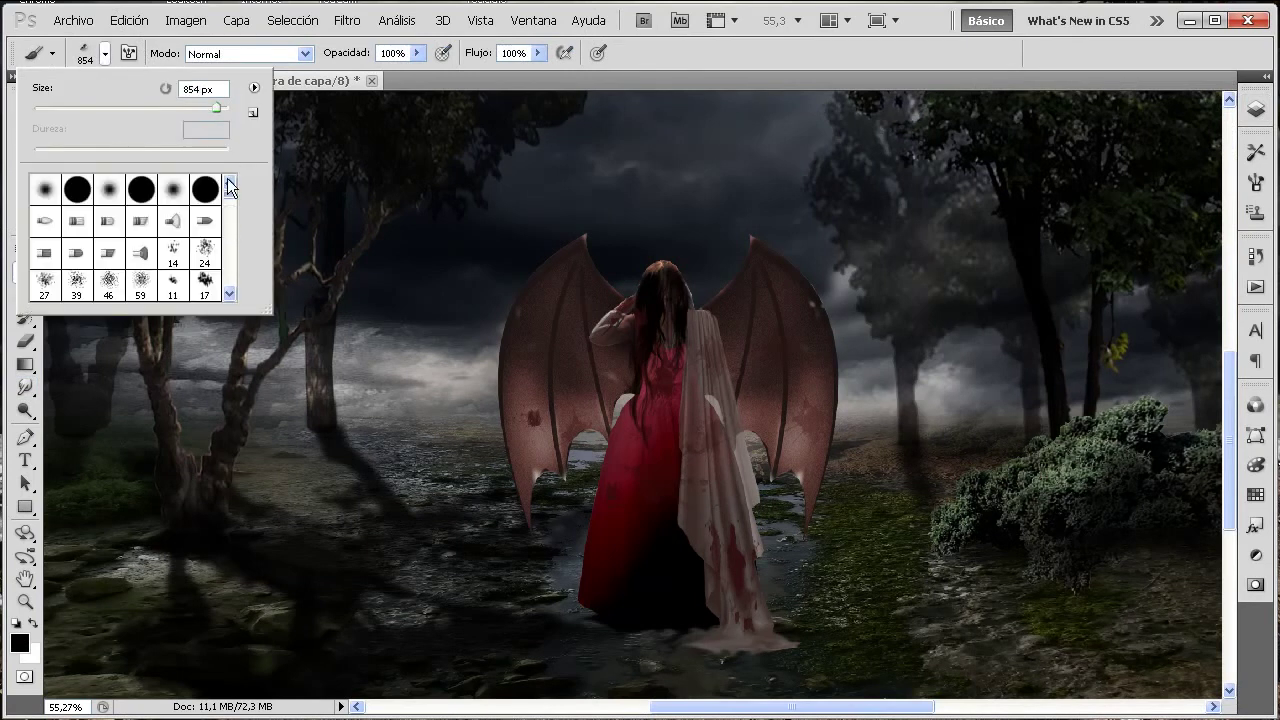
pyautogui.click(38, 188)
pyautogui.click(44, 109)
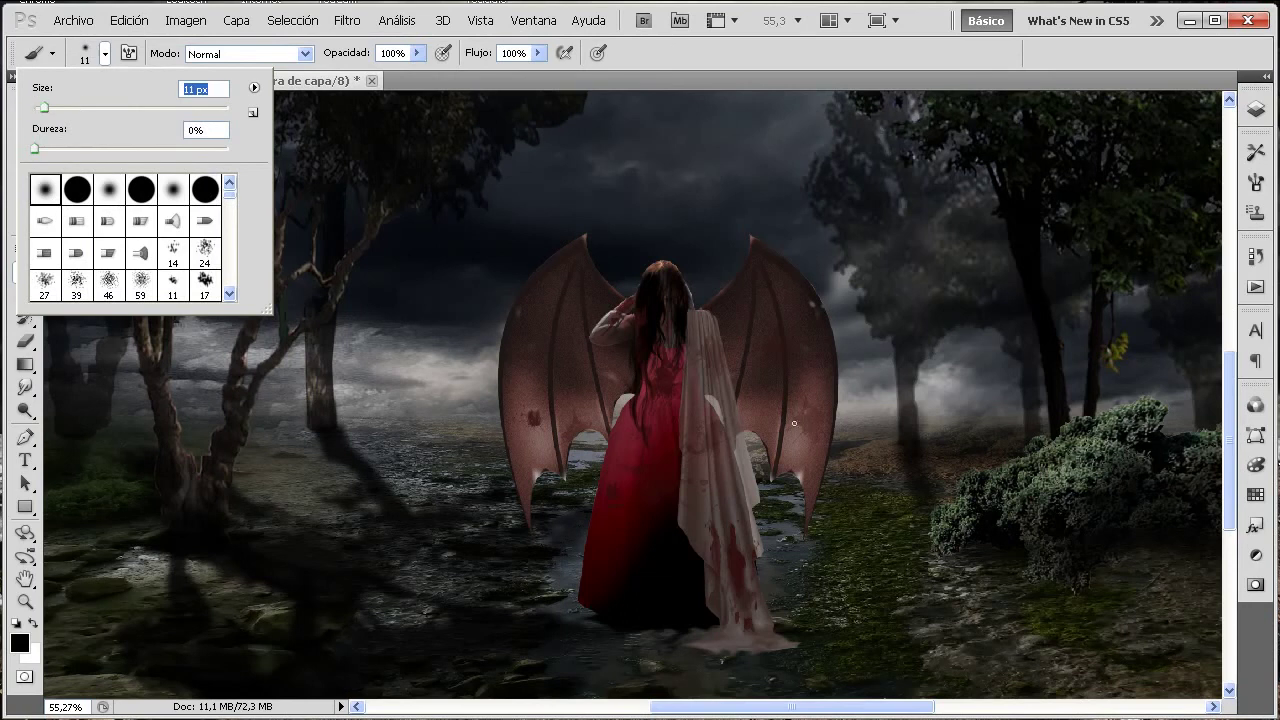
# - Zoom in, paint out the robe's lower-right tip on the mask, then zoom out
pyautogui.click(25, 601)
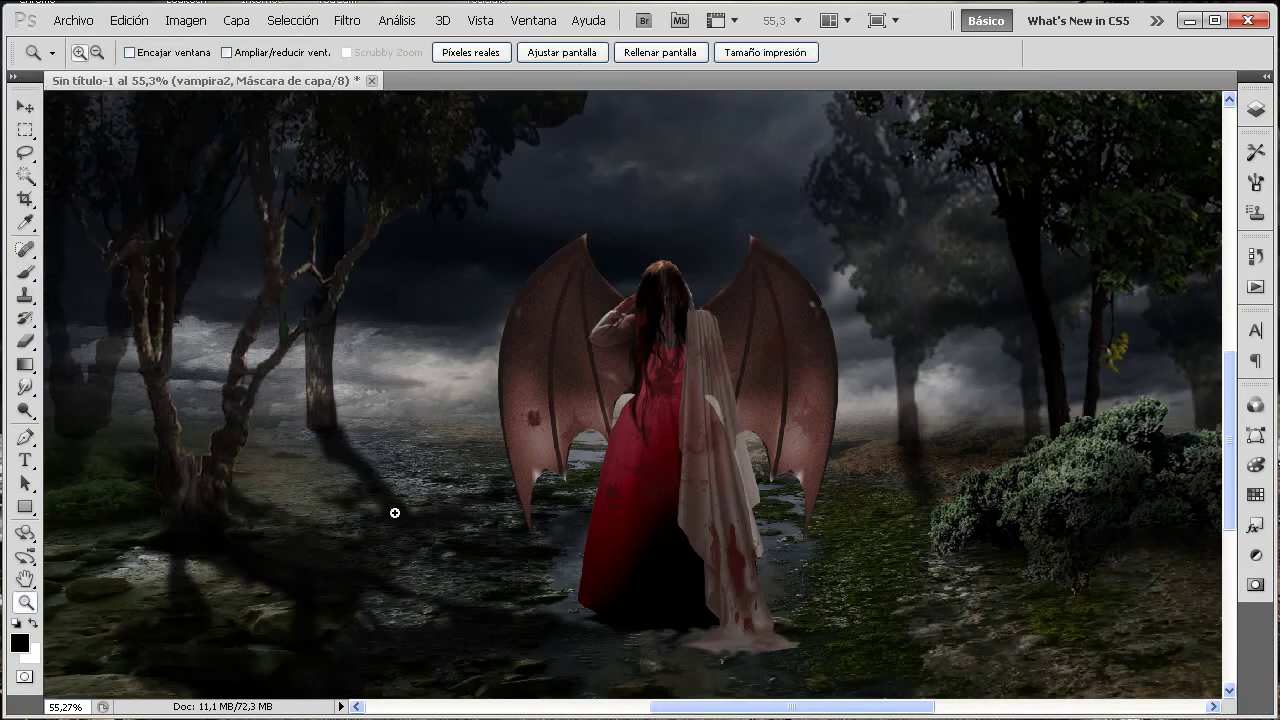
pyautogui.moveTo(660, 500)
pyautogui.mouseDown()
pyautogui.moveTo(768, 648)
pyautogui.moveTo(820, 585)
pyautogui.mouseUp()
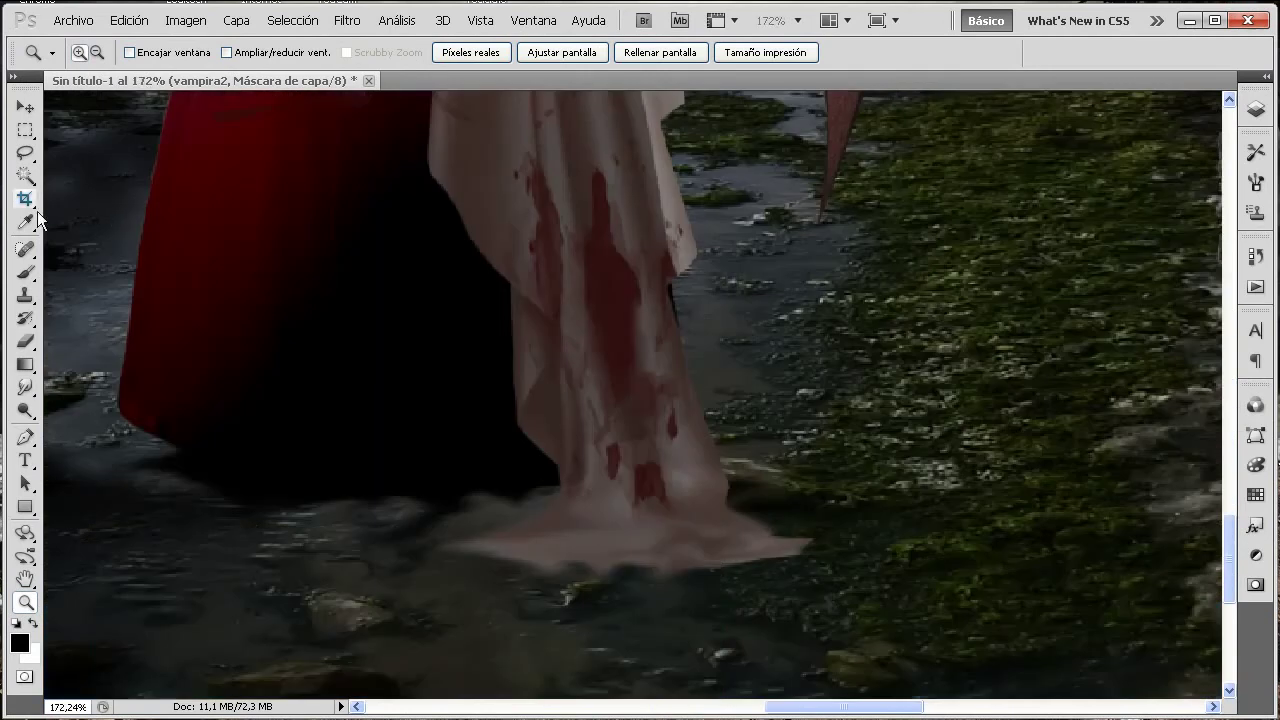
pyautogui.click(27, 272)
pyautogui.moveTo(792, 558)
pyautogui.mouseDown()
pyautogui.moveTo(811, 552)
pyautogui.moveTo(751, 543)
pyautogui.moveTo(731, 563)
pyautogui.moveTo(811, 534)
pyautogui.moveTo(771, 531)
pyautogui.moveTo(686, 586)
pyautogui.moveTo(689, 566)
pyautogui.moveTo(669, 577)
pyautogui.moveTo(716, 561)
pyautogui.mouseUp()
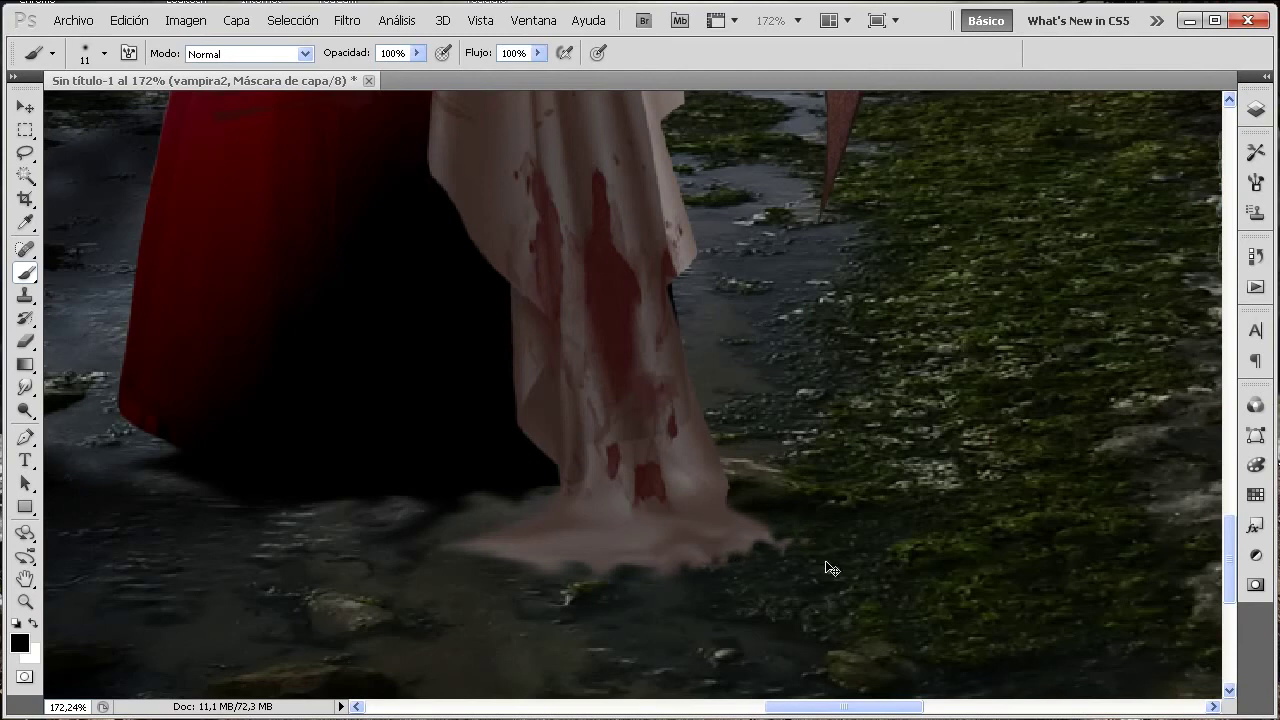
pyautogui.hotkey('ctrl', '-')
pyautogui.hotkey('ctrl', '-')
pyautogui.hotkey('ctrl', '-')
pyautogui.hotkey('ctrl', '-')
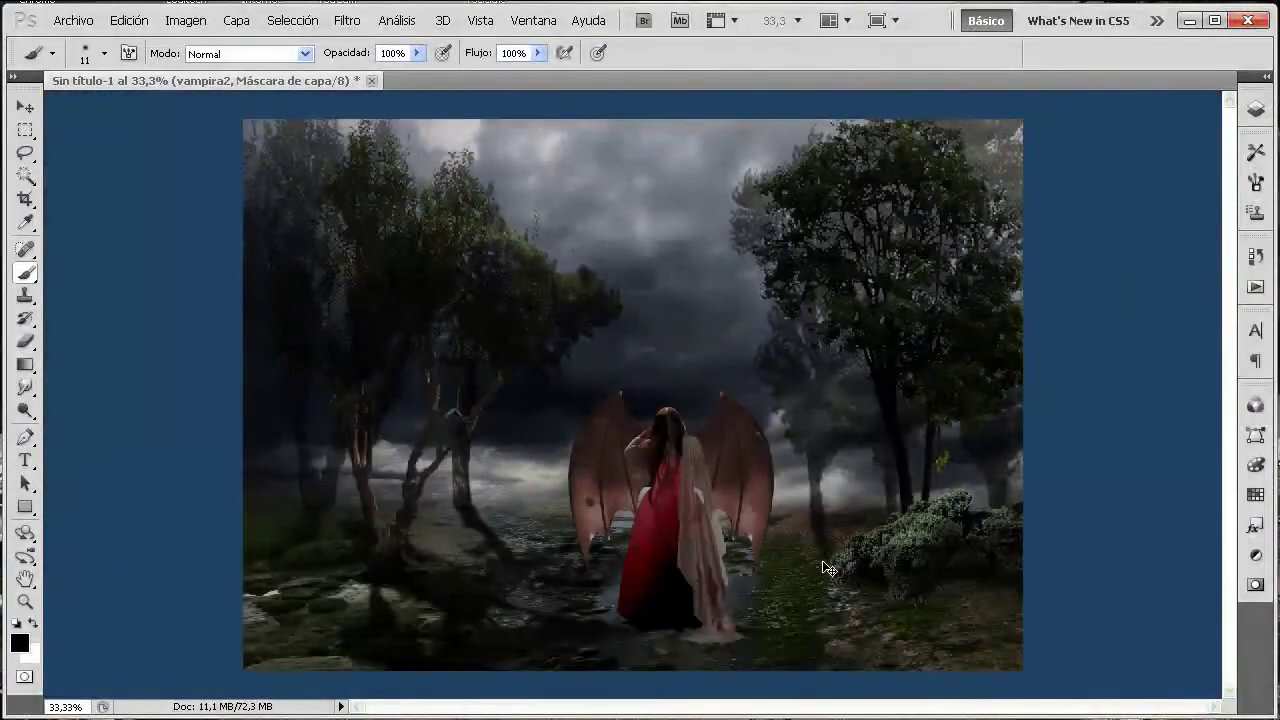
# - Duplicate the vampira2 layer and flip the copy vertically
pyautogui.click(1256, 108)
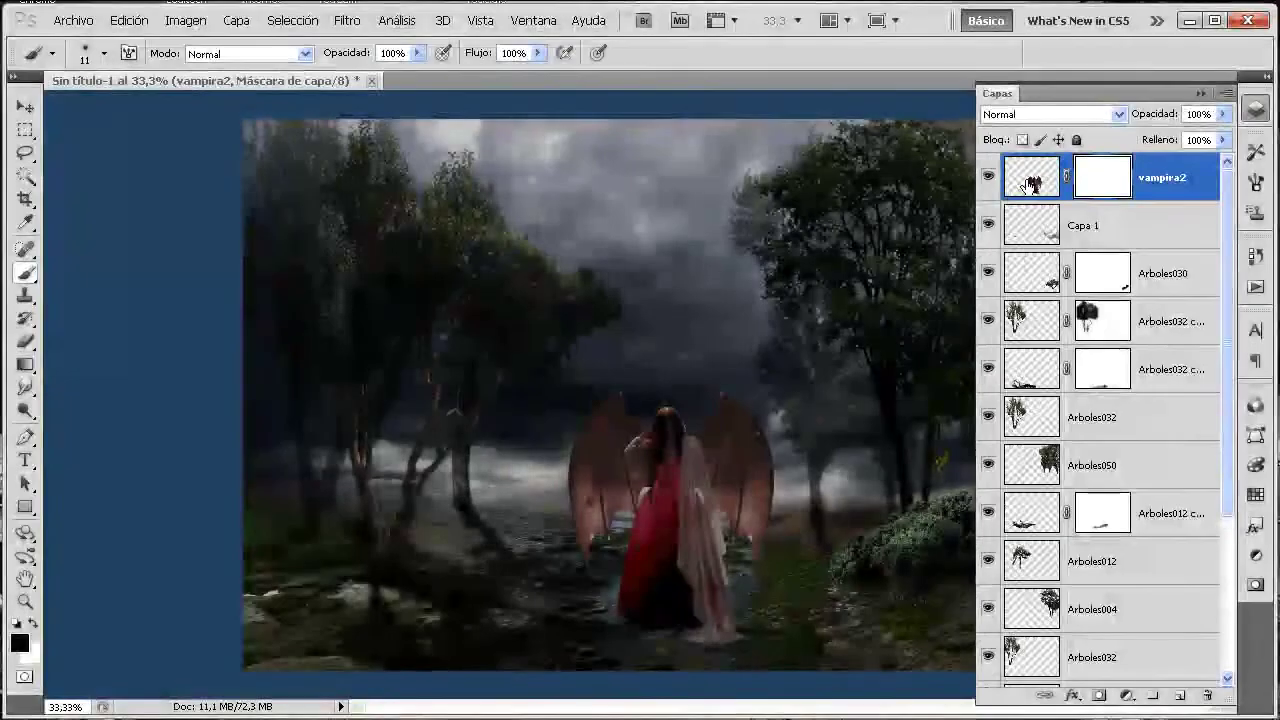
pyautogui.click(1030, 183)
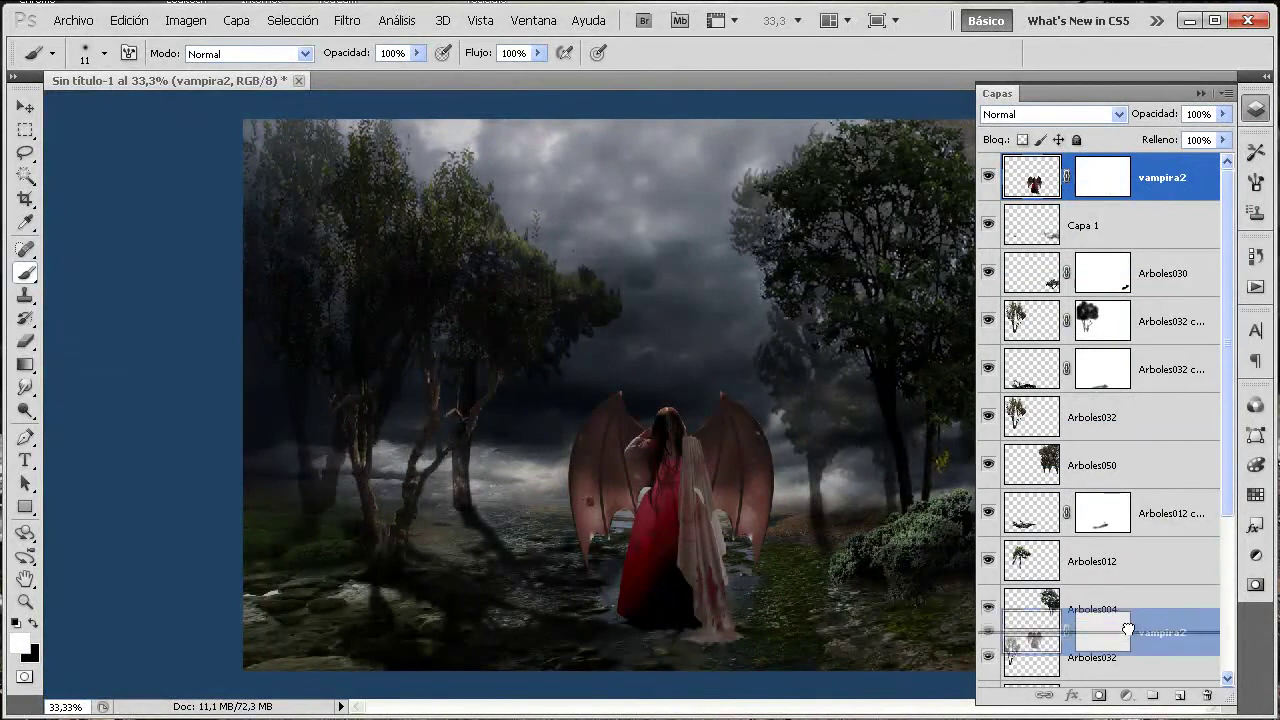
pyautogui.moveTo(1138, 454); pyautogui.dragTo(1178, 697)
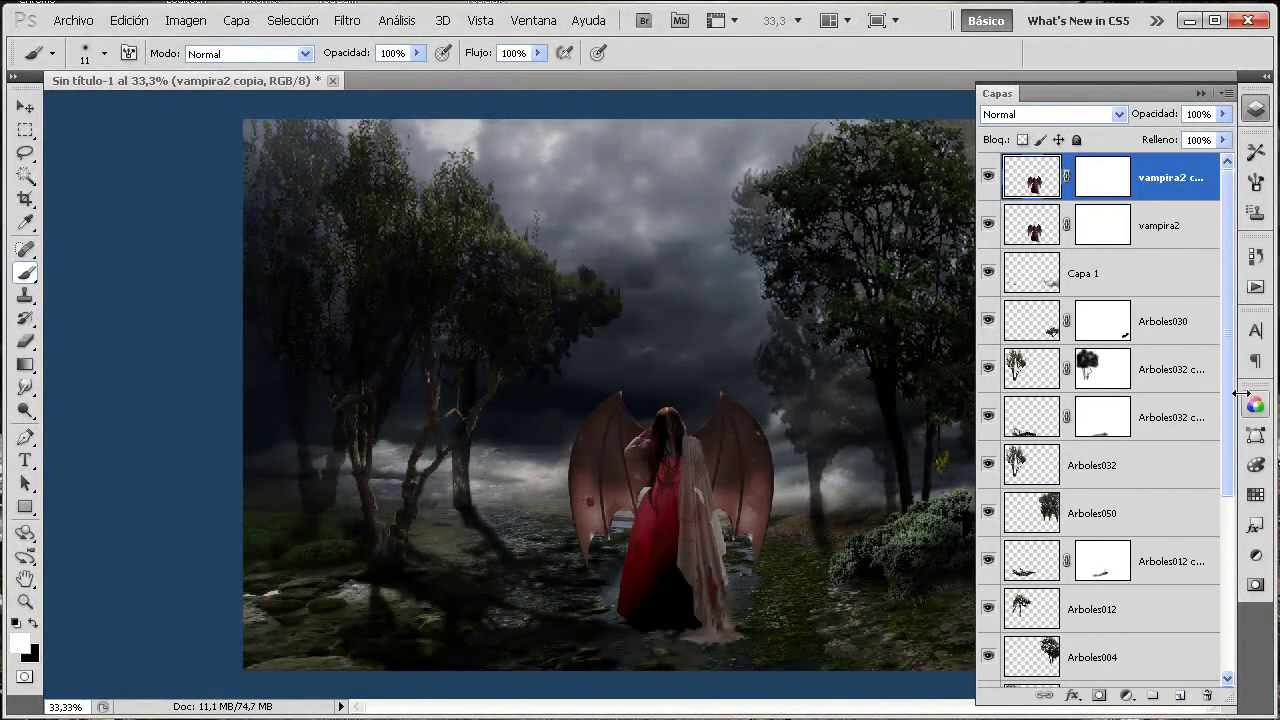
pyautogui.click(129, 20)
pyautogui.moveTo(151, 357)
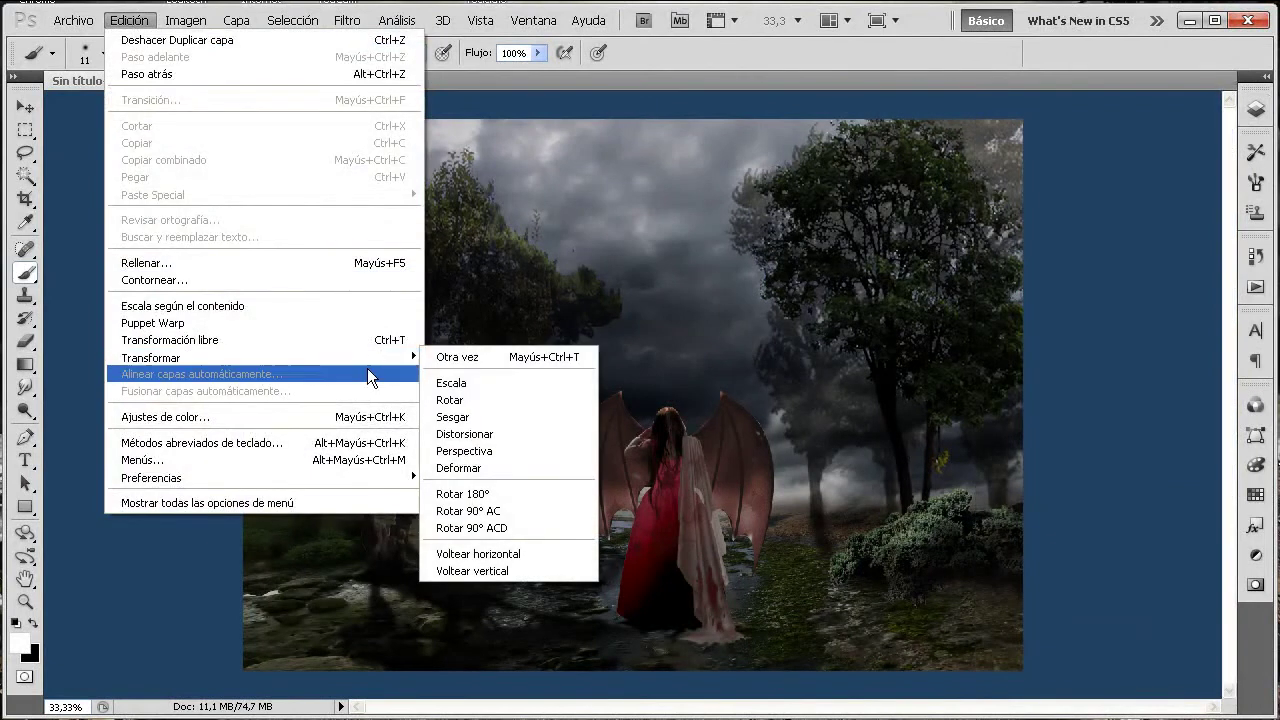
pyautogui.click(535, 571)
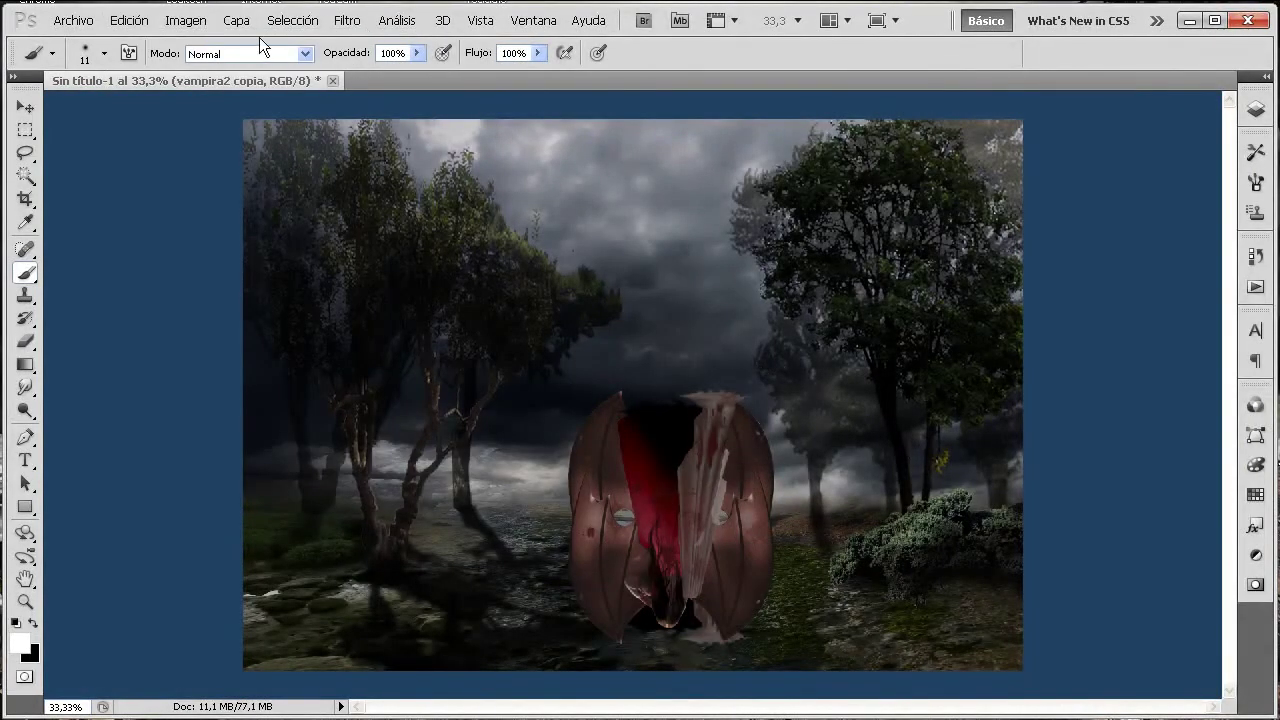
# - Darken the copy to solid black with Tono/saturación Luminosidad -100
pyautogui.click(204, 21)
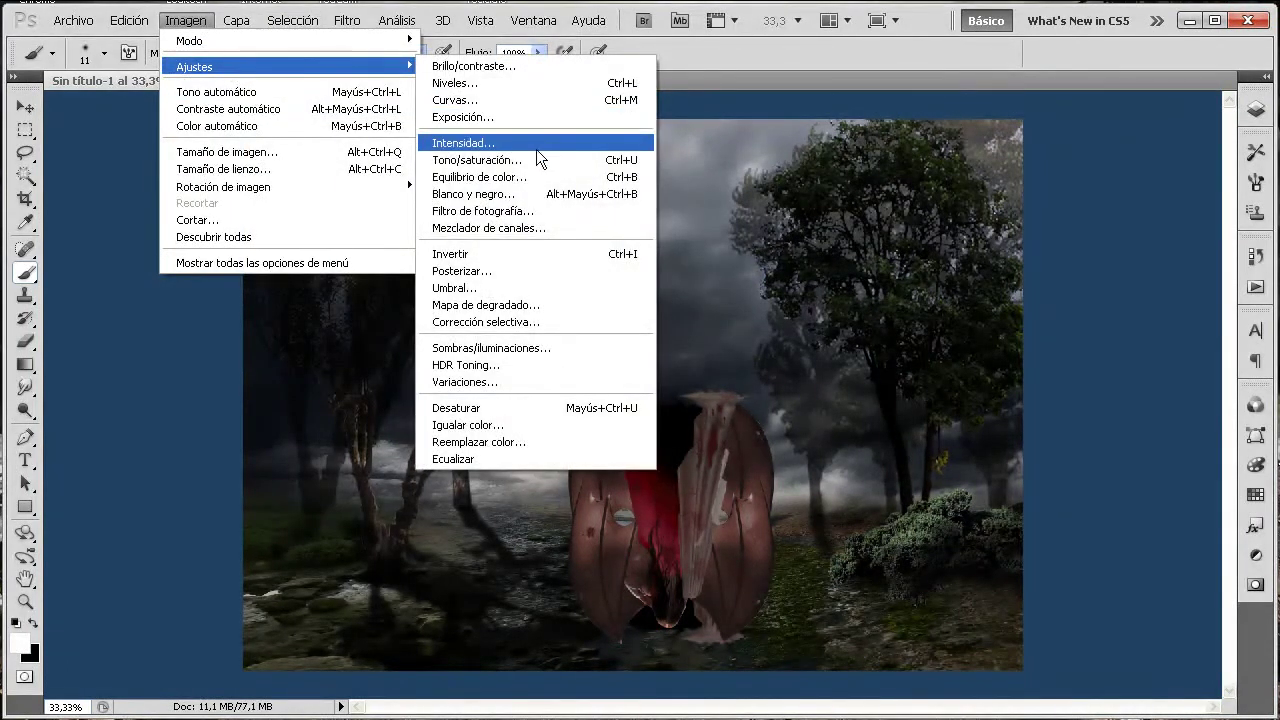
pyautogui.click(550, 162)
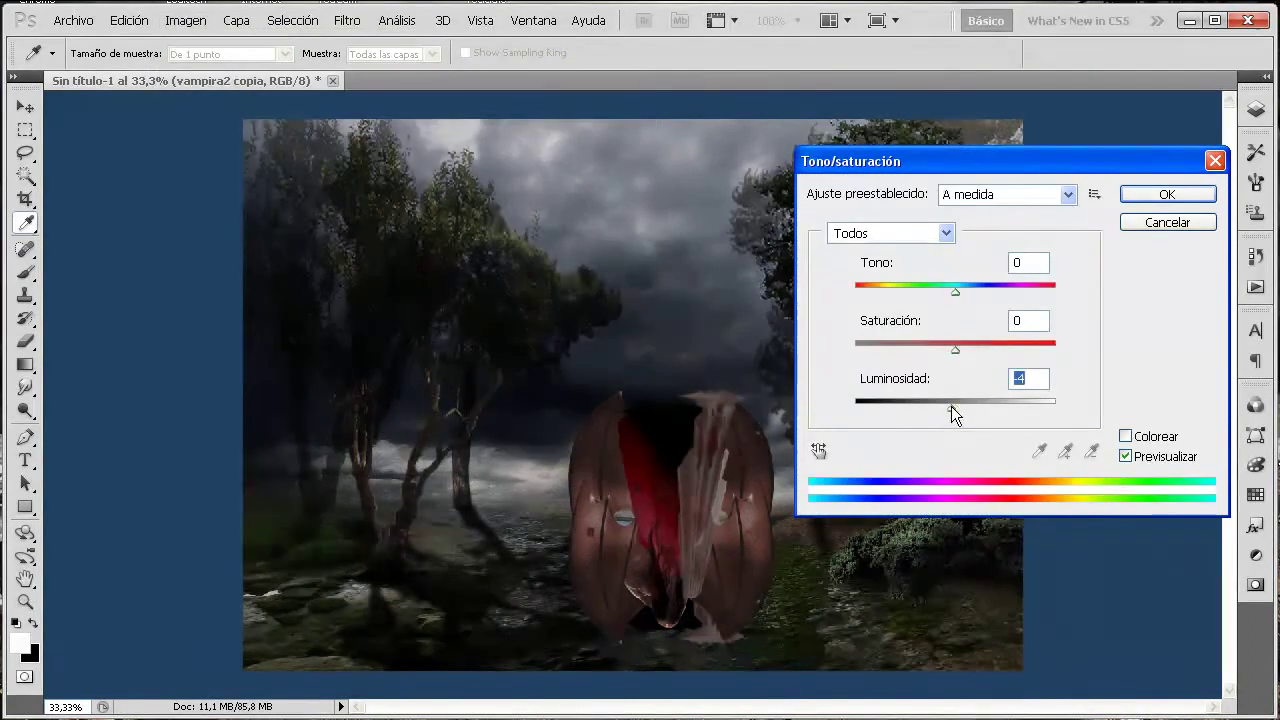
pyautogui.moveTo(951, 408); pyautogui.dragTo(852, 411)
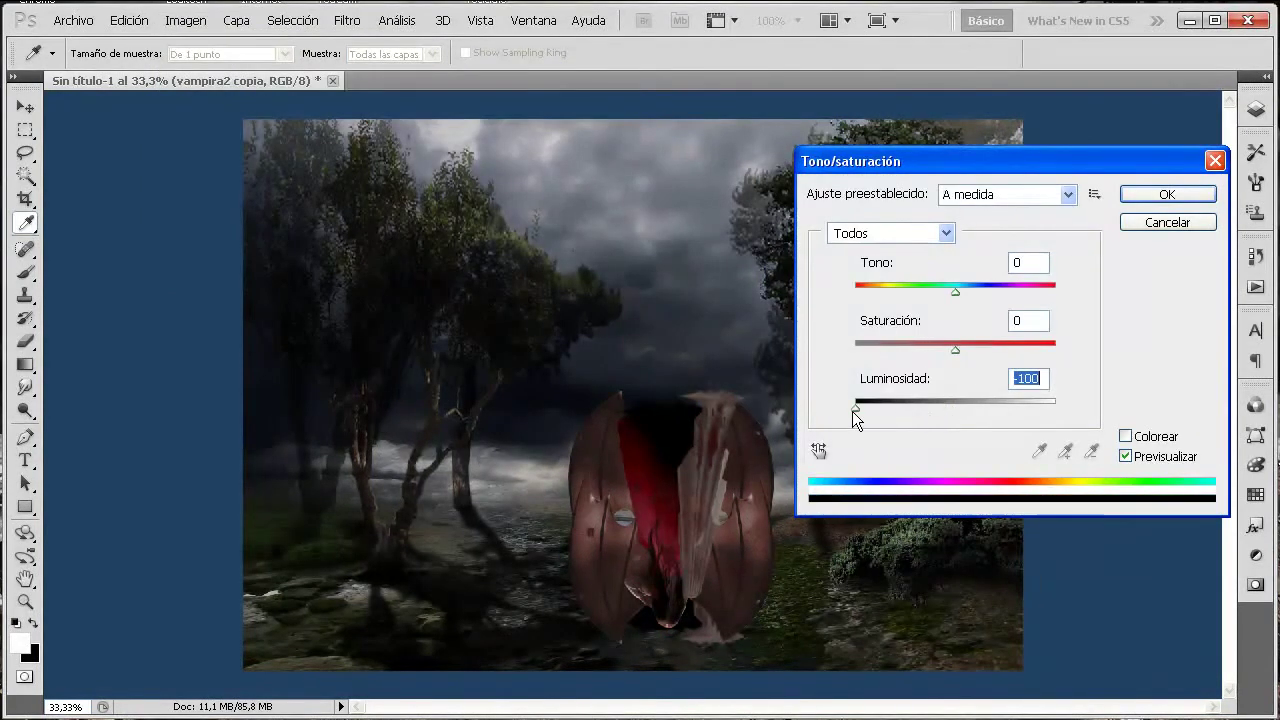
pyautogui.click(1139, 200)
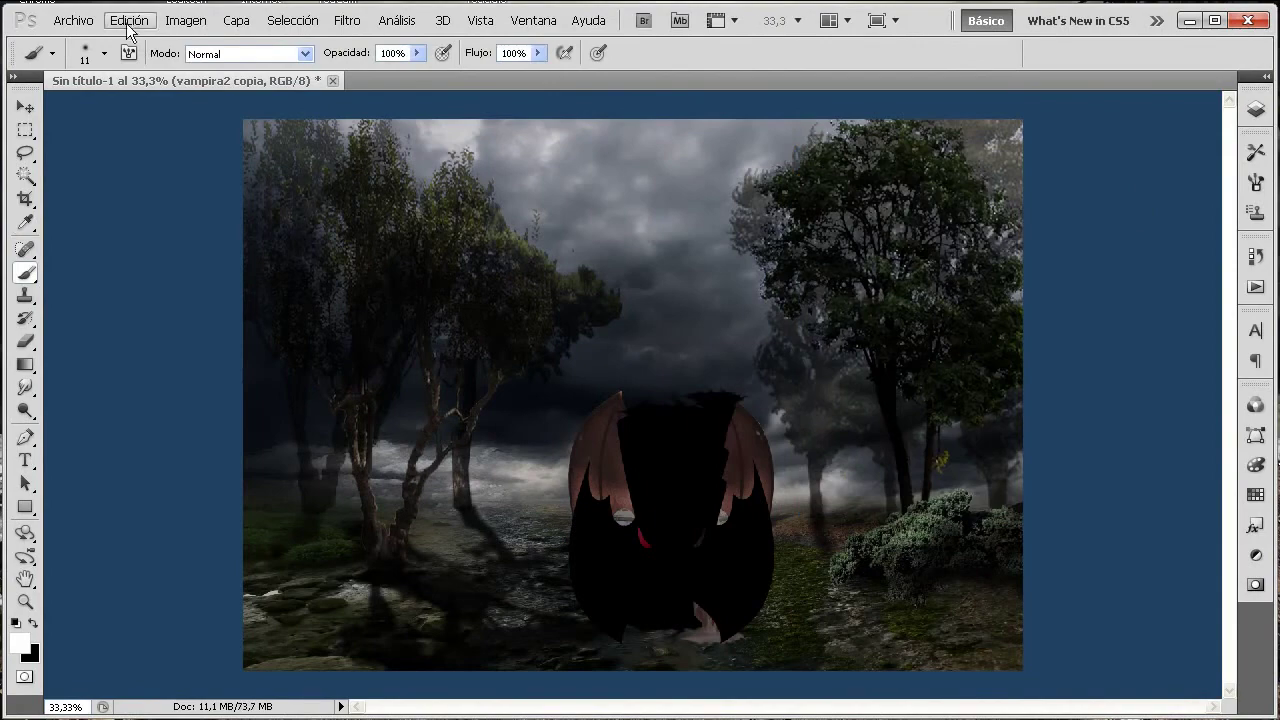
pyautogui.click(129, 20)
# - Free-transform the black copy into a flattened, skewed shadow lying below her feet
pyautogui.click(242, 340)
pyautogui.moveTo(686, 381); pyautogui.dragTo(687, 511)
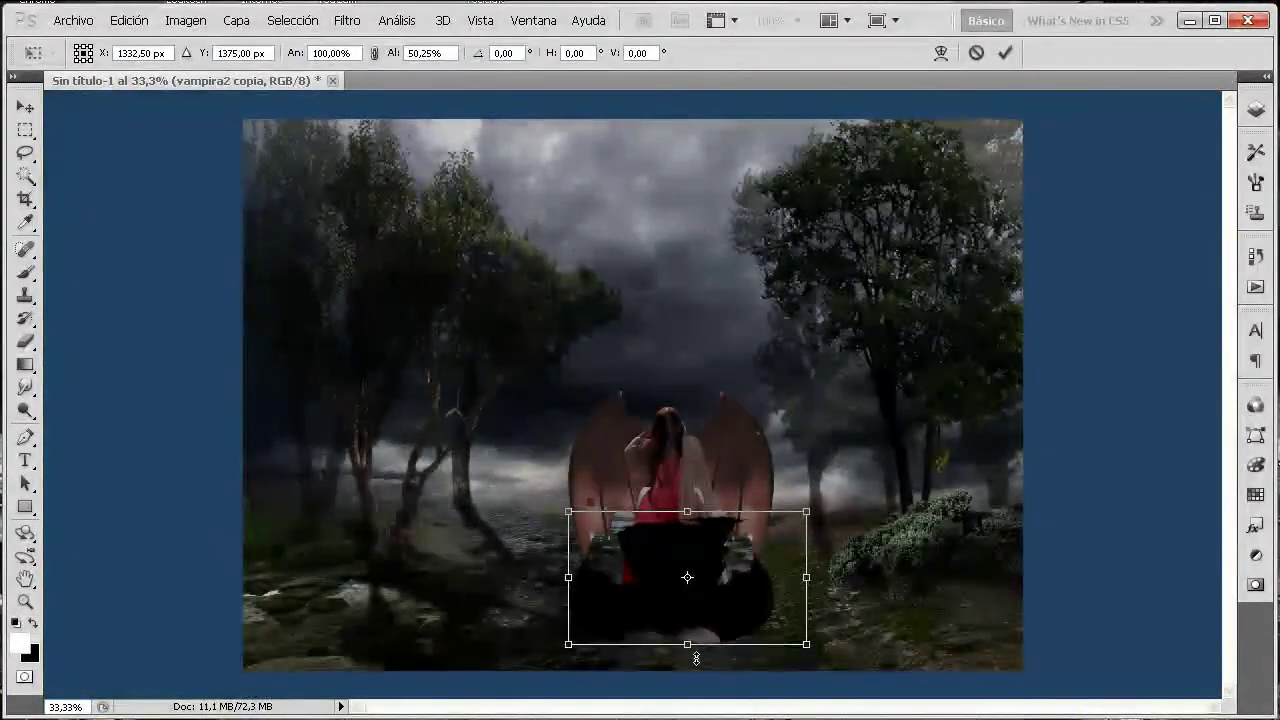
pyautogui.moveTo(698, 652); pyautogui.dragTo(698, 678)
pyautogui.moveTo(760, 590); pyautogui.dragTo(760, 606)
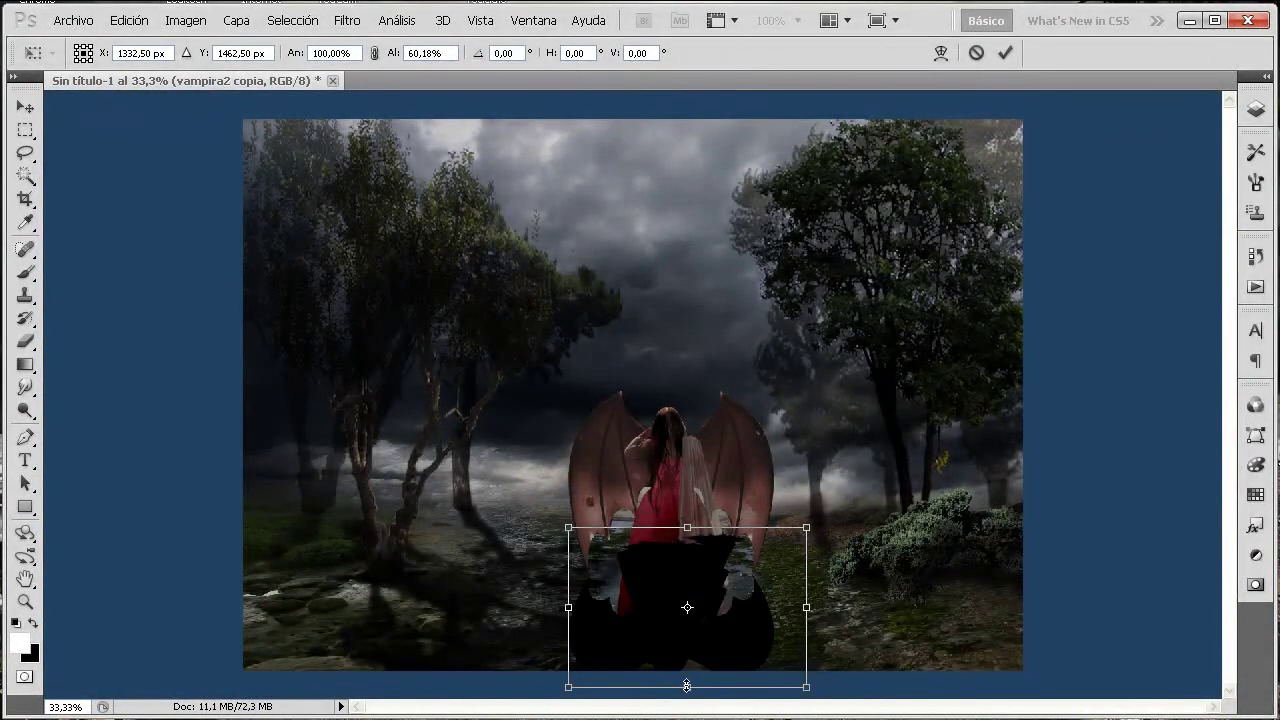
pyautogui.moveTo(686, 685); pyautogui.dragTo(706, 602)
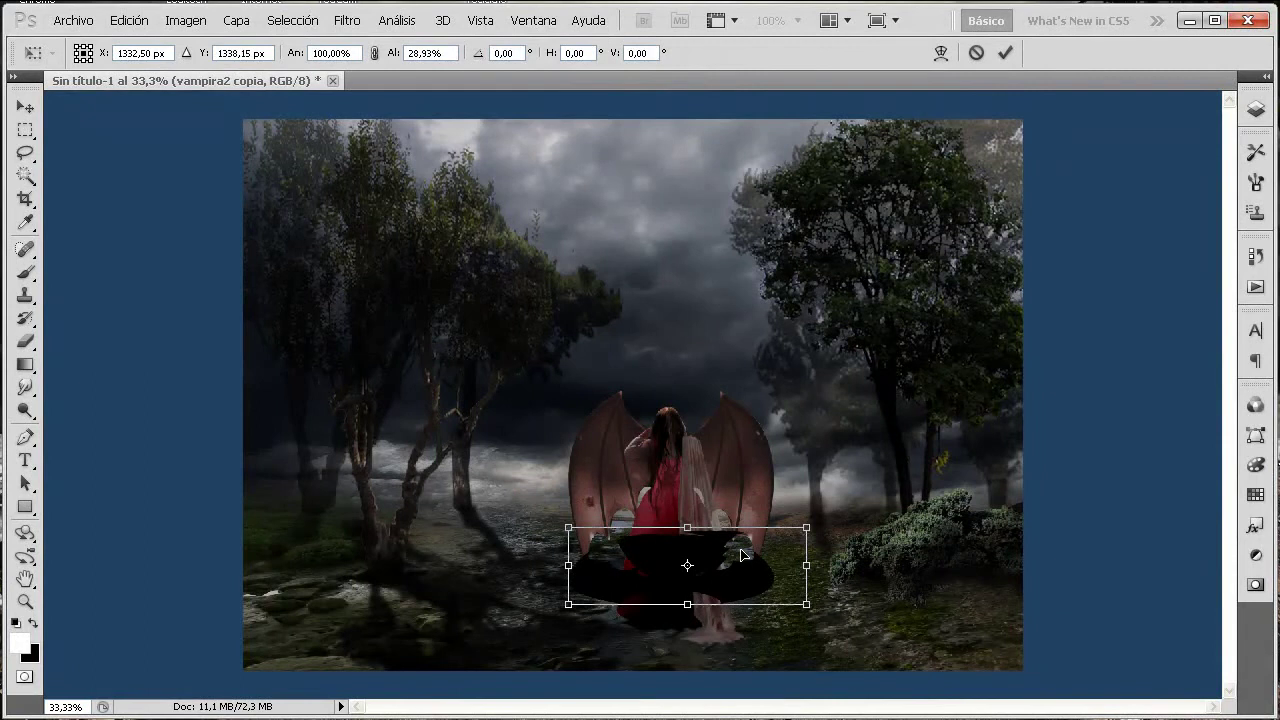
pyautogui.moveTo(742, 555); pyautogui.dragTo(742, 633)
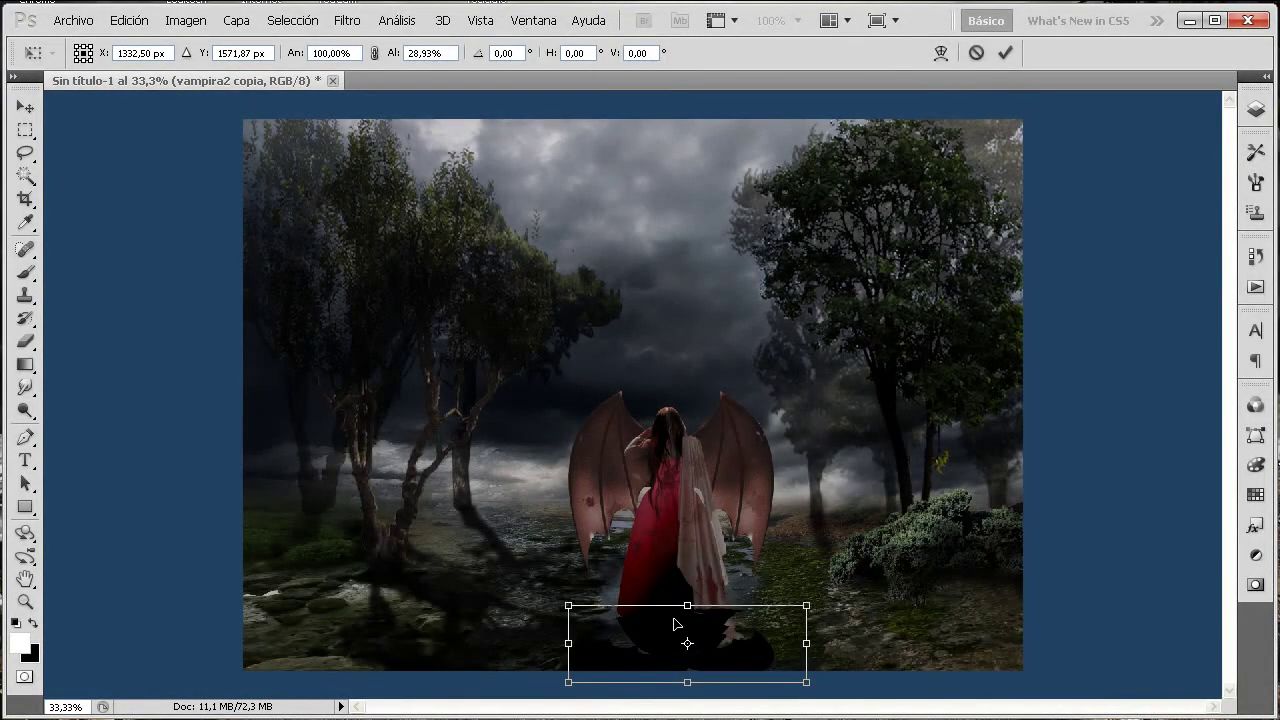
pyautogui.moveTo(570, 610); pyautogui.dragTo(577, 611)
pyautogui.moveTo(807, 684); pyautogui.dragTo(905, 682)
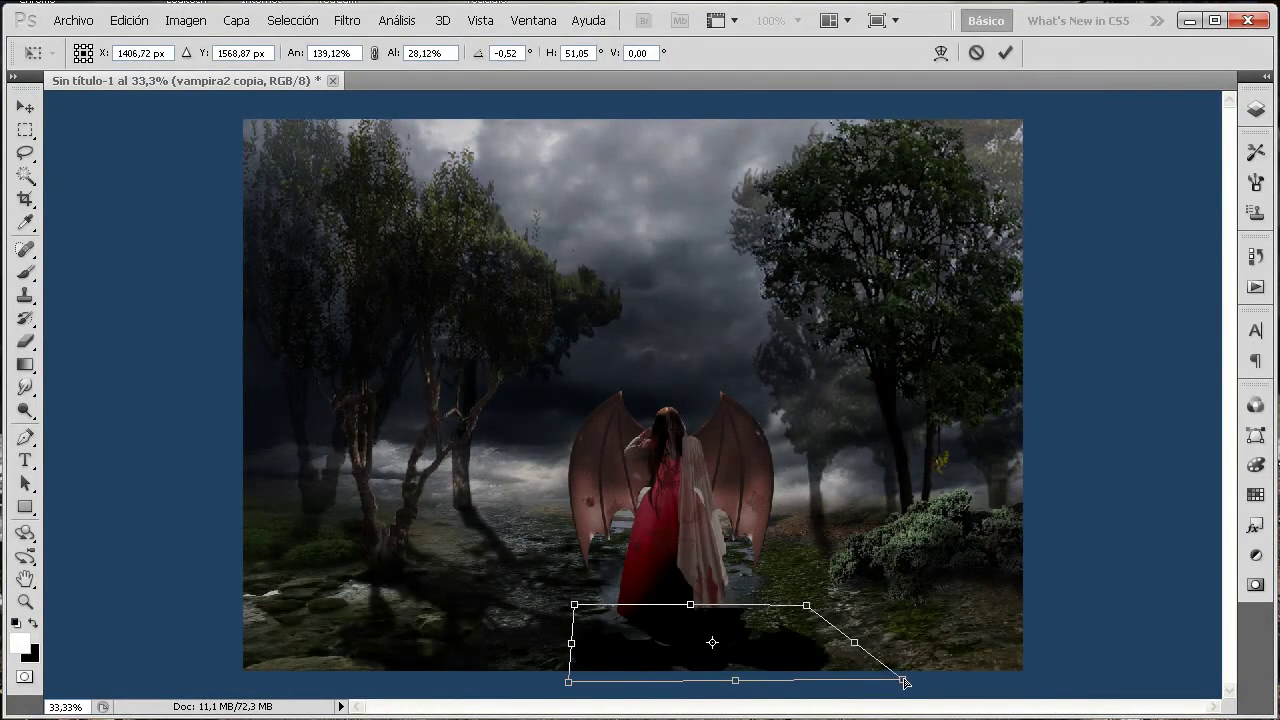
pyautogui.moveTo(573, 684); pyautogui.dragTo(582, 682)
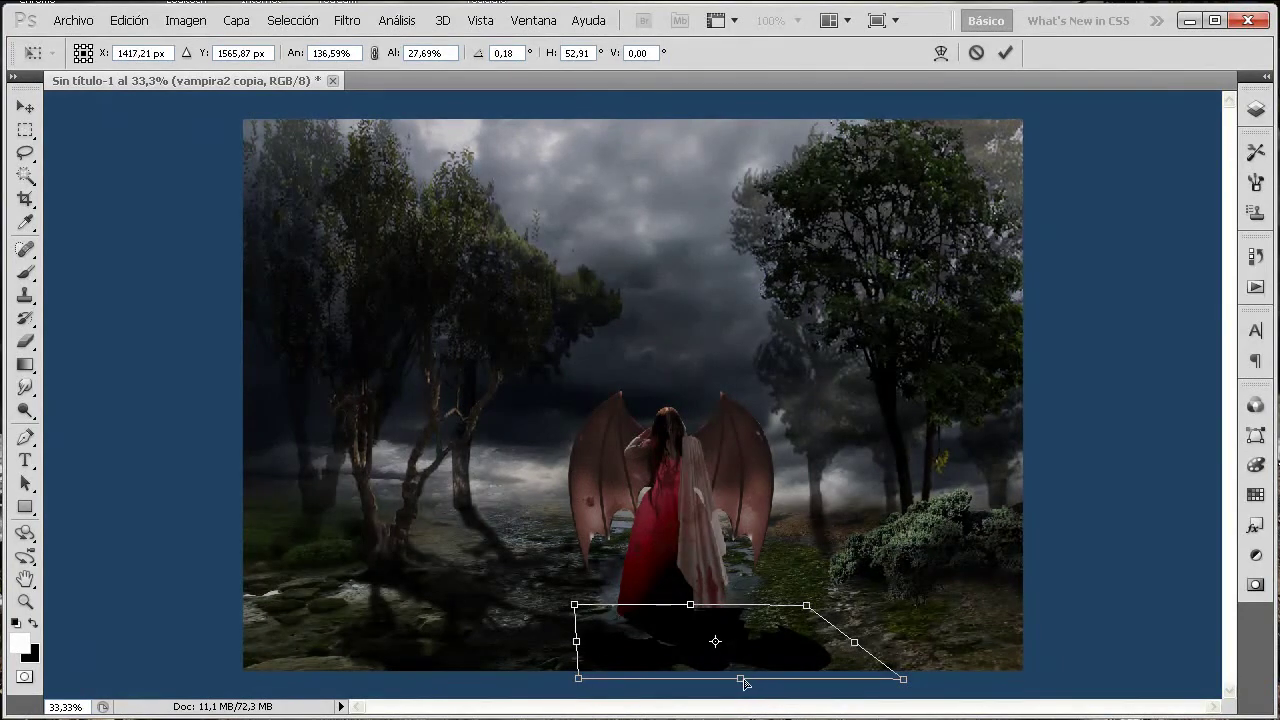
pyautogui.moveTo(744, 683); pyautogui.dragTo(740, 692)
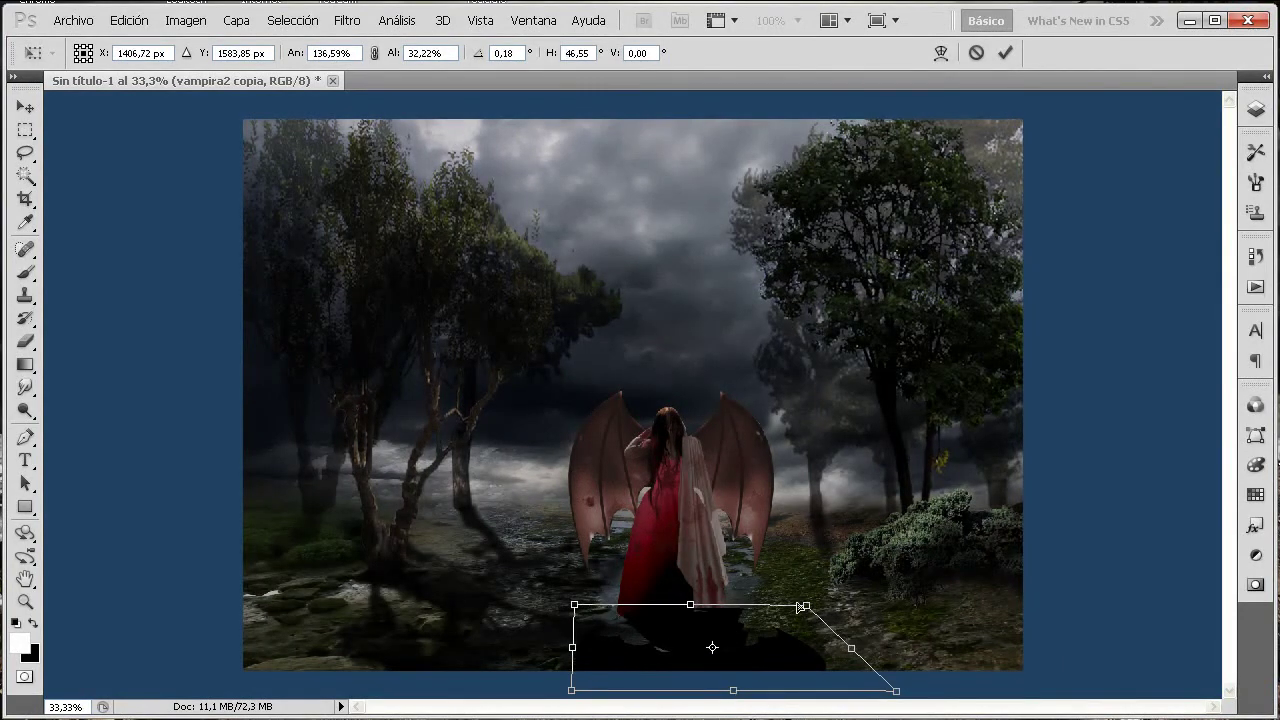
pyautogui.moveTo(806, 606); pyautogui.dragTo(789, 611)
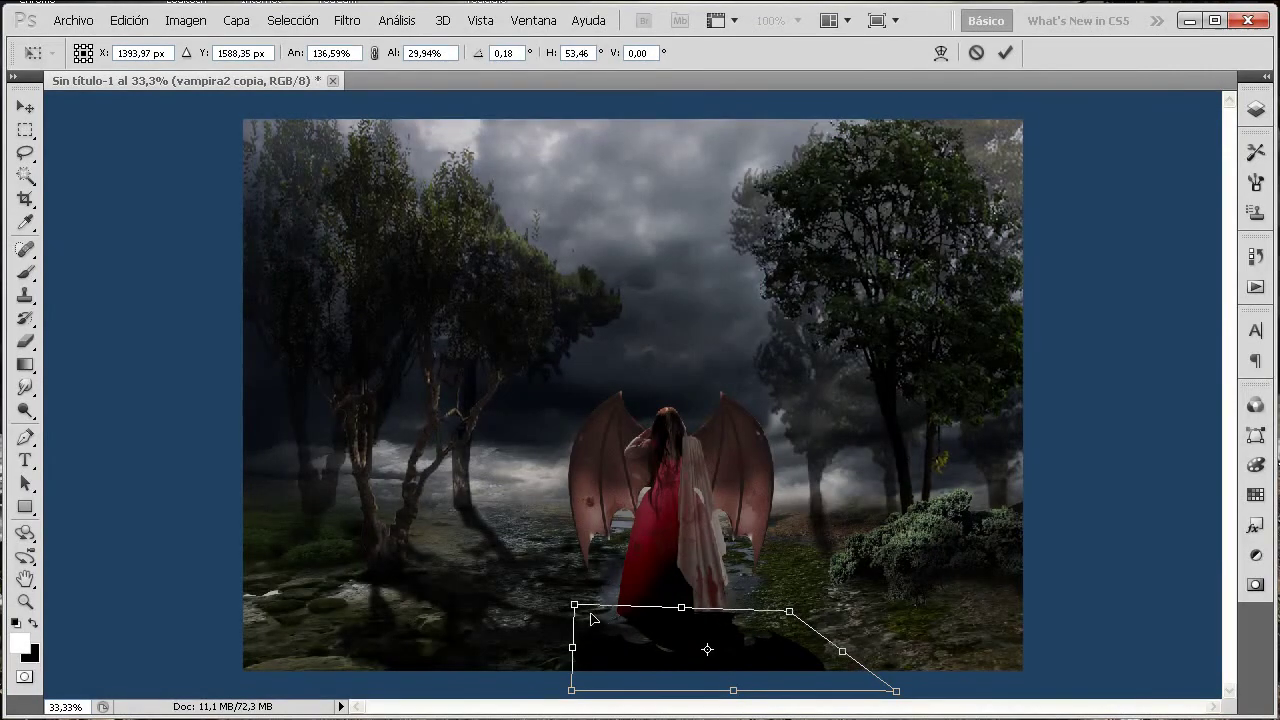
pyautogui.moveTo(578, 611); pyautogui.dragTo(580, 617)
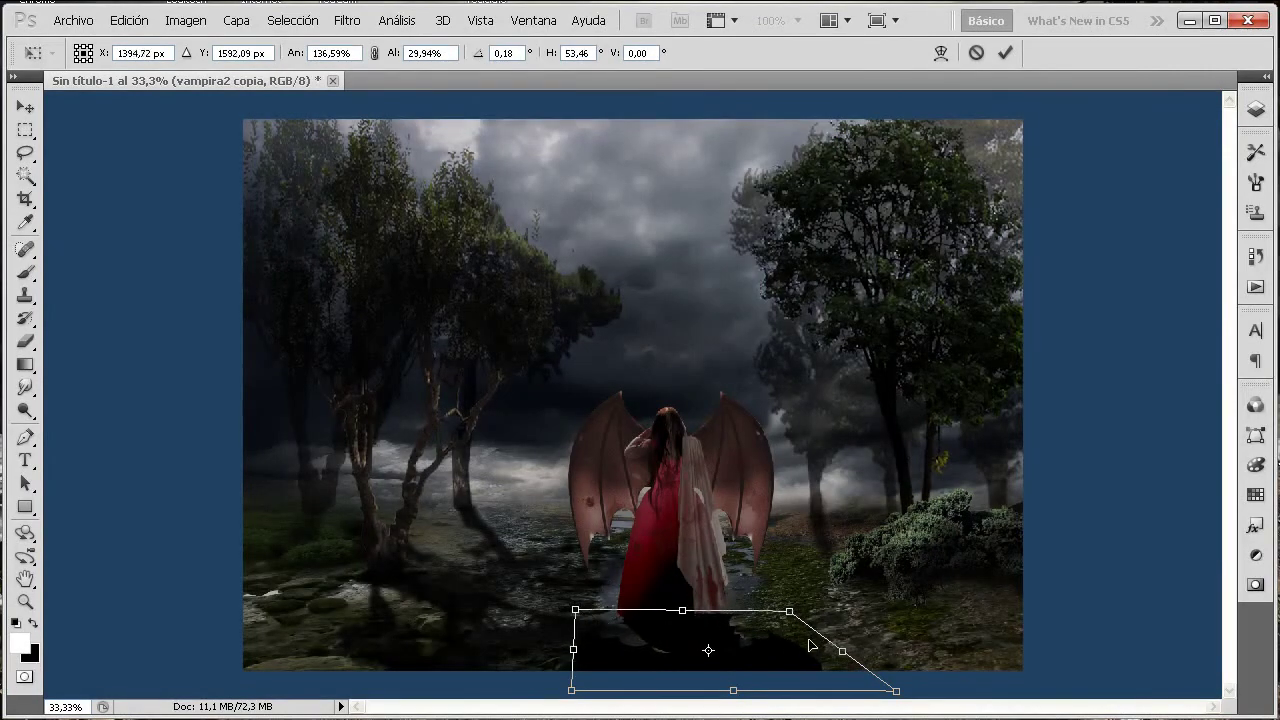
pyautogui.press('Return')
# - Soften the shadow with a 7.6-pixel Gaussian blur and zoom in on the woman
pyautogui.press('b')
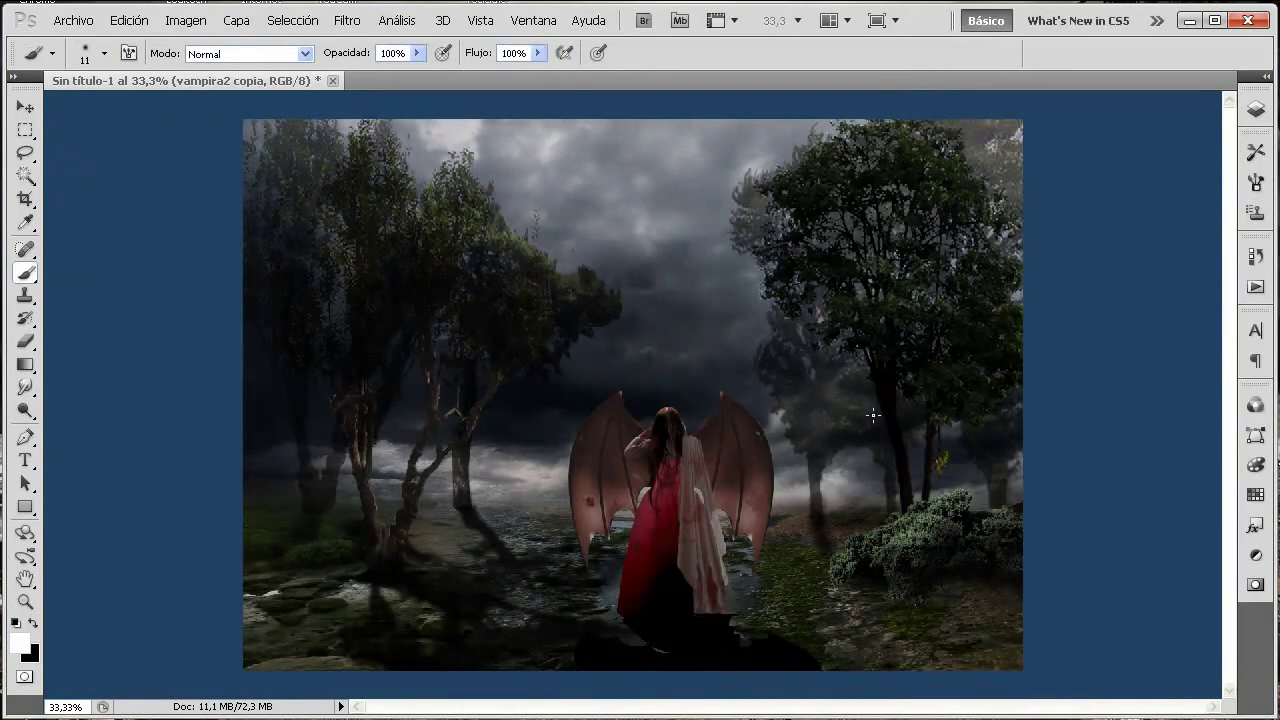
pyautogui.click(340, 22)
pyautogui.moveTo(372, 204)
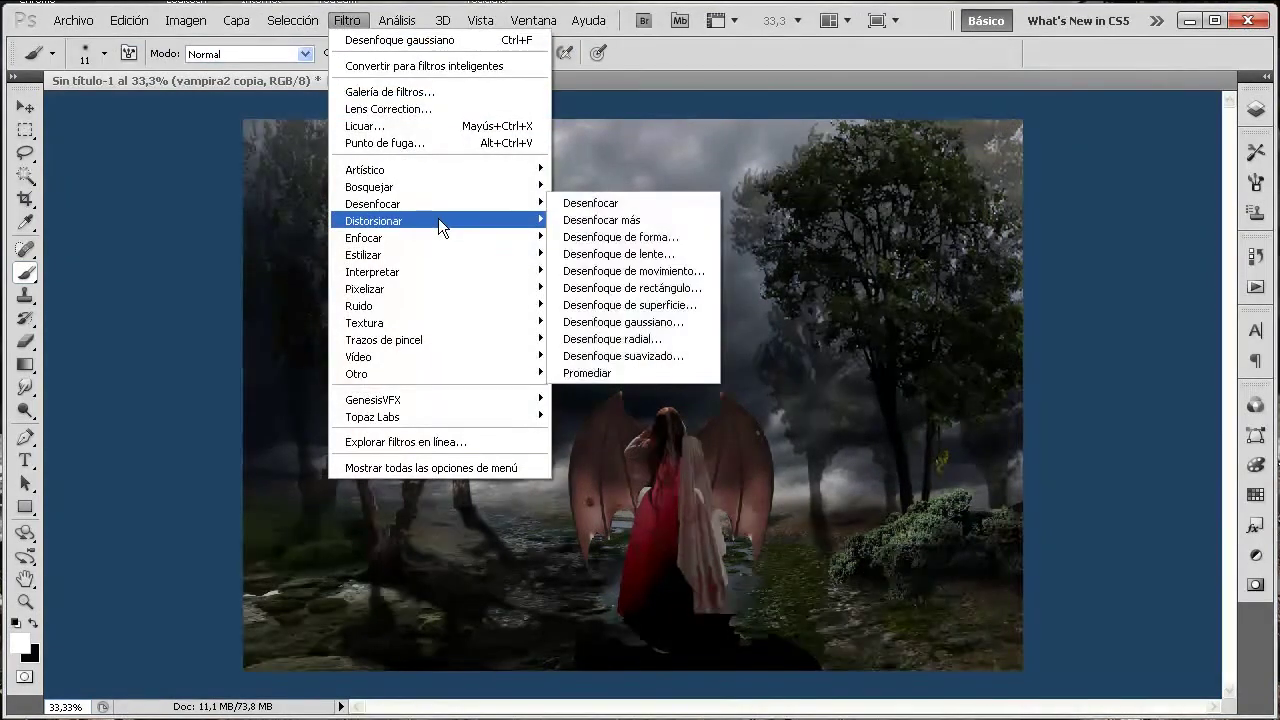
pyautogui.click(681, 324)
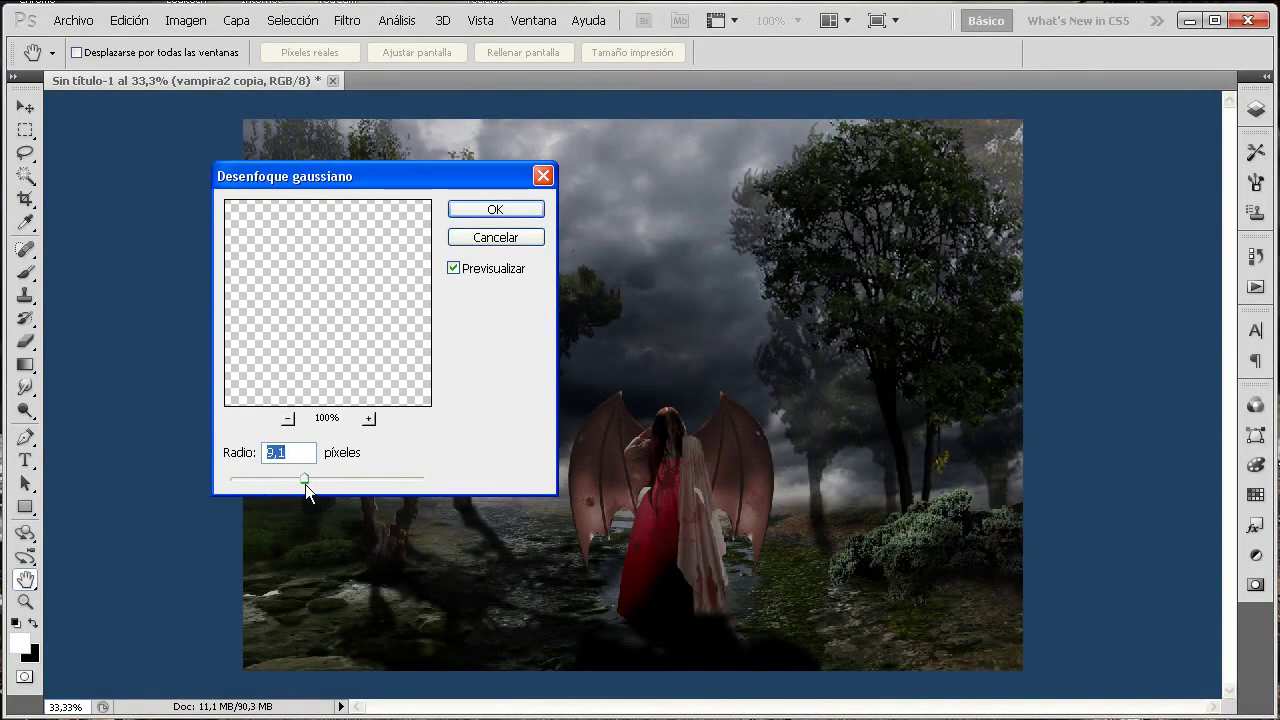
pyautogui.click(522, 212)
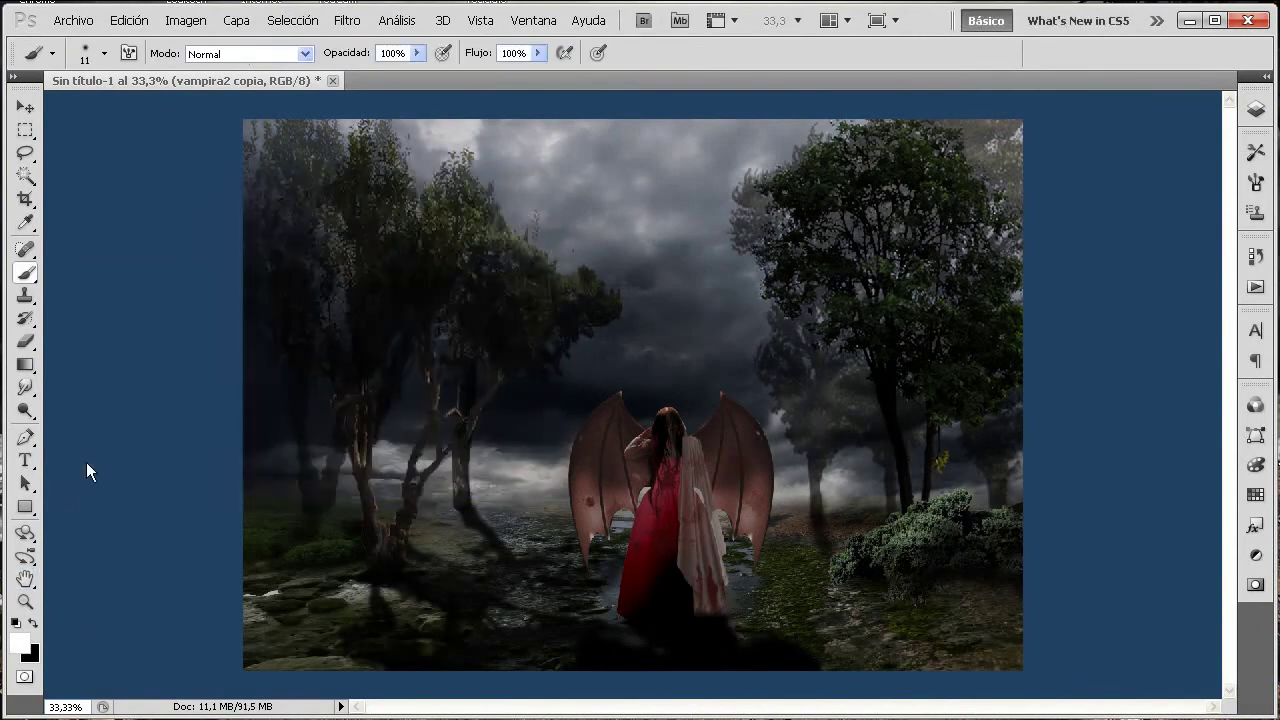
pyautogui.click(25, 604)
pyautogui.moveTo(458, 320); pyautogui.dragTo(830, 670)
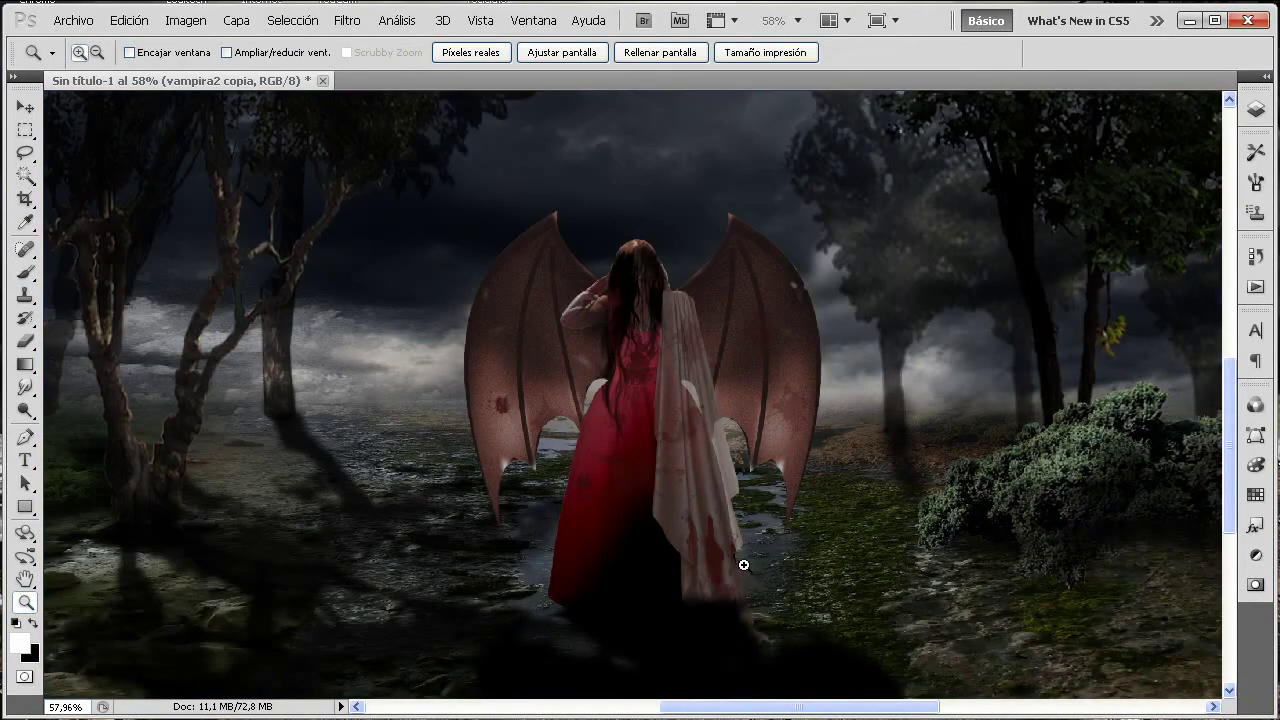
# - Paint black on the vampira2 copia mask with a soft 71 px brush at ~37% opacity near the hem
pyautogui.click(1256, 110)
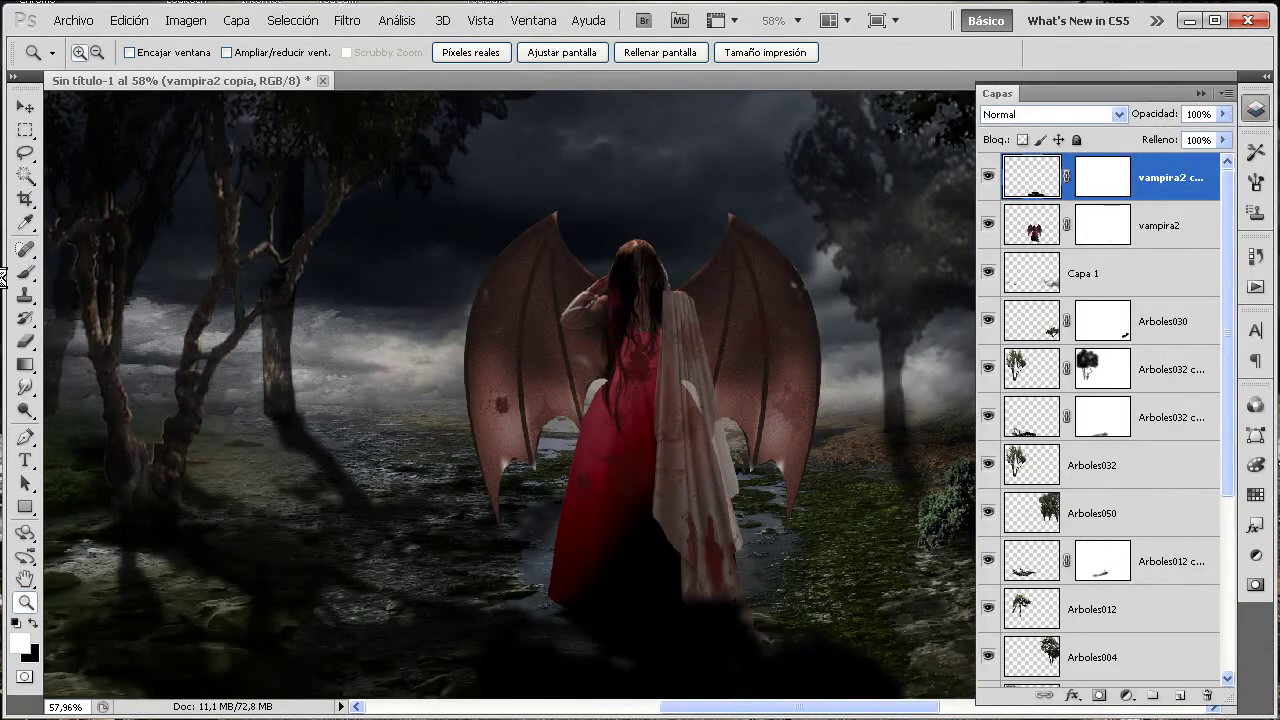
pyautogui.click(25, 273)
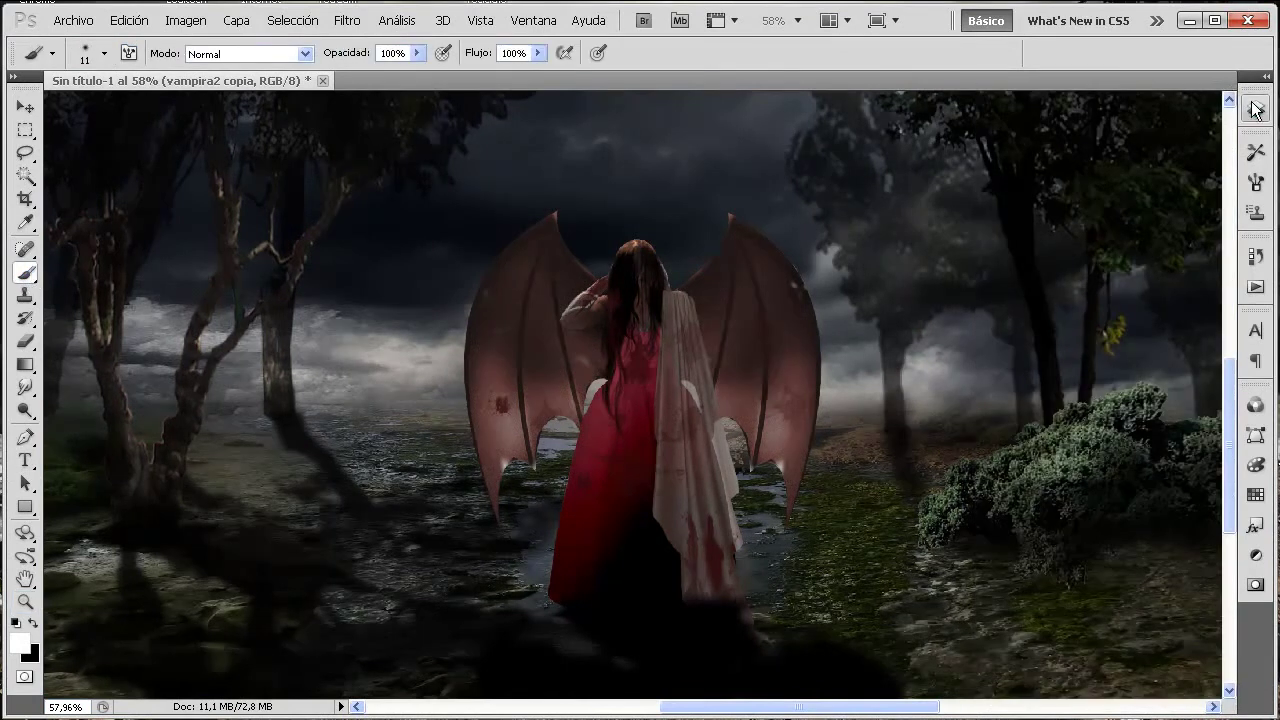
pyautogui.click(1256, 110)
pyautogui.click(1107, 188)
pyautogui.press('x')
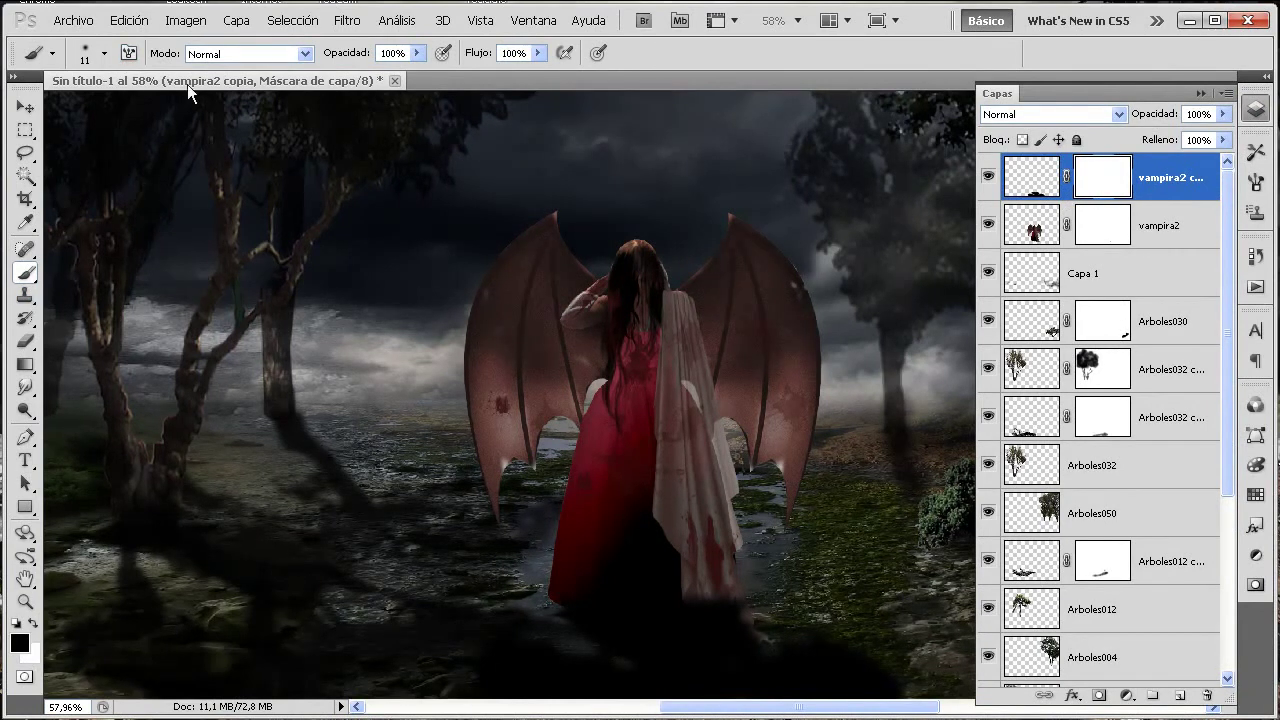
pyautogui.click(104, 54)
pyautogui.moveTo(64, 108); pyautogui.dragTo(102, 108)
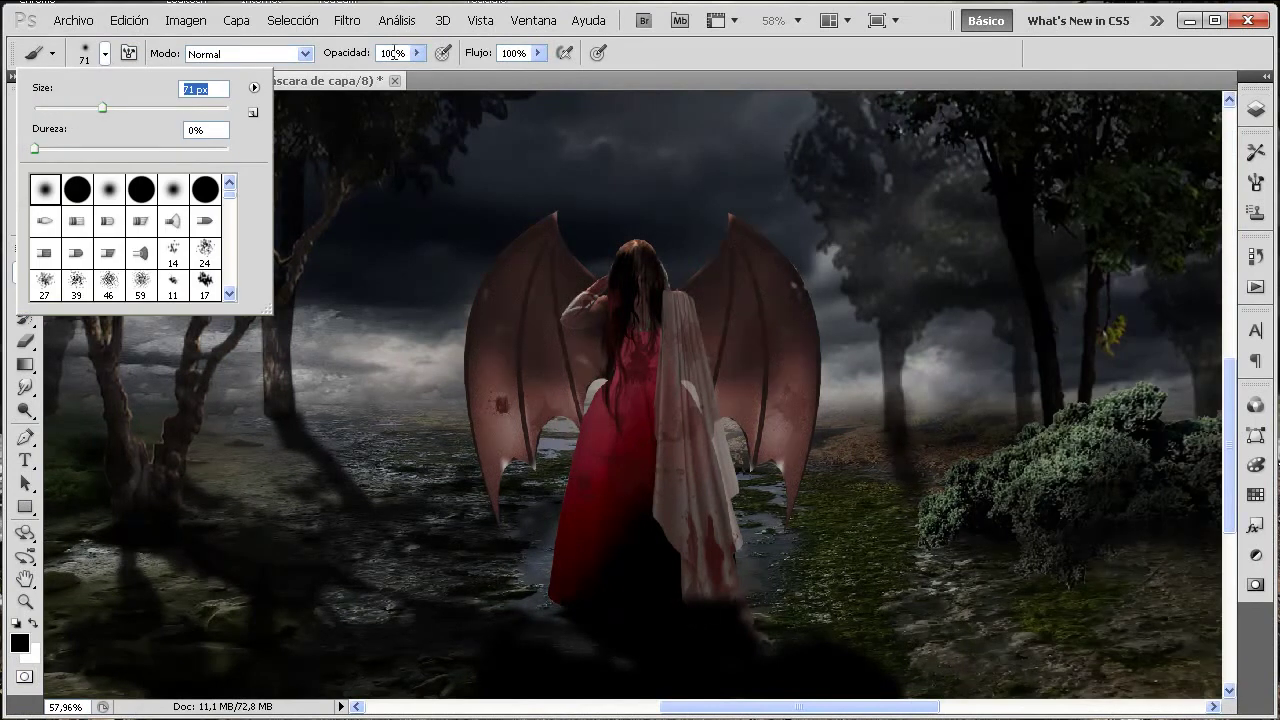
pyautogui.moveTo(415, 54); pyautogui.dragTo(354, 70)
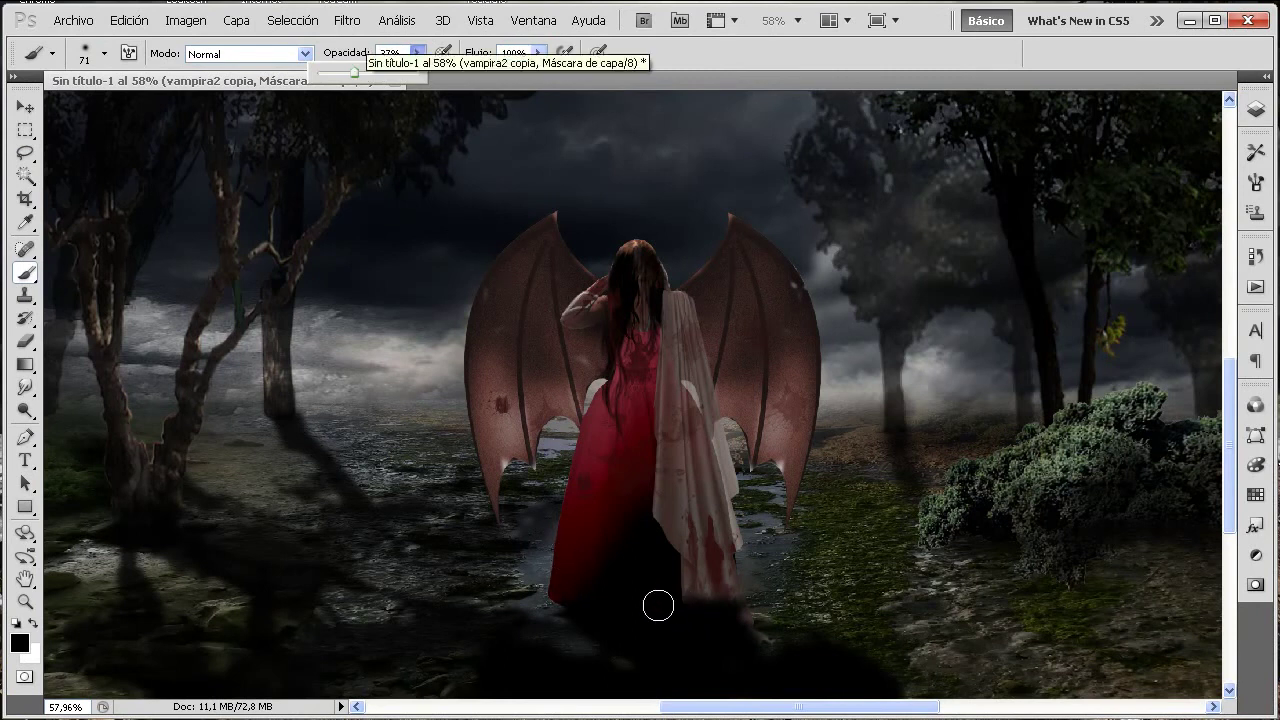
pyautogui.moveTo(678, 587)
pyautogui.mouseDown()
pyautogui.moveTo(726, 620)
pyautogui.moveTo(707, 612)
pyautogui.mouseUp()
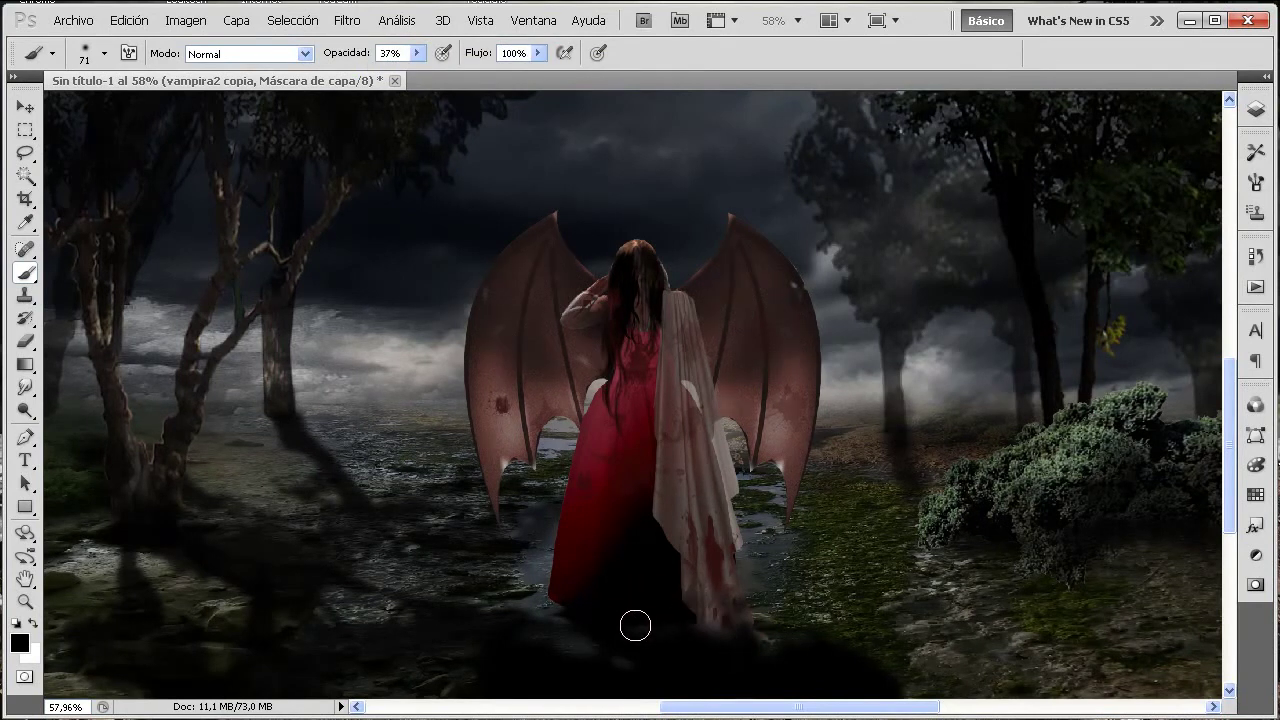
pyautogui.click(34, 624)
pyautogui.click(1256, 109)
# - Add a Gradient Overlay effect to vampira2 using the Violeta, naranja preset
pyautogui.click(1018, 230)
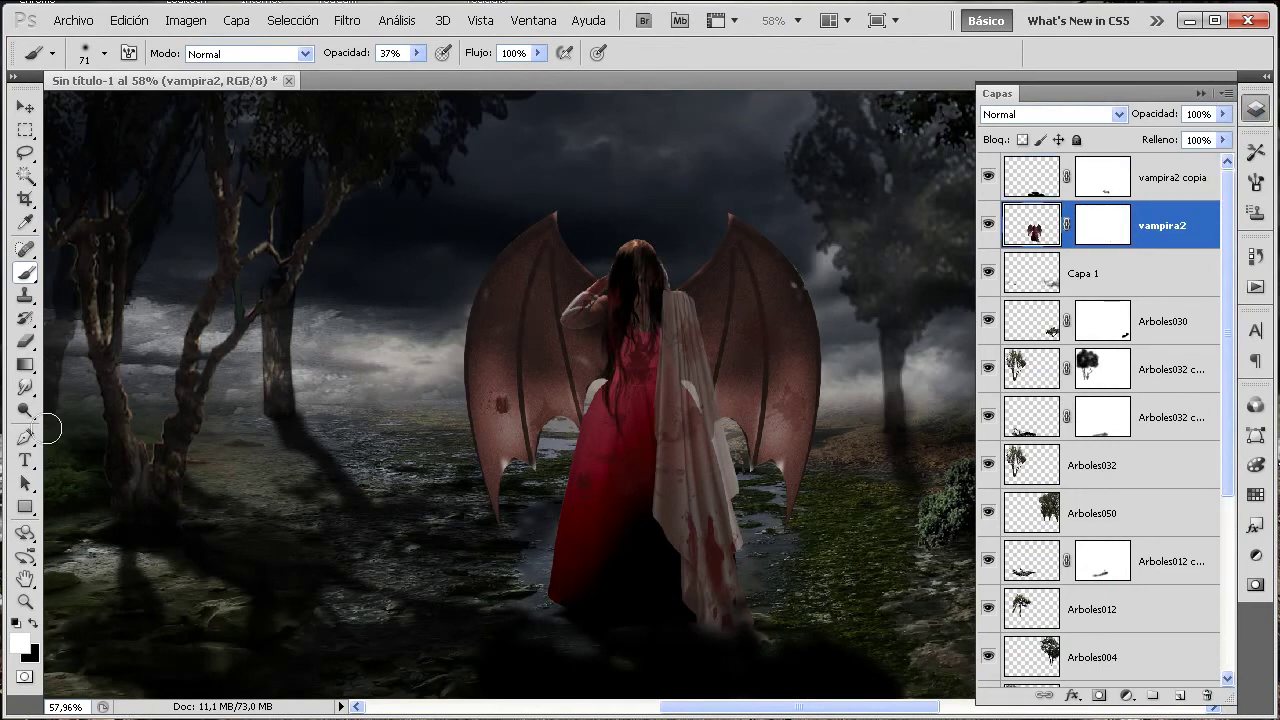
pyautogui.doubleClick(26, 578)
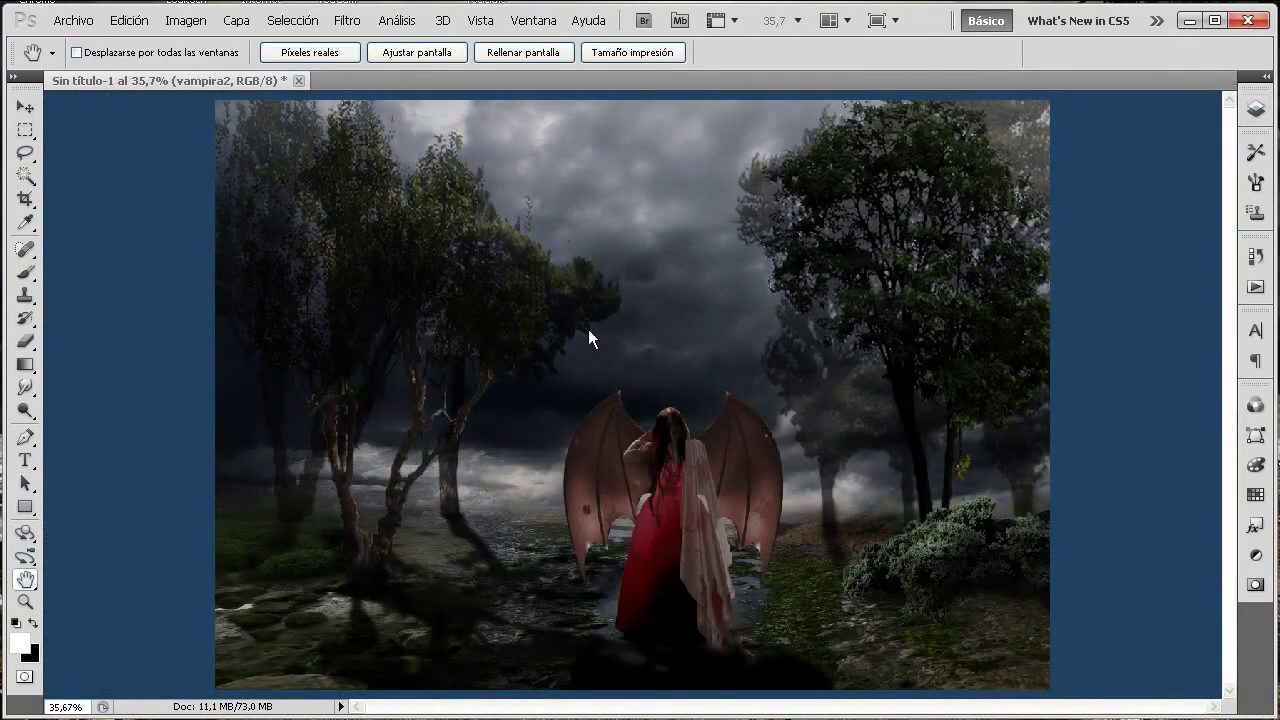
pyautogui.click(1256, 109)
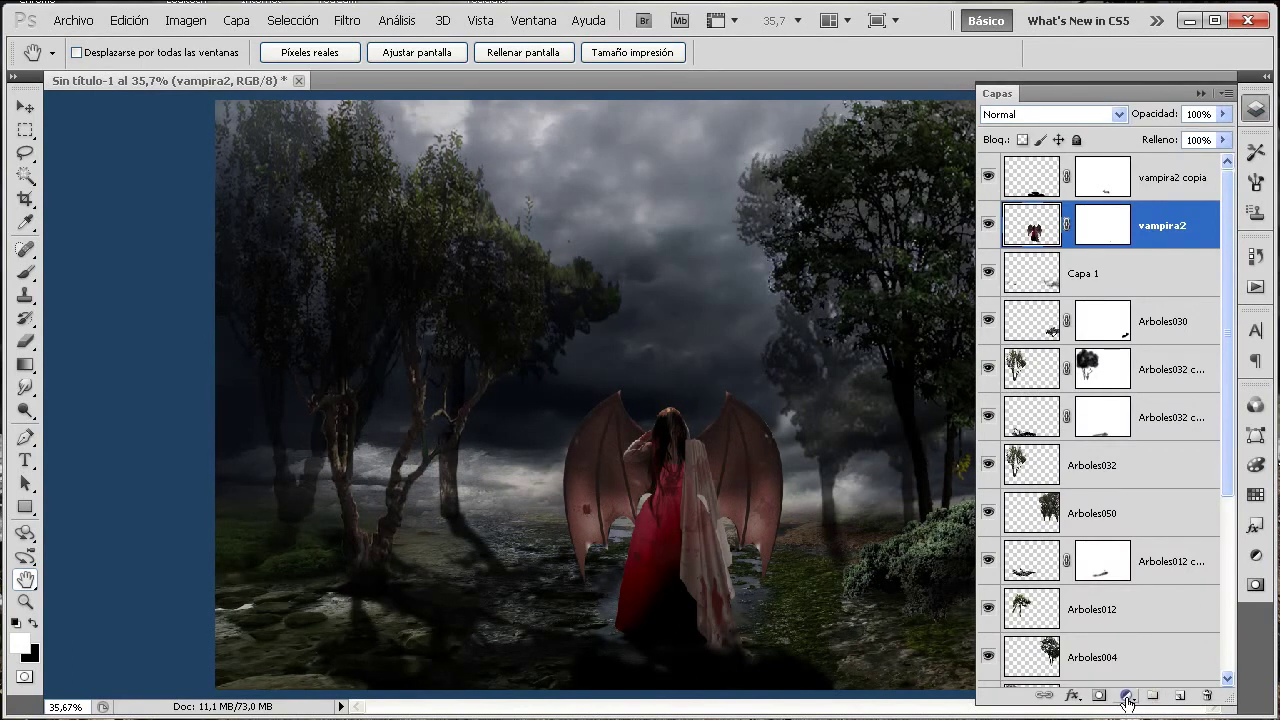
pyautogui.click(1073, 697)
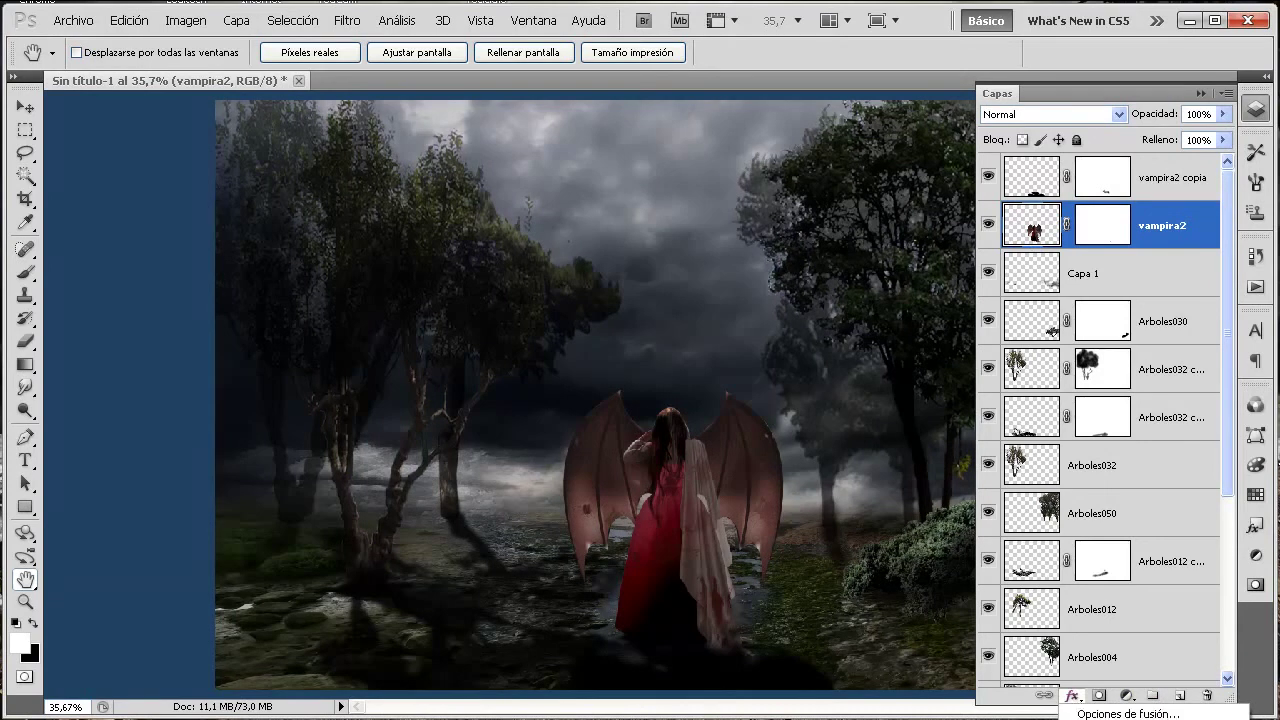
pyautogui.click(1128, 714)
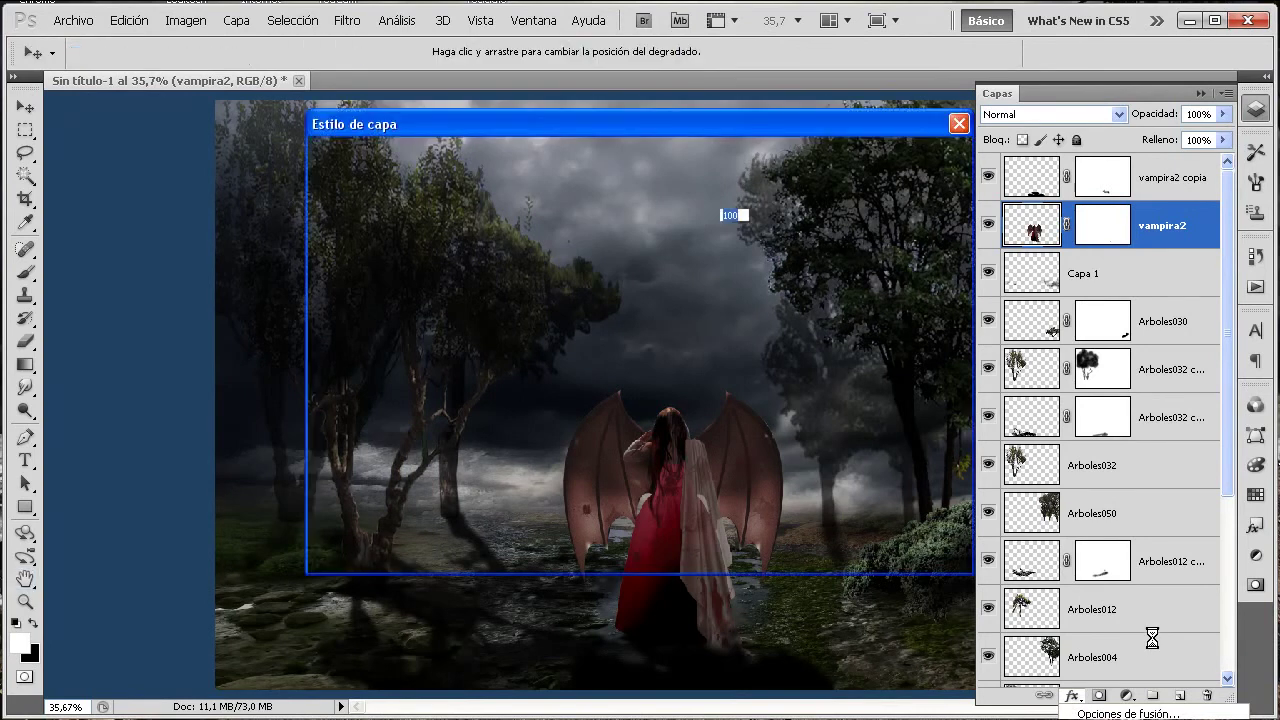
pyautogui.moveTo(655, 118)
pyautogui.mouseDown()
pyautogui.moveTo(1066, 246)
pyautogui.moveTo(1069, 295)
pyautogui.mouseUp()
pyautogui.click(1101, 414)
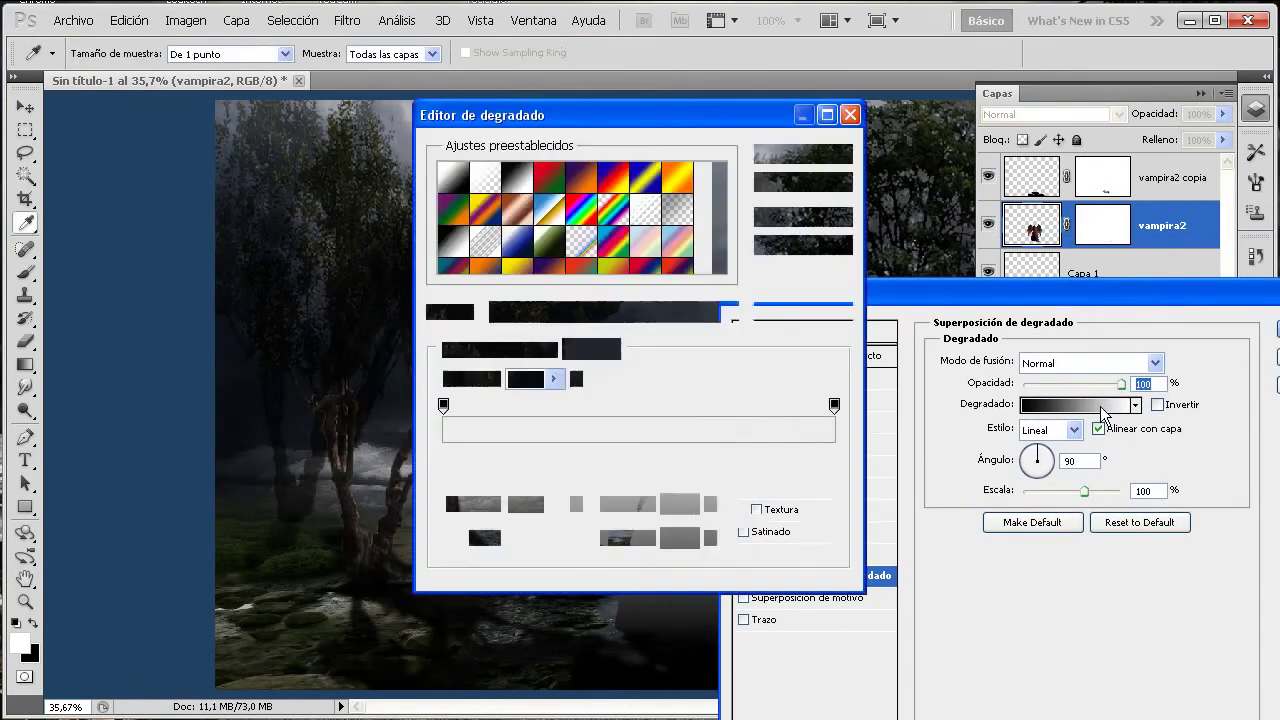
pyautogui.click(585, 183)
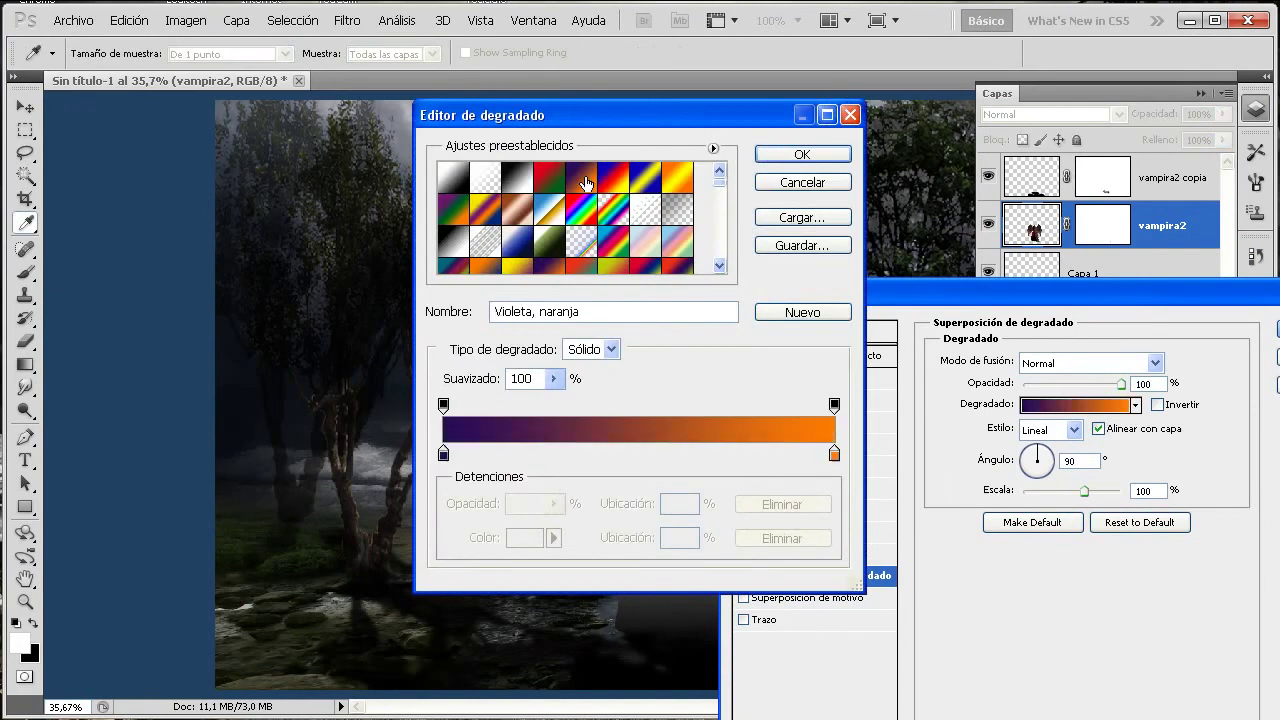
pyautogui.moveTo(684, 126); pyautogui.dragTo(348, 303)
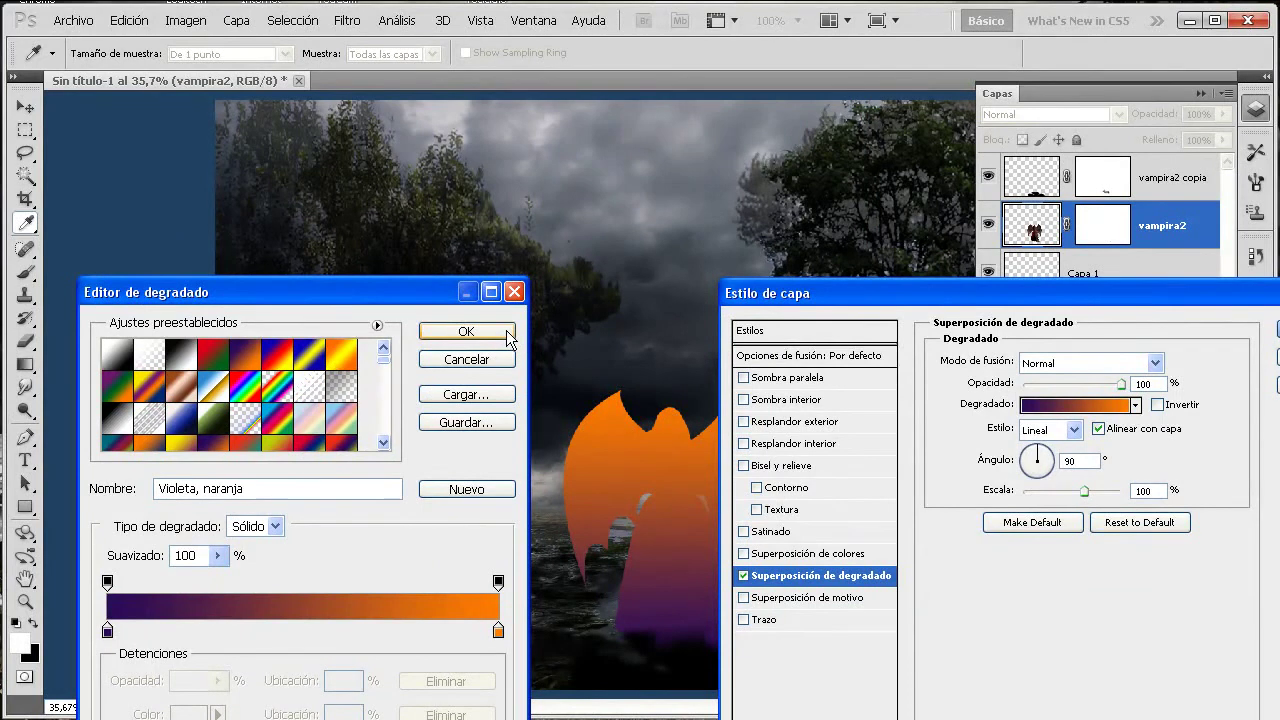
pyautogui.click(495, 333)
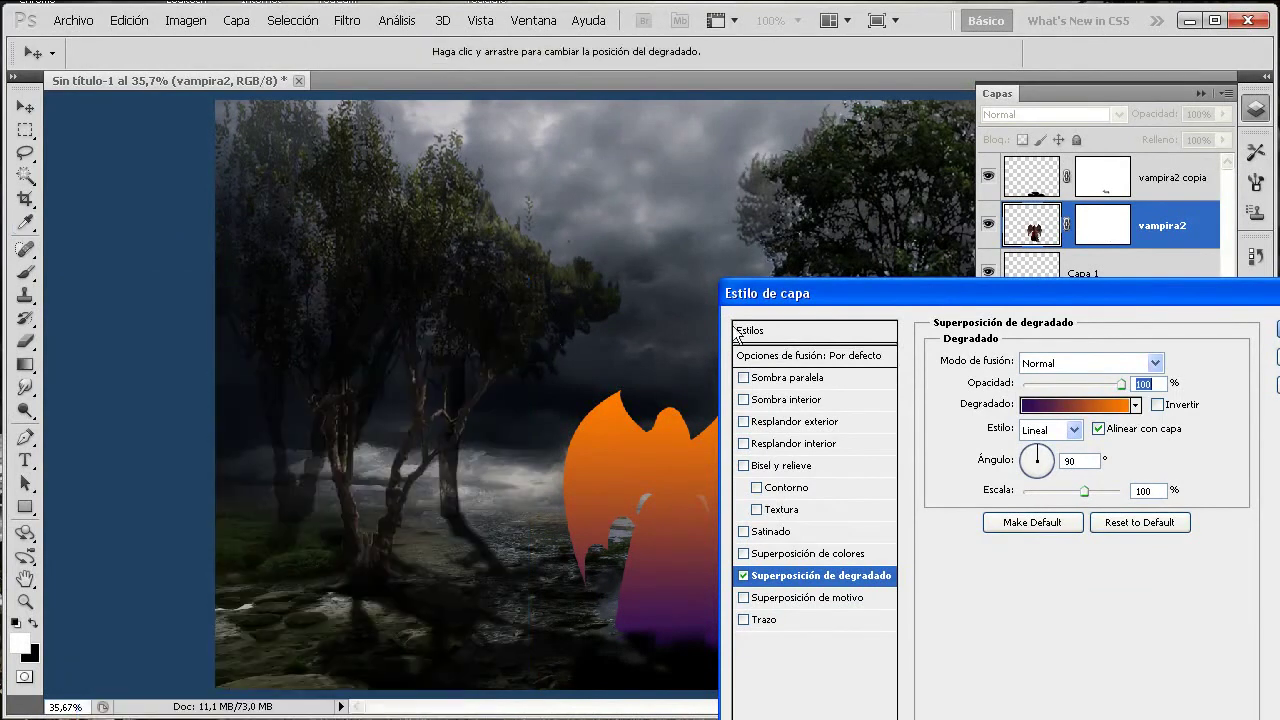
# - Set the overlay to 156° angle, Superponer mode, 52% opacity and 136% scale
pyautogui.moveTo(1052, 466); pyautogui.dragTo(1032, 465)
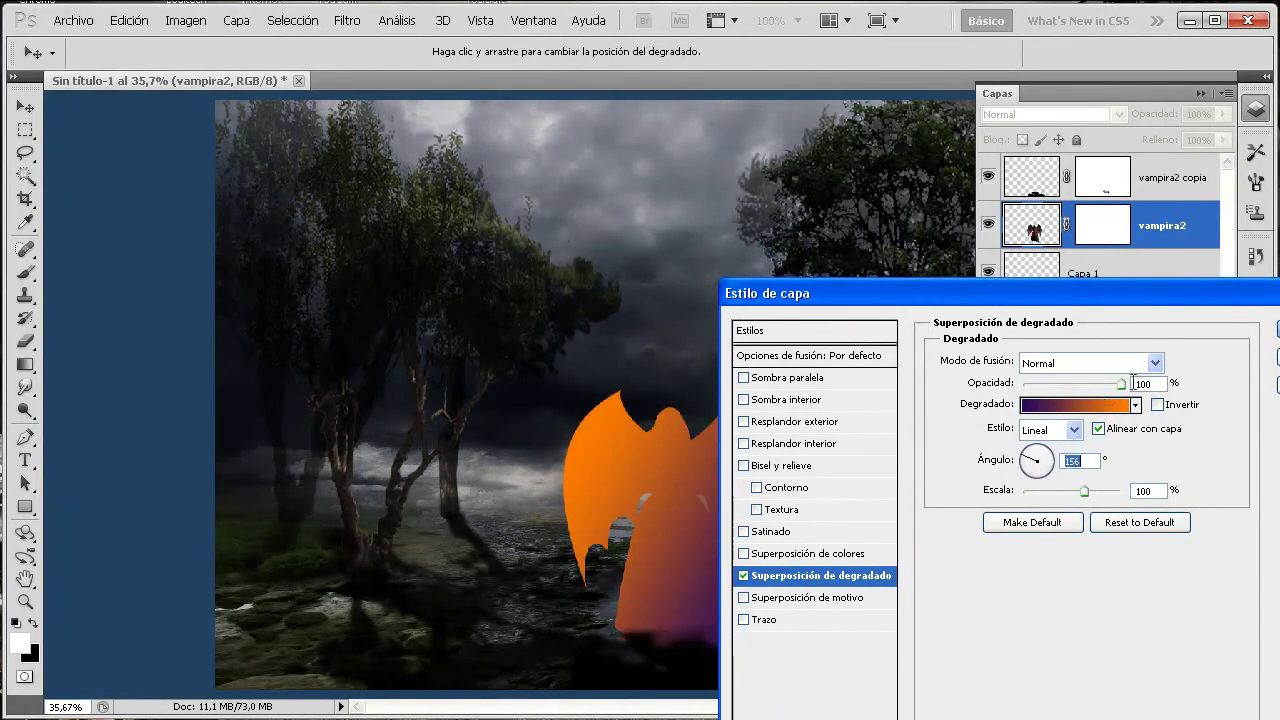
pyautogui.moveTo(1121, 384)
pyautogui.mouseDown()
pyautogui.moveTo(1106, 385)
pyautogui.moveTo(1124, 385)
pyautogui.mouseUp()
pyautogui.click(1155, 363)
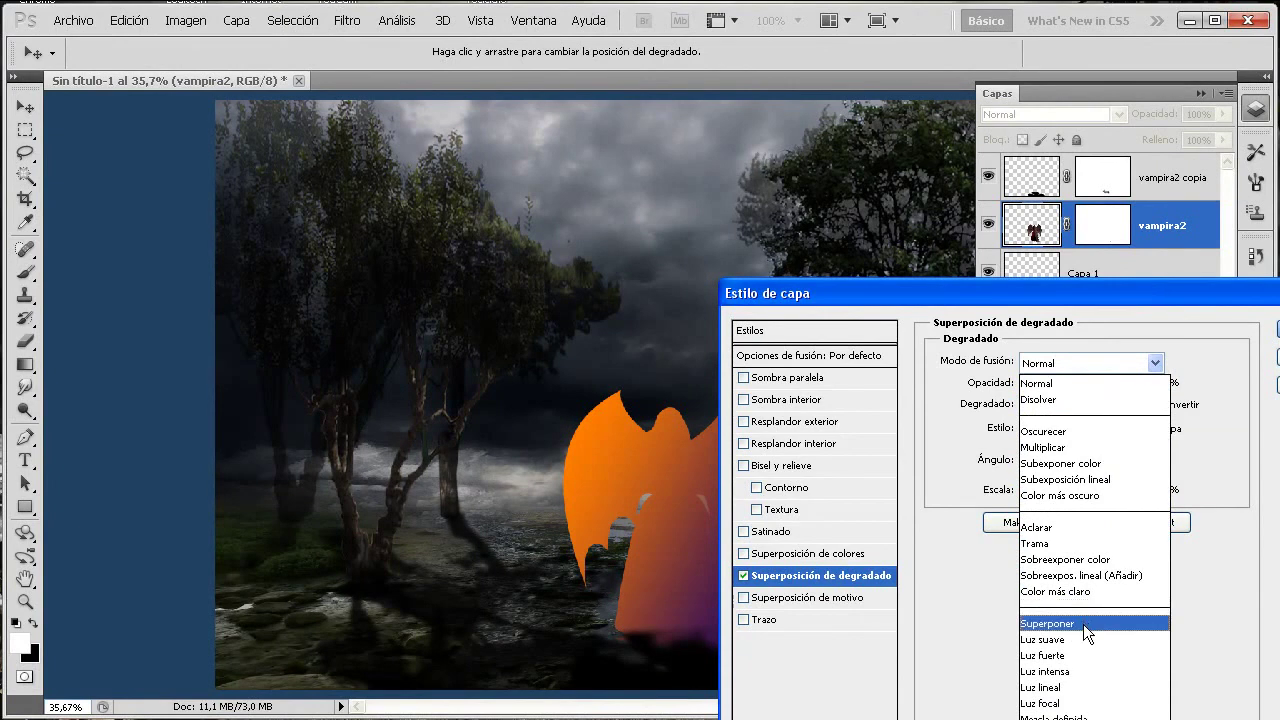
pyautogui.click(1083, 623)
pyautogui.moveTo(1120, 385); pyautogui.dragTo(1098, 385)
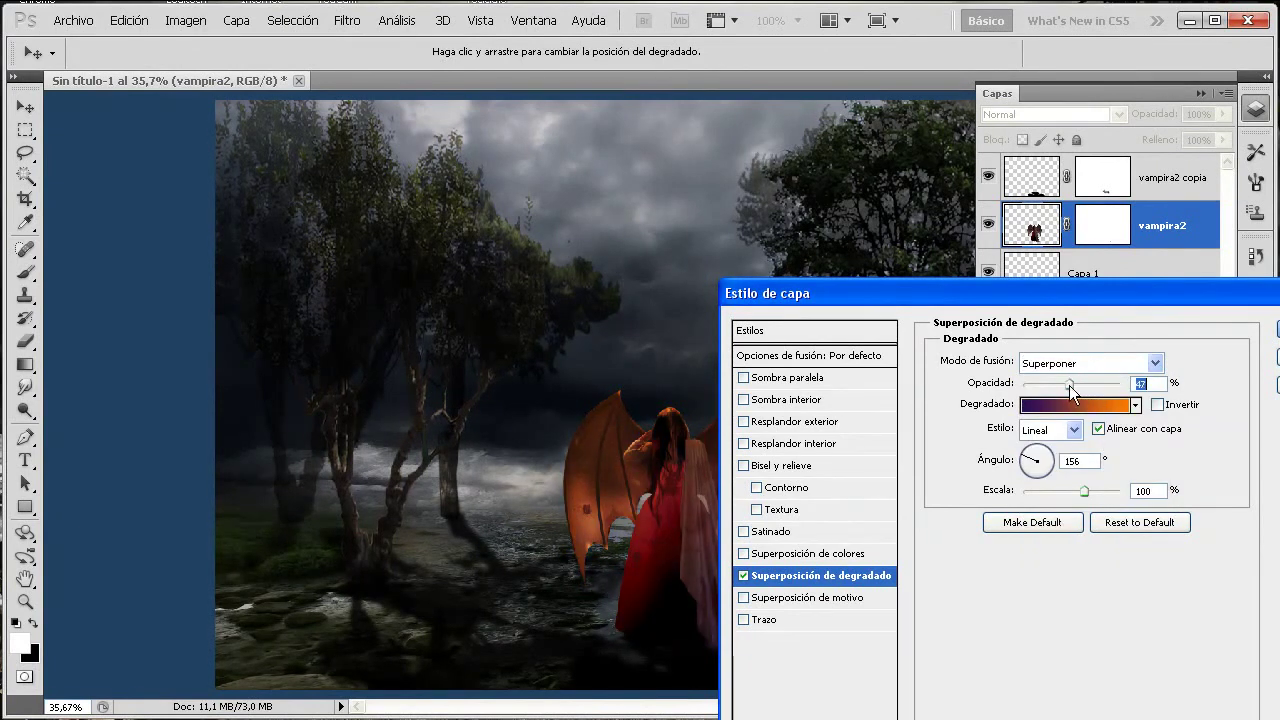
pyautogui.moveTo(1056, 294)
pyautogui.mouseDown()
pyautogui.moveTo(554, 409)
pyautogui.moveTo(346, 50)
pyautogui.moveTo(400, 5)
pyautogui.mouseUp()
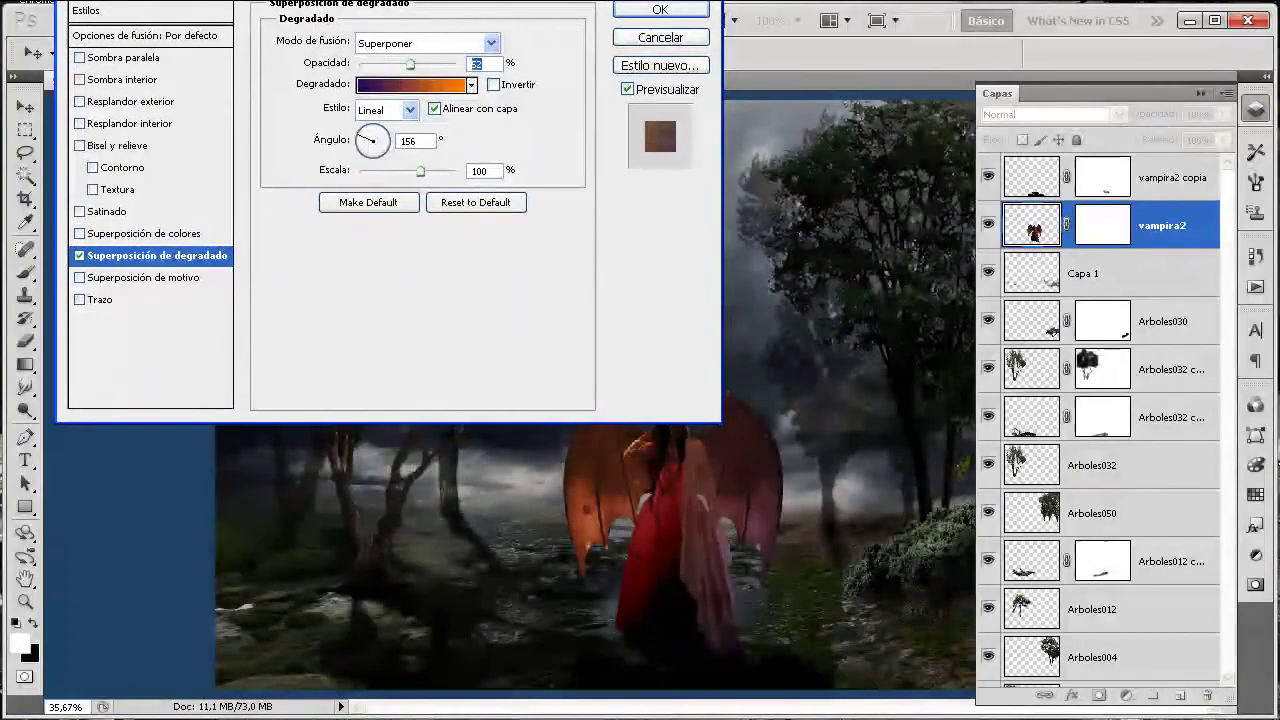
pyautogui.moveTo(416, 172)
pyautogui.mouseDown()
pyautogui.moveTo(449, 176)
pyautogui.moveTo(392, 177)
pyautogui.moveTo(449, 178)
pyautogui.mouseUp()
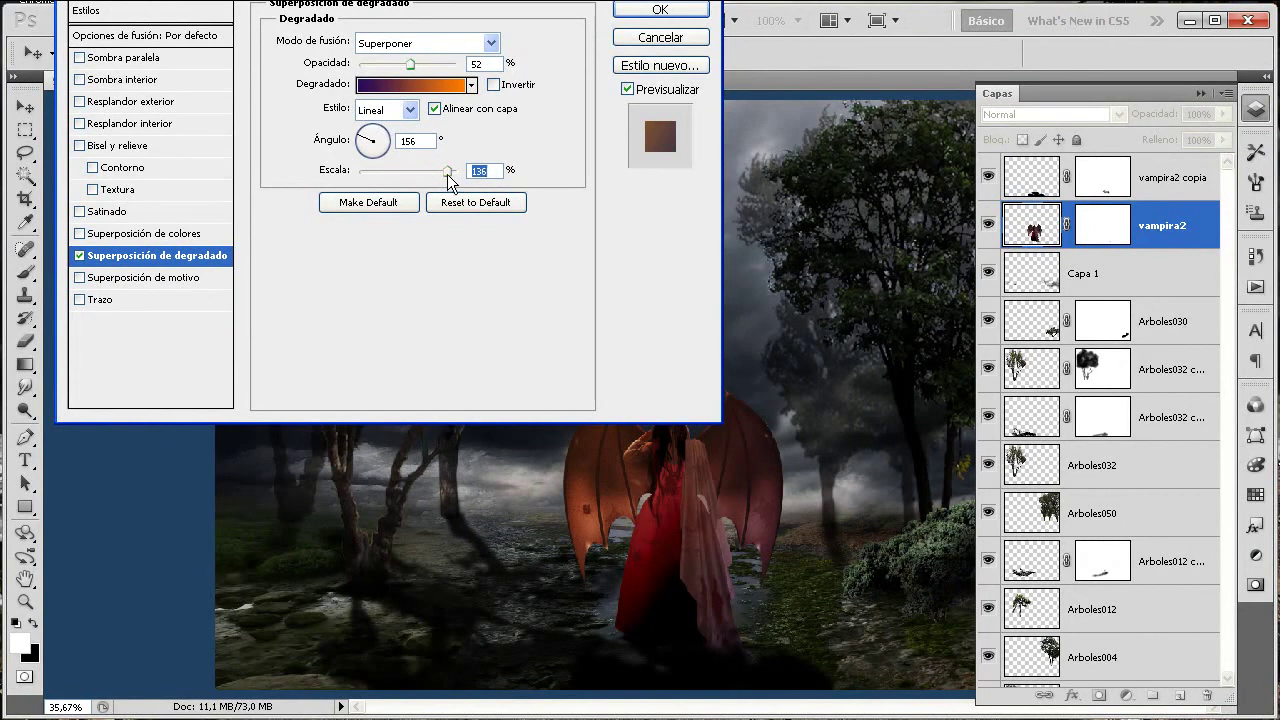
pyautogui.click(678, 11)
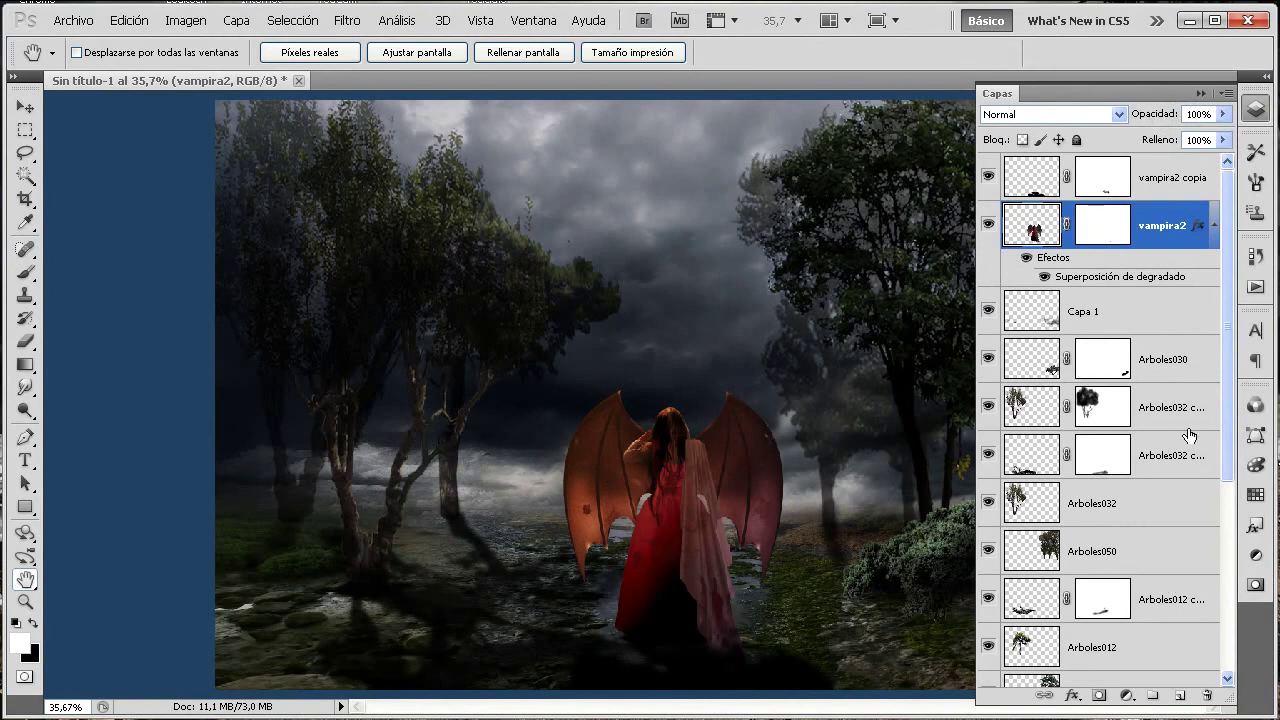
# - Add a Gradient Map adjustment layer using the Violeta, naranja preset
pyautogui.click(1152, 182)
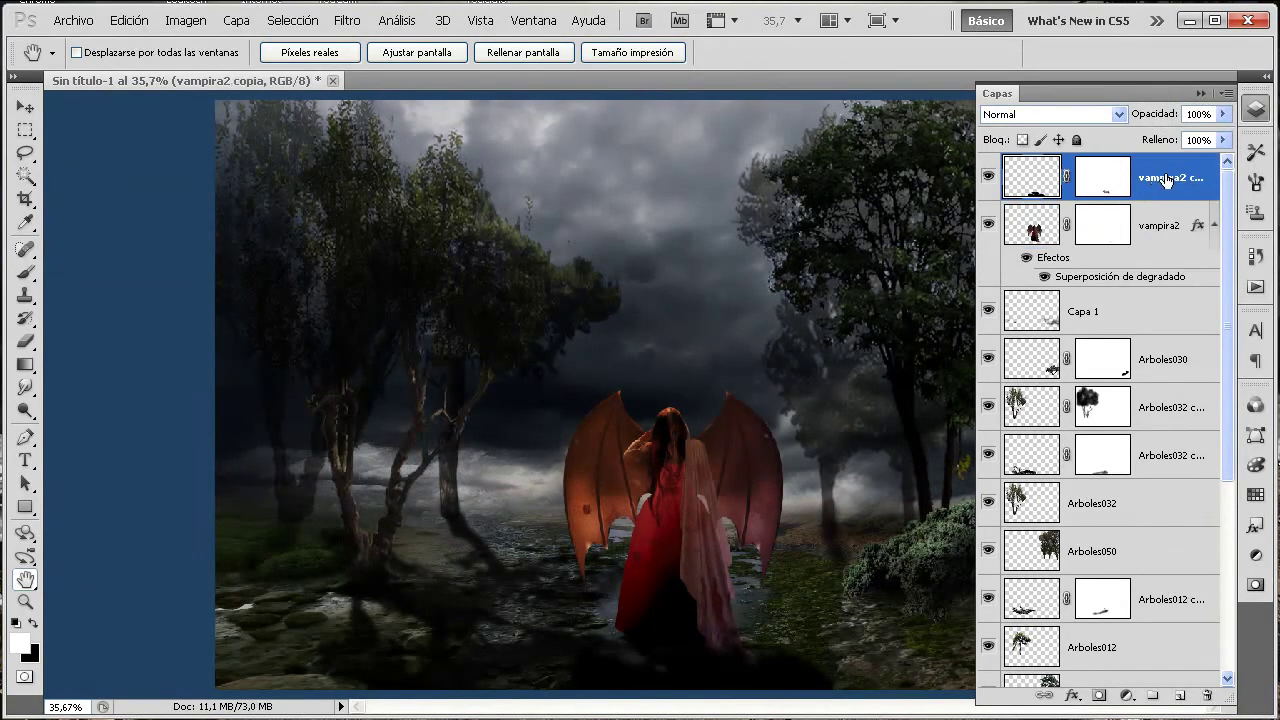
pyautogui.click(1127, 697)
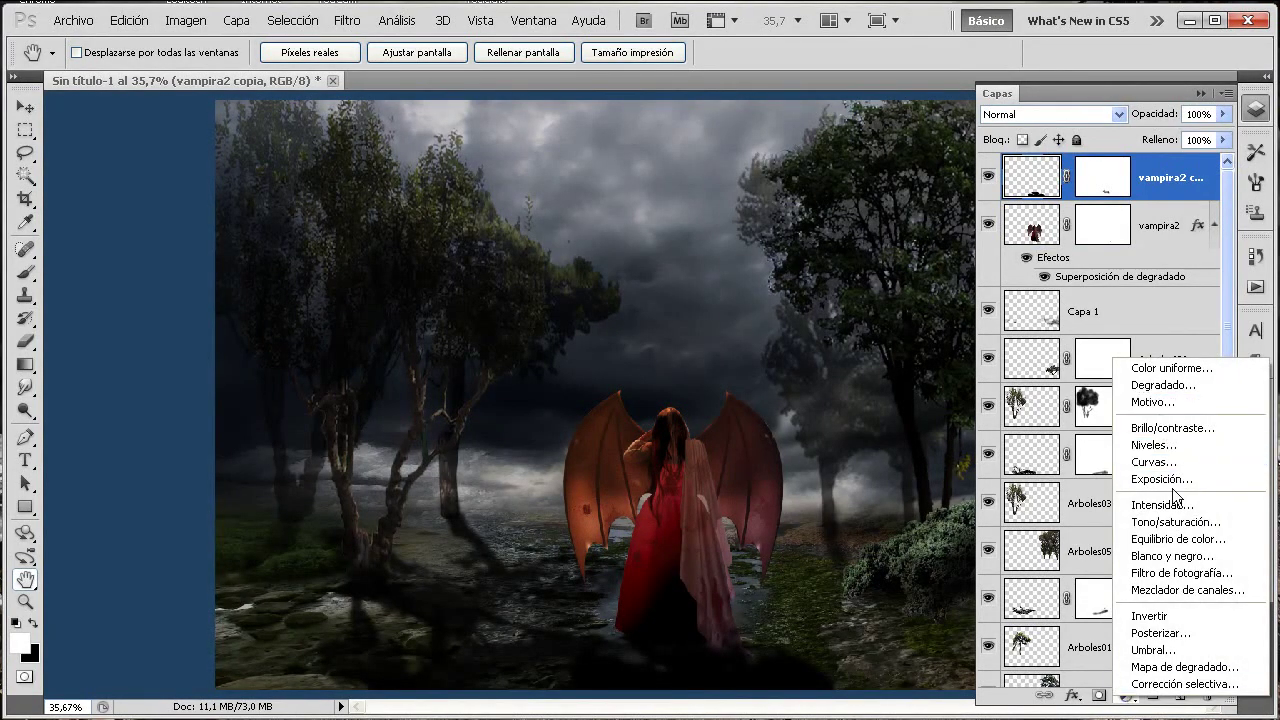
pyautogui.click(1178, 667)
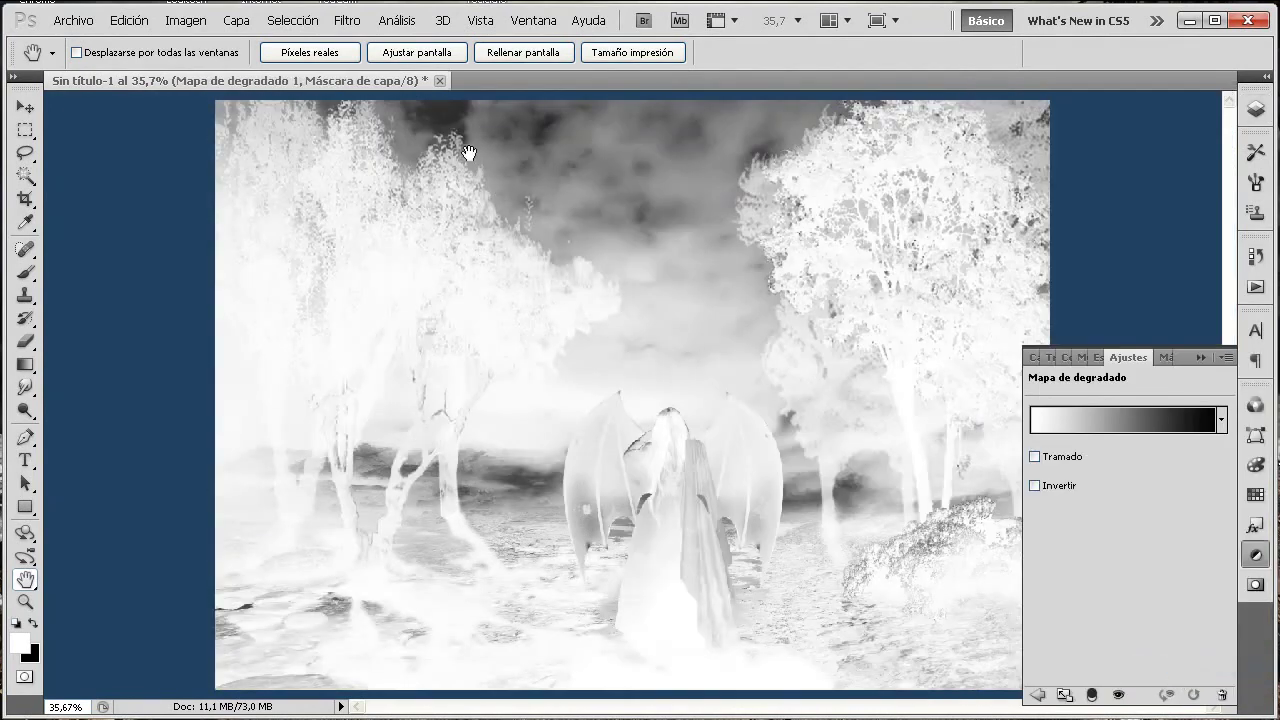
pyautogui.click(1116, 430)
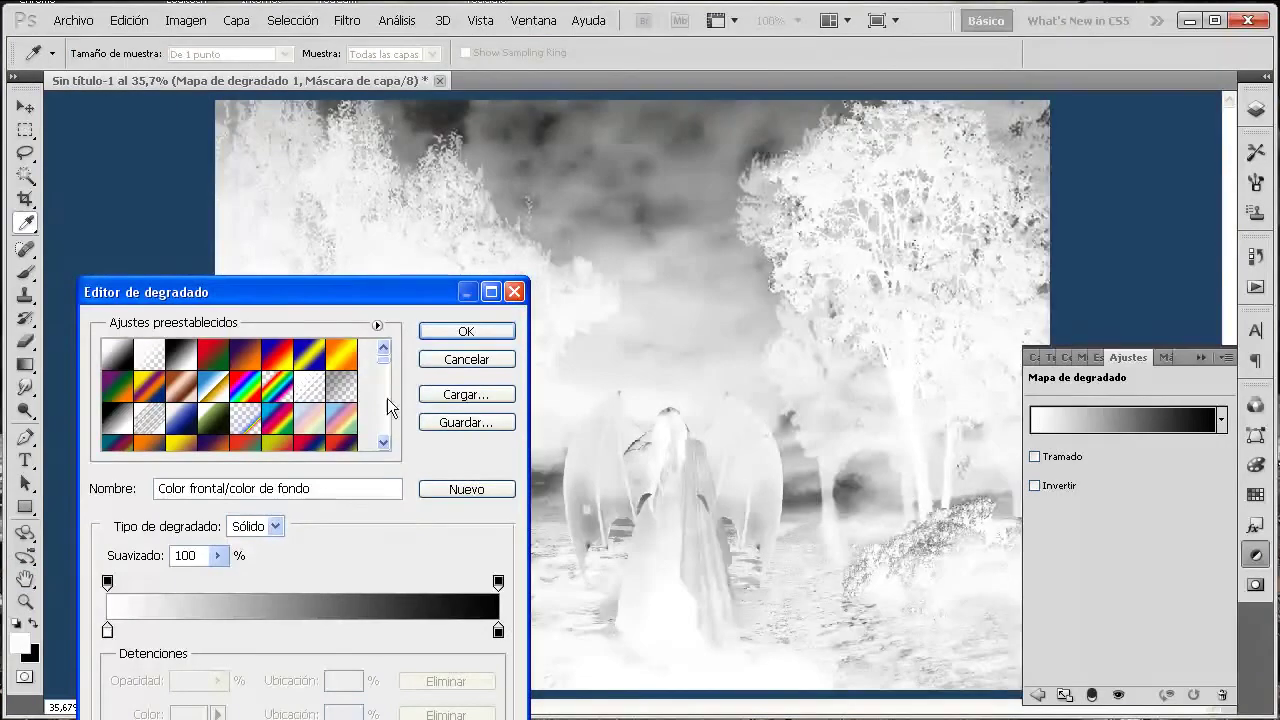
pyautogui.click(246, 355)
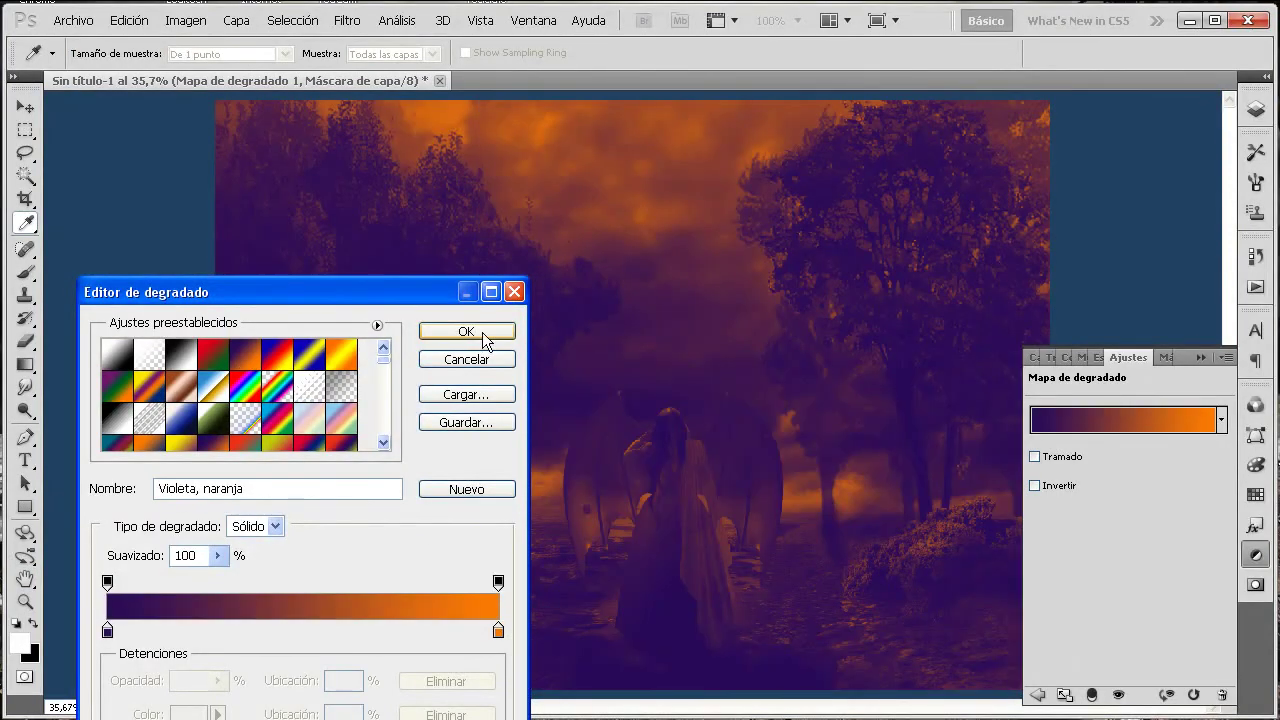
pyautogui.click(483, 333)
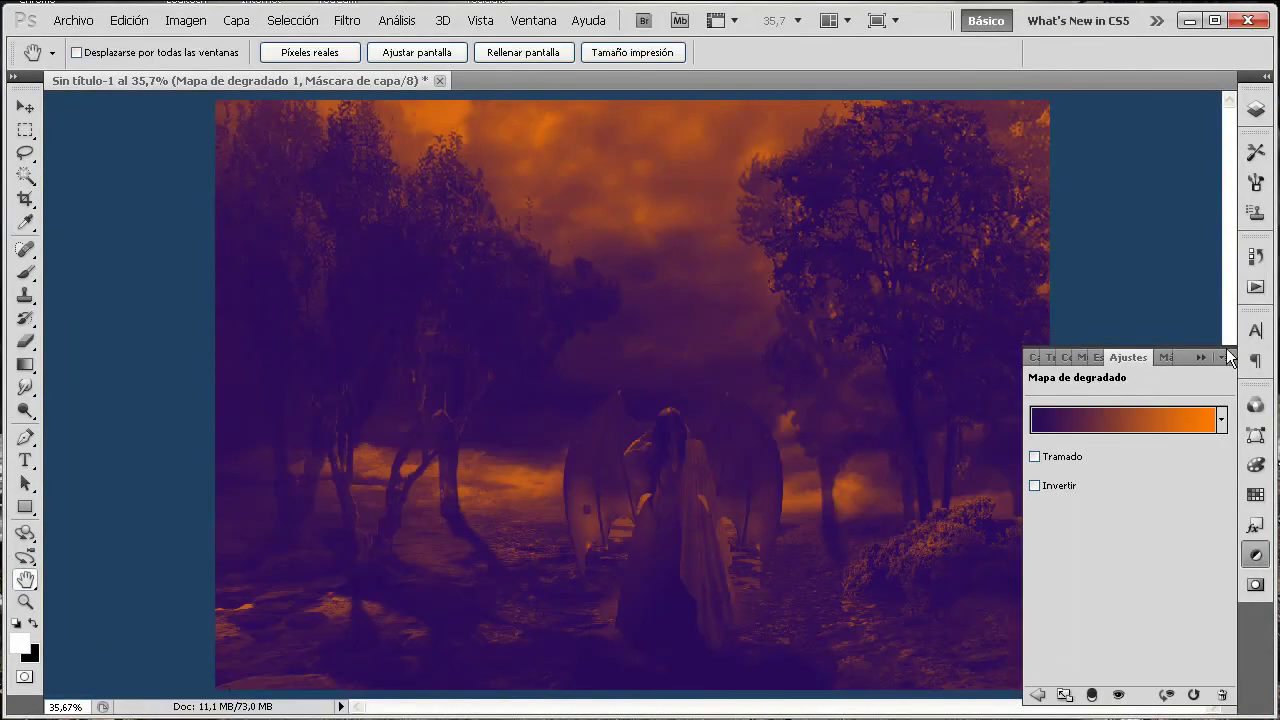
# - Blend the gradient map as Superponer at 27% opacity
pyautogui.click(1256, 110)
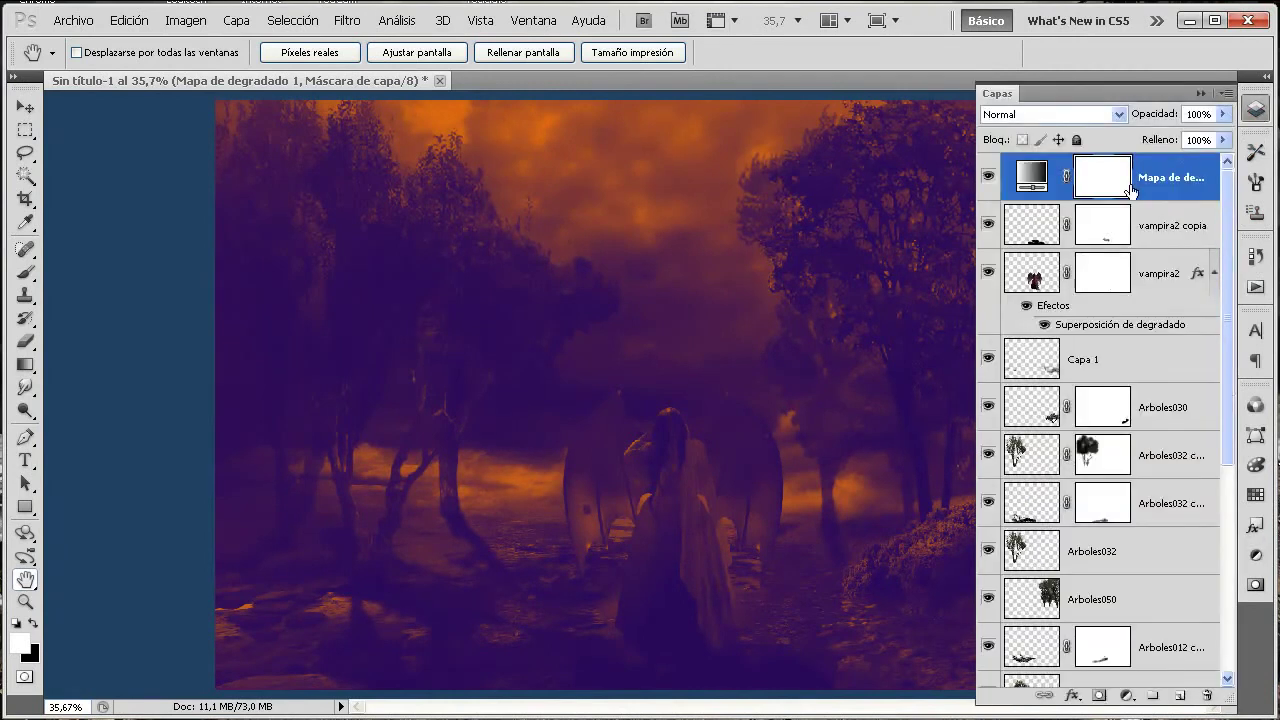
pyautogui.click(1118, 114)
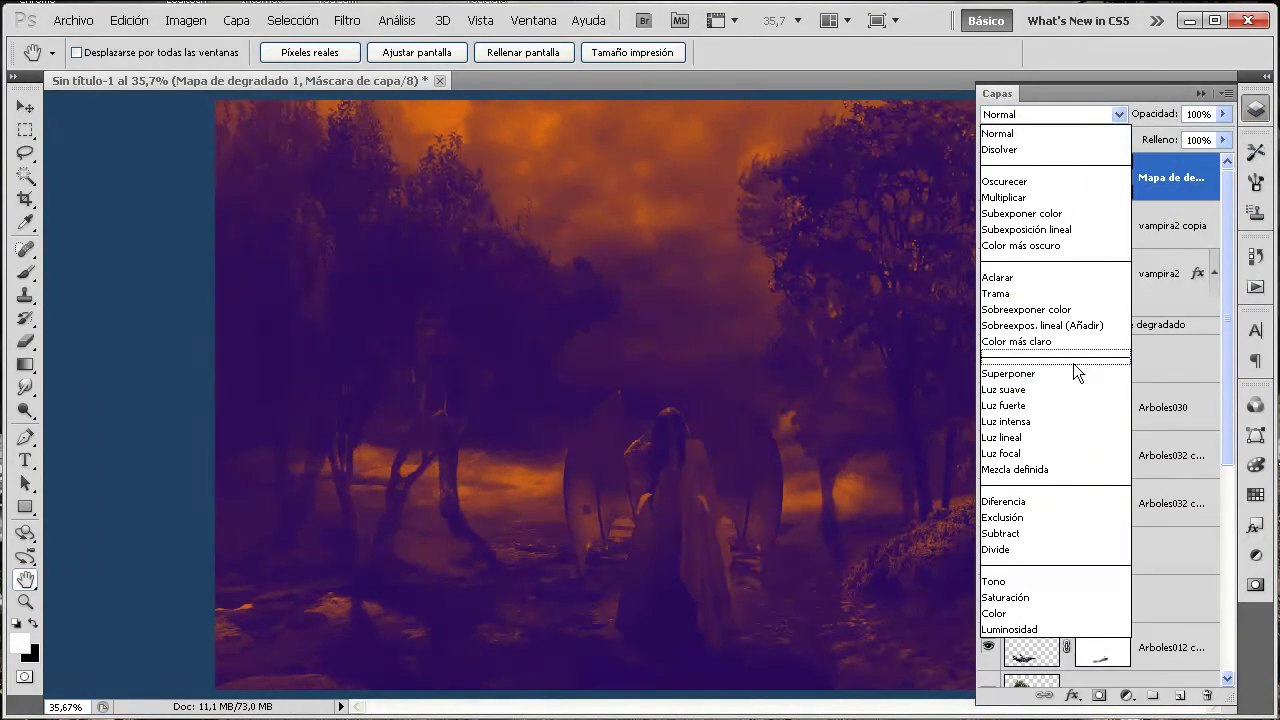
pyautogui.click(1056, 374)
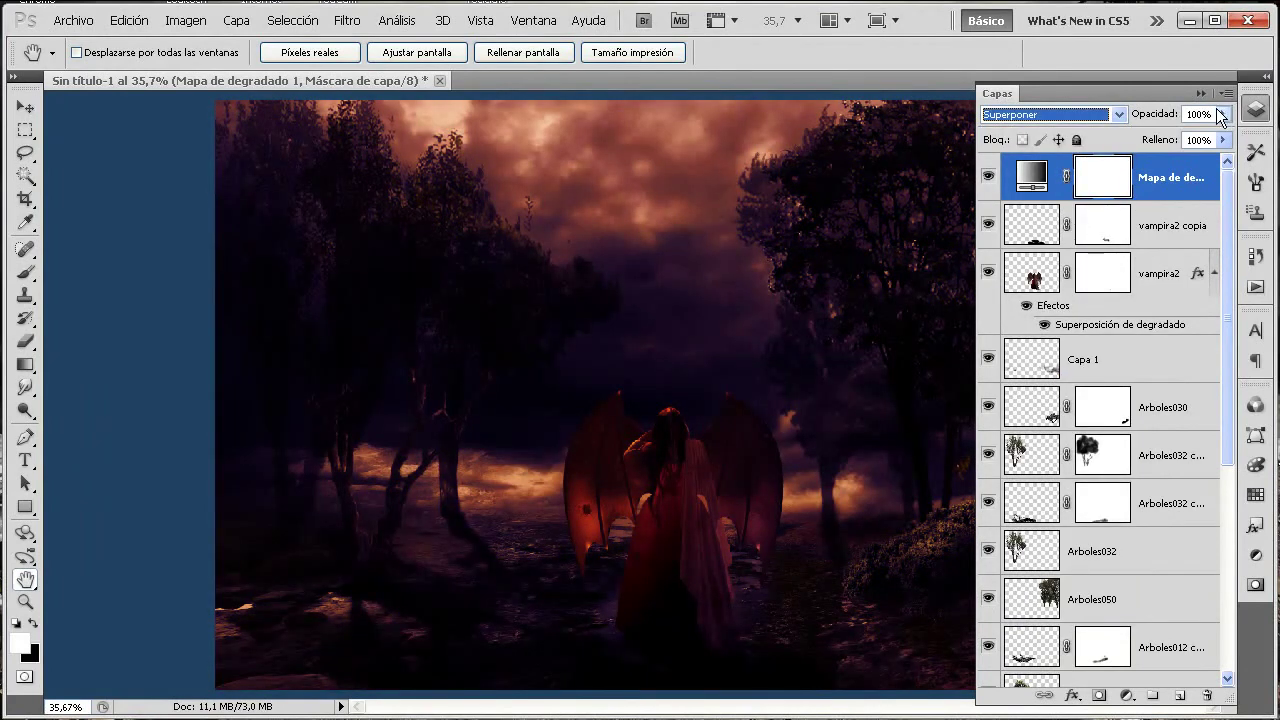
pyautogui.moveTo(1222, 114); pyautogui.dragTo(1205, 137)
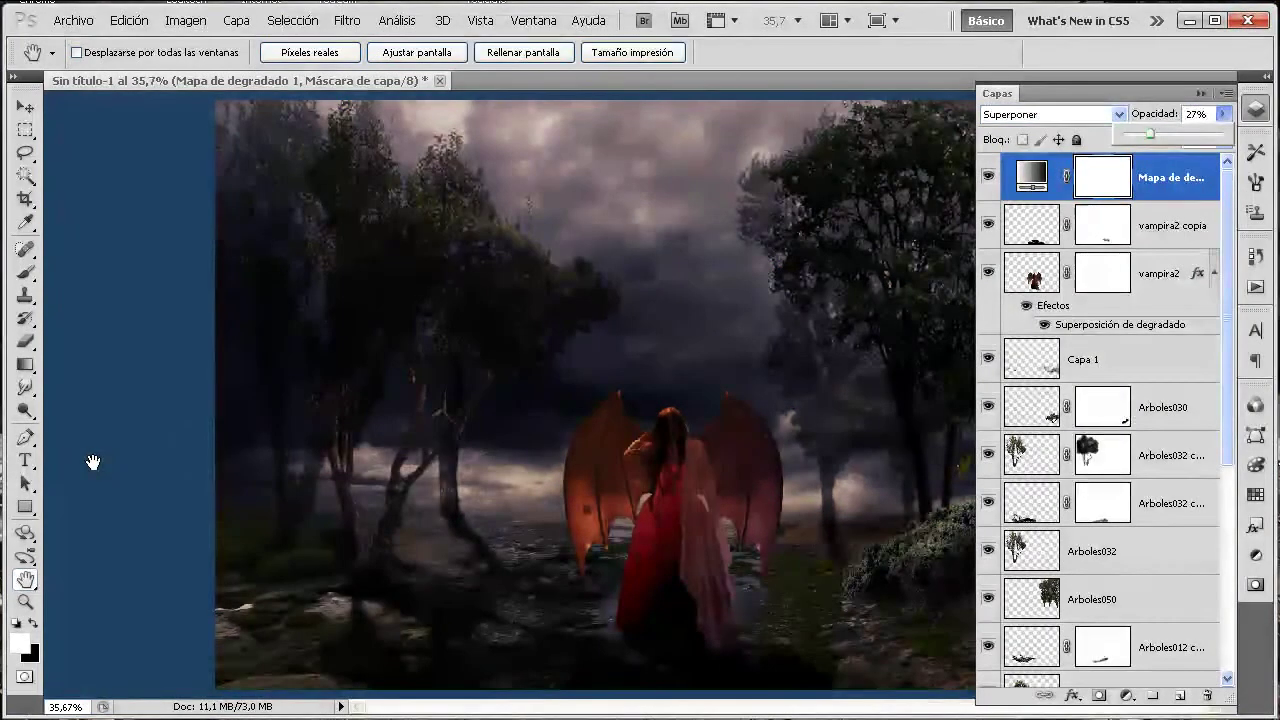
pyautogui.press('F7')
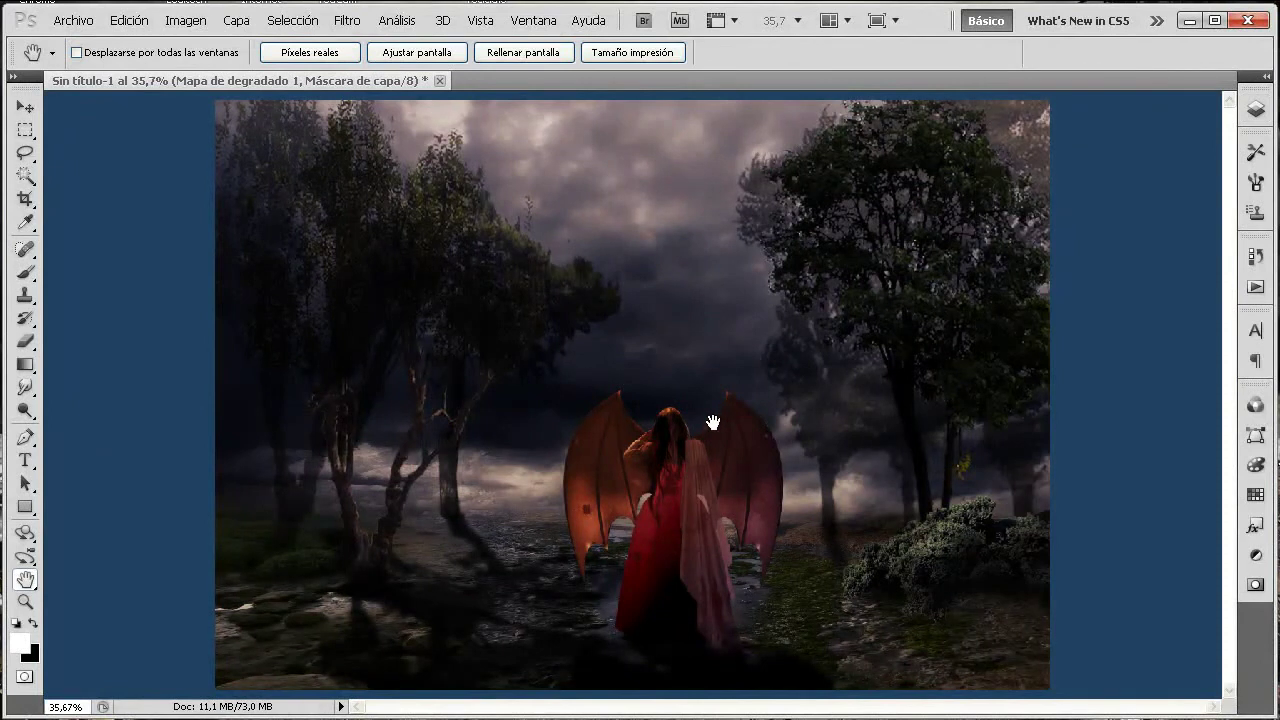
pyautogui.click(1262, 114)
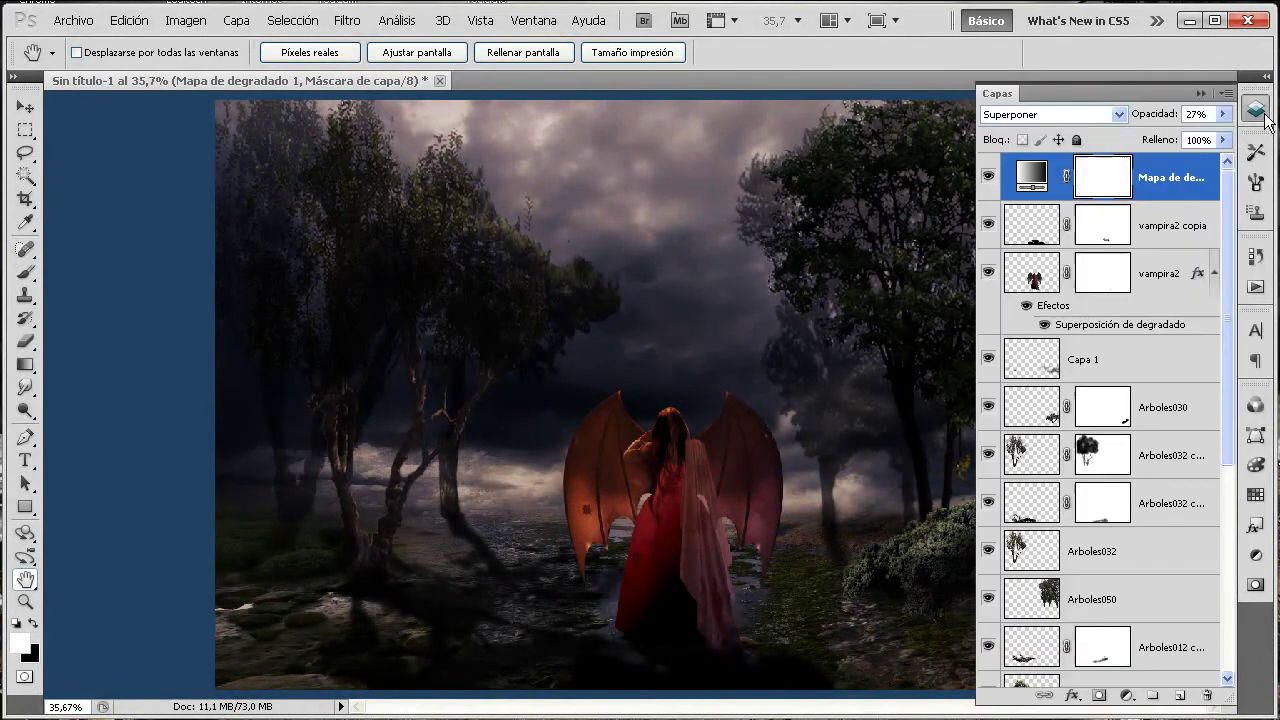
# - Create a new layer and draw a radial white-to-black gradient from the image centre
pyautogui.click(1125, 695)
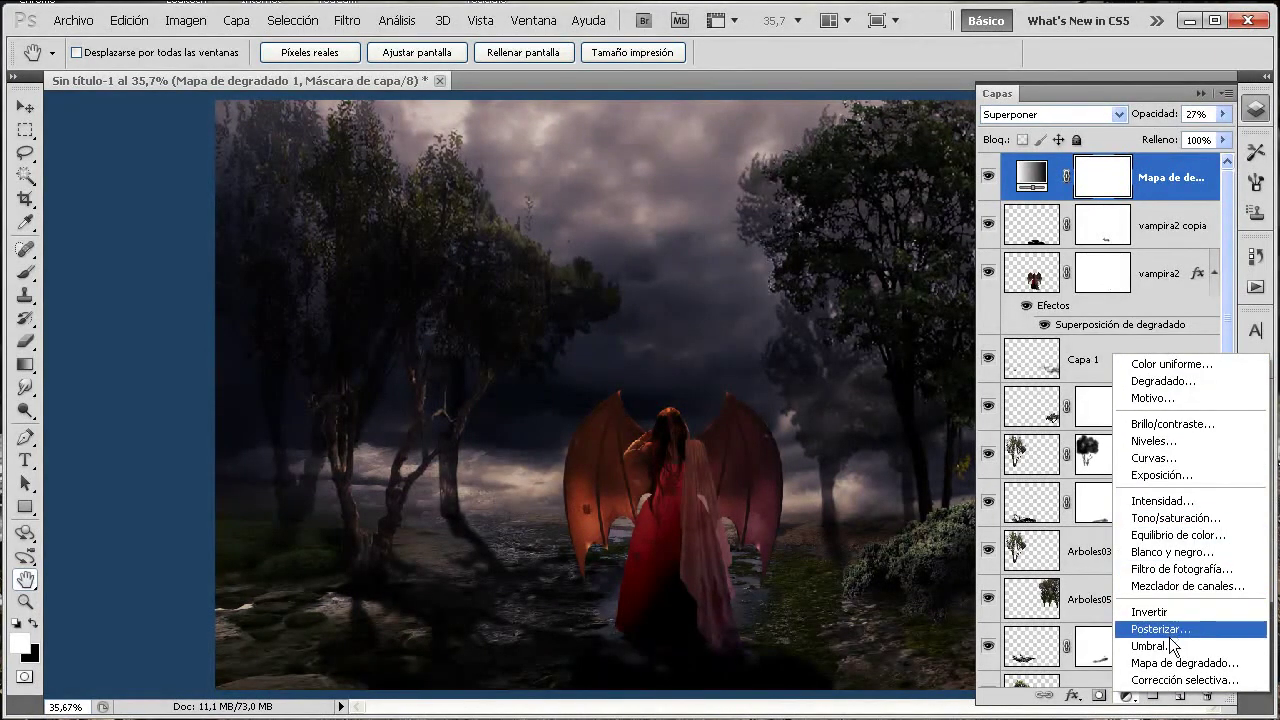
pyautogui.click(132, 382)
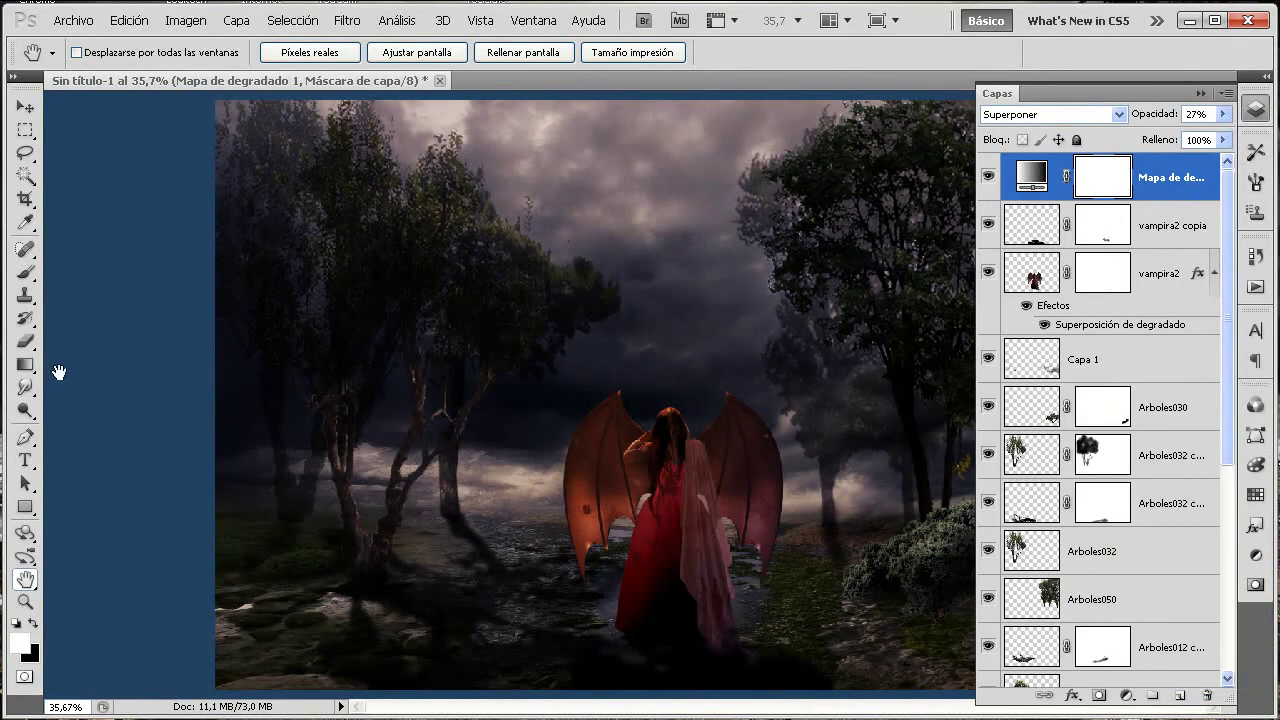
pyautogui.click(1180, 695)
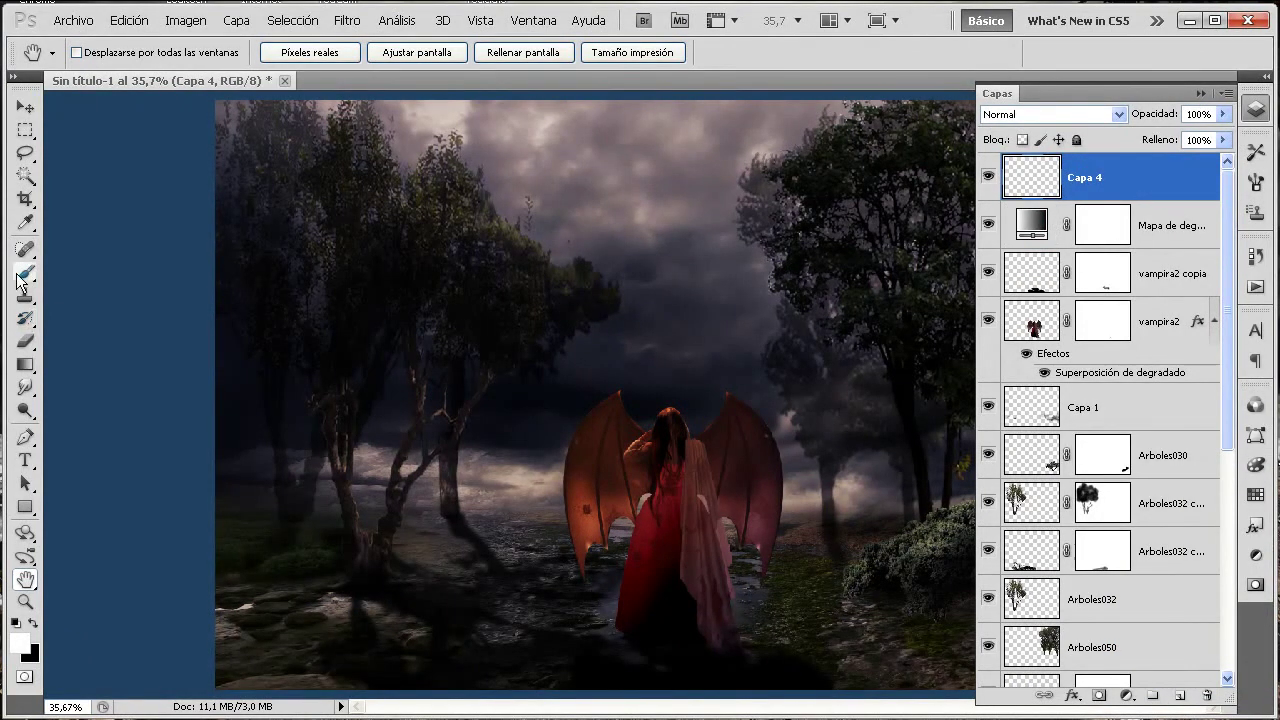
pyautogui.click(25, 364)
pyautogui.press('F7')
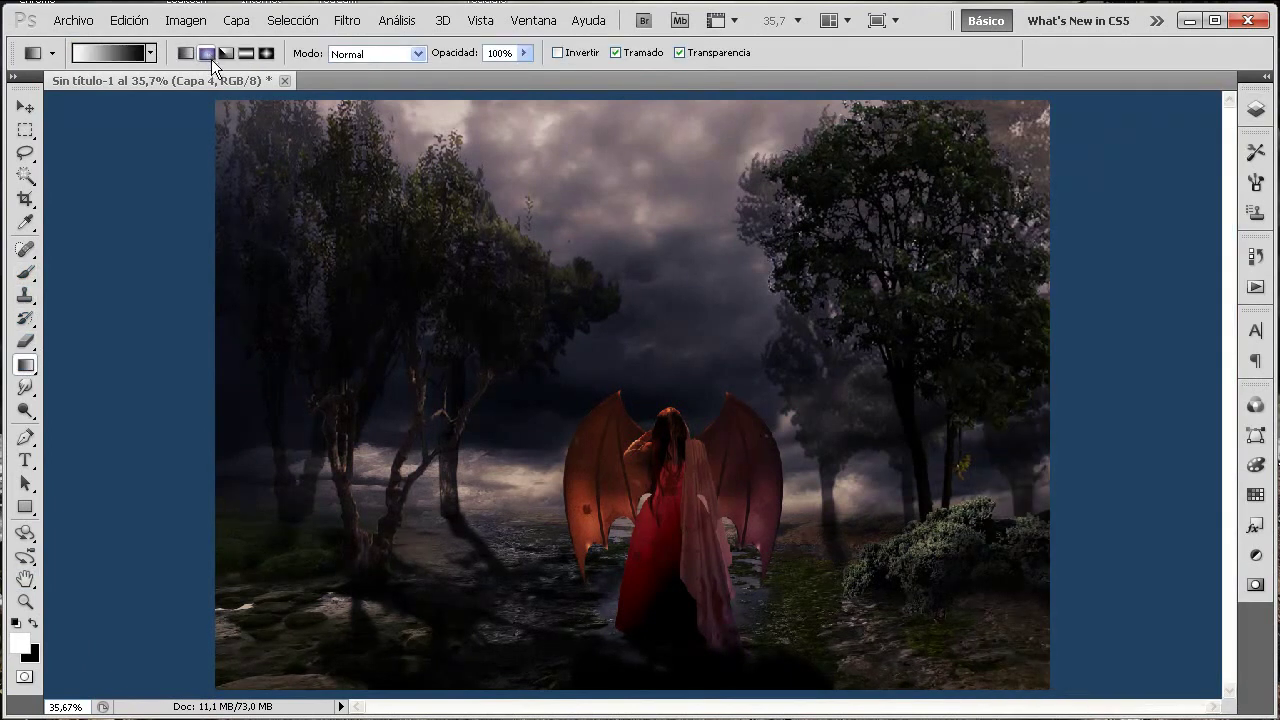
pyautogui.click(122, 51)
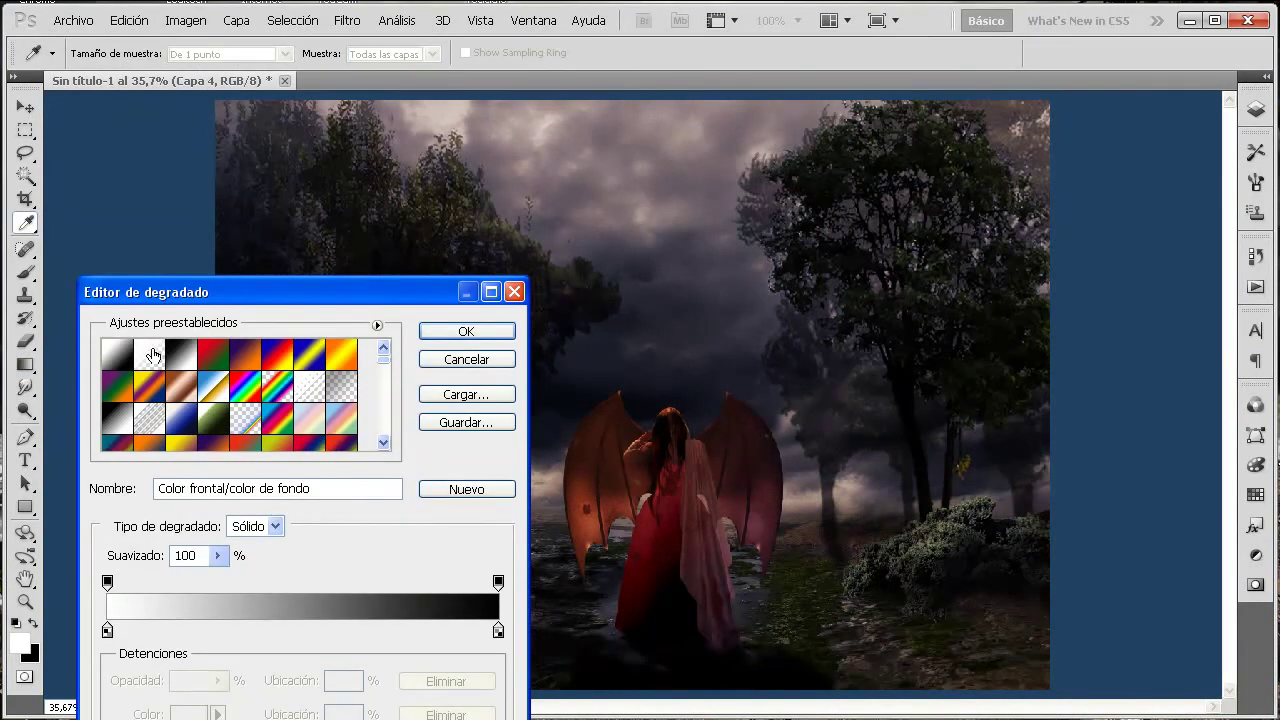
pyautogui.click(466, 331)
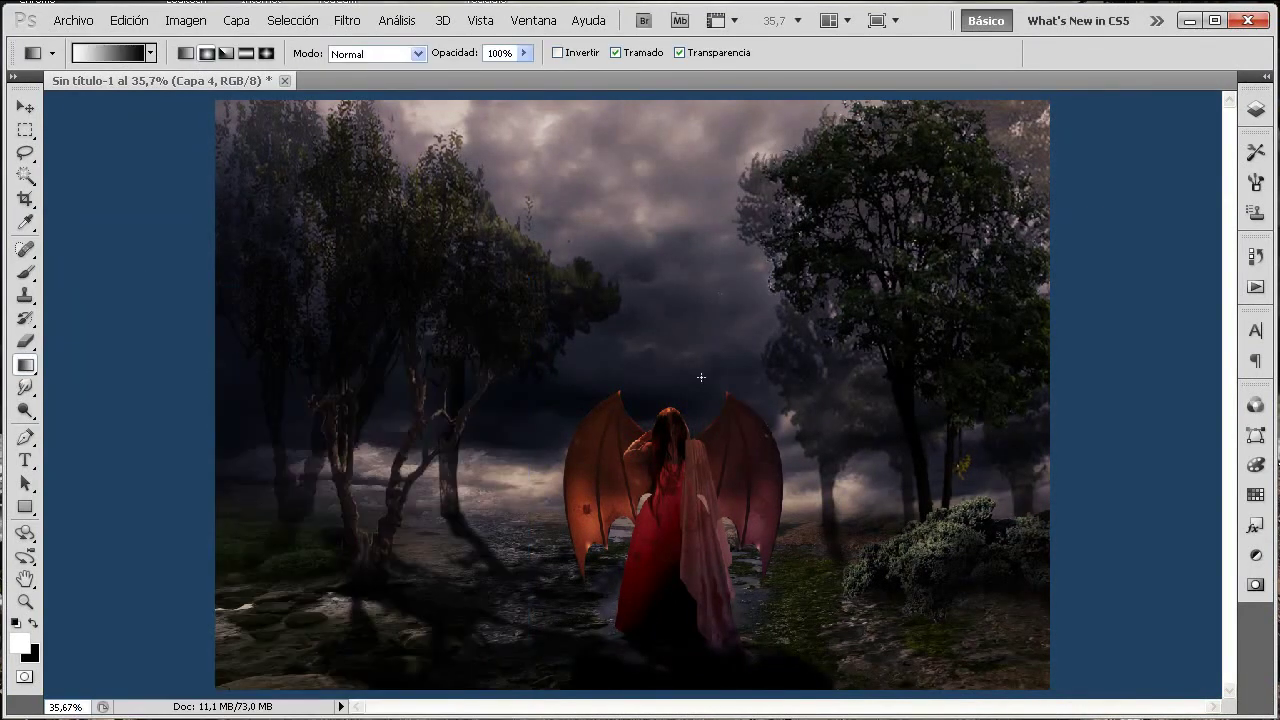
pyautogui.moveTo(639, 359); pyautogui.dragTo(938, 359)
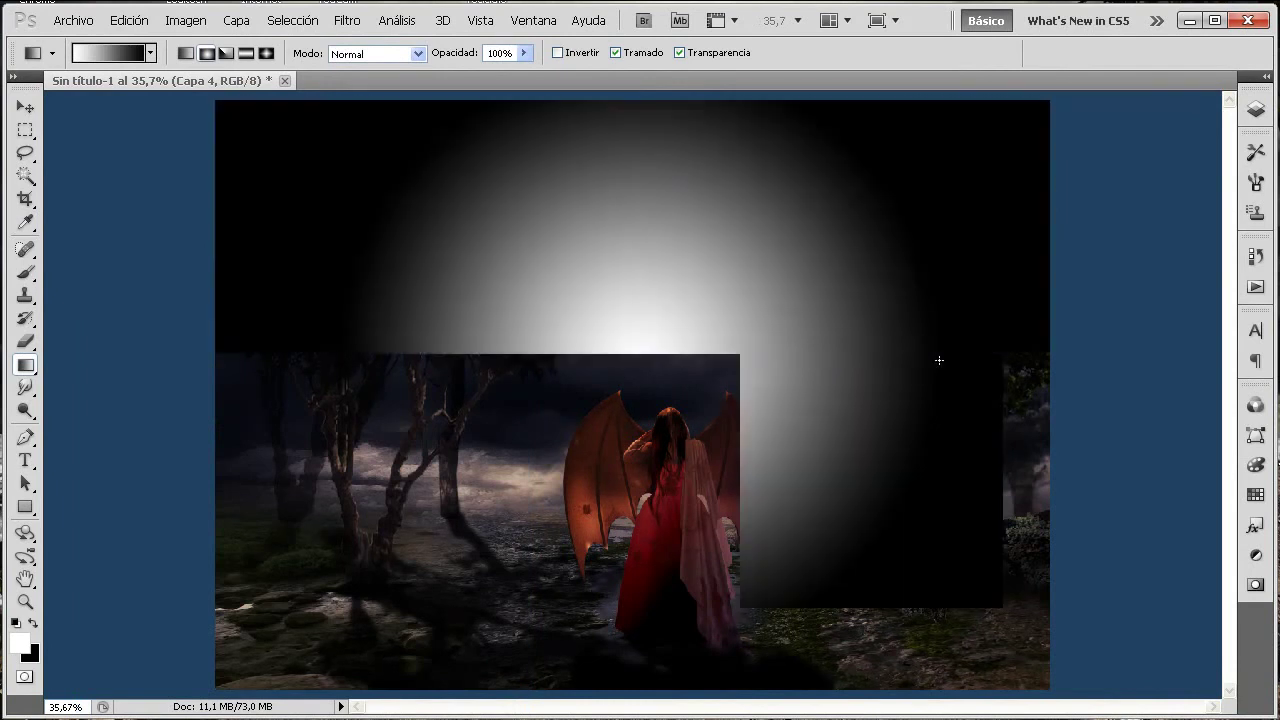
# - Set Capa 4 to Multiplicar blending at 39% opacity
pyautogui.click(1255, 108)
pyautogui.click(1118, 115)
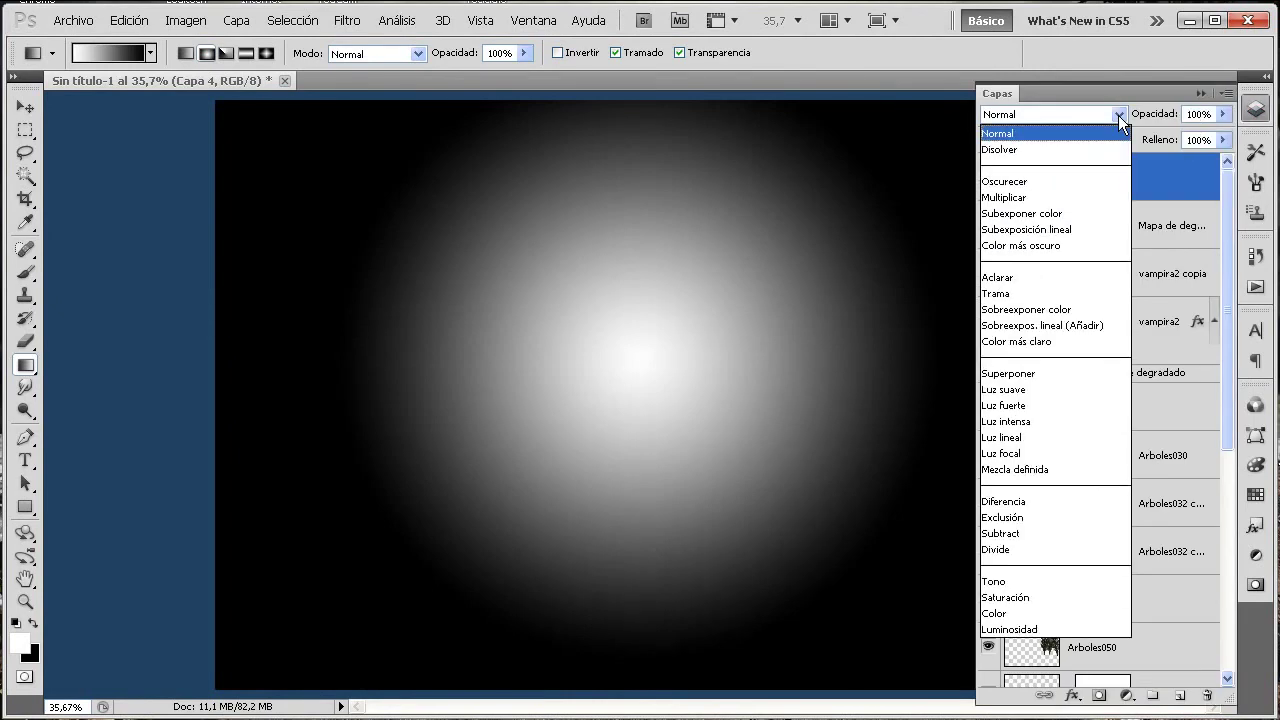
pyautogui.click(1030, 198)
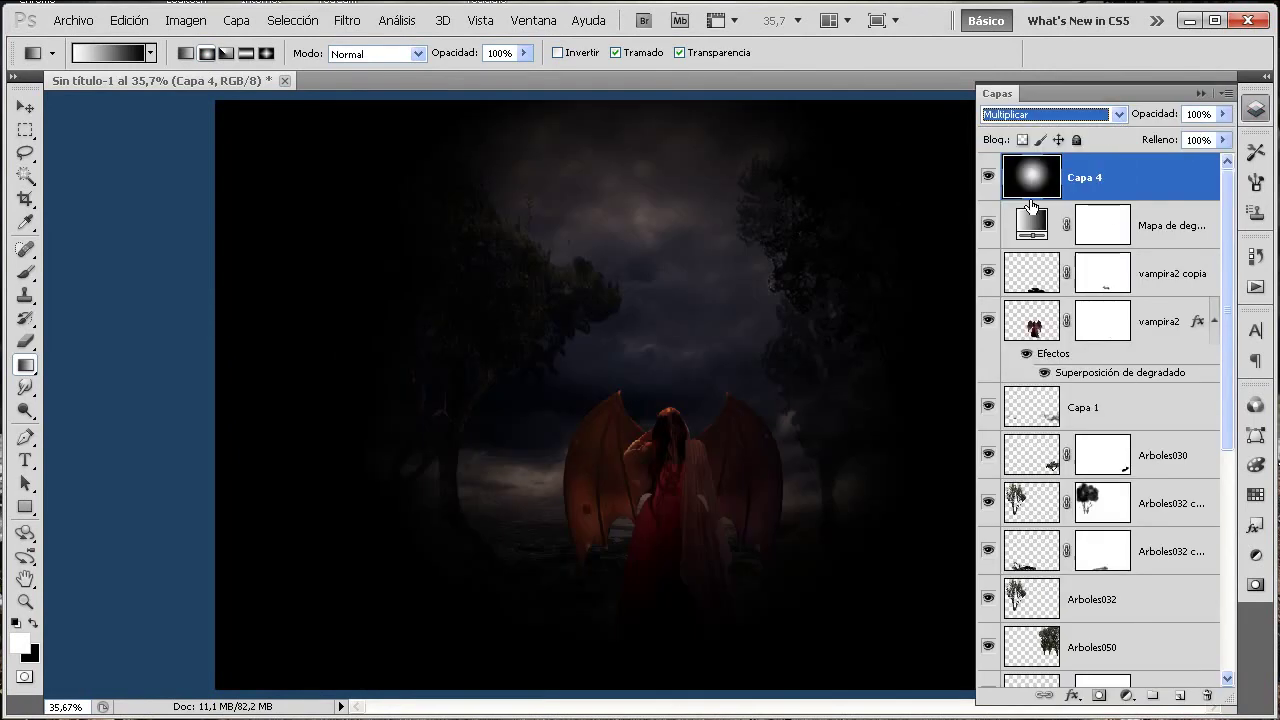
pyautogui.click(1222, 114)
pyautogui.moveTo(1212, 129); pyautogui.dragTo(1204, 131)
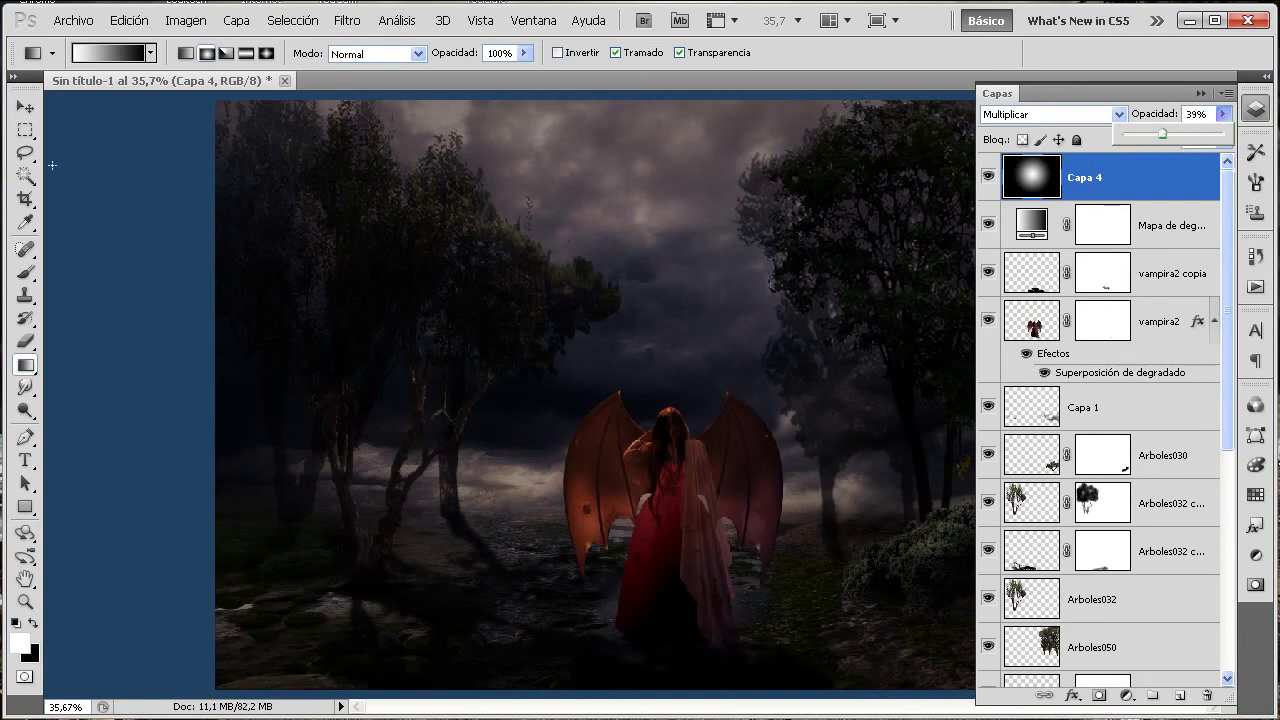
# - Free-transform the vignette to about 134% width and 126% height, past the canvas edges
pyautogui.click(25, 107)
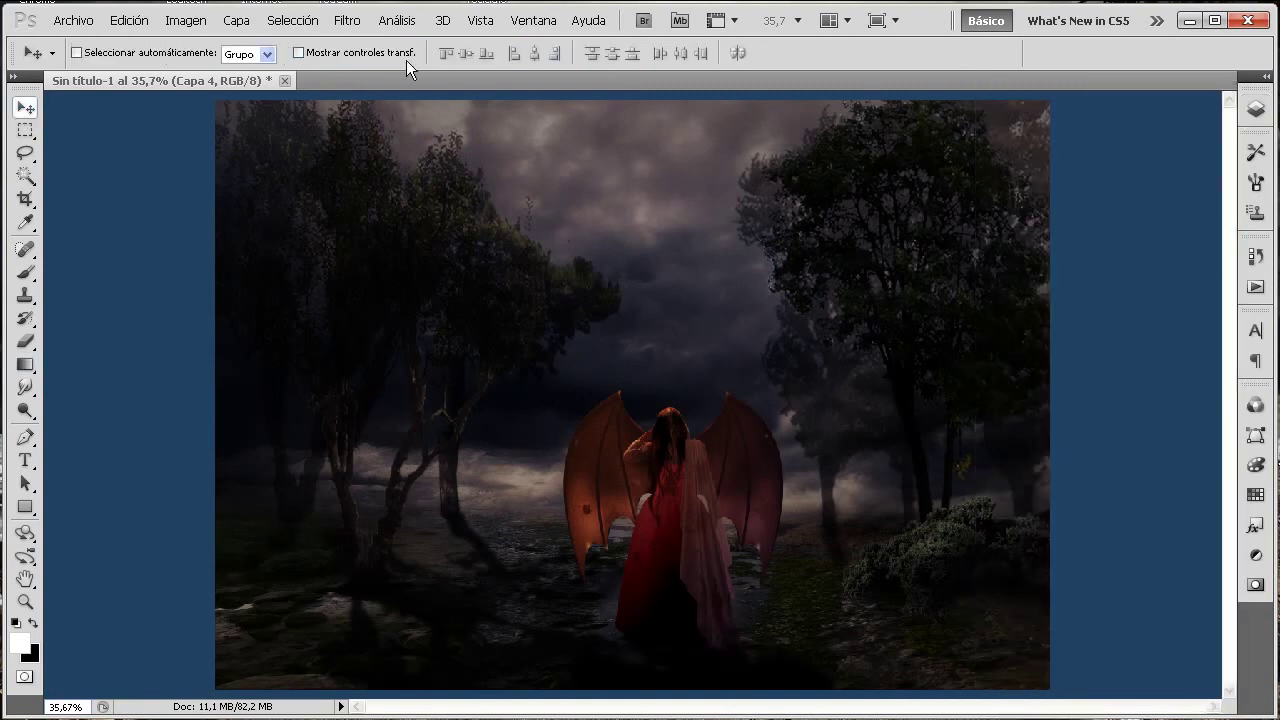
pyautogui.click(146, 27)
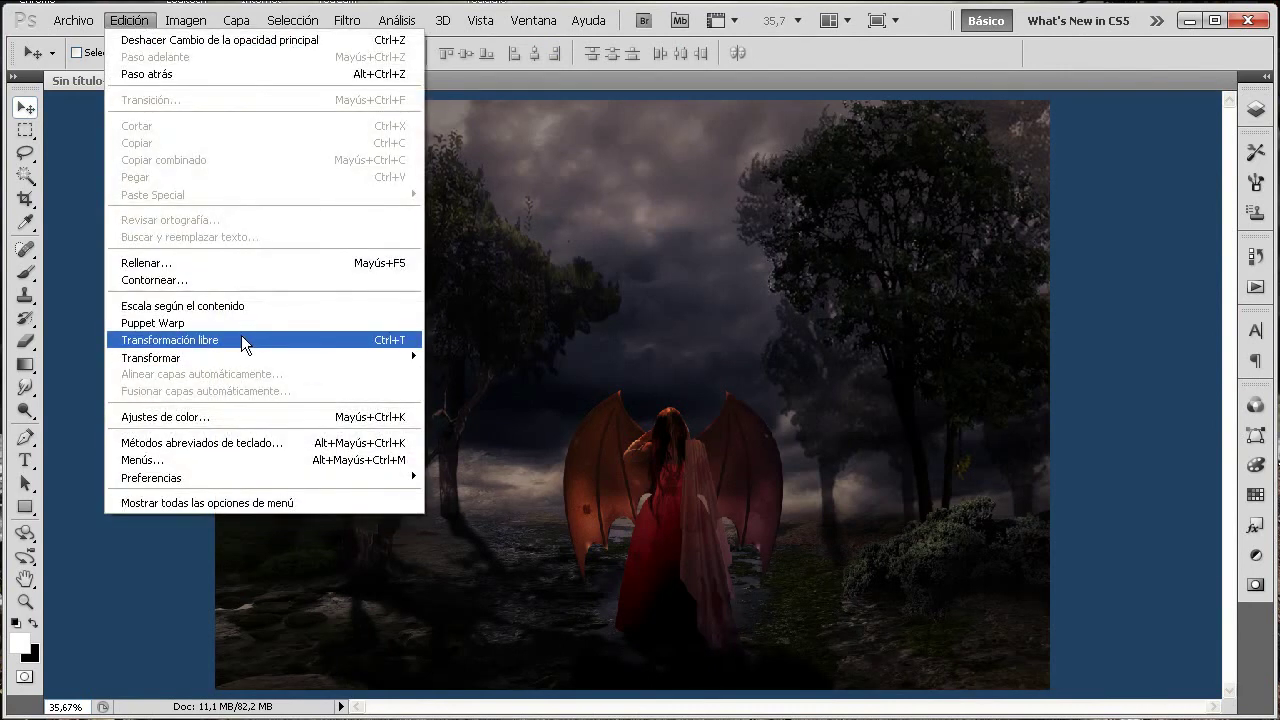
pyautogui.click(240, 336)
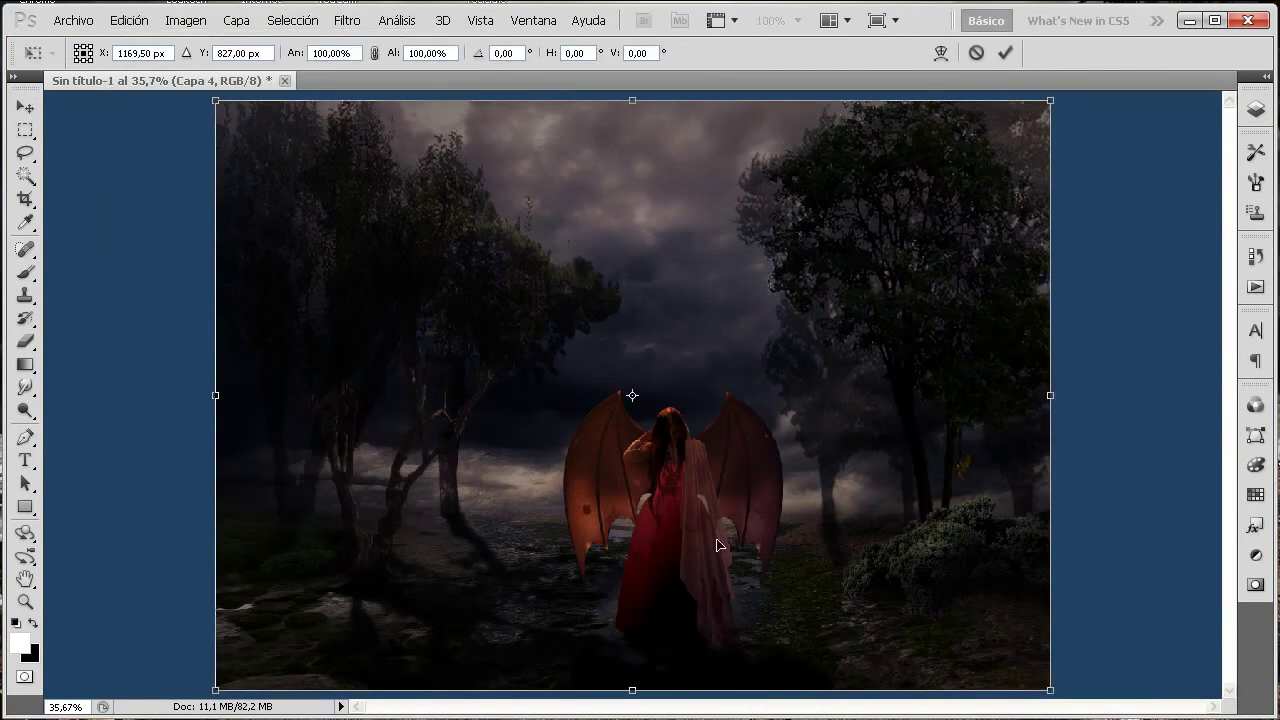
pyautogui.moveTo(1052, 395); pyautogui.dragTo(1139, 391)
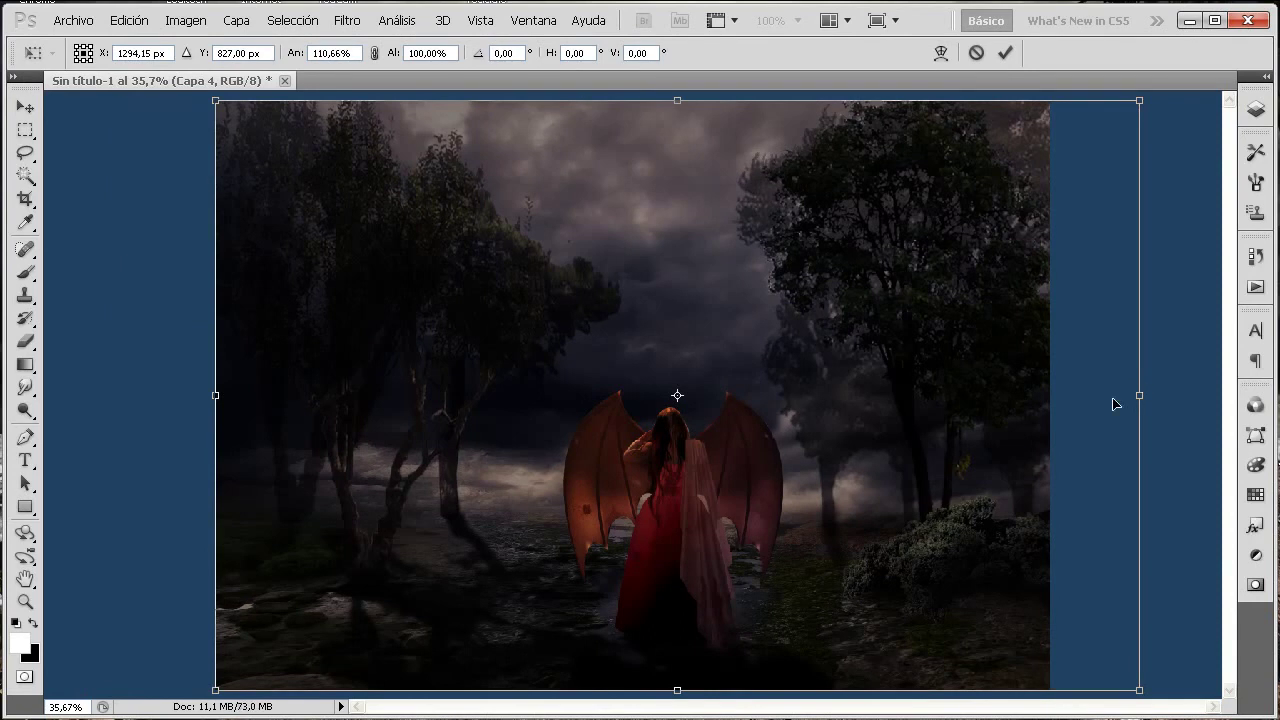
pyautogui.moveTo(215, 395); pyautogui.dragTo(72, 395)
pyautogui.moveTo(1139, 395); pyautogui.dragTo(1198, 386)
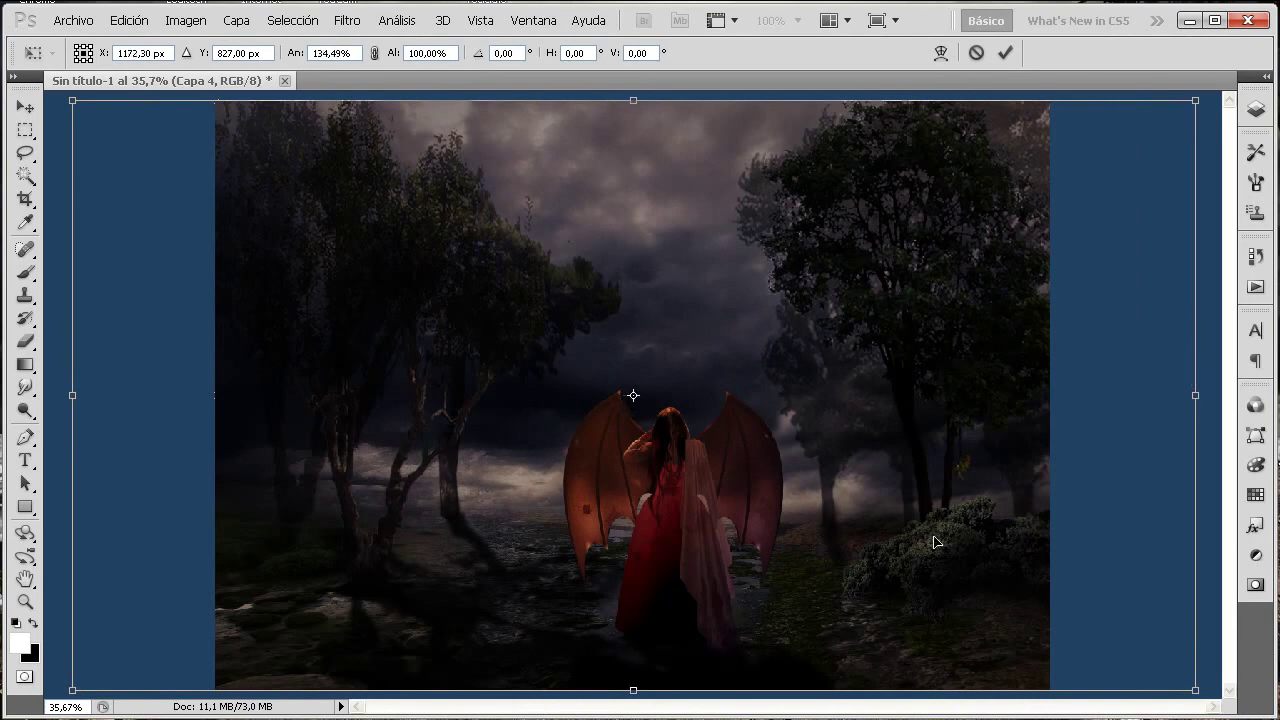
pyautogui.moveTo(633, 690); pyautogui.dragTo(633, 716)
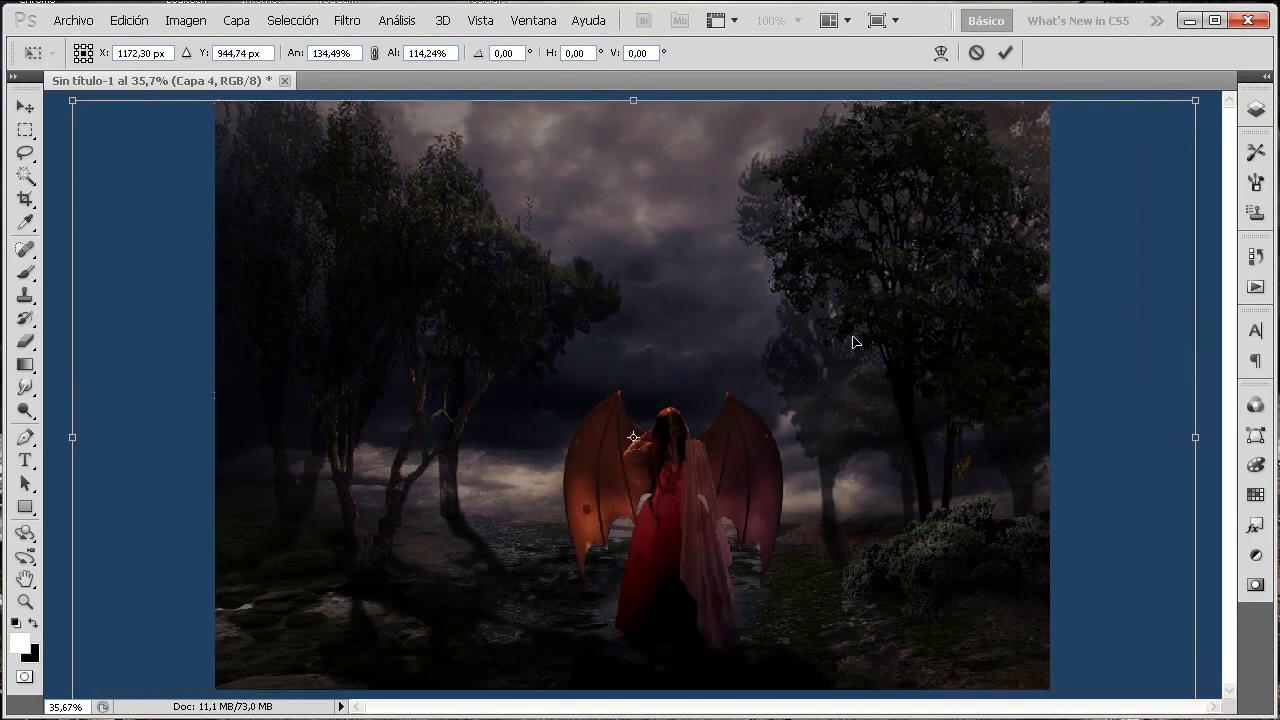
pyautogui.moveTo(633, 100); pyautogui.dragTo(621, 33)
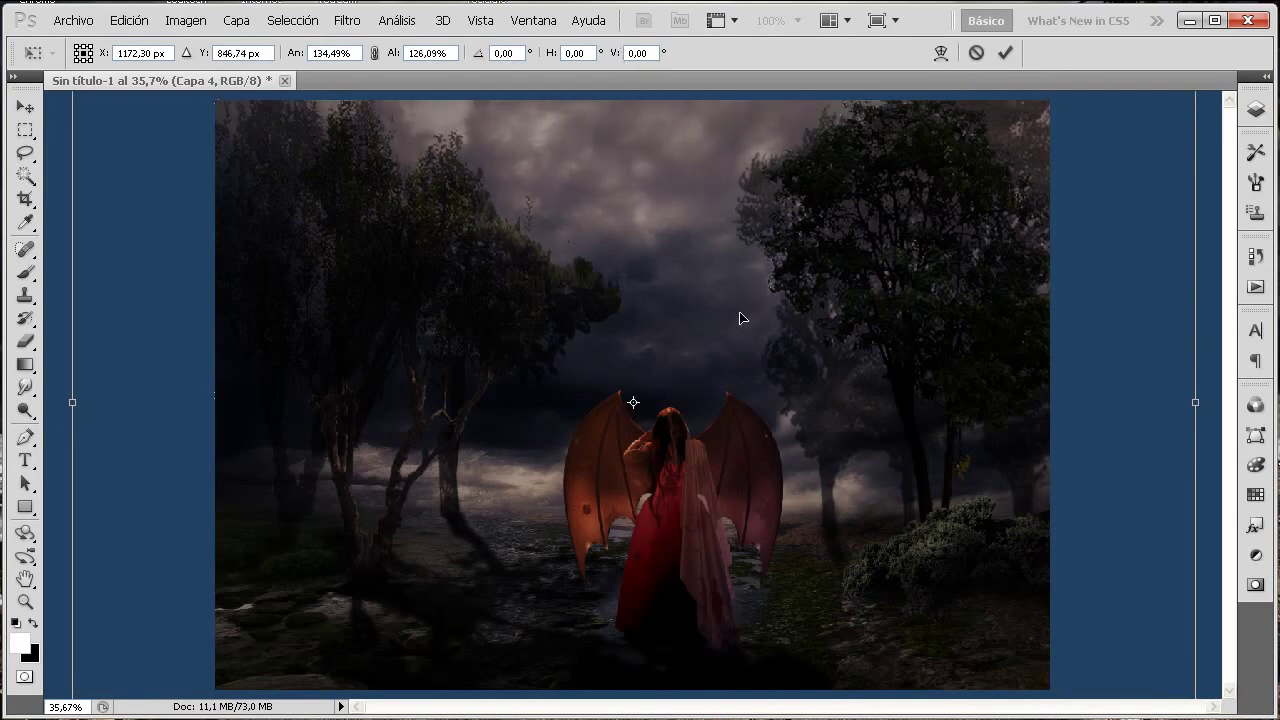
pyautogui.press('Return')
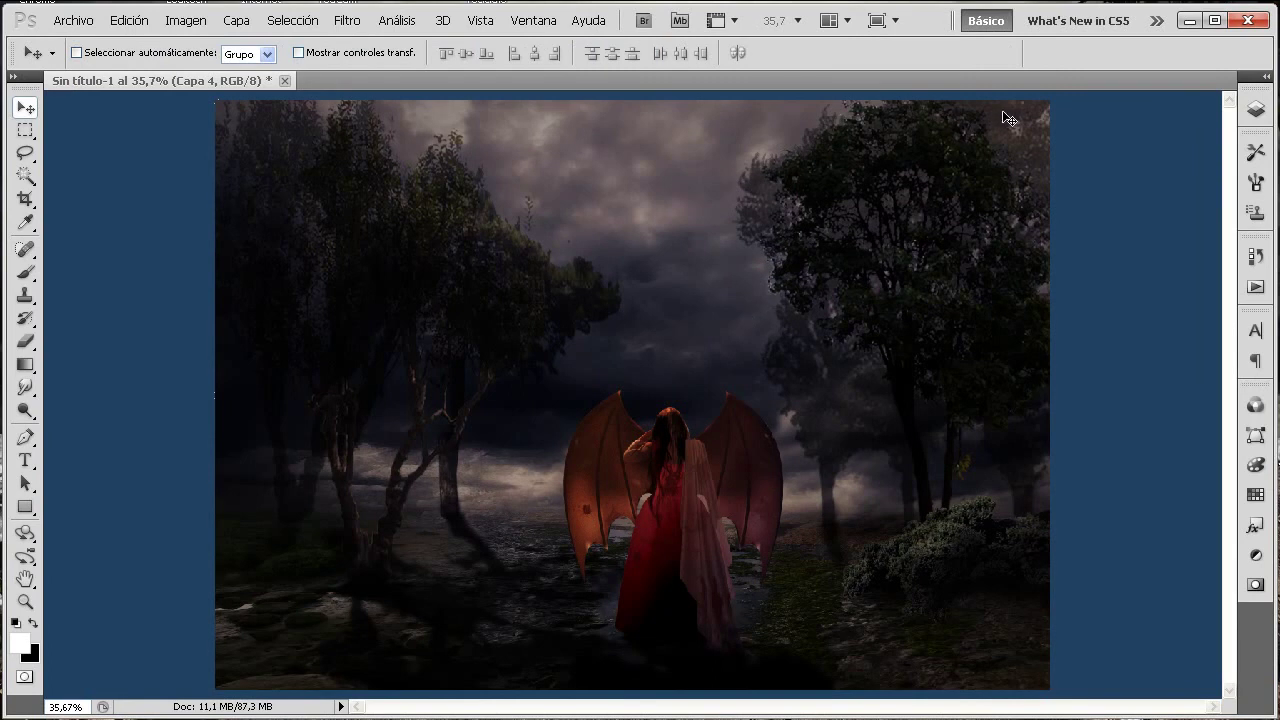
pyautogui.click(1256, 110)
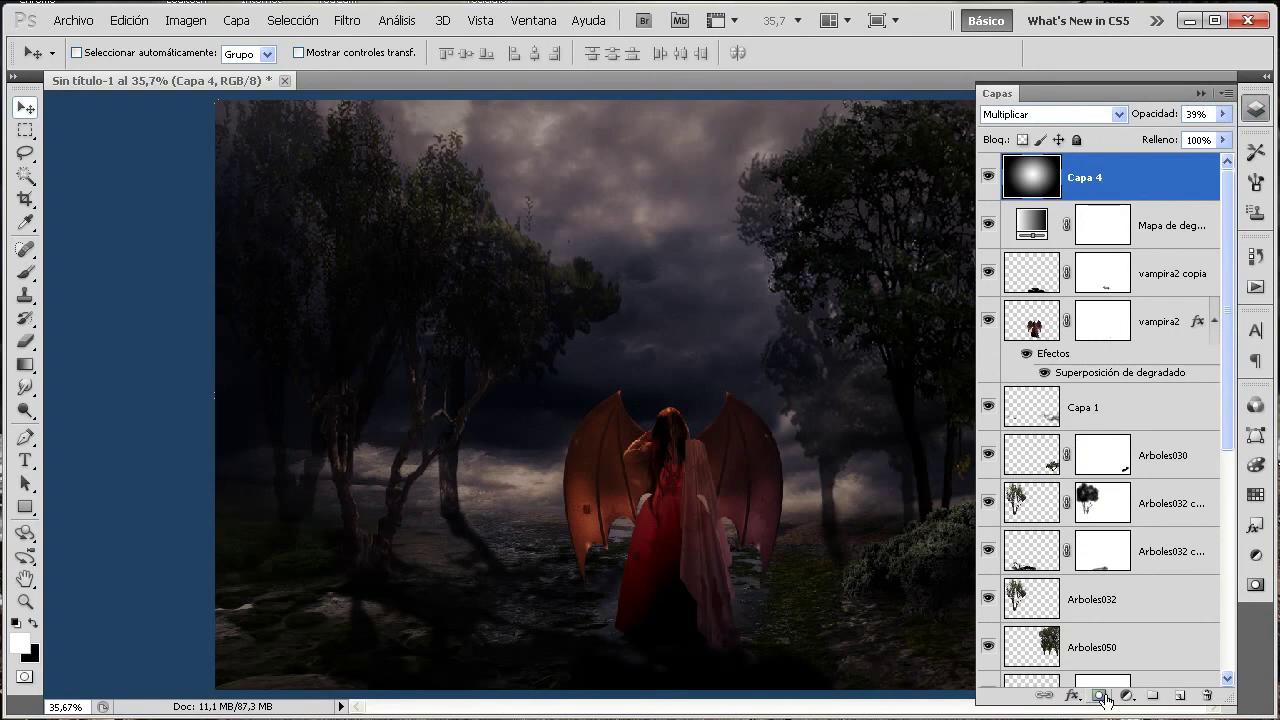
# - Apply Image the merged (Combinada) composite onto Capa 4 with Multiplicar blending
pyautogui.click(184, 21)
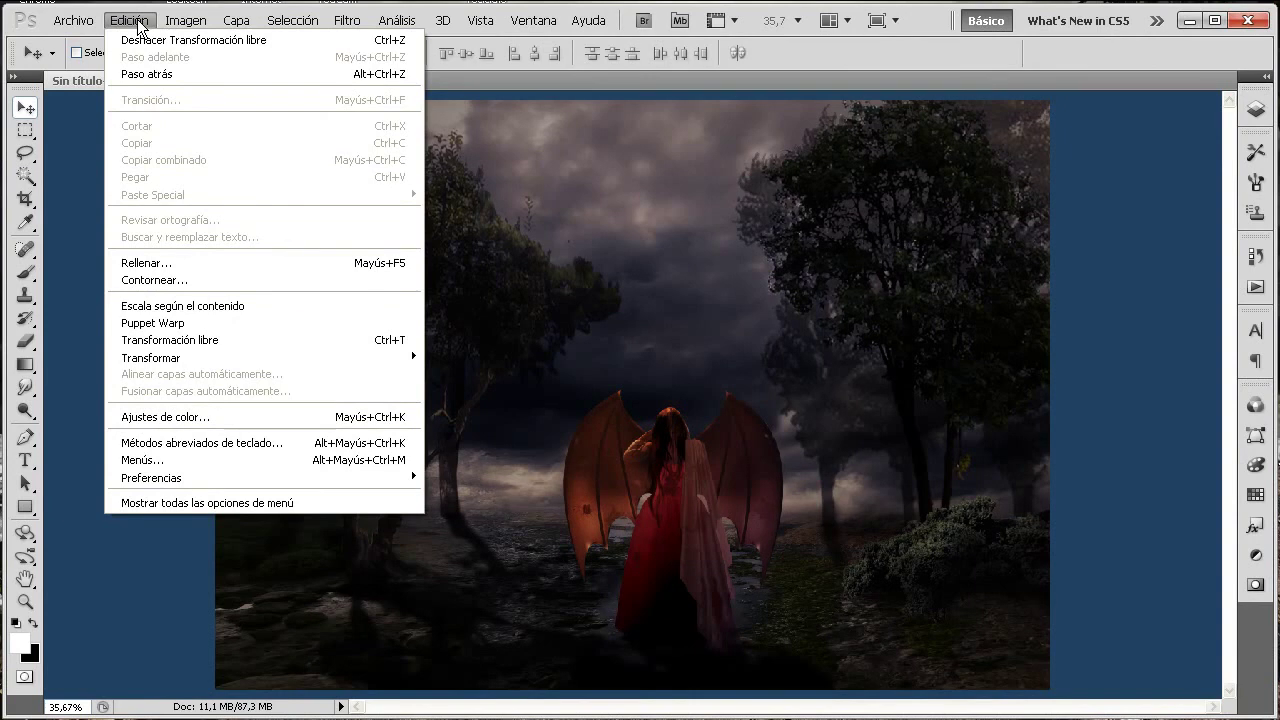
pyautogui.moveTo(194, 67)
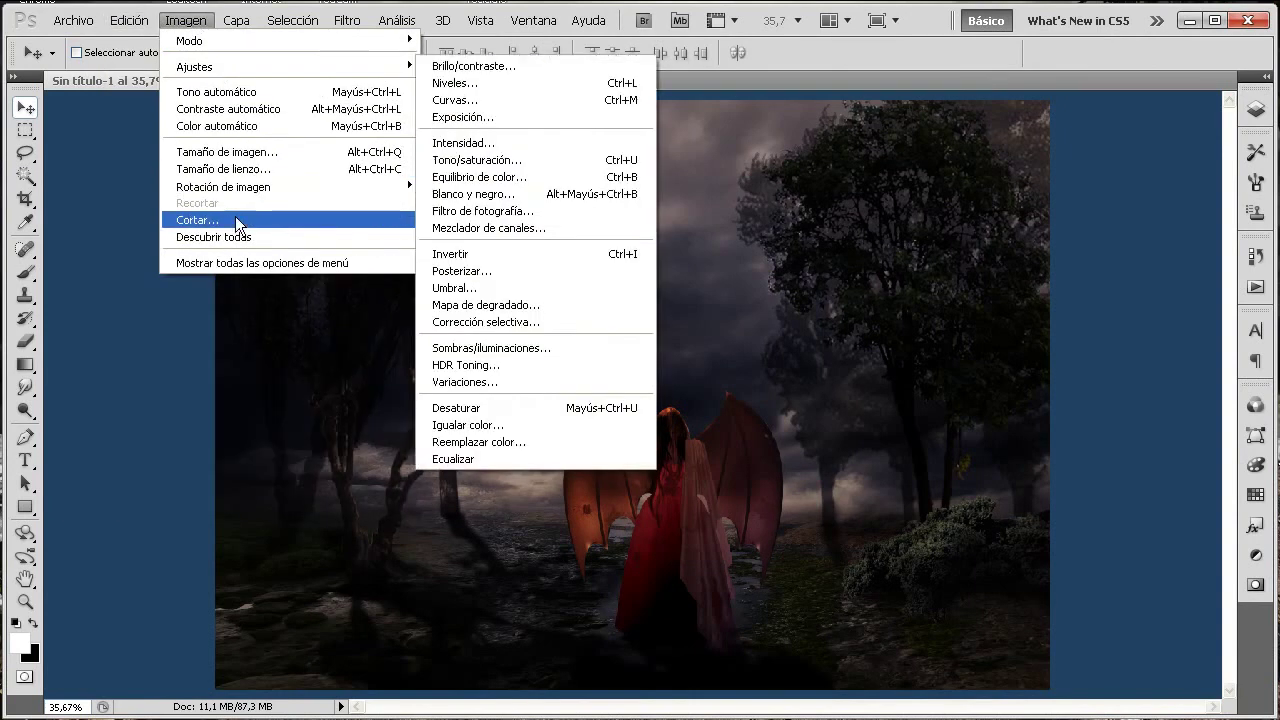
pyautogui.click(254, 263)
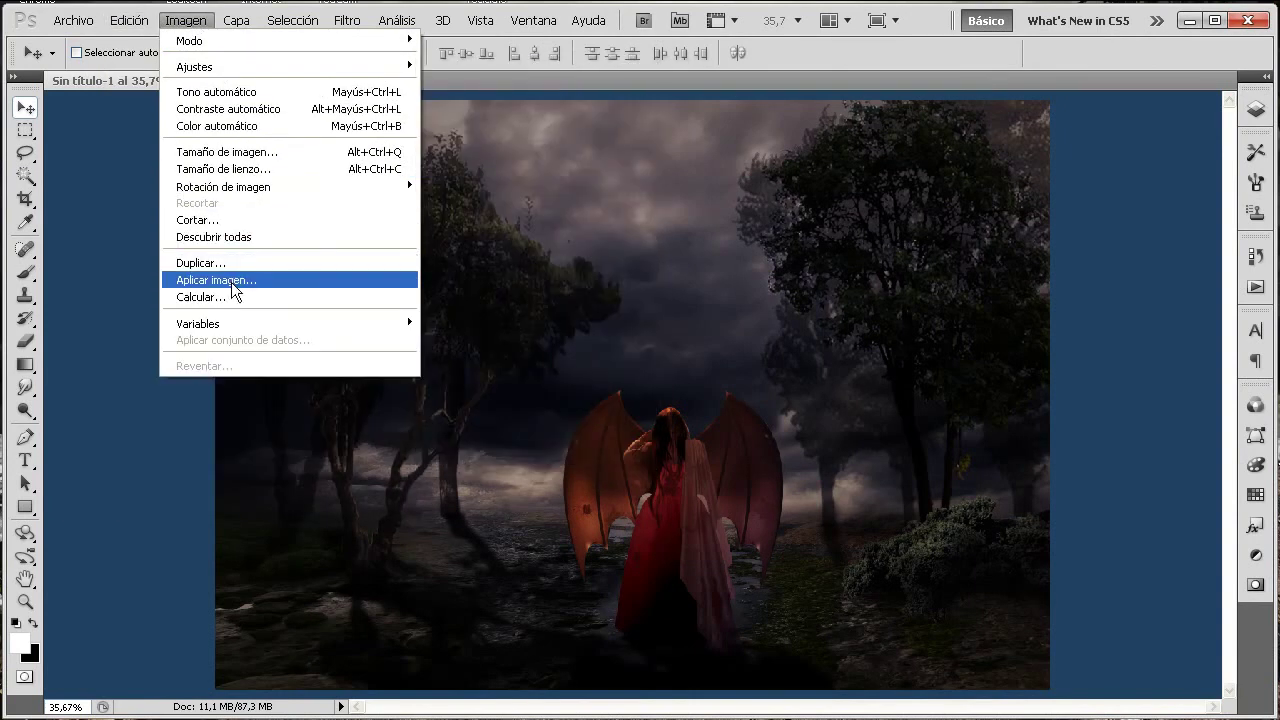
pyautogui.click(231, 282)
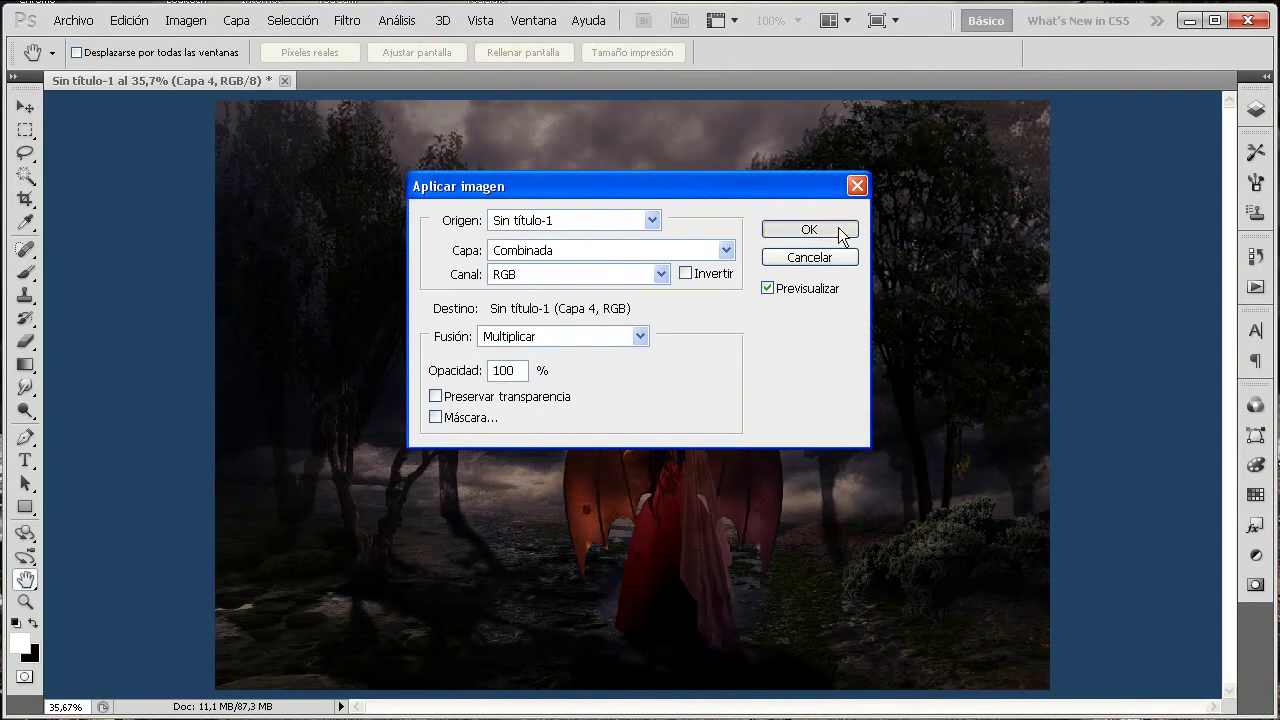
pyautogui.click(809, 230)
pyautogui.press('v')
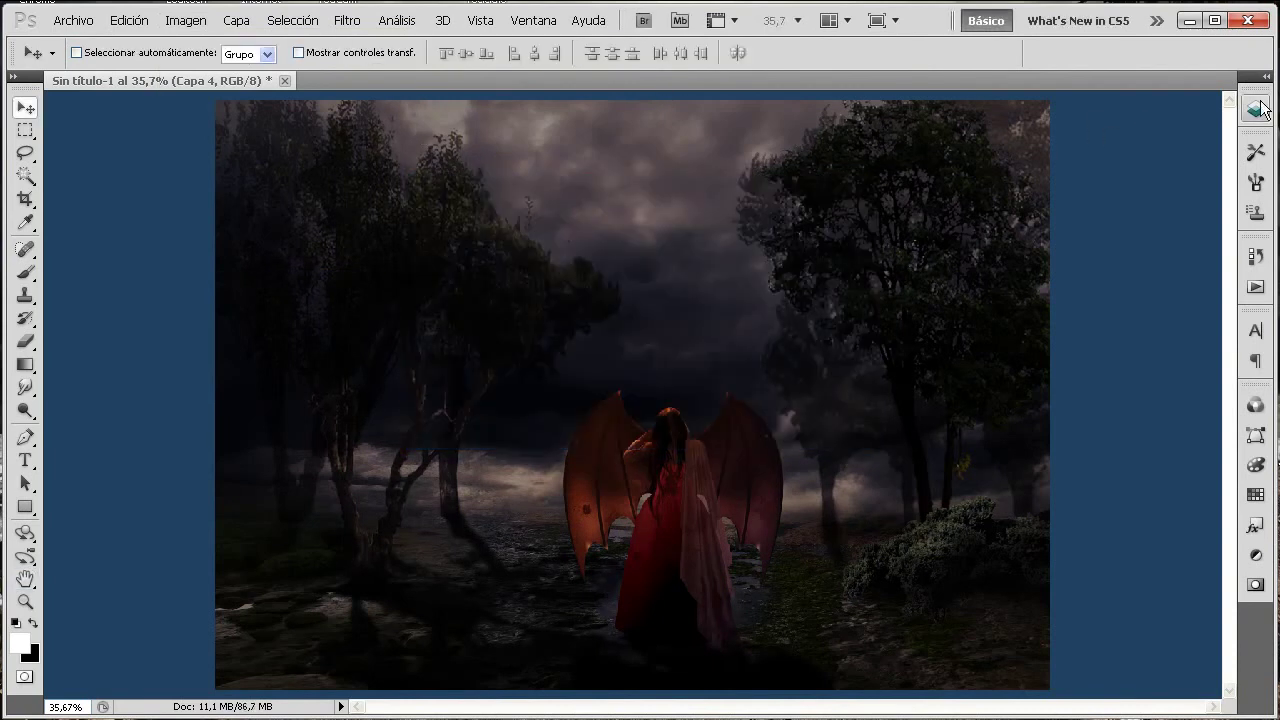
pyautogui.click(1261, 108)
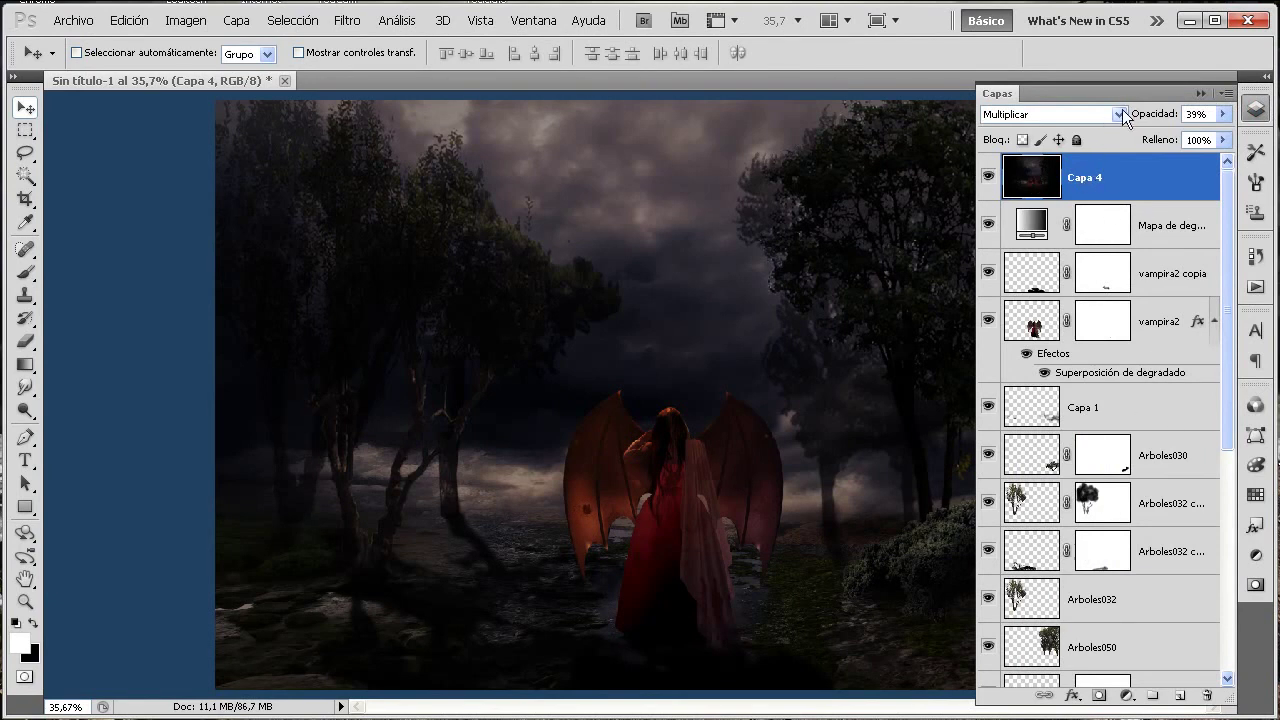
pyautogui.rightClick(1113, 182)
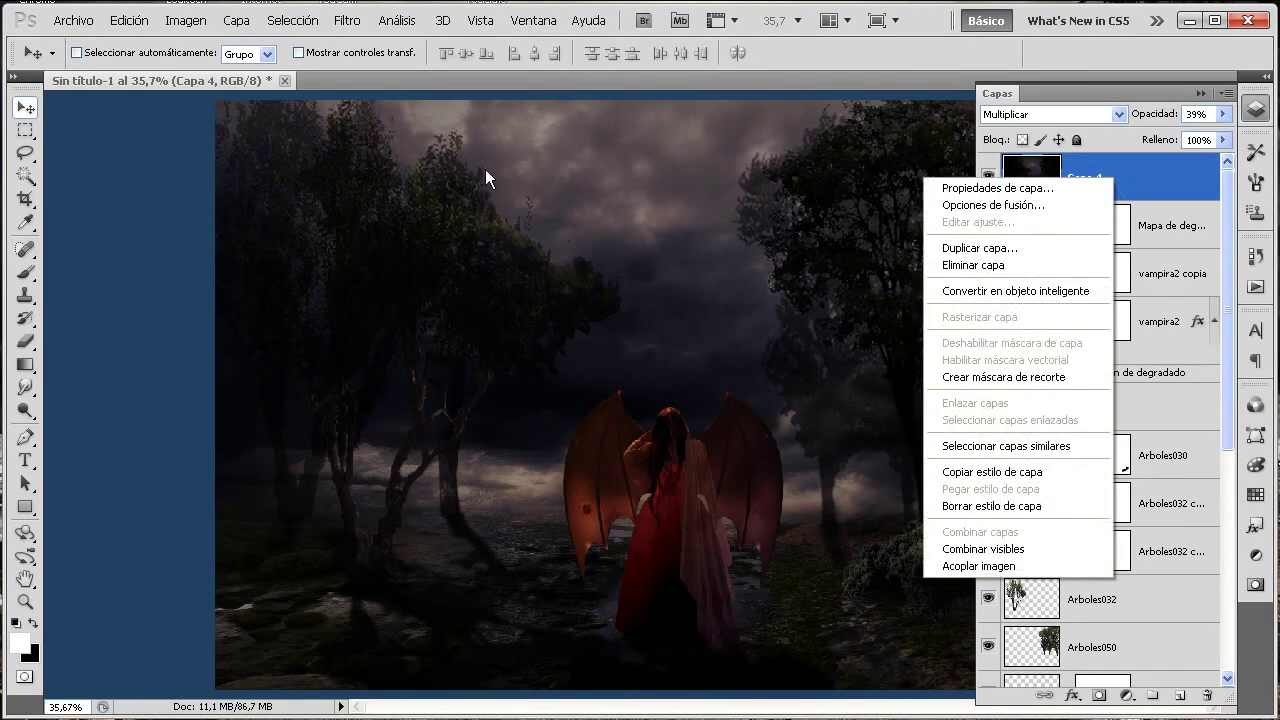
pyautogui.click(357, 25)
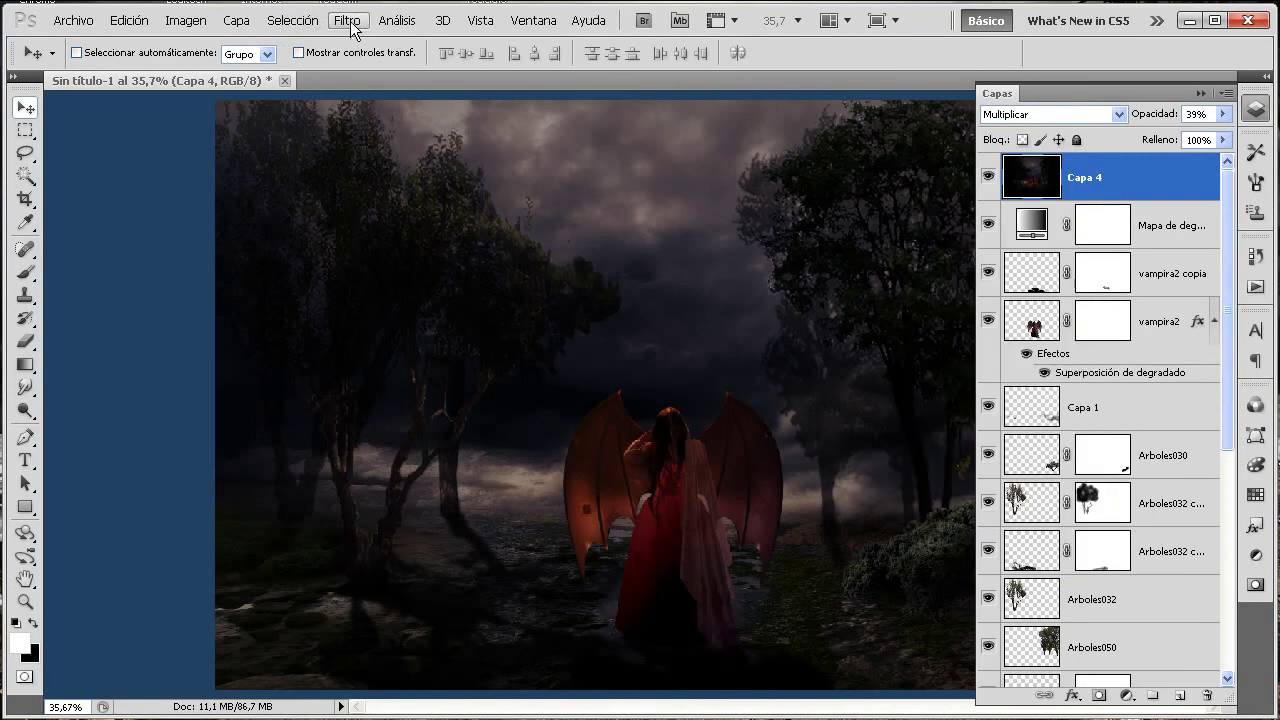
# - Run a Paso alto (High Pass) filter with 3,5-pixel radius on Capa 4
pyautogui.click(350, 22)
pyautogui.moveTo(437, 373)
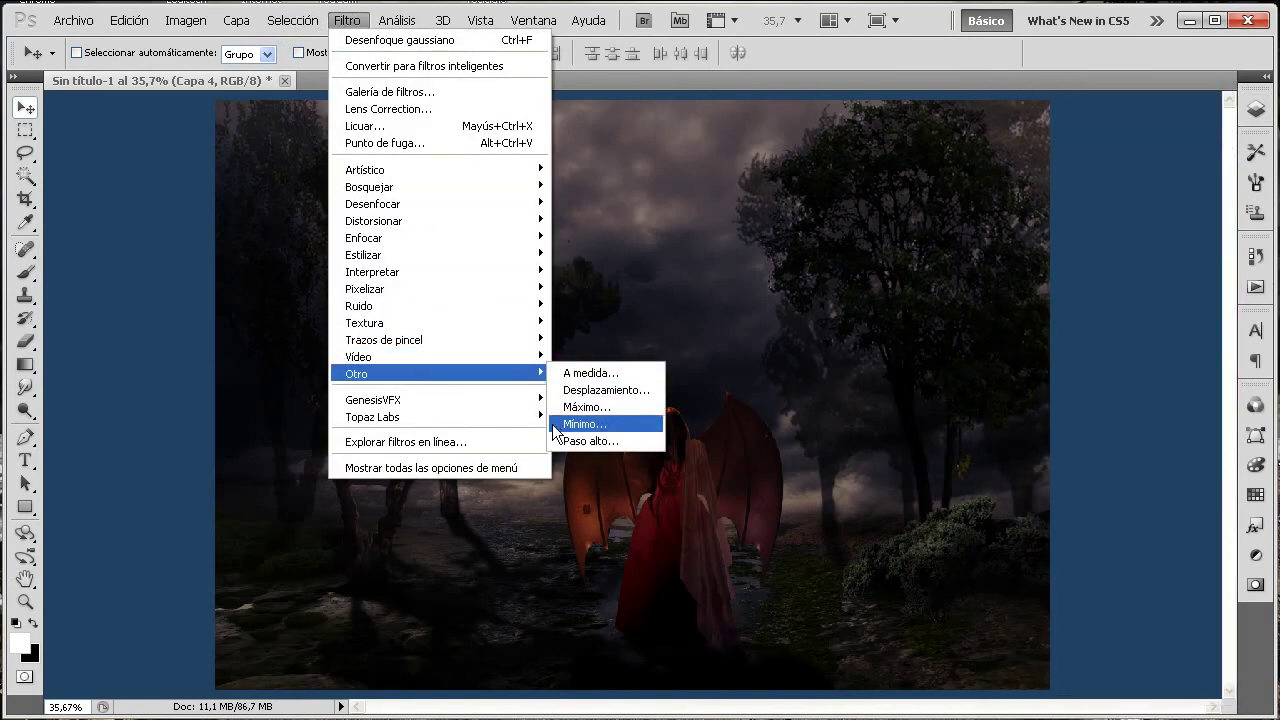
pyautogui.click(571, 443)
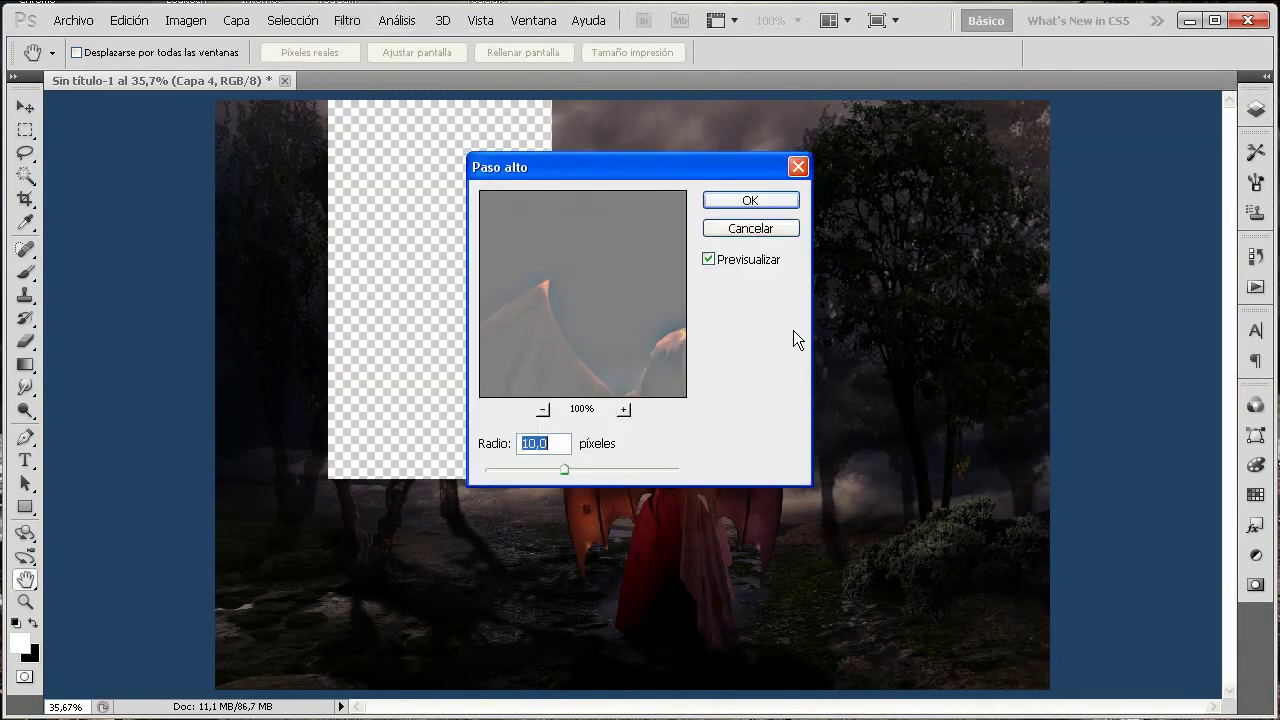
pyautogui.moveTo(681, 169)
pyautogui.mouseDown()
pyautogui.moveTo(904, 202)
pyautogui.moveTo(996, 186)
pyautogui.mouseUp()
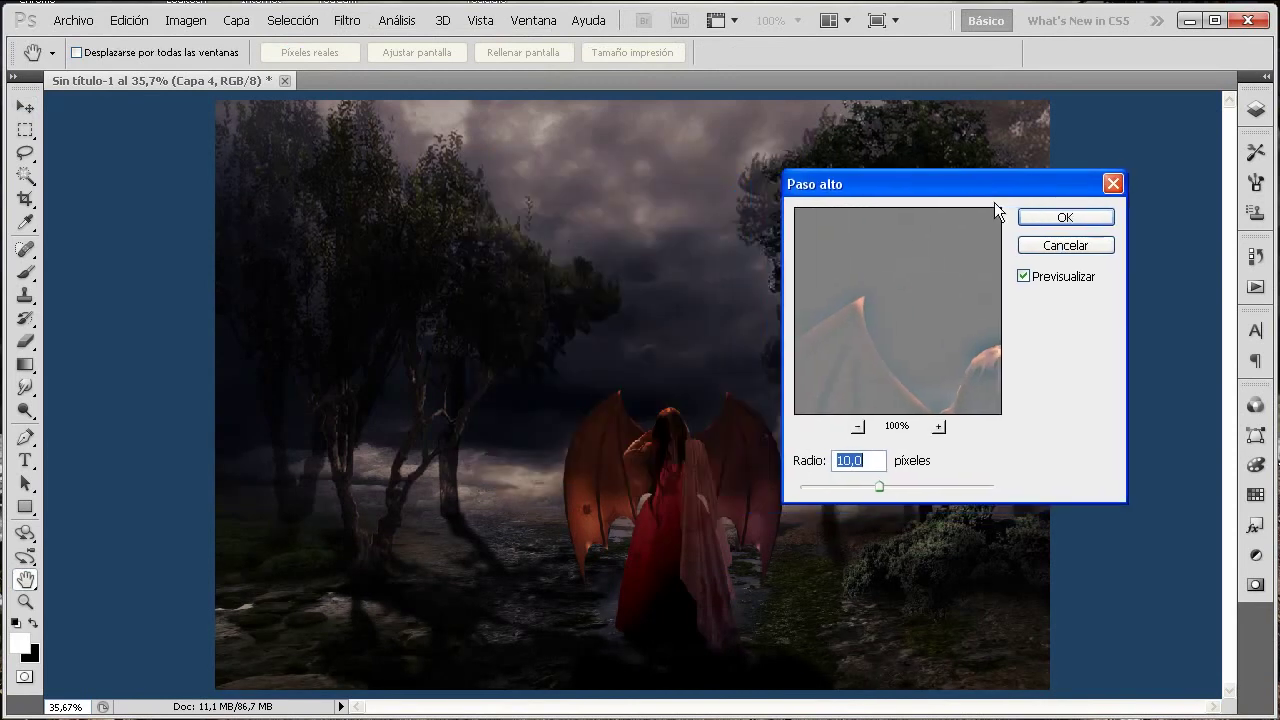
pyautogui.click(857, 427)
pyautogui.click(857, 427)
pyautogui.click(857, 427)
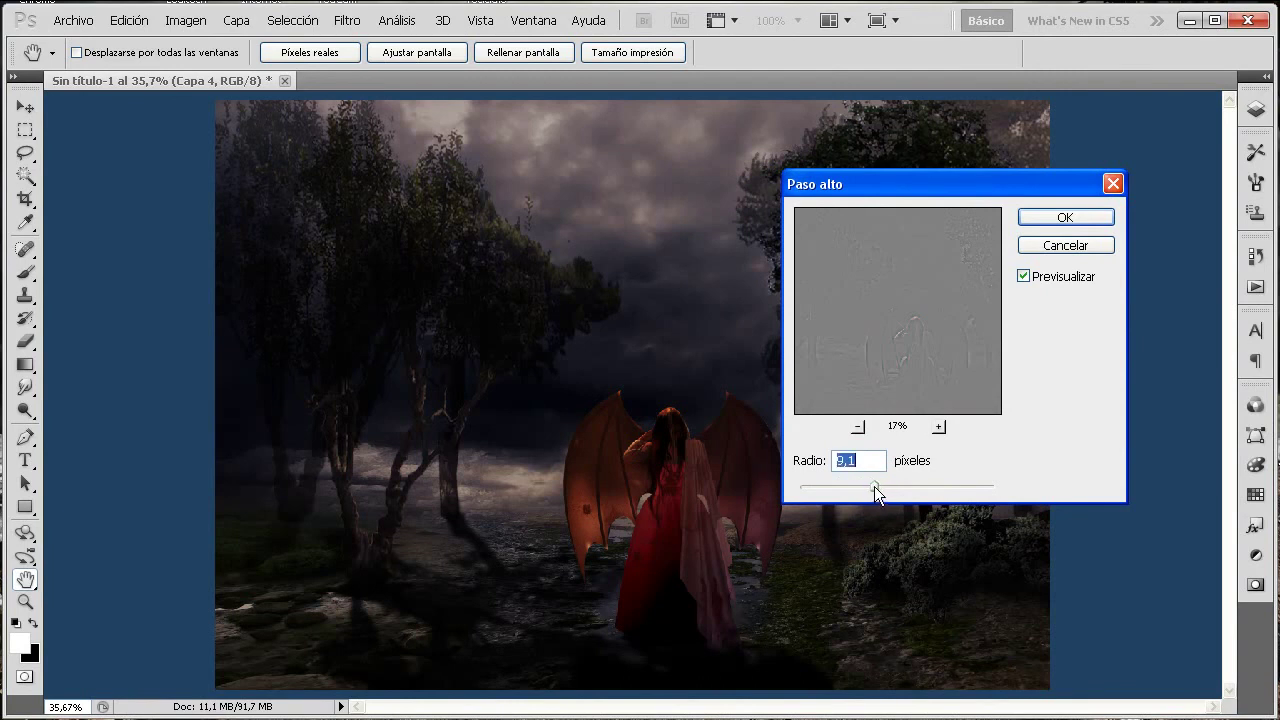
pyautogui.click(1064, 218)
# - Change Capa 4's blend mode to Superponer
pyautogui.click(1255, 112)
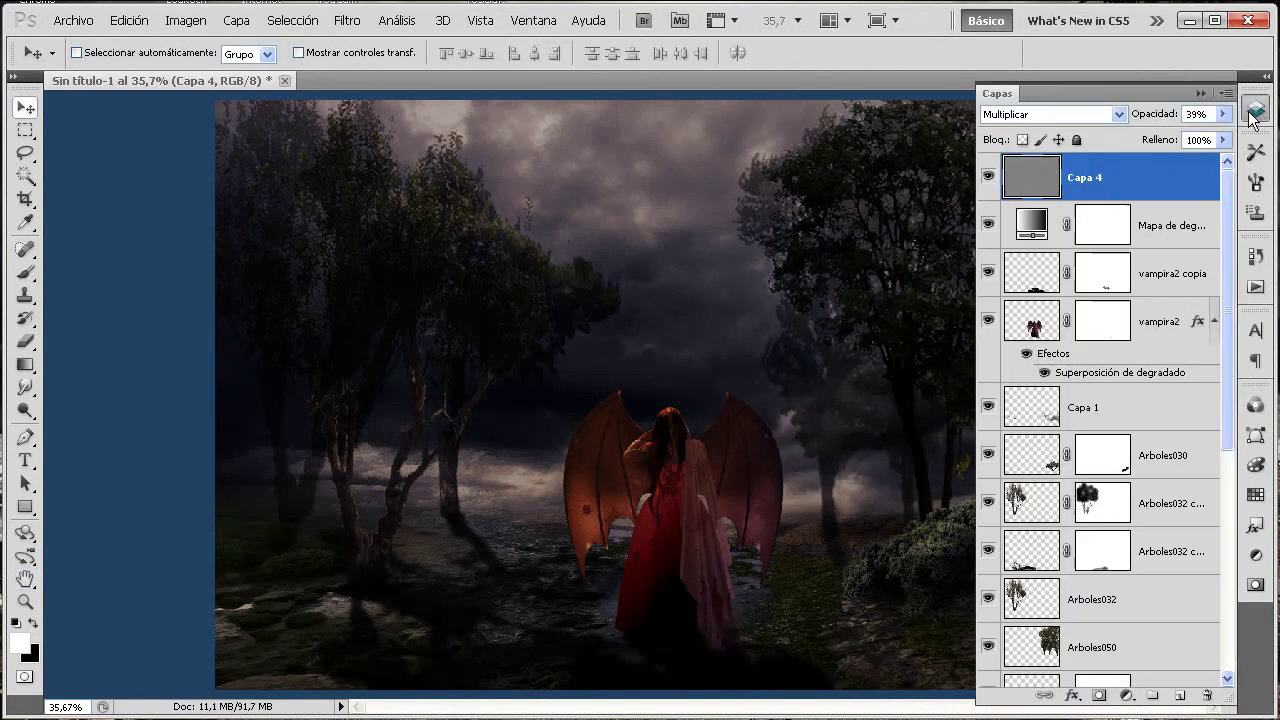
pyautogui.click(1116, 114)
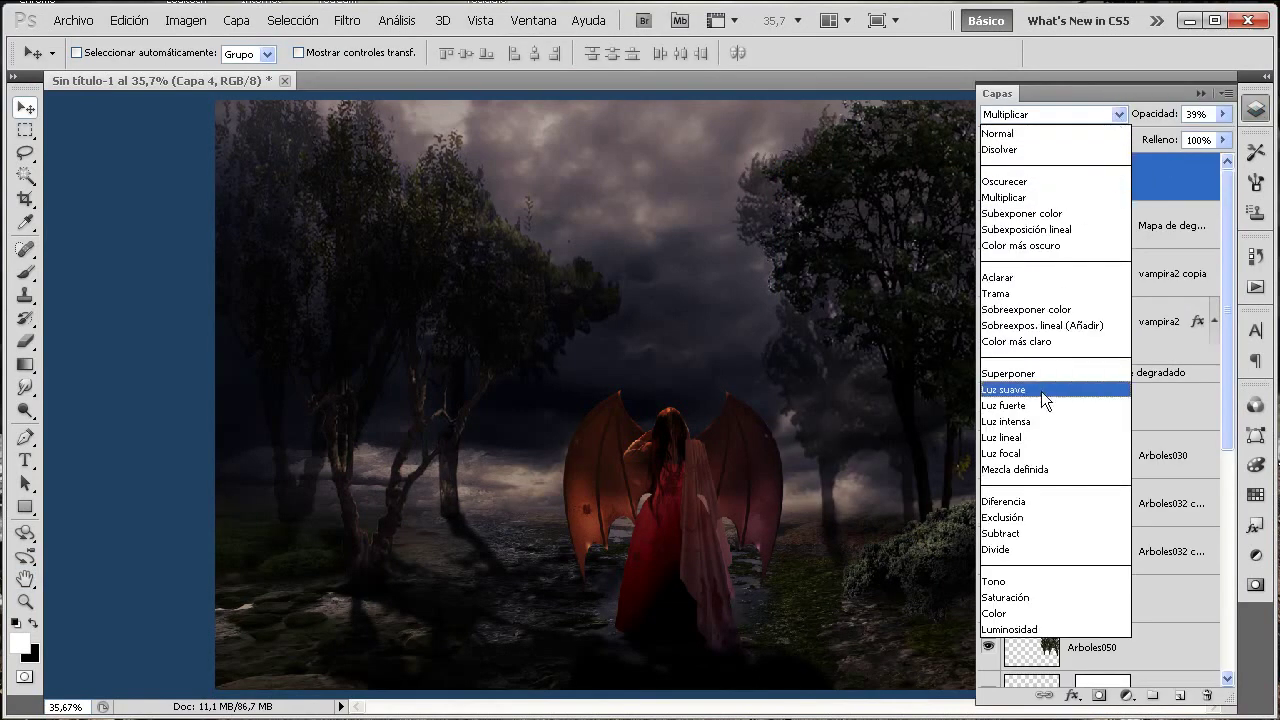
pyautogui.click(1040, 373)
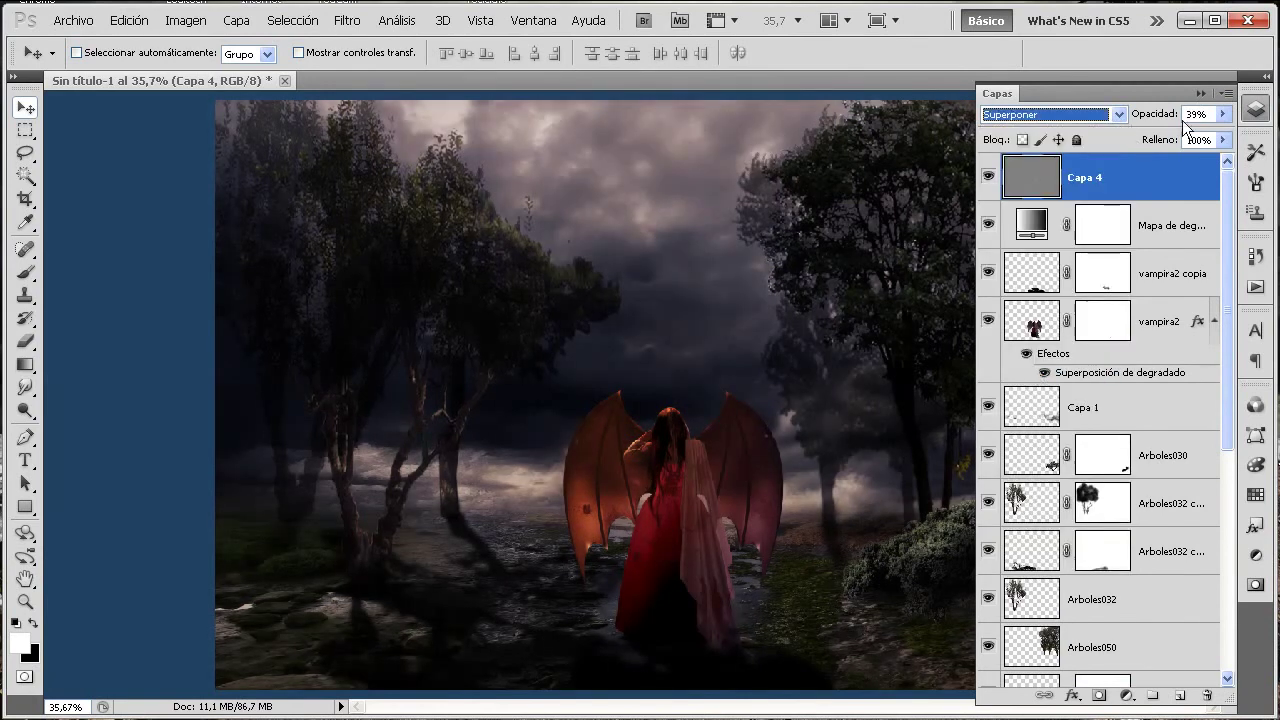
pyautogui.click(125, 389)
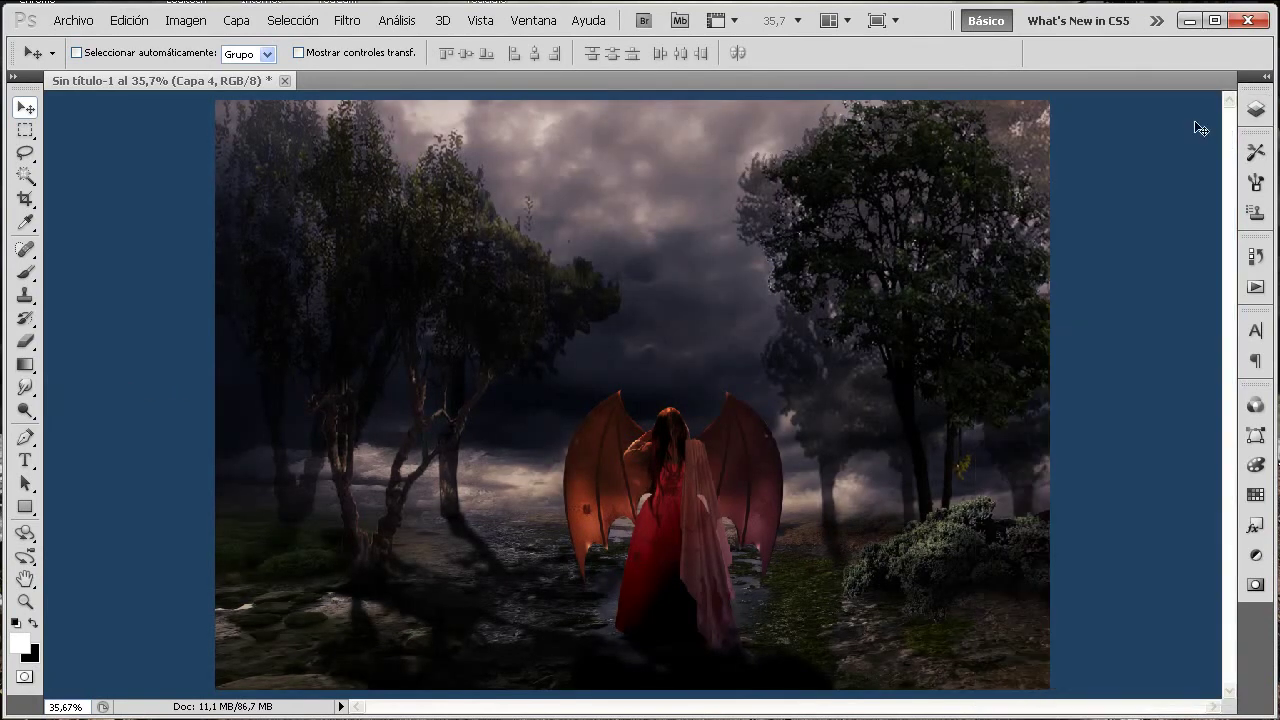
# - Toggle Capa 4's visibility to compare the sharpening, then collapse the layers panel
pyautogui.click(1256, 109)
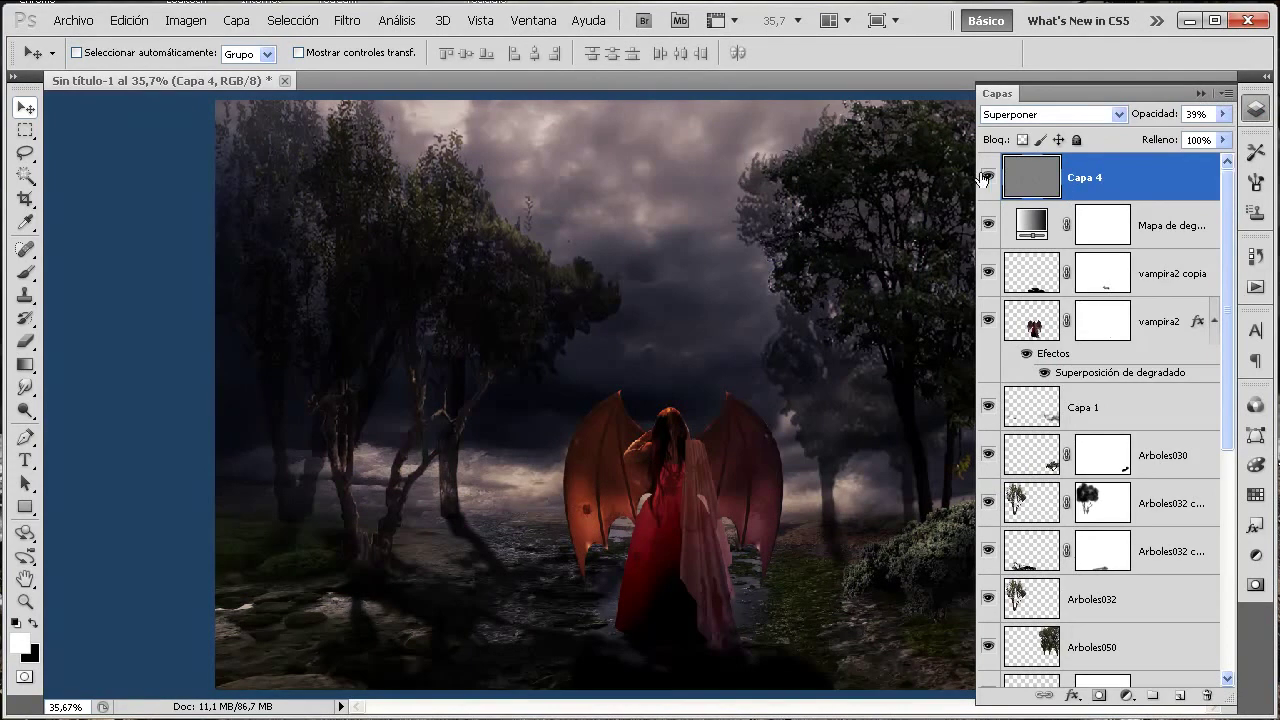
pyautogui.click(987, 178)
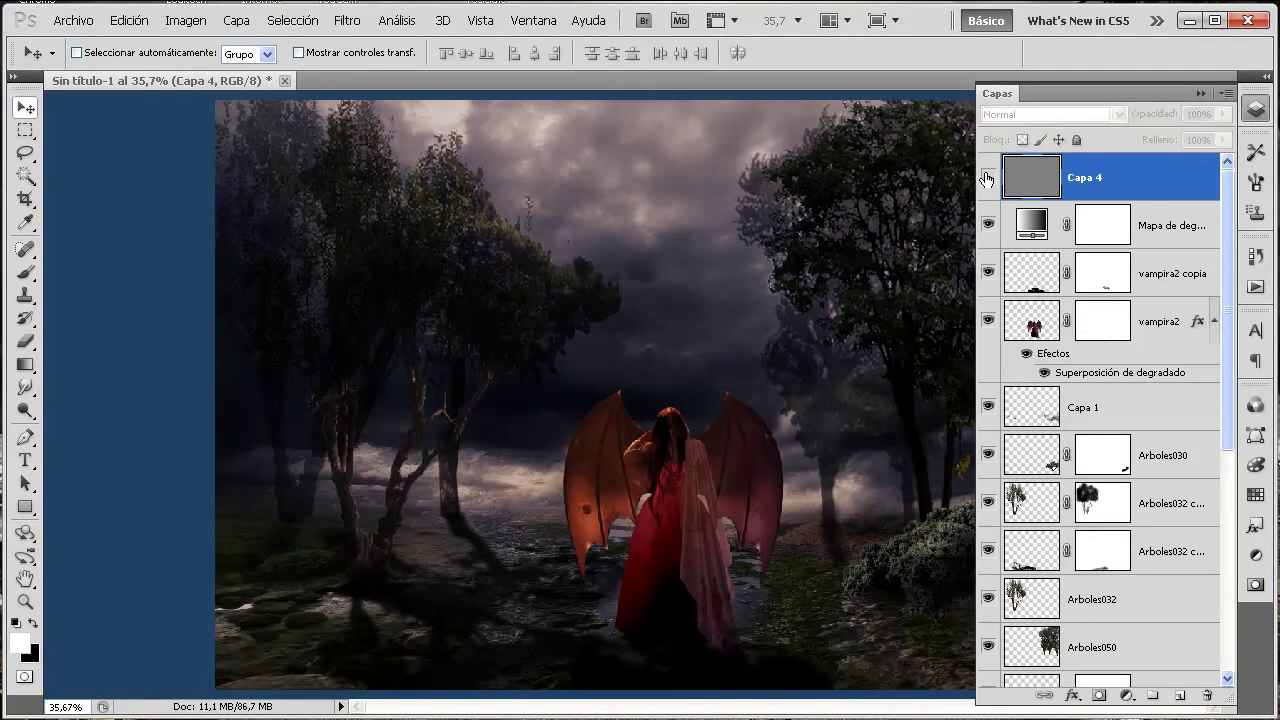
pyautogui.click(987, 178)
pyautogui.click(987, 178)
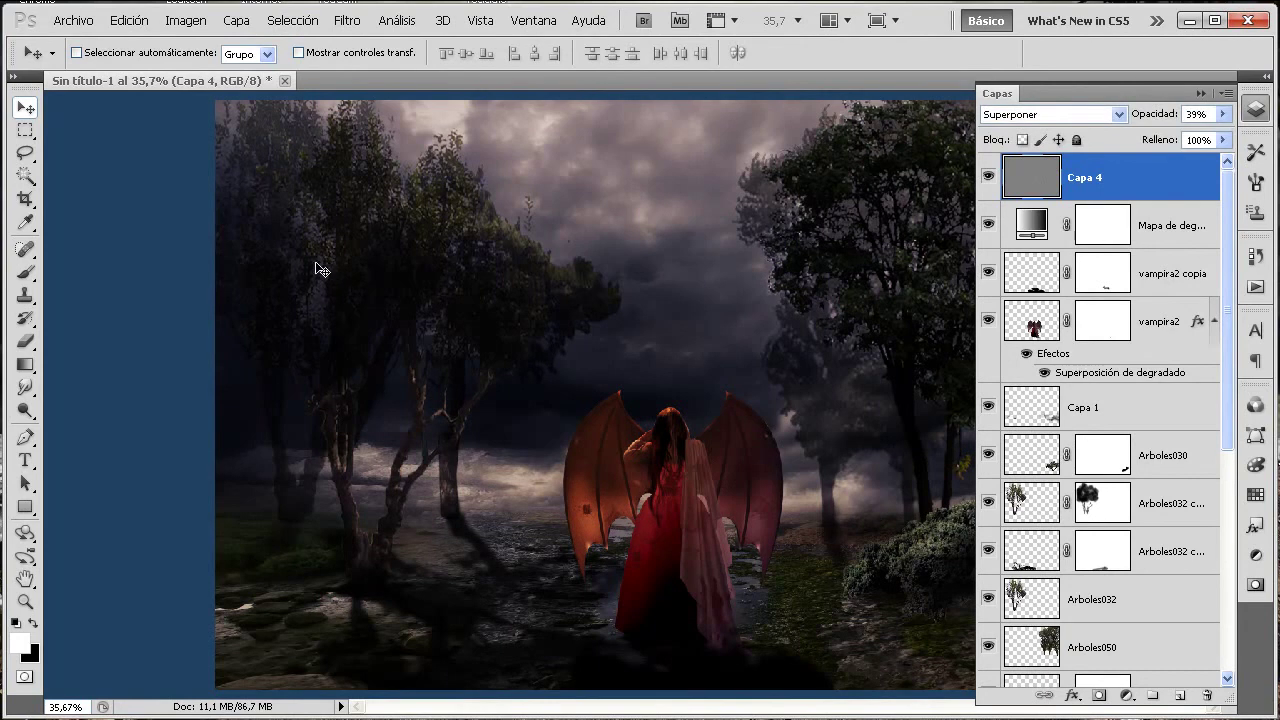
pyautogui.press('F7')
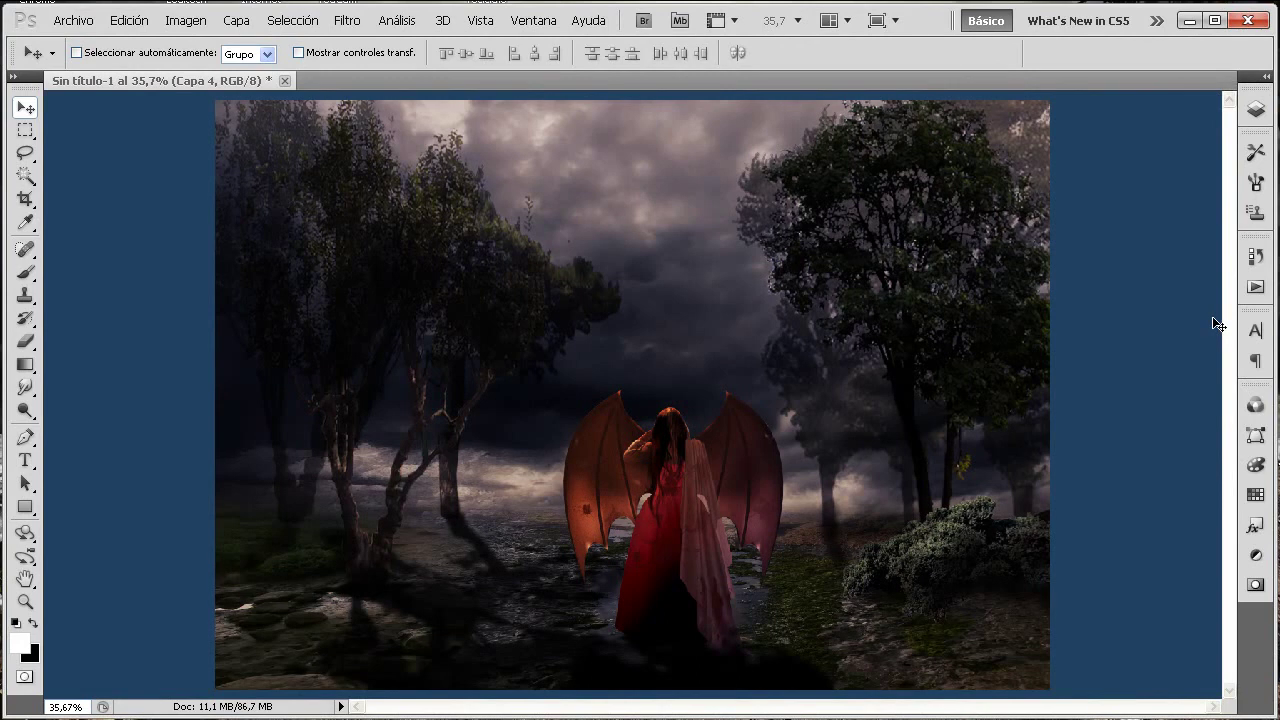
pyautogui.click(1255, 112)
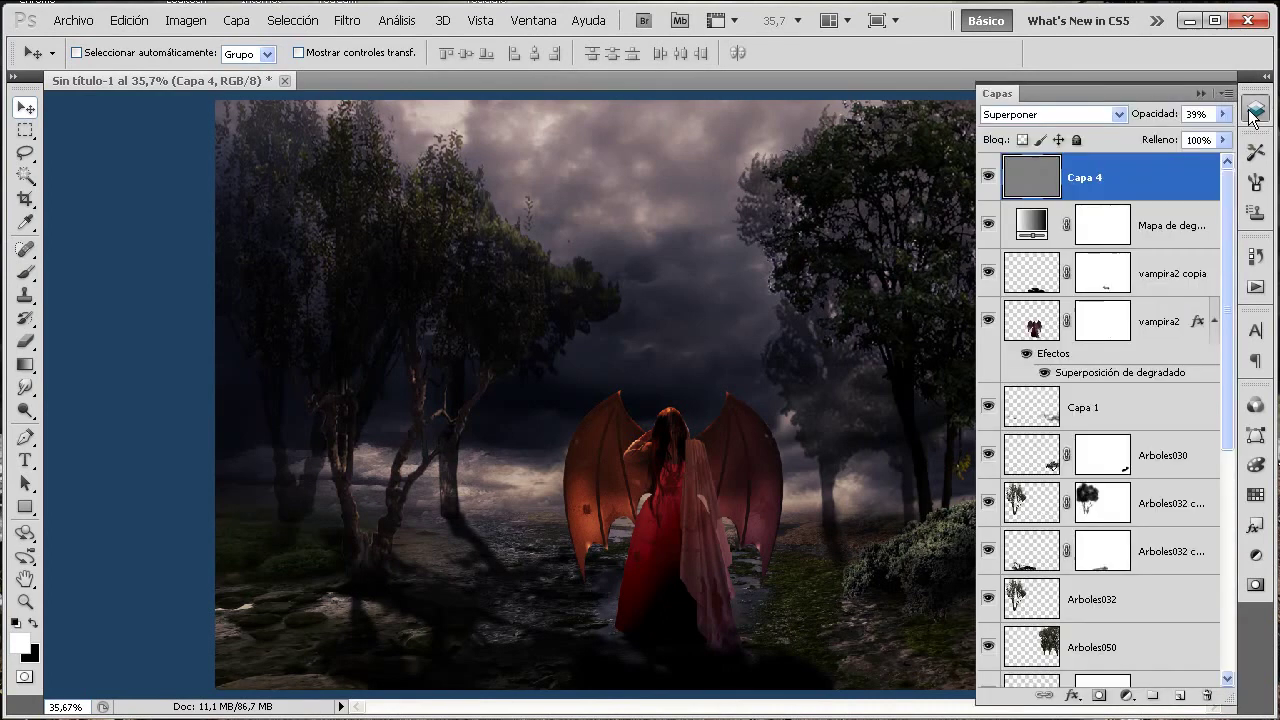
pyautogui.click(148, 372)
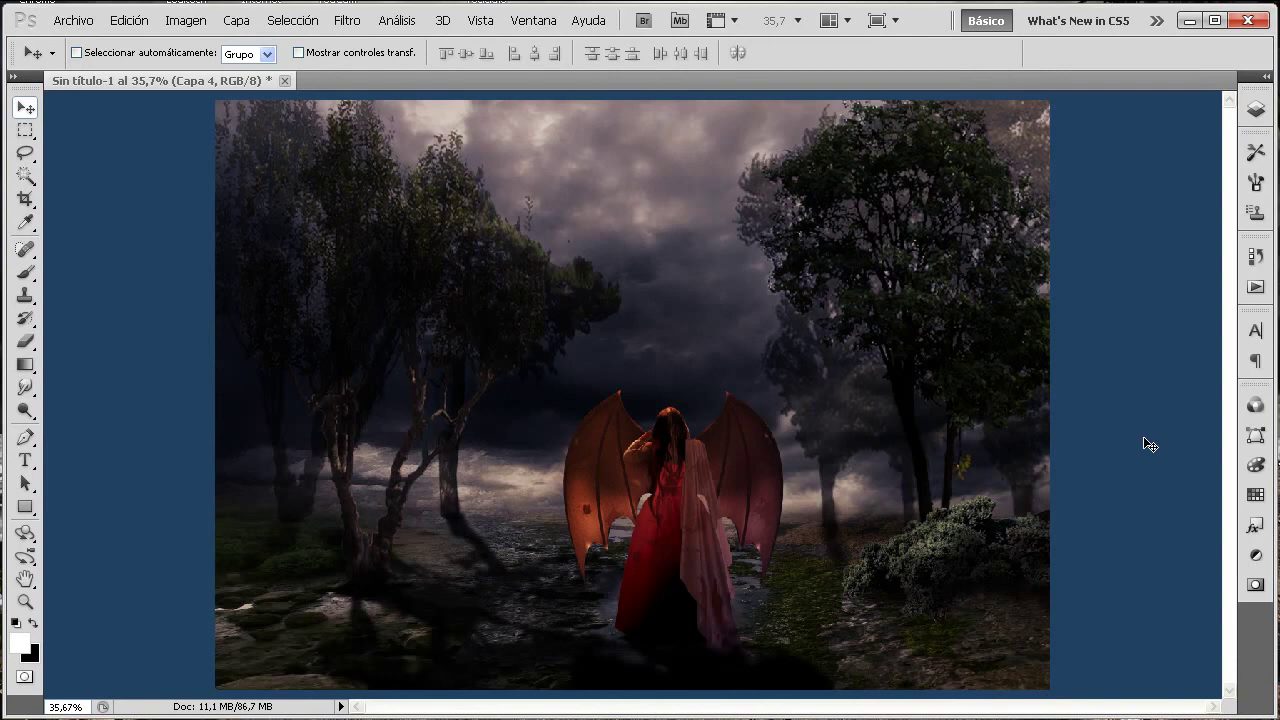
# - Open the finished vampira.psd reference in a second tab and fit it on screen
pyautogui.click(74, 20)
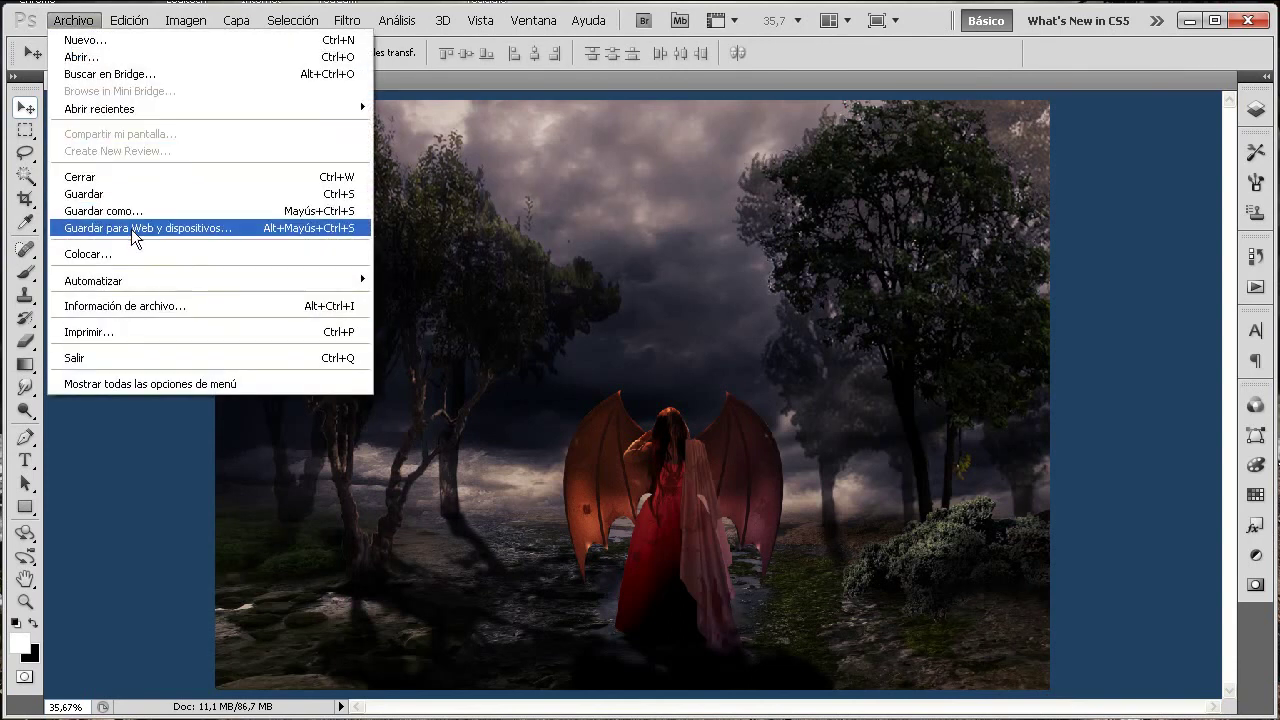
pyautogui.click(141, 58)
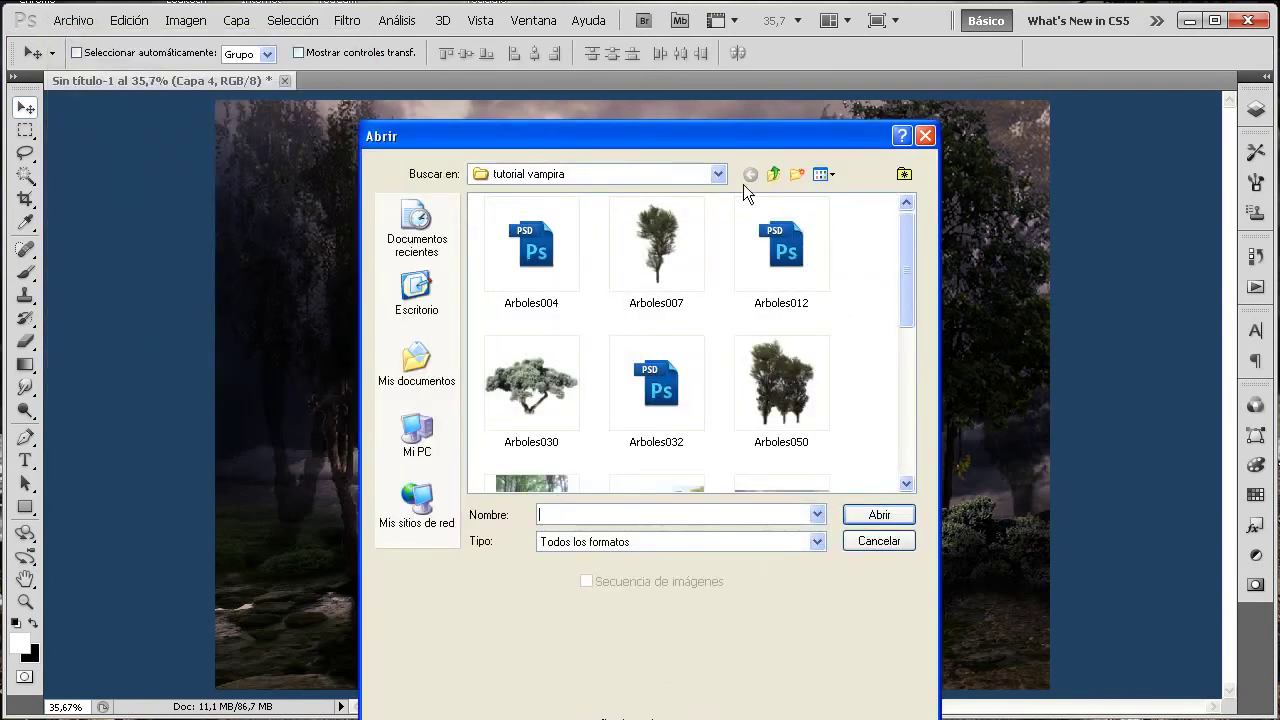
pyautogui.moveTo(909, 259); pyautogui.dragTo(911, 409)
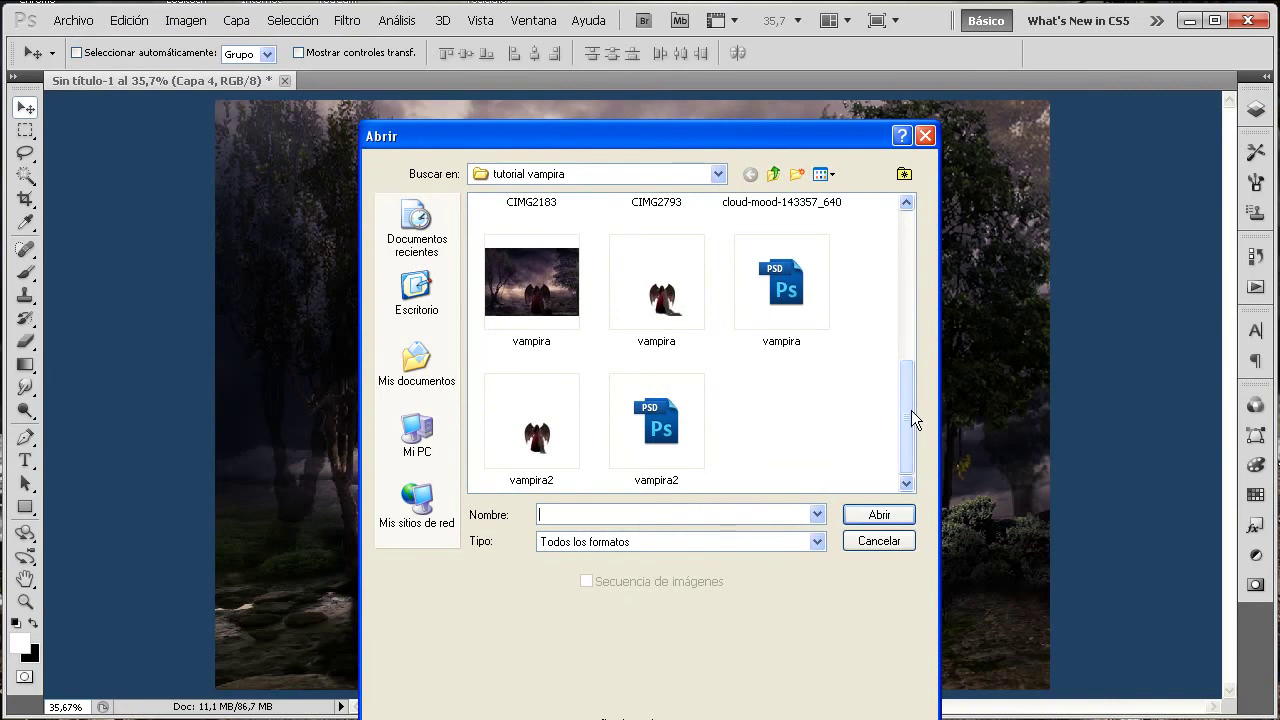
pyautogui.click(768, 302)
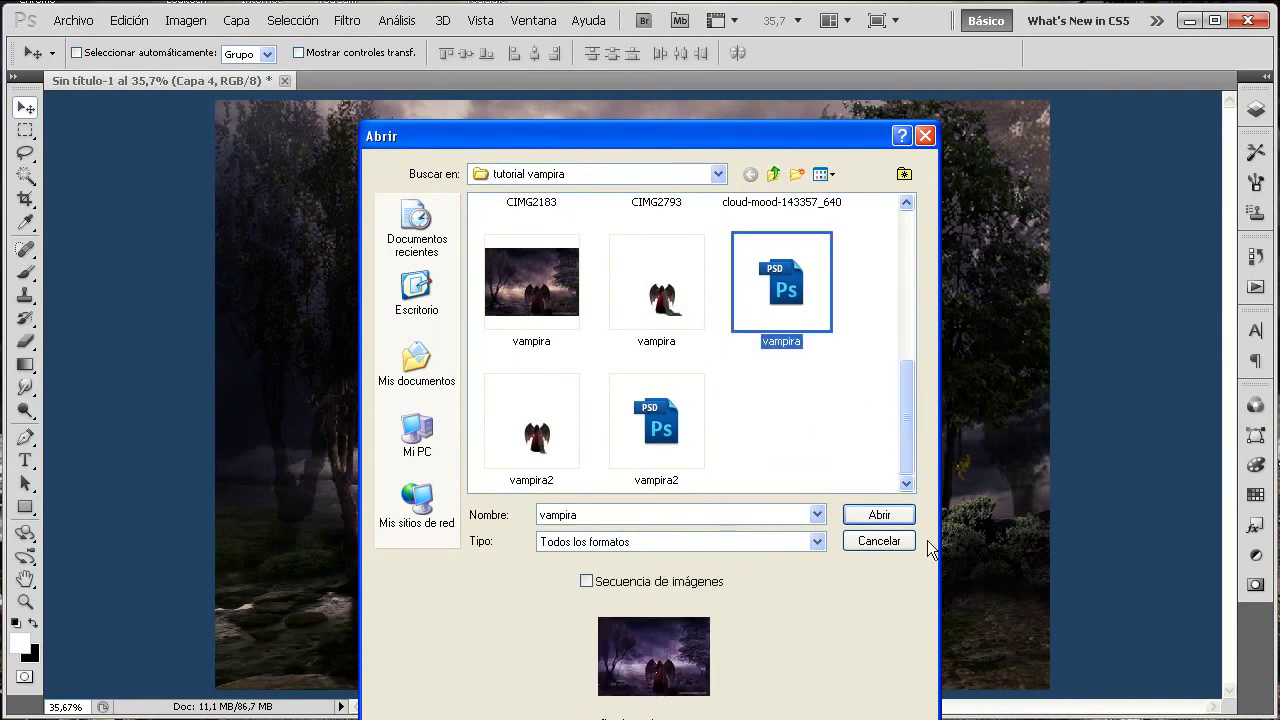
pyautogui.click(887, 518)
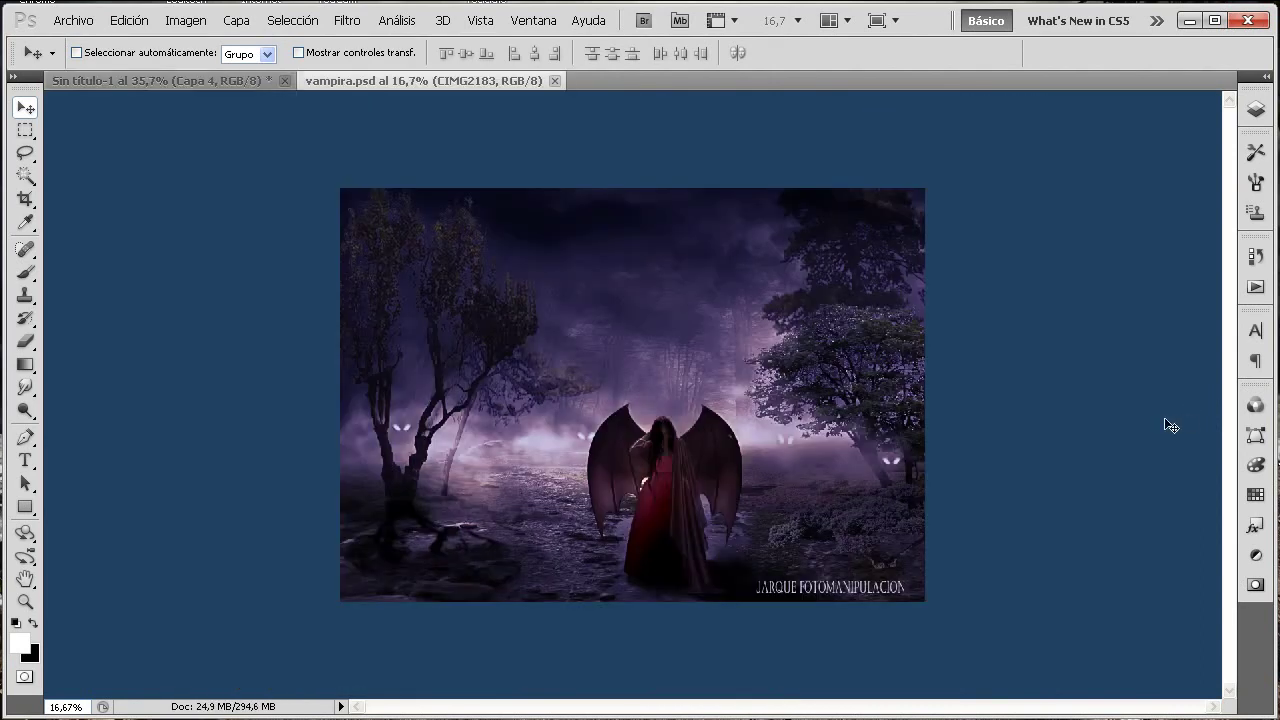
pyautogui.doubleClick(25, 578)
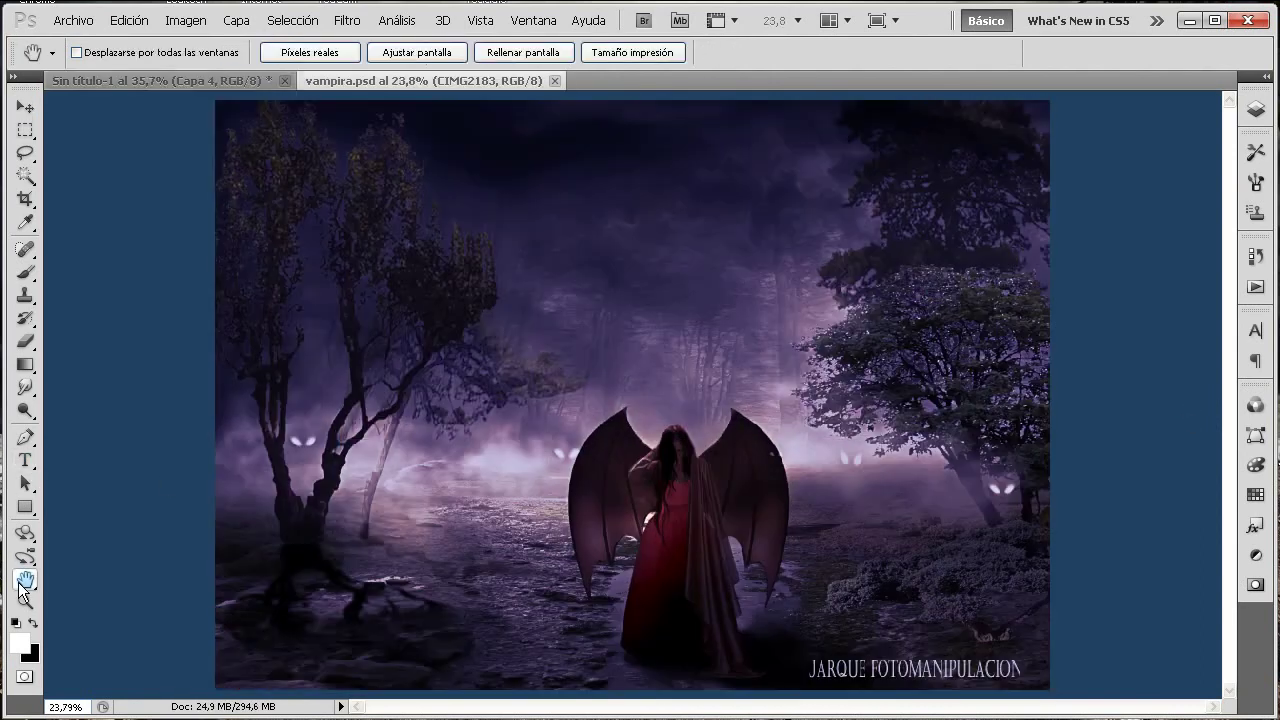